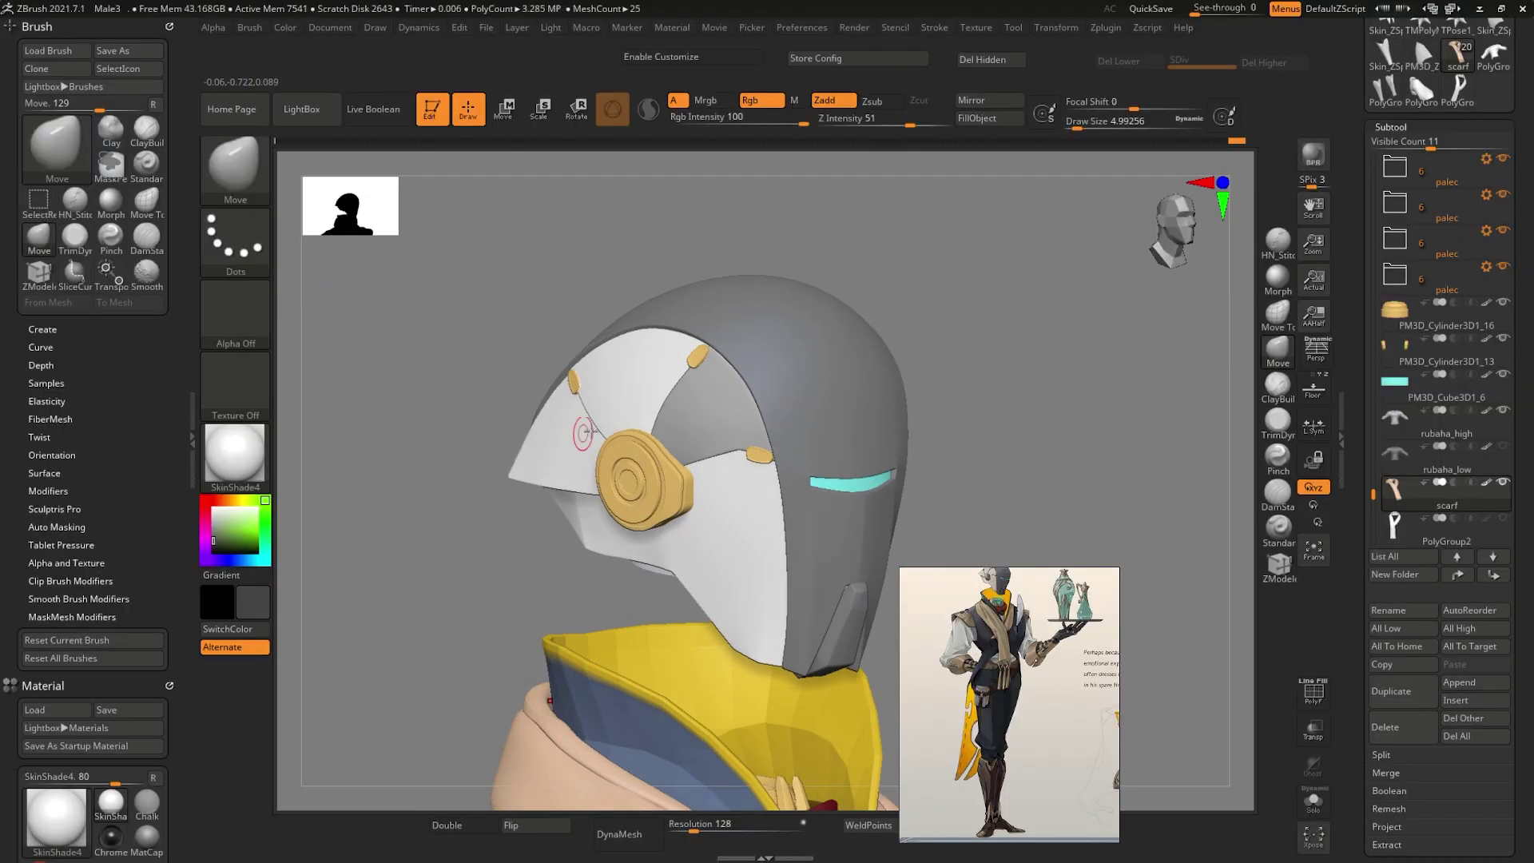
- Orbit the robot's helmeted head in ZBrush to a three-quarter view
mouse_move(586, 432)
left_mouse_down()
mouse_move(544, 450)
mouse_move(630, 506)
mouse_move(660, 501)
left_mouse_up()
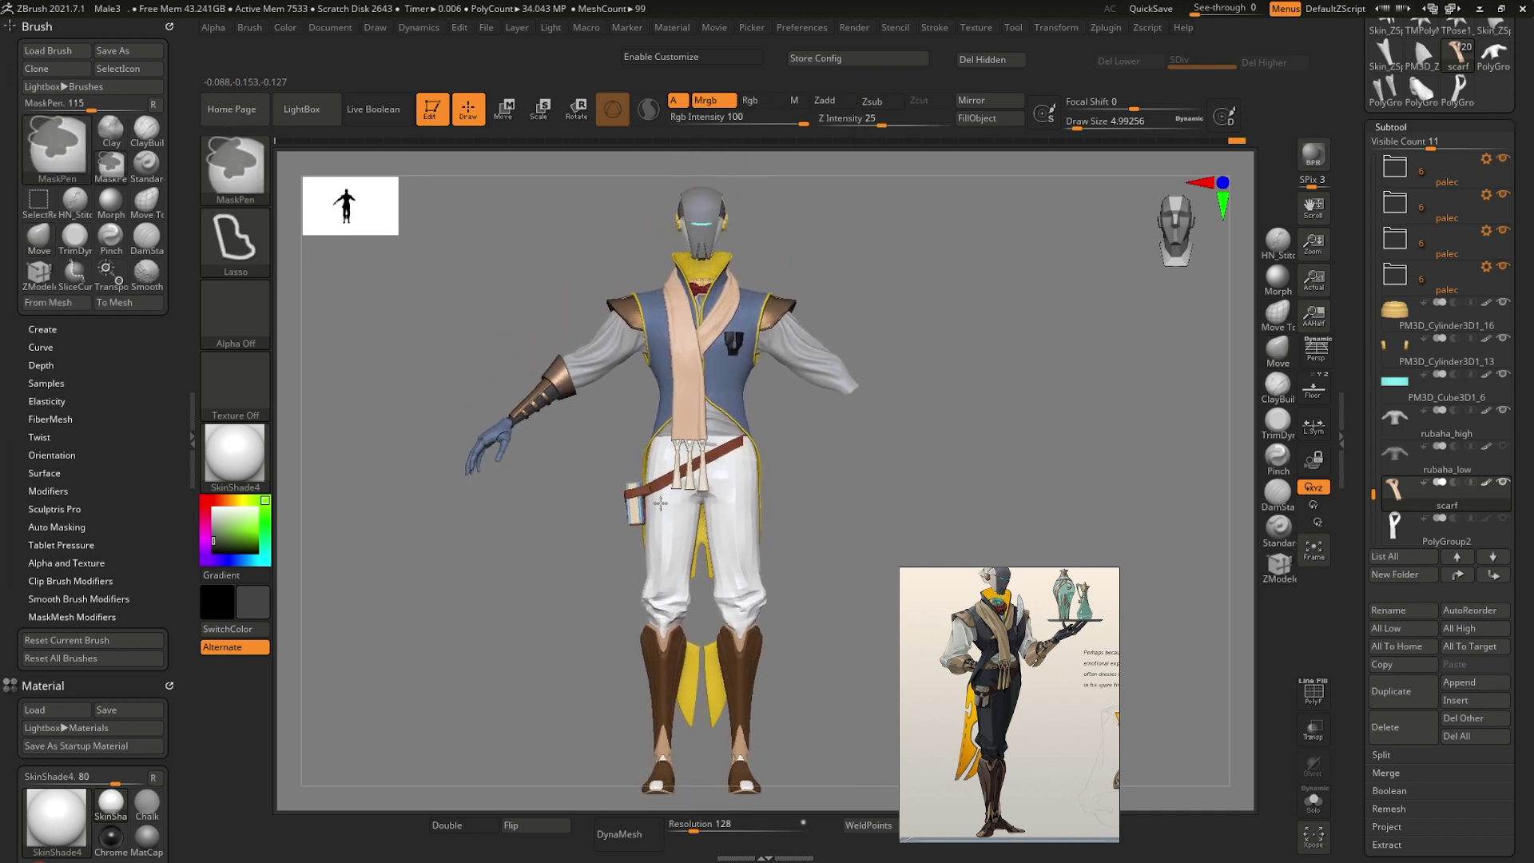
- Orbit the ZBrush view around to the robot's torso and arm
left_click_drag(659, 502, 755, 567)
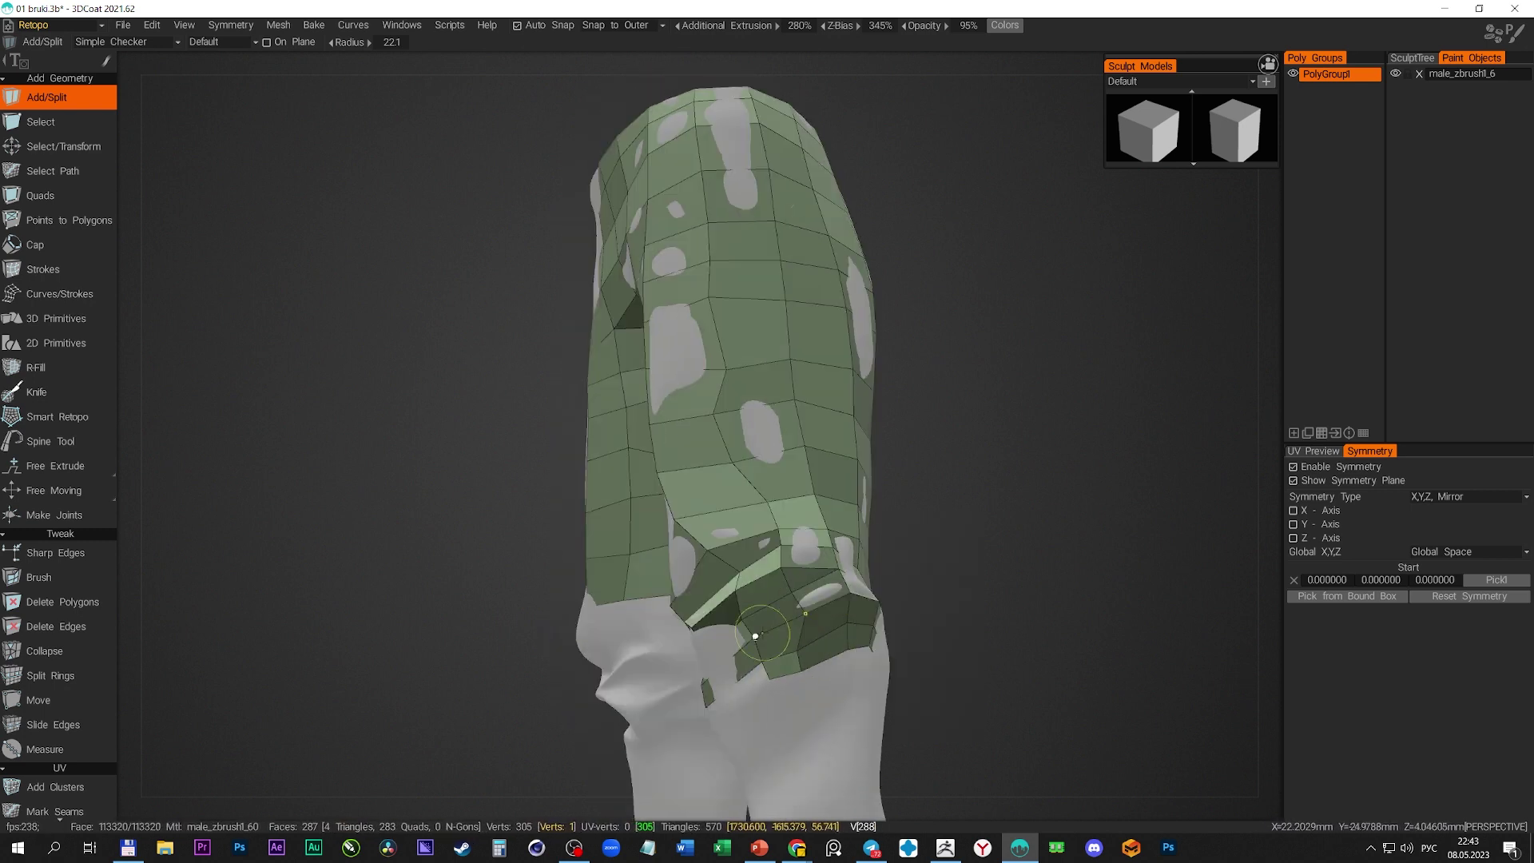
- Preview a Subdivide on the trouser retopo mesh, then undo it
mouse_move(797, 649)
middle_mouse_down()
mouse_move(635, 586)
mouse_move(739, 525)
middle_mouse_up()
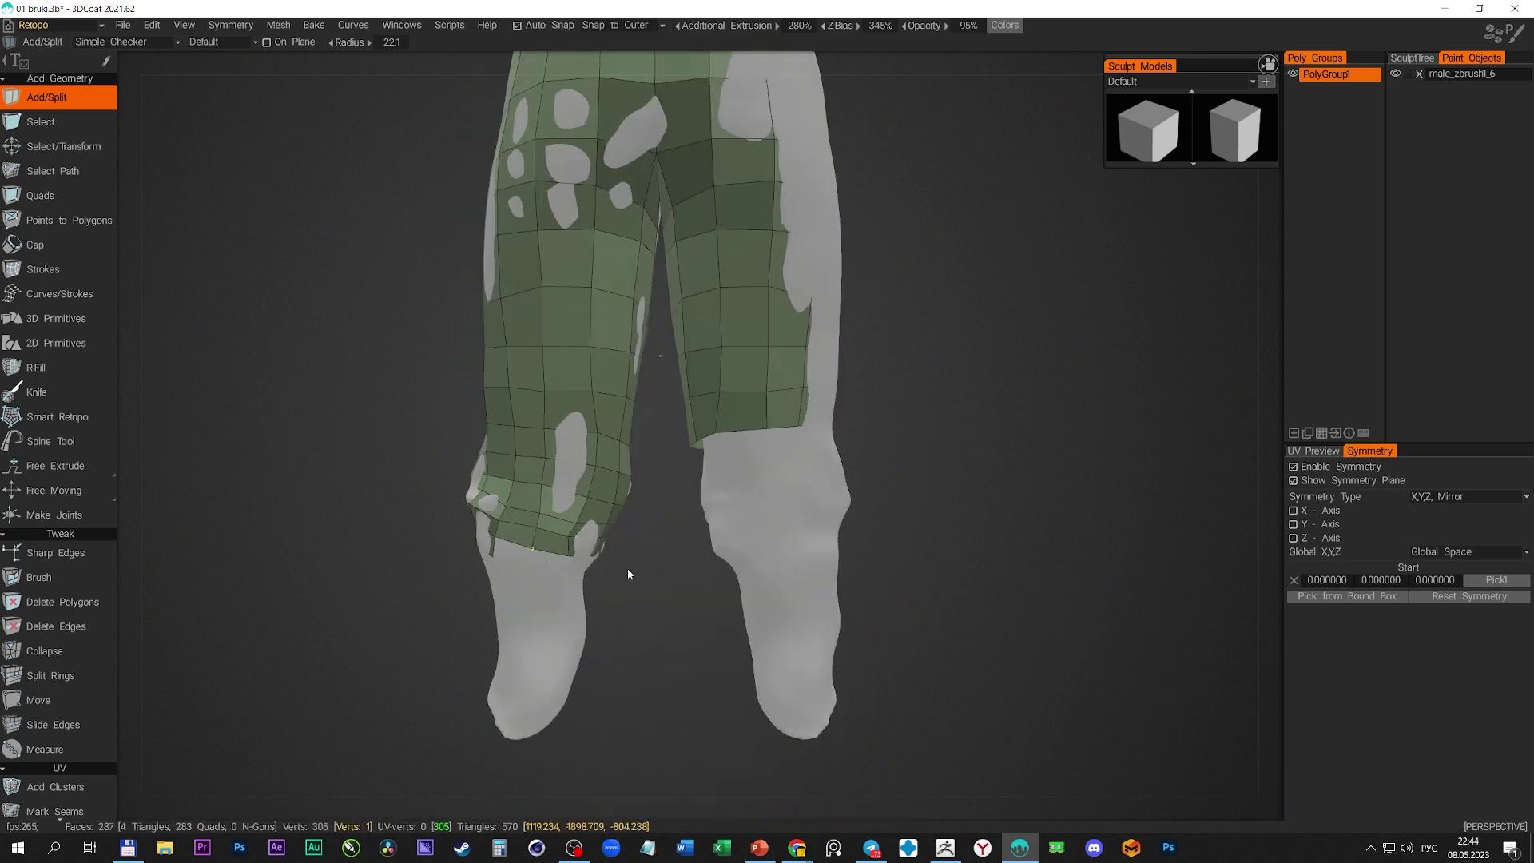
right_click(628, 573)
left_click(591, 513)
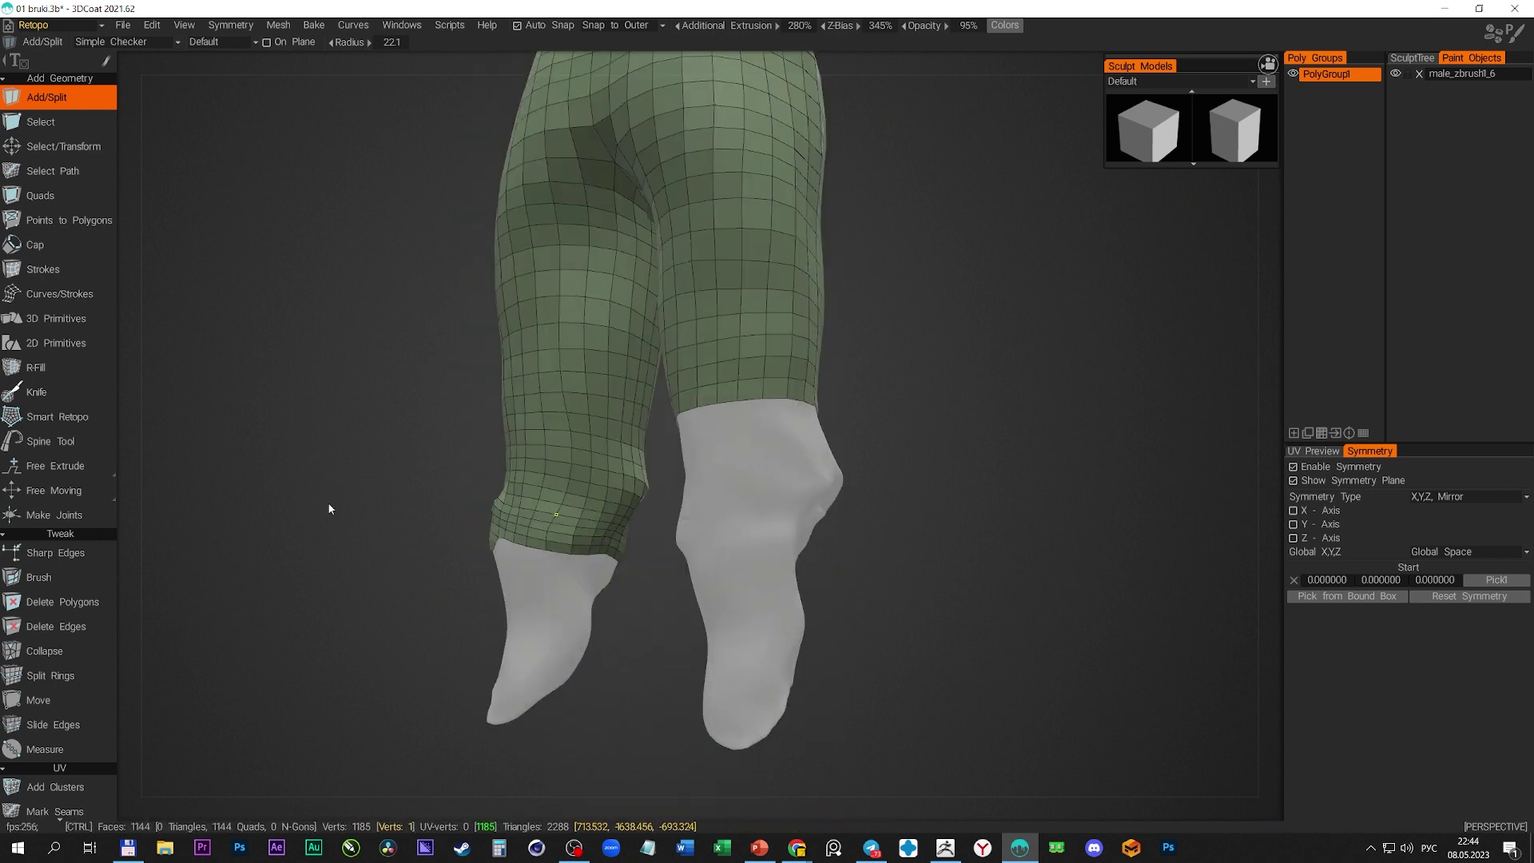
key("ctrl+z")
- Add new quads along the trouser hem and below the knee
left_click(602, 576)
middle_click_drag(602, 576, 556, 581)
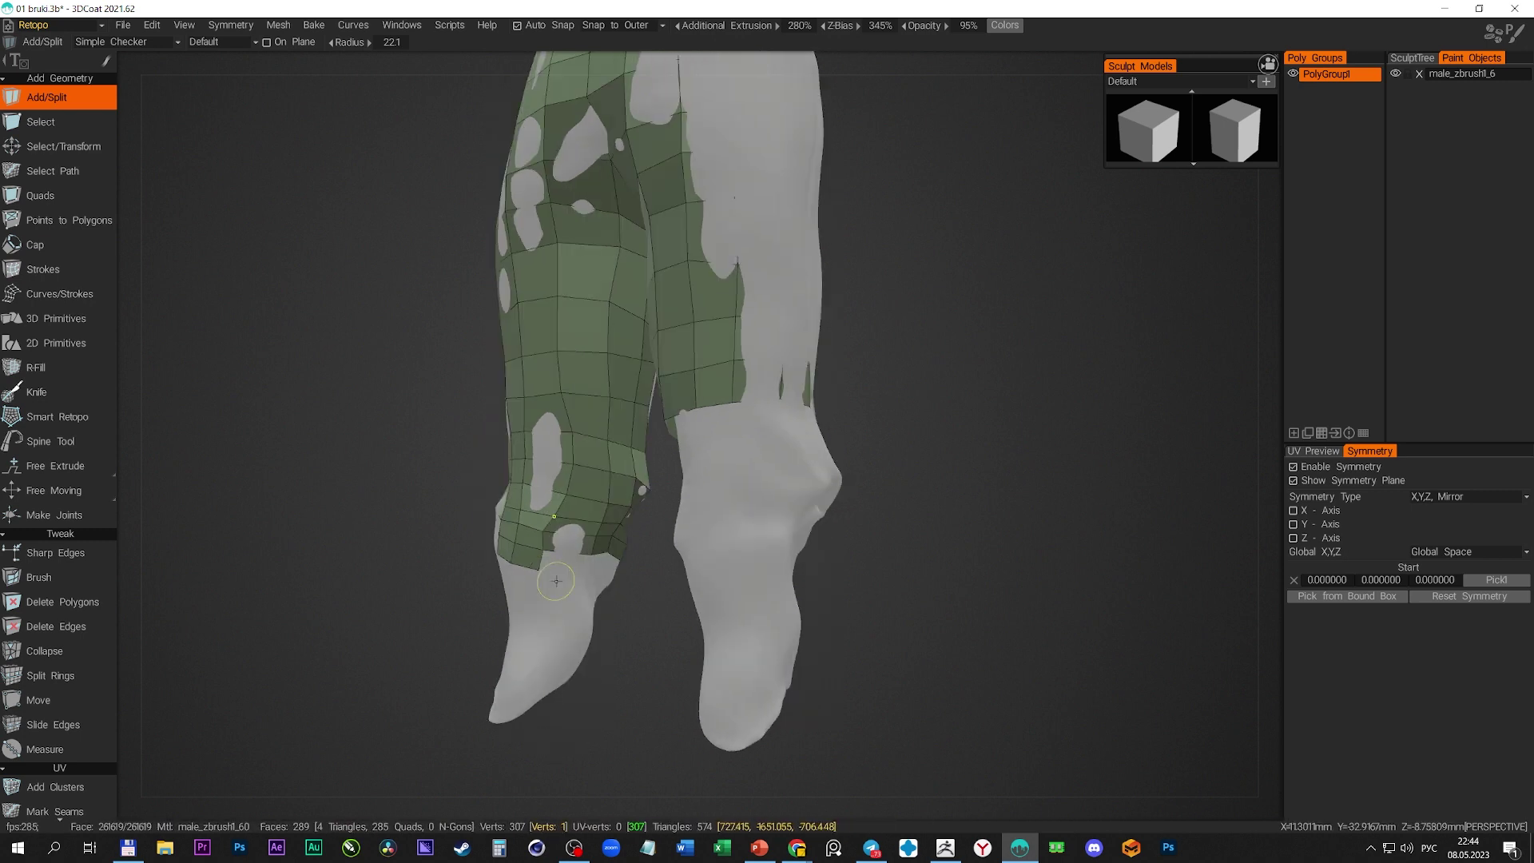
left_click(591, 554)
scroll(626, 587, "up", 3)
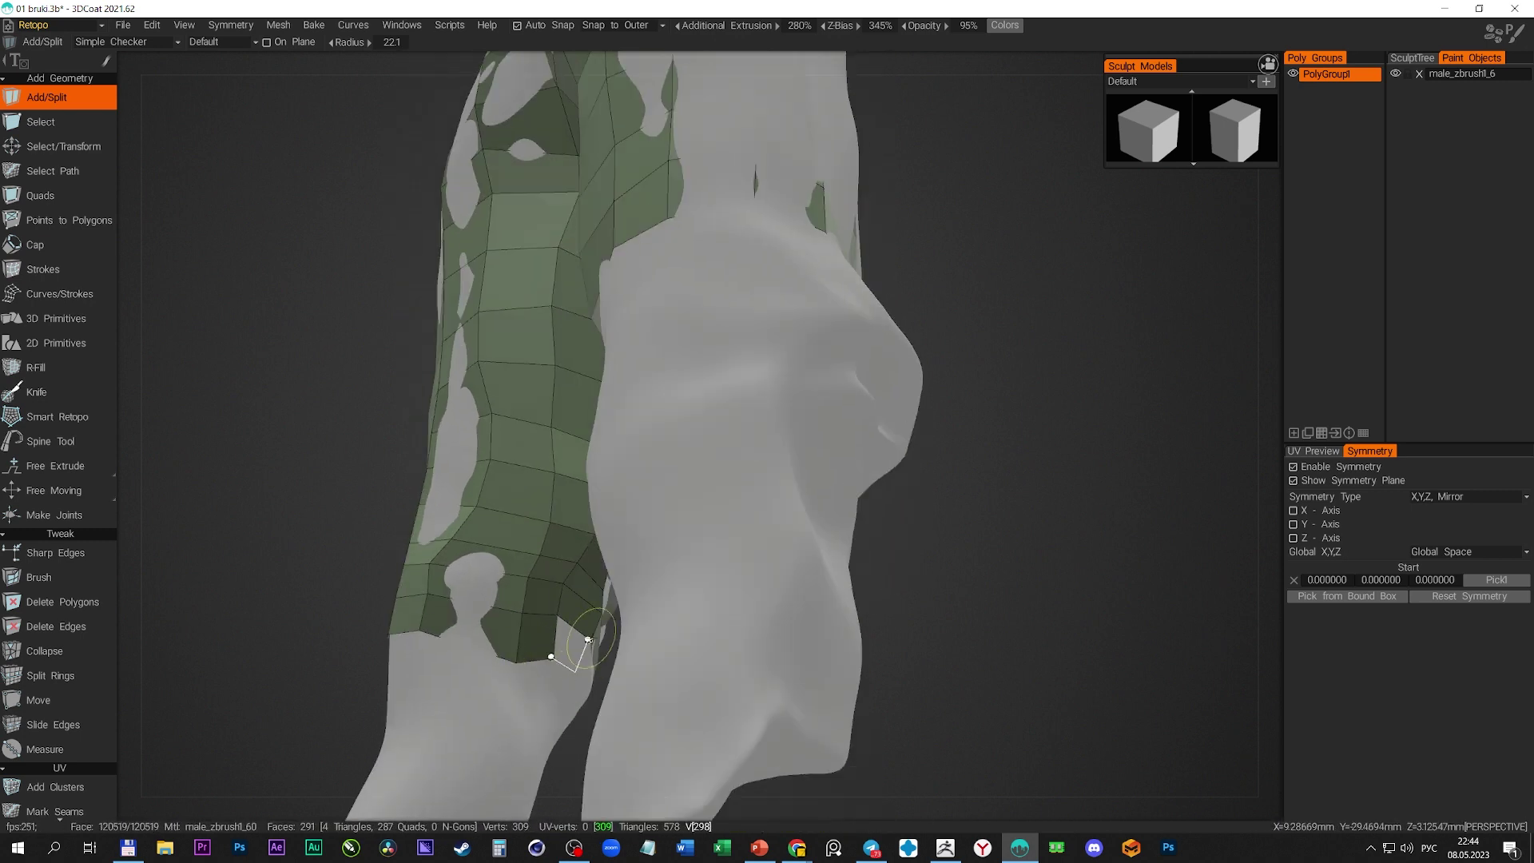
left_click(587, 639)
mouse_move(588, 639)
middle_mouse_down()
mouse_move(921, 629)
mouse_move(123, 320)
middle_mouse_up()
scroll(80, 591, "down", 5)
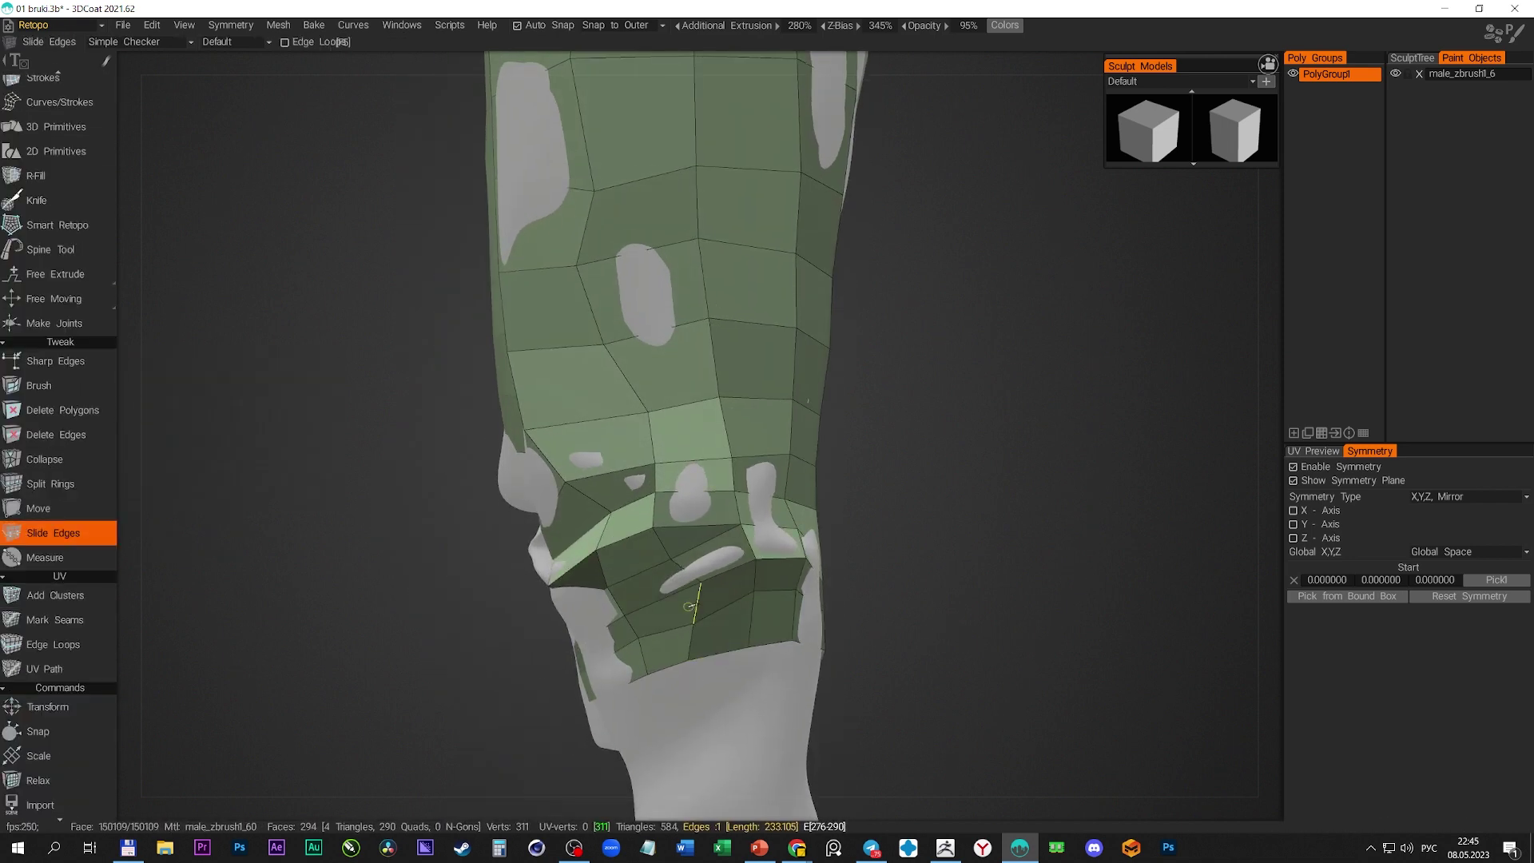
scroll(64, 653, "down", 6)
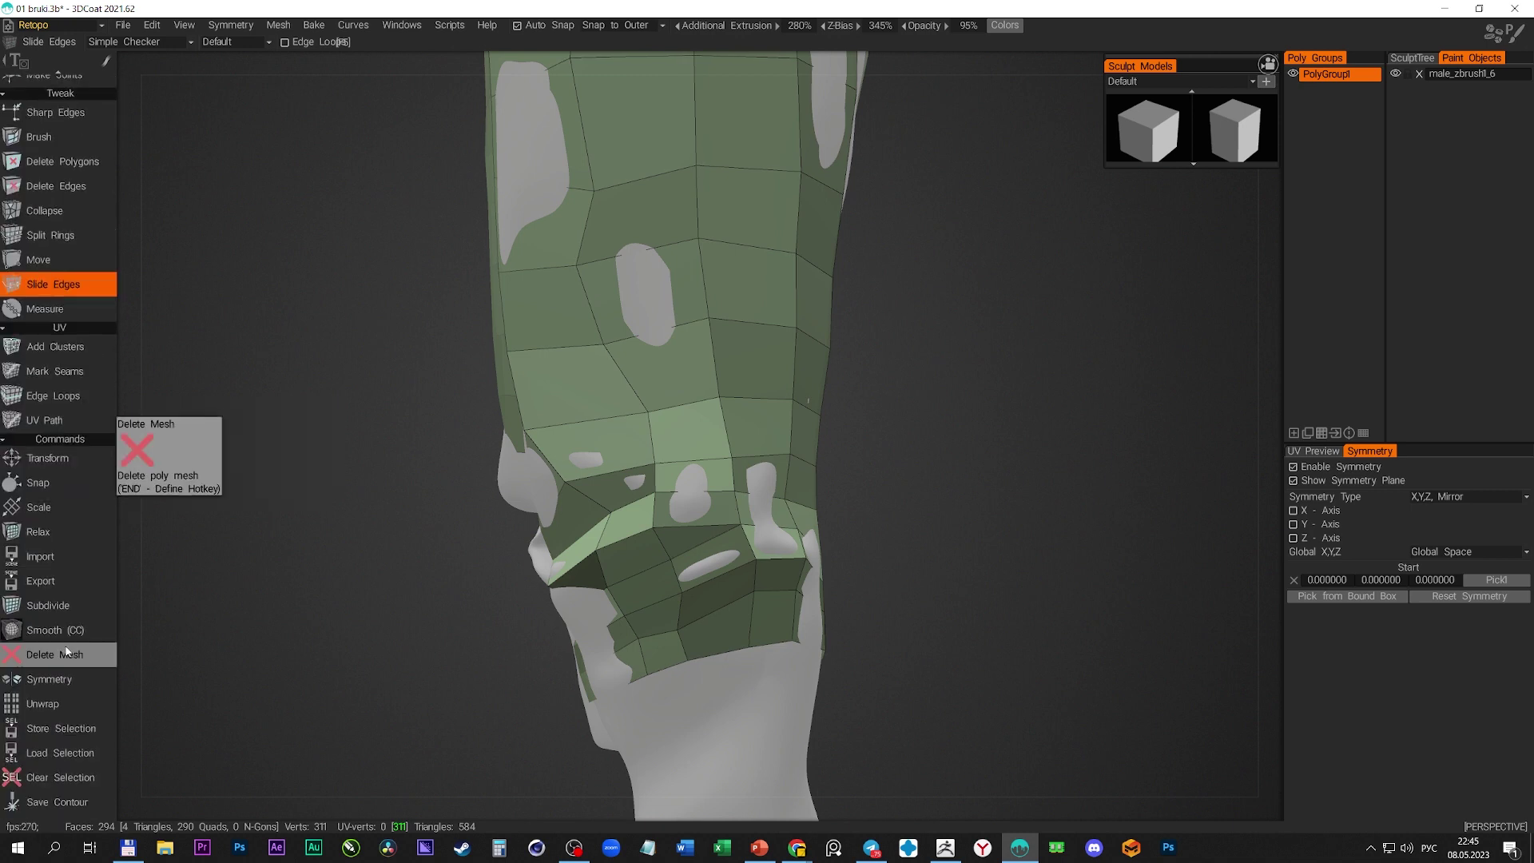
- Return to adding faces and apply a Commands menu action to the right knee faces
mouse_move(596, 442)
right_mouse_down()
mouse_move(743, 547)
mouse_move(1128, 572)
right_mouse_up()
key("a")
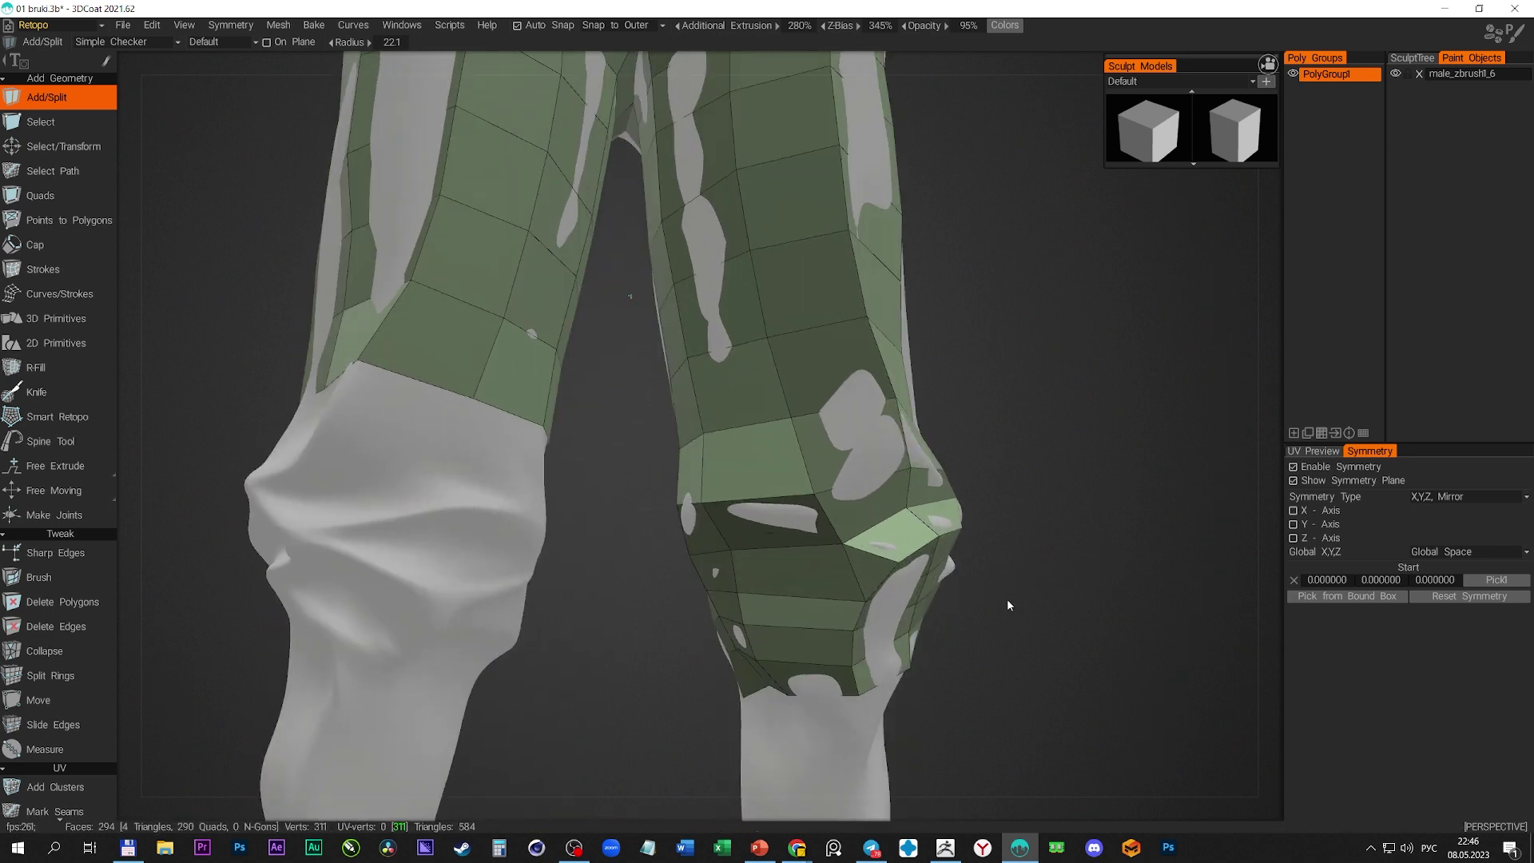
right_click_drag(1010, 609, 833, 601)
right_click(938, 560)
left_click(983, 615)
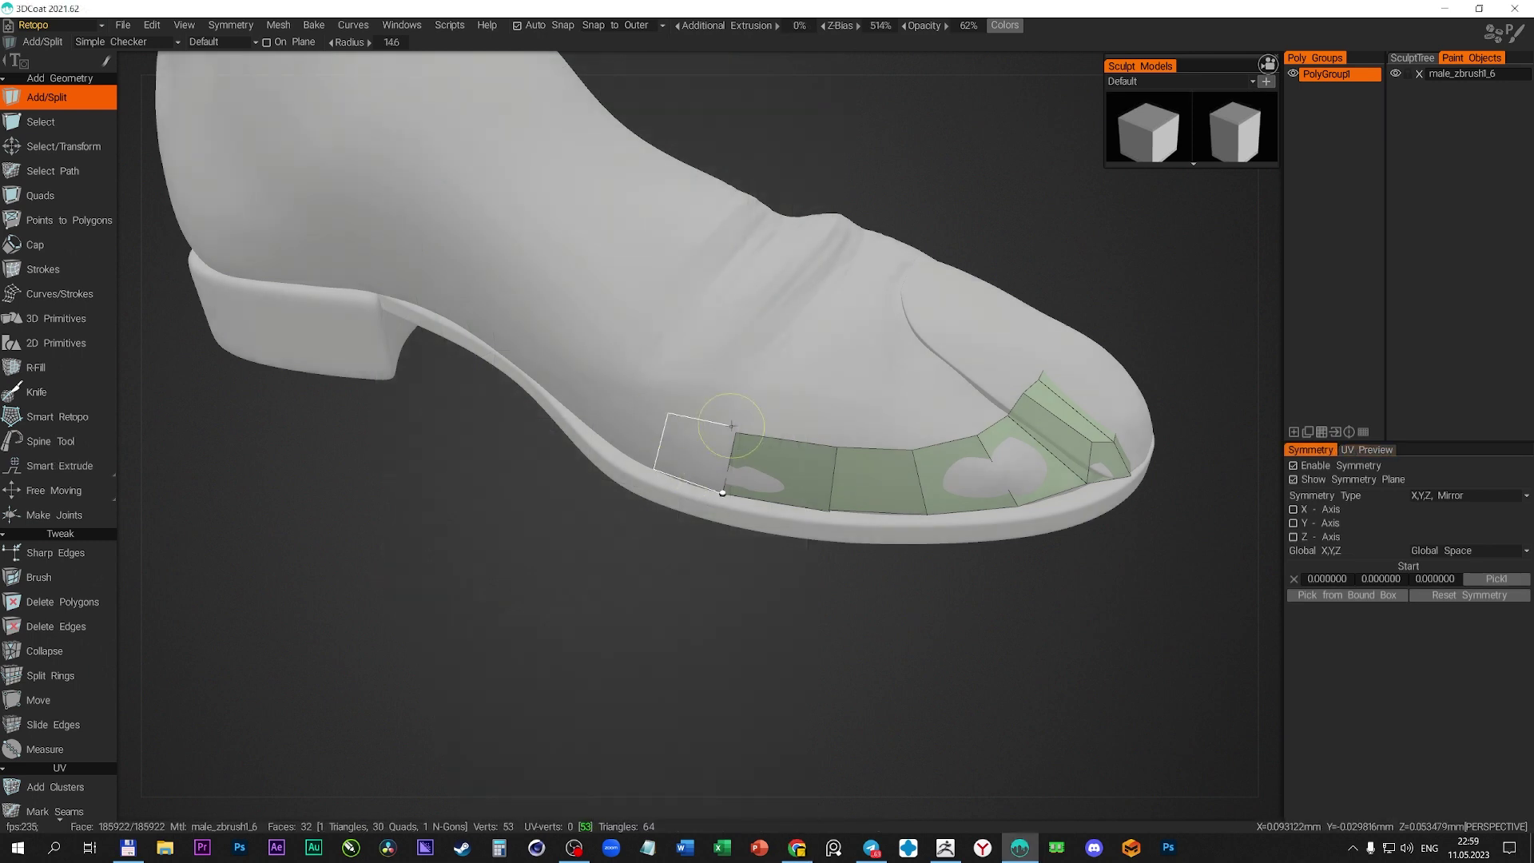
- Lay quads along the shoe's sole edge and welt, and start one at the toe
left_click(665, 414)
scroll(666, 415, "down", 5)
mouse_move(666, 414)
right_mouse_down()
mouse_move(799, 479)
mouse_move(674, 582)
mouse_move(600, 569)
right_mouse_up()
scroll(852, 523, "up", 3)
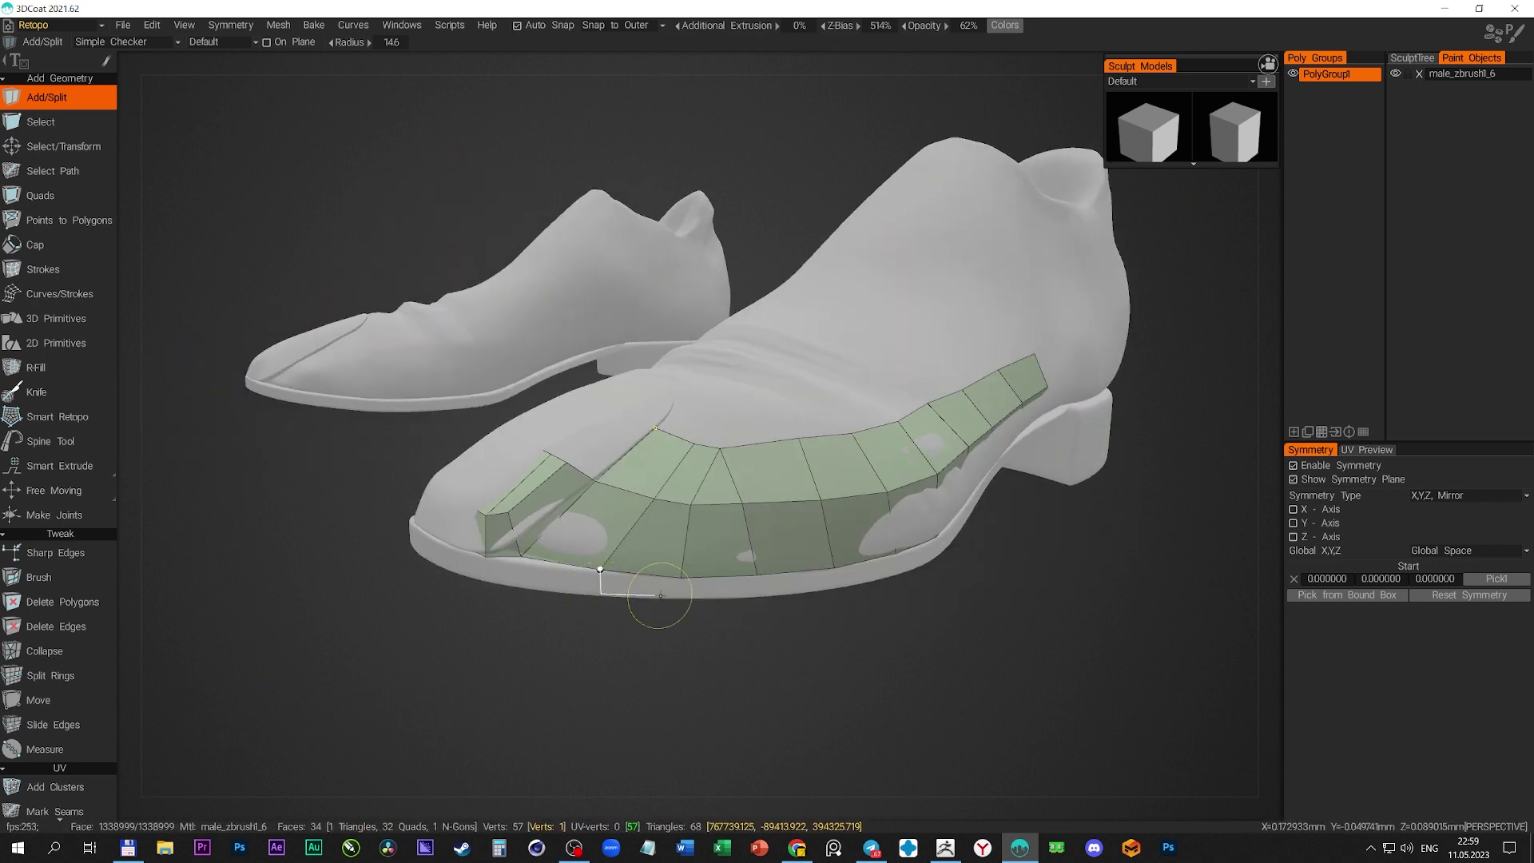
left_click(600, 593)
scroll(582, 695, "up", 3)
mouse_move(600, 592)
right_mouse_down()
mouse_move(582, 695)
mouse_move(520, 565)
right_mouse_up()
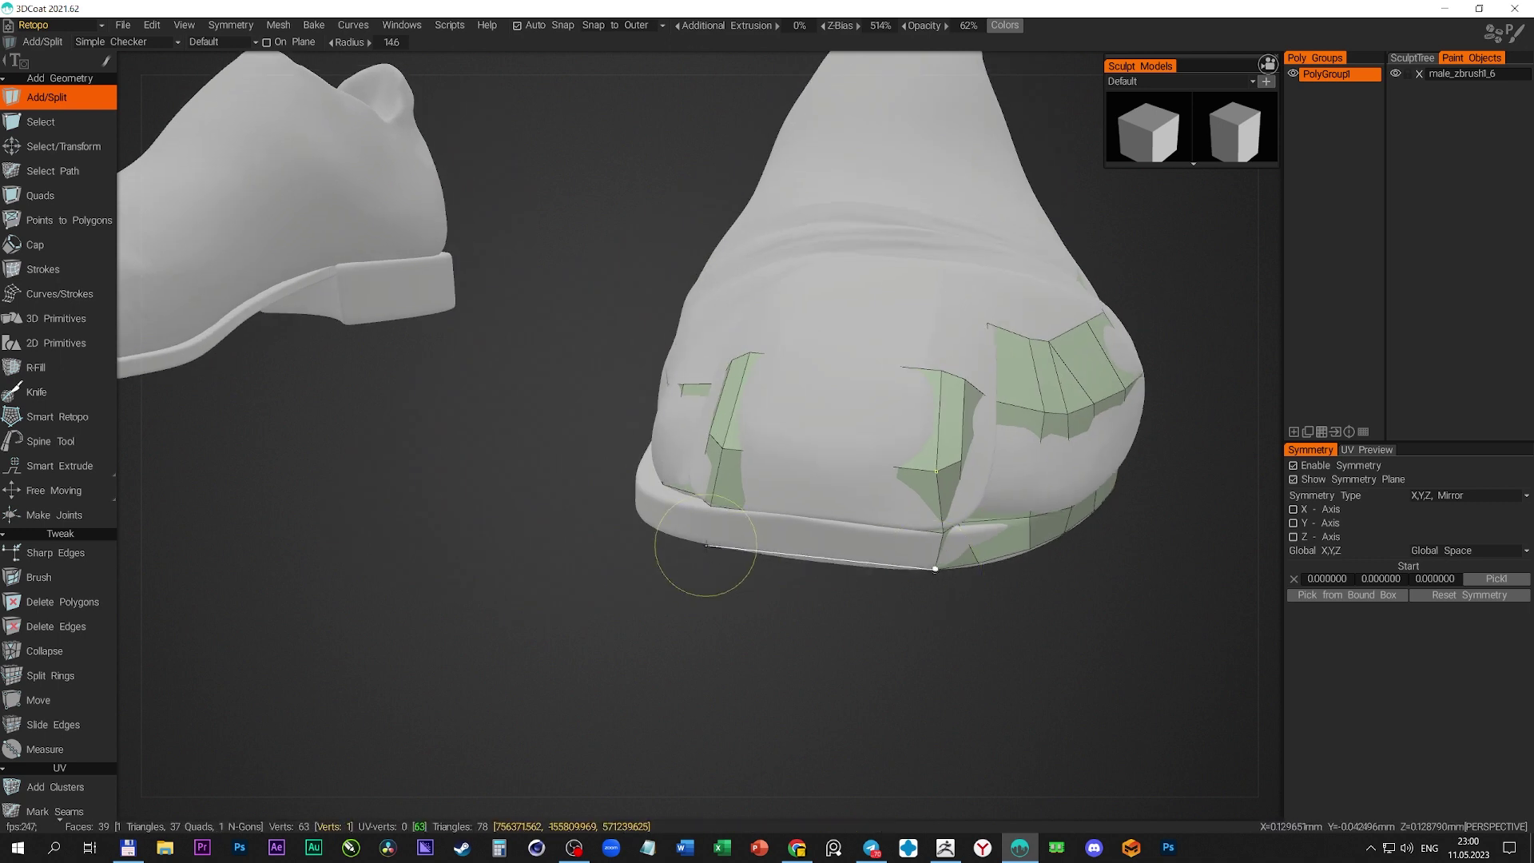
left_click(705, 545)
scroll(755, 469, "down", 3)
right_click_drag(754, 470, 644, 470)
scroll(644, 470, "up", 3)
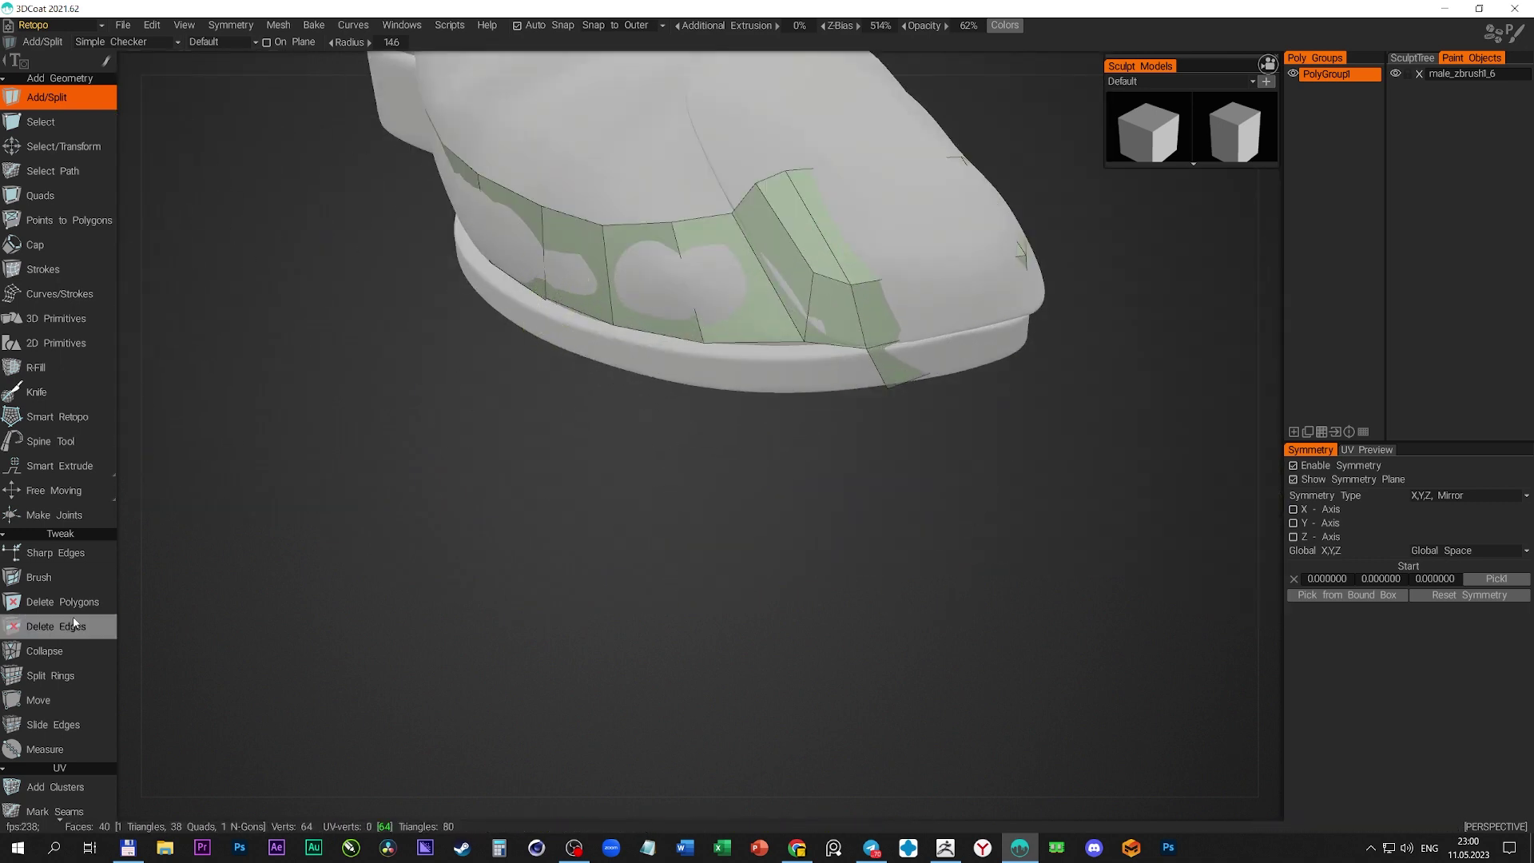
- Commit the toe quad, delete two stray toe faces, and add faces at heel and toe
left_click(592, 236)
right_click_drag(591, 236, 554, 253)
scroll(643, 374, "up", 3)
left_click(649, 364)
scroll(649, 364, "down", 3)
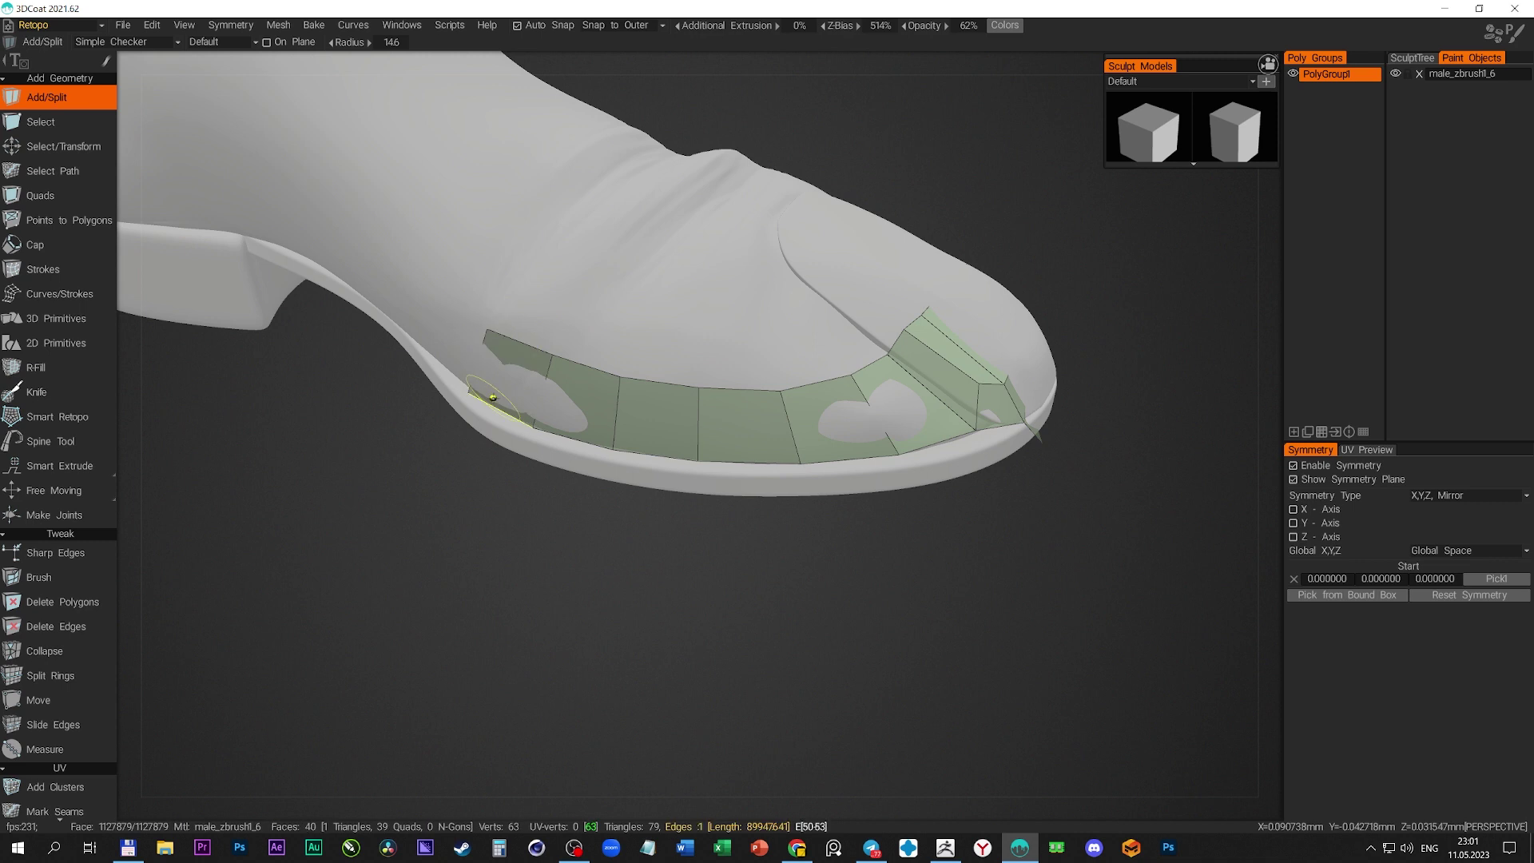
left_click(493, 397)
scroll(455, 336, "down", 3)
mouse_move(383, 384)
left_mouse_down("alt")
mouse_move(653, 469)
mouse_move(754, 677)
mouse_move(728, 667)
left_mouse_up("alt")
left_click(676, 677)
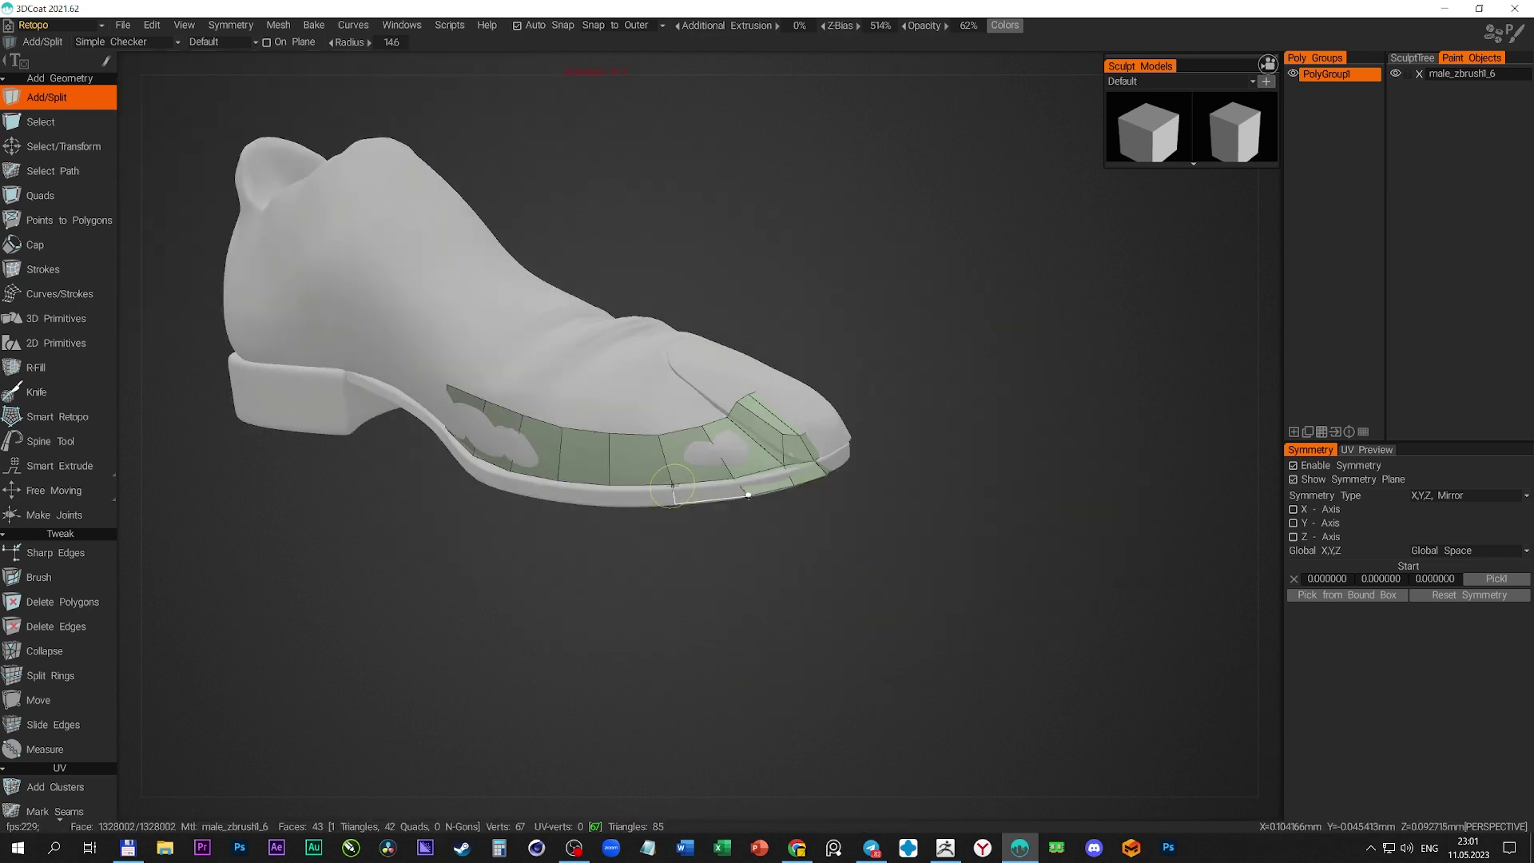
left_click_drag(510, 471, 289, 190, "alt")
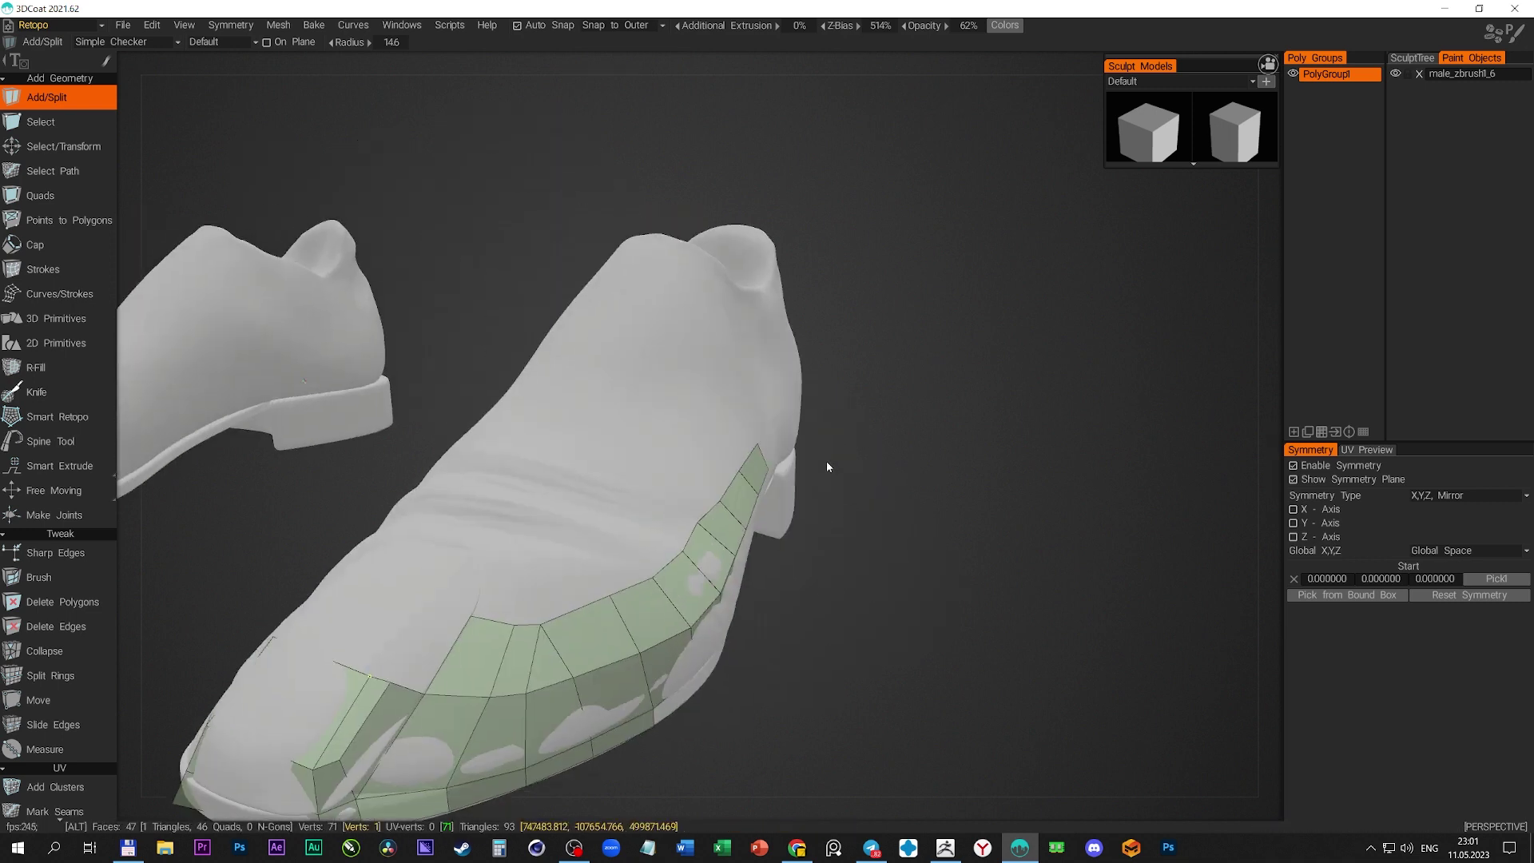
- Set the mesh preview texture to No Checker (Grey)
left_click(114, 99)
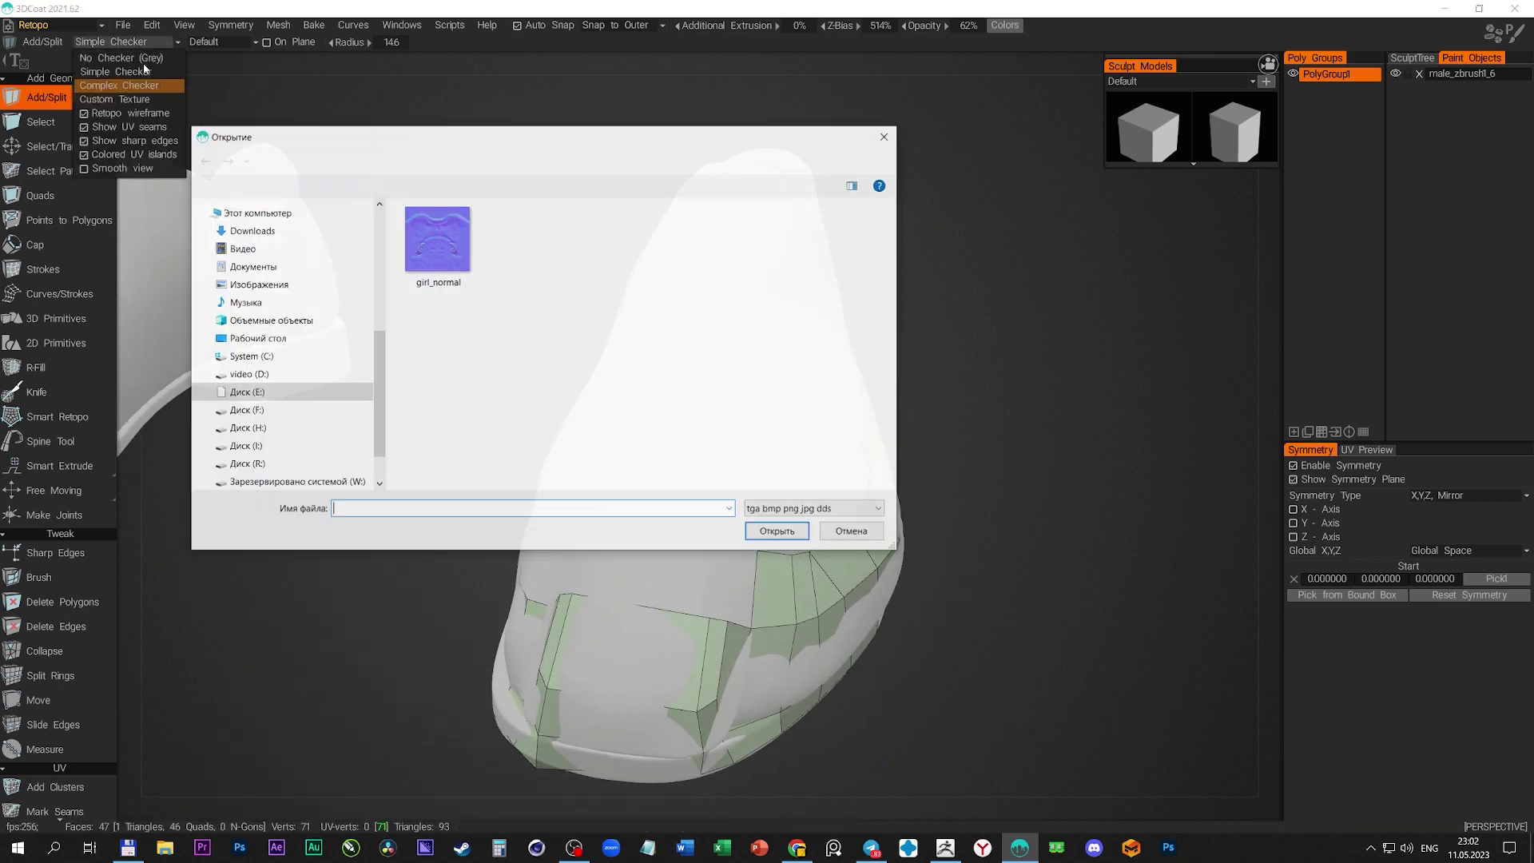
double_click(439, 233)
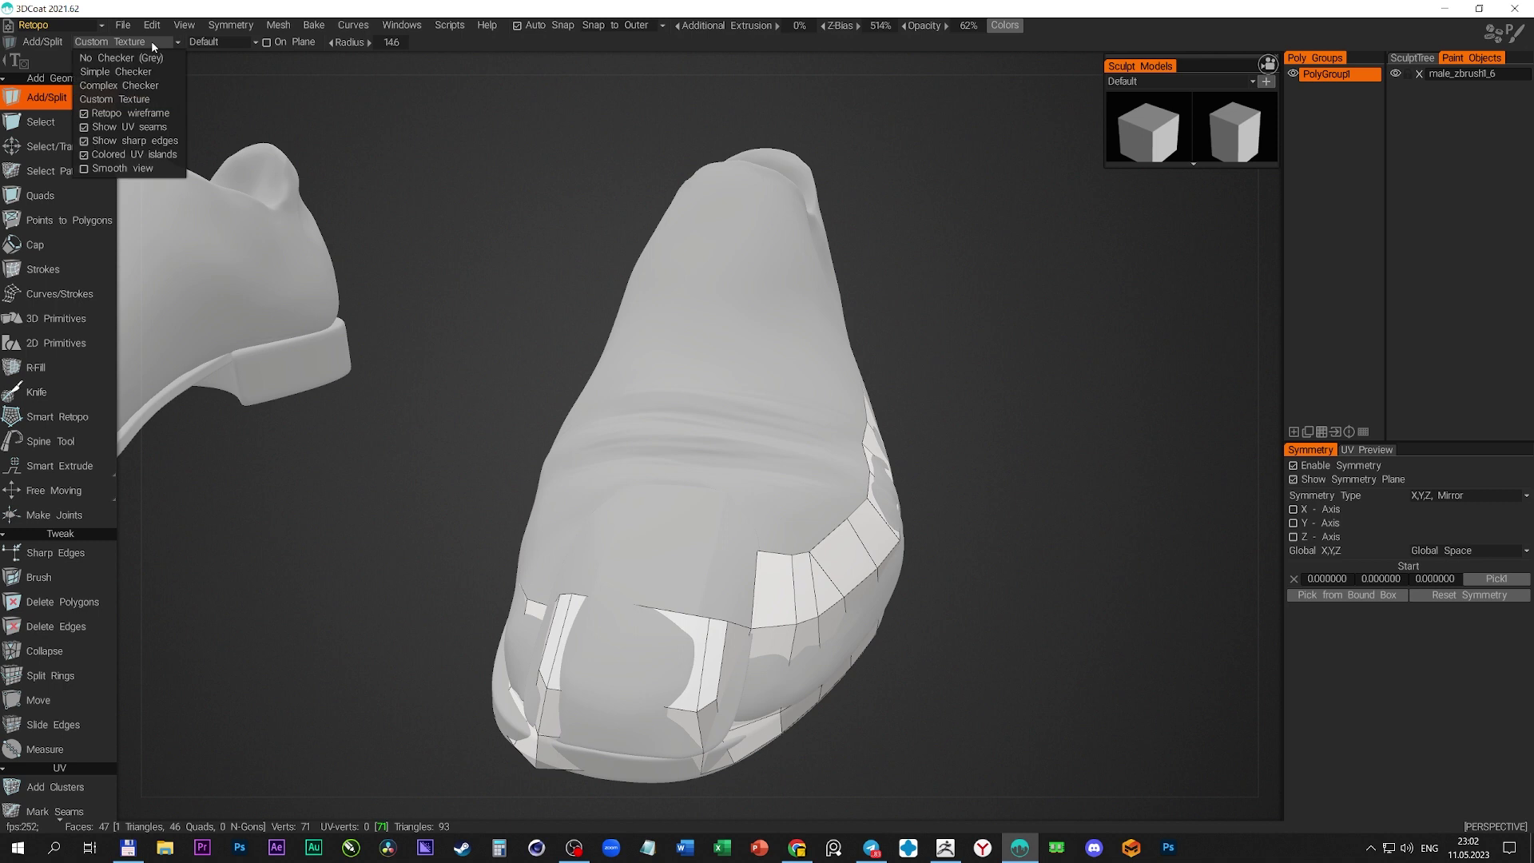
left_click(120, 58)
left_click_drag(479, 240, 879, 96, "alt")
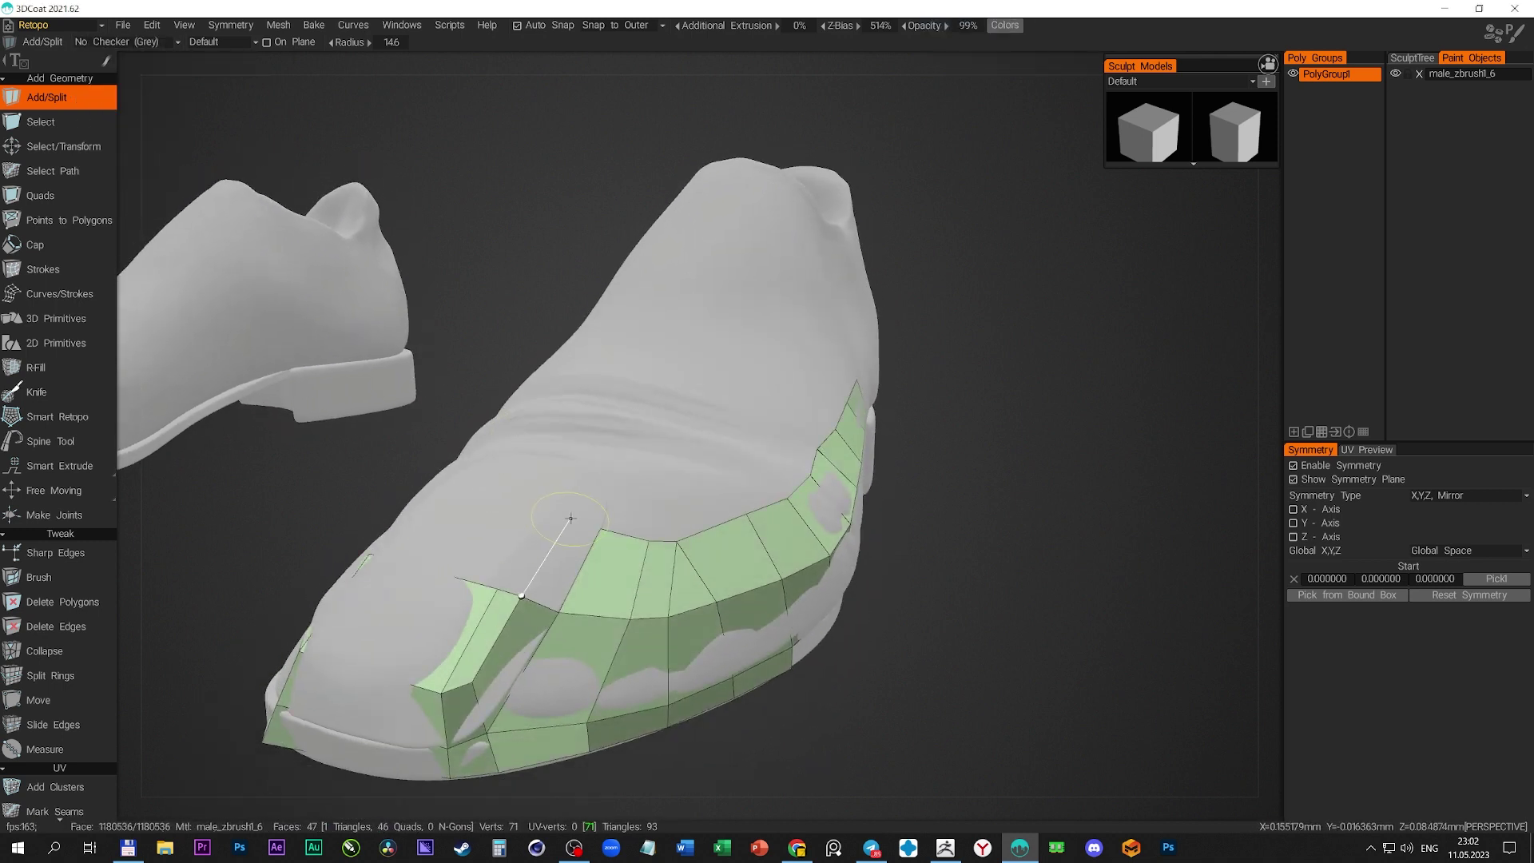
- Add four more quads across the top and front of the toe
left_click(531, 529)
left_click_drag(532, 529, 564, 609, "alt")
left_click(741, 573)
mouse_move(741, 572)
left_mouse_down("alt")
mouse_move(679, 466)
mouse_move(699, 486)
mouse_move(631, 407)
mouse_move(669, 441)
left_mouse_up("alt")
left_click(649, 488)
left_click(601, 417)
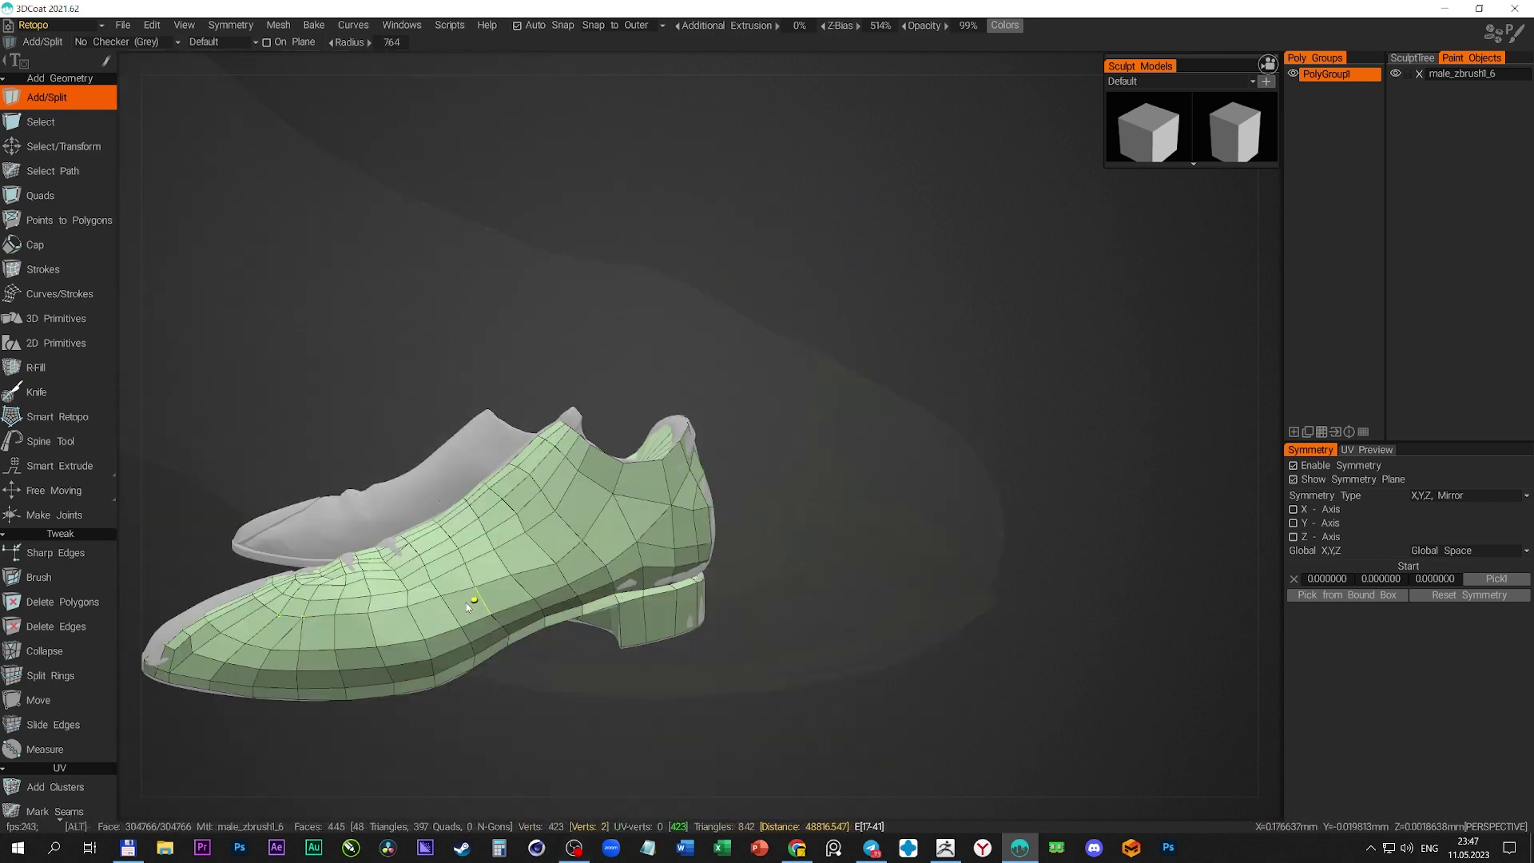
- Select the fan at the shoe's top opening and split the edge ring around it
scroll(715, 586, "up", 5)
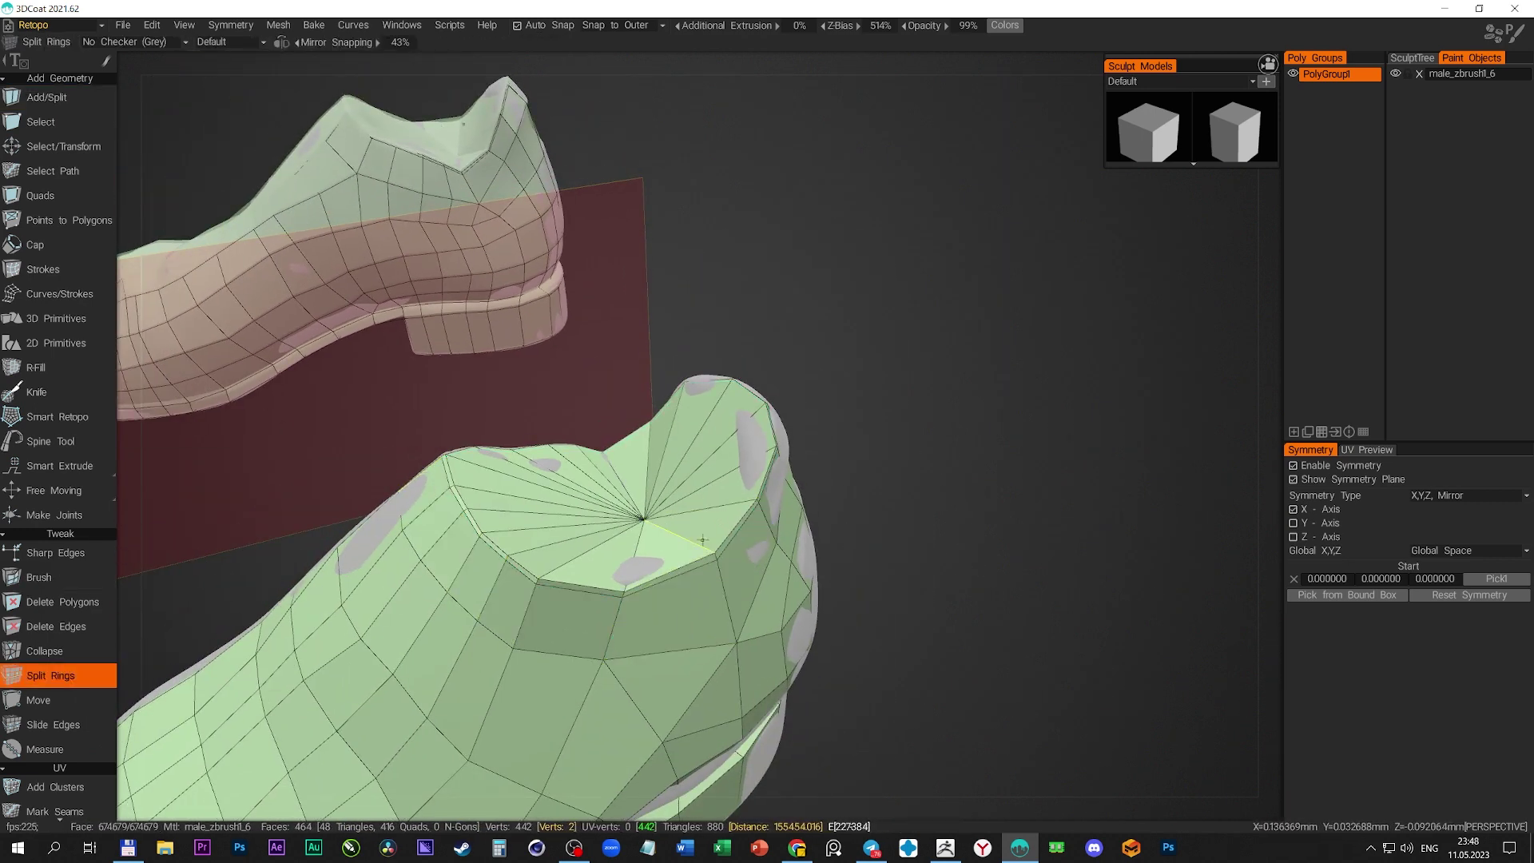
left_click(64, 144)
left_click(563, 627)
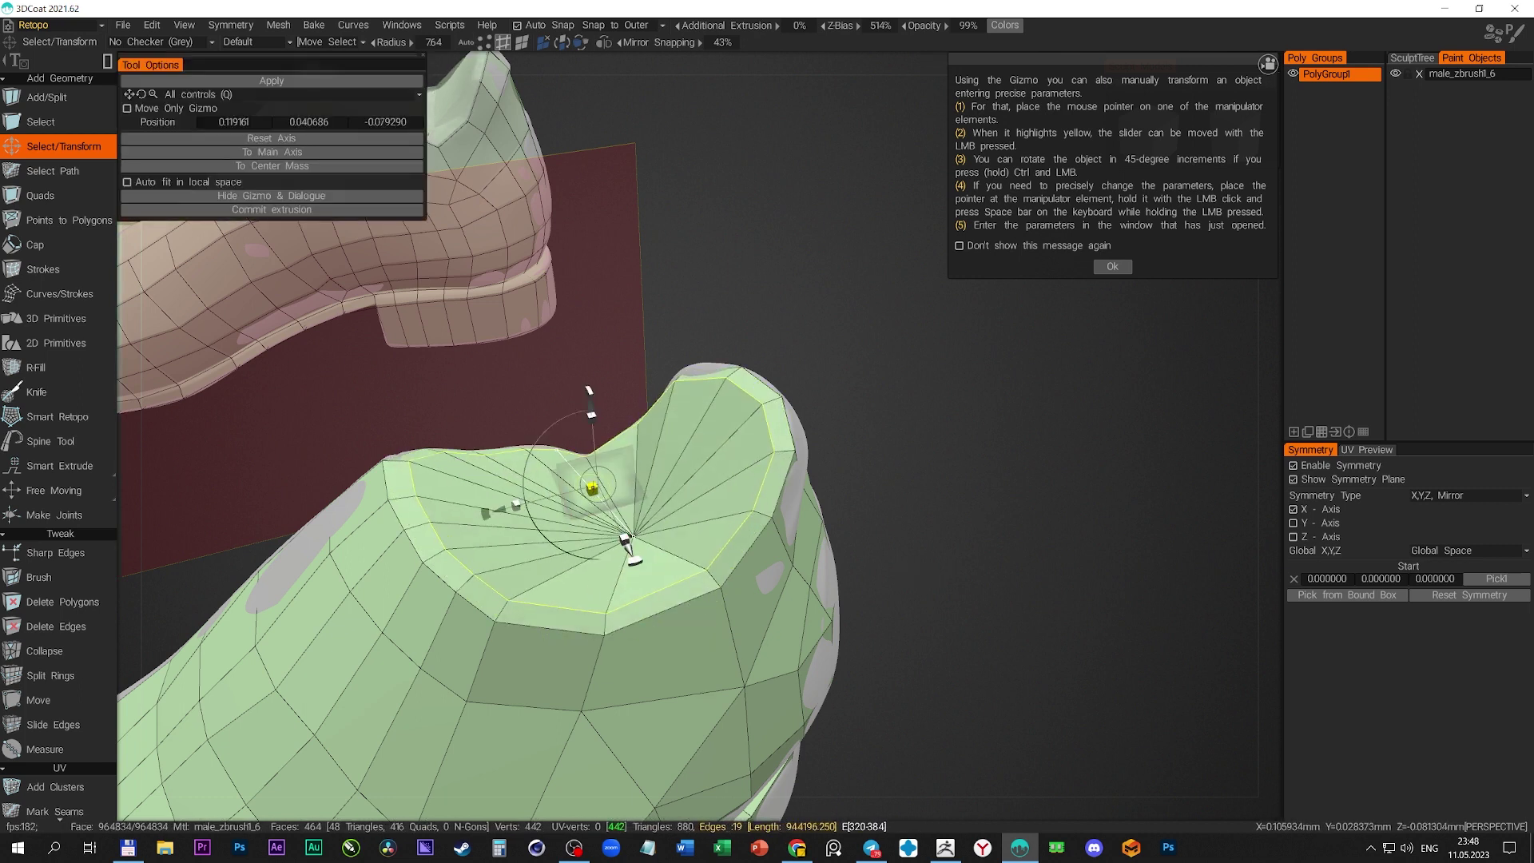
left_click(55, 673)
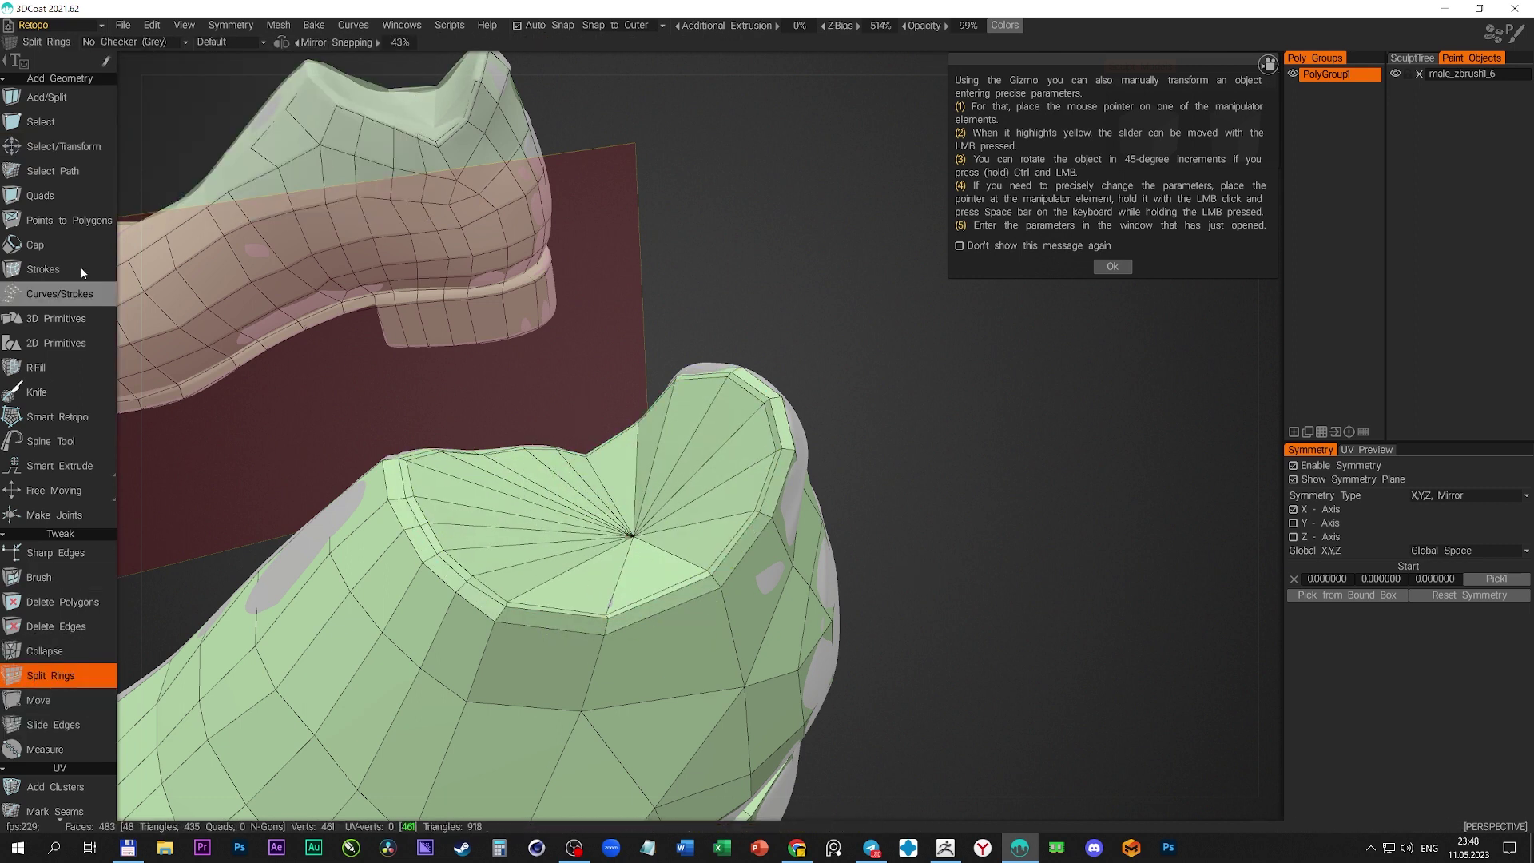
left_click(679, 585)
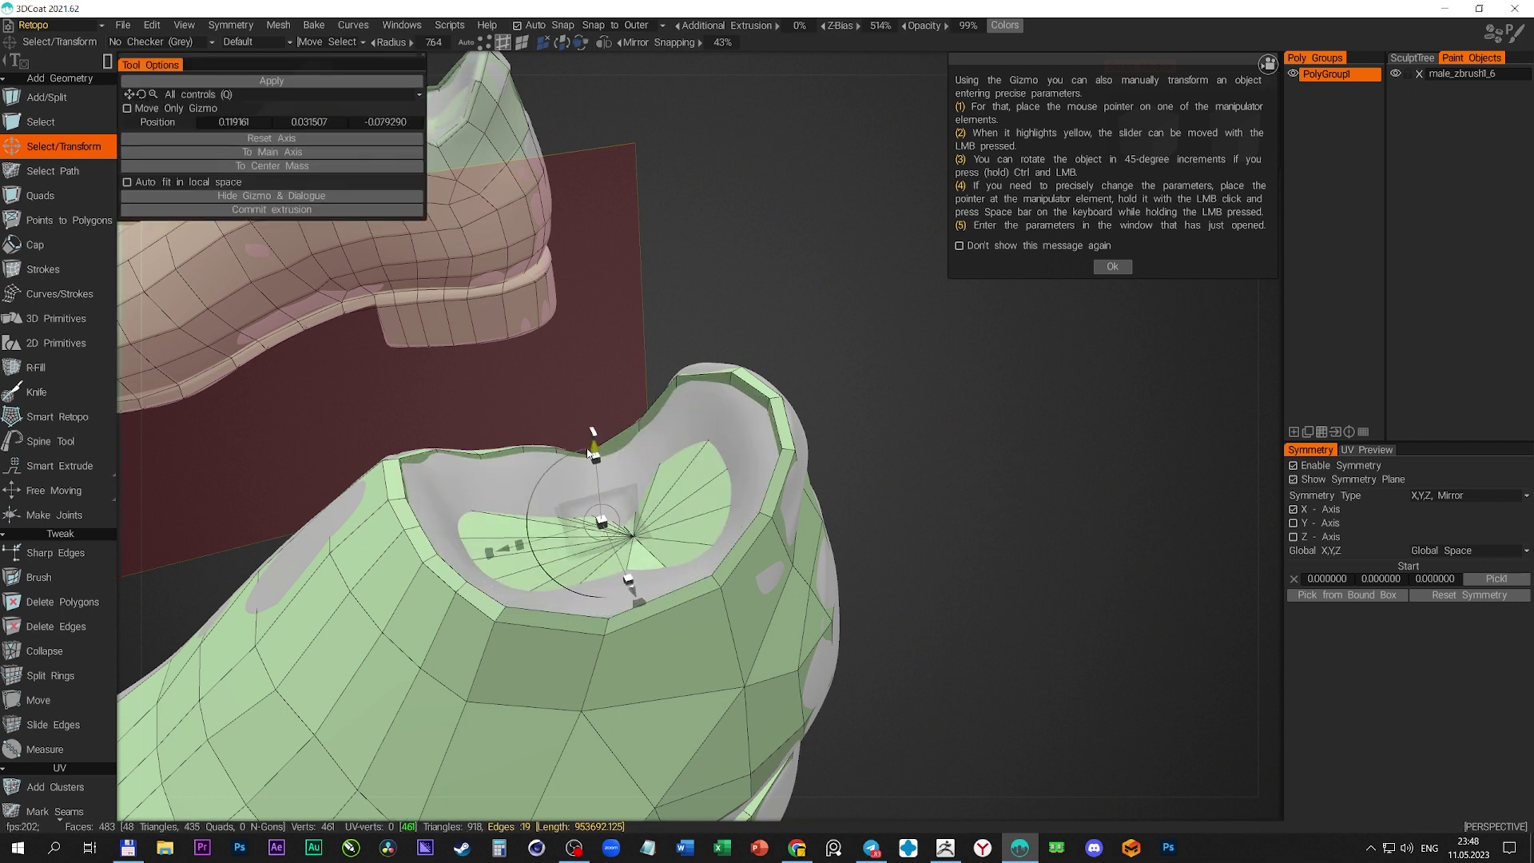
- Delete the polygons filling the shoe's ankle opening, leaving an open collar rim
left_click_drag(849, 421, 921, 425, "alt")
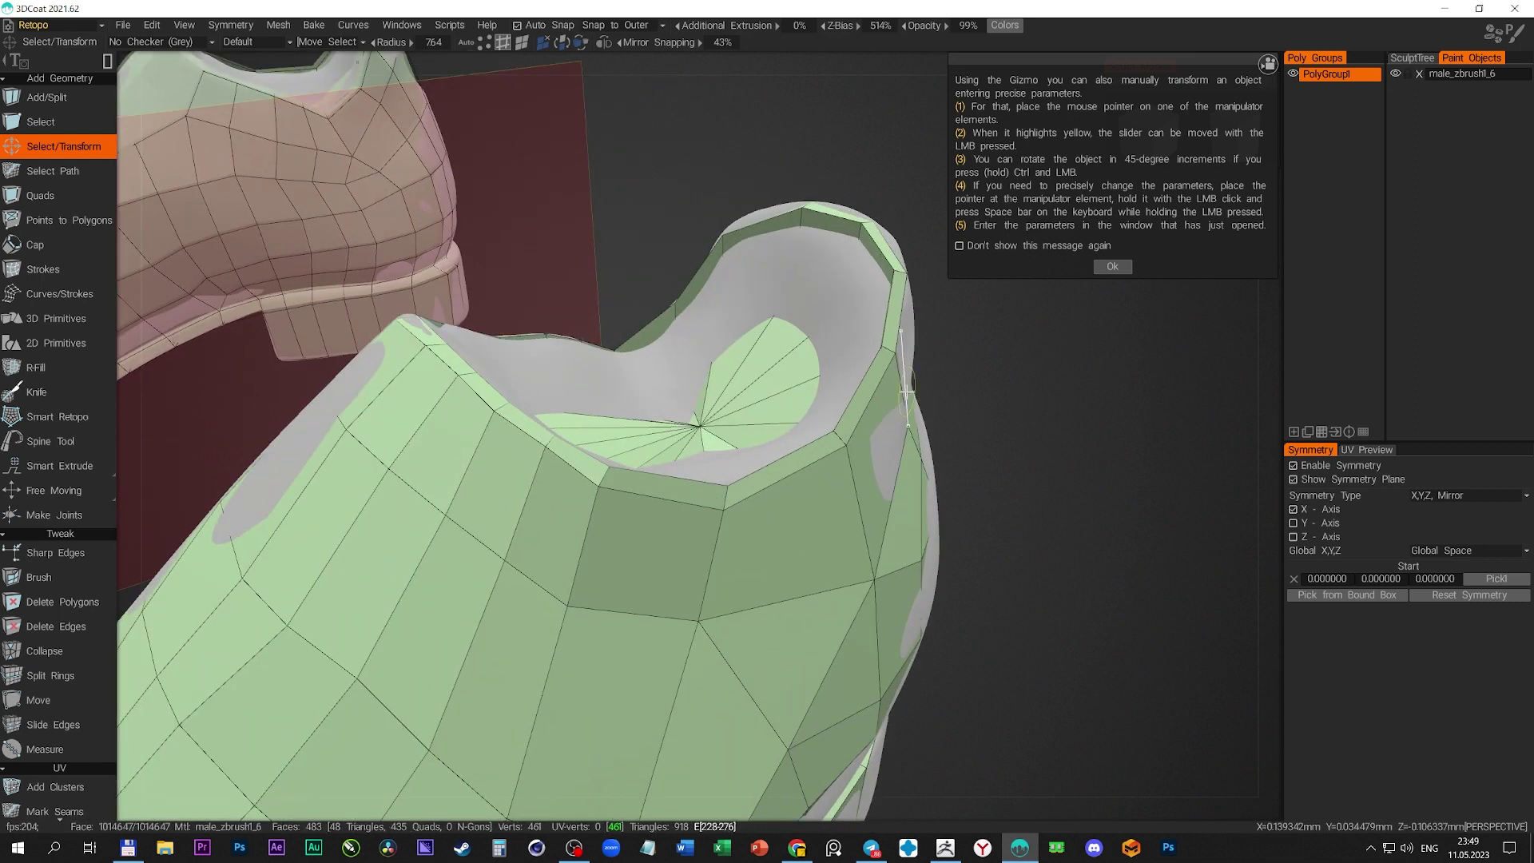
right_click_drag(921, 425, 859, 376, "alt")
scroll(699, 424, "up", 5)
left_click(62, 602)
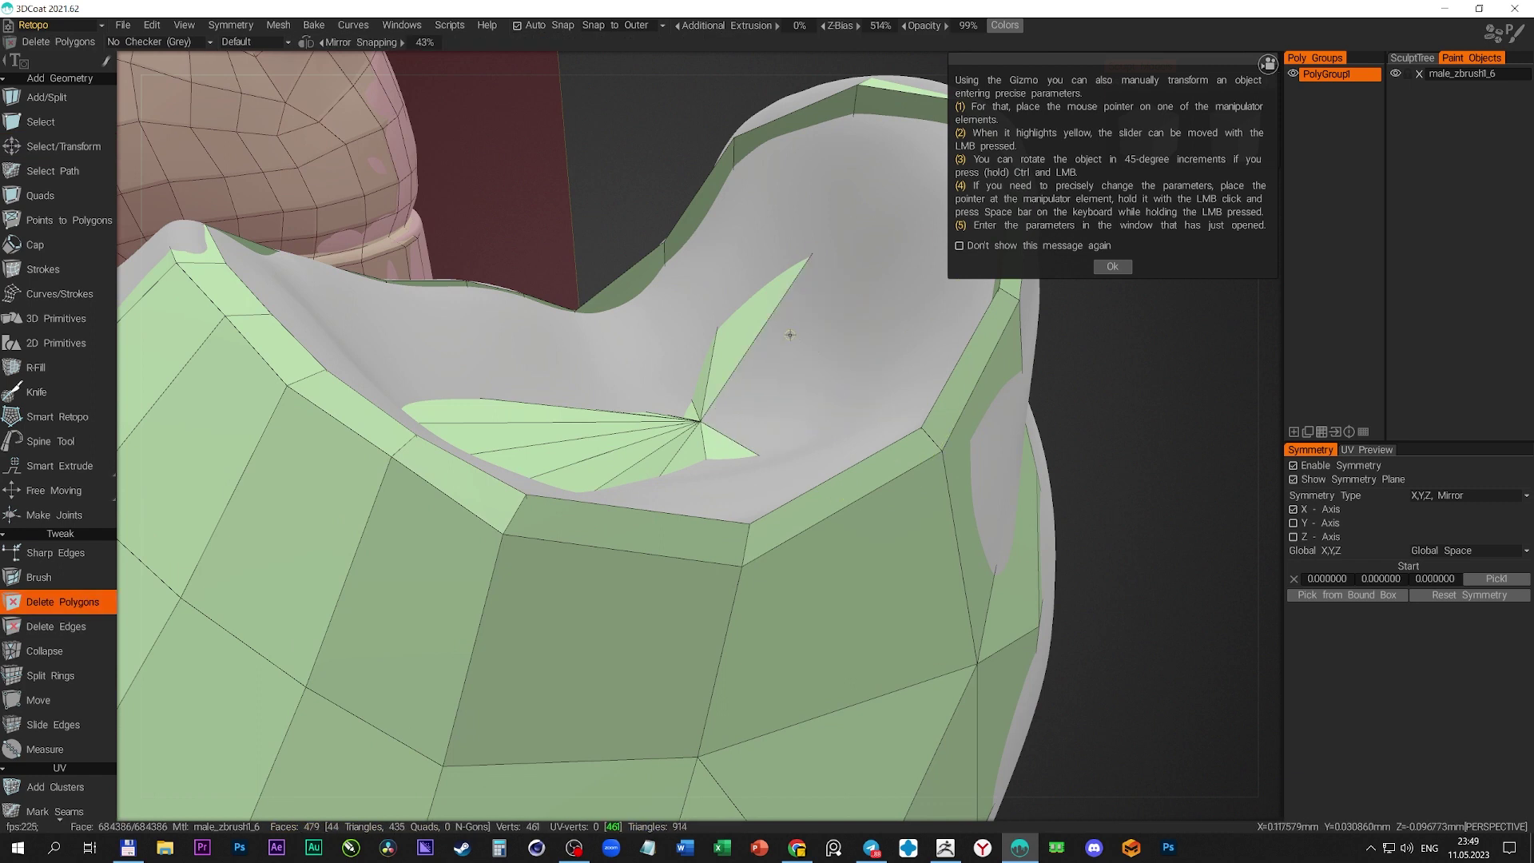
mouse_move(638, 418)
left_mouse_down("alt")
mouse_move(608, 607)
mouse_move(816, 502)
mouse_move(888, 338)
mouse_move(1152, 436)
mouse_move(949, 442)
mouse_move(1076, 689)
left_mouse_up("alt")
scroll(687, 588, "down", 5)
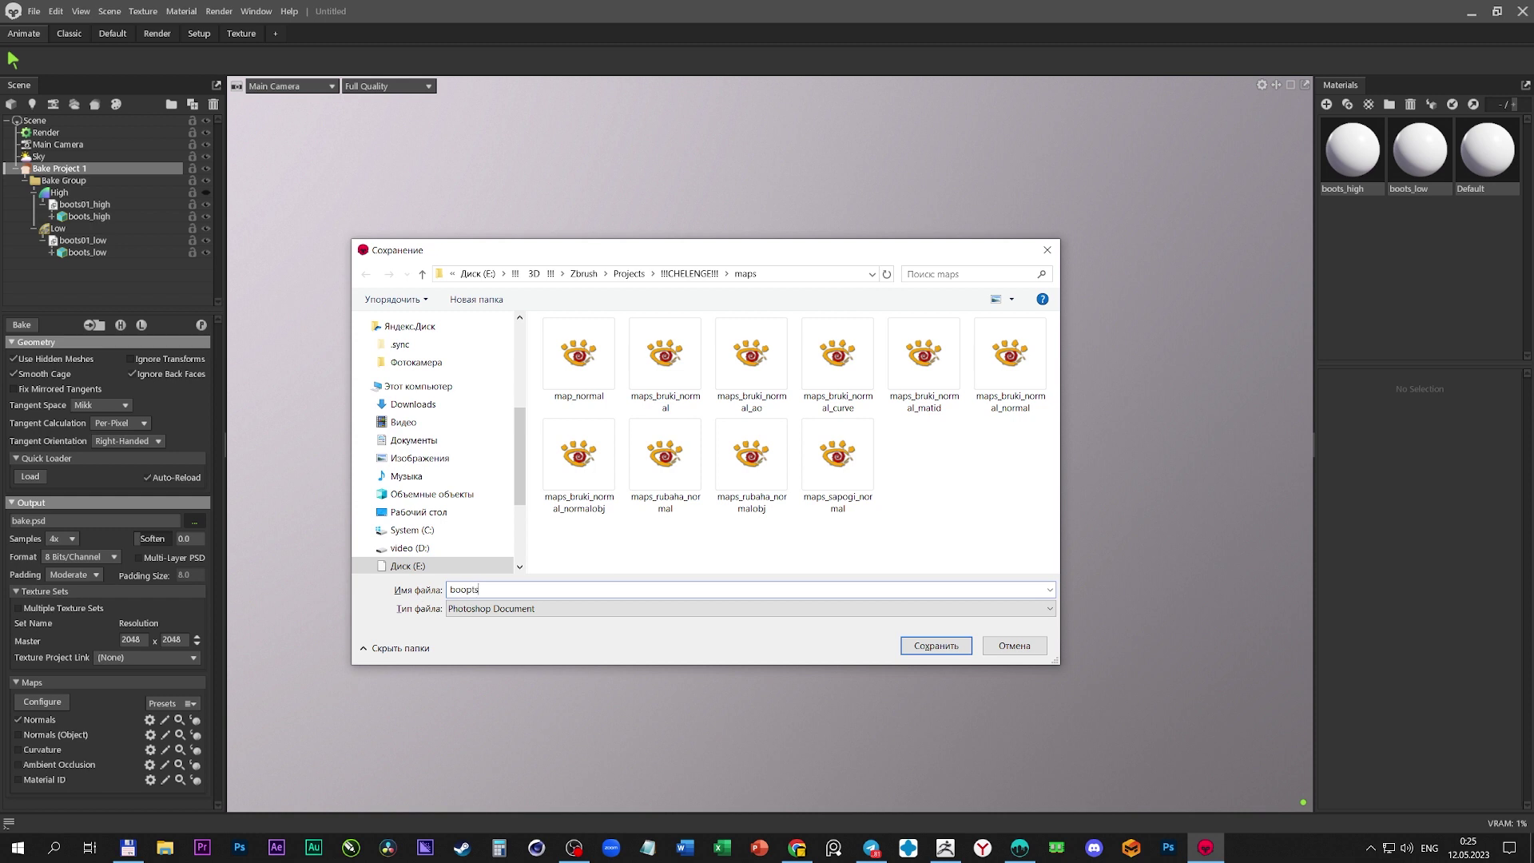
- Confirm the bake output file, then show the low-poly boots and orbit around them
key("Return")
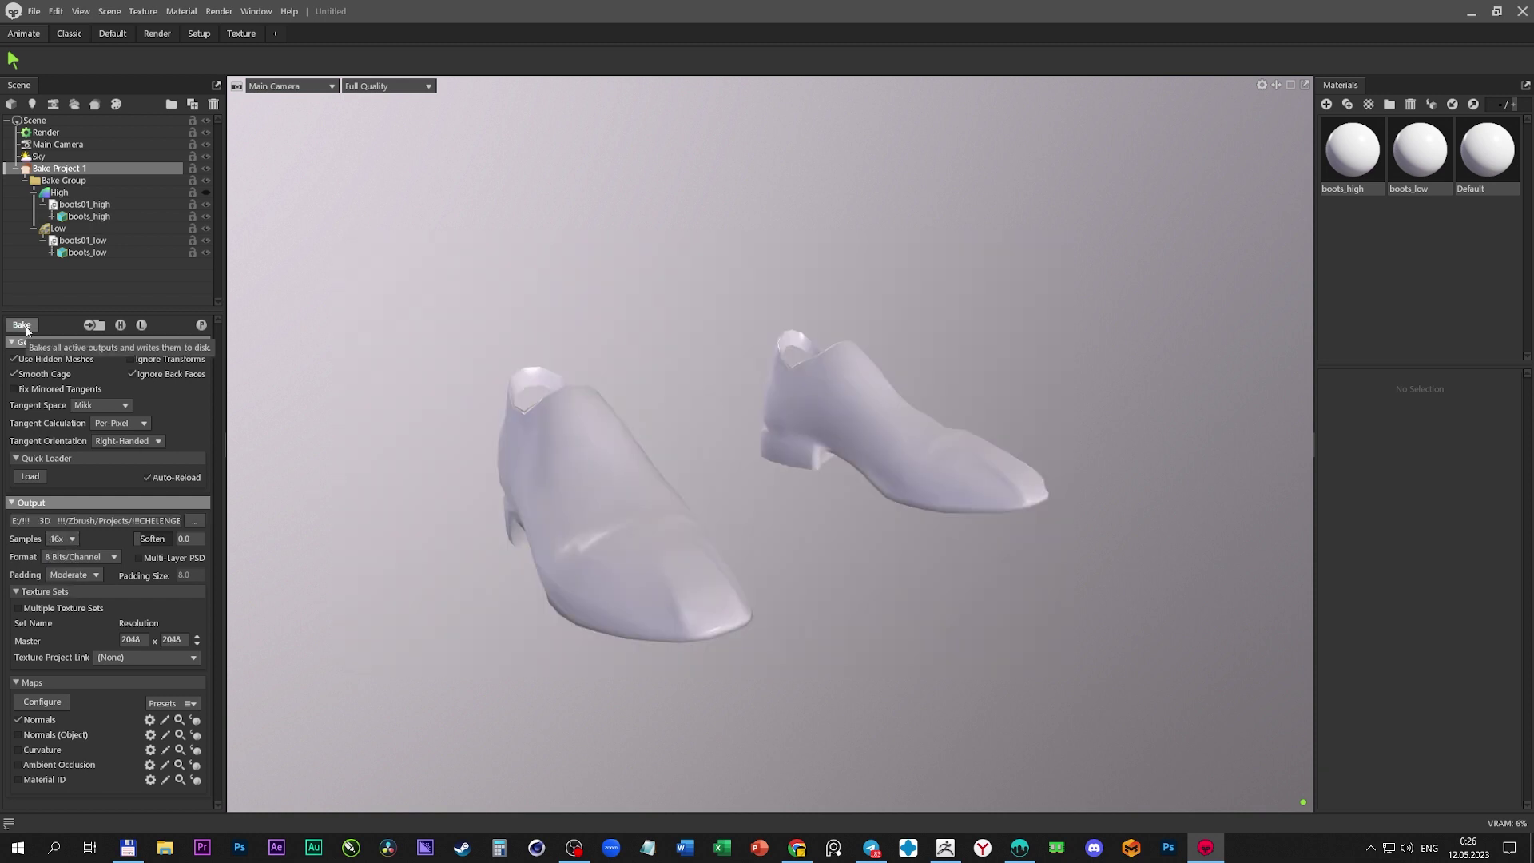
left_click(142, 326)
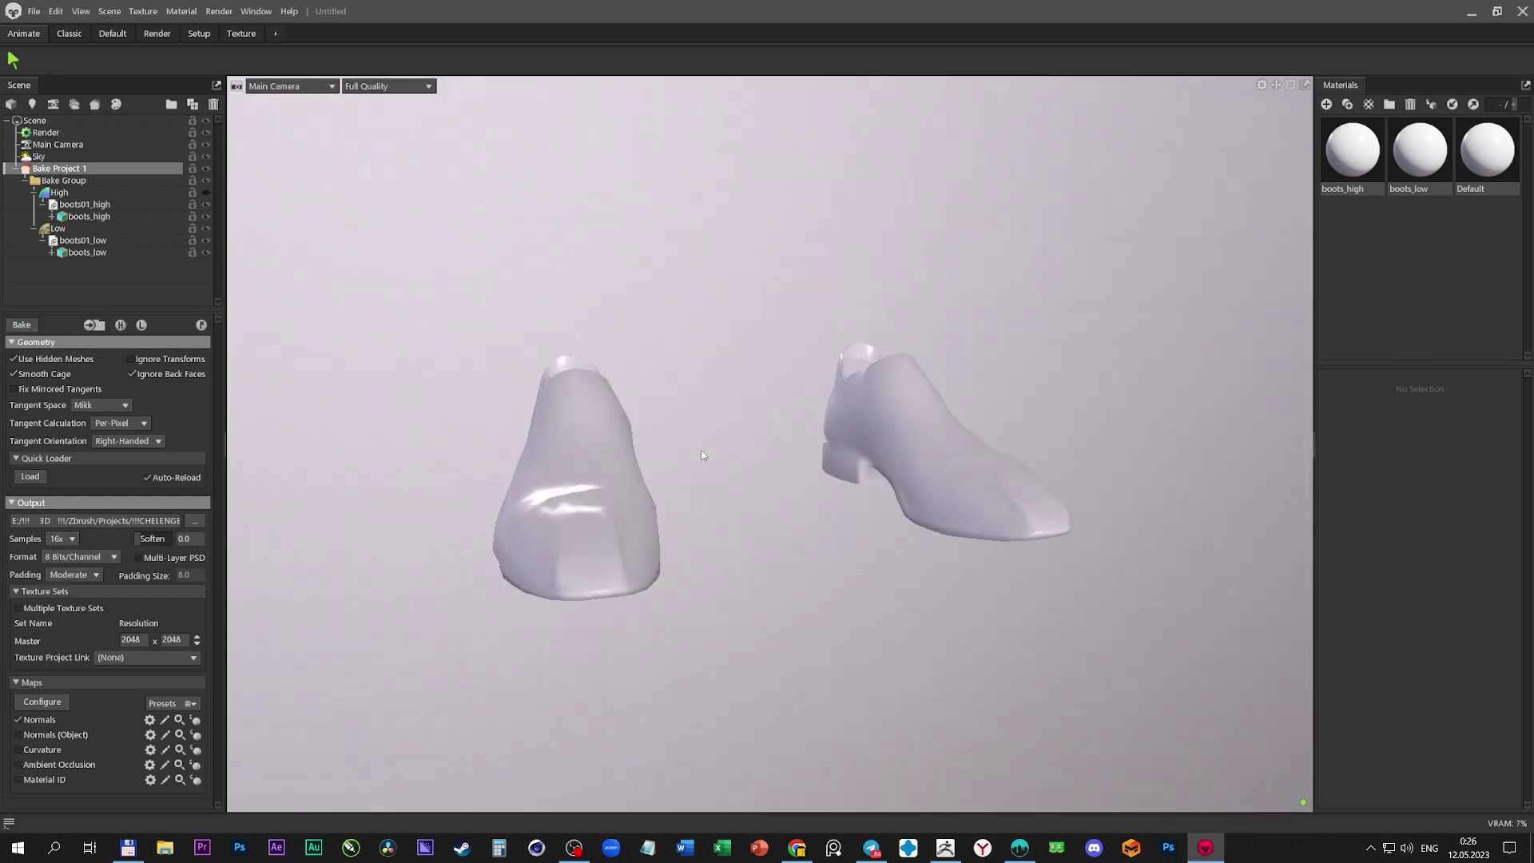
left_click_drag(547, 522, 511, 511)
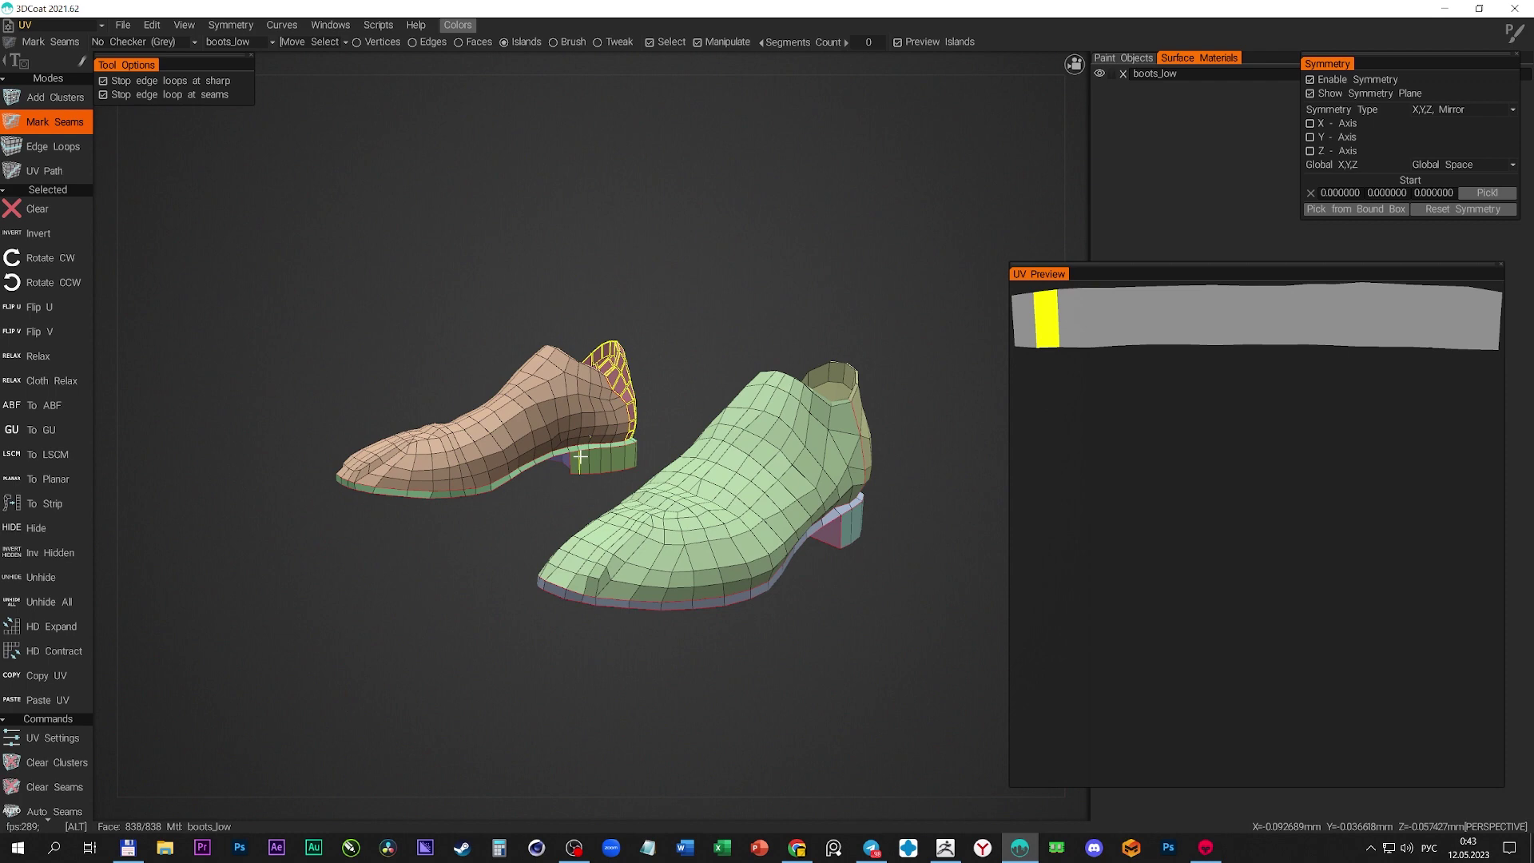
left_click_drag(479, 192, 501, 235)
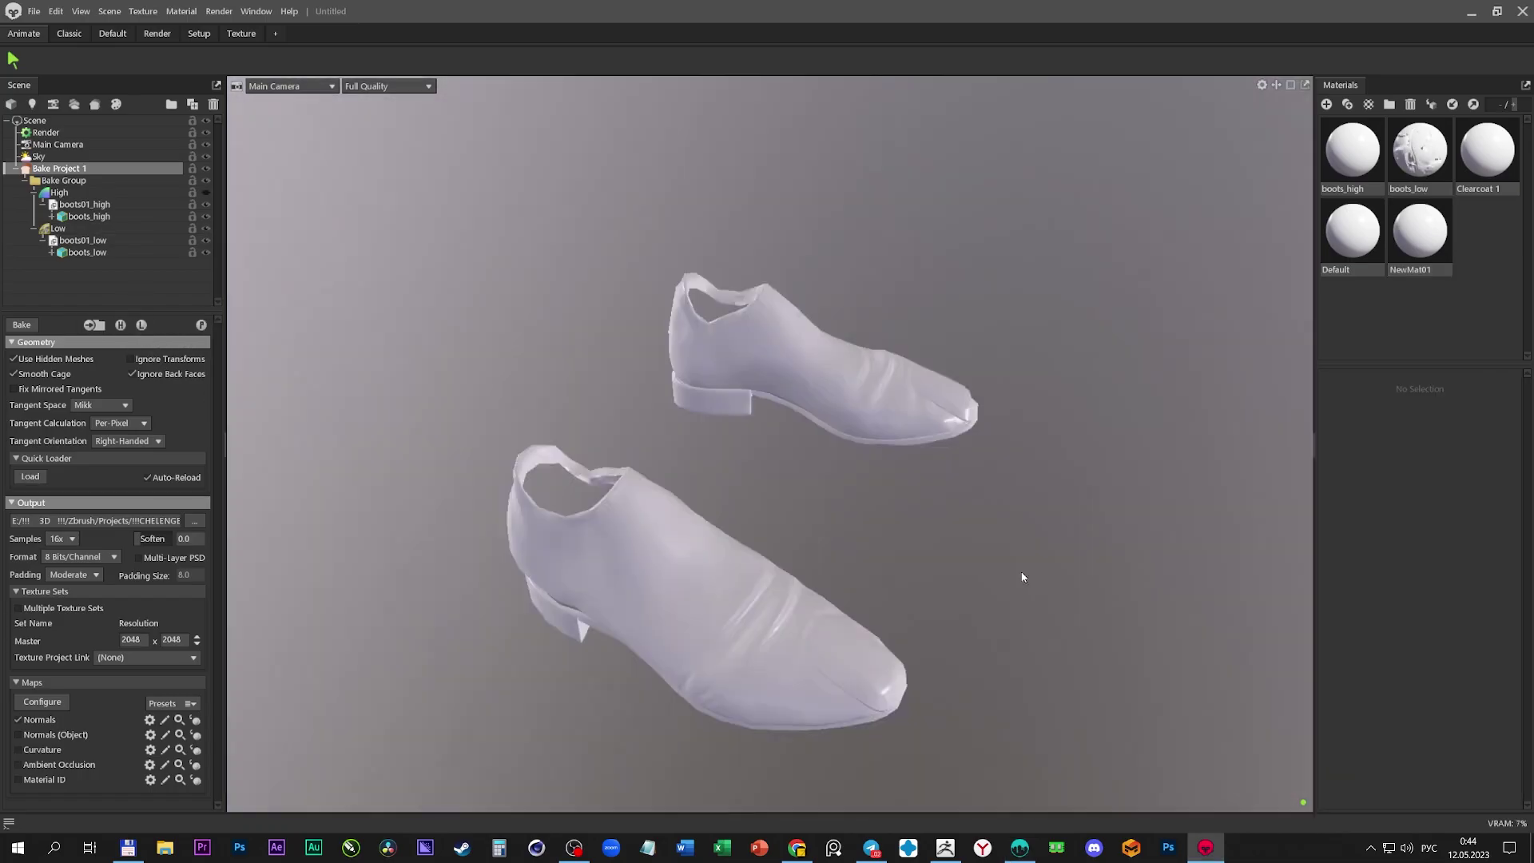
- Inspect one boot close up, pull back to both boots, then orbit the bow tie
left_click_drag(993, 540, 661, 520)
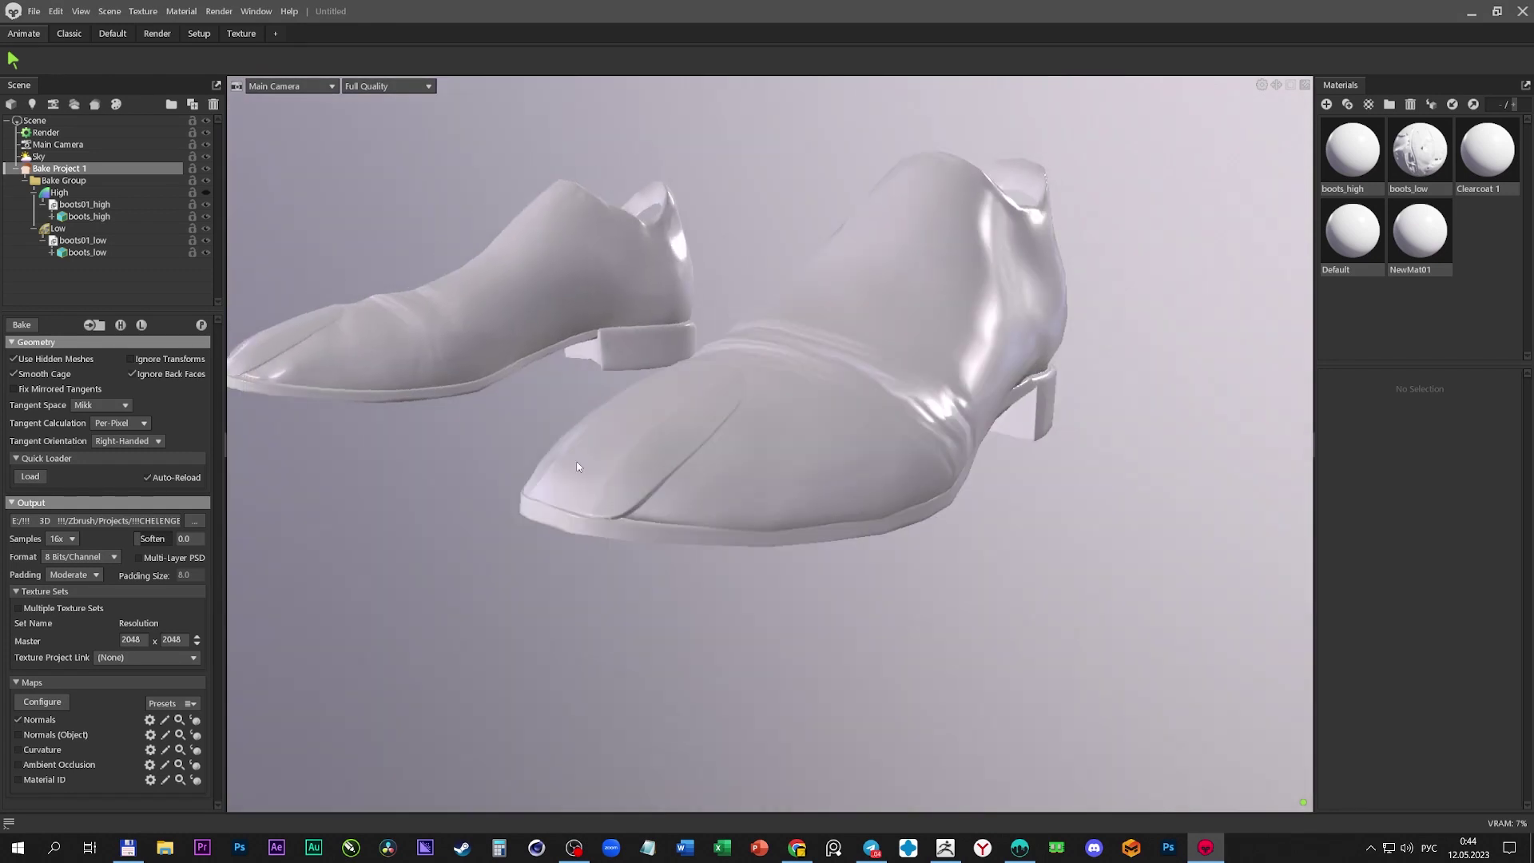
scroll(368, 519, "up", 5)
mouse_move(368, 519)
left_mouse_down()
mouse_move(804, 452)
mouse_move(559, 423)
left_mouse_up()
scroll(794, 460, "down", 3)
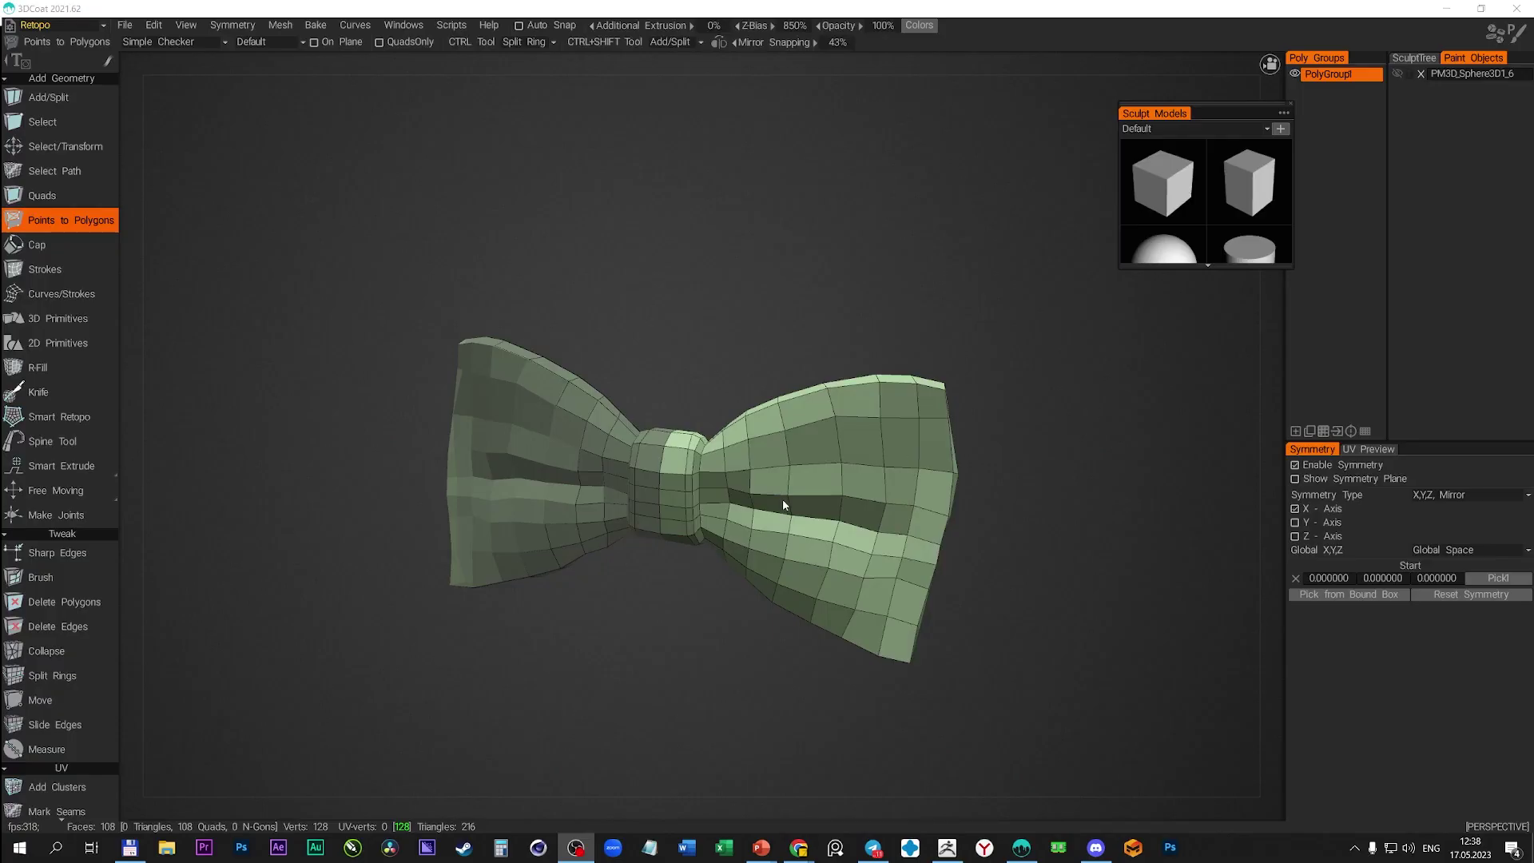
mouse_move(784, 505)
left_mouse_down("alt")
mouse_move(712, 367)
mouse_move(812, 250)
mouse_move(979, 214)
left_mouse_up("alt")
- Mirror the half bow tie via Apply Symmetry to Current Layer, then start Export Poly Objects
left_click(1396, 73)
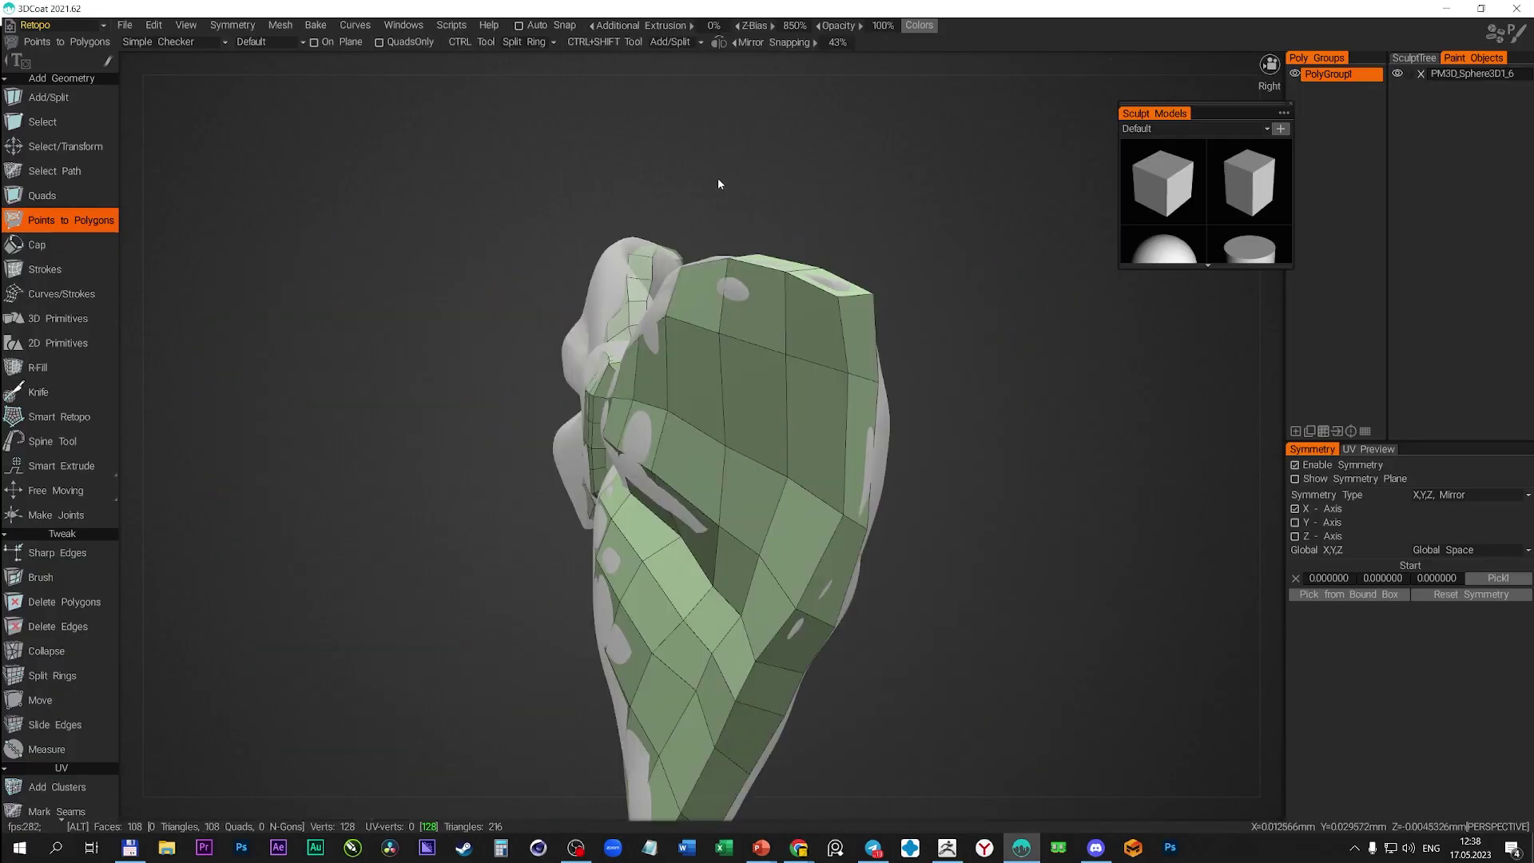
left_click_drag(717, 177, 668, 219, "alt")
left_click(232, 25)
mouse_move(280, 25)
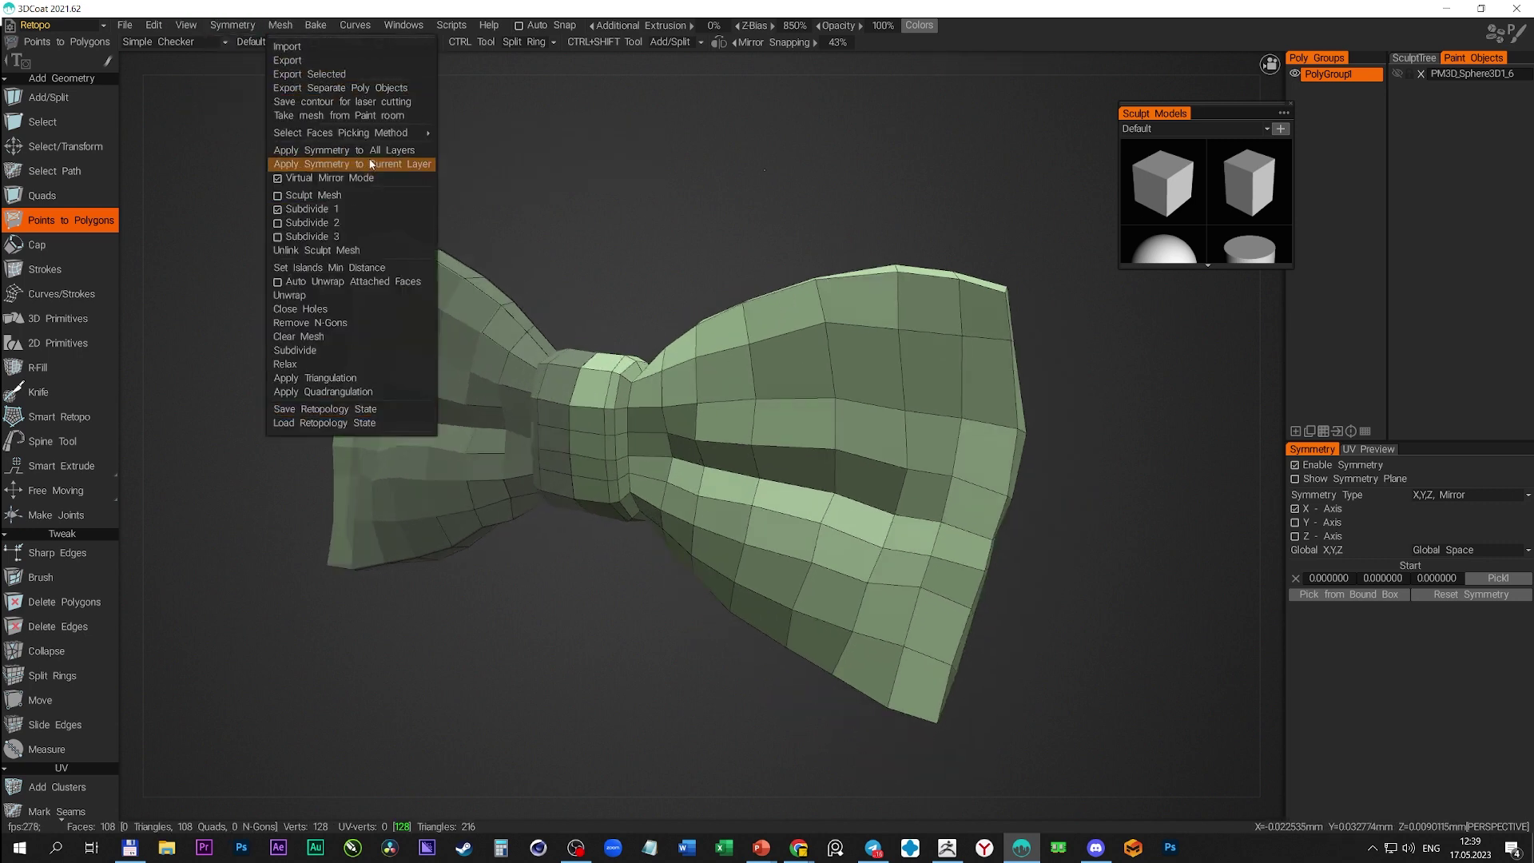
left_click(370, 163)
left_click(186, 25)
left_click(166, 206)
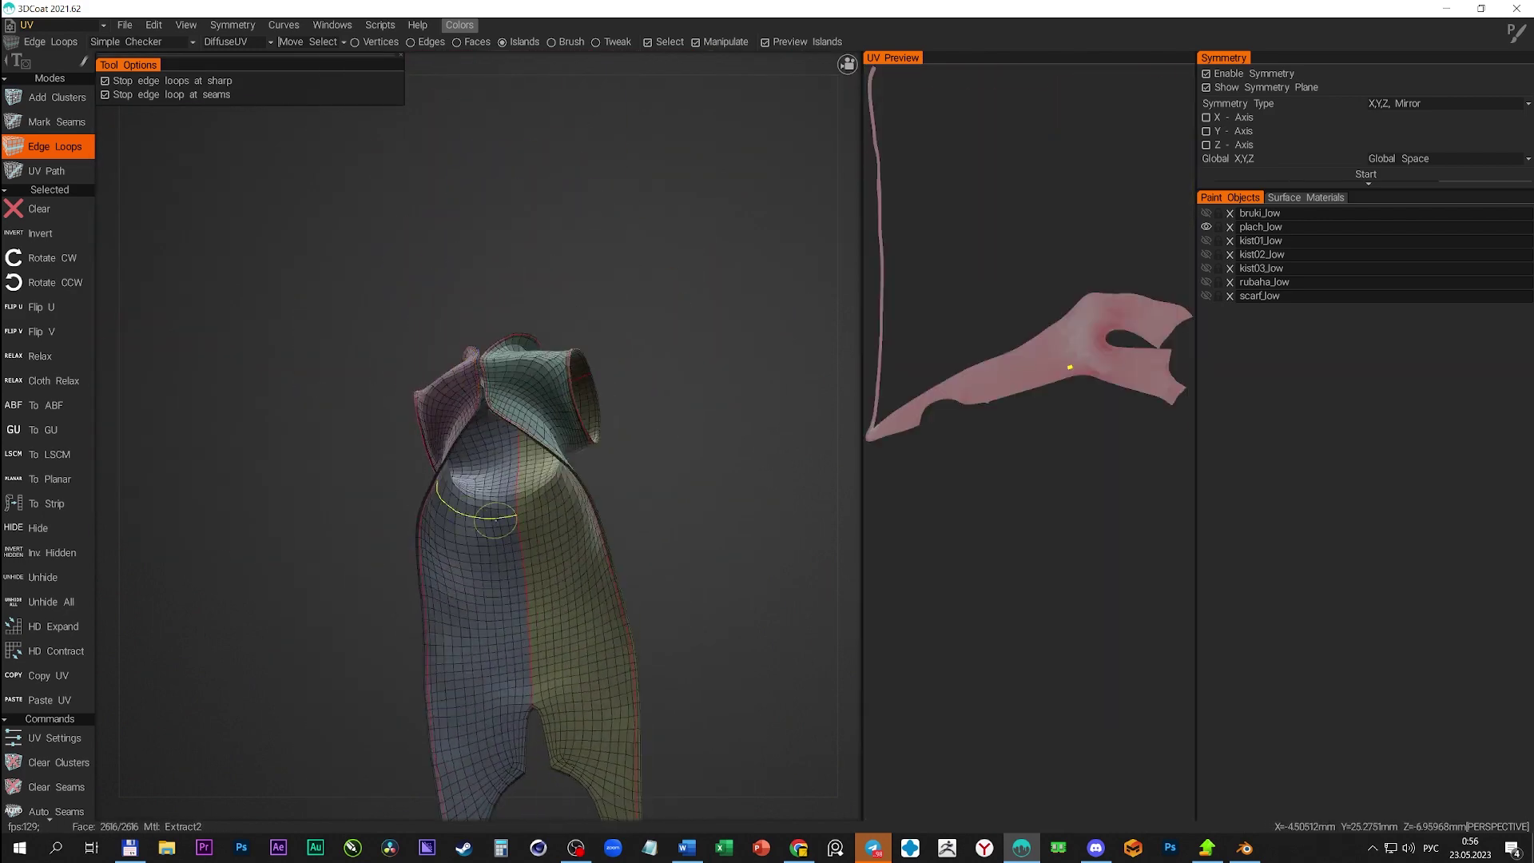
- Orbit around the plach_low coat to check seams on its tails and armhole
mouse_move(584, 616)
middle_mouse_down("alt")
mouse_move(420, 553)
mouse_move(445, 479)
middle_mouse_up("alt")
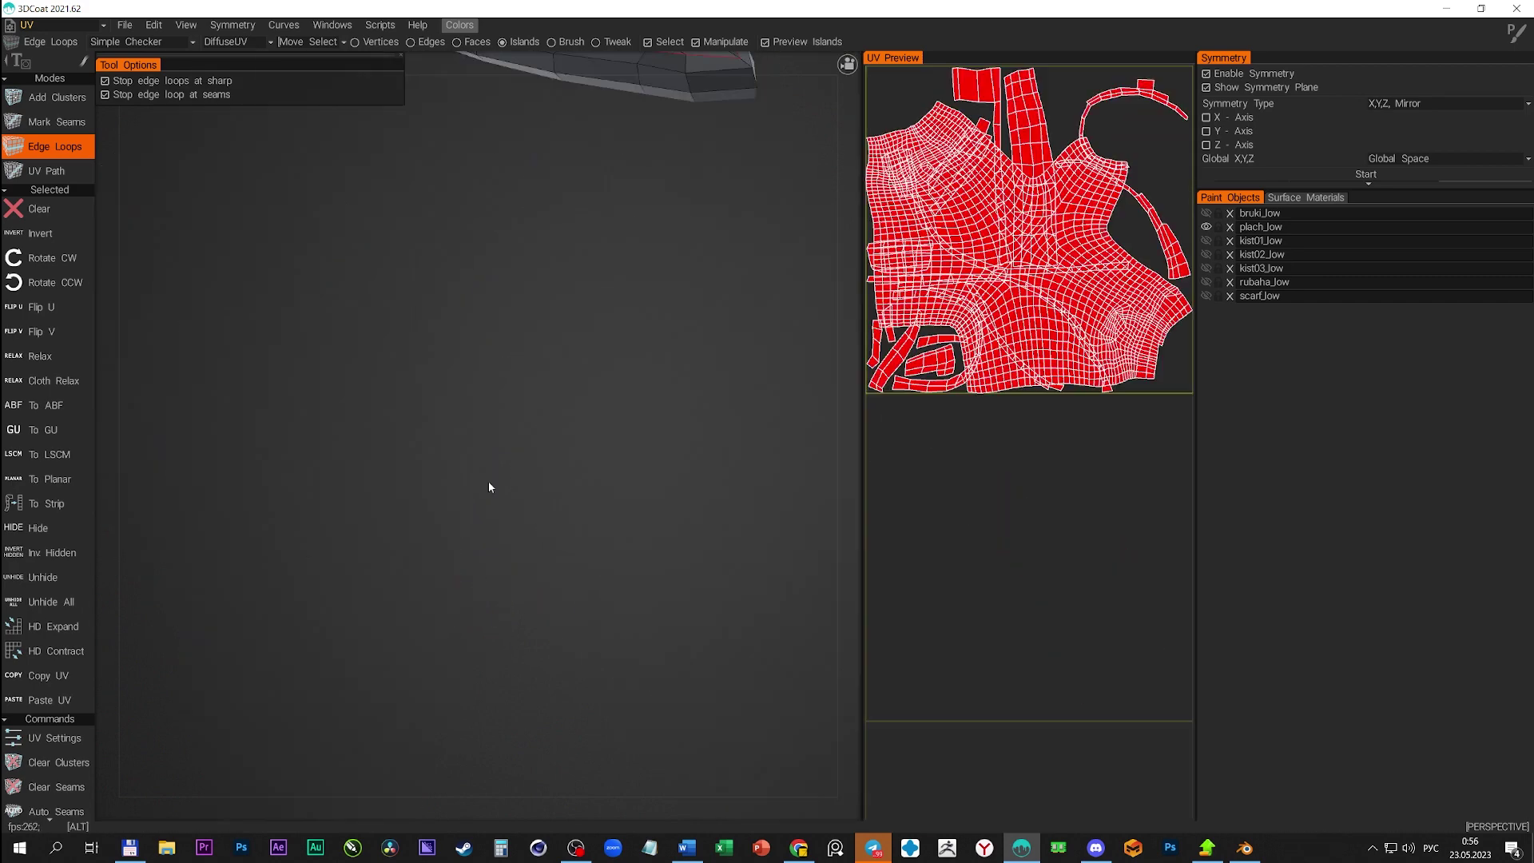
left_click_drag(445, 480, 599, 351, "alt")
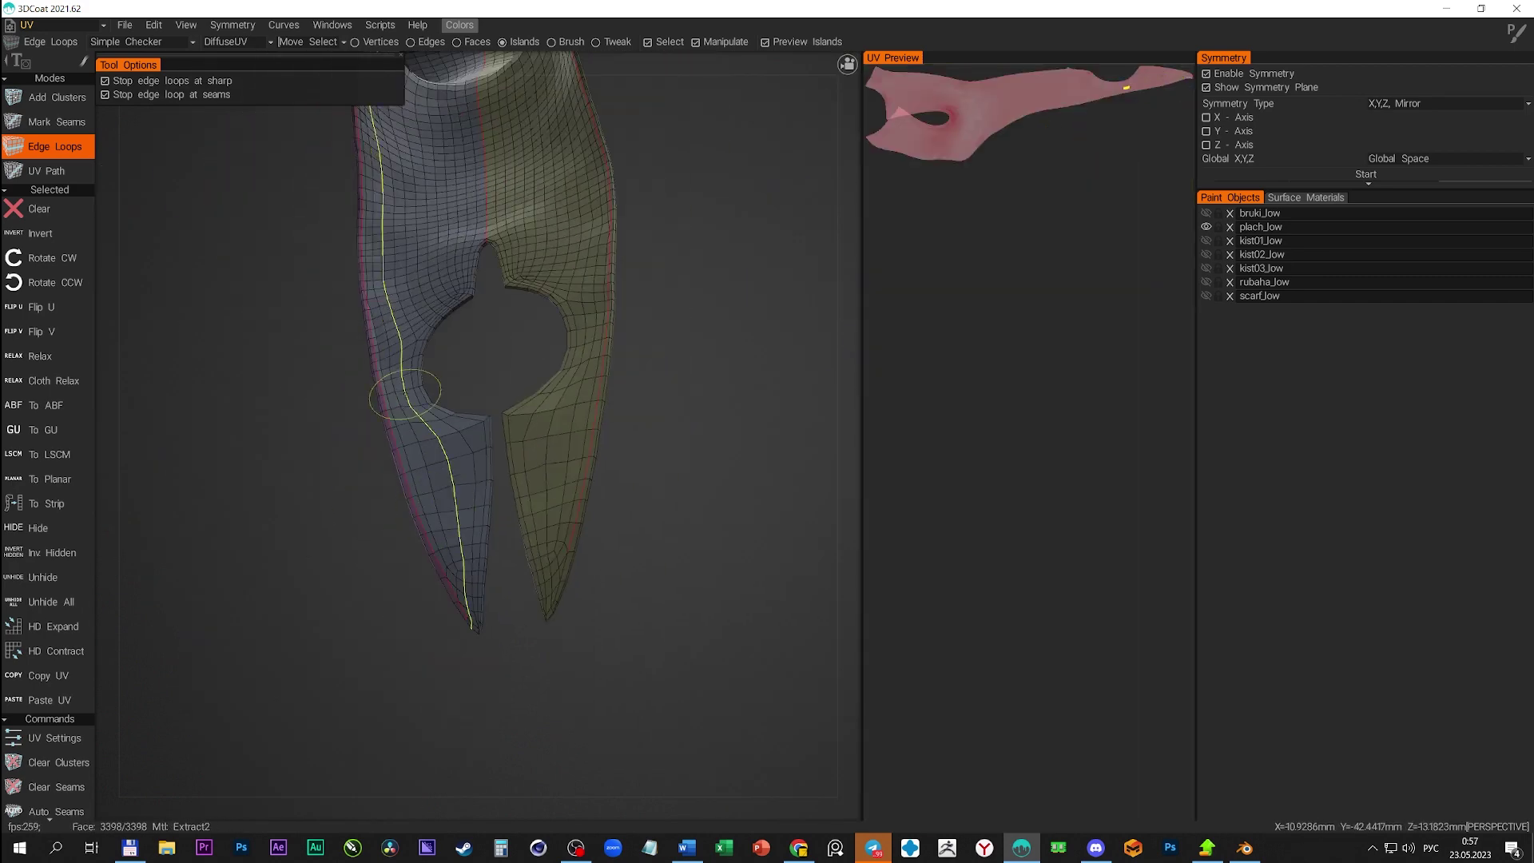
mouse_move(599, 352)
middle_mouse_down("alt")
mouse_move(285, 405)
mouse_move(440, 594)
middle_mouse_up("alt")
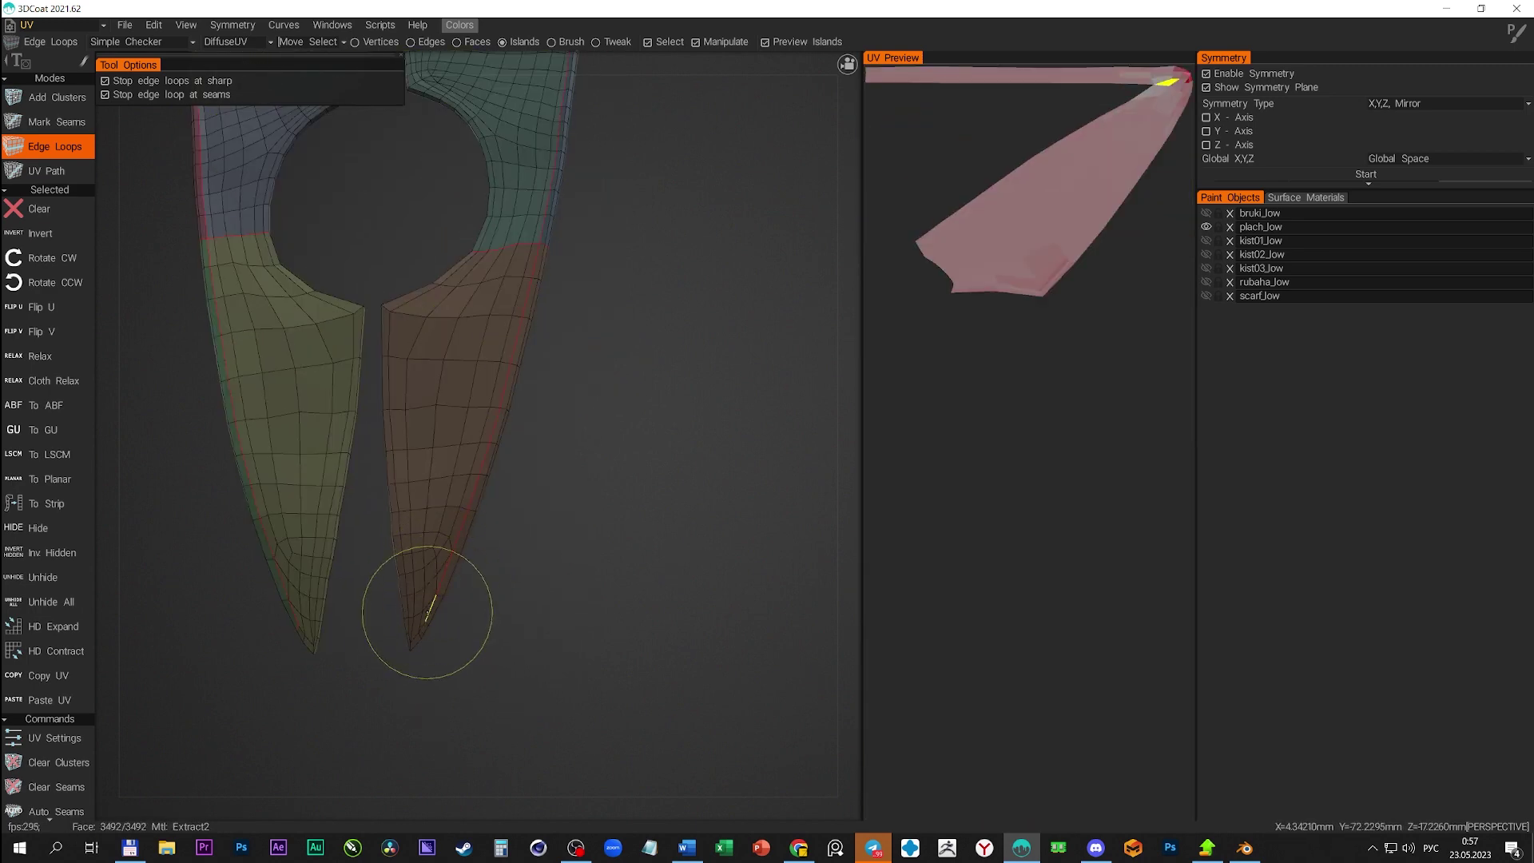
right_click_drag(427, 613, 479, 423, "alt")
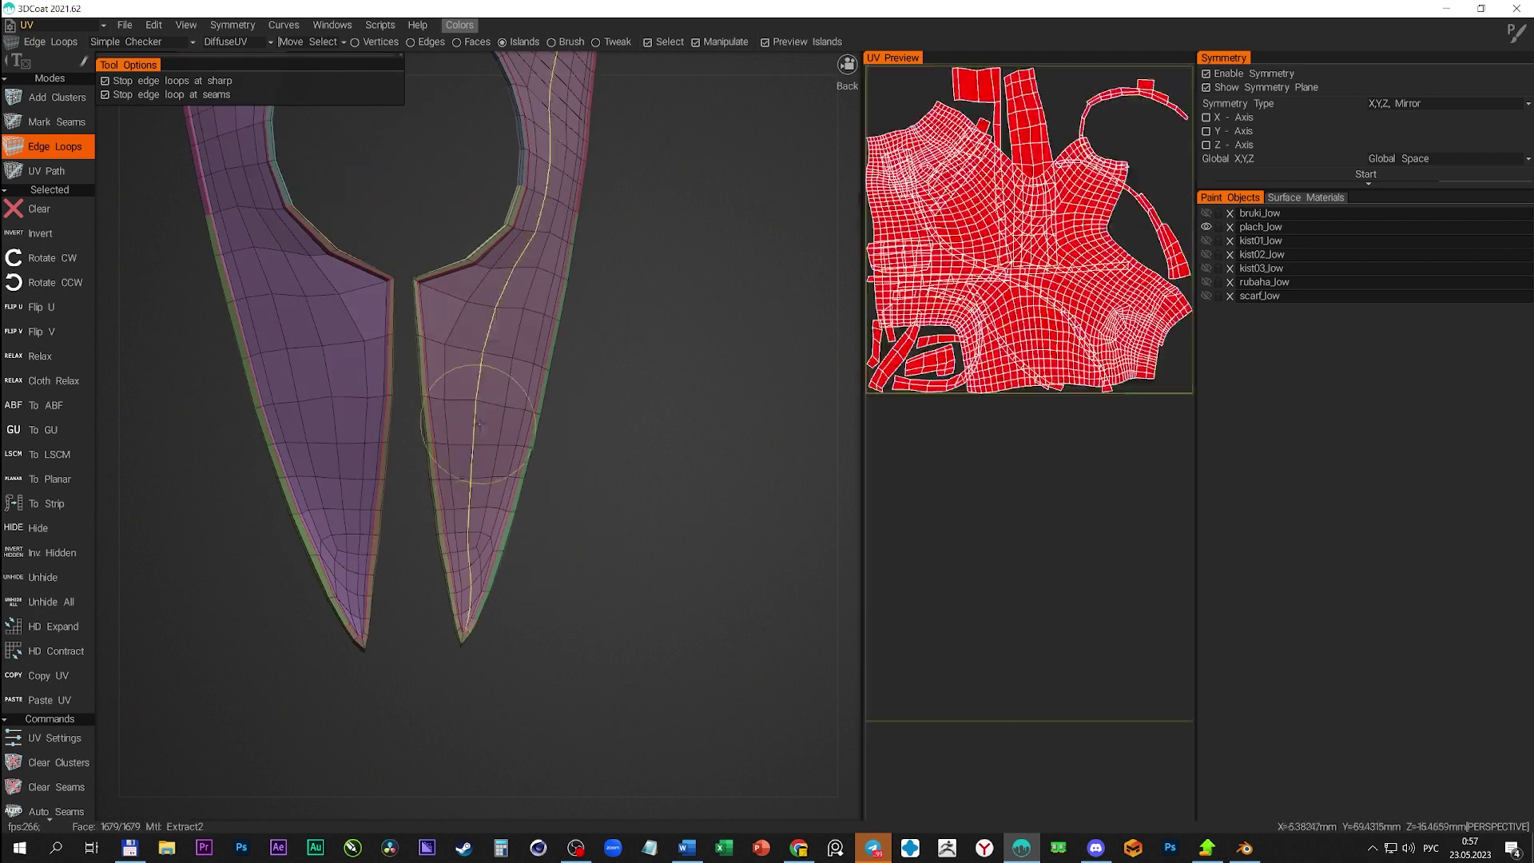
right_click_drag(341, 549, 372, 580, "alt")
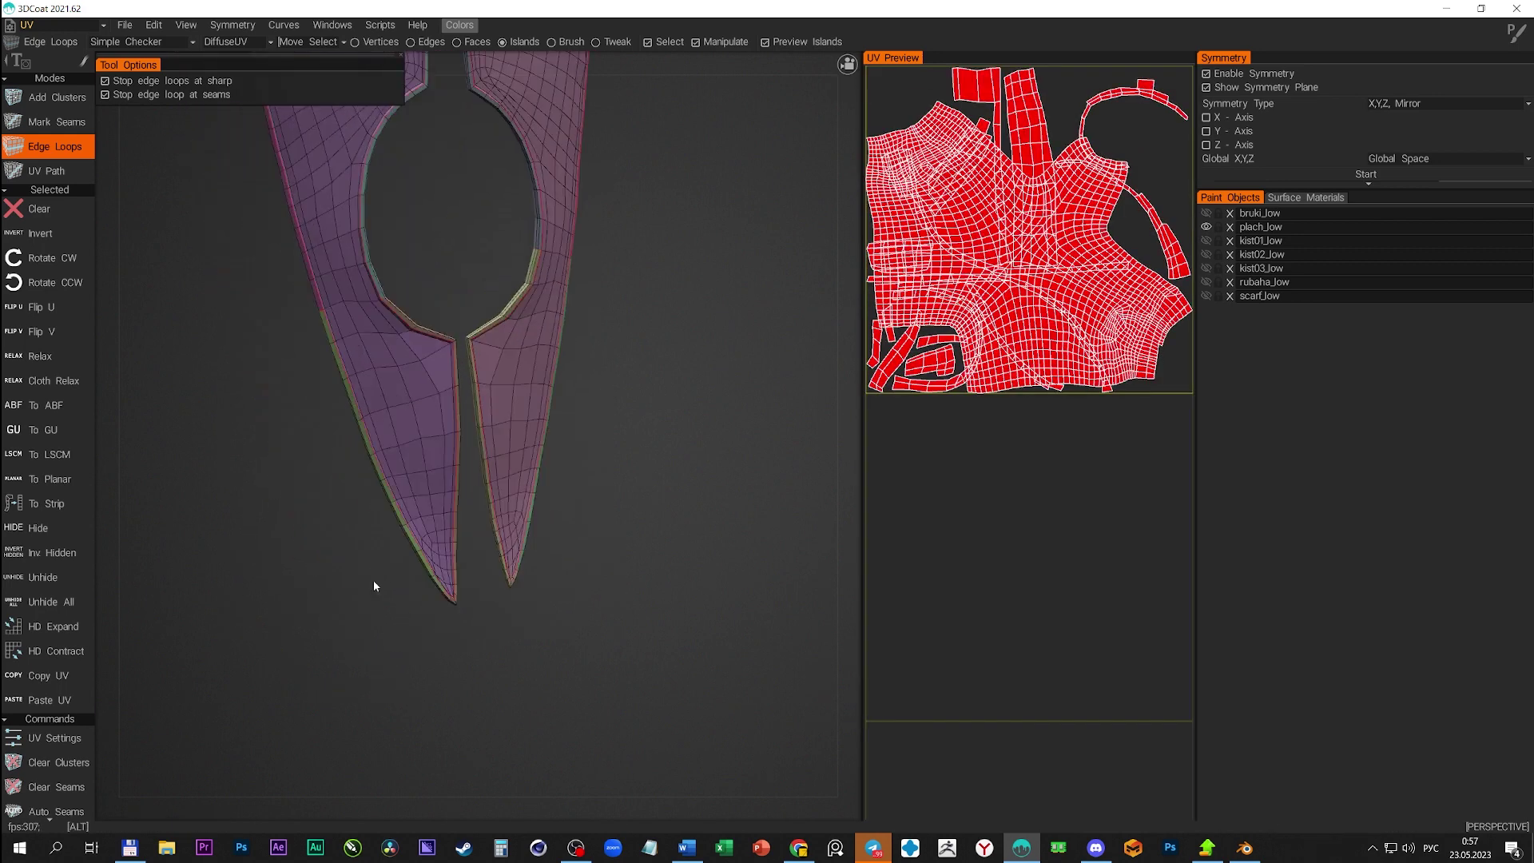
left_click_drag(372, 580, 394, 301, "alt")
right_click_drag(394, 301, 252, 371, "alt")
left_click_drag(253, 371, 528, 351, "alt")
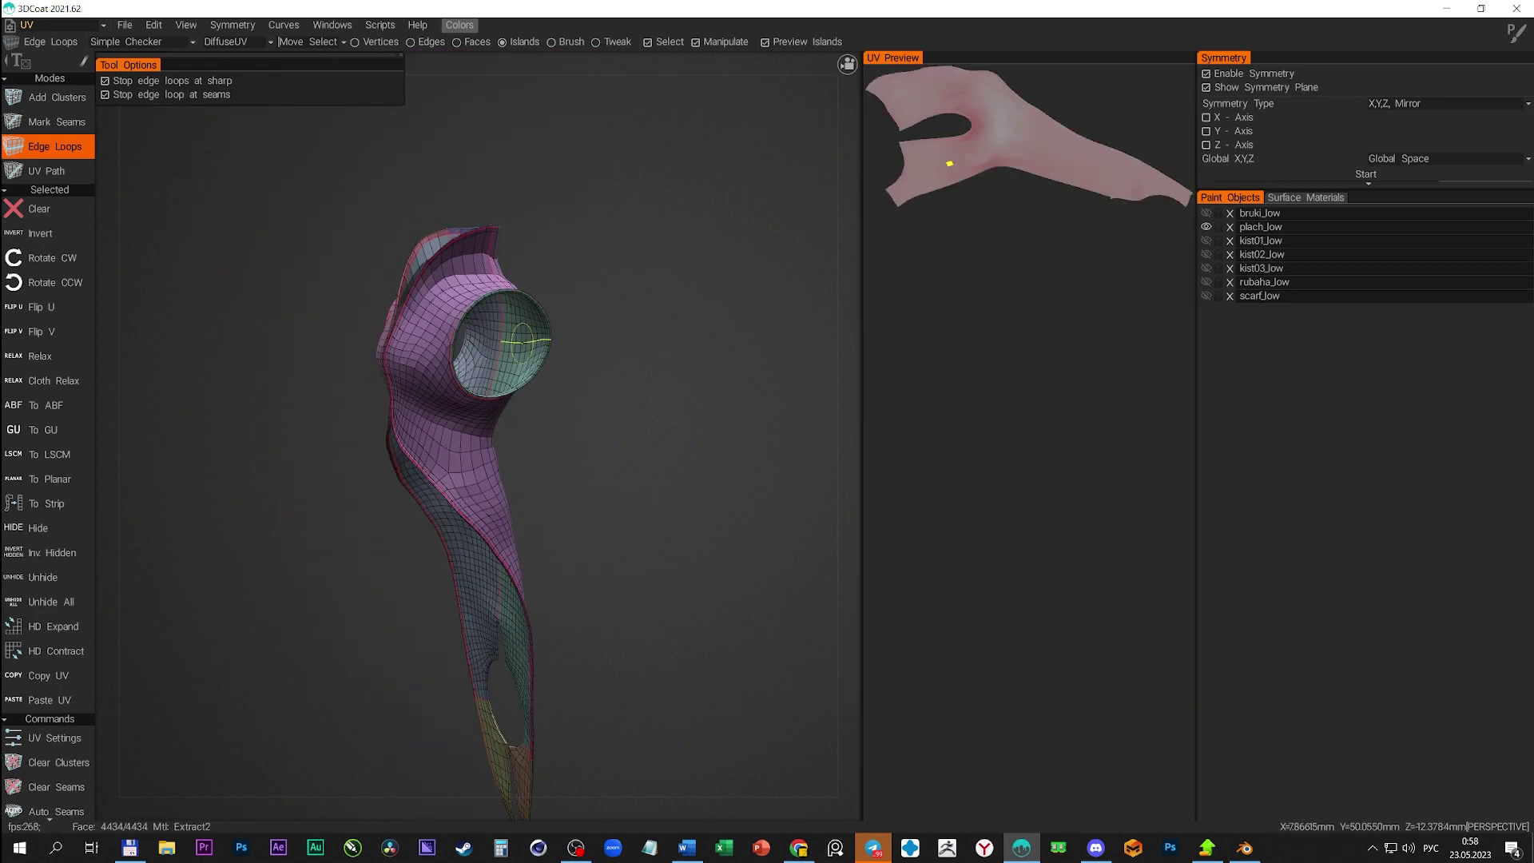
right_click_drag(527, 352, 595, 250, "alt")
mouse_move(595, 250)
left_mouse_down("alt")
mouse_move(339, 260)
mouse_move(386, 301)
mouse_move(728, 450)
left_mouse_up("alt")
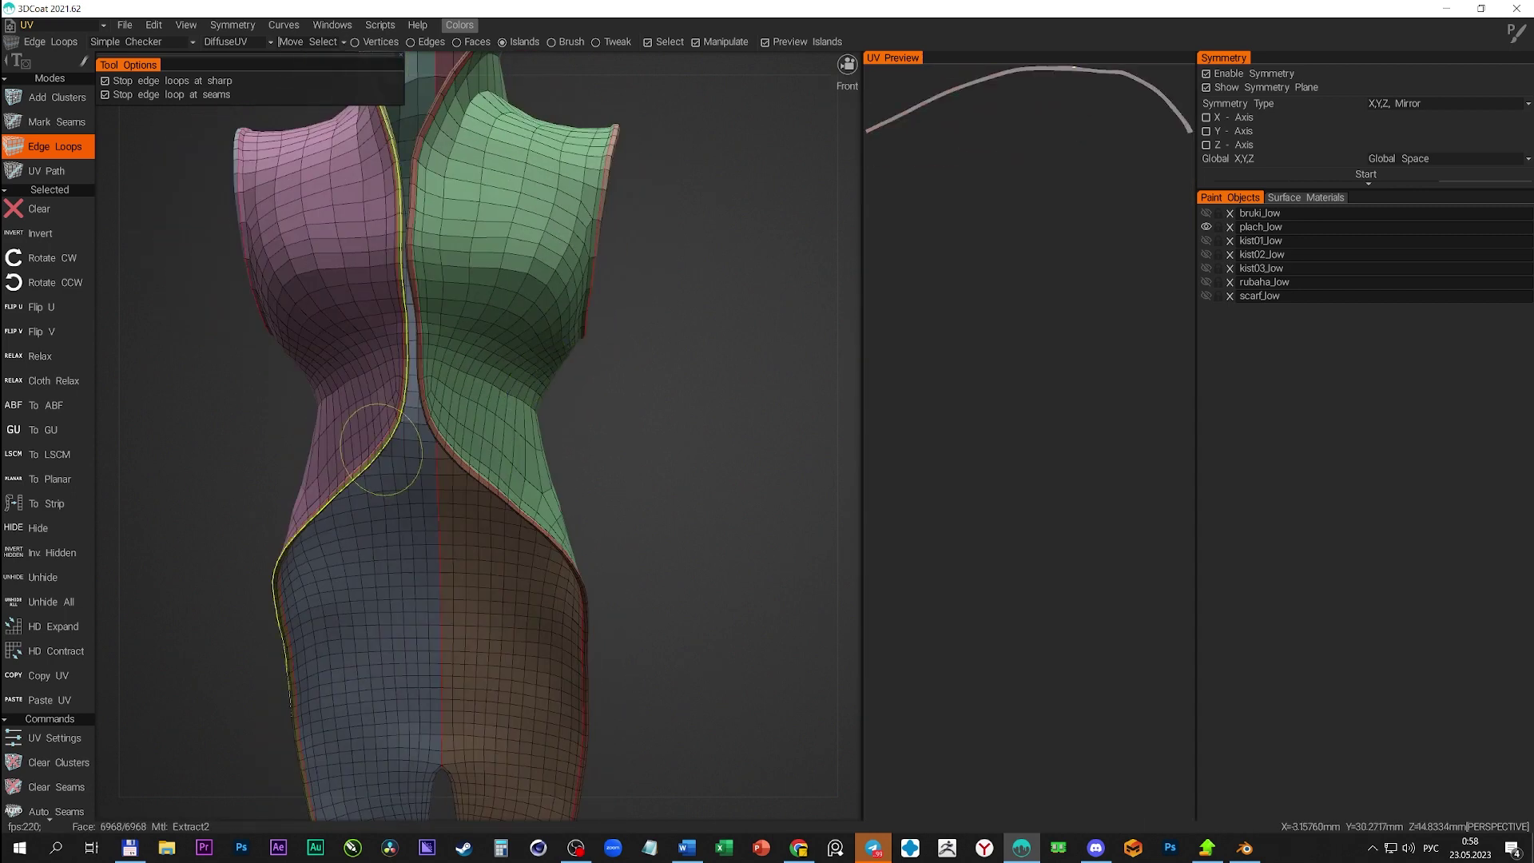
left_click_drag(410, 499, 503, 456, "alt")
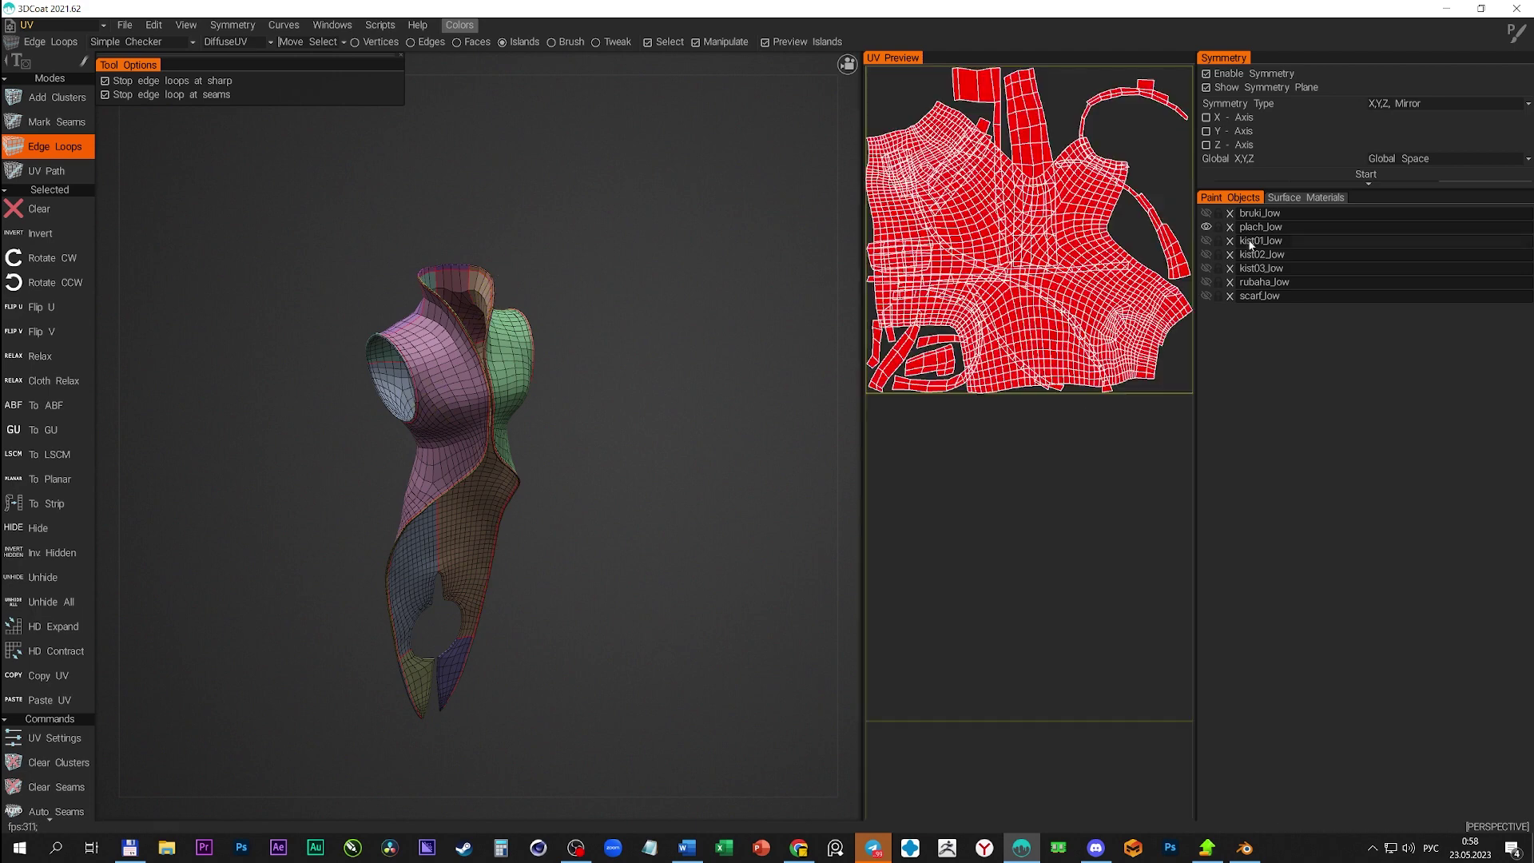
- Show only bruki_low and orbit the trousers to check seams from every side
left_click(1250, 215)
scroll(572, 319, "up", 3)
scroll(553, 424, "up", 2)
left_click_drag(553, 423, 412, 410, "alt")
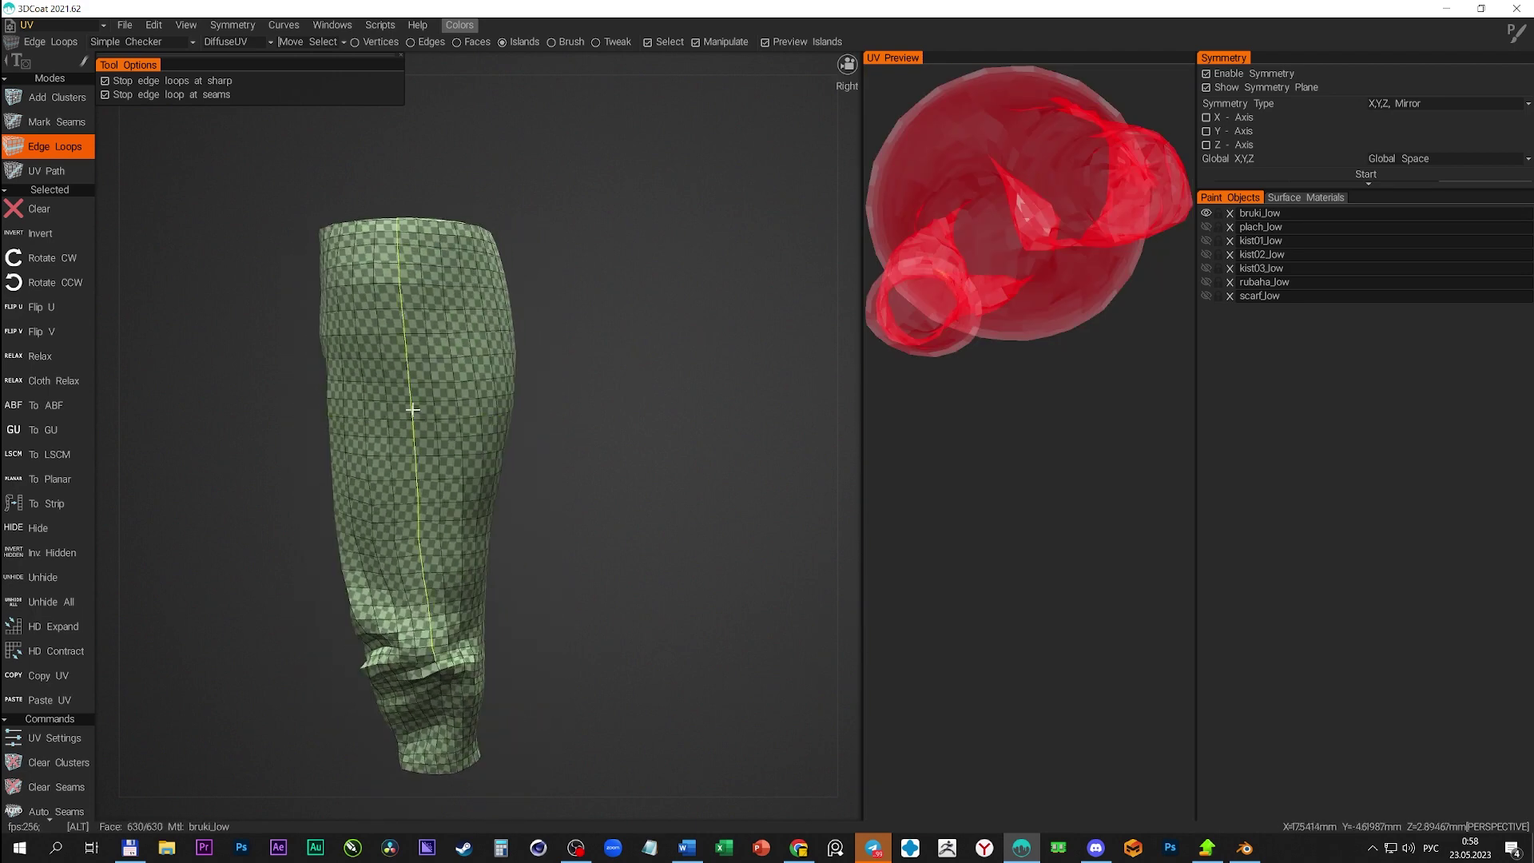
mouse_move(436, 679)
left_mouse_down("alt")
mouse_move(460, 661)
mouse_move(416, 349)
left_mouse_up("alt")
mouse_move(431, 276)
left_mouse_down("alt")
mouse_move(444, 581)
mouse_move(707, 289)
mouse_move(503, 435)
mouse_move(540, 389)
mouse_move(392, 372)
mouse_move(348, 699)
left_mouse_up("alt")
mouse_move(524, 324)
left_mouse_down("alt")
mouse_move(491, 419)
mouse_move(645, 262)
mouse_move(524, 247)
mouse_move(504, 376)
mouse_move(432, 369)
left_mouse_up("alt")
scroll(545, 359, "down", 3)
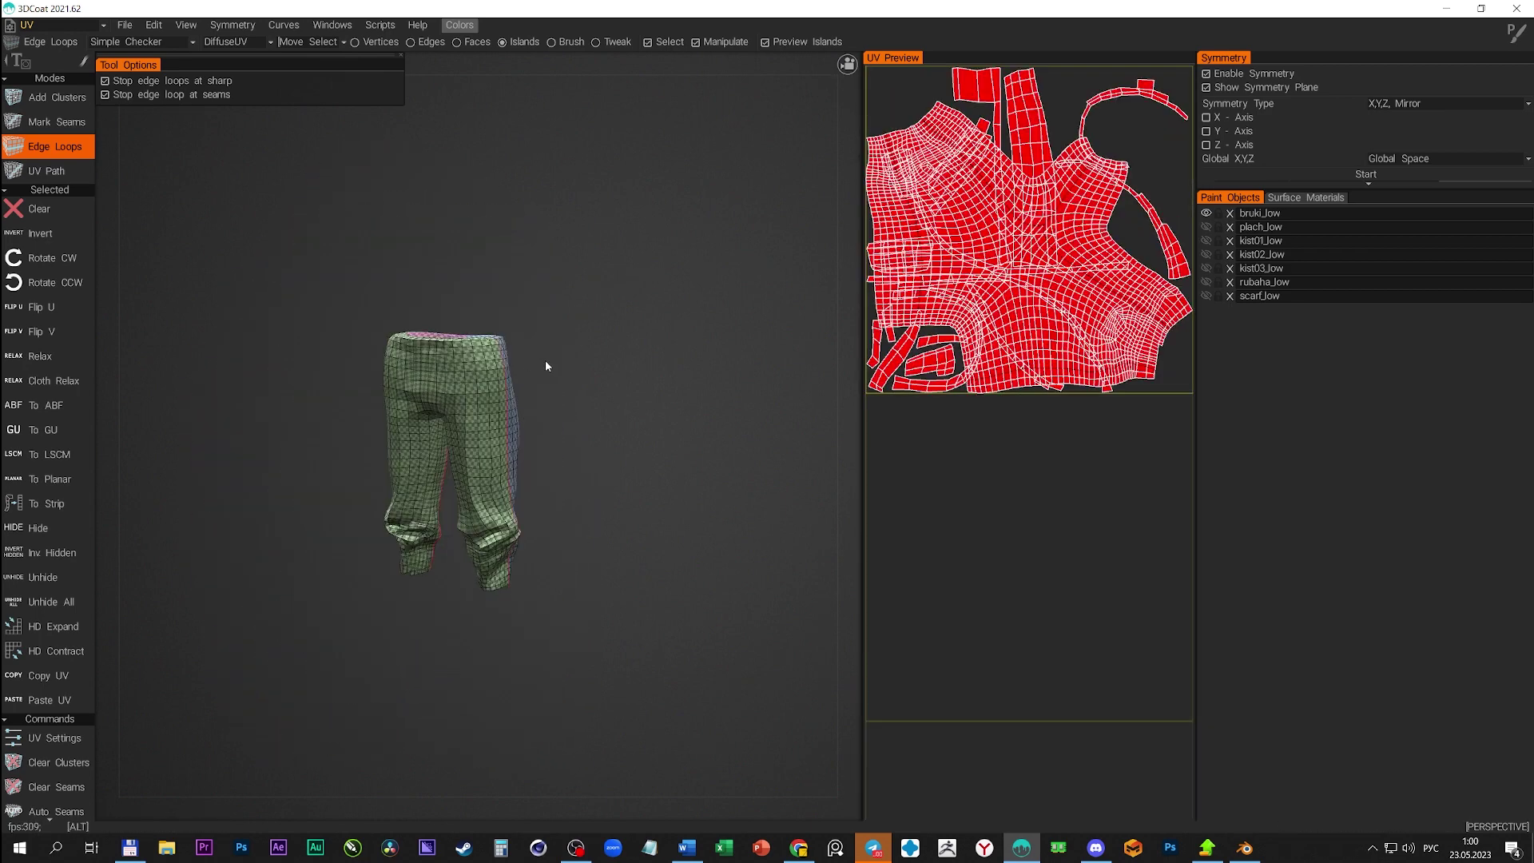
- Turn on kist01_low and kist03_low and orbit around the three tie meshes
left_click(1207, 242)
left_click(1207, 272)
scroll(445, 342, "up", 5)
middle_click_drag(445, 342, 611, 435, "alt")
mouse_move(610, 435)
left_mouse_down("alt")
mouse_move(518, 388)
mouse_move(607, 310)
left_mouse_up("alt")
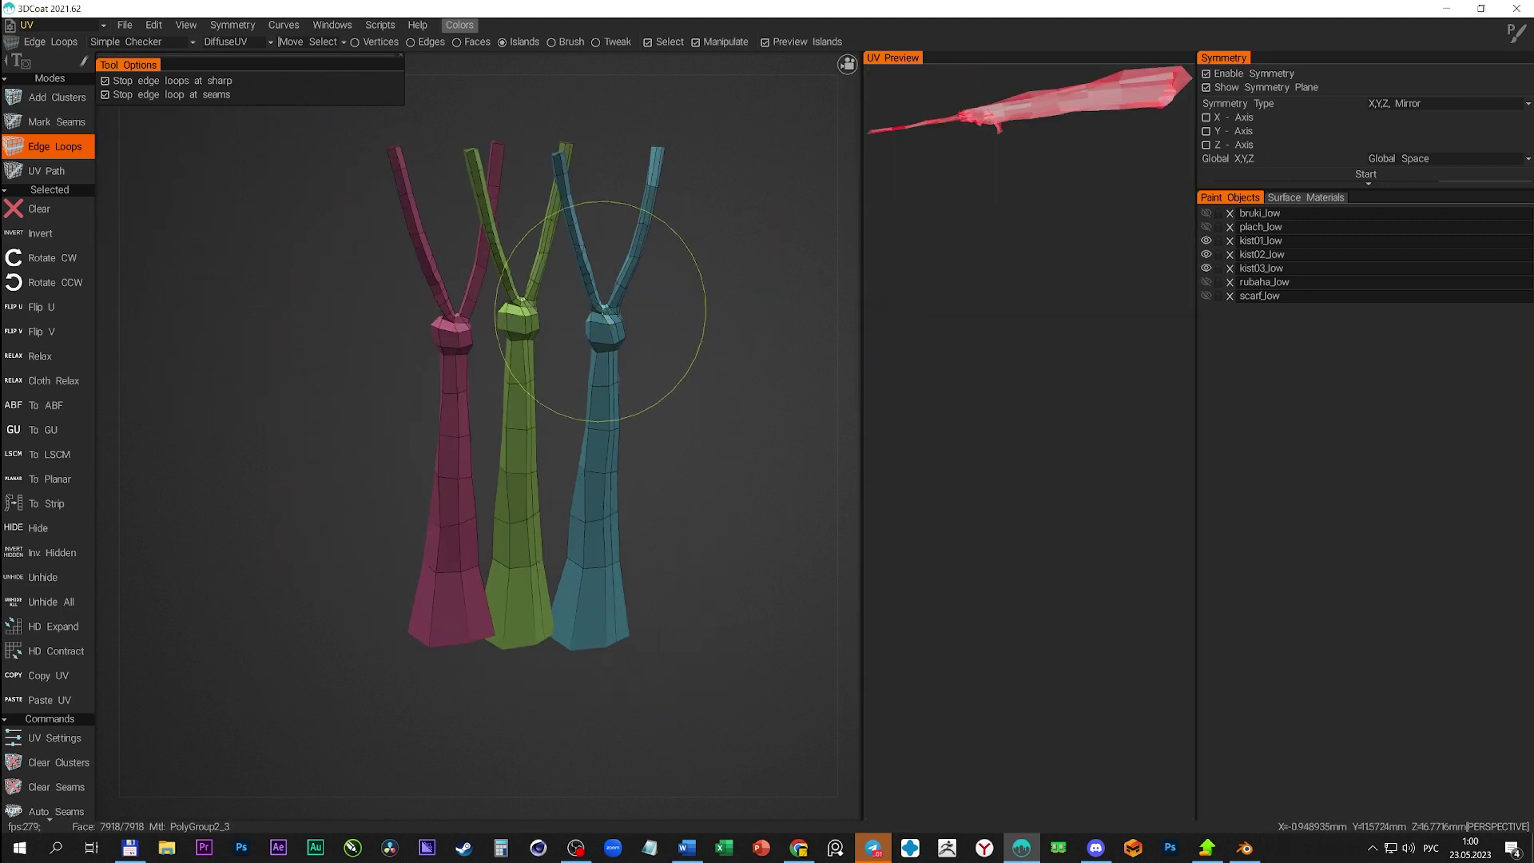
- Centre the three tie meshes and orbit to view them from below
middle_click_drag(601, 312, 507, 404)
scroll(417, 393, "up", 3)
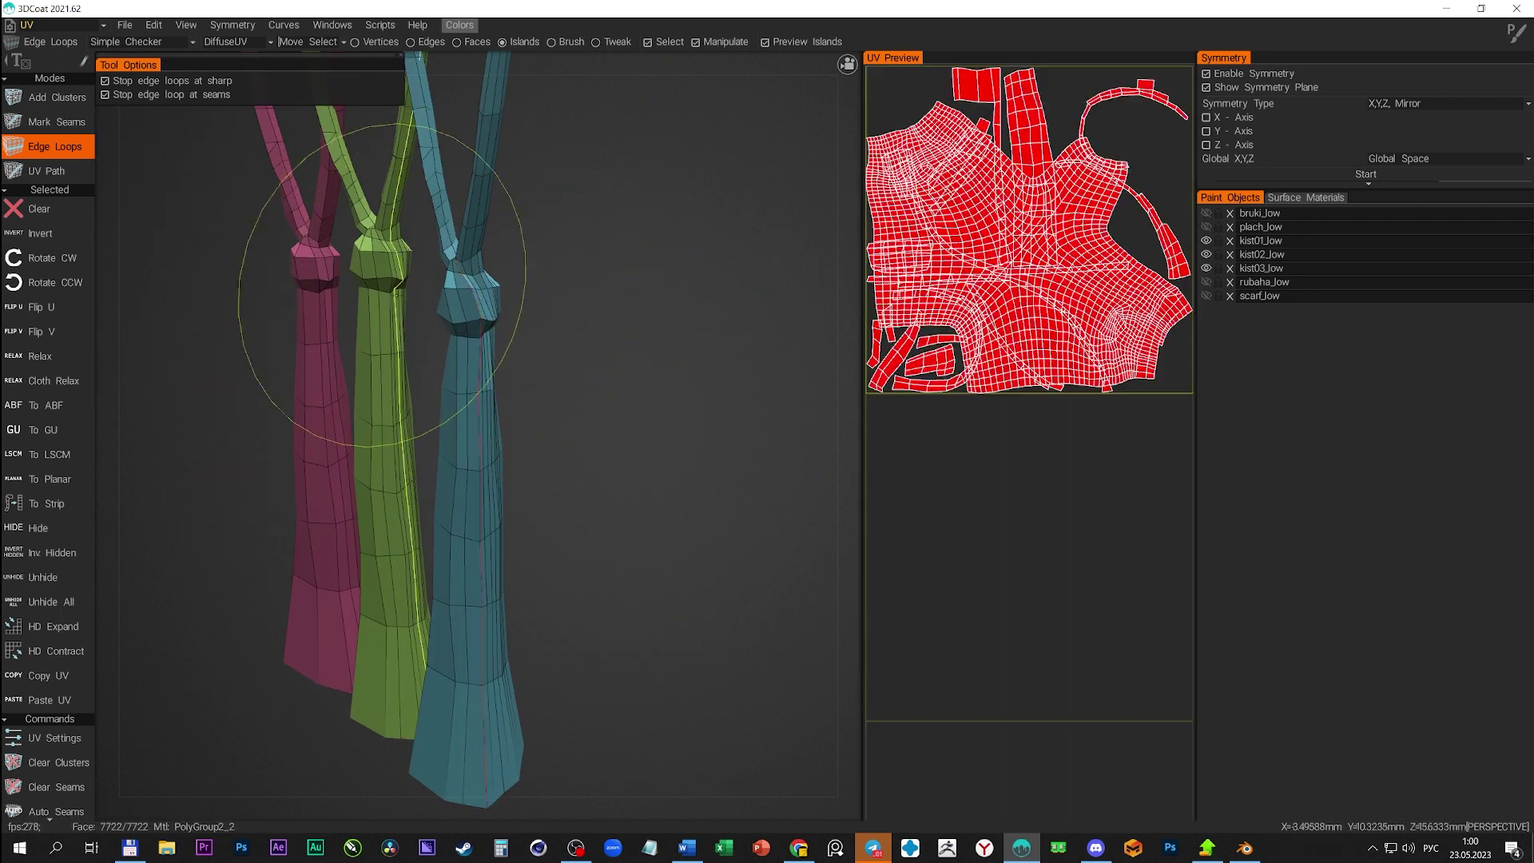
mouse_move(382, 285)
left_mouse_down("alt")
mouse_move(492, 413)
mouse_move(620, 405)
mouse_move(548, 409)
left_mouse_up("alt")
mouse_move(391, 411)
left_mouse_down("alt")
mouse_move(396, 387)
mouse_move(605, 400)
mouse_move(553, 409)
mouse_move(478, 498)
mouse_move(452, 501)
mouse_move(395, 478)
mouse_move(498, 389)
mouse_move(549, 400)
left_mouse_up("alt")
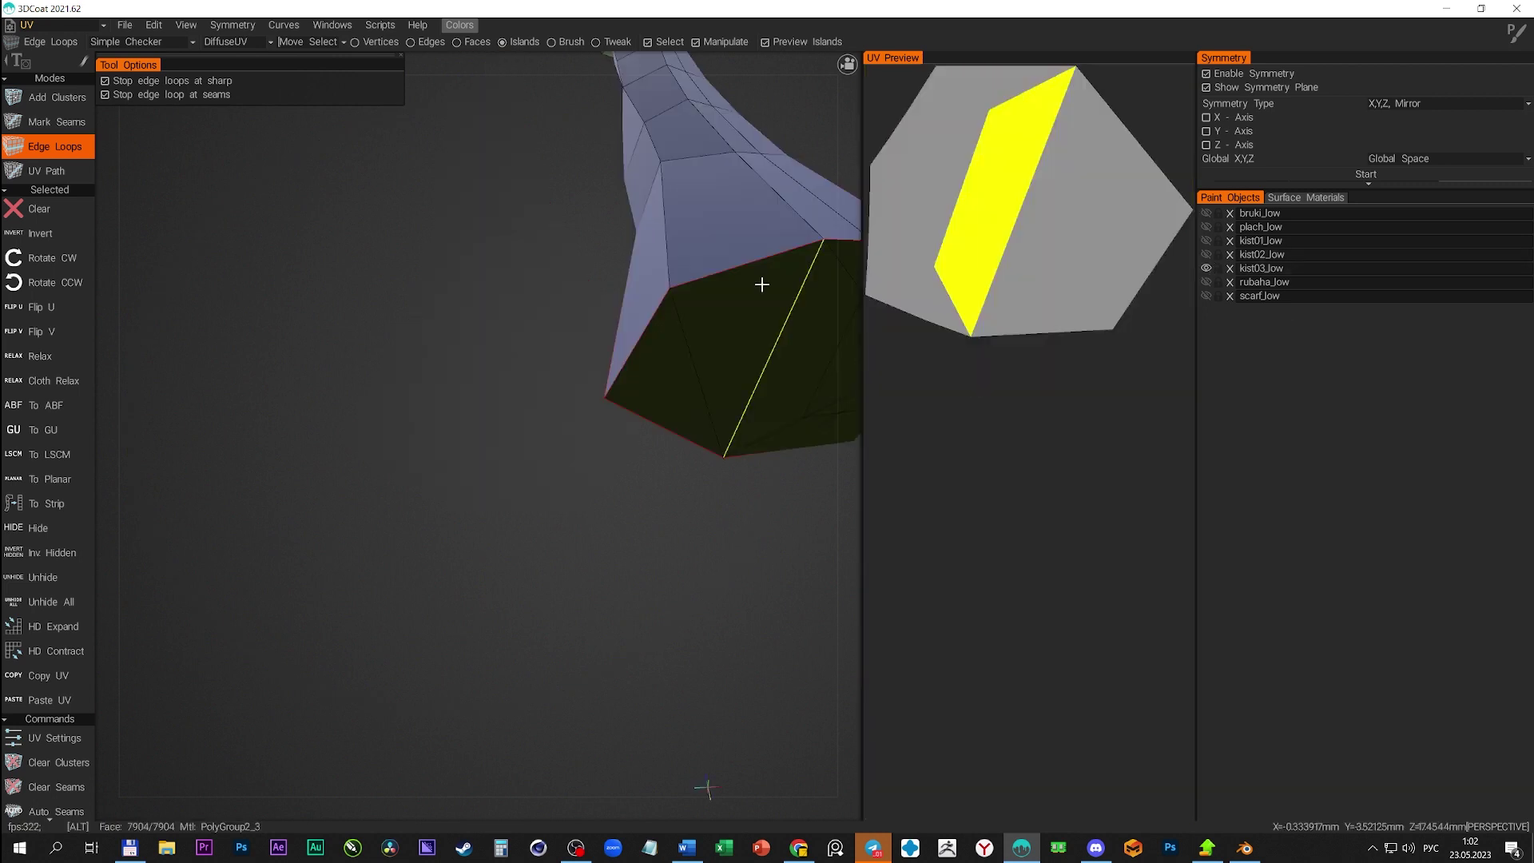
- Zoom and orbit around the tie's knot and V-junction to inspect its seams
scroll(610, 421, "up", 5)
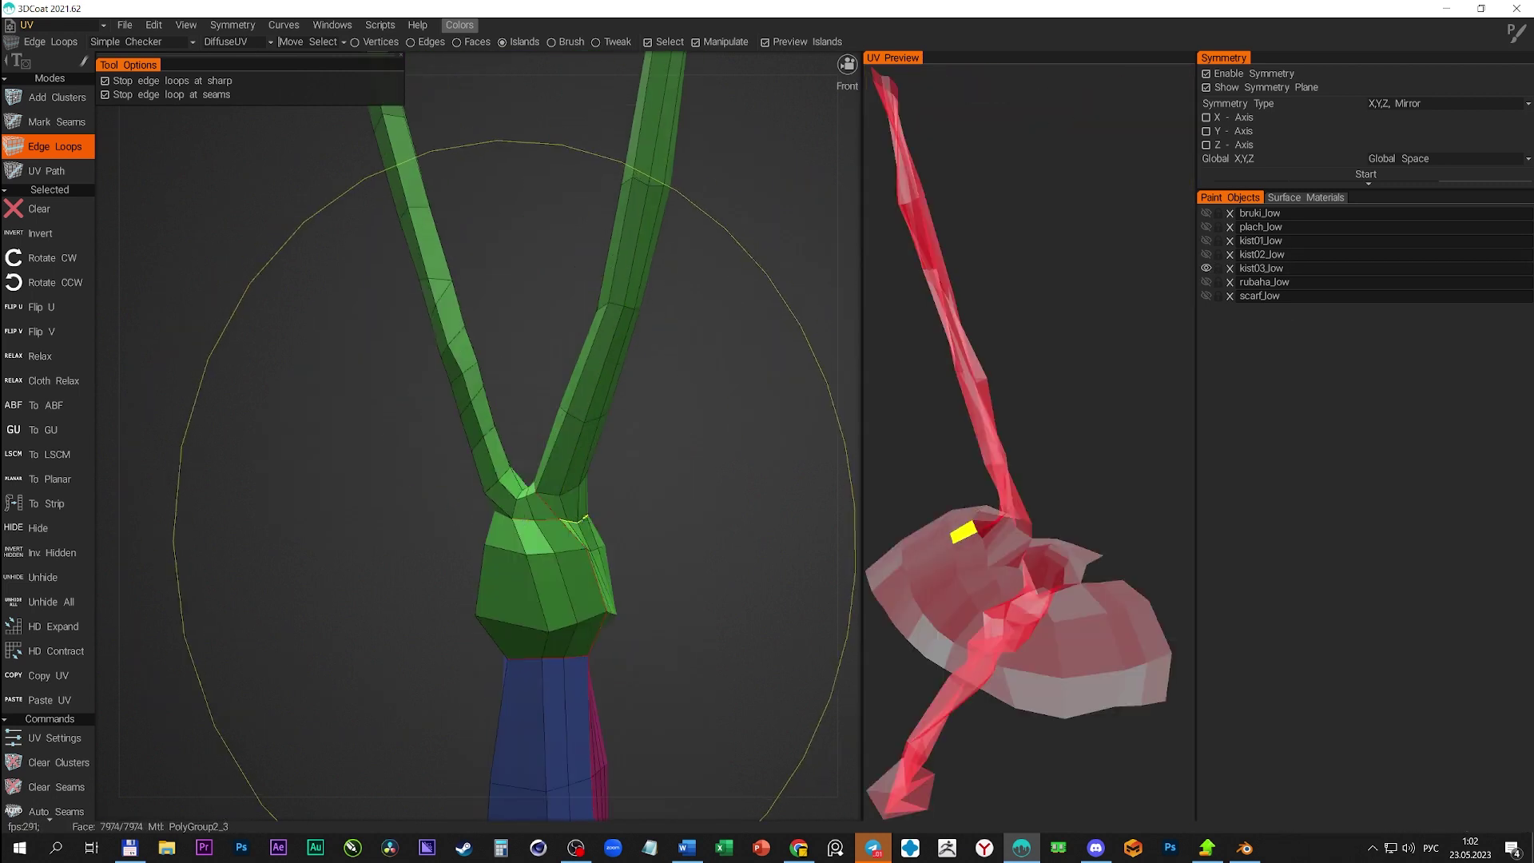
mouse_move(447, 474)
left_mouse_down("alt")
mouse_move(535, 426)
mouse_move(492, 382)
mouse_move(528, 447)
left_mouse_up("alt")
scroll(536, 433, "down", 5)
scroll(453, 442, "up", 5)
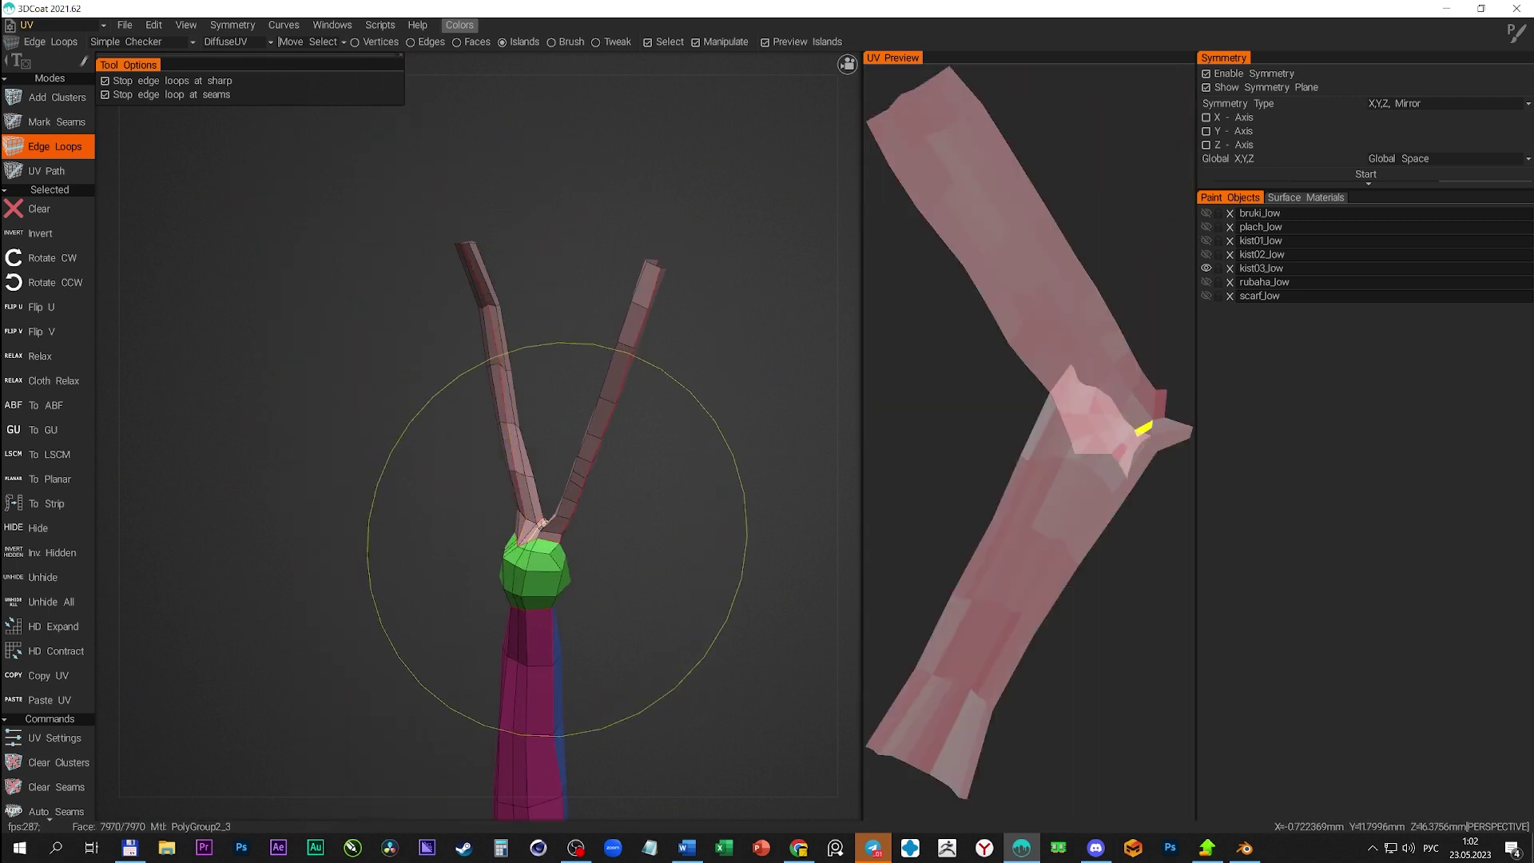
scroll(479, 607, "up", 3)
scroll(447, 583, "up", 3)
left_click_drag(436, 569, 389, 613, "alt")
scroll(400, 607, "down", 2)
scroll(399, 591, "down", 4)
left_click_drag(420, 544, 480, 537, "alt")
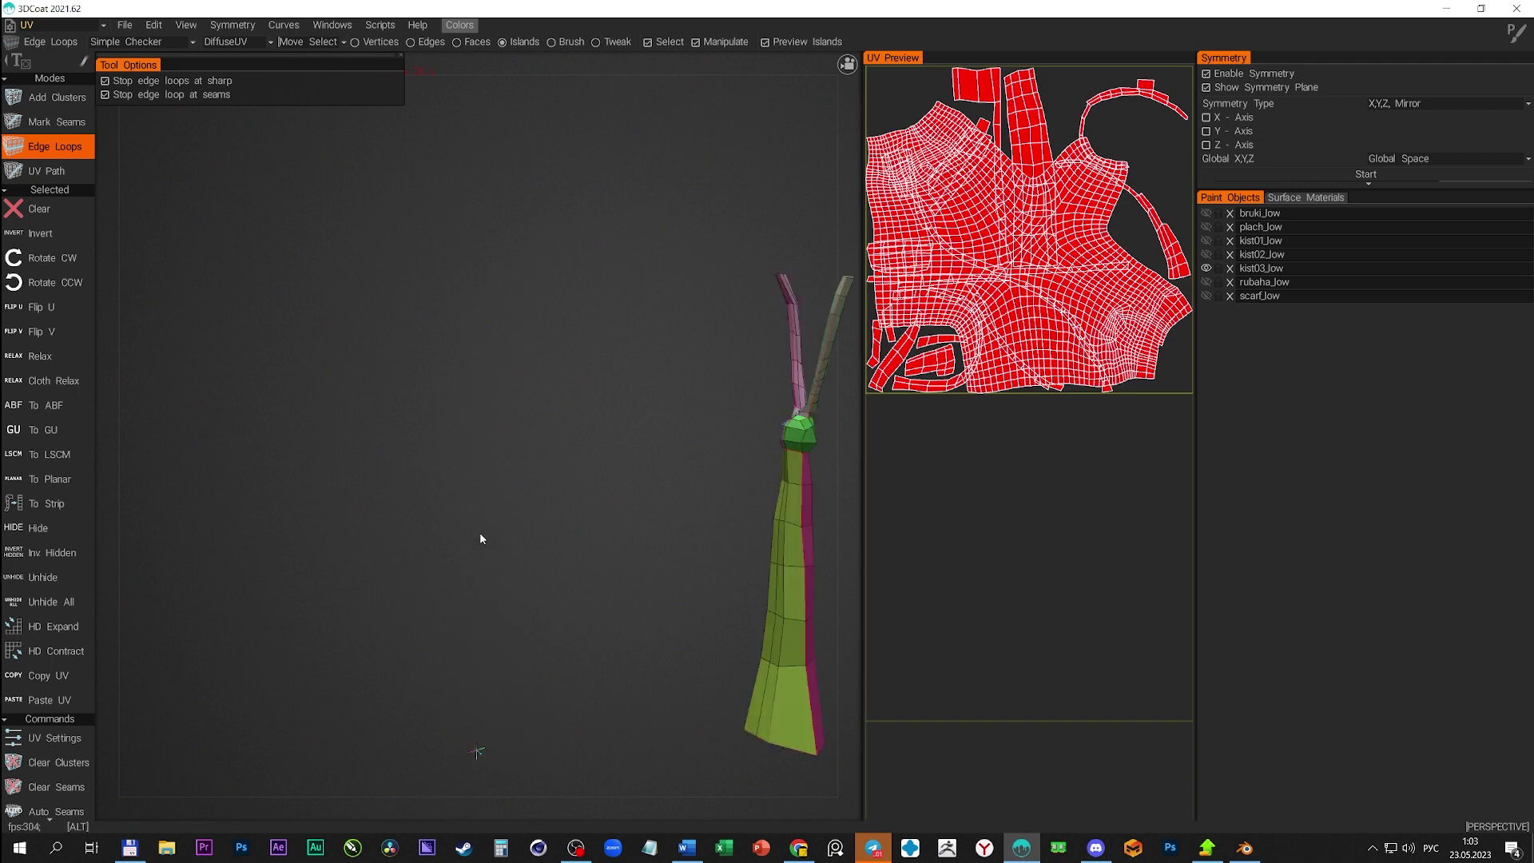
- Inspect the tie's knot and strap close up, ending on a front view
scroll(512, 464, "up", 3)
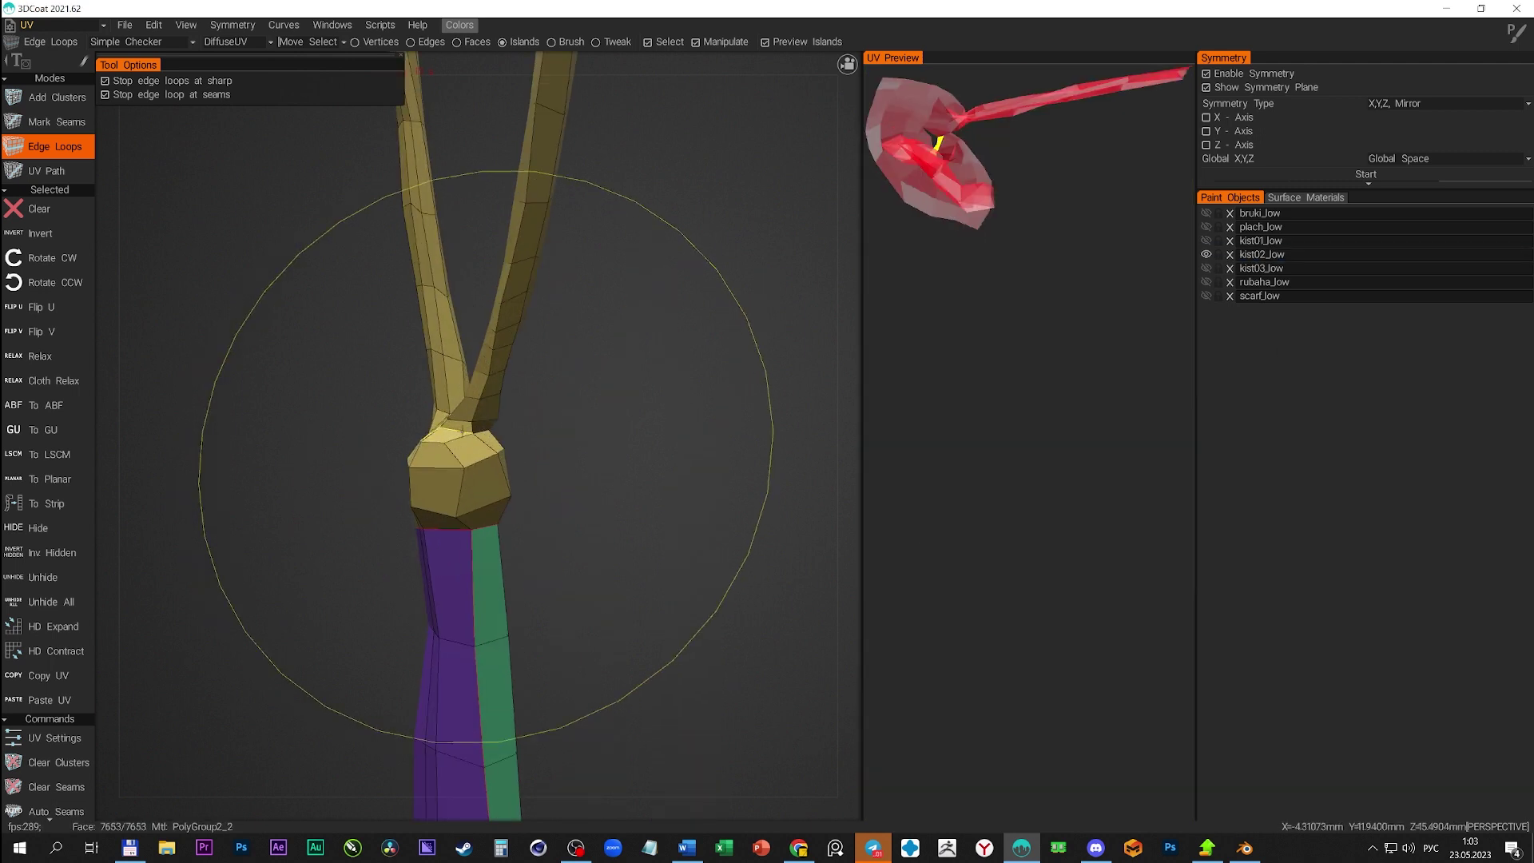
mouse_move(555, 419)
left_mouse_down("alt")
mouse_move(647, 463)
mouse_move(595, 522)
mouse_move(355, 515)
mouse_move(397, 549)
mouse_move(562, 554)
mouse_move(682, 501)
mouse_move(452, 551)
mouse_move(545, 563)
mouse_move(576, 501)
mouse_move(282, 337)
mouse_move(623, 540)
mouse_move(508, 568)
mouse_move(479, 560)
left_mouse_up("alt")
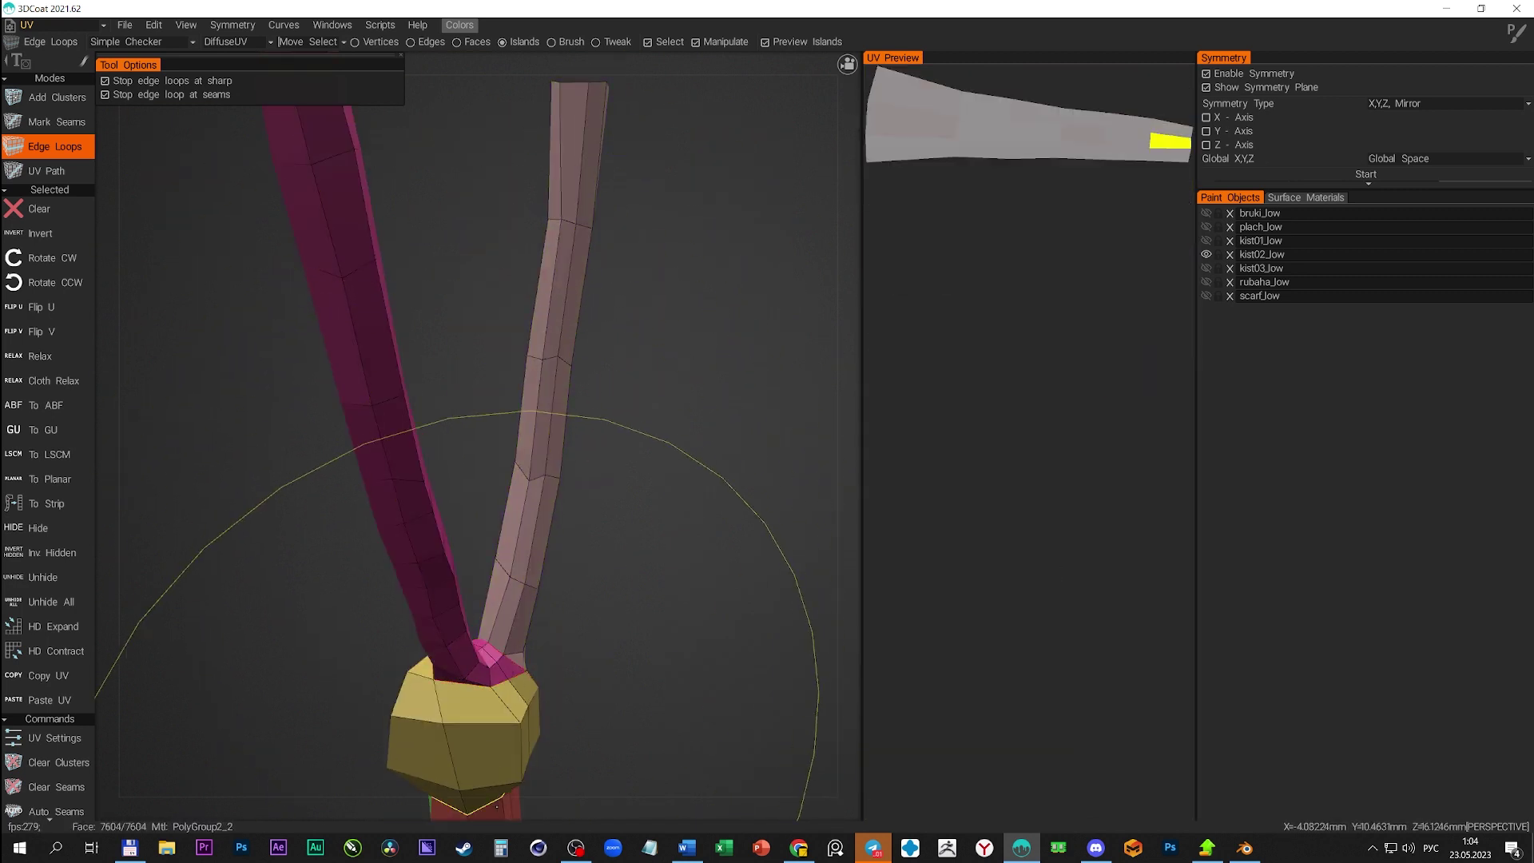
scroll(553, 582, "down", 10)
scroll(479, 479, "up", 5)
mouse_move(479, 479)
left_mouse_down("alt")
mouse_move(495, 447)
mouse_move(430, 485)
mouse_move(572, 599)
mouse_move(599, 512)
mouse_move(624, 512)
mouse_move(560, 543)
left_mouse_up("alt")
scroll(480, 462, "up", 3)
scroll(437, 552, "down", 5)
left_click_drag(438, 552, 483, 502, "alt")
scroll(482, 502, "down", 3)
- Isolate the shirt mesh rubaha_low and check the edge loop around its right shoulder
left_click(1206, 281)
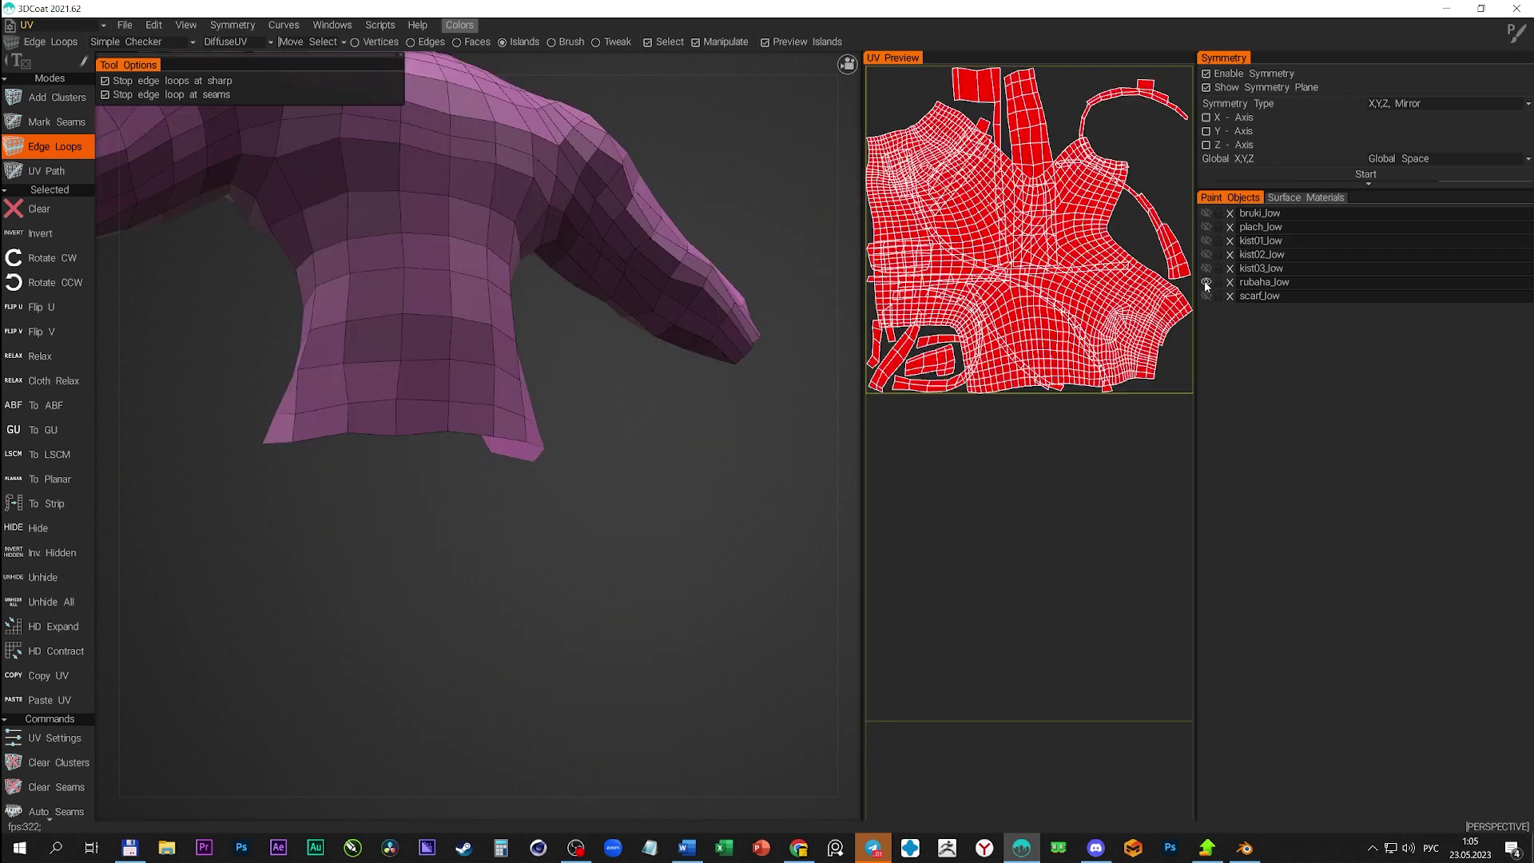
scroll(543, 401, "down", 3)
left_click_drag(543, 401, 596, 384, "alt")
scroll(447, 321, "up", 3)
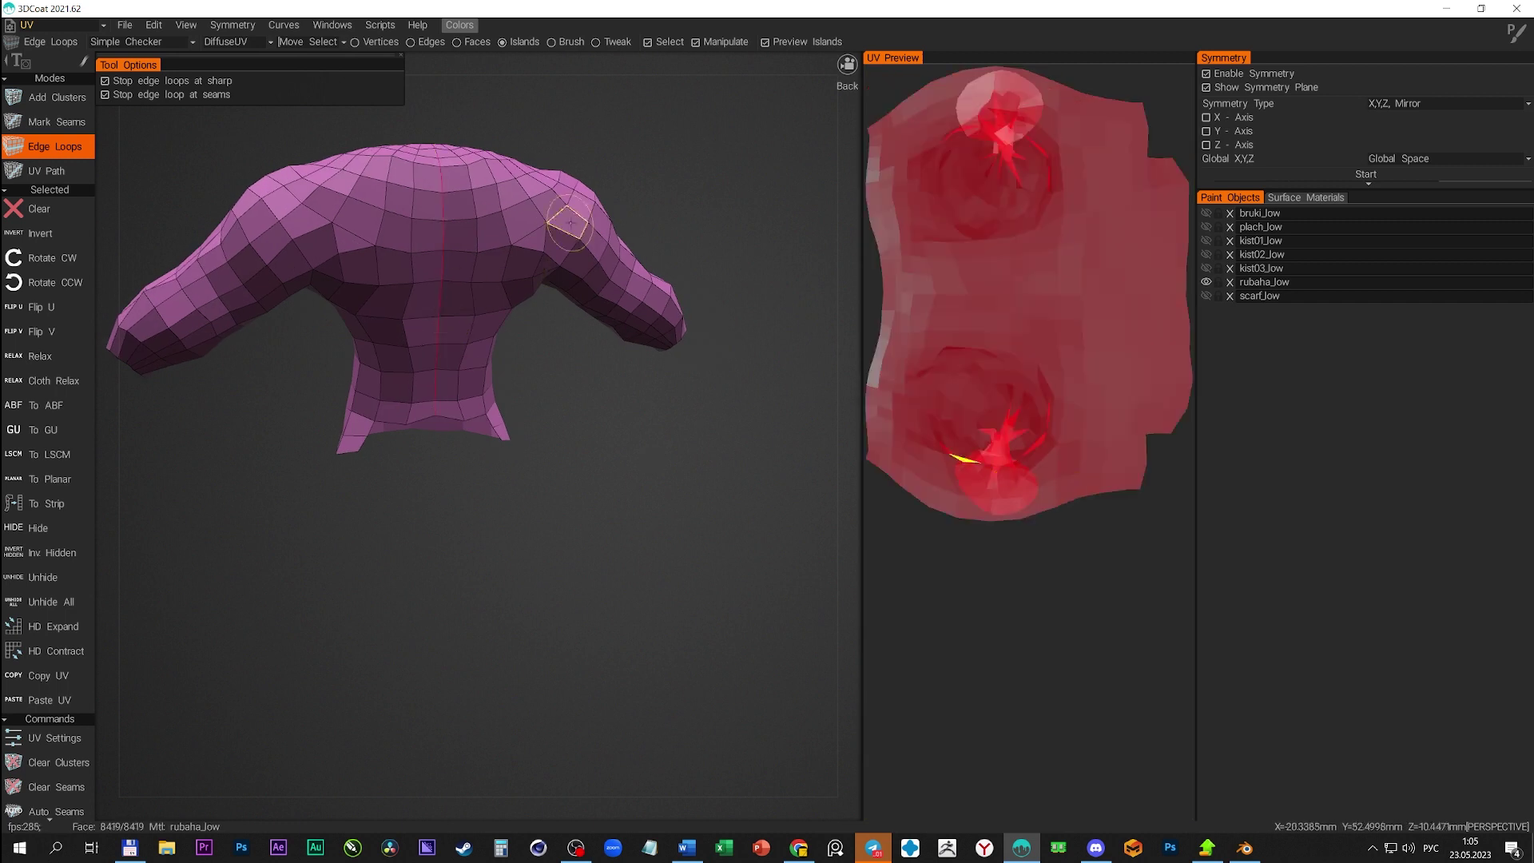
left_click(548, 242)
mouse_move(335, 264)
left_mouse_down("alt")
mouse_move(330, 284)
mouse_move(369, 263)
mouse_move(586, 353)
mouse_move(364, 274)
mouse_move(587, 459)
mouse_move(581, 412)
mouse_move(253, 352)
mouse_move(584, 438)
left_mouse_up("alt")
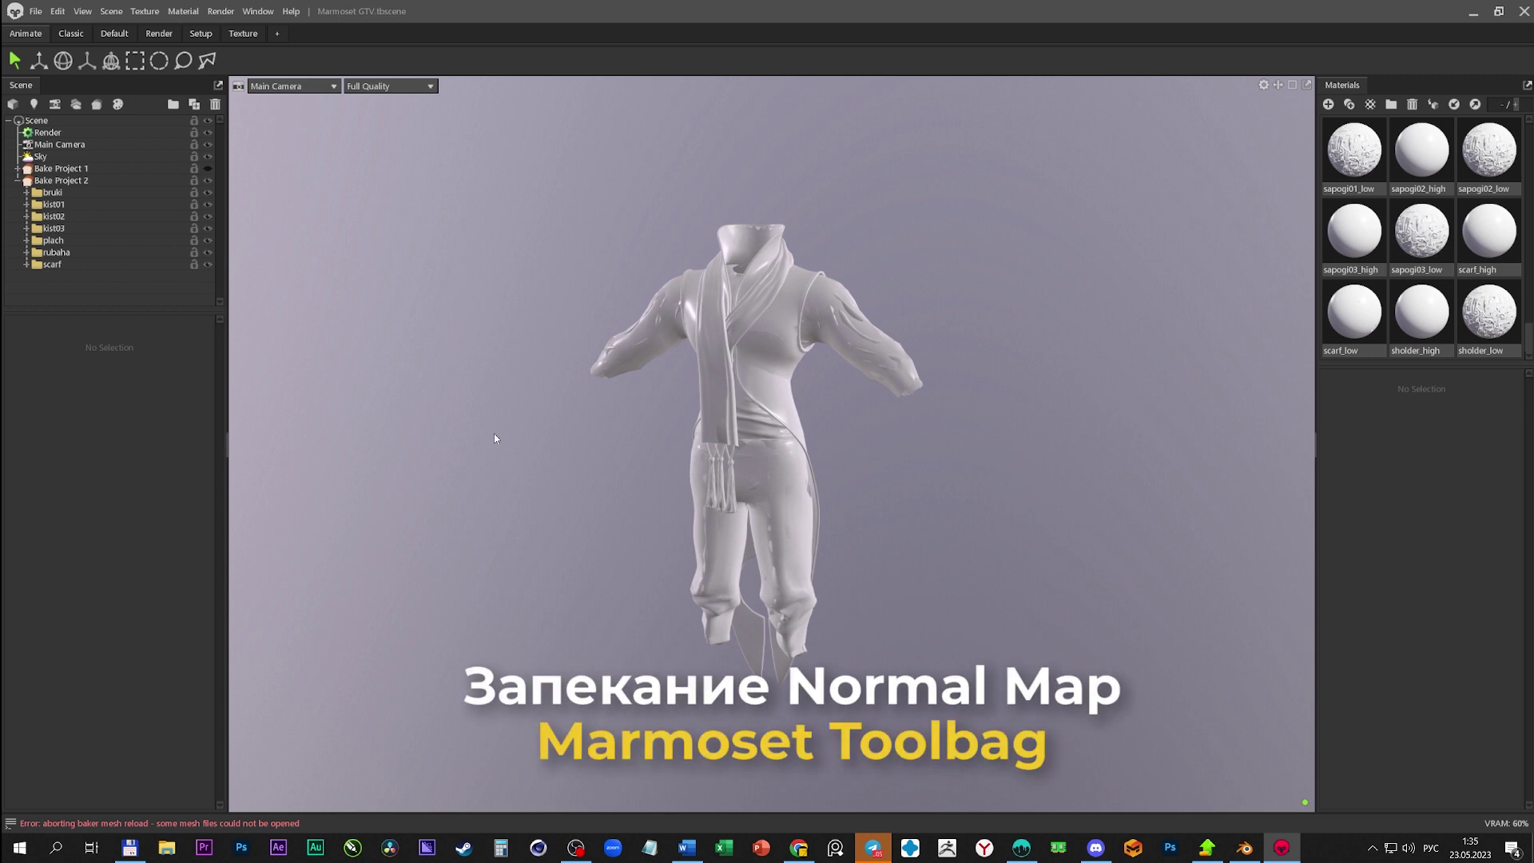
- Inspect the coat's high-poly plach_high and Low group cage, then the low-poly shirt
left_click(760, 399)
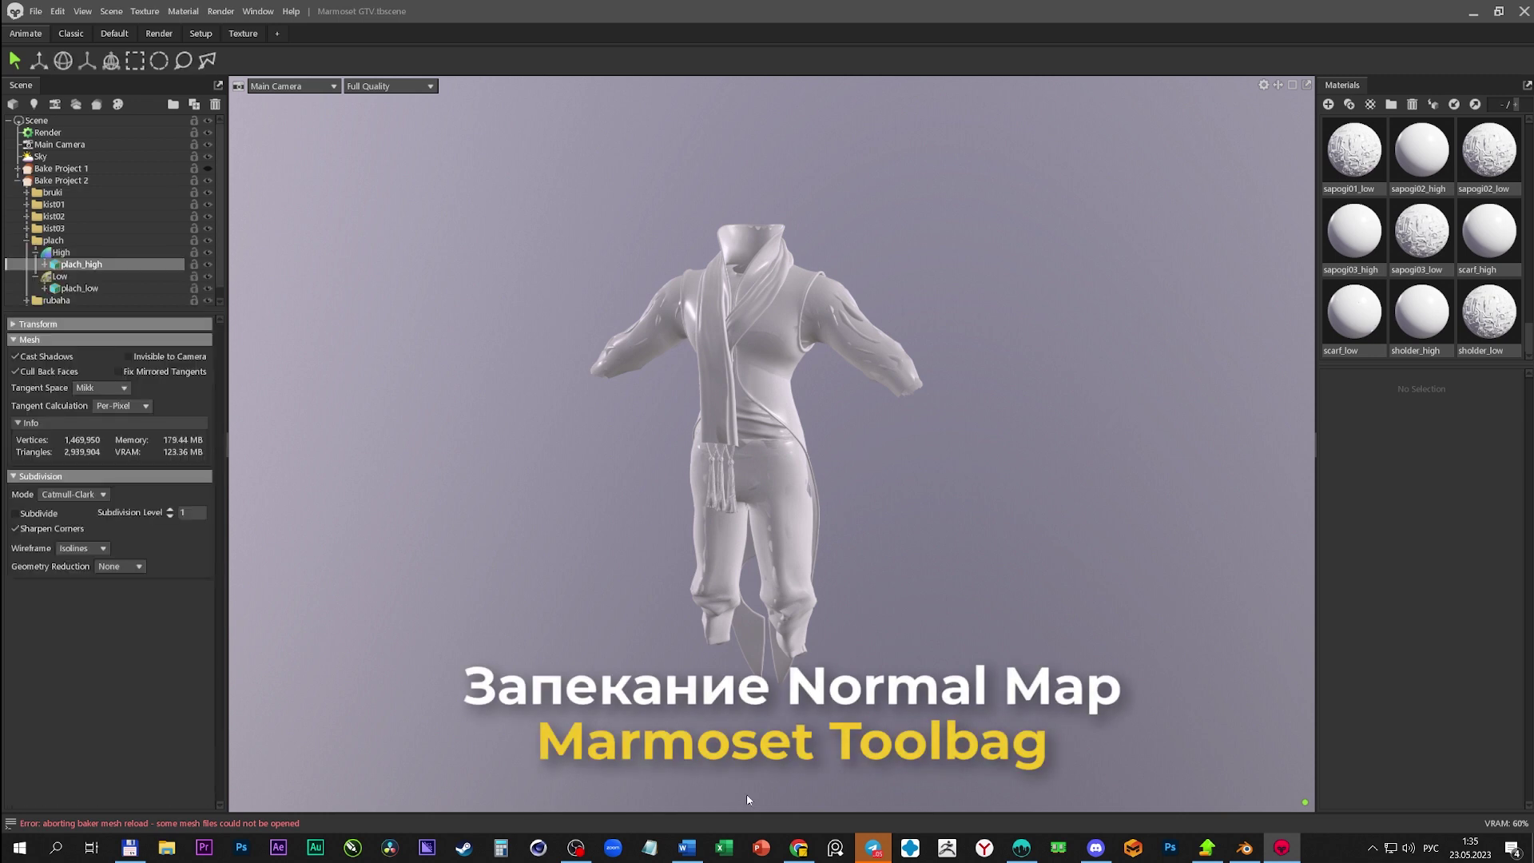
left_click(898, 517)
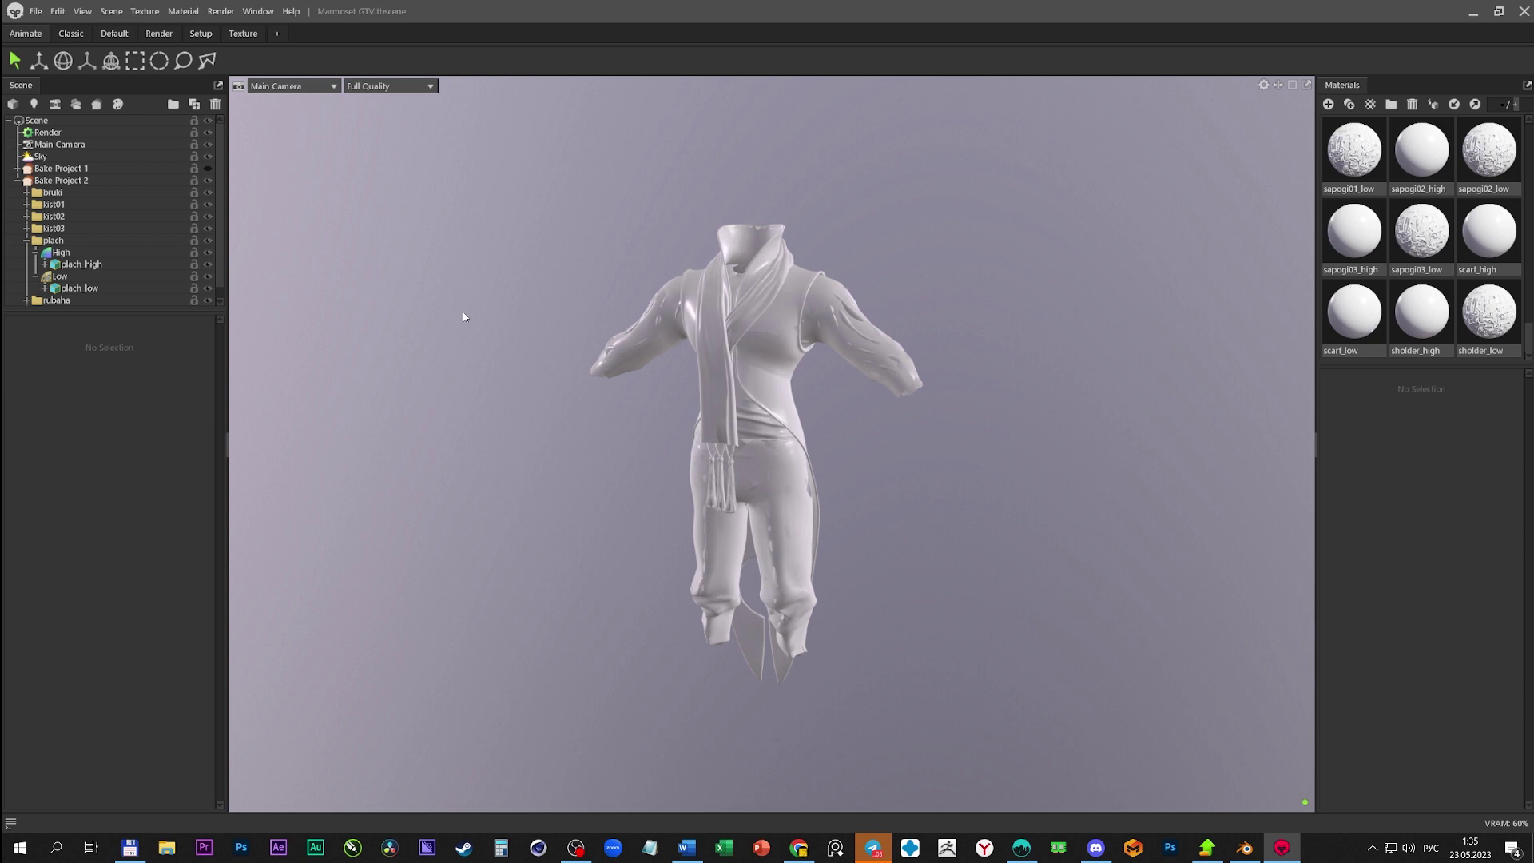
left_click(142, 276)
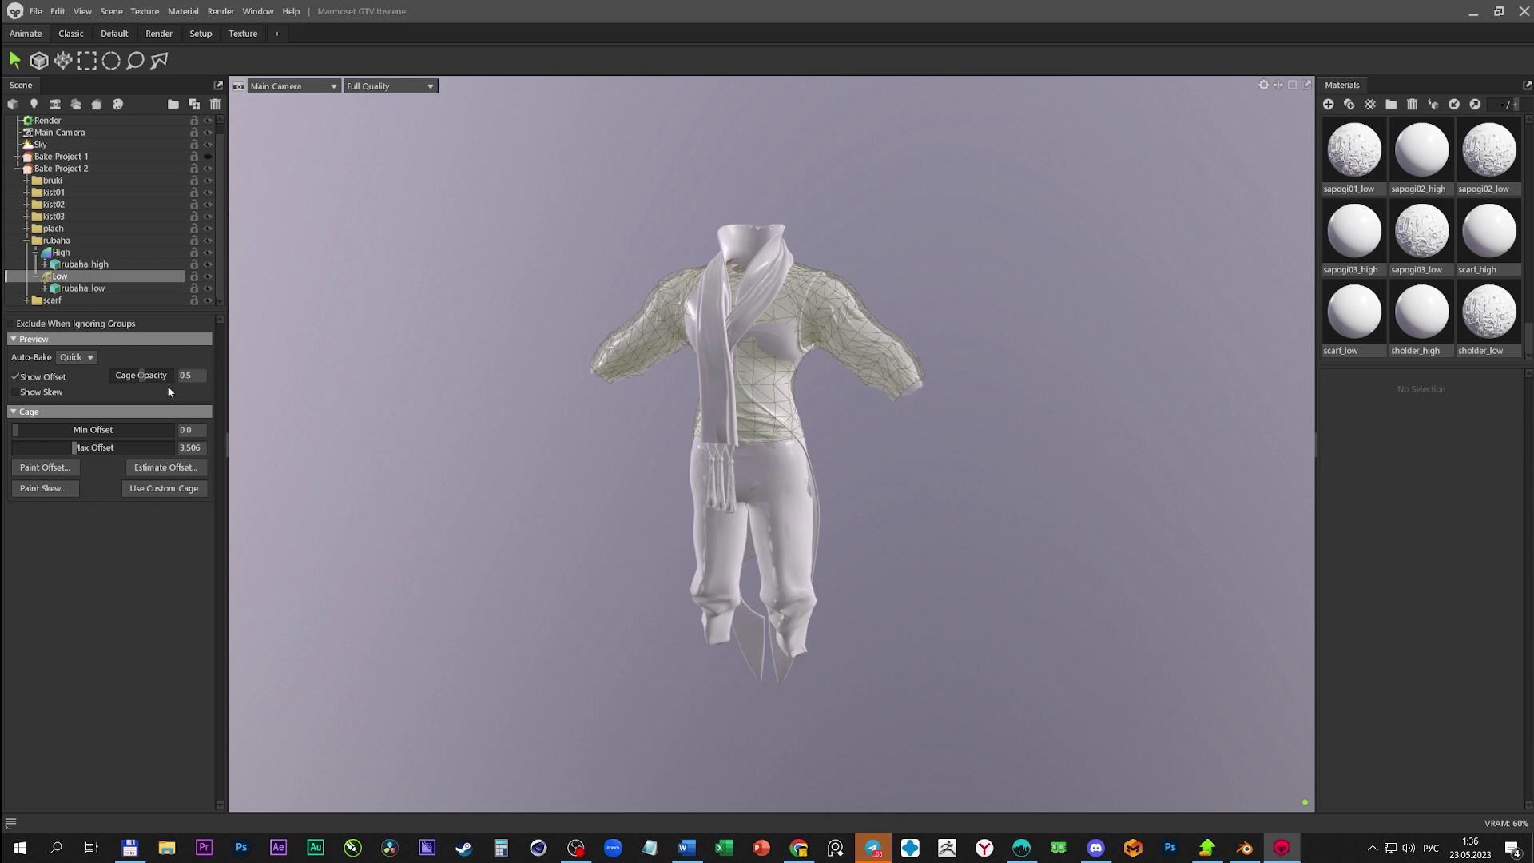
key("Escape")
left_click(64, 278)
left_click(27, 239)
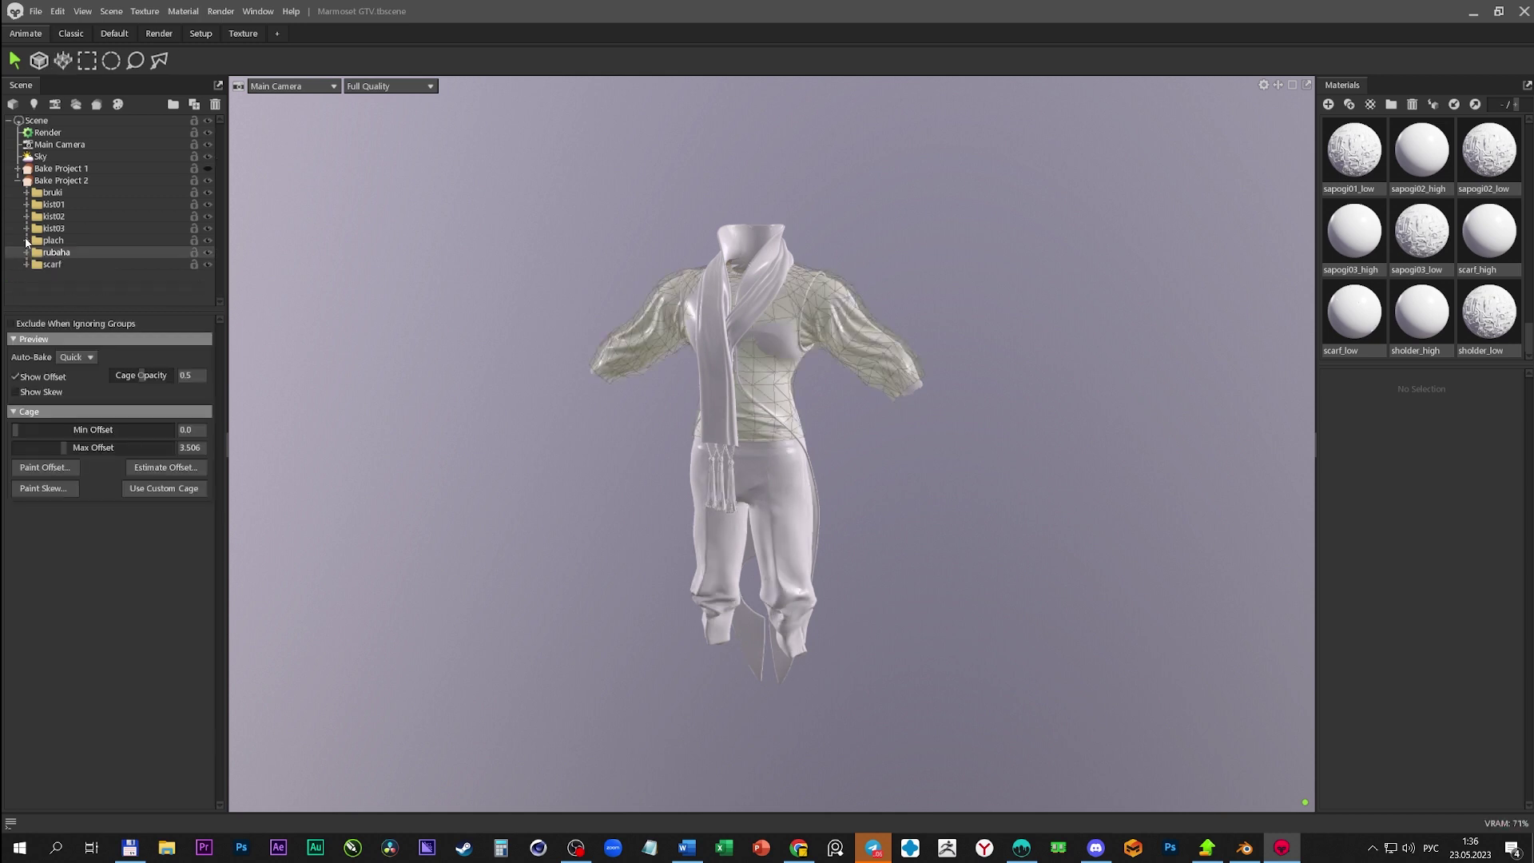
- Set Bake Project 2's output file to bake_normal (maps/bake2_normal.psd)
left_click(45, 182)
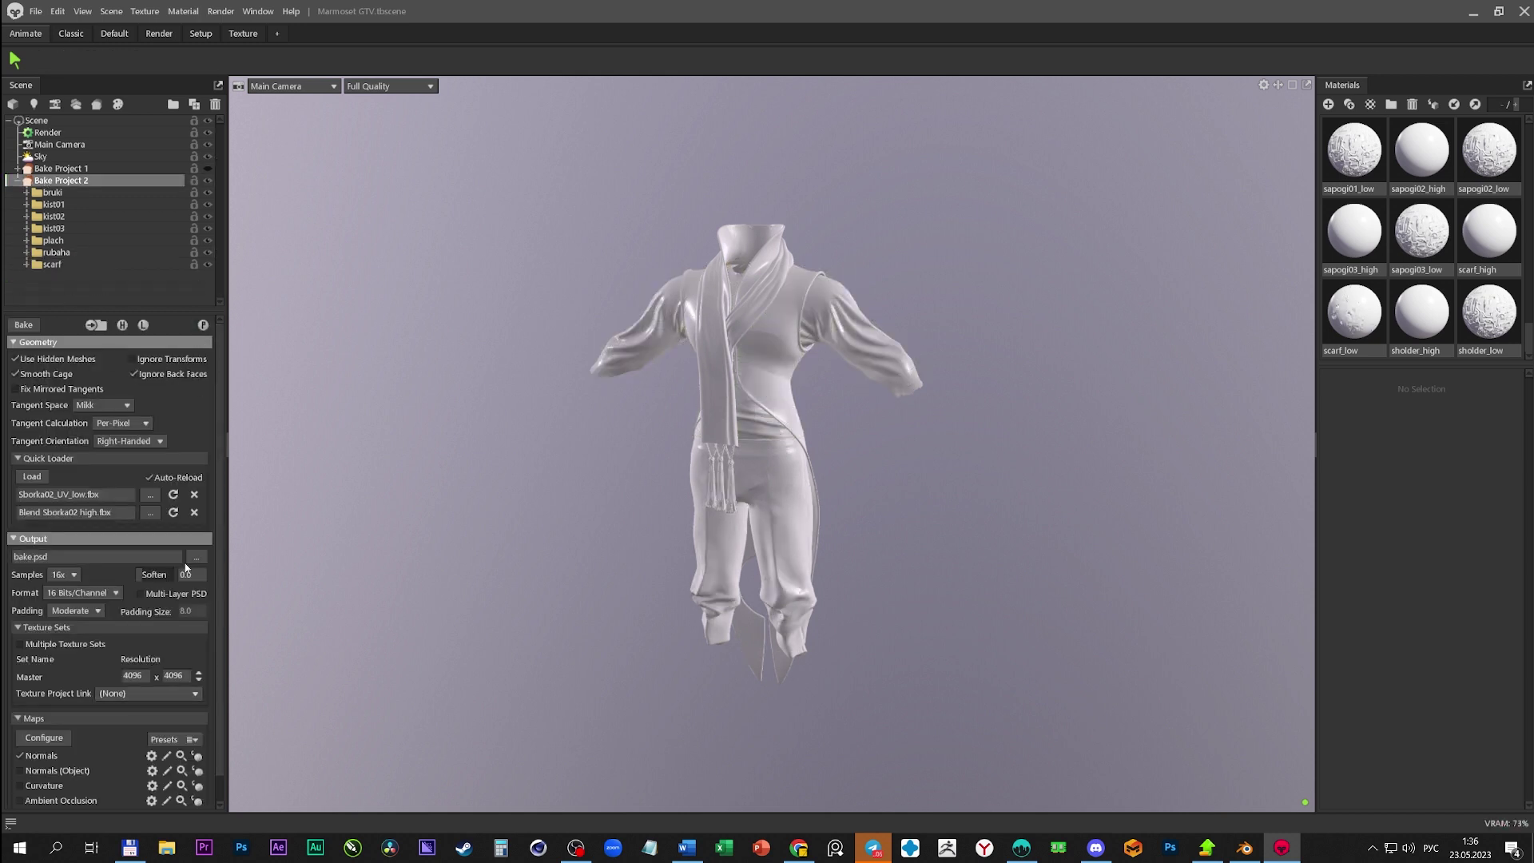
left_click(196, 557)
left_click(580, 355)
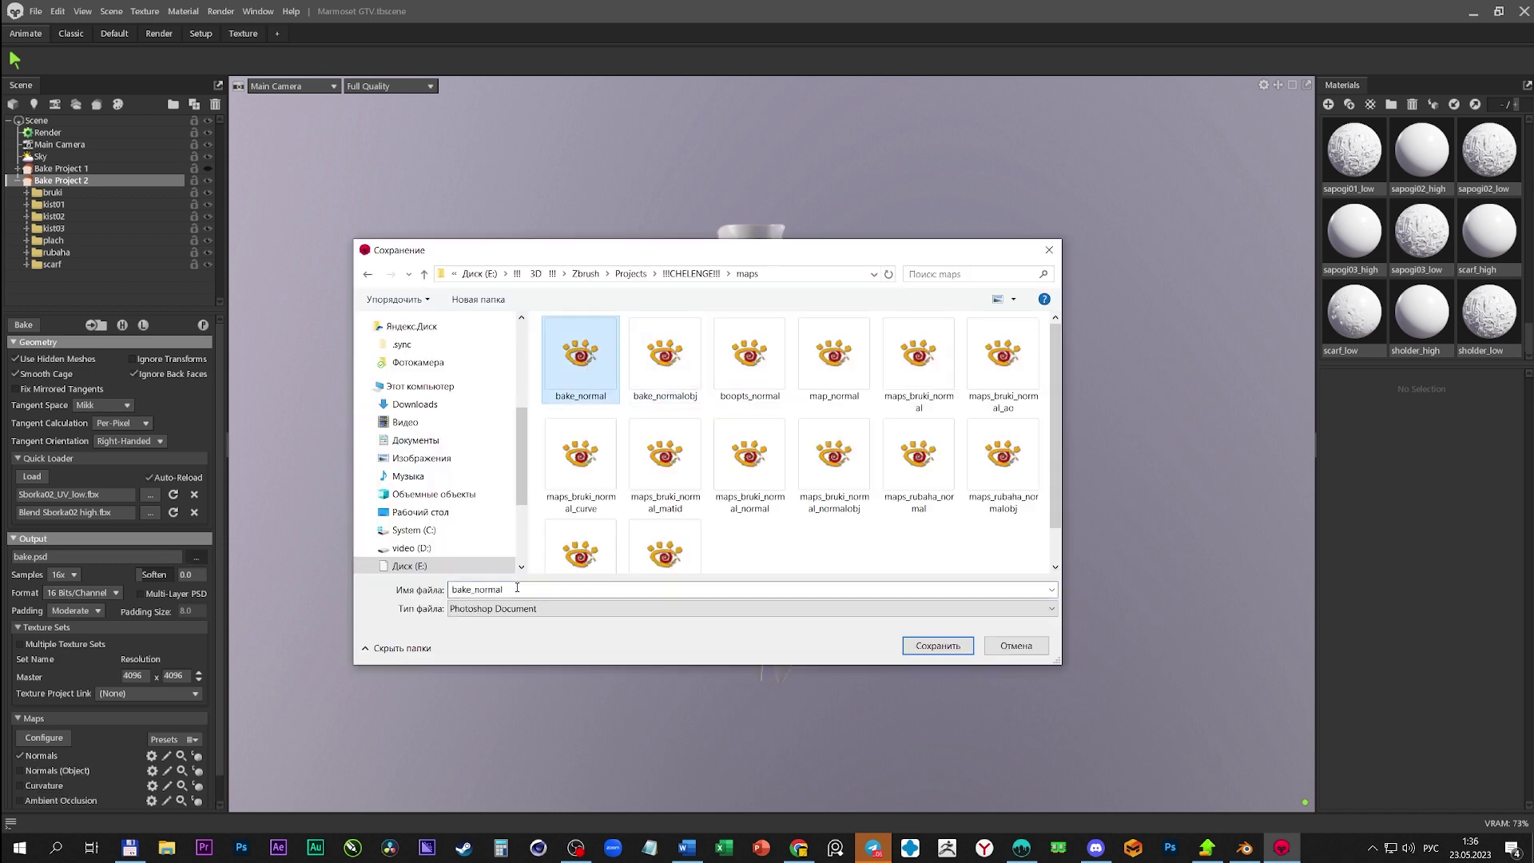
key("Return")
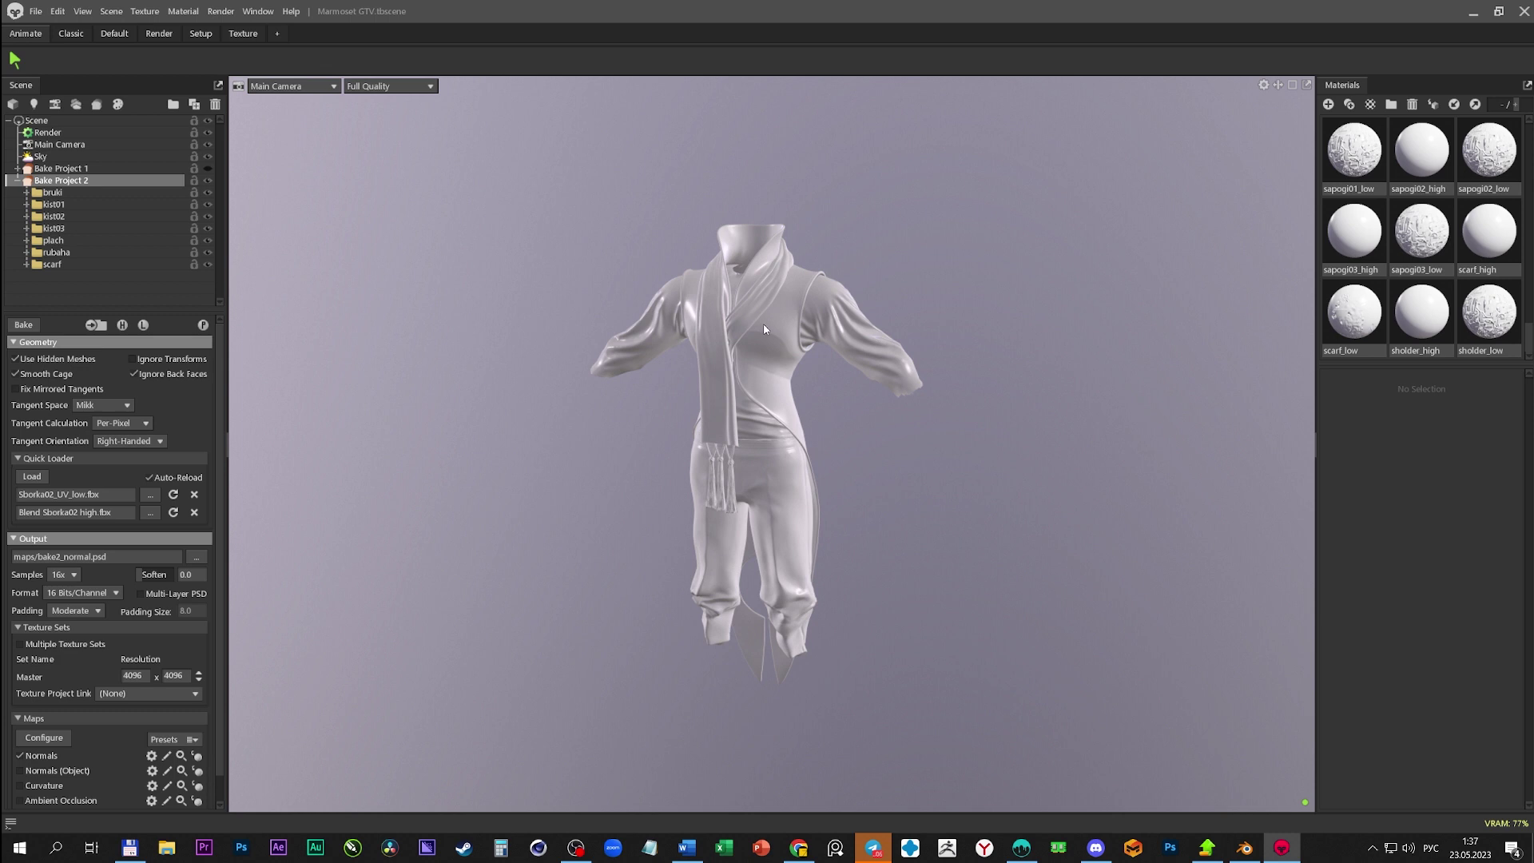
- Keep Bake Project 1 hidden and toggle the high-poly meshes' display so only the outfit shows
left_click(208, 169)
left_click(206, 169)
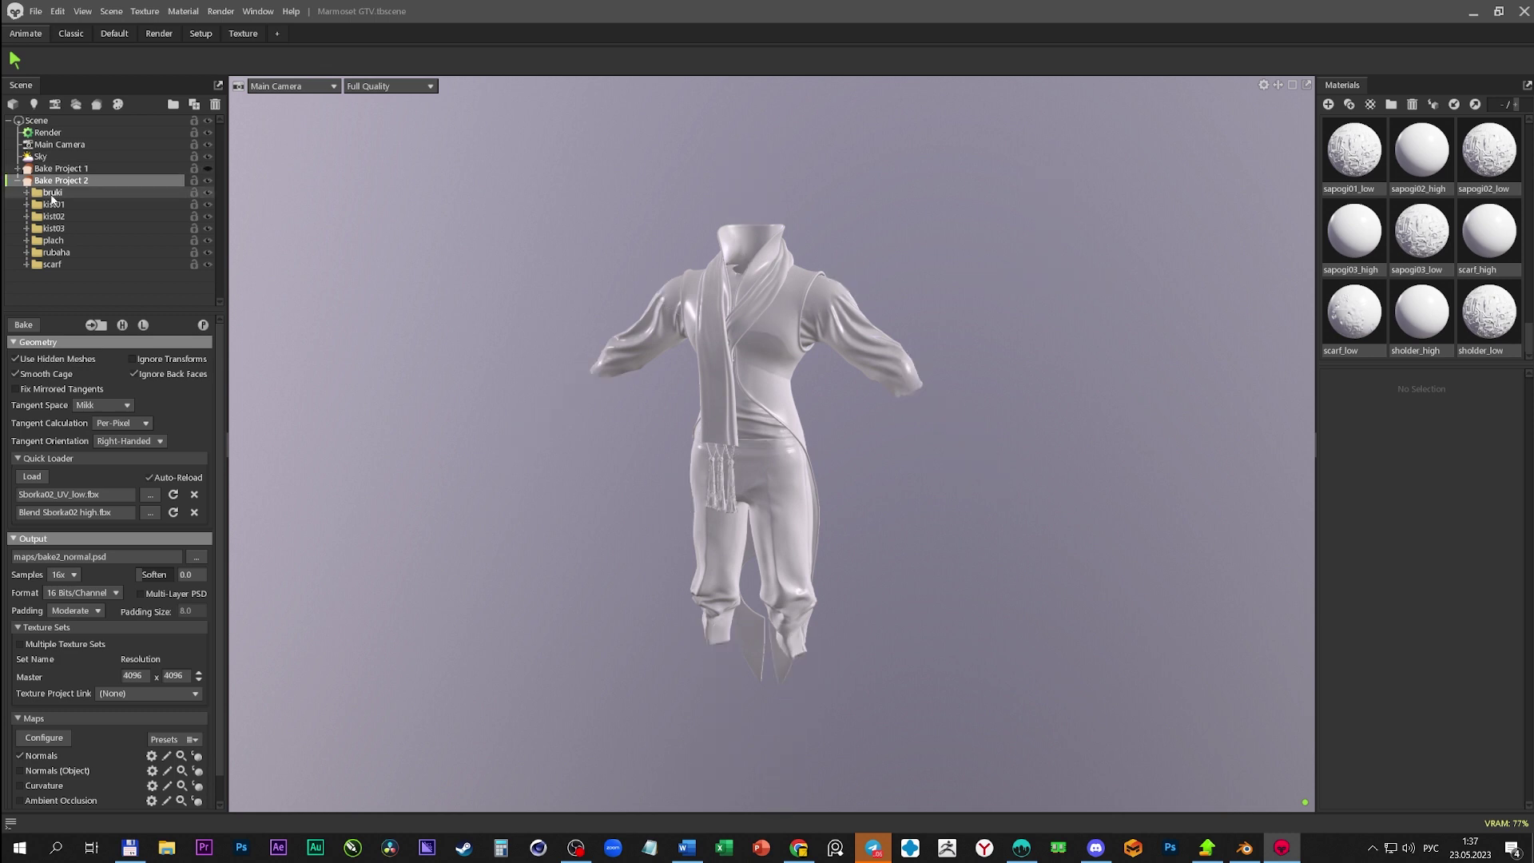
left_click(124, 327)
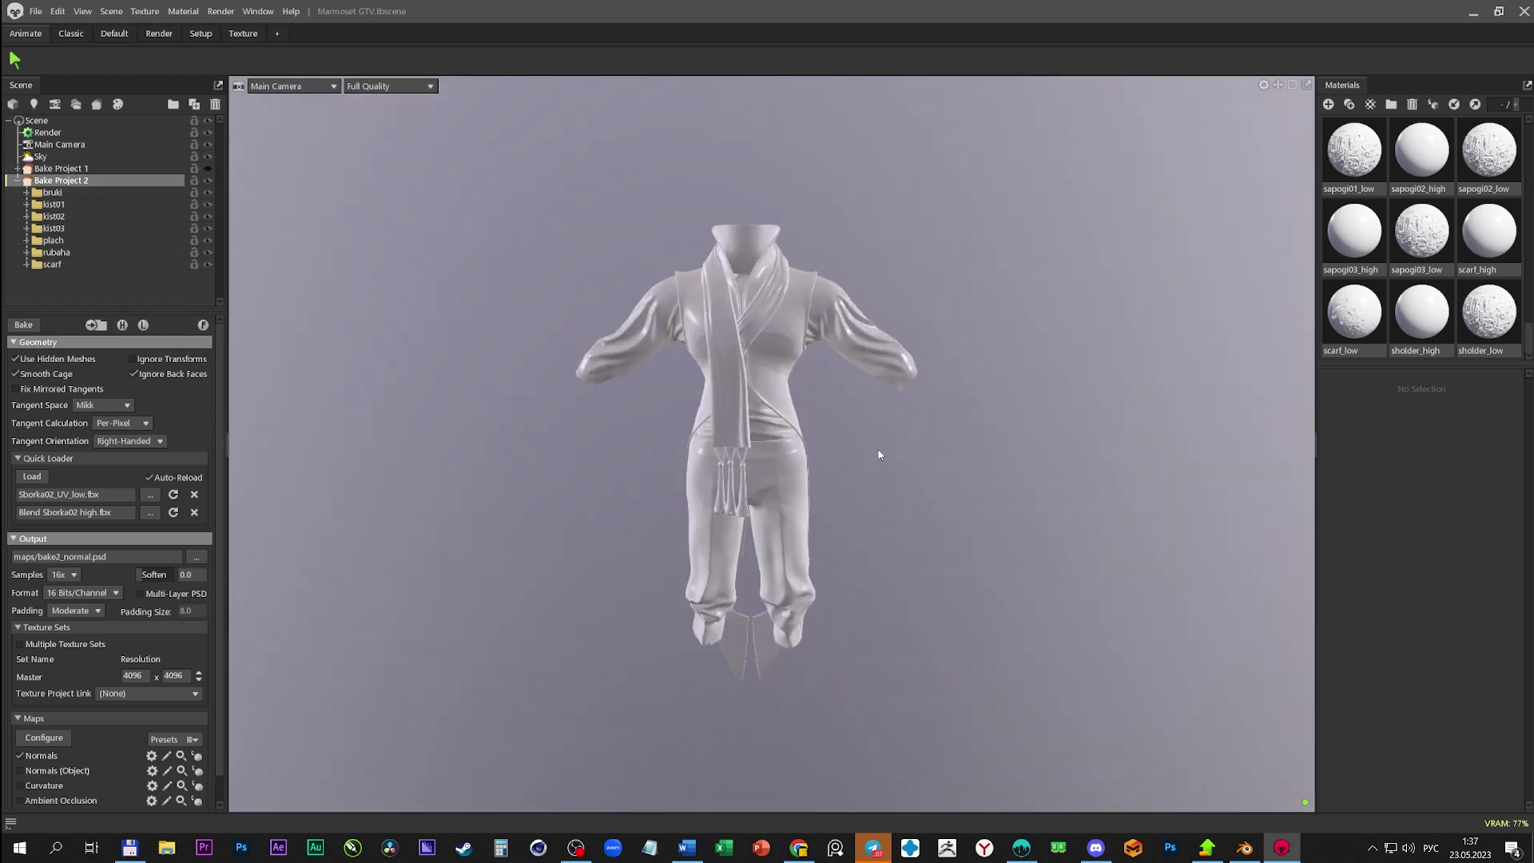
scroll(879, 445, "up", 5)
- Orbit around the outfit from a three-quarter view to inspect every side, then bring up the File menu
scroll(928, 428, "up", 5)
mouse_move(1054, 520)
left_mouse_down()
mouse_move(948, 314)
mouse_move(1047, 493)
mouse_move(742, 444)
mouse_move(911, 397)
mouse_move(960, 324)
mouse_move(883, 410)
left_mouse_up()
mouse_move(807, 441)
left_mouse_down()
mouse_move(976, 444)
mouse_move(455, 438)
mouse_move(883, 461)
left_mouse_up()
left_click(35, 11)
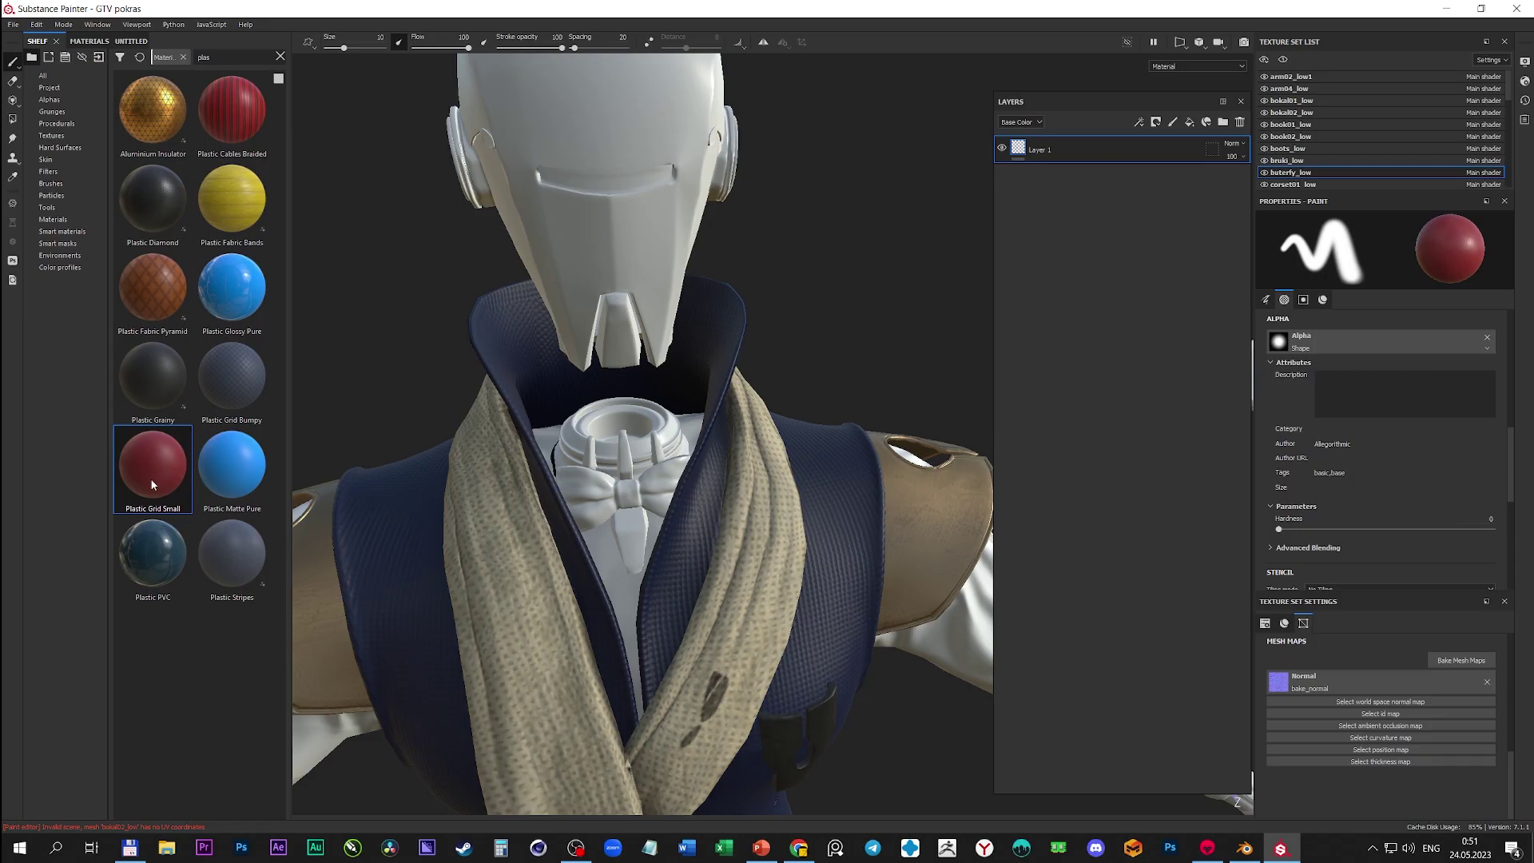
- Apply Plastic Cables Braided to the bow tie and shift its offset to -1 and 0.3
left_click_drag(241, 120, 1230, 517)
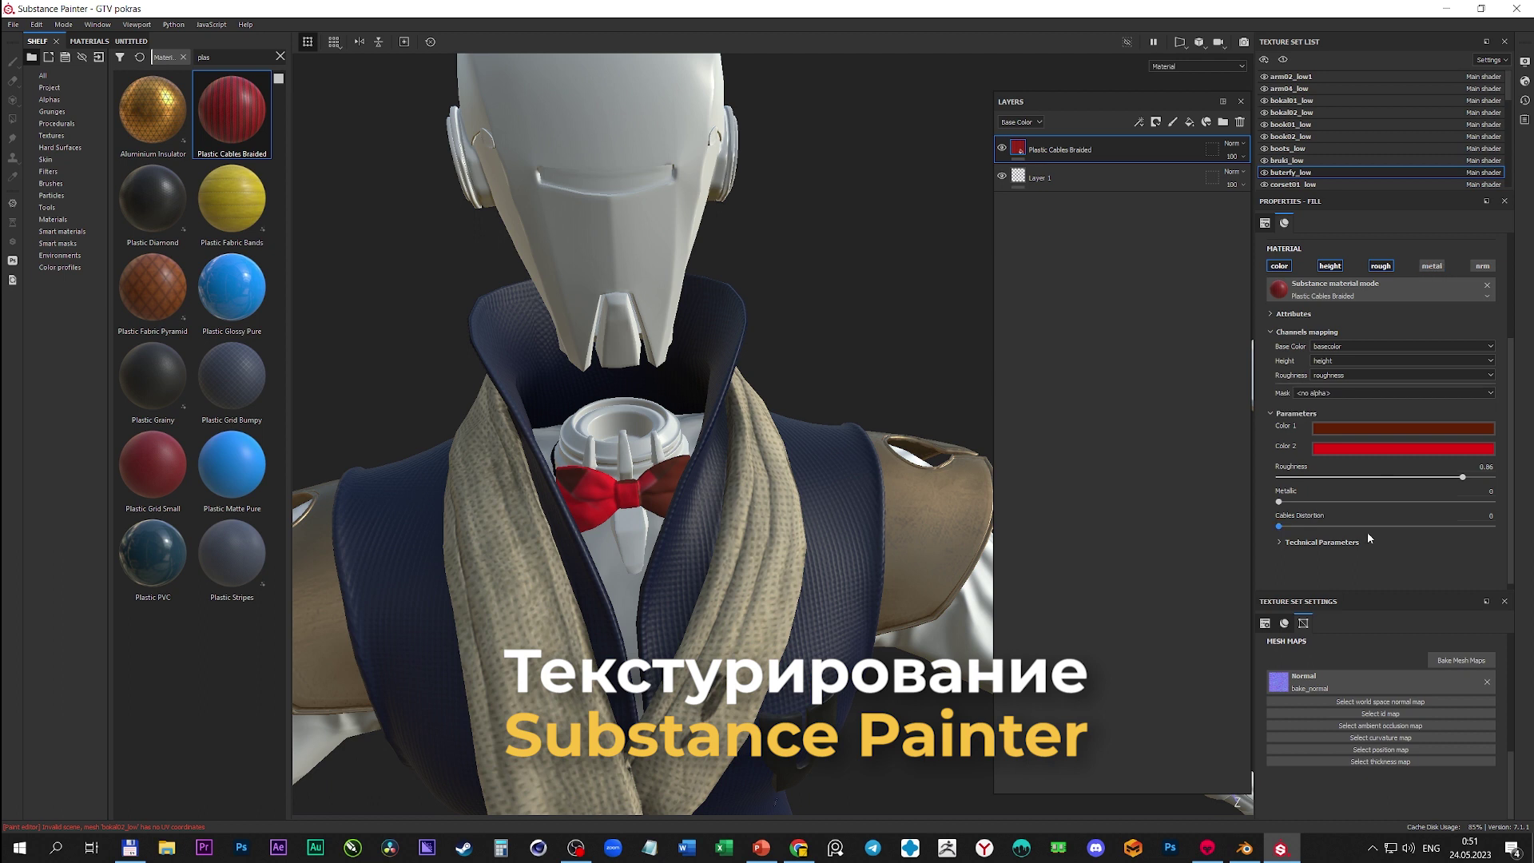
scroll(1368, 538, "up", 2)
left_click_drag(1347, 296, 932, 350)
scroll(711, 423, "down", 5)
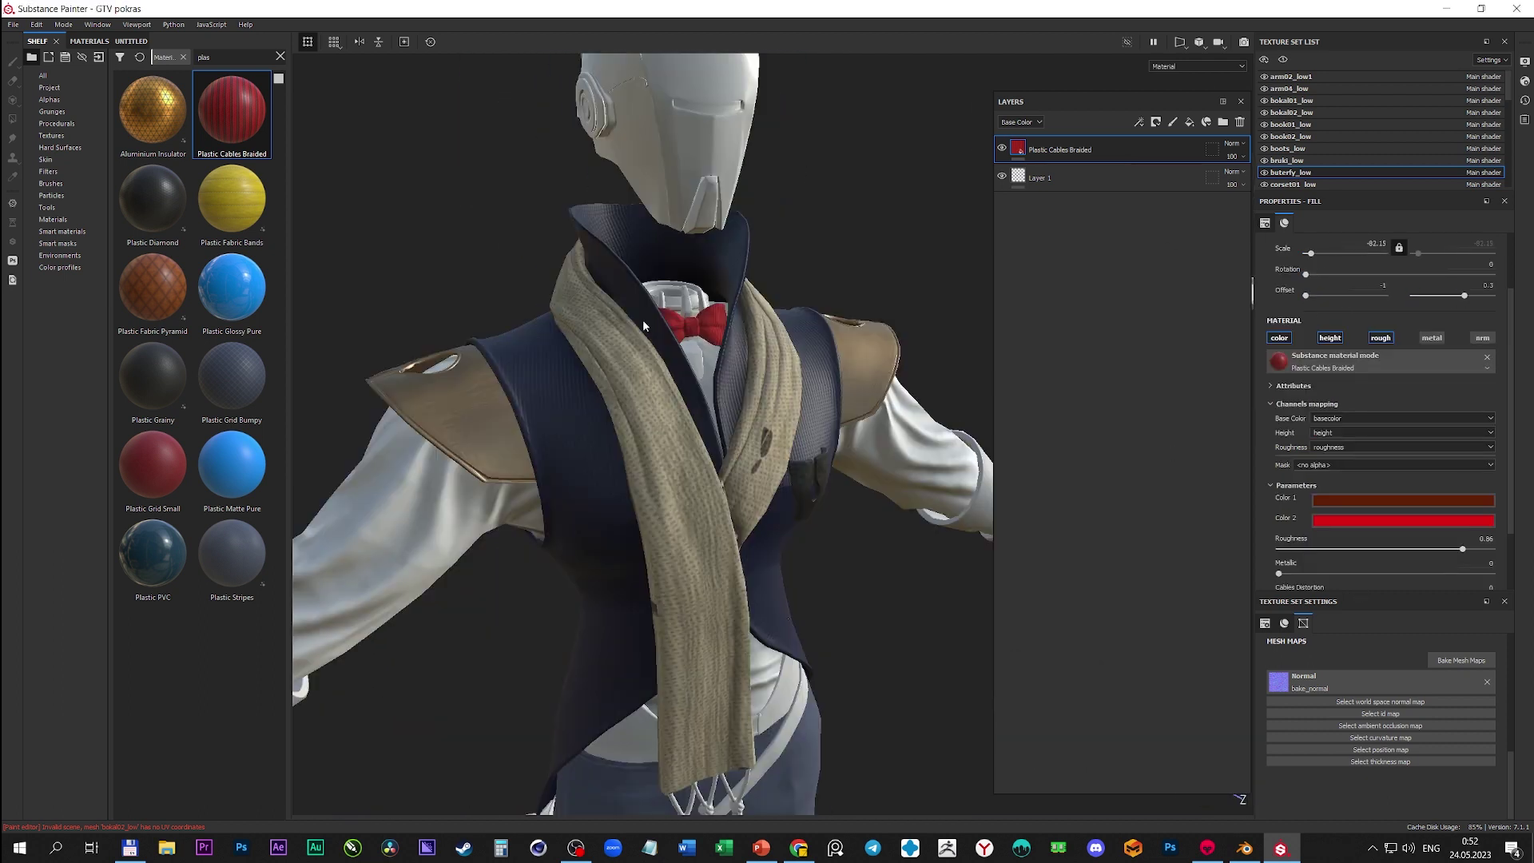
- Import the set01 baked map PNGs from the file manager into the project shelf
left_click(49, 87)
key("alt+Tab")
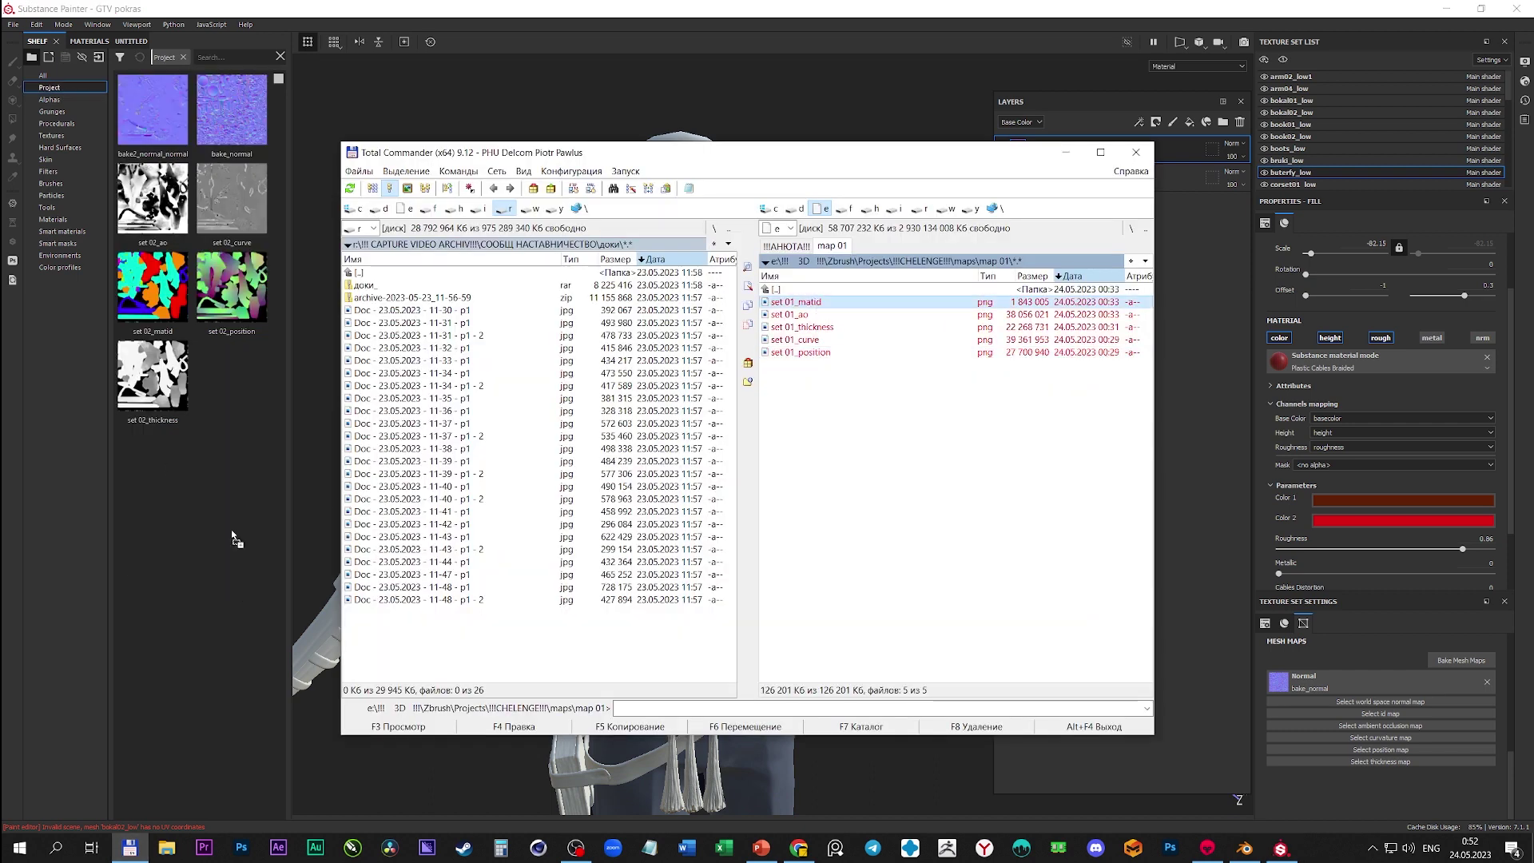
left_click_drag(233, 537, 865, 570)
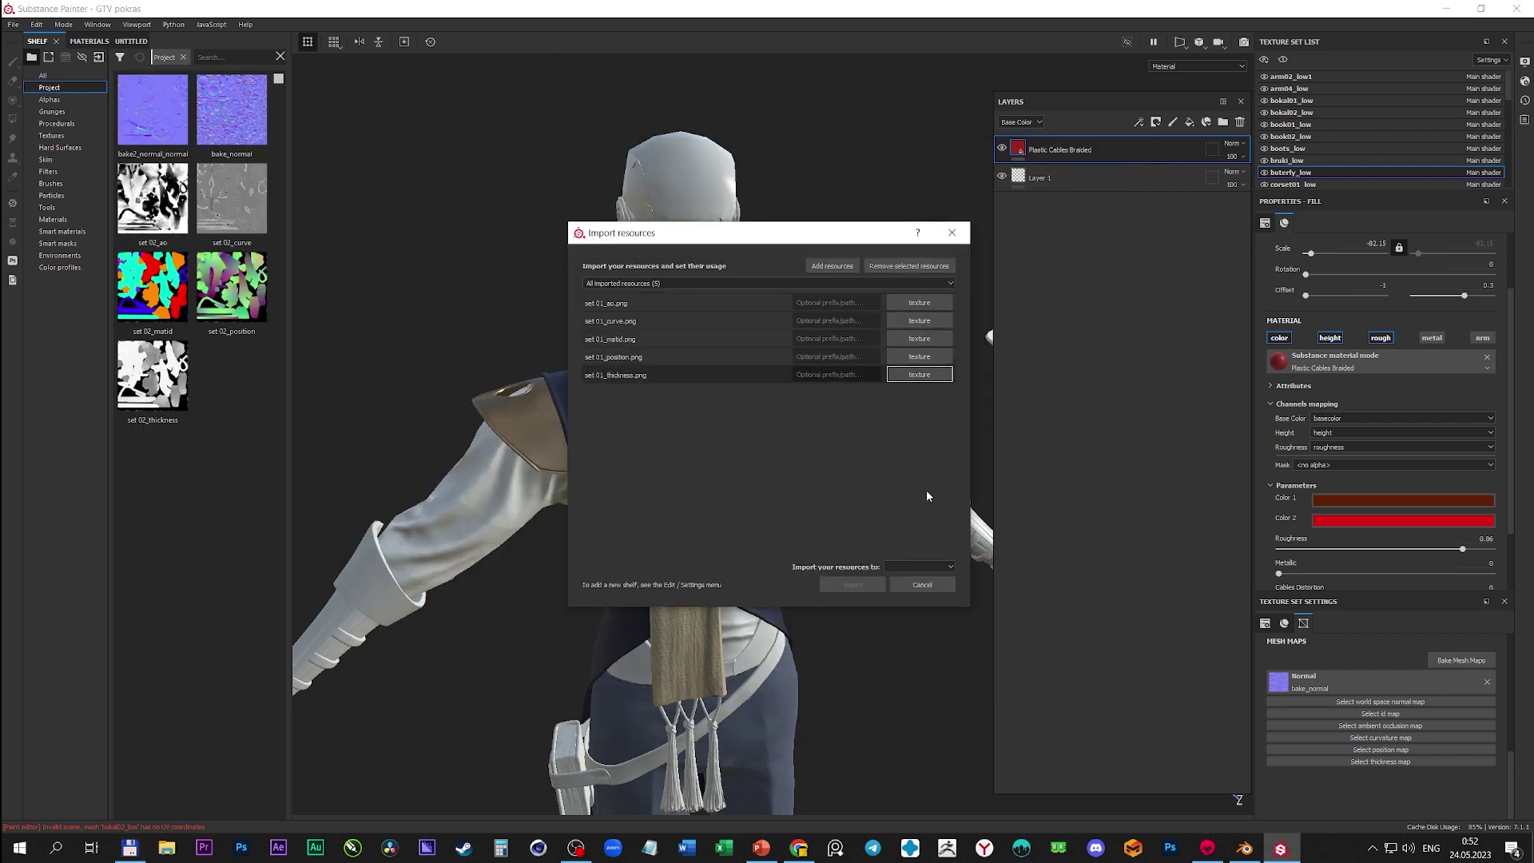
left_click(922, 584)
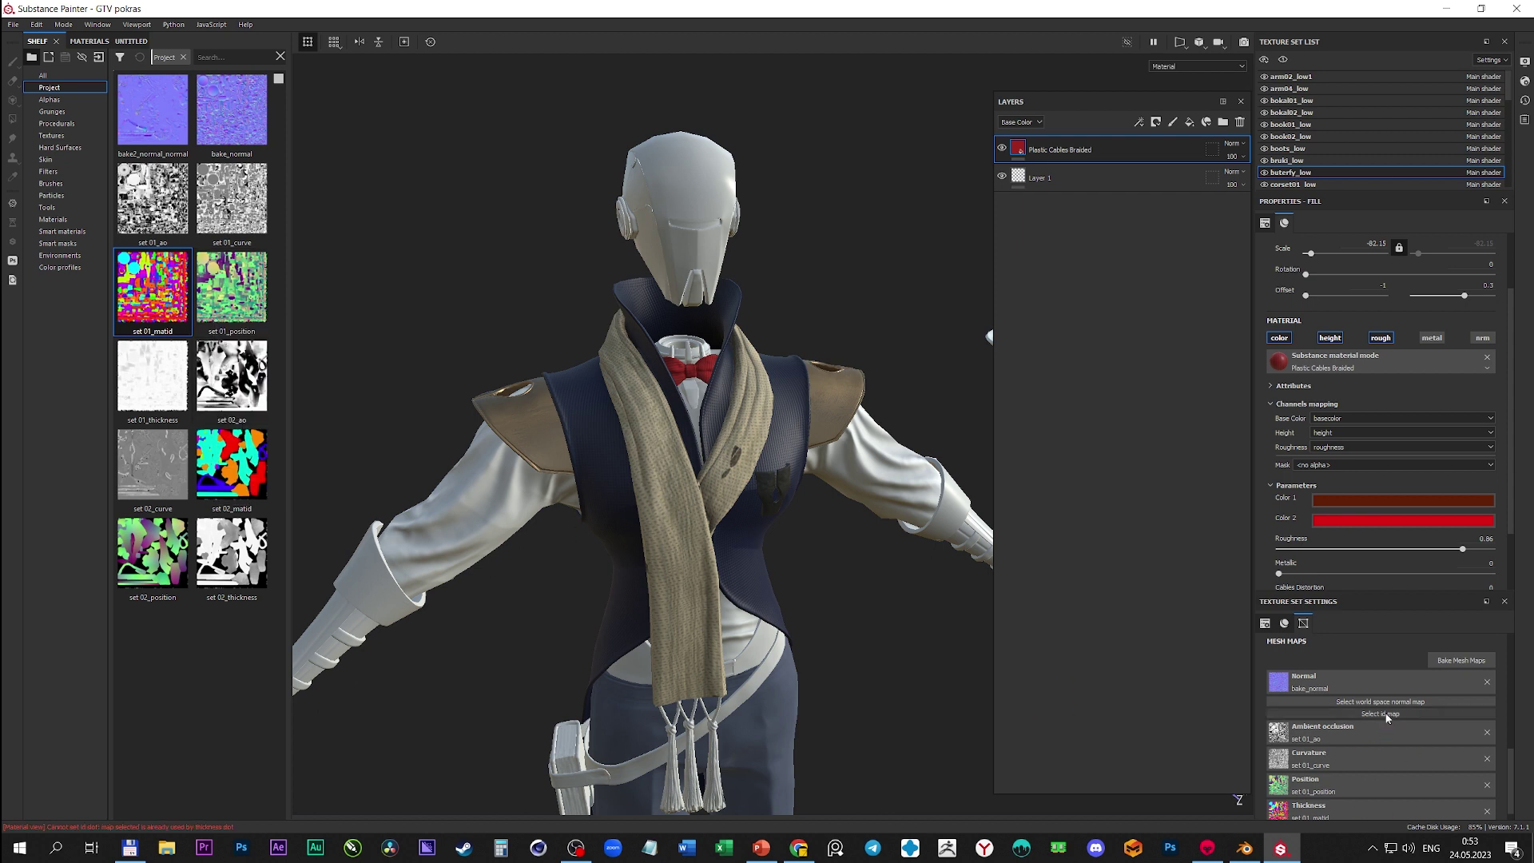
- Assign set01_matid as the ID map and set01_thickness as the thickness map
left_click_drag(152, 375, 1380, 805)
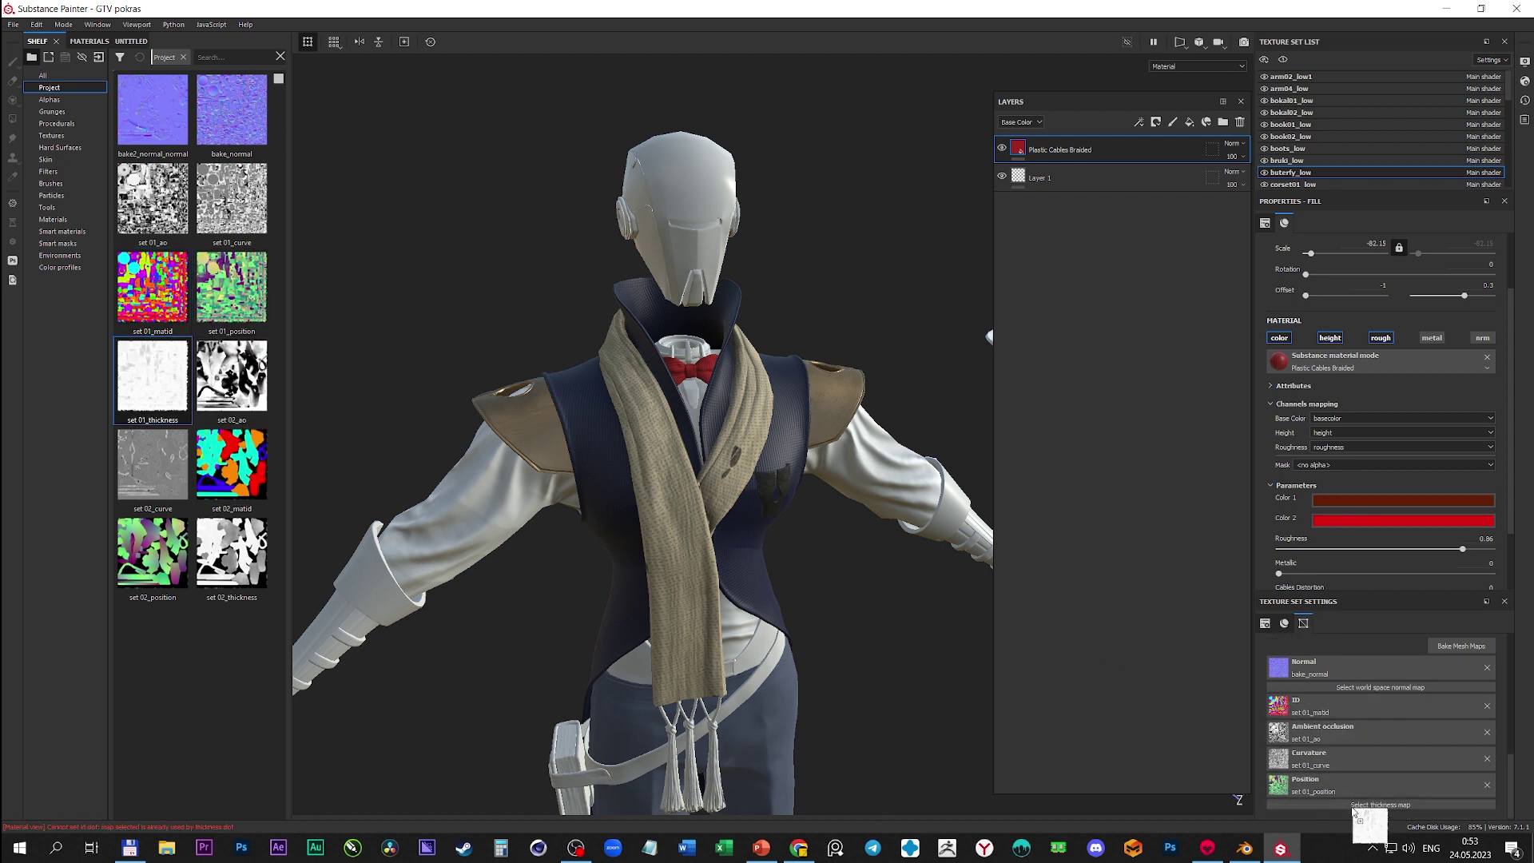
left_click_drag(719, 480, 756, 514, "alt")
right_click_drag(756, 514, 756, 479, "alt")
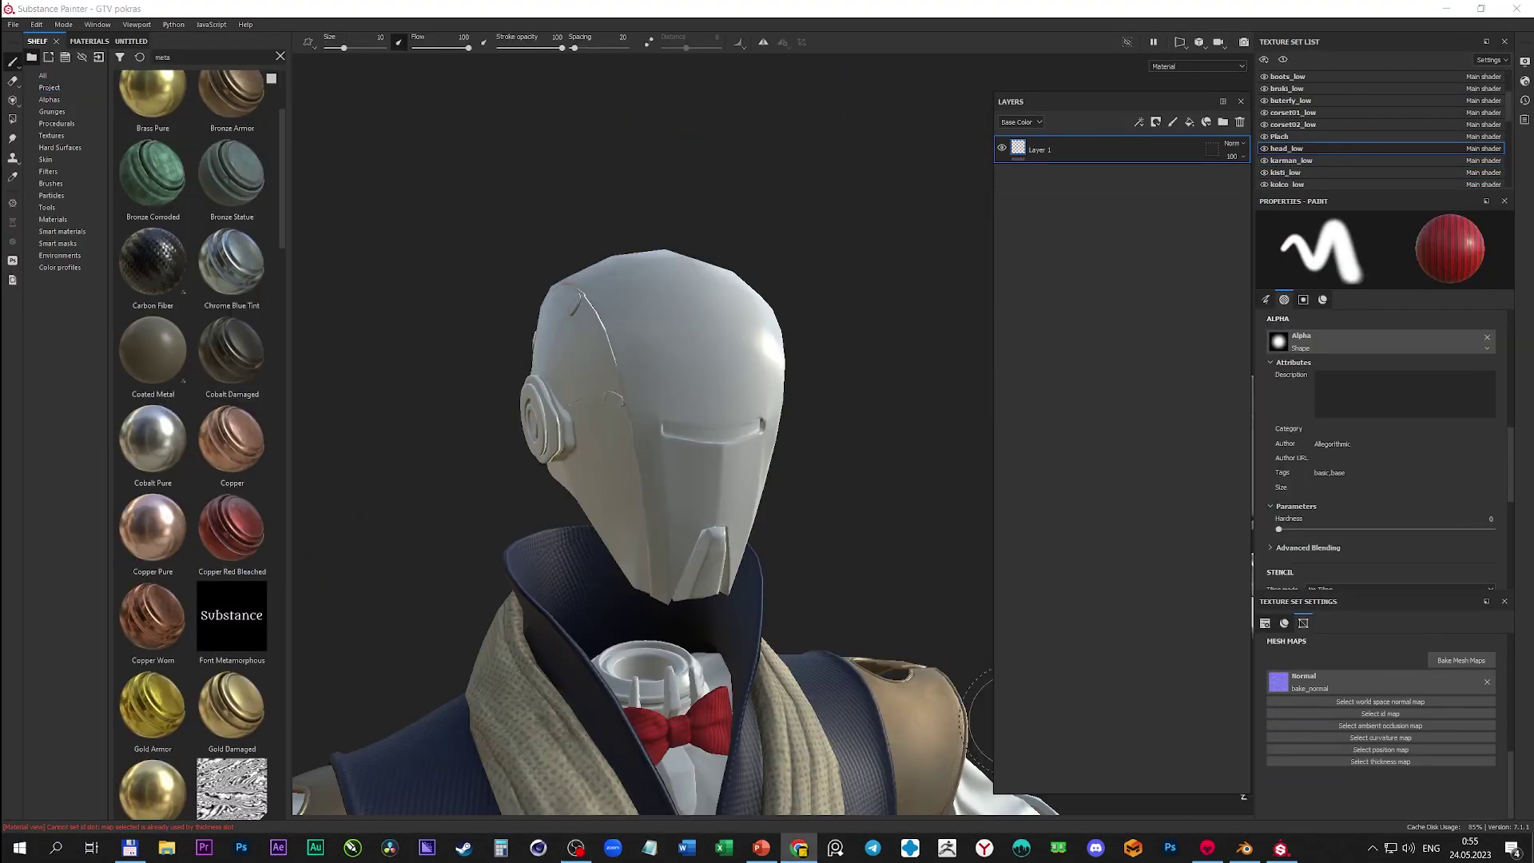
- Search the shelf for 'meta' materials and preview the head's ID colour map
left_click(62, 89)
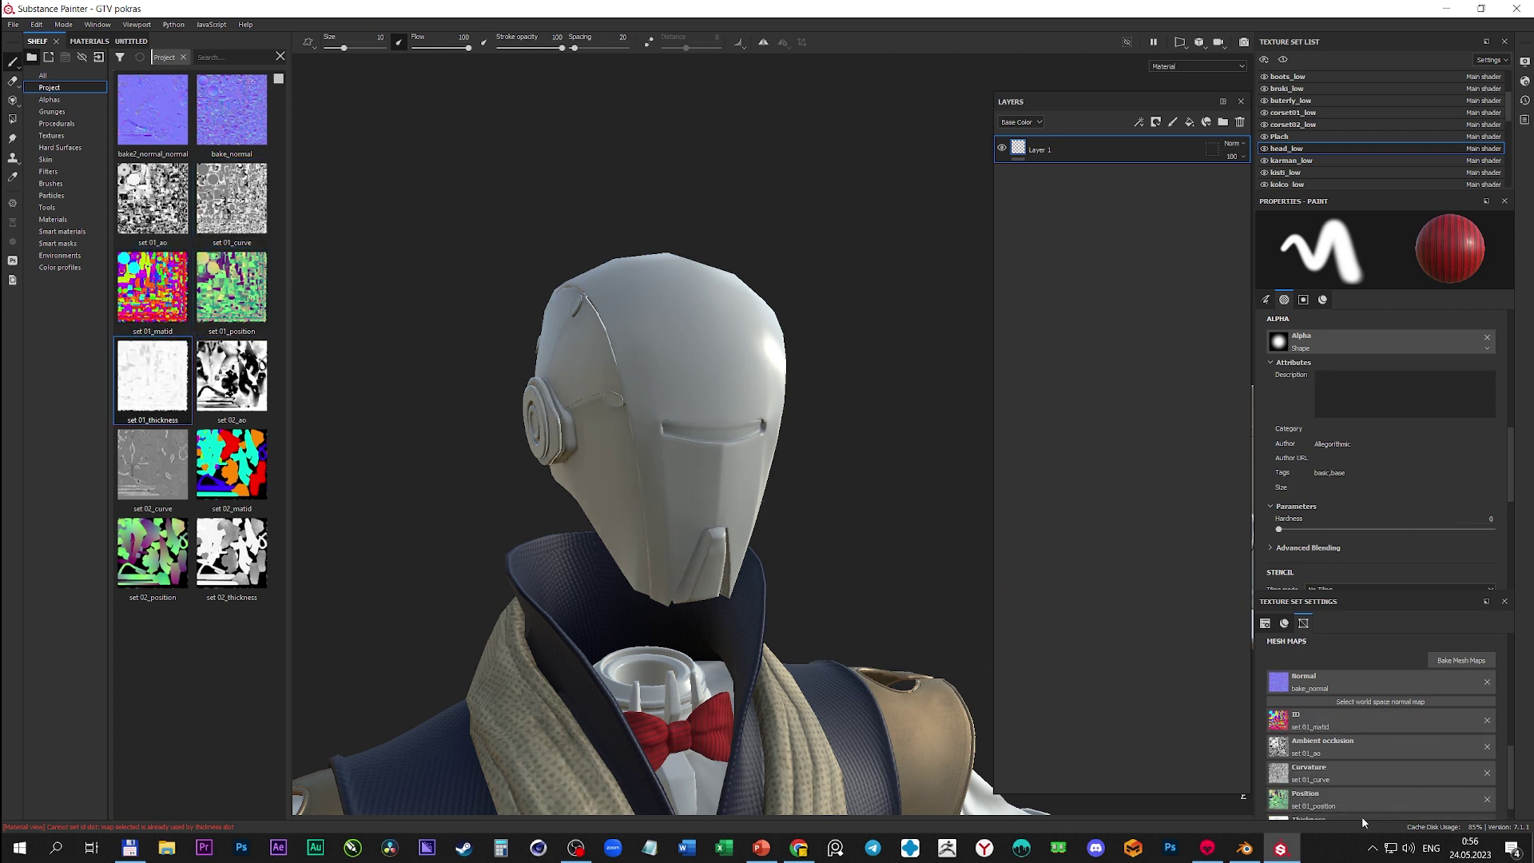
left_click(183, 57)
type("meta")
scroll(217, 500, "down", 5)
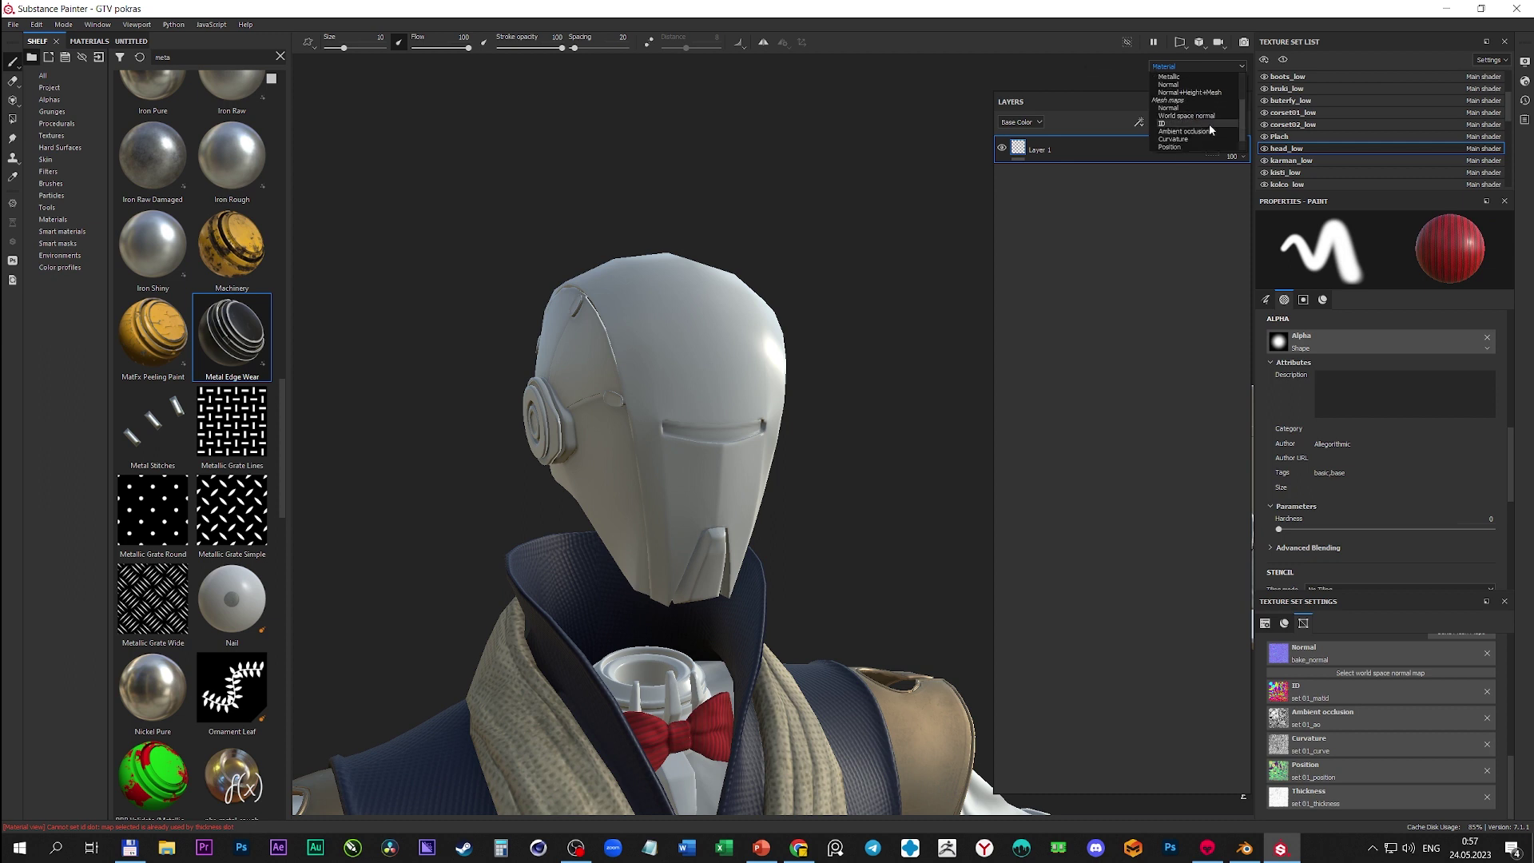
left_click(1209, 123)
left_click(1197, 67)
- Try Iron Shiny on the head, then apply Steel Painted Chipped to the helmet
left_click_drag(152, 248, 308, 299)
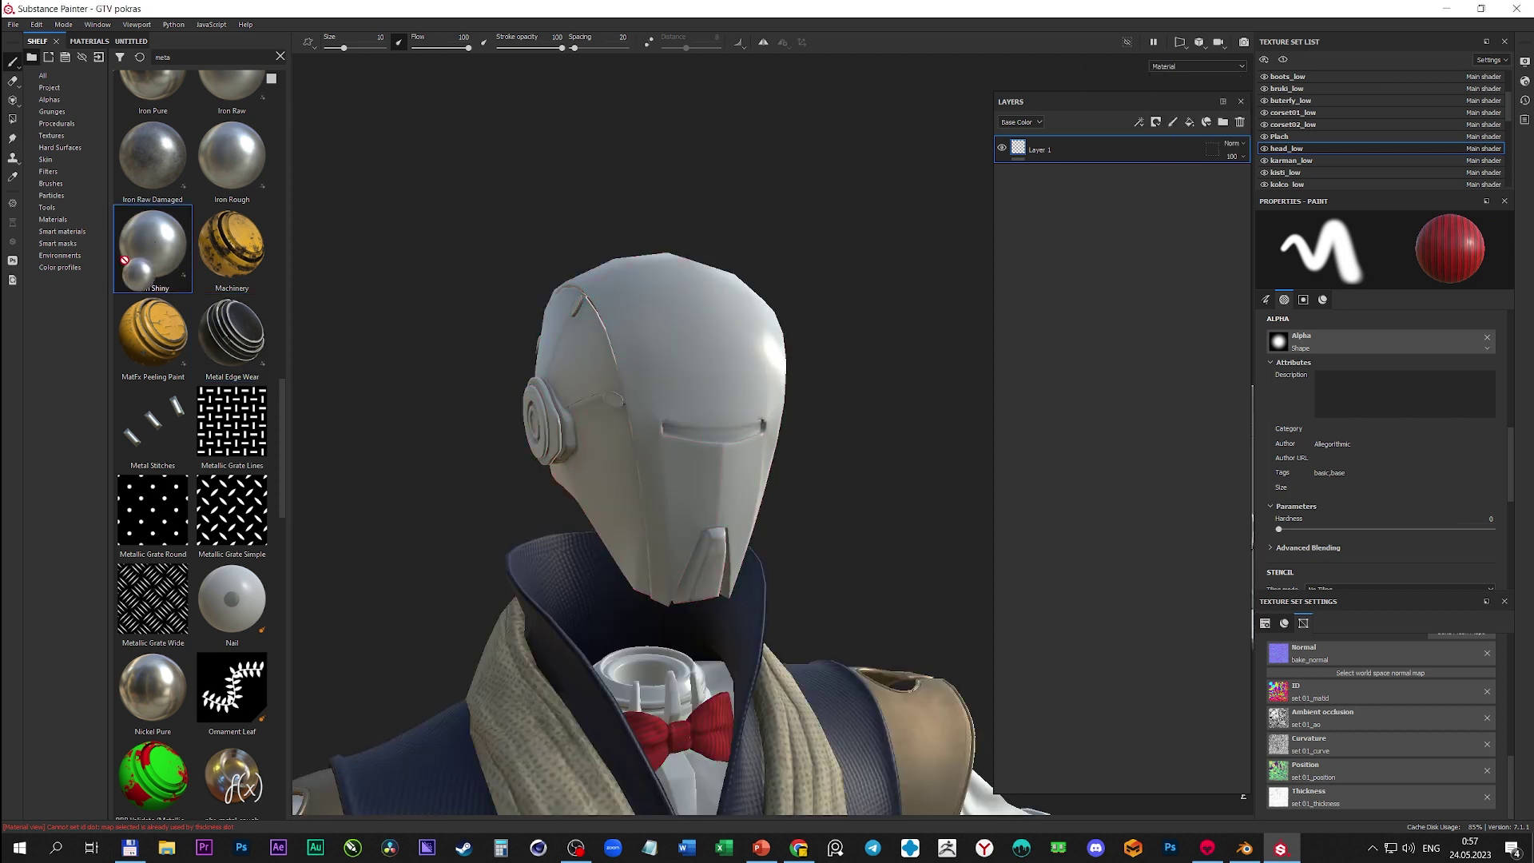
scroll(203, 556, "down", 10)
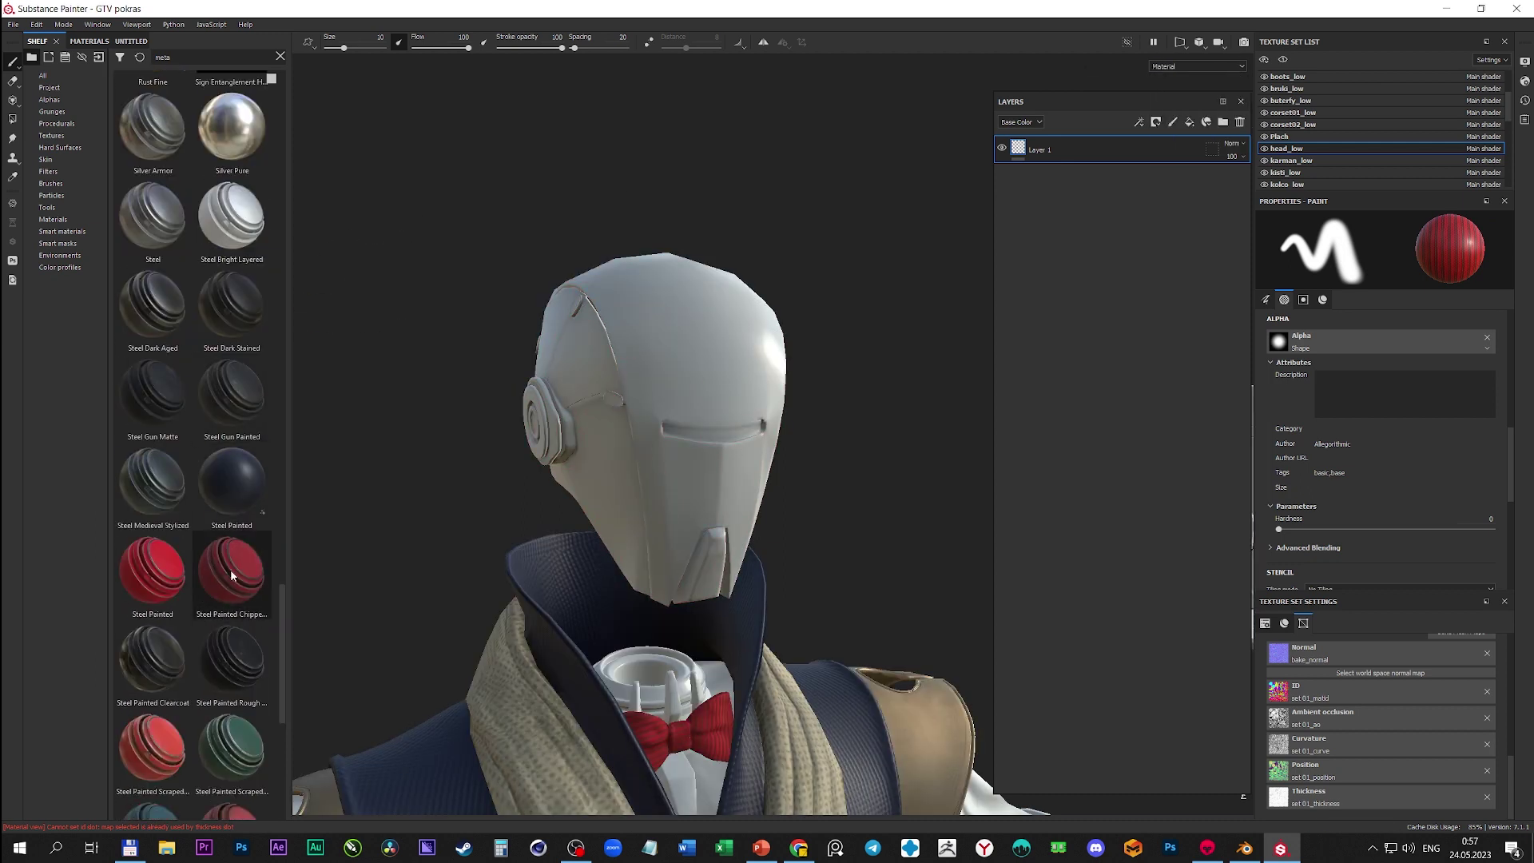
mouse_move(231, 575)
left_mouse_down()
mouse_move(663, 446)
mouse_move(883, 412)
mouse_move(306, 449)
mouse_move(1058, 168)
left_mouse_up()
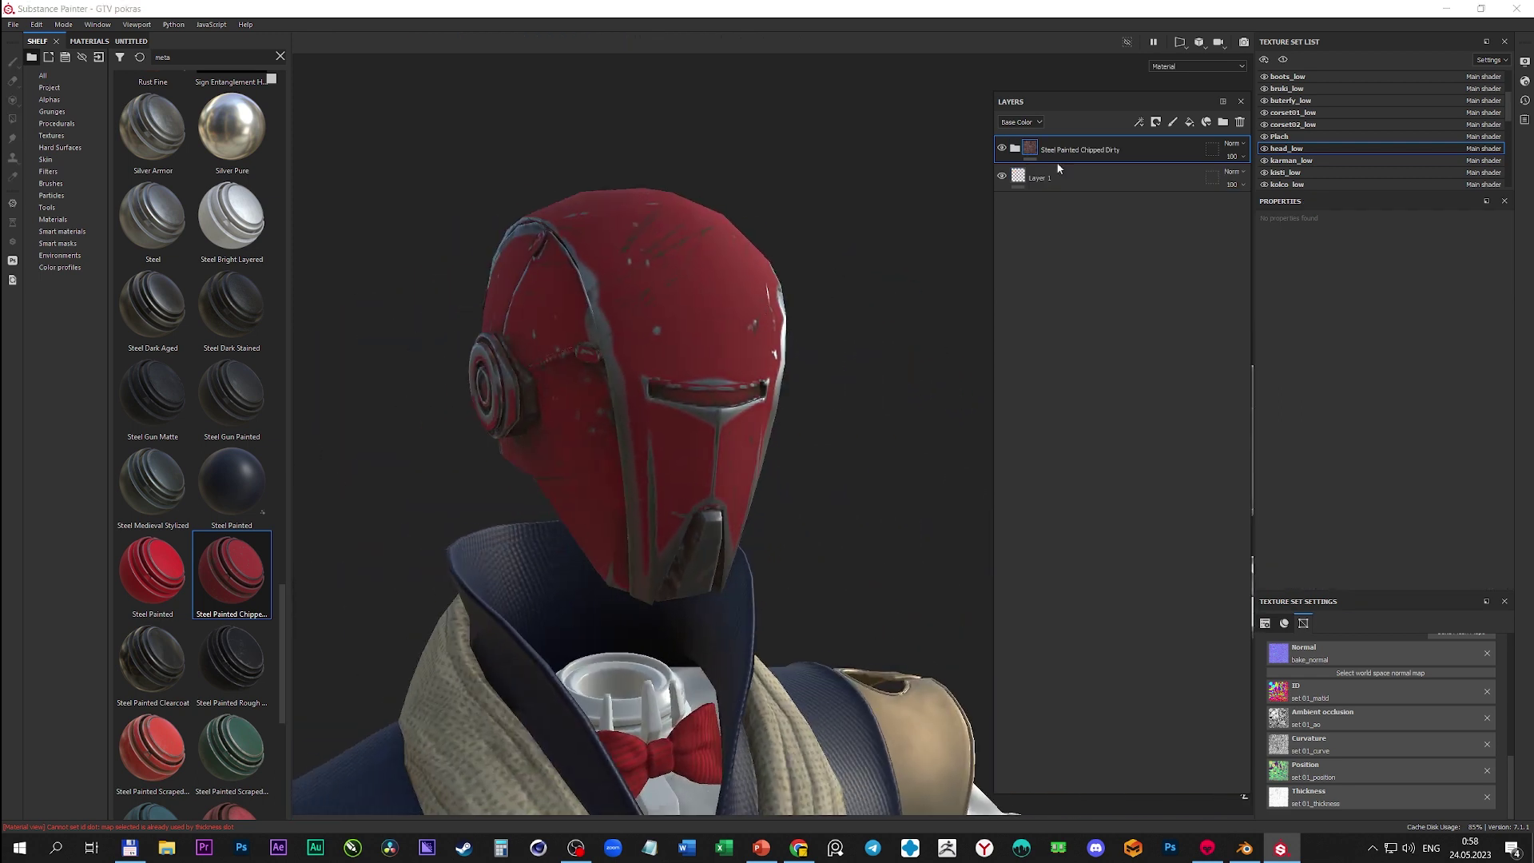
- Change the steel material's Paint layer colour from red to light grey
left_click(1043, 253)
left_click(1358, 421)
left_click_drag(1390, 463, 1355, 465)
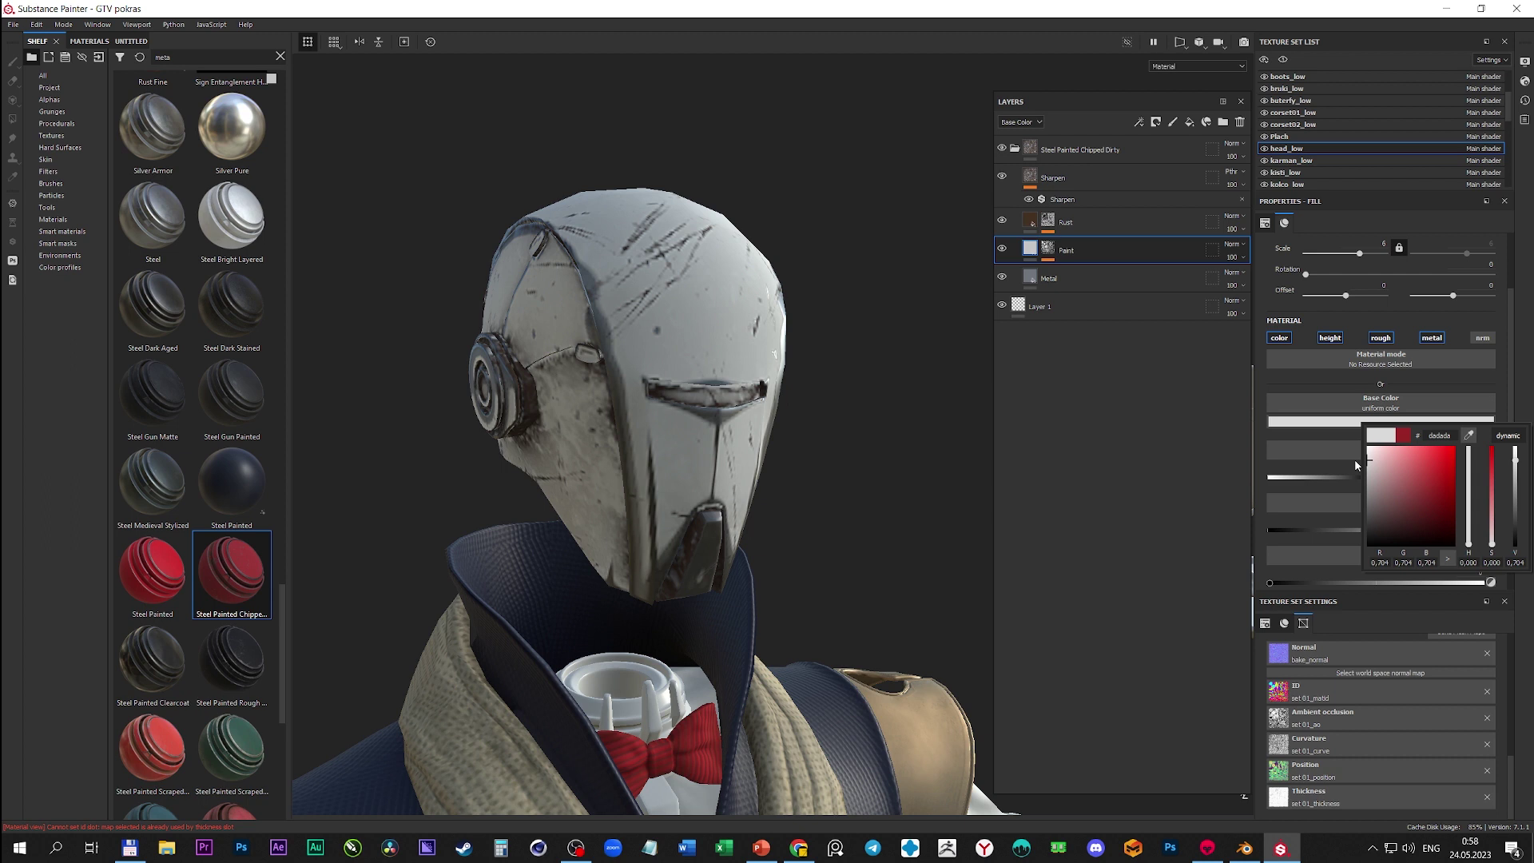
left_click_drag(806, 488, 919, 480, "alt")
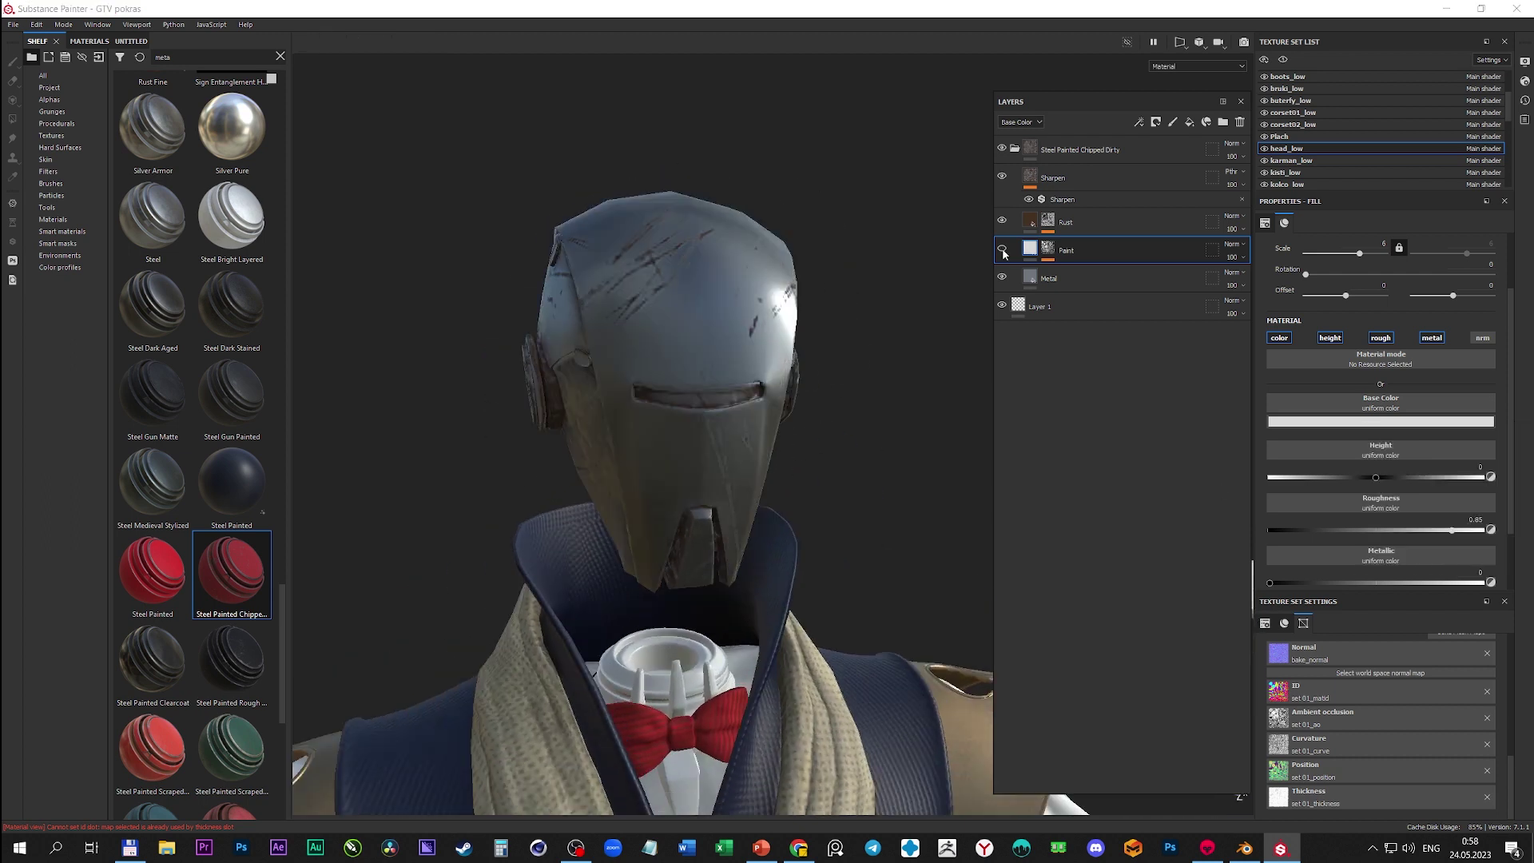
- Add mask editors to the Rust and Paint layers and open the Paint mask generator settings
left_click(1065, 222)
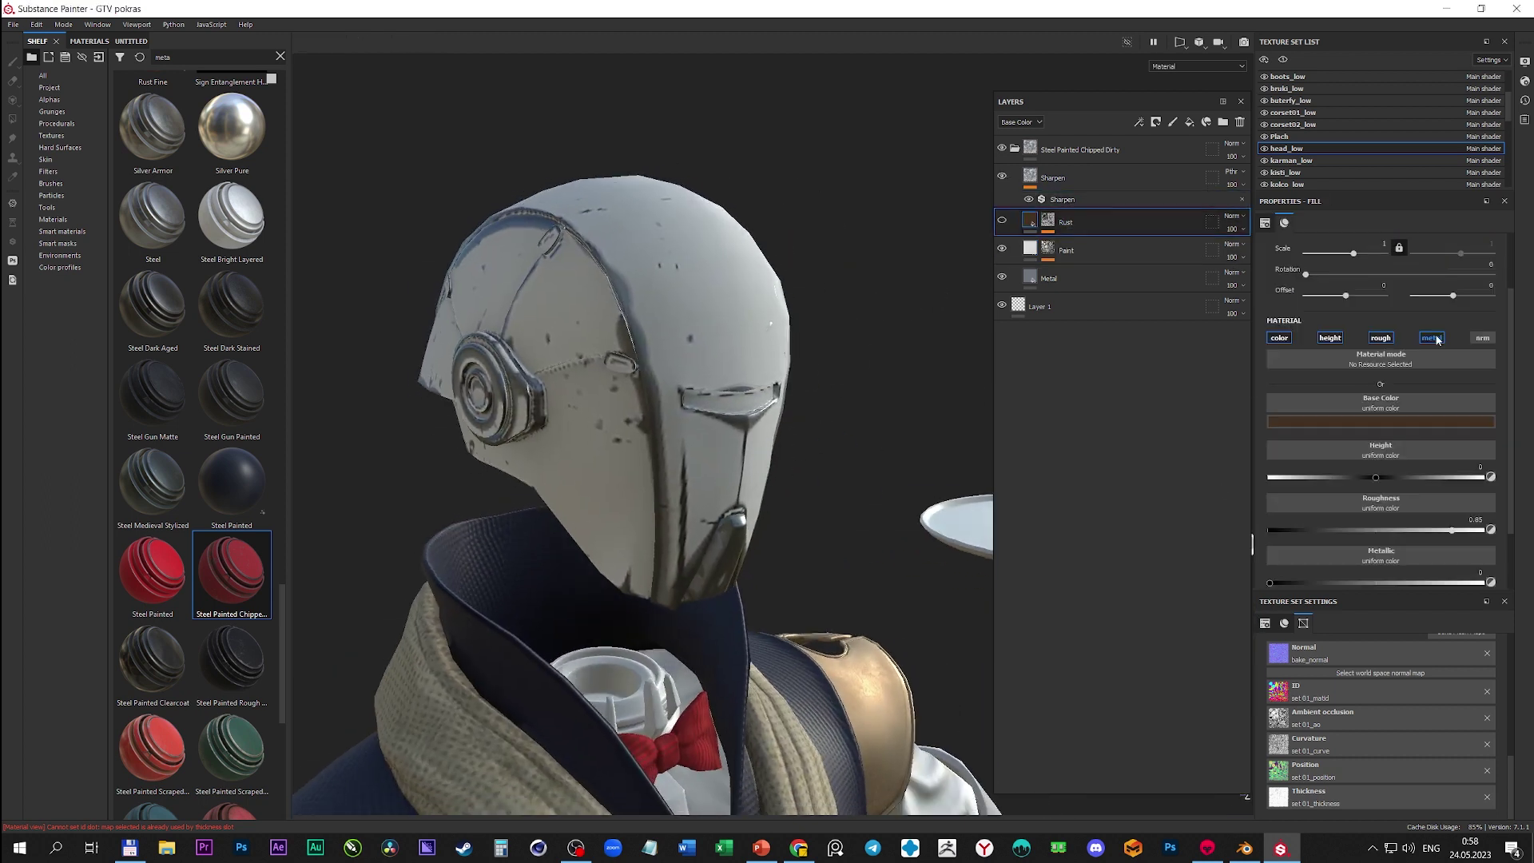
left_click(1082, 244)
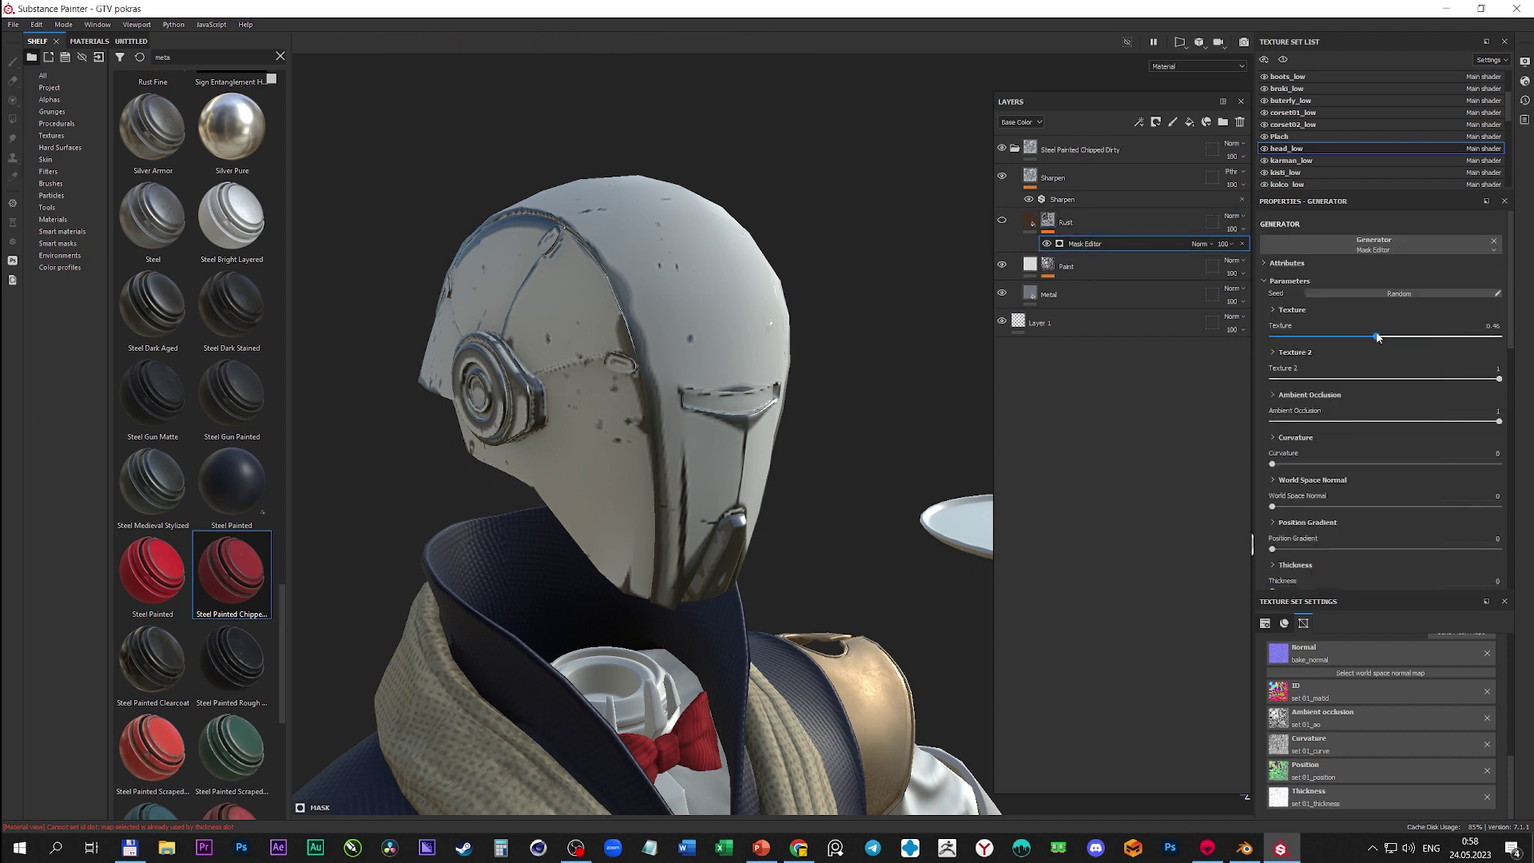
left_click(1118, 223)
scroll(1359, 483, "up", 5)
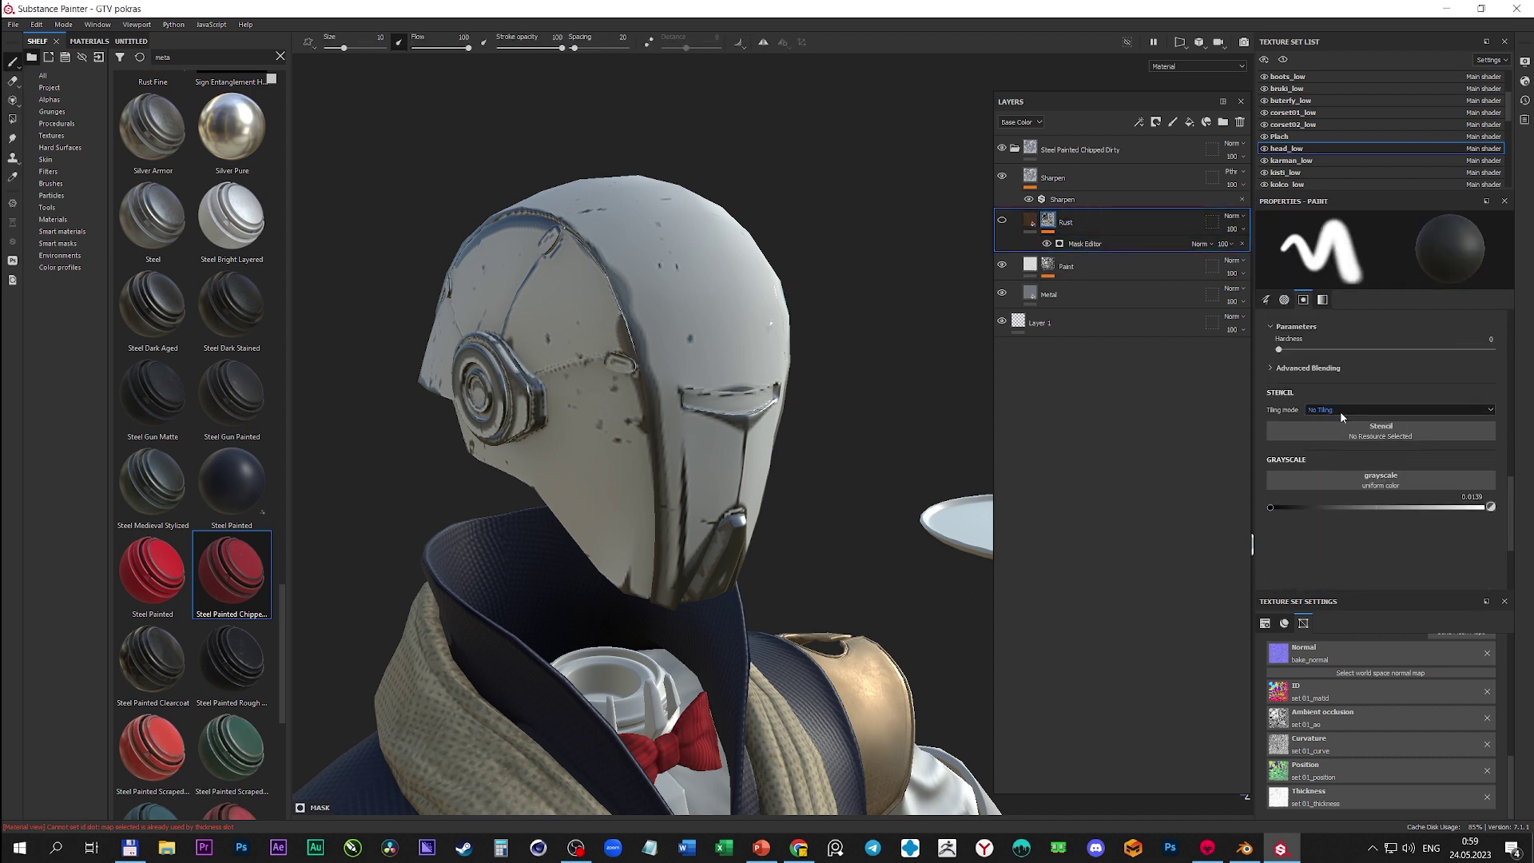
left_click(1310, 378)
left_click(1066, 266)
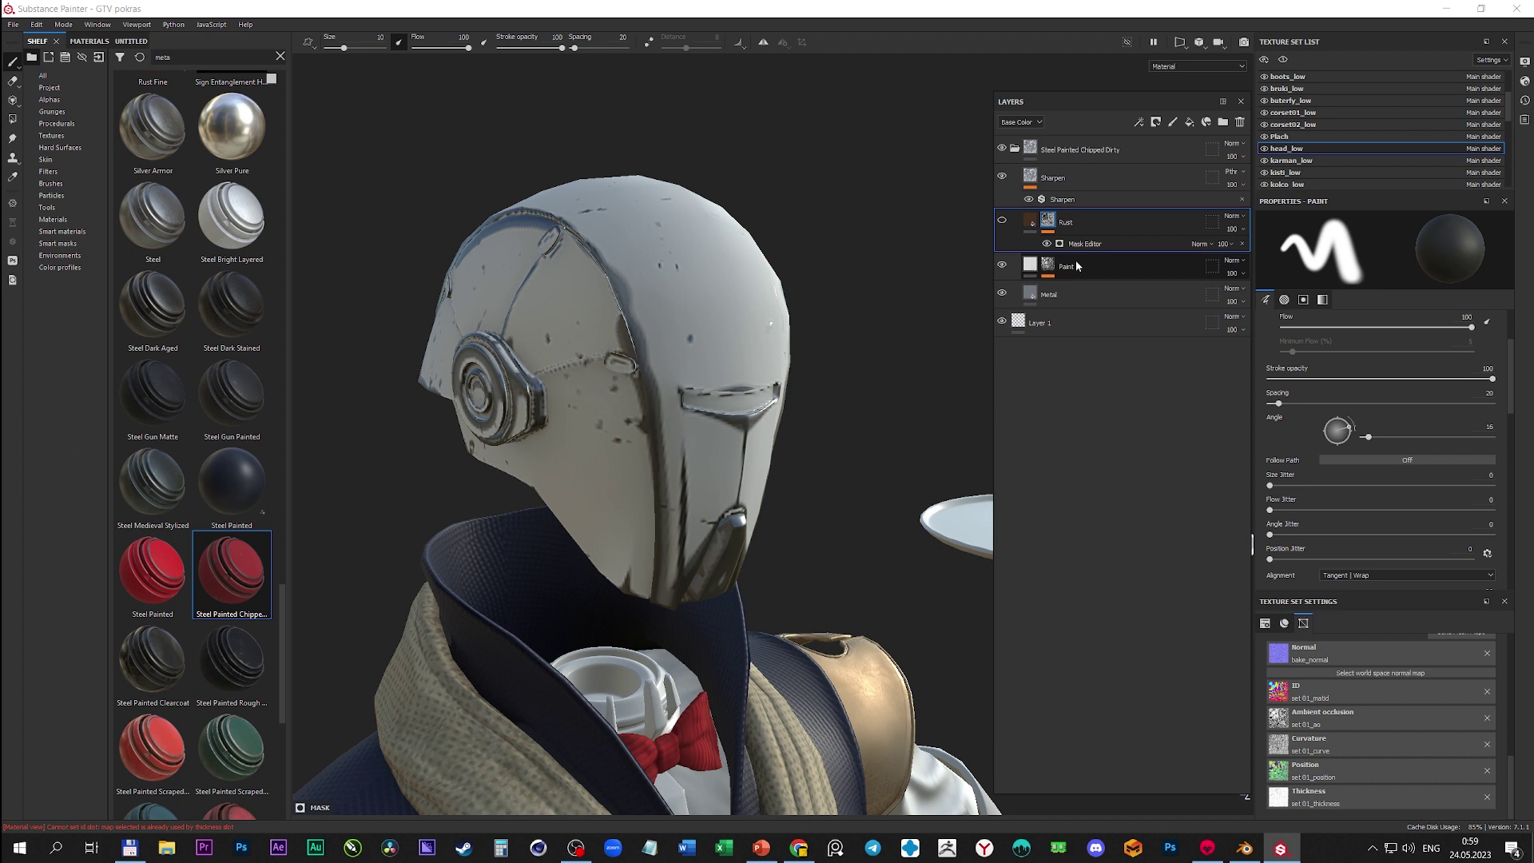
left_click(1002, 264)
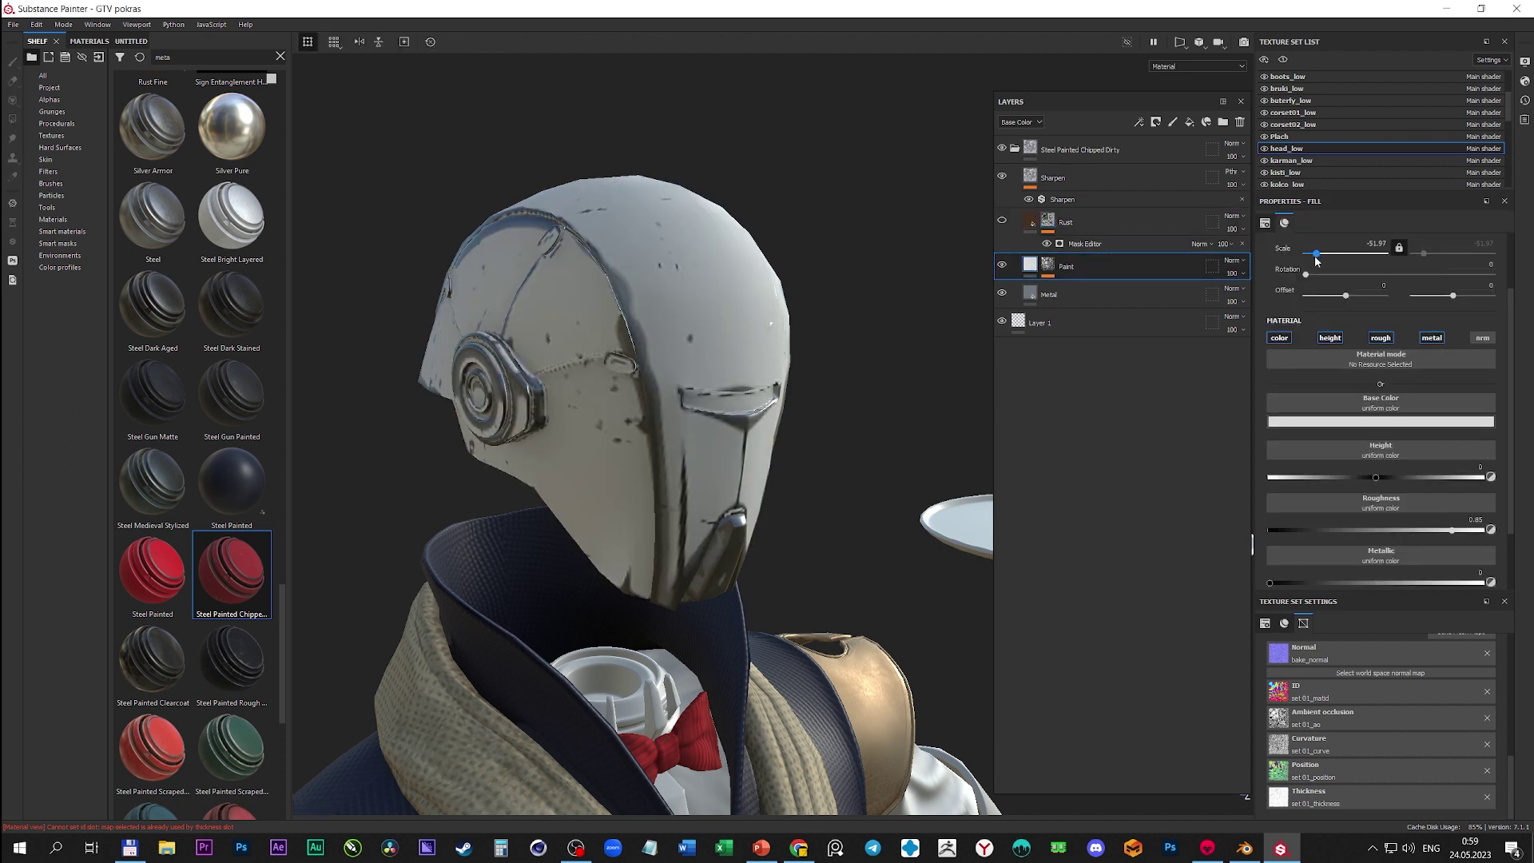
left_click(1002, 265)
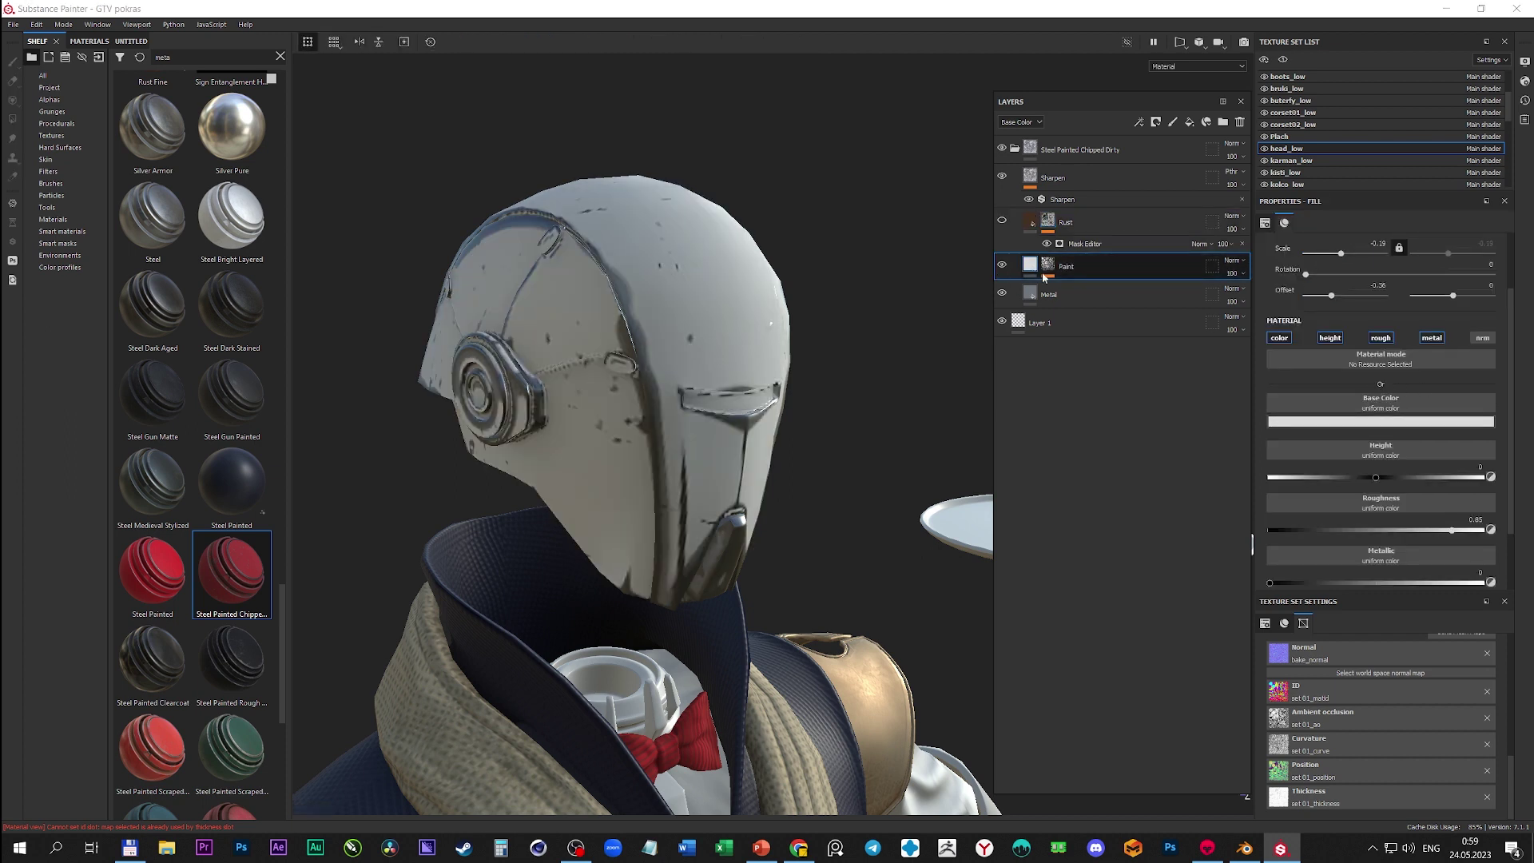
left_click(1084, 289)
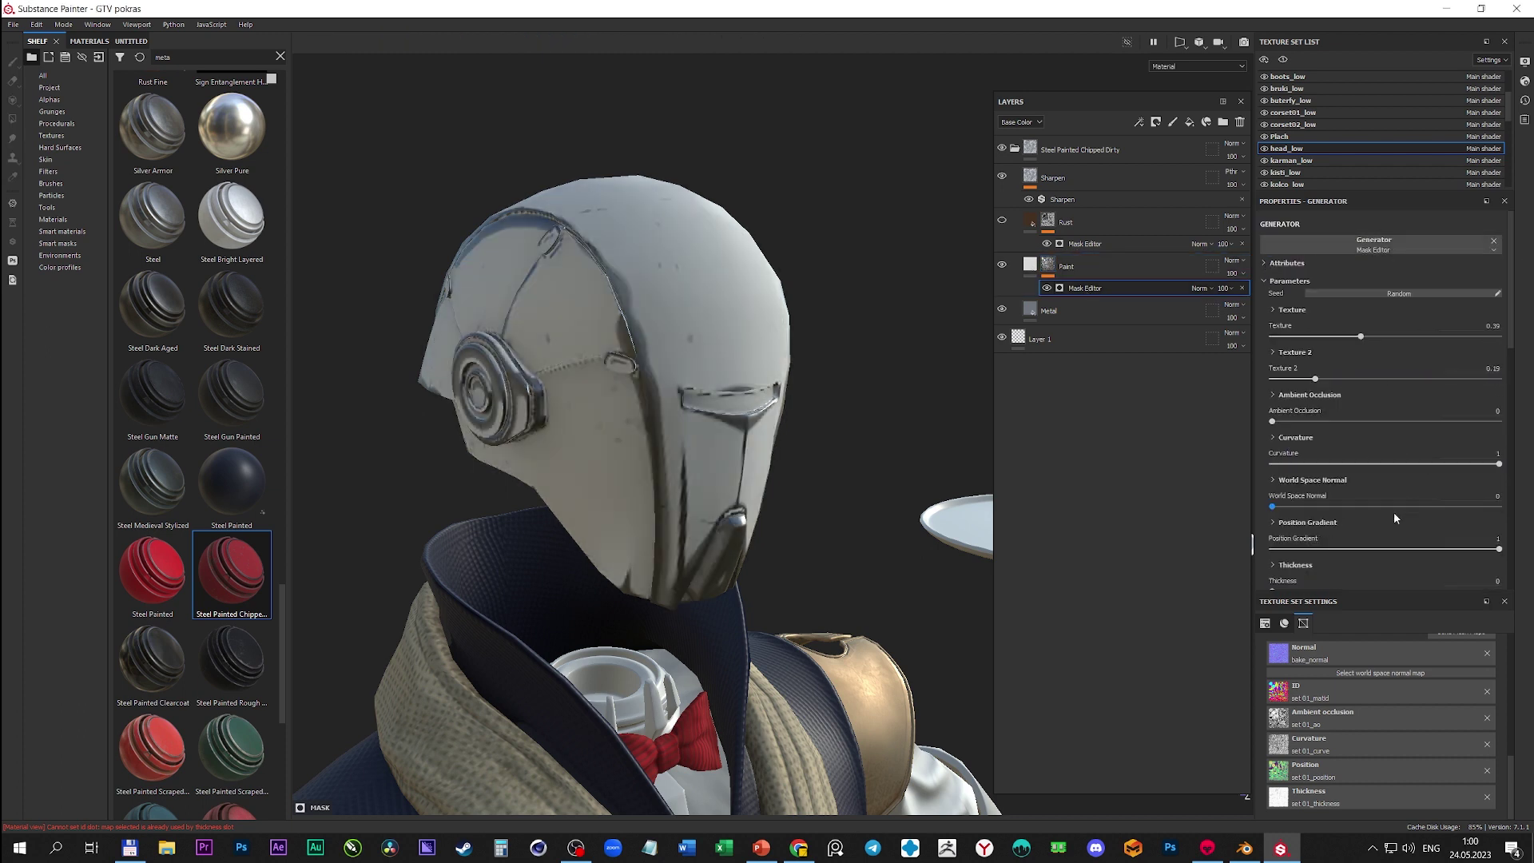
- Turn the Rust layer back on at opacity 24 and select the Metal layer
left_click_drag(861, 389, 943, 376, "alt")
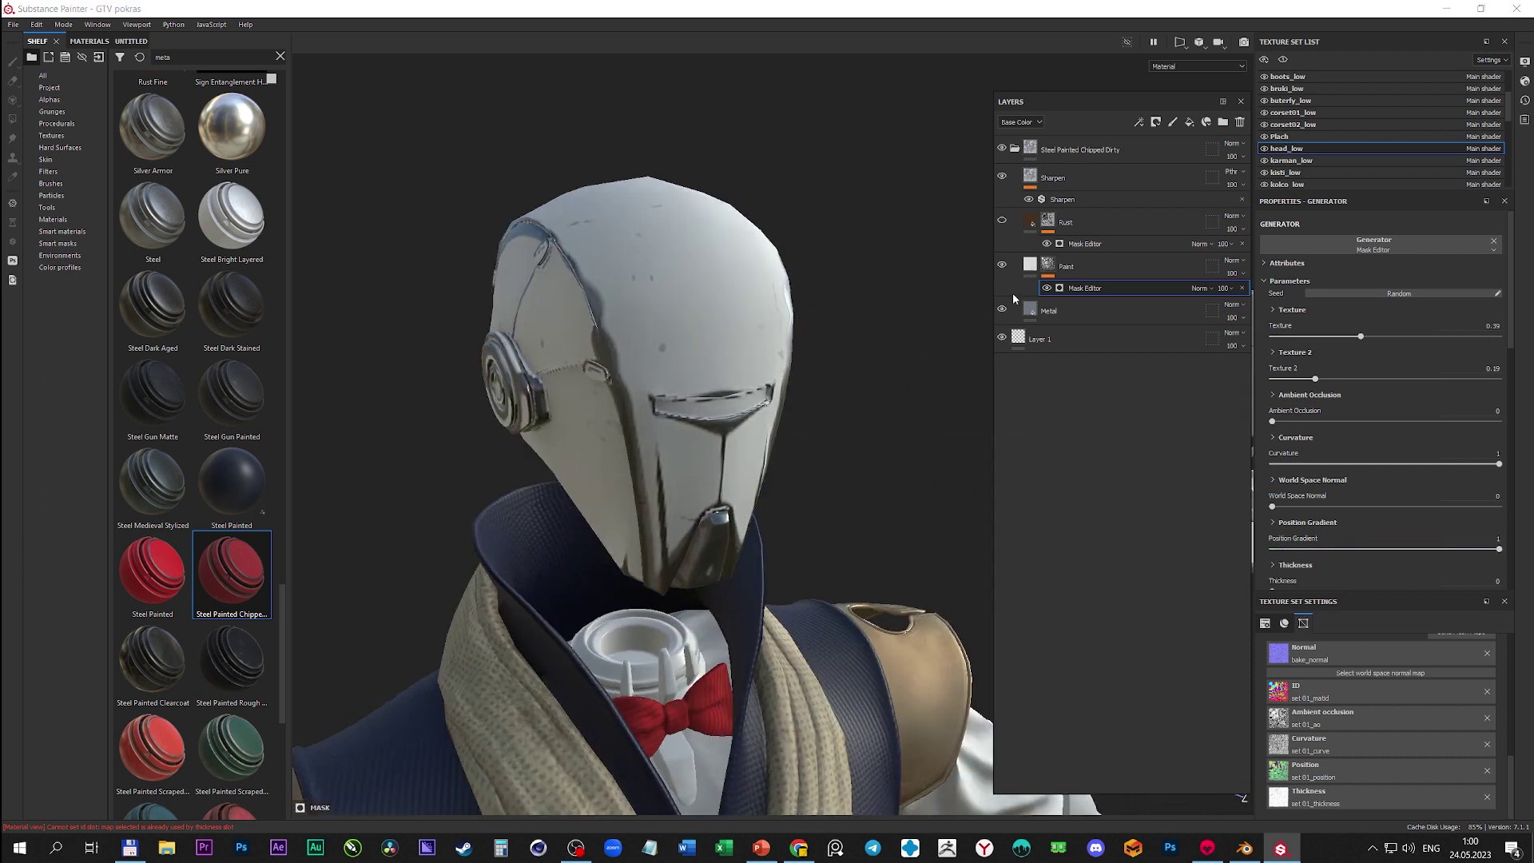
left_click(1001, 221)
left_click_drag(1231, 229, 1237, 253)
left_click(1013, 314)
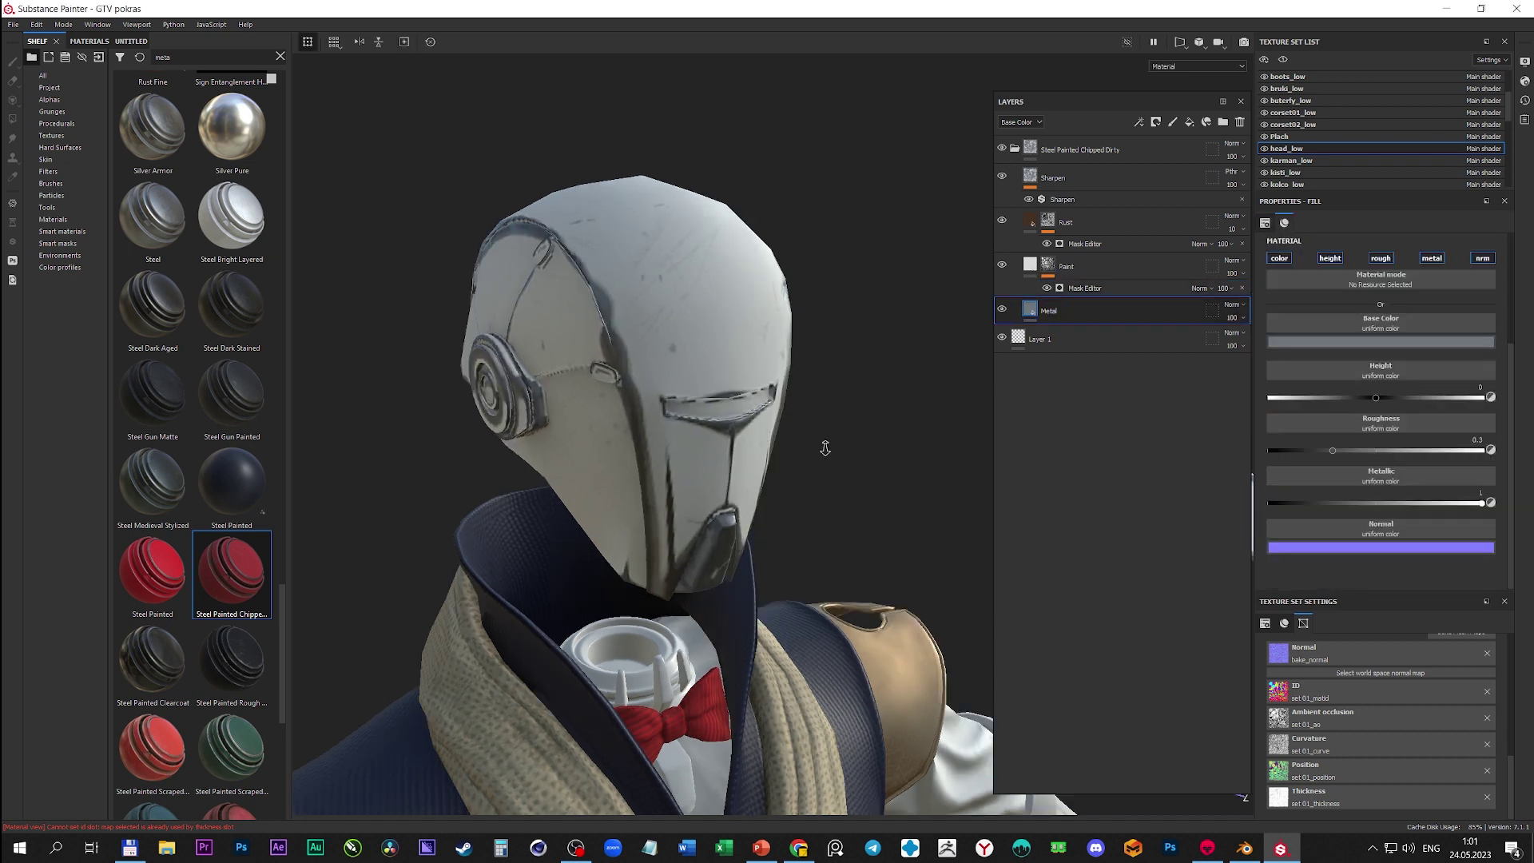
- Add a new fill layer above the Steel Painted Chipped Dirty layer
left_click_drag(822, 445, 727, 415, "alt")
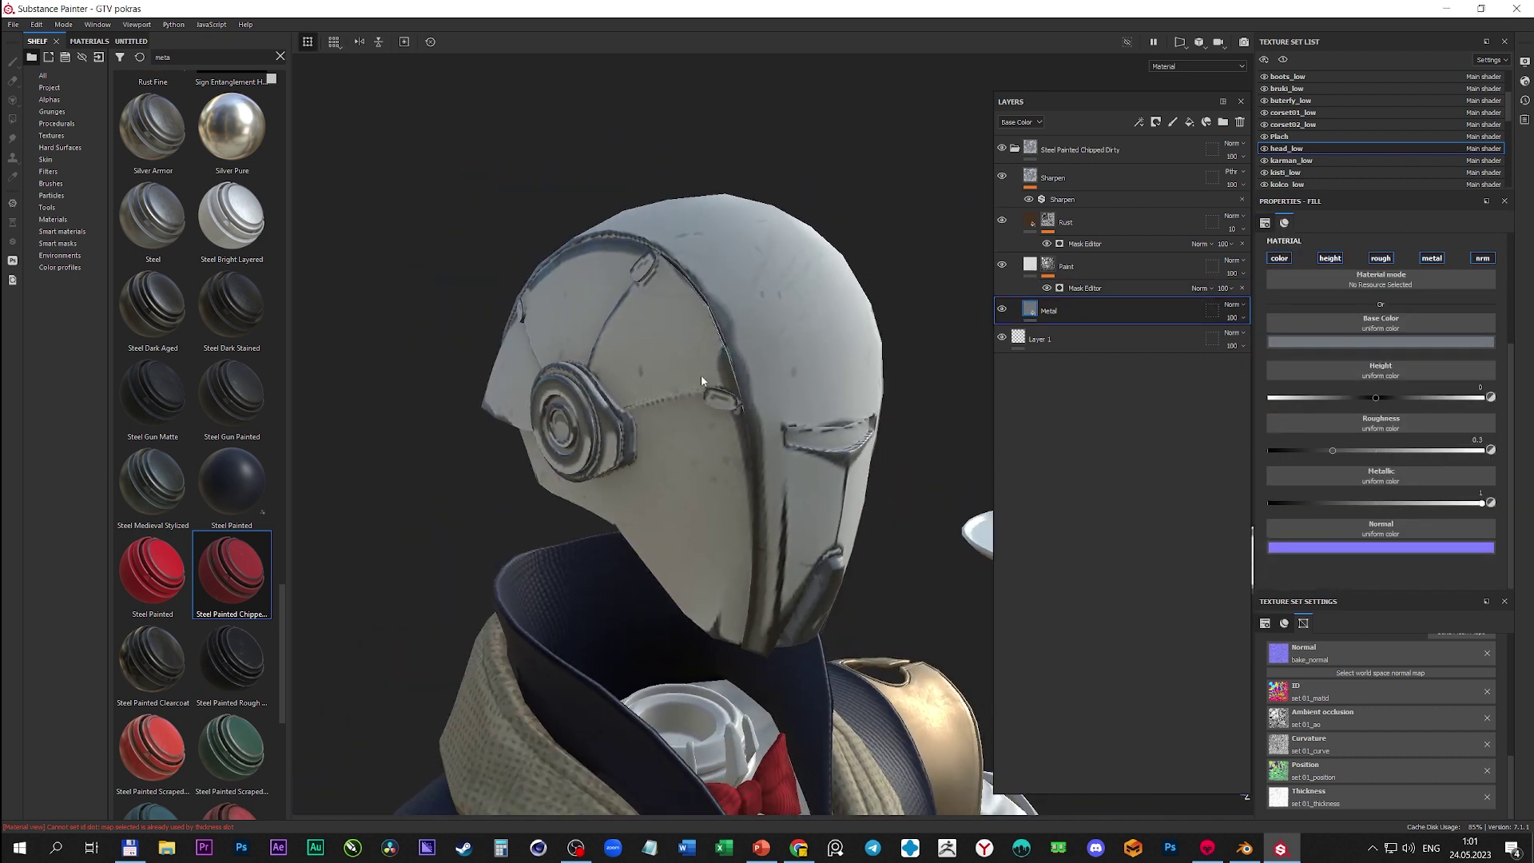
left_click(1091, 152)
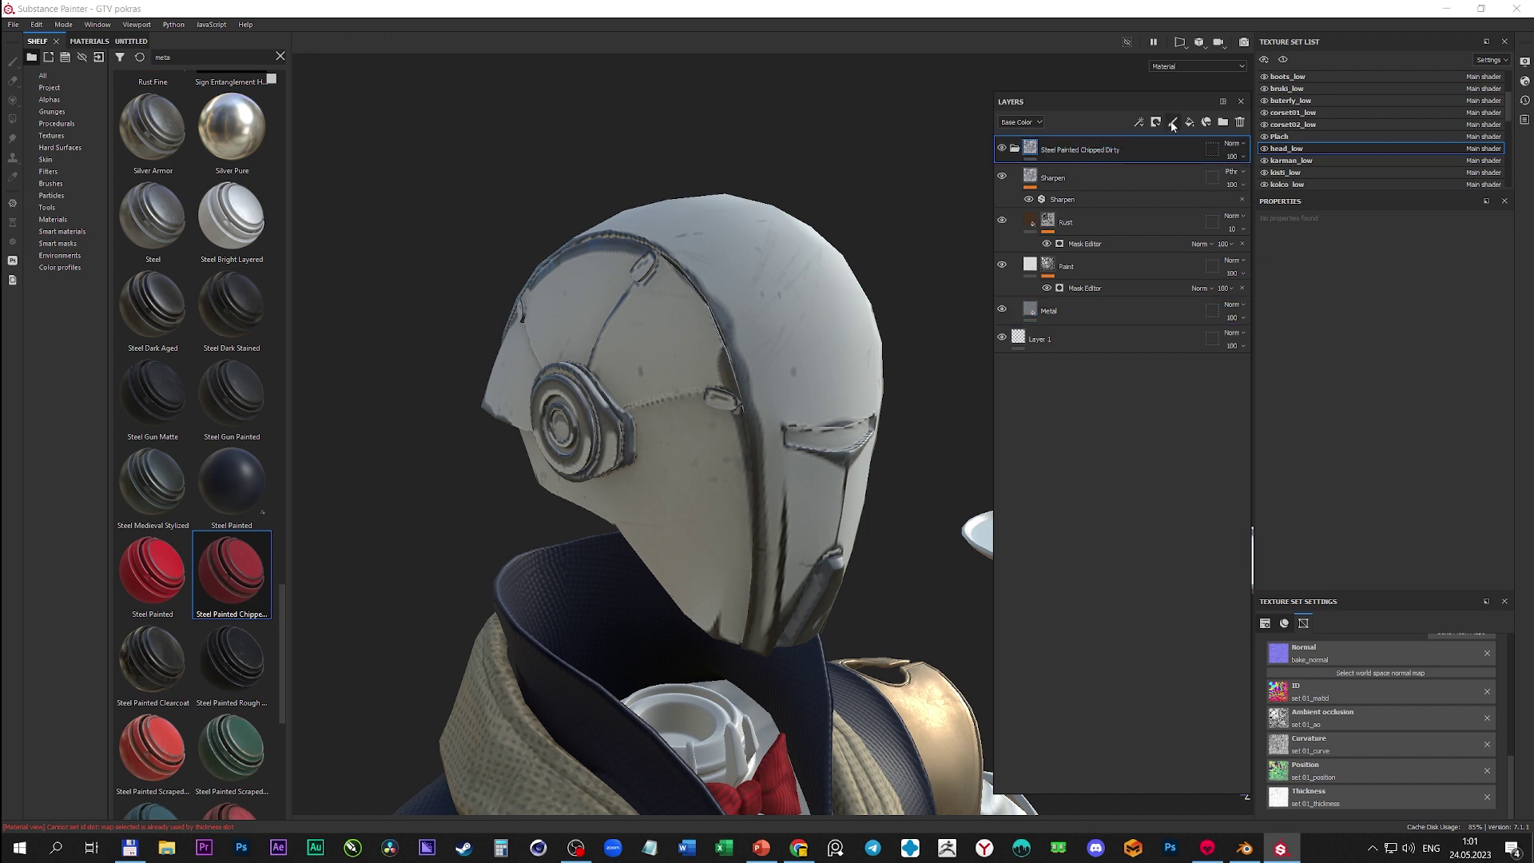
left_click(1188, 124)
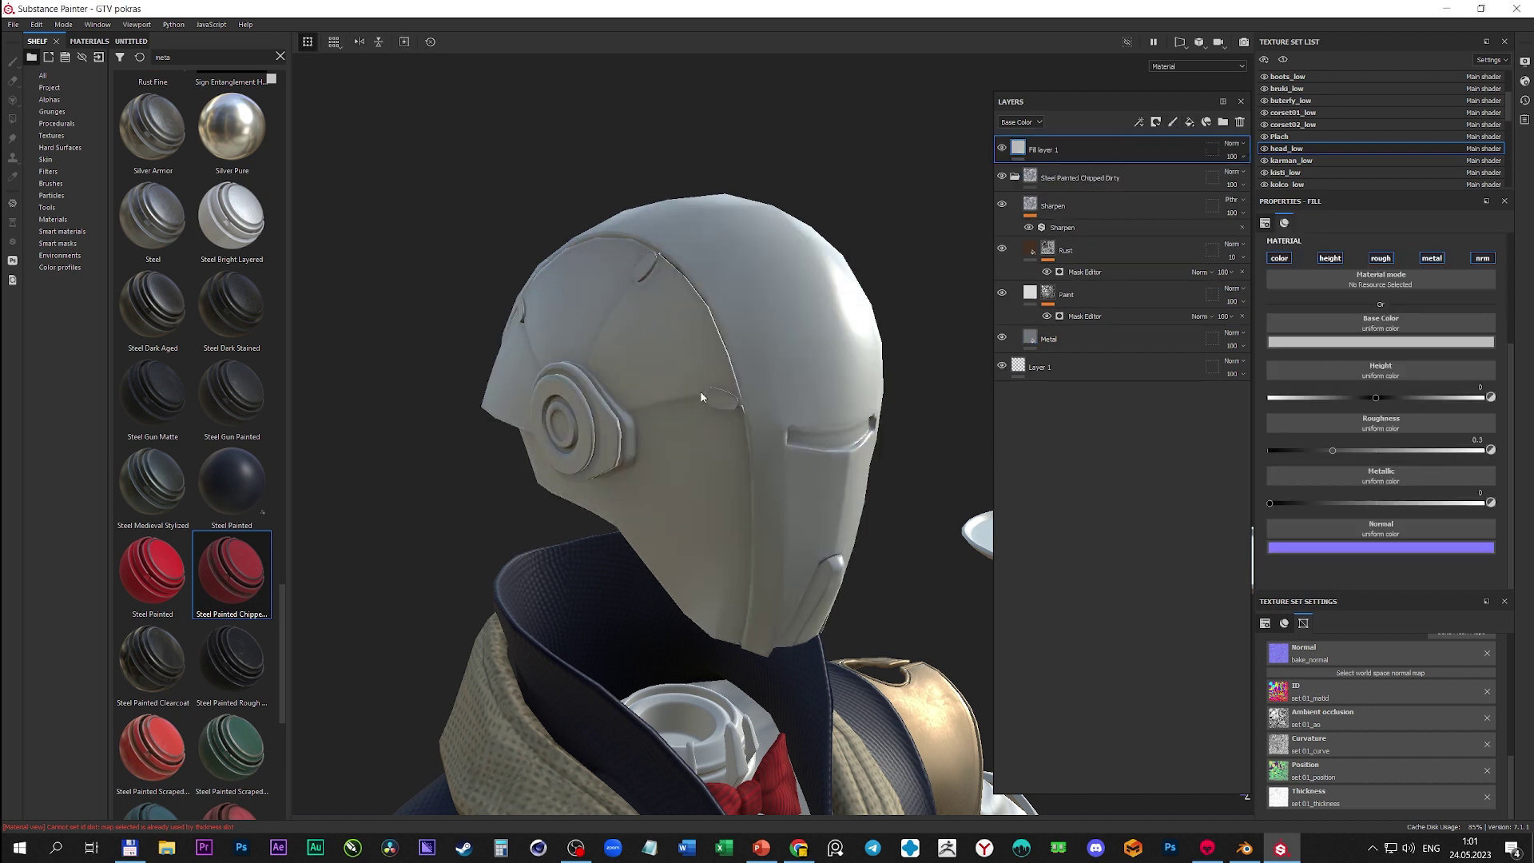
- Make Fill layer 1 yellow, give it a black mask, and set Multiply blending
left_click(1381, 342)
left_click_drag(1448, 468, 1447, 460)
left_click_drag(1406, 395, 1408, 390)
right_click(1046, 152)
left_click(1090, 160)
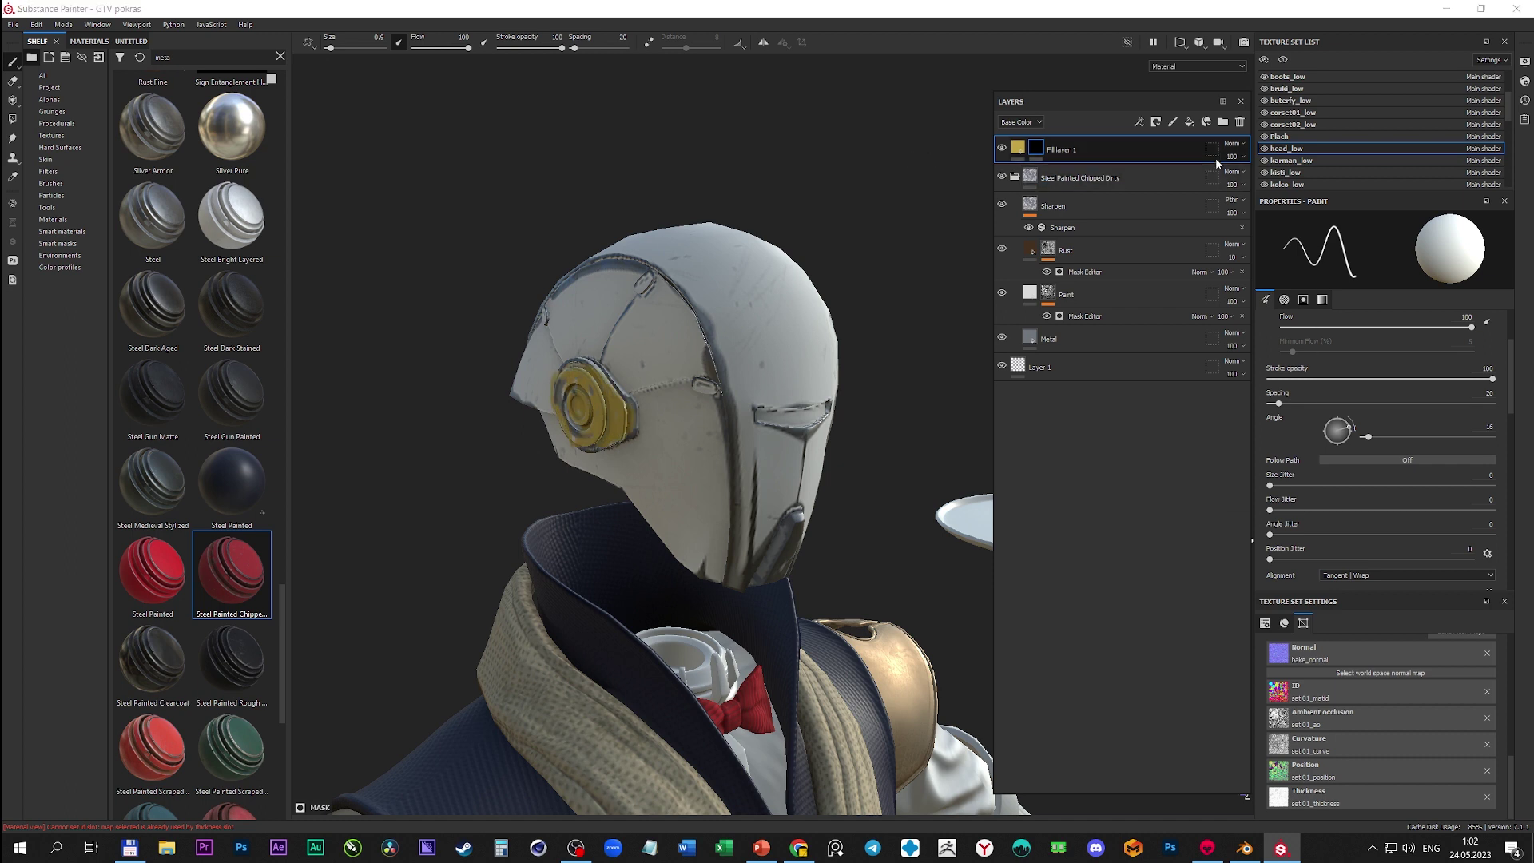
left_click(1231, 144)
left_click(1246, 192)
- Zoom in on the helmet's side disc, then orbit out to view head, collar and tray
mouse_move(607, 415)
left_mouse_down("alt")
mouse_move(577, 329)
mouse_move(489, 387)
left_mouse_up("alt")
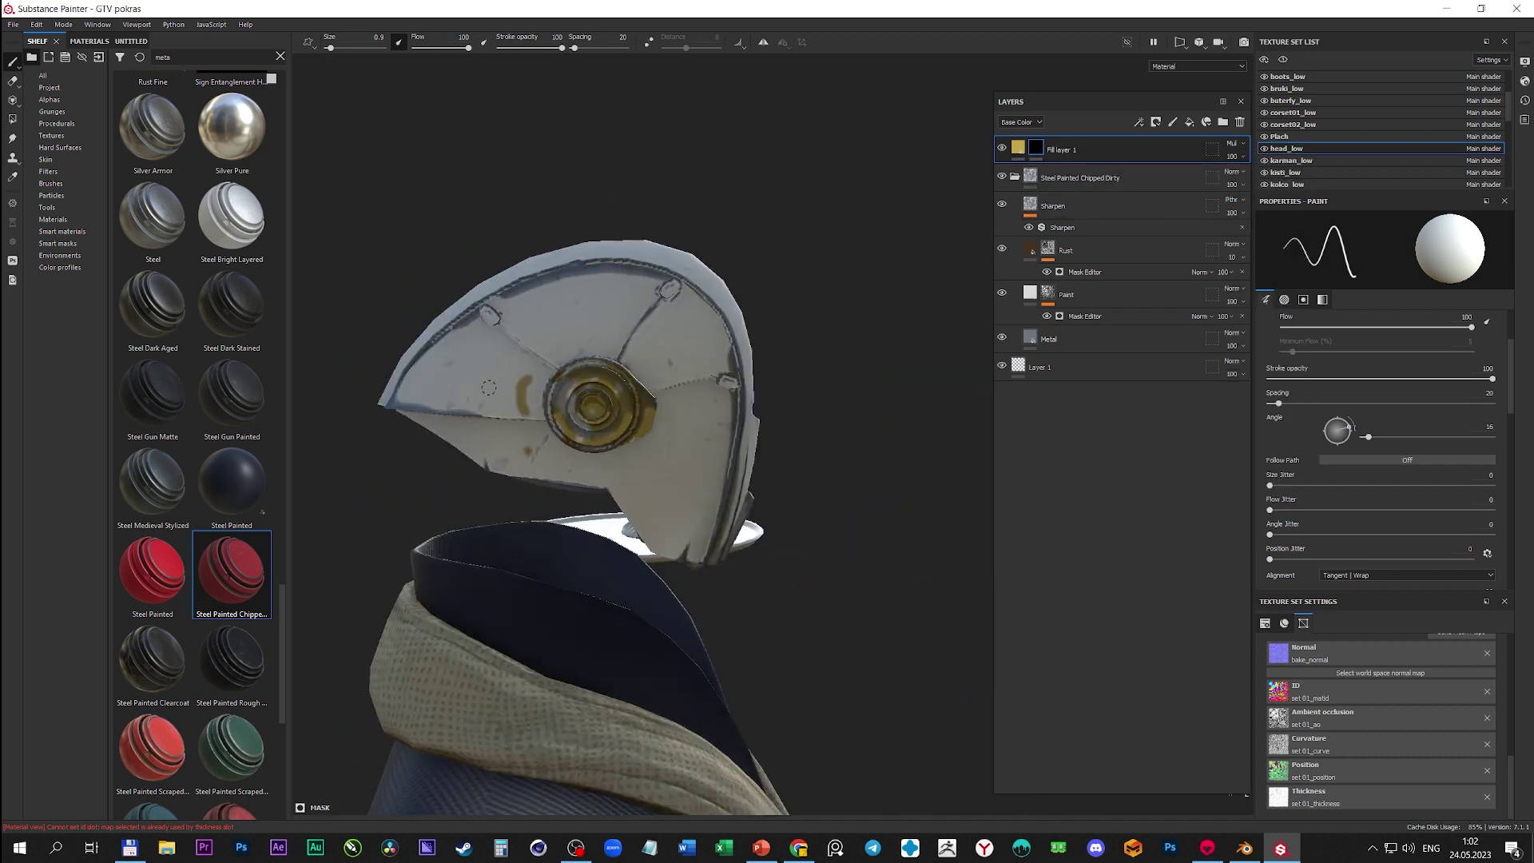
right_click_drag(837, 414, 653, 585, "alt")
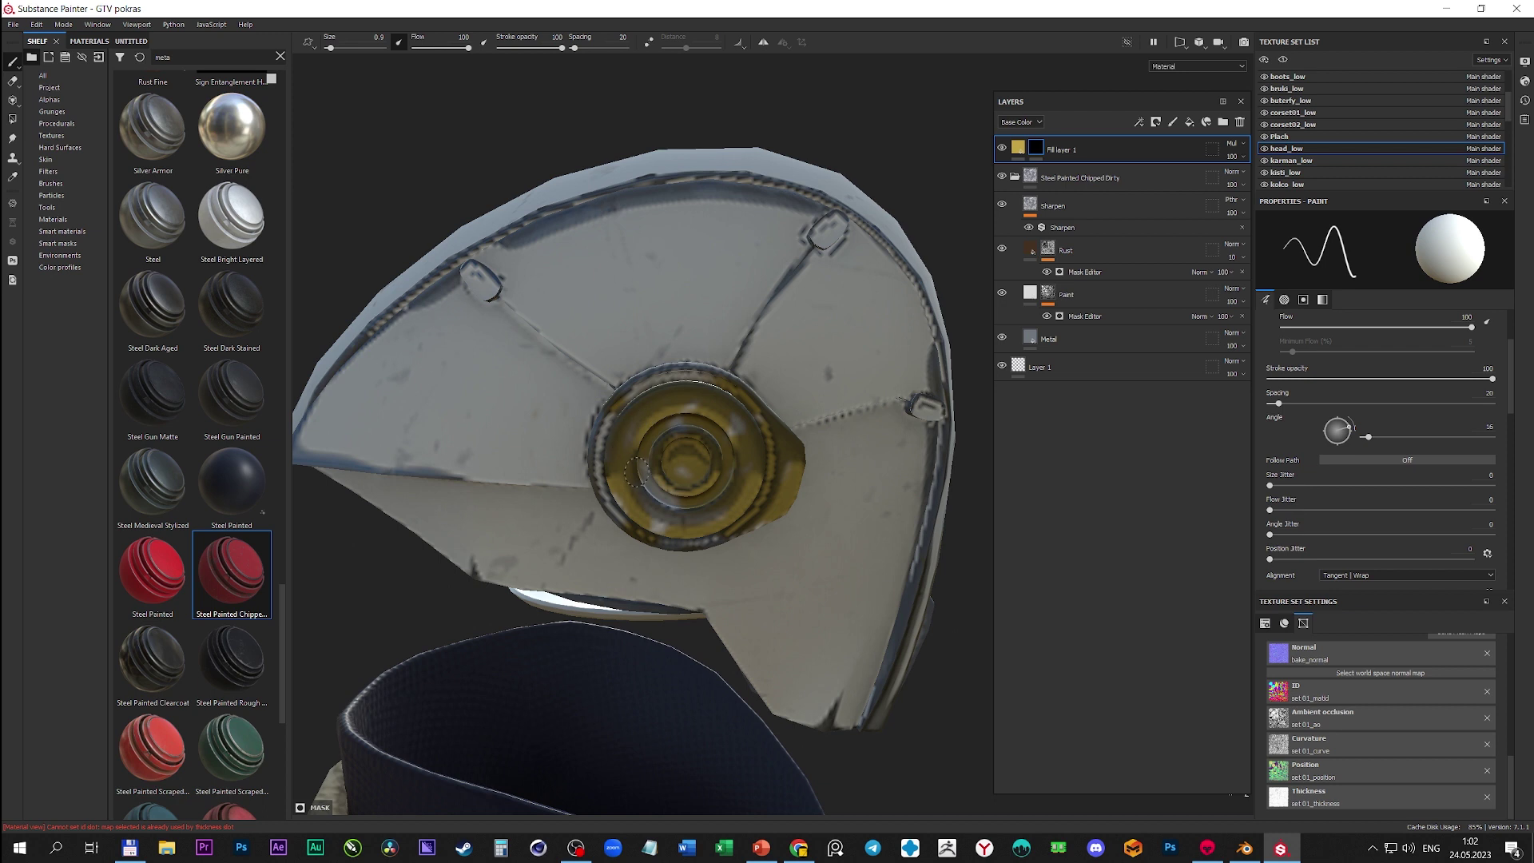
mouse_move(683, 477)
left_mouse_down("alt")
mouse_move(596, 415)
mouse_move(671, 383)
mouse_move(723, 519)
left_mouse_up("alt")
scroll(719, 423, "down", 3)
mouse_move(719, 423)
left_mouse_down("alt")
mouse_move(656, 462)
mouse_move(890, 288)
left_mouse_up("alt")
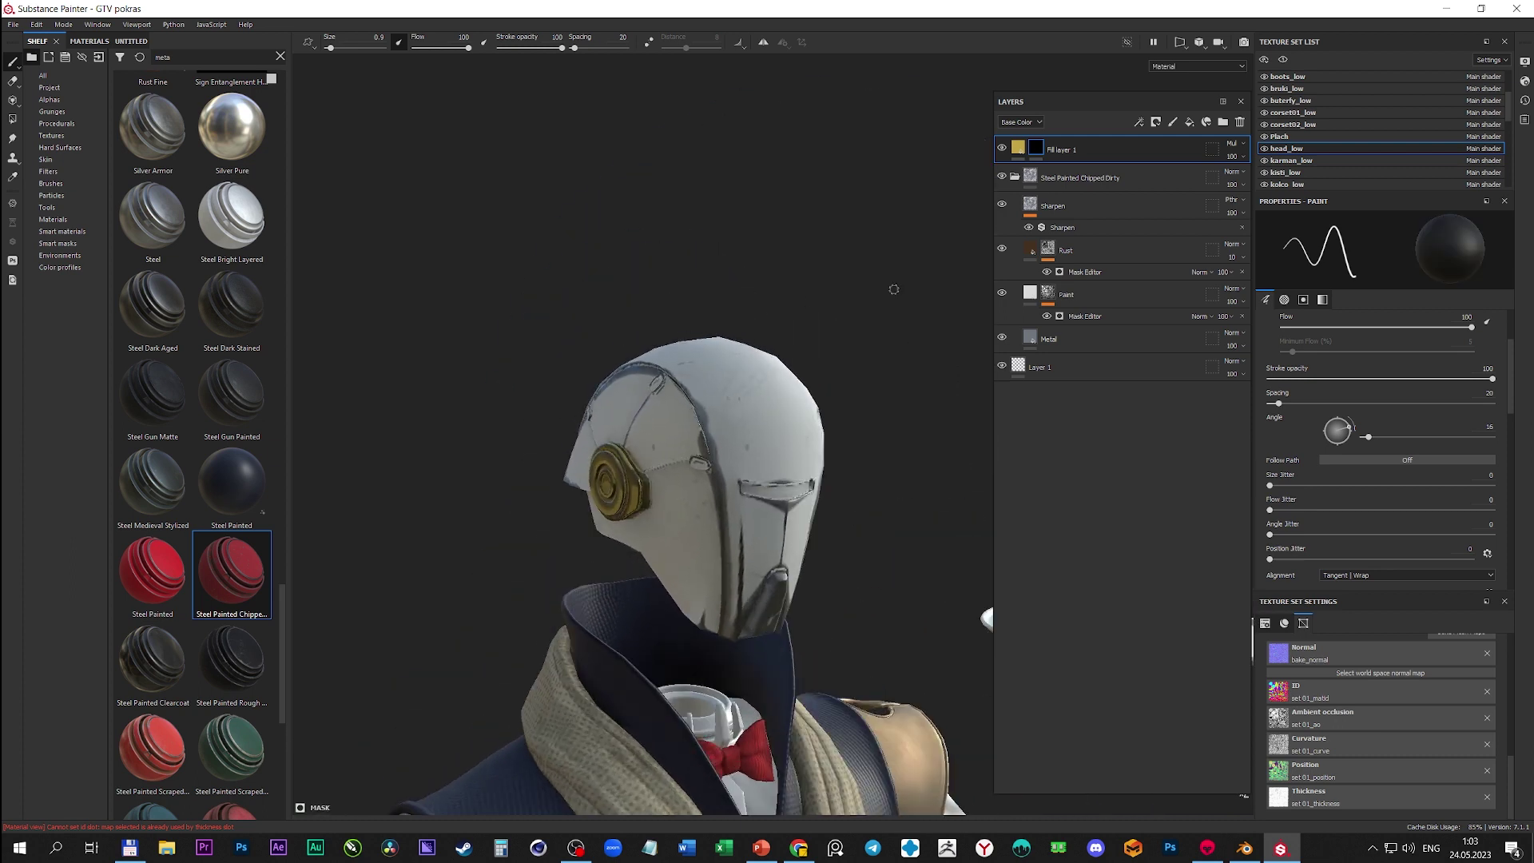
mouse_move(759, 416)
left_mouse_down("alt")
mouse_move(703, 448)
mouse_move(622, 541)
mouse_move(655, 511)
left_mouse_up("alt")
- Assign set 01 AO, curvature, position and ID maps to the sholder_low texture set
scroll(1287, 159, "up", 2)
scroll(1288, 159, "down", 4)
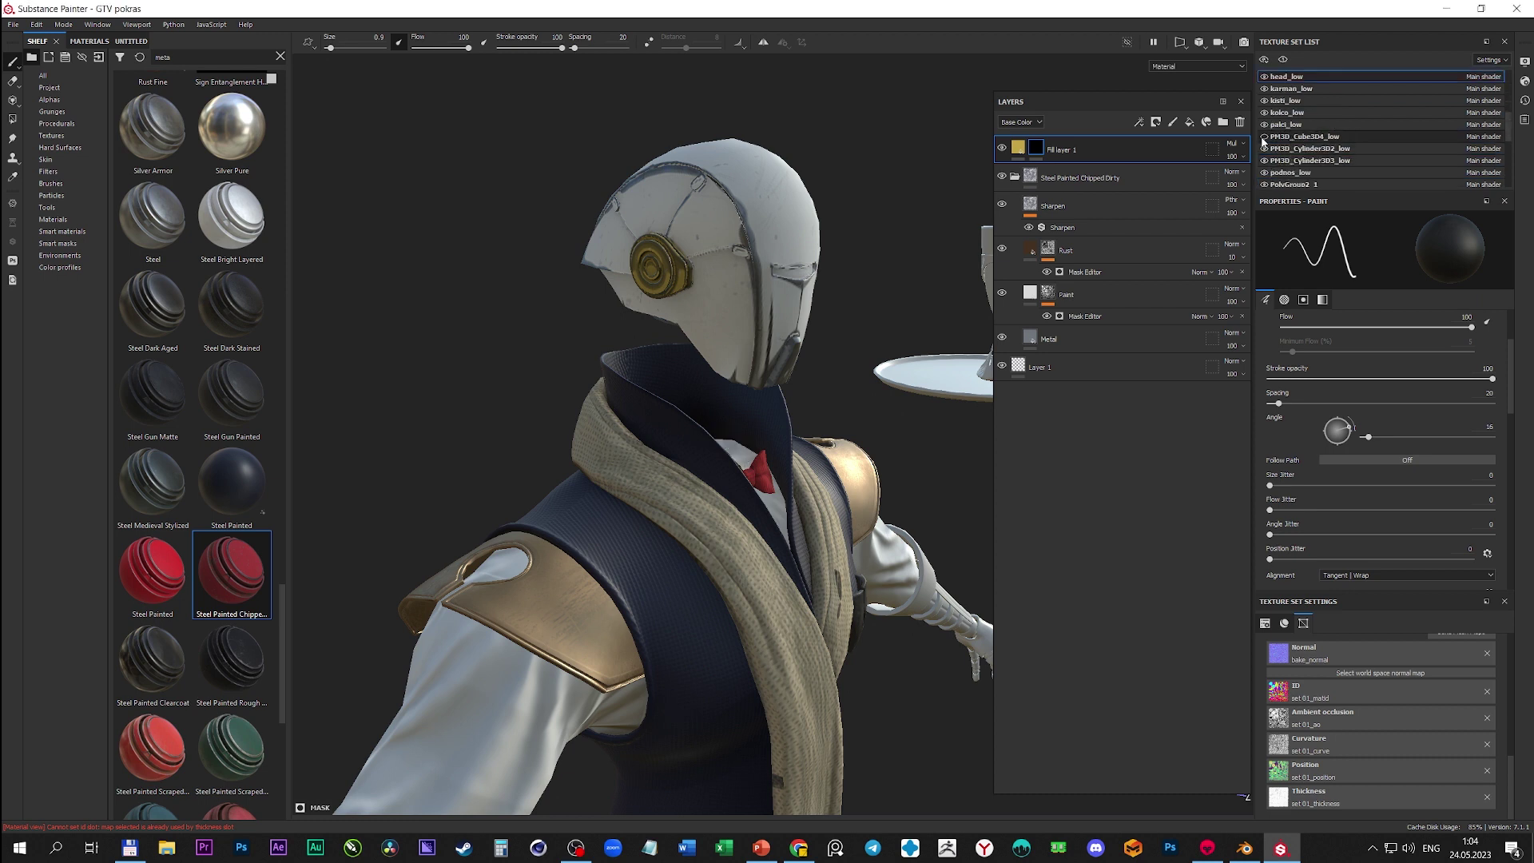
scroll(1298, 162, "up", 2)
scroll(1294, 164, "up", 2)
scroll(1286, 172, "up", 2)
scroll(1274, 182, "up", 2)
scroll(1282, 178, "down", 3)
scroll(1306, 168, "down", 3)
scroll(1326, 160, "down", 3)
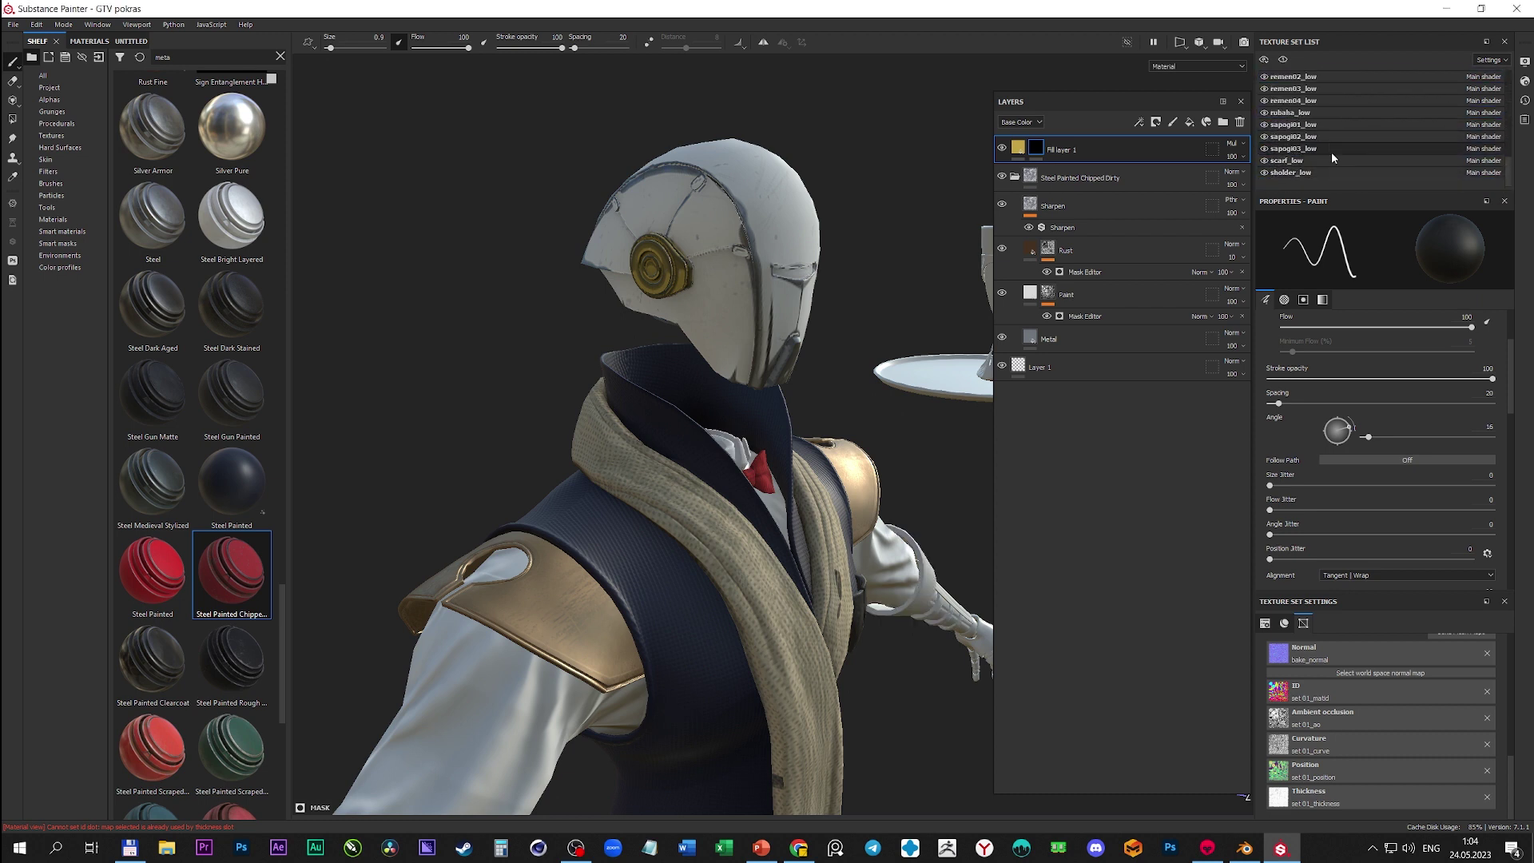
left_click(1290, 172)
left_click(73, 87)
left_click_drag(1371, 727, 1376, 726)
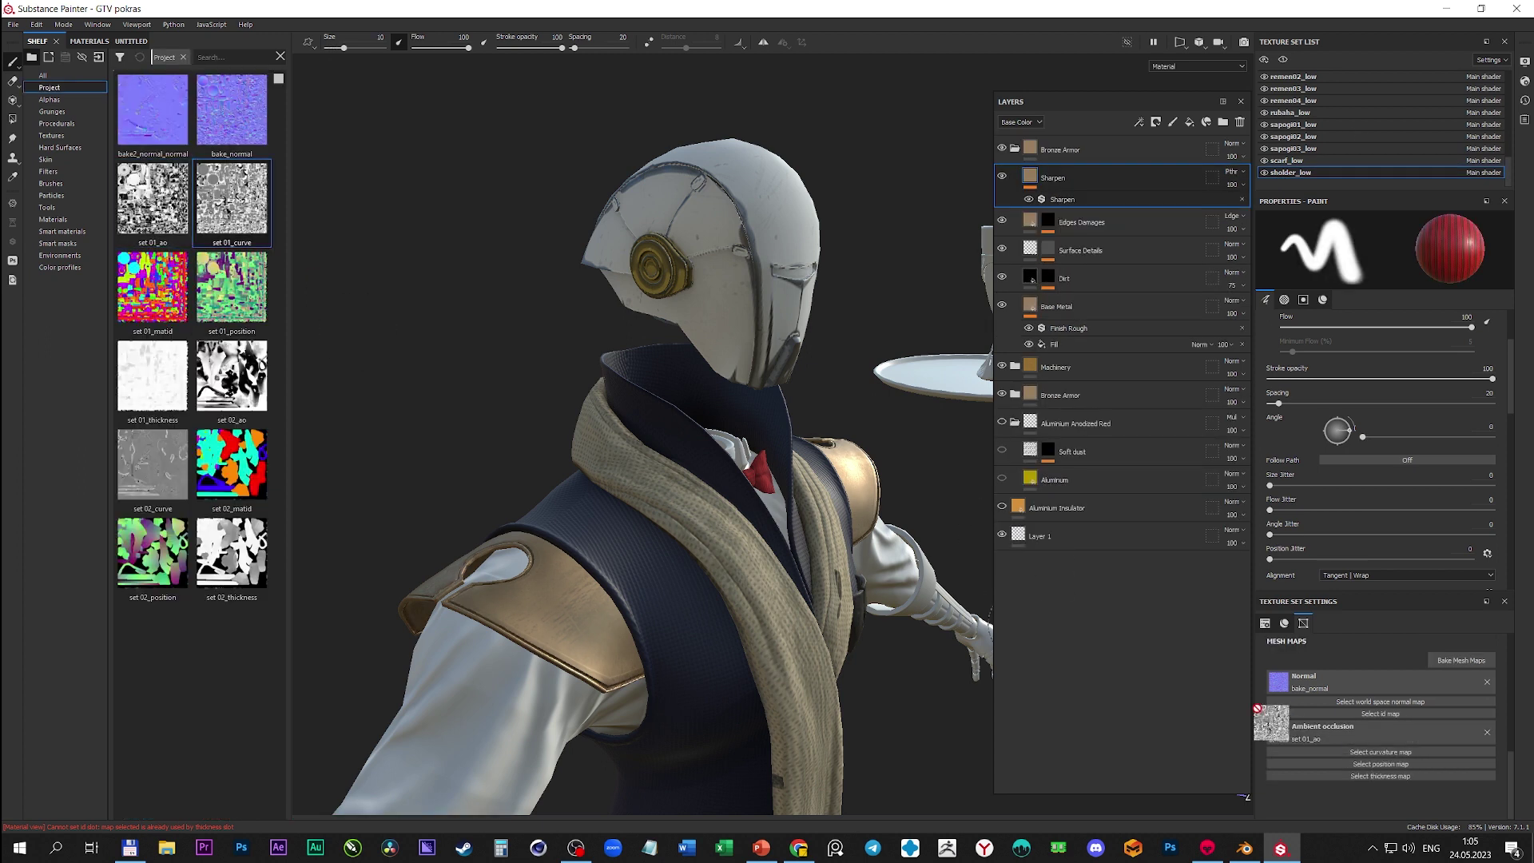
left_click_drag(232, 199, 1379, 755)
left_click_drag(232, 288, 1379, 782)
left_click_drag(152, 287, 1380, 713)
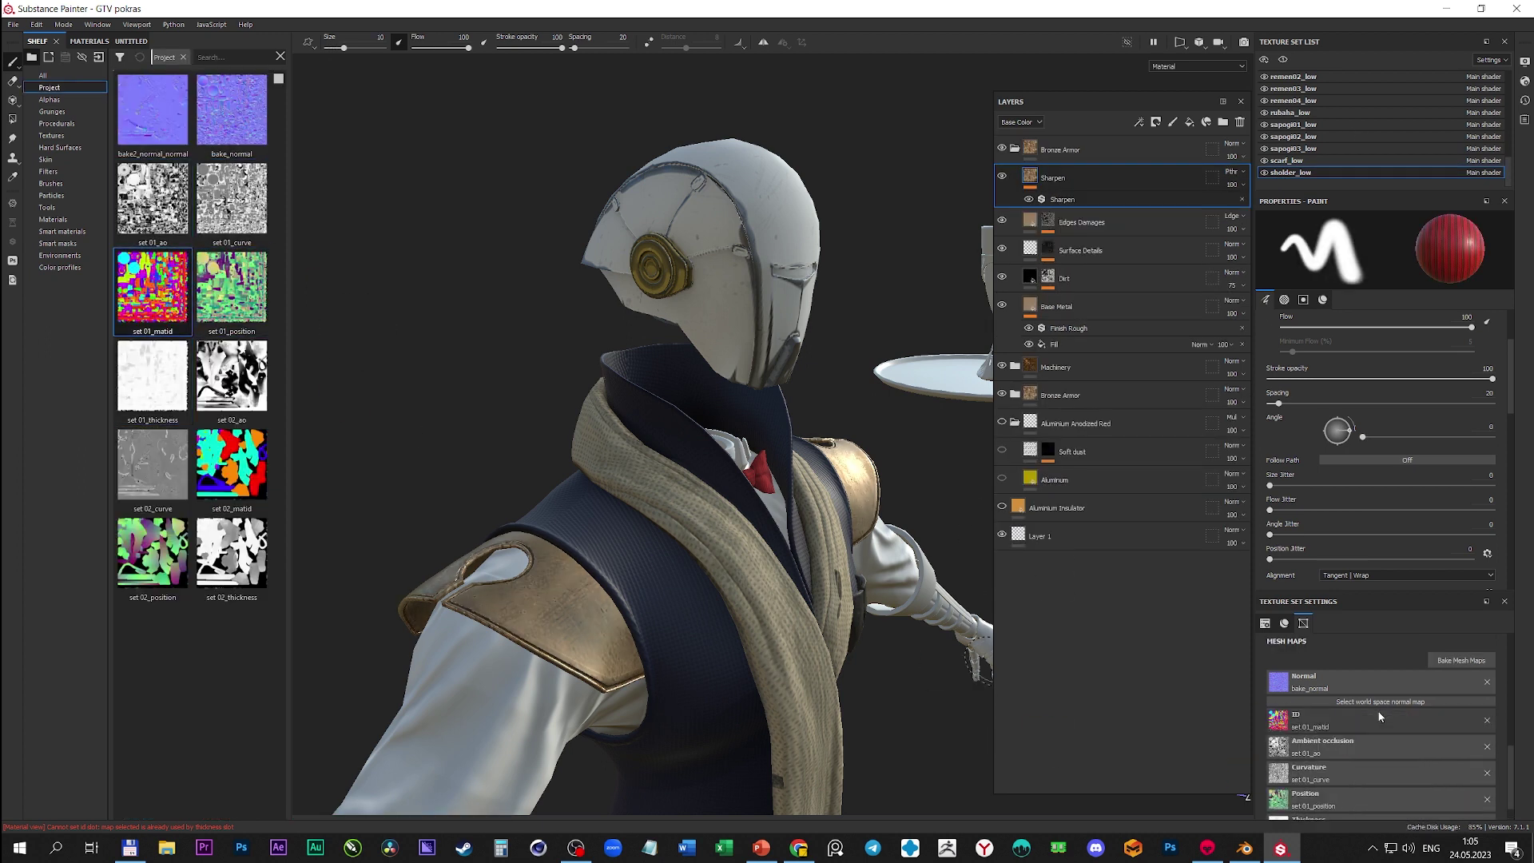
- Paste the Bronze Armor folder into the arm04_low and PM3D_Cylinder3D3_low texture sets
scroll(583, 551, "down", 3)
left_click_drag(565, 469, 719, 479, "alt")
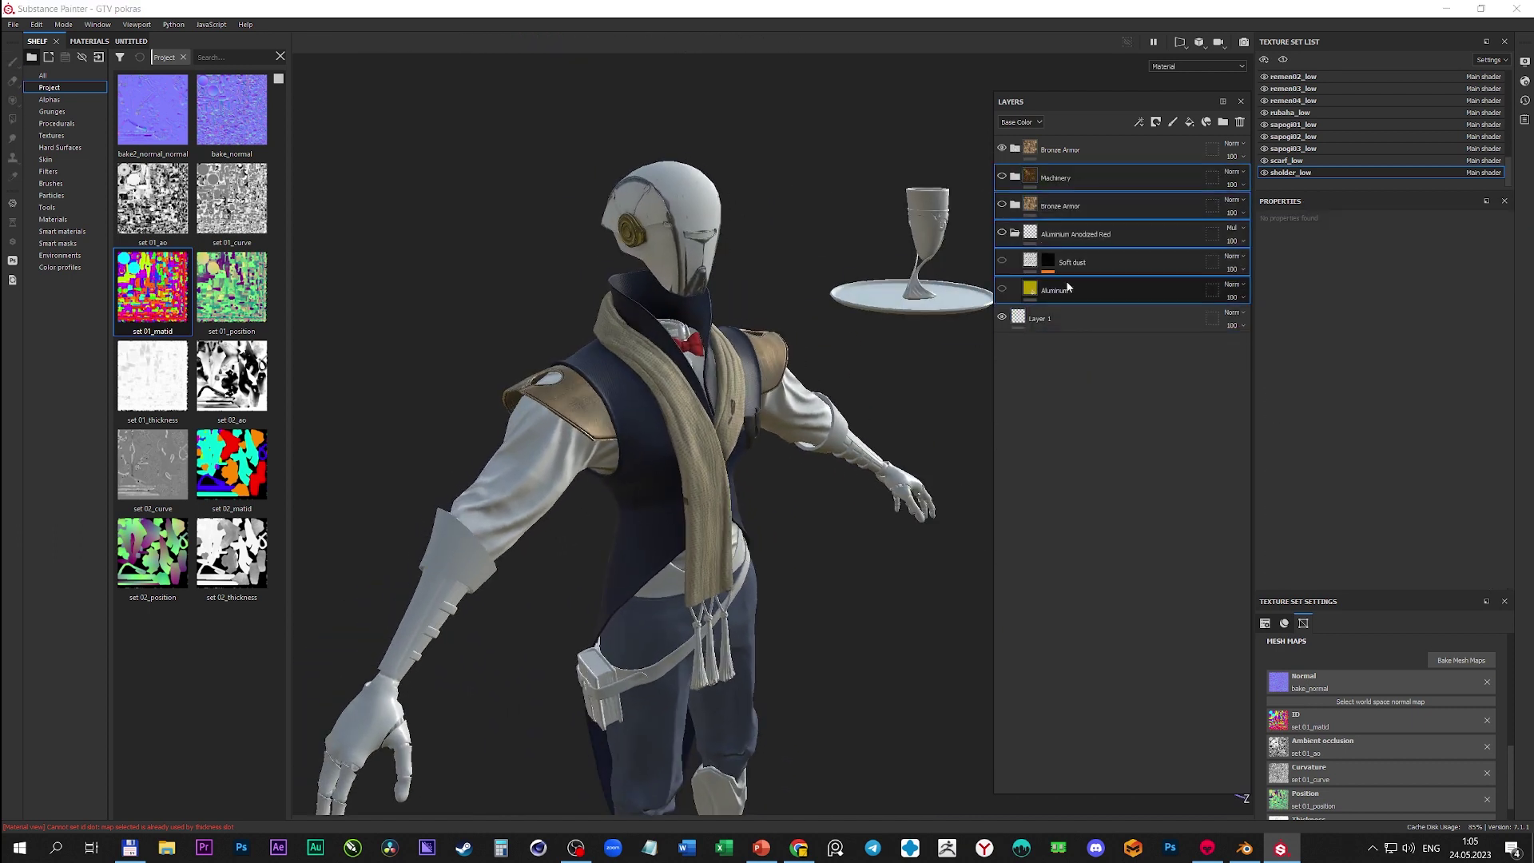
left_click(1015, 150)
scroll(1300, 148, "up", 3)
scroll(1300, 132, "up", 5)
scroll(1282, 112, "up", 5)
scroll(1268, 96, "up", 3)
left_click(1265, 89)
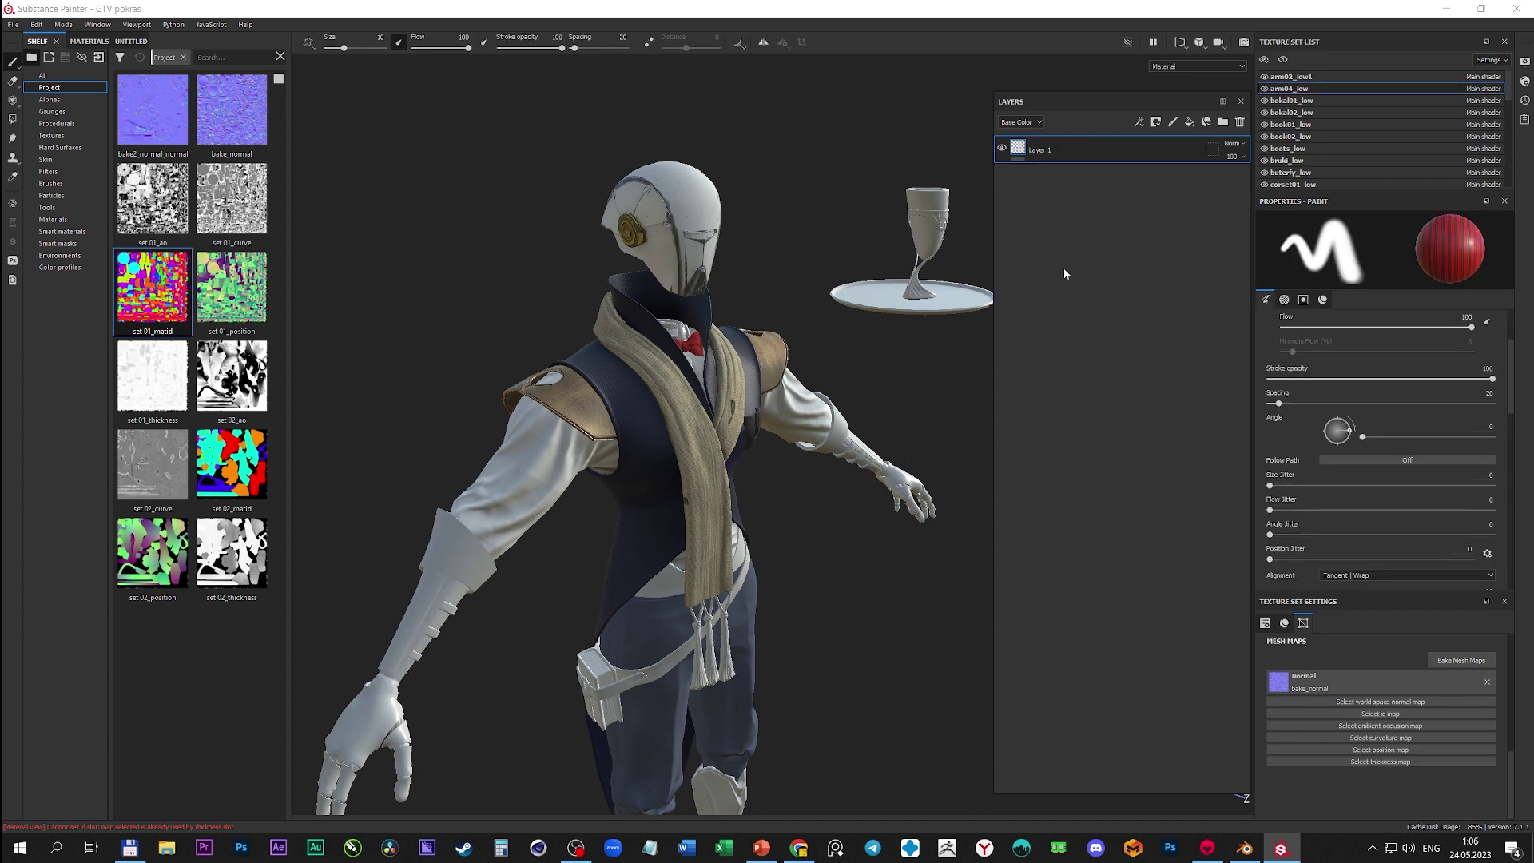
key("ctrl+v")
scroll(1307, 144, "down", 2)
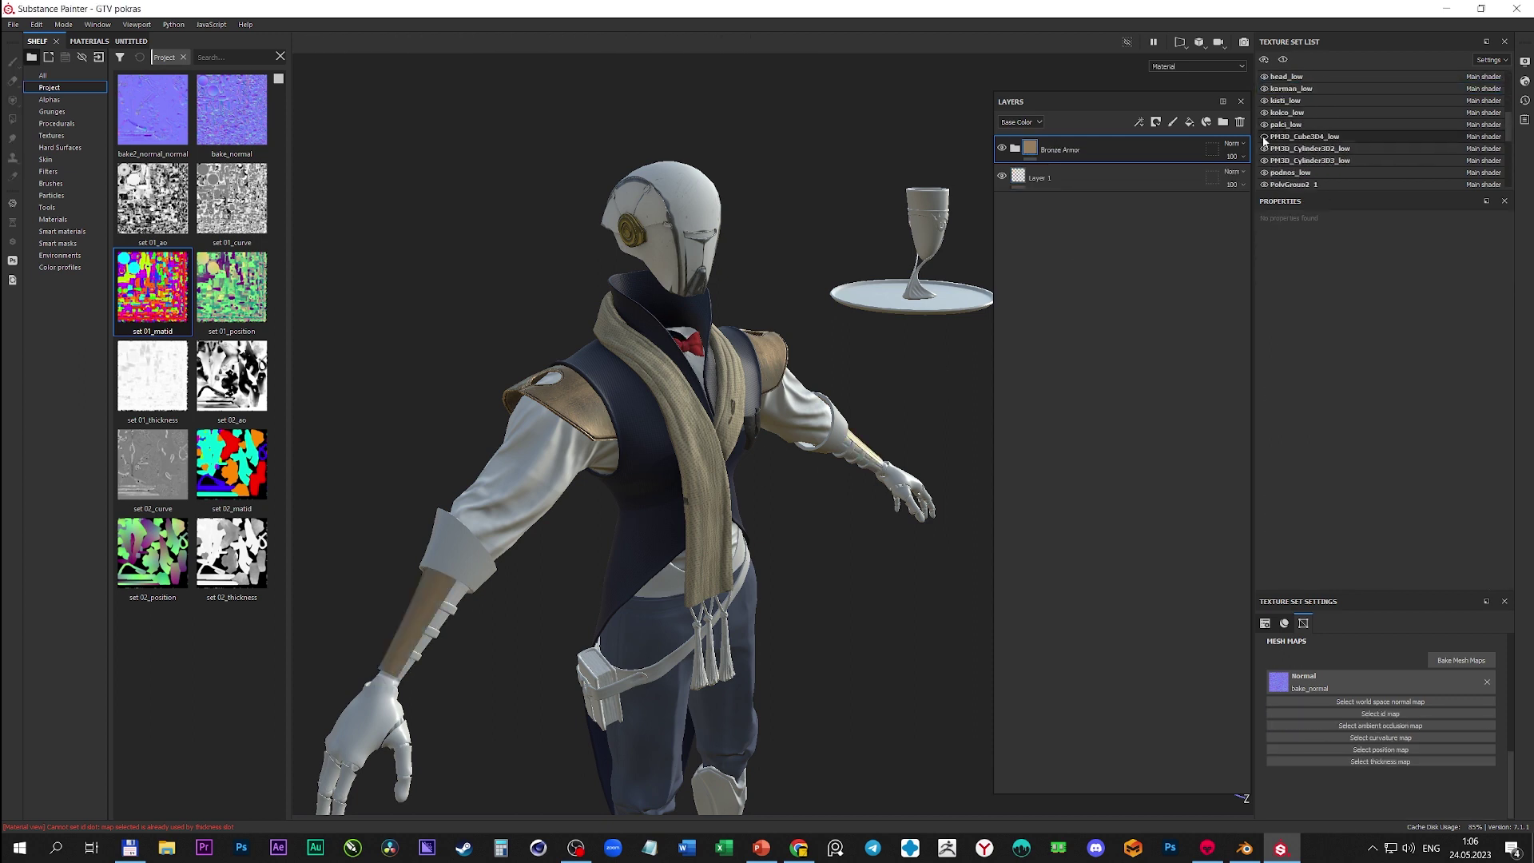
left_click(1301, 161)
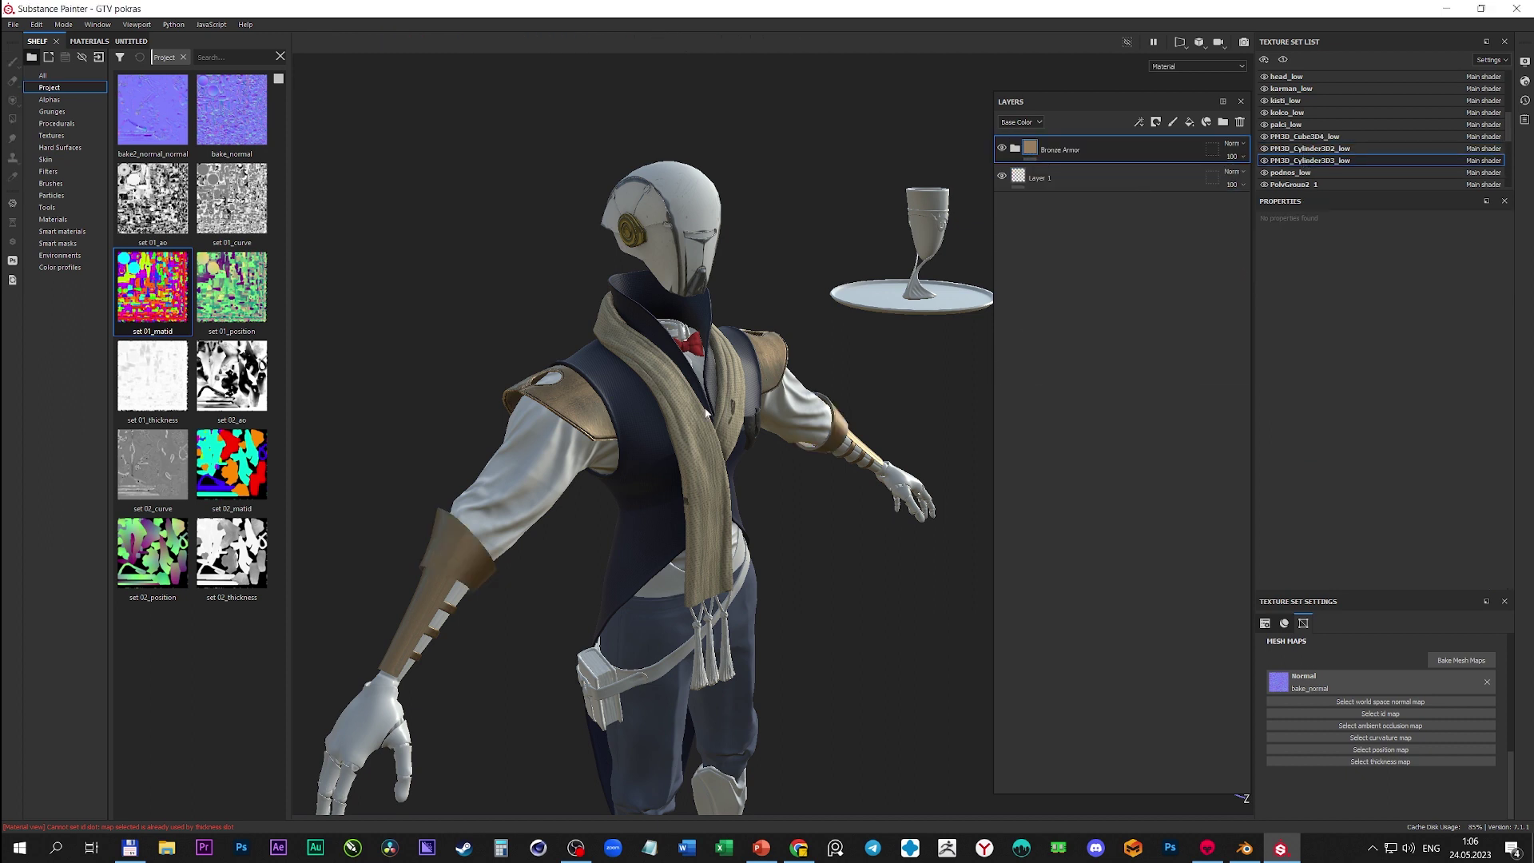
key("ctrl+v")
- Assign set 01 AO and thickness to Cylinder3D3_low, plus AO, curvature and thickness to Cylinder3D2_low
left_click_drag(174, 206, 1379, 725)
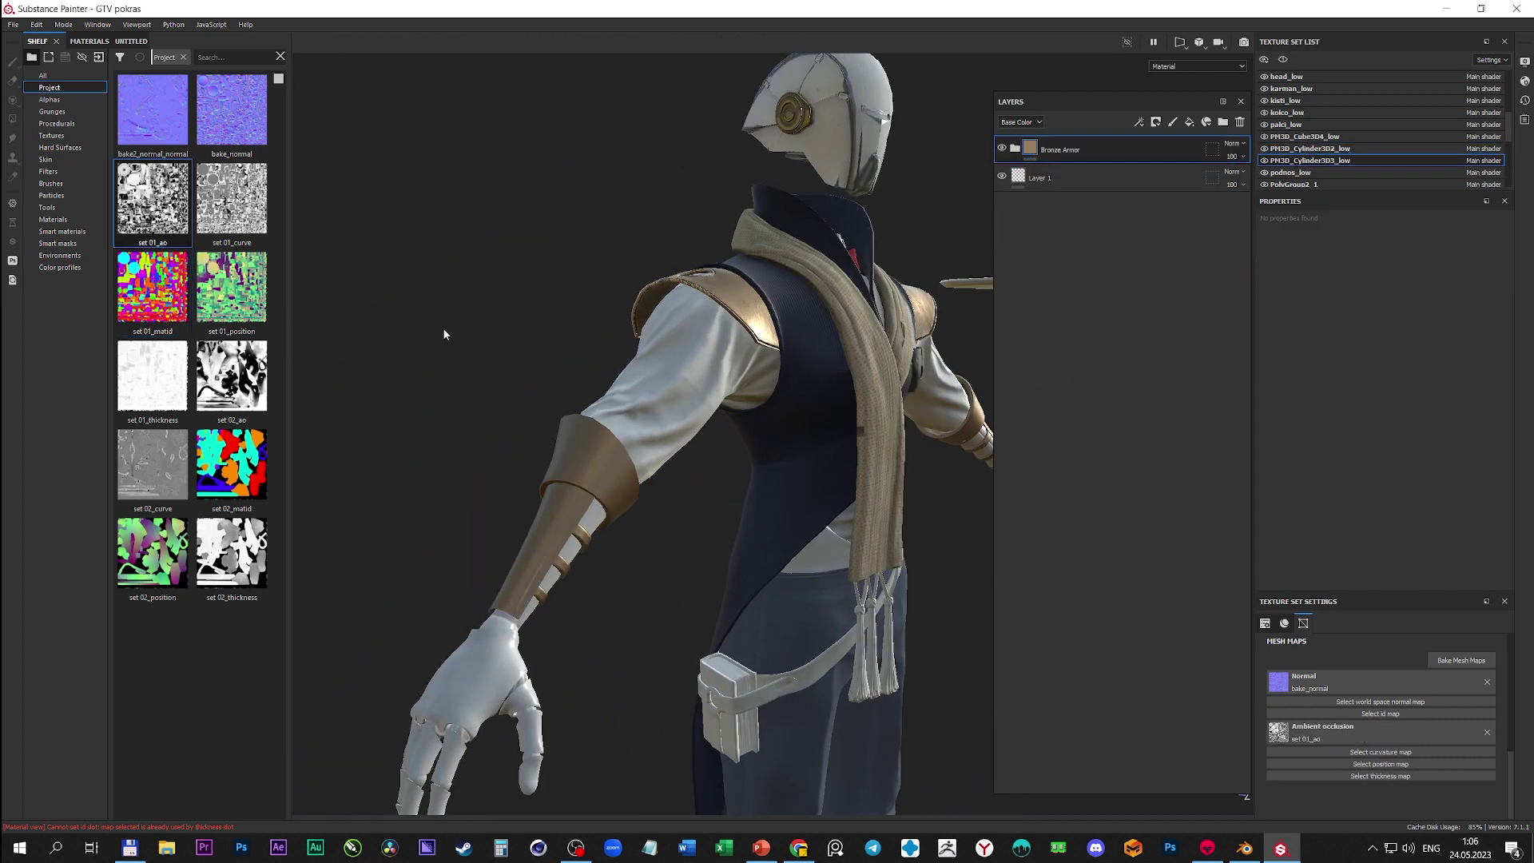
left_click_drag(152, 375, 1380, 790)
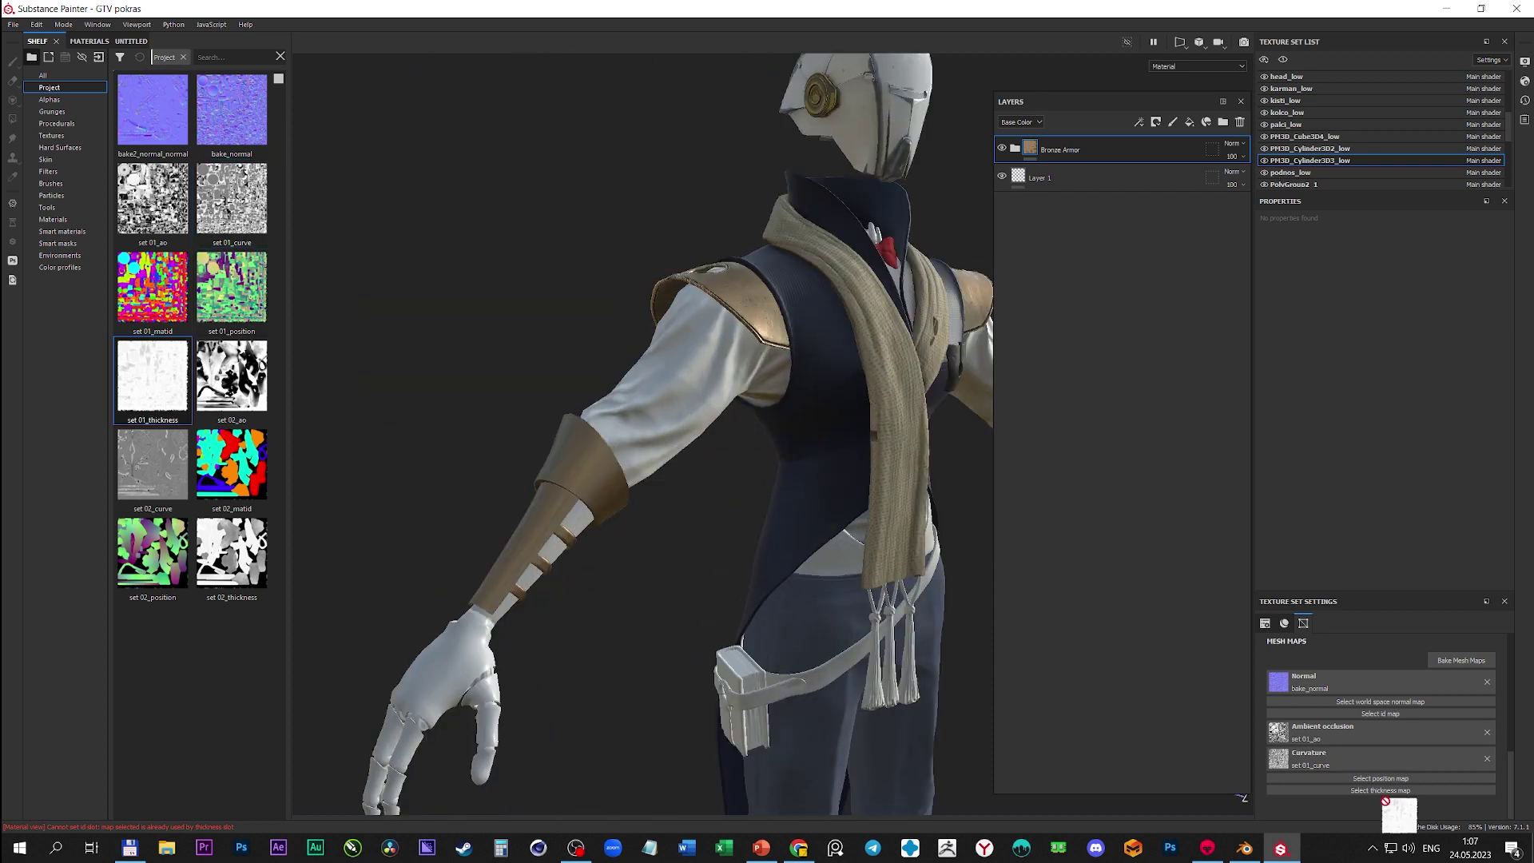
left_click(1272, 150)
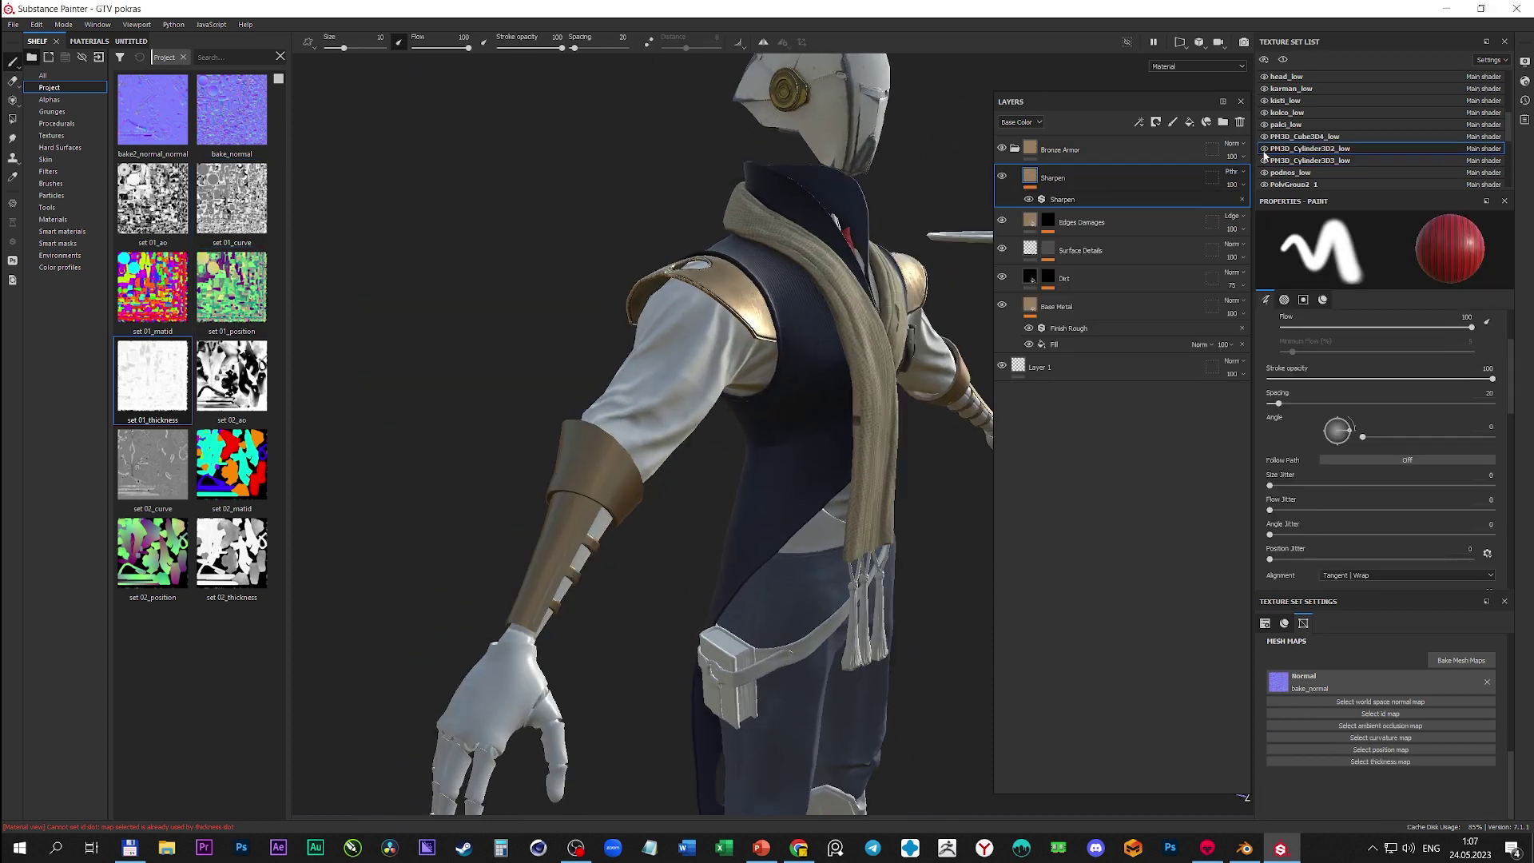
left_click_drag(152, 198, 1380, 725)
left_click_drag(232, 199, 1380, 750)
left_click_drag(152, 376, 1379, 790)
left_click_drag(559, 570, 767, 569, "alt")
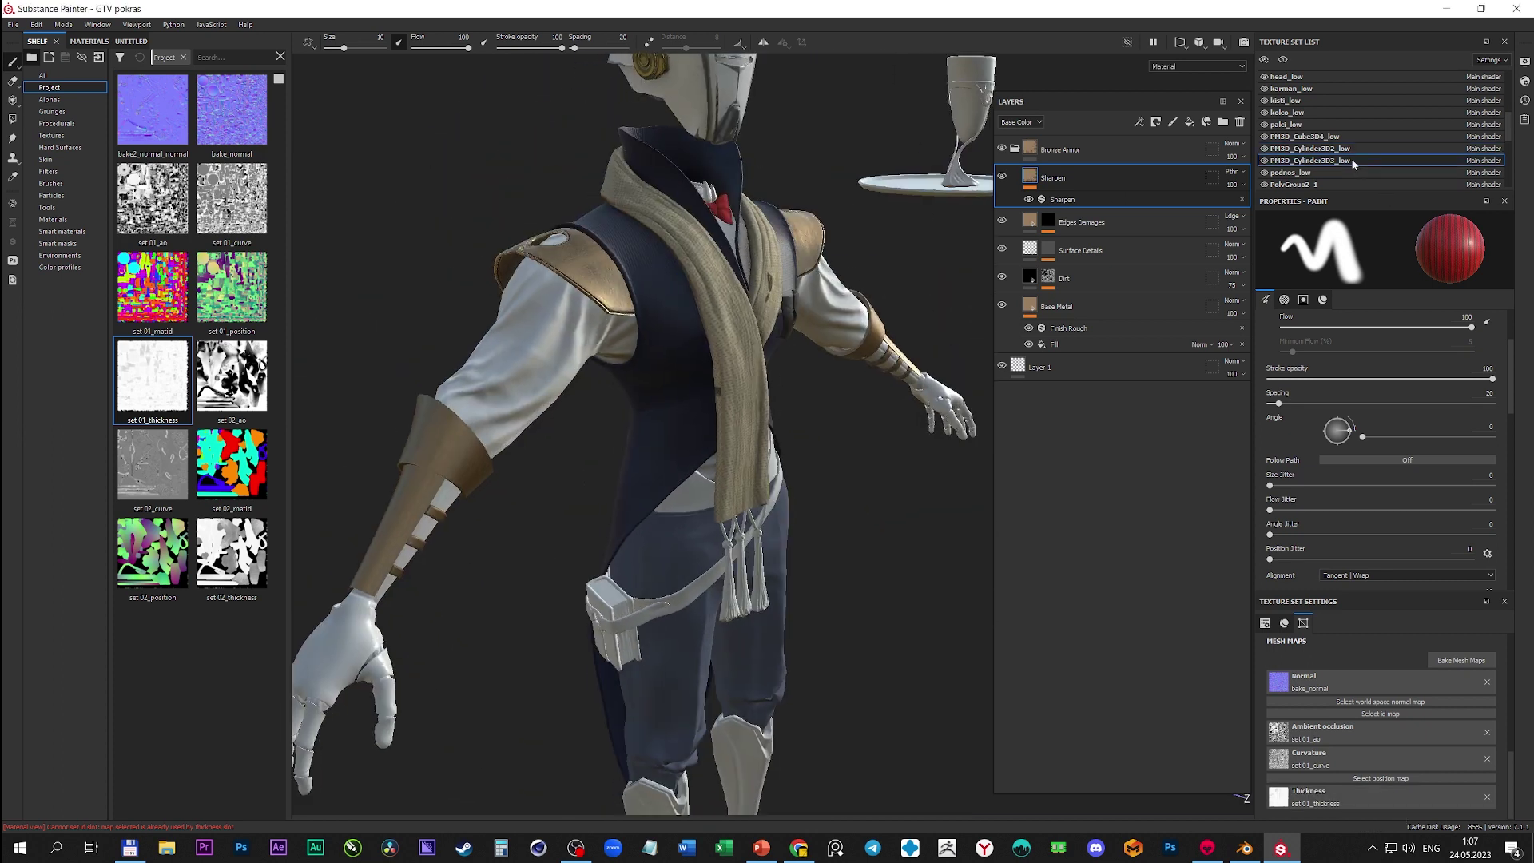
- Lower metallic from 0.89 to 0.16 and Base Metal roughness to about 0.097
scroll(1346, 479, "down", 5)
scroll(1341, 473, "down", 3)
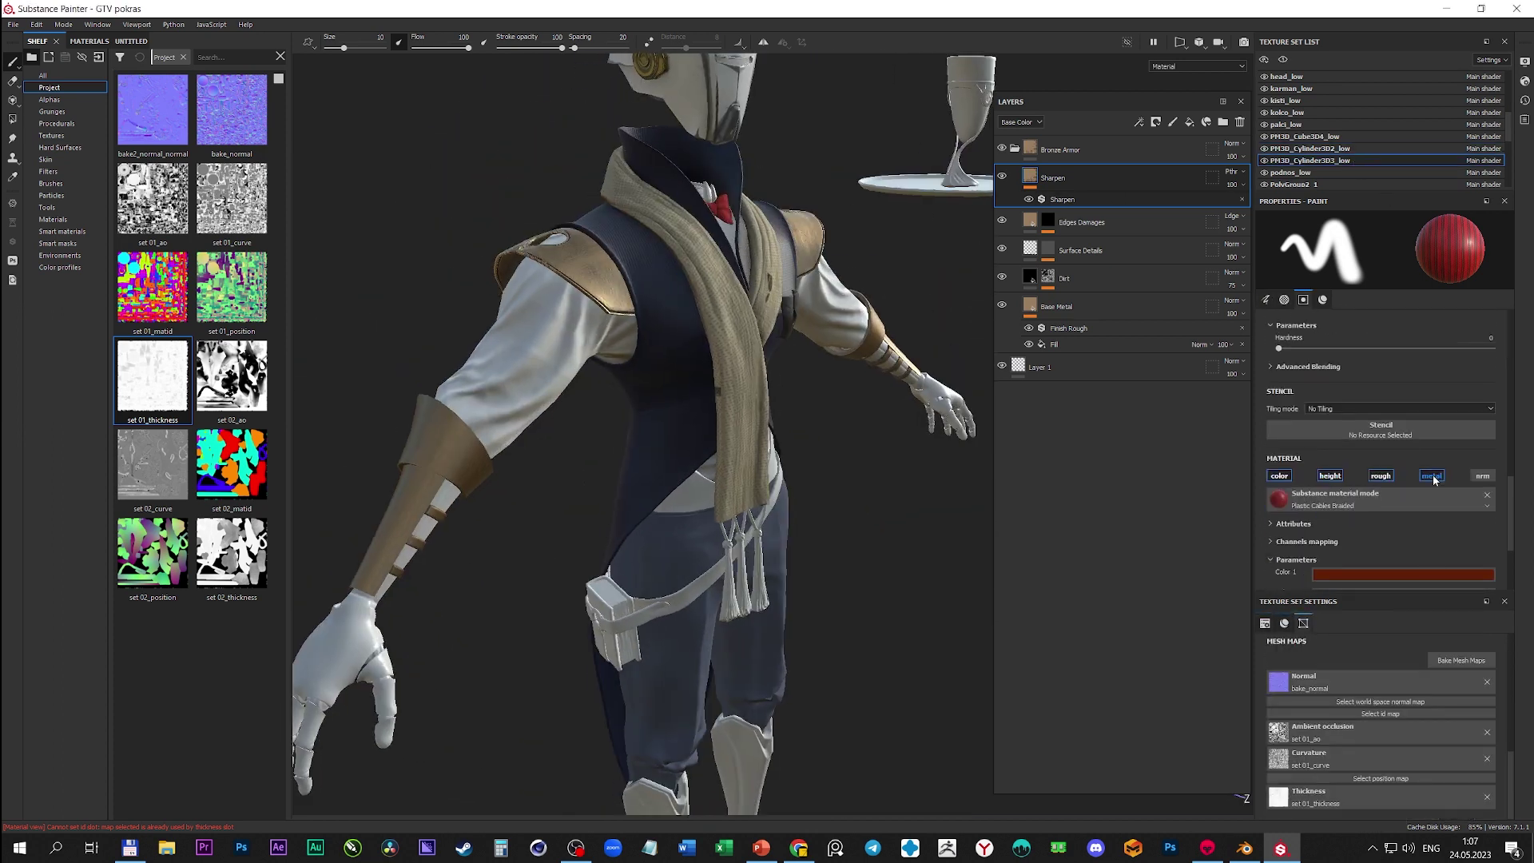
scroll(1432, 478, "down", 3)
left_click_drag(1459, 509, 1311, 507)
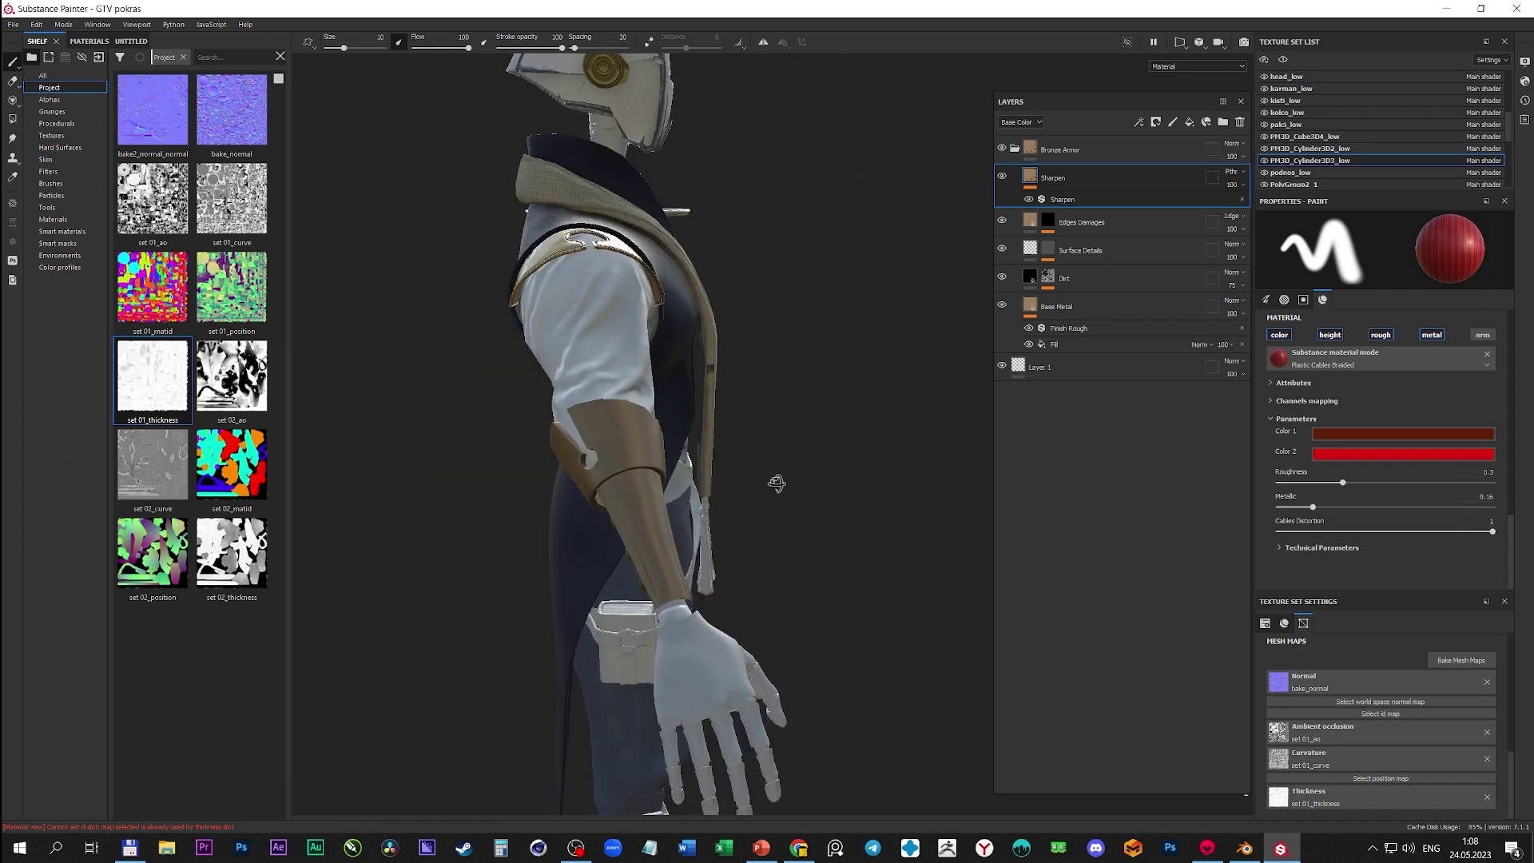
left_click_drag(773, 479, 975, 301, "alt")
mouse_move(639, 583)
left_mouse_down("alt")
mouse_move(735, 445)
mouse_move(678, 418)
mouse_move(1148, 332)
left_mouse_up("alt")
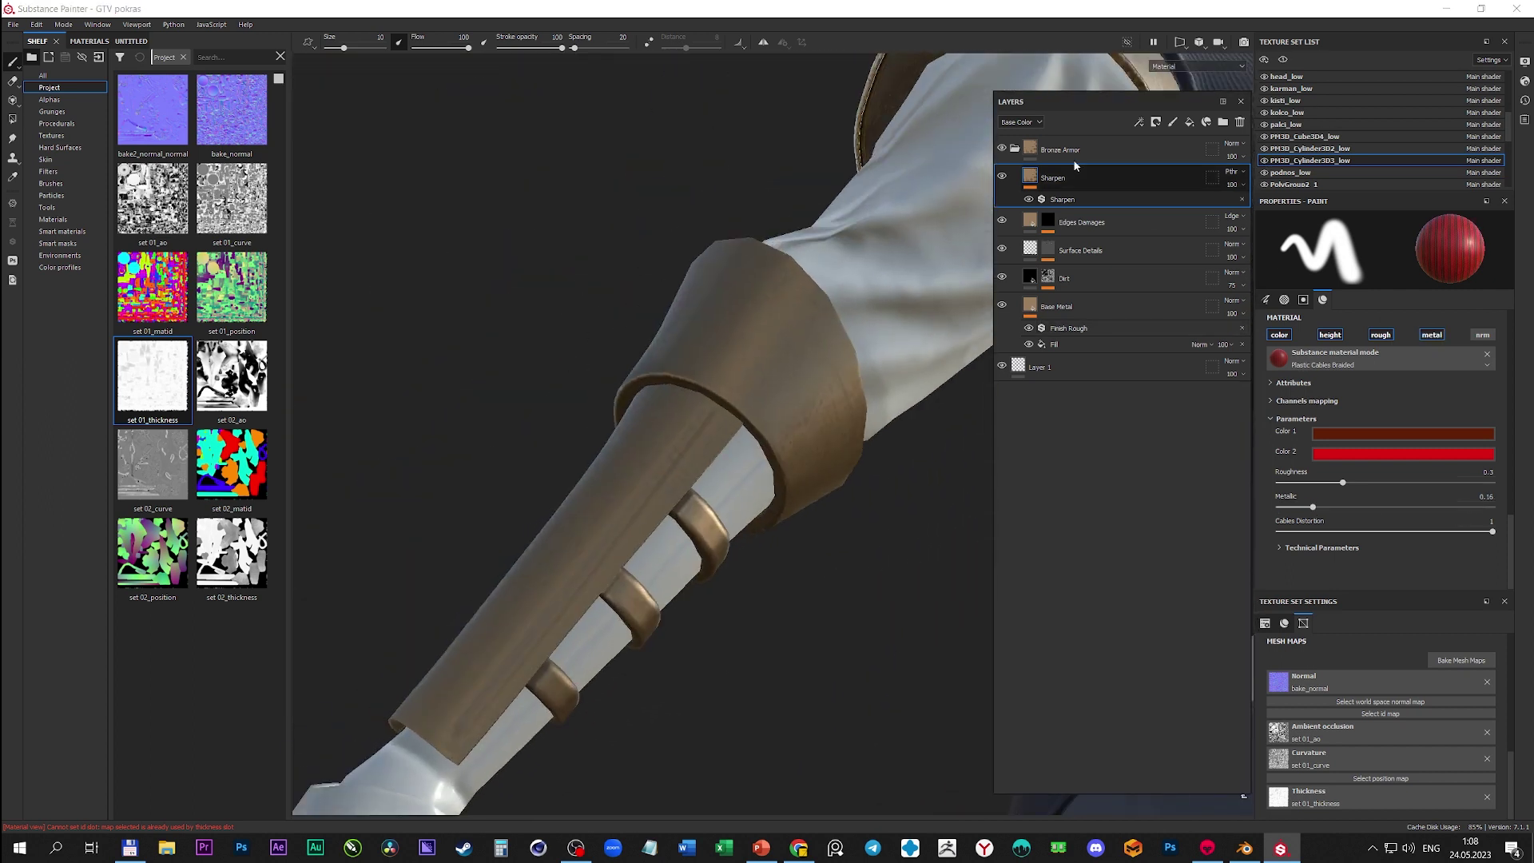
left_click(1119, 306)
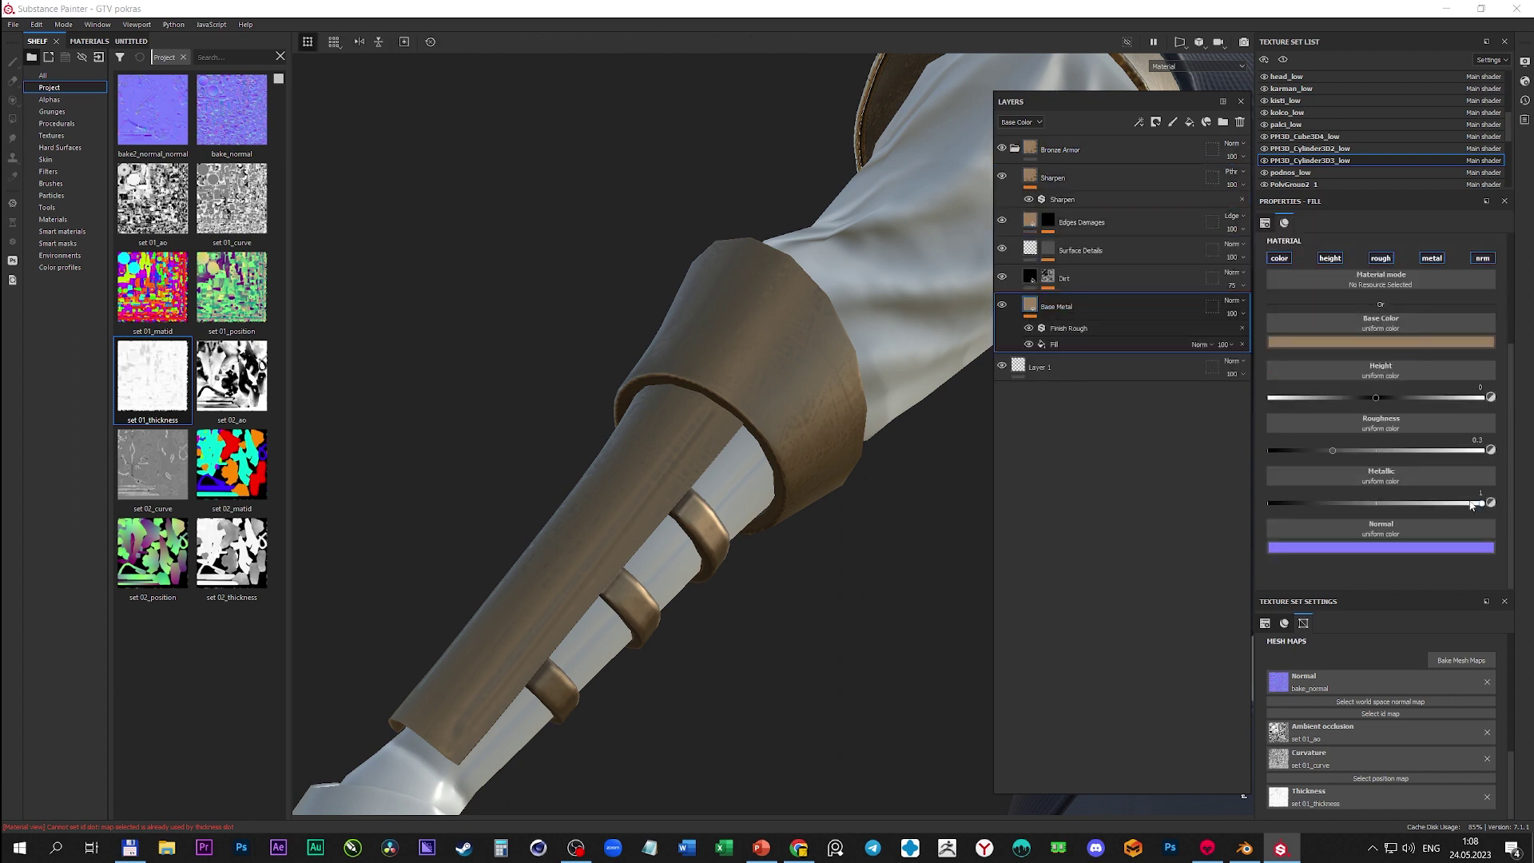
left_click_drag(1332, 451, 1288, 451)
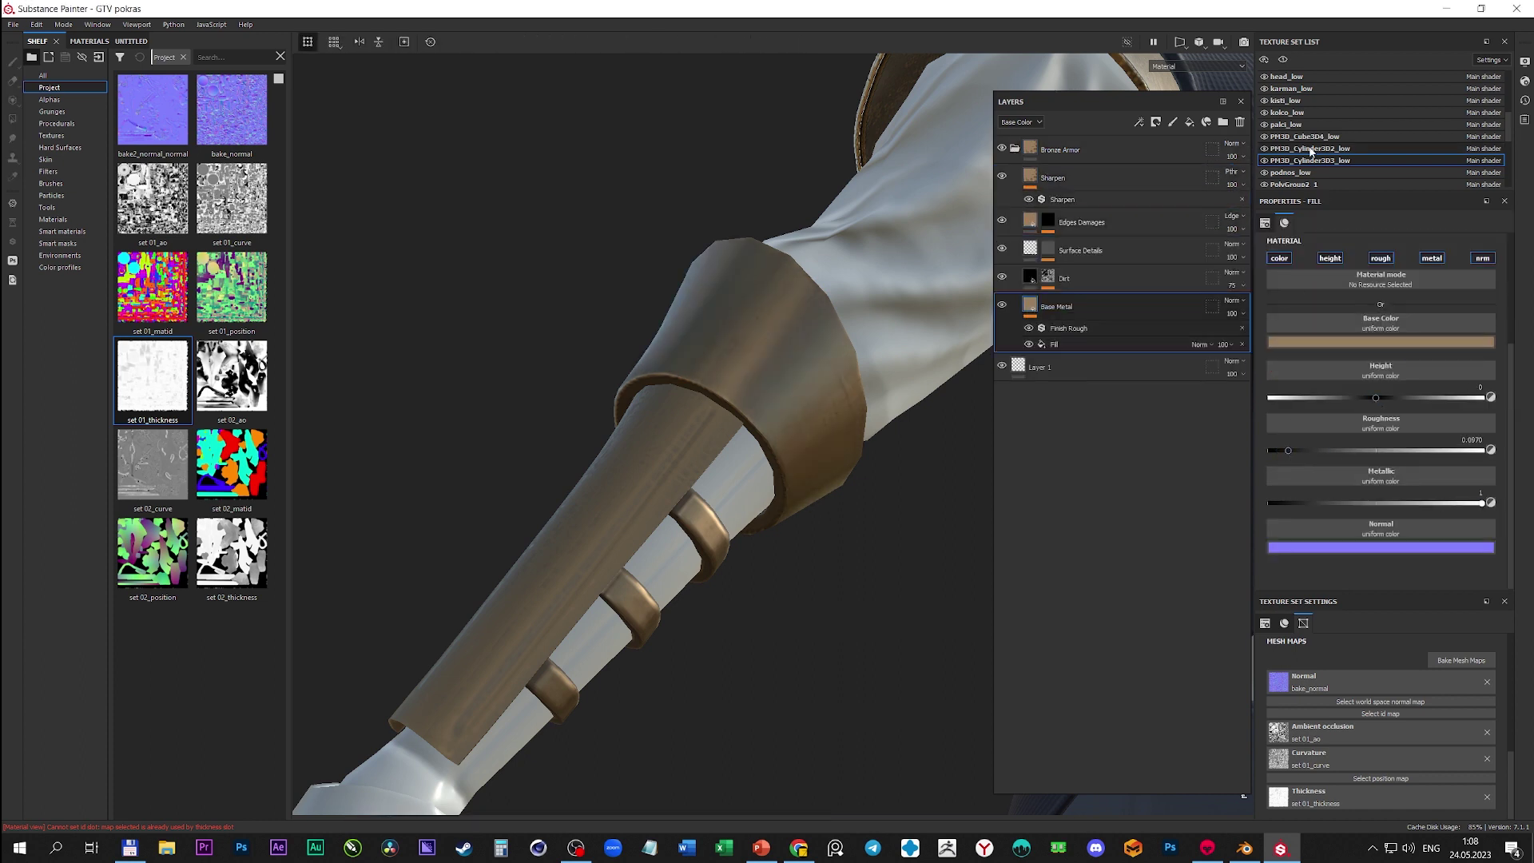
- Lower the arm04_low bracer roughness to 0.0471 and save the project
left_click(1270, 137)
scroll(1310, 128, "up", 5)
left_click(1289, 88)
left_click_drag(1331, 451, 1276, 450)
key("f")
mouse_move(690, 408)
left_mouse_down("alt")
mouse_move(715, 369)
mouse_move(314, 179)
left_mouse_up("alt")
key("ctrl+s")
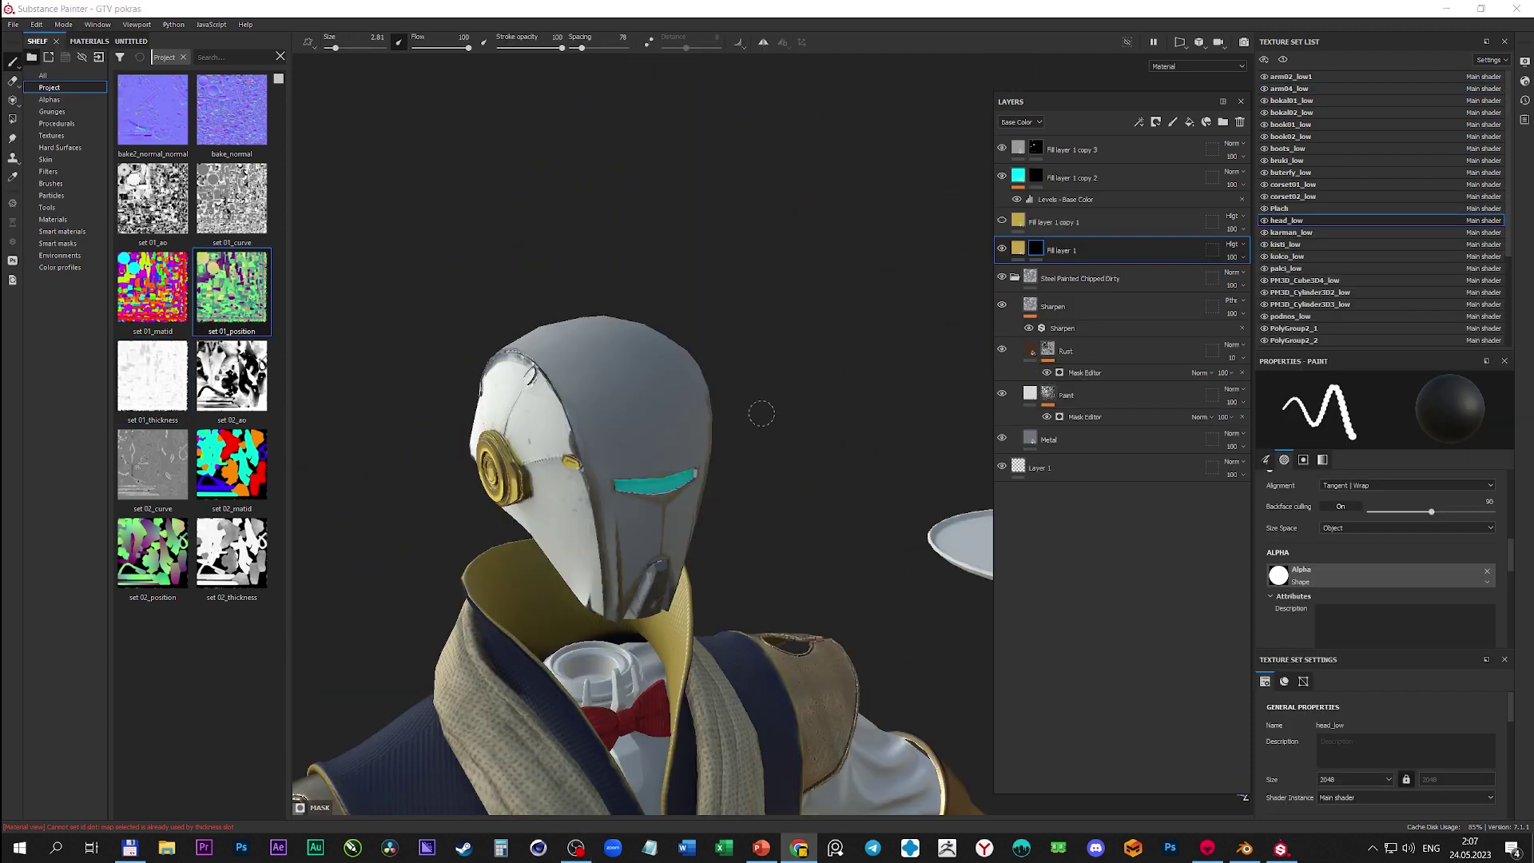
mouse_move(762, 413)
left_mouse_down("alt")
mouse_move(548, 633)
mouse_move(445, 332)
mouse_move(815, 414)
left_mouse_up("alt")
- Polygon-fill the gold clip by the helmet seam and its surrounding faces yellow
right_click_drag(816, 414, 375, 240, "alt")
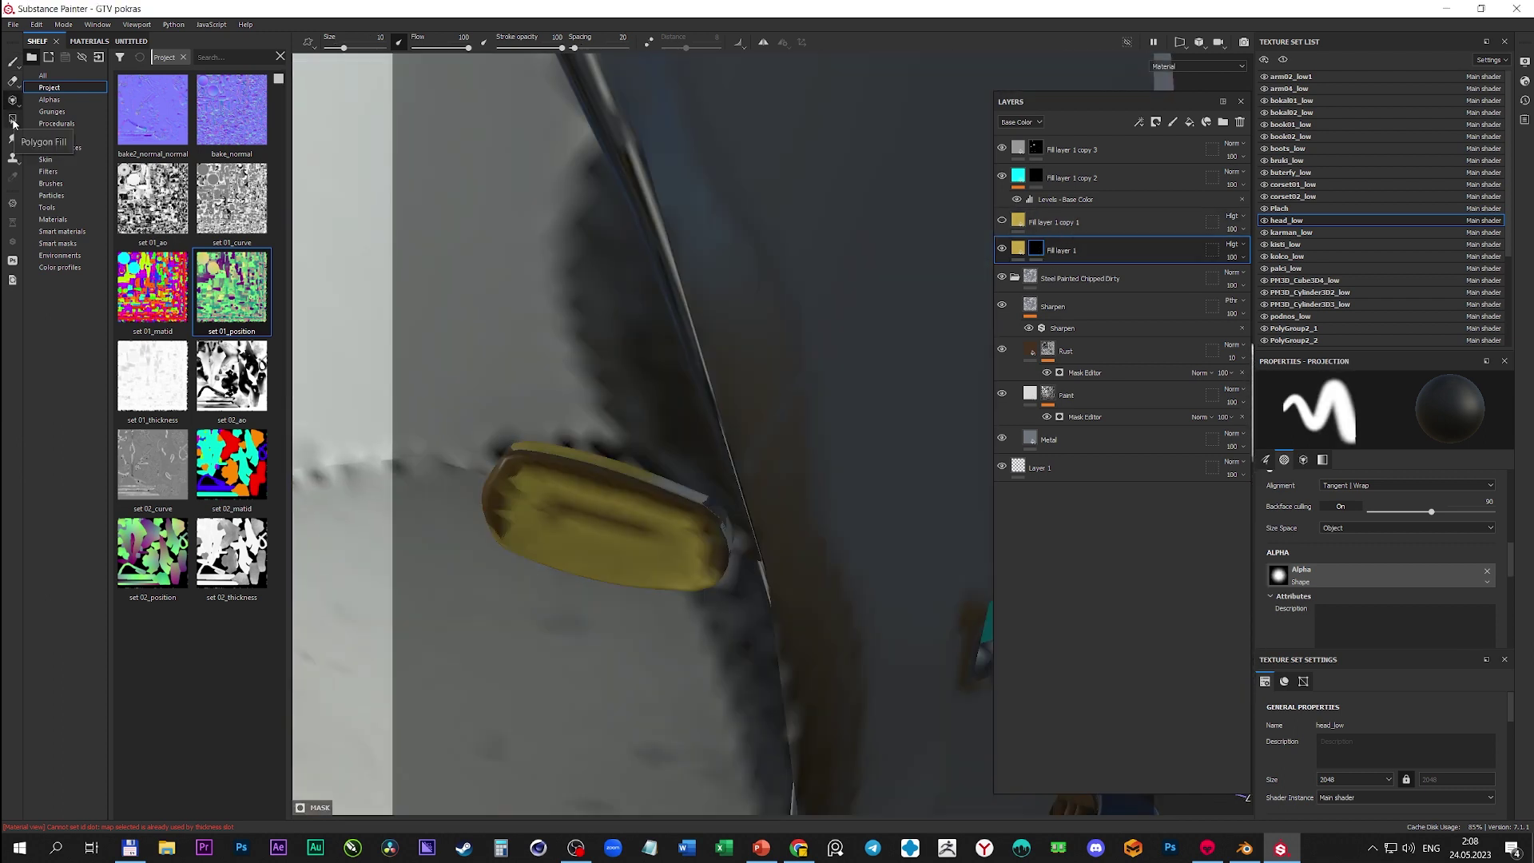
left_click(13, 119)
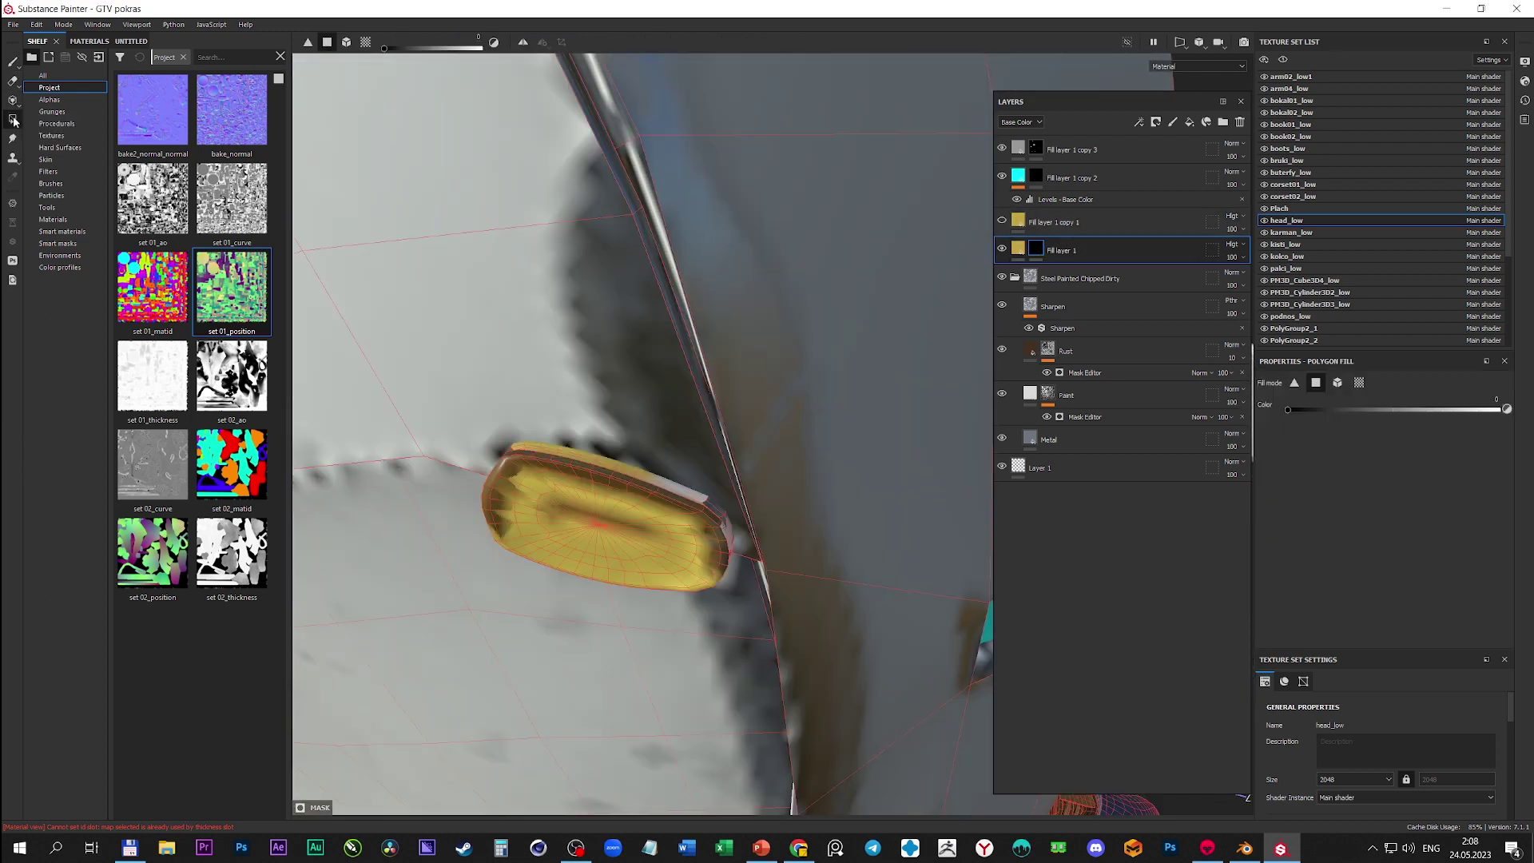
left_click(692, 501)
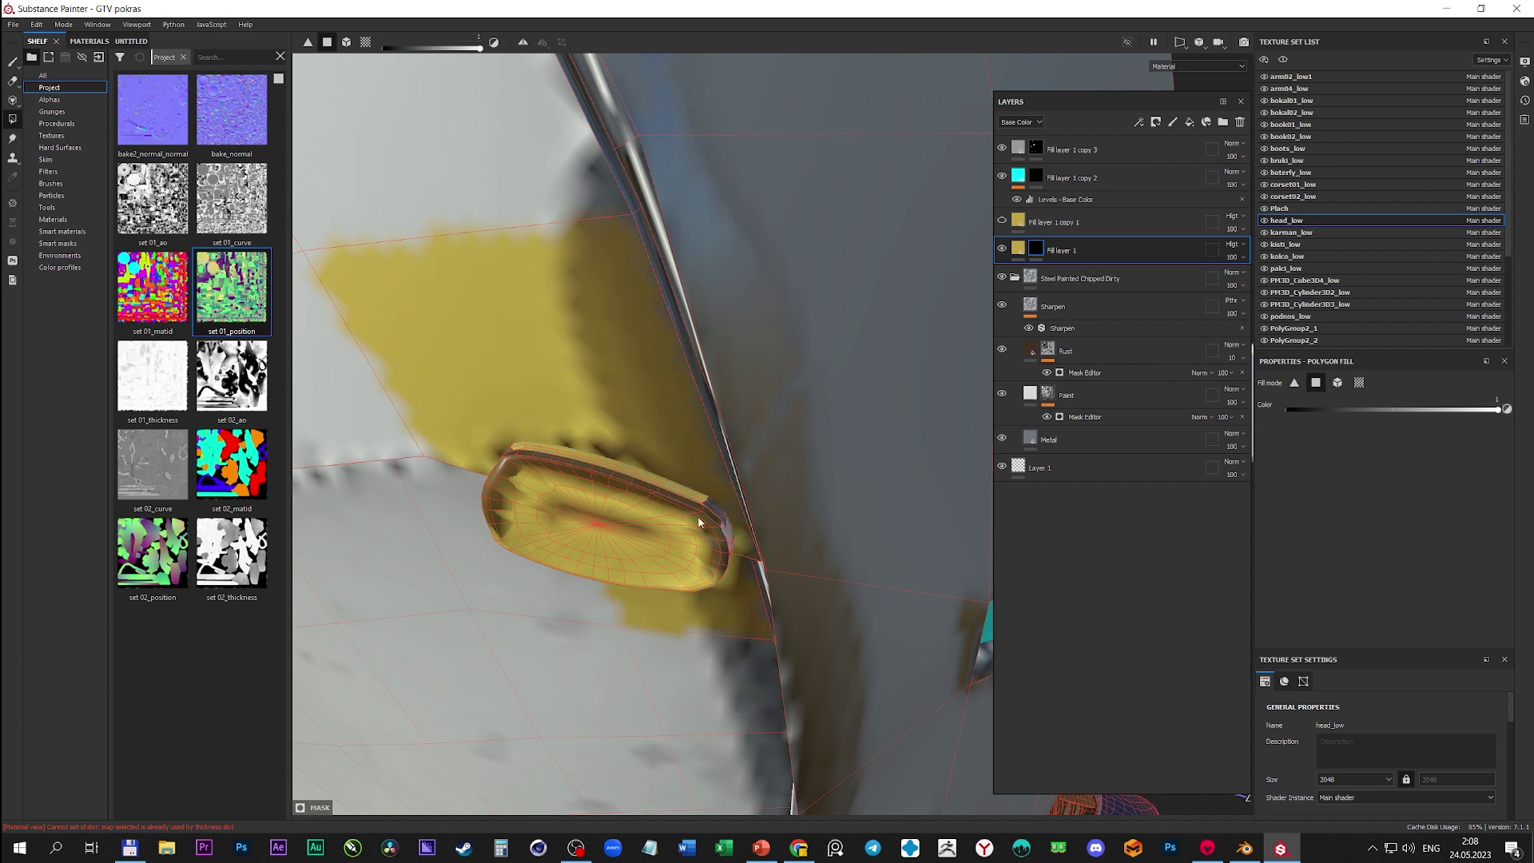
mouse_move(673, 558)
left_mouse_down("alt")
mouse_move(515, 339)
mouse_move(639, 407)
left_mouse_up("alt")
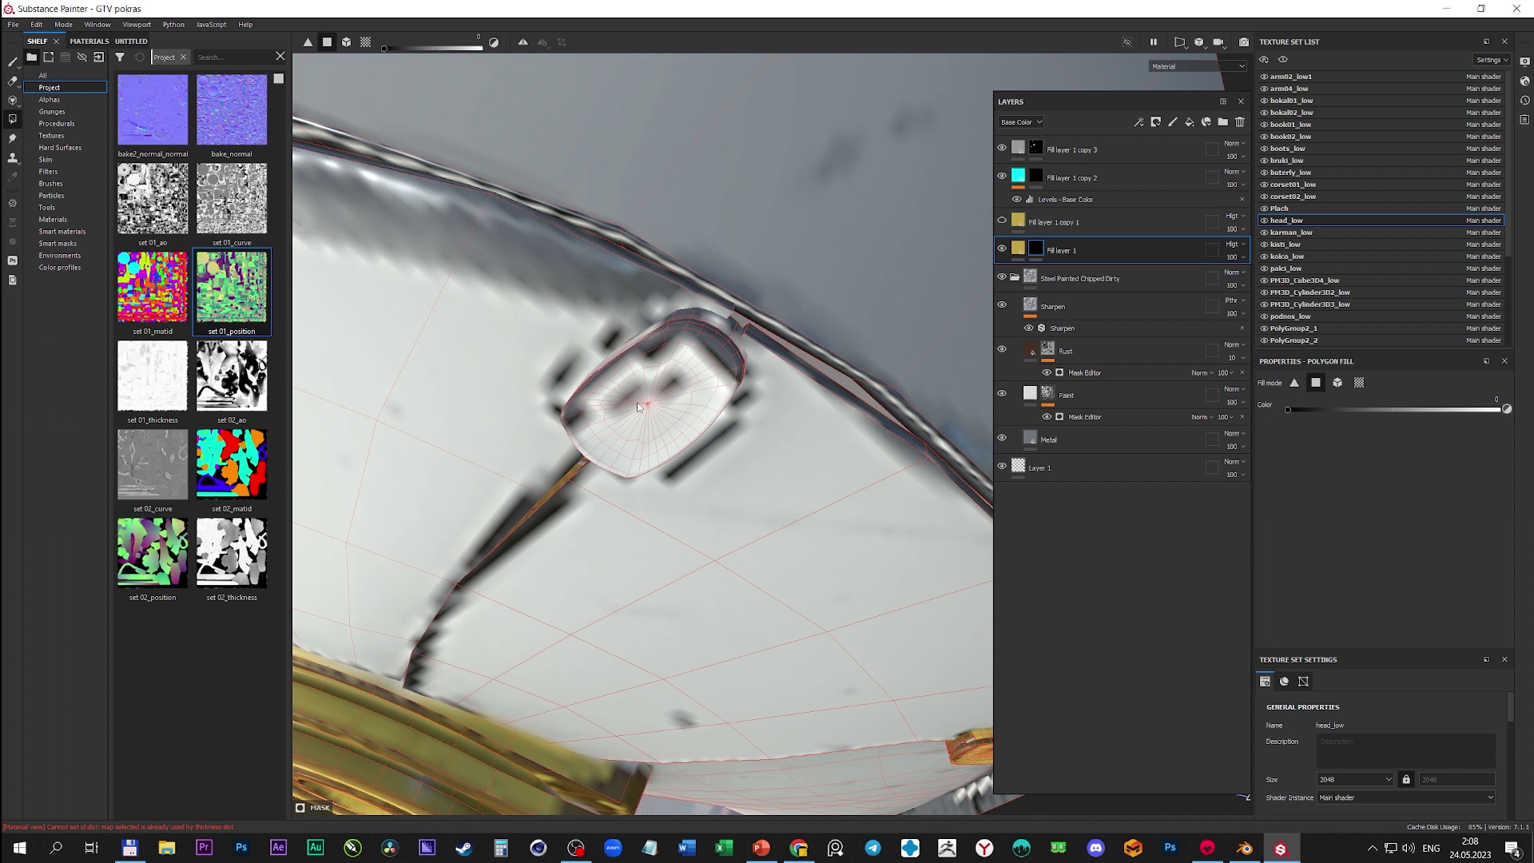
left_click(551, 450)
left_click(674, 363)
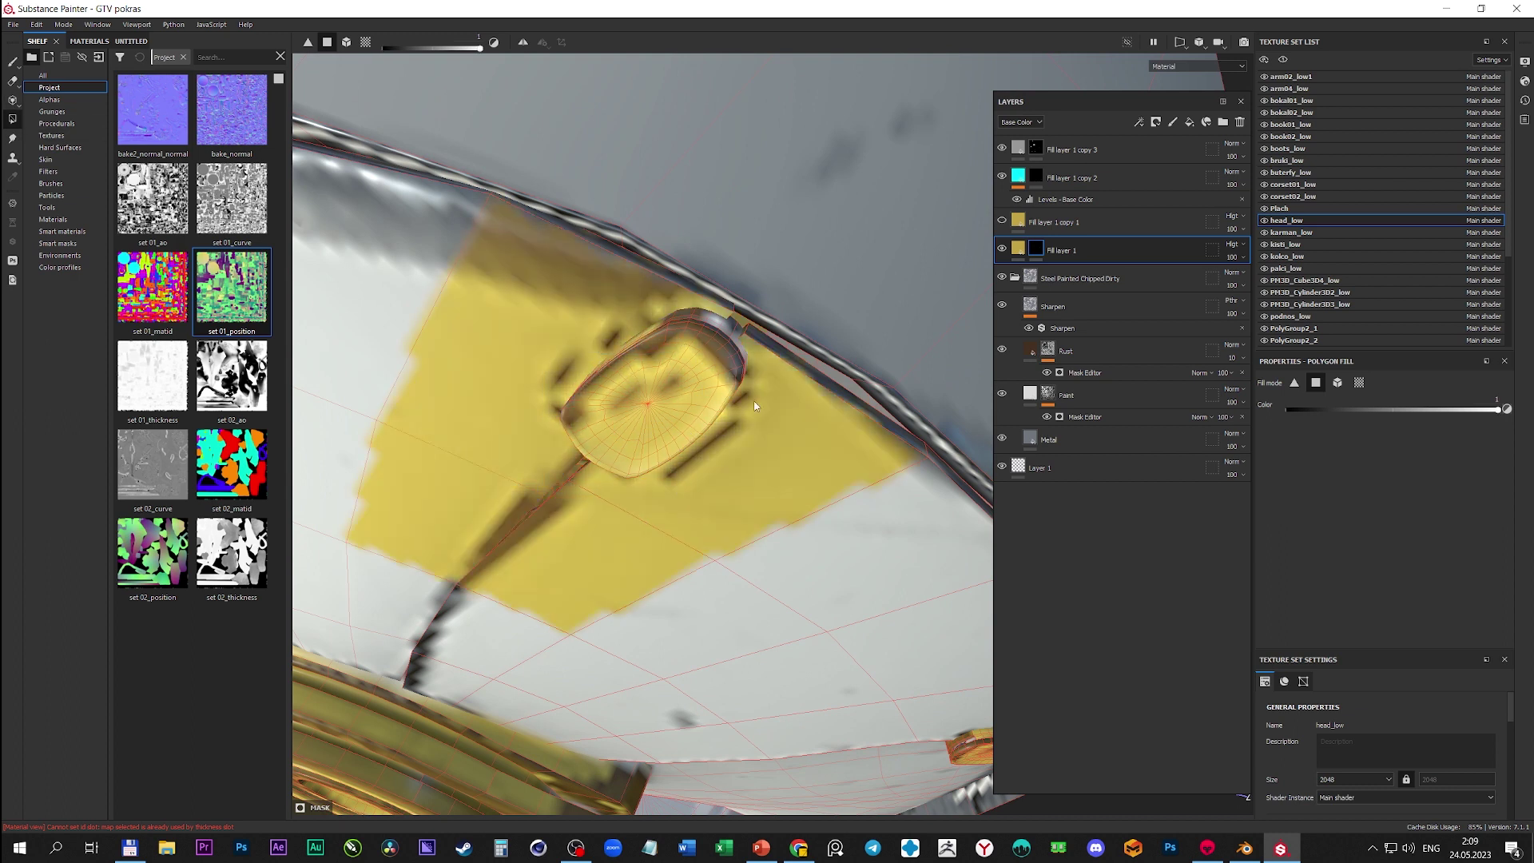
scroll(666, 452, "down", 3)
- Undo the oversized yellow fills that spread beyond the clip
key("ctrl+z")
mouse_move(759, 329)
left_mouse_down("alt")
mouse_move(684, 449)
mouse_move(723, 619)
left_mouse_up("alt")
left_click(723, 620)
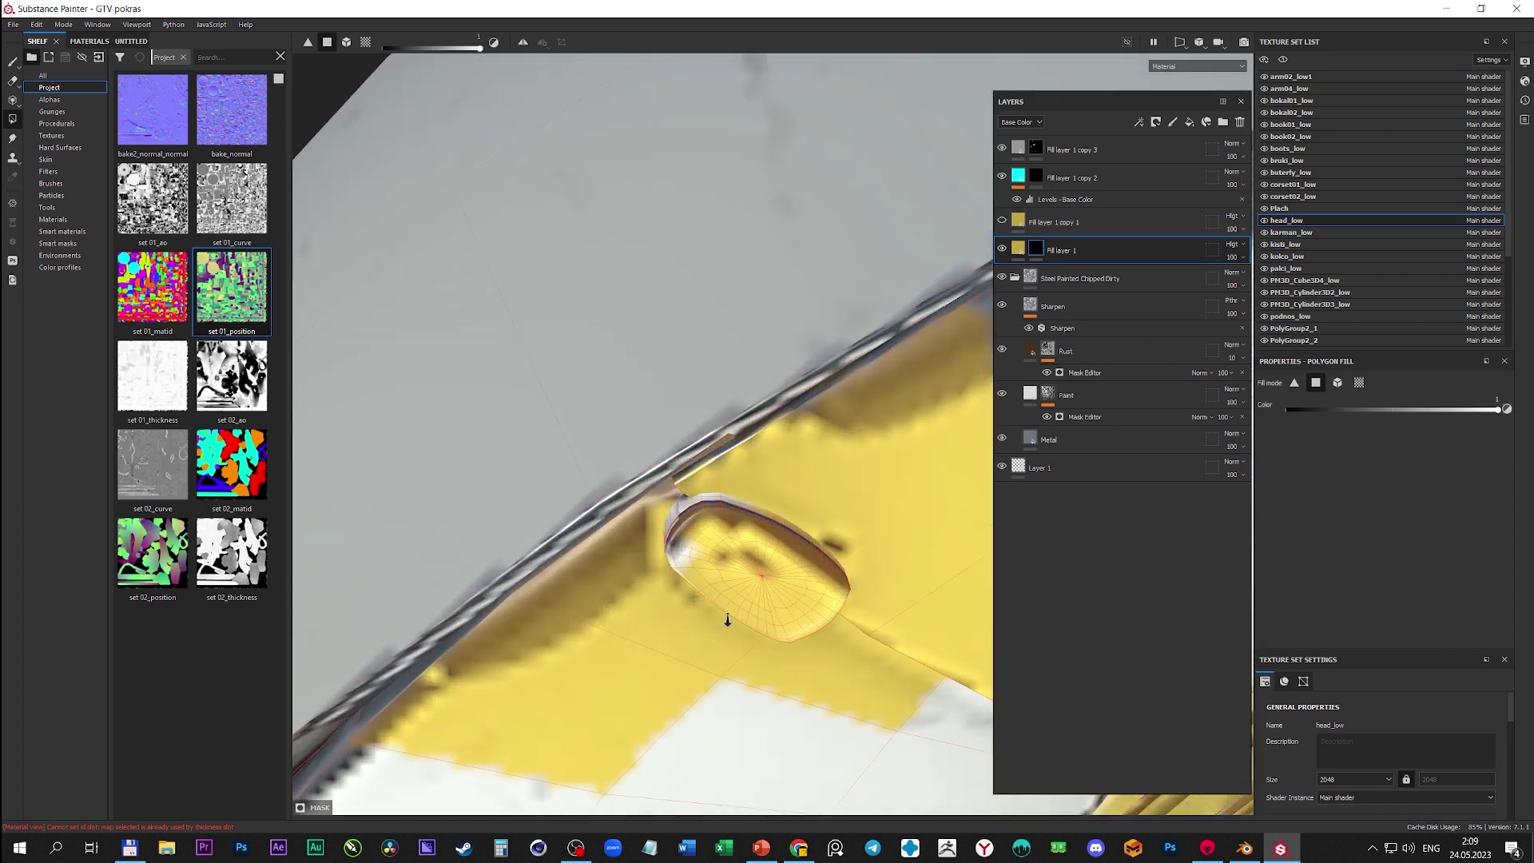
mouse_move(678, 550)
left_mouse_down("alt")
mouse_move(705, 537)
mouse_move(740, 473)
mouse_move(521, 477)
mouse_move(660, 577)
mouse_move(839, 571)
mouse_move(674, 661)
mouse_move(729, 702)
mouse_move(754, 494)
mouse_move(676, 589)
mouse_move(773, 367)
mouse_move(668, 567)
left_mouse_up("alt")
key("ctrl+z")
scroll(653, 576, "down", 5)
key("x")
scroll(668, 567, "up", 5)
scroll(537, 704, "down", 5)
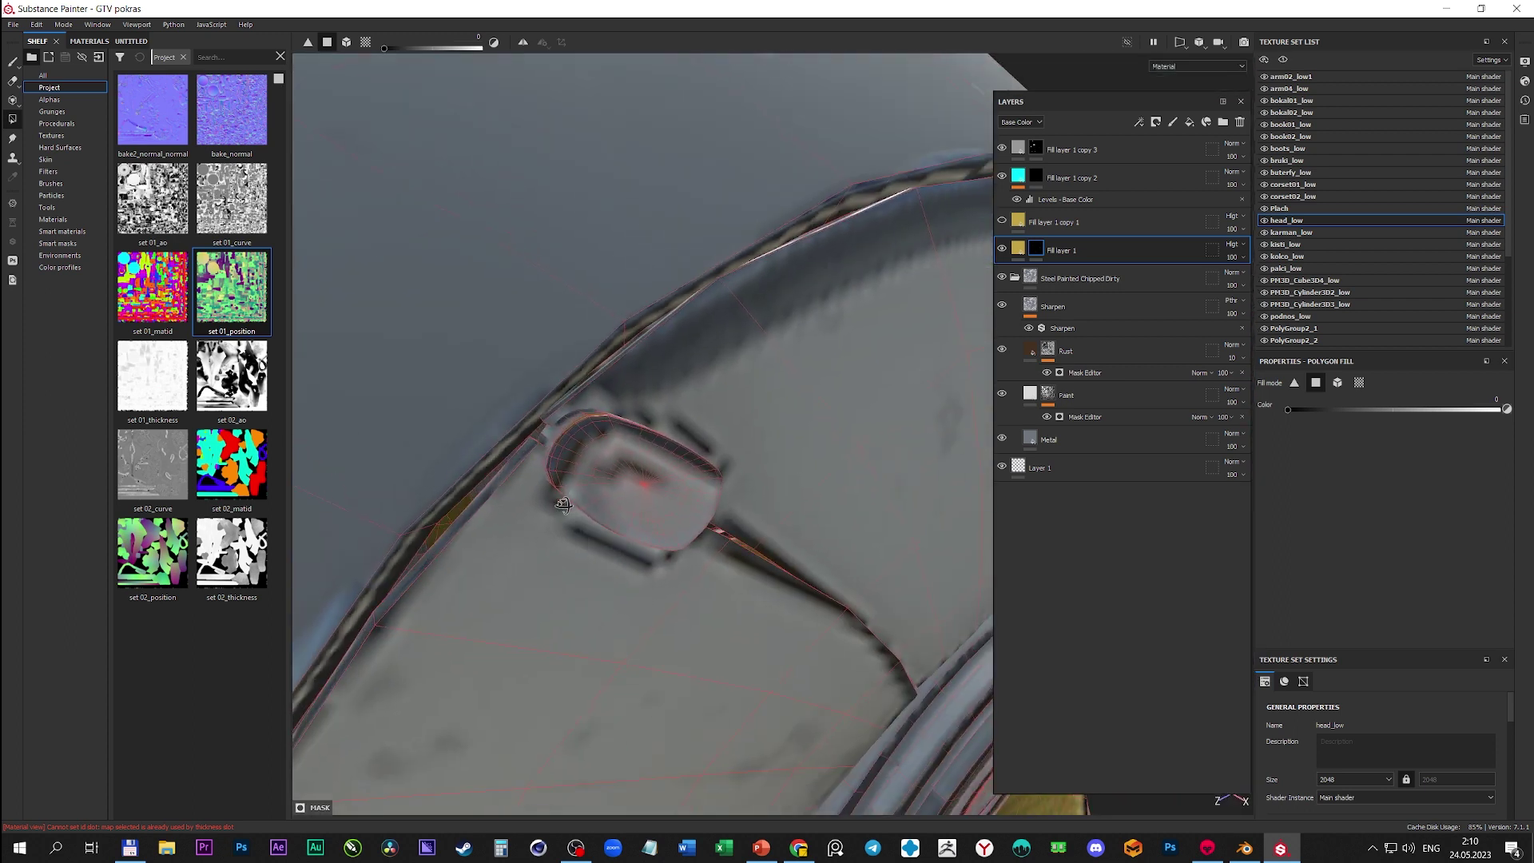
key("x")
- Erase the remaining stray yellow around the clip with Polygon Fill in erase mode
key("x")
left_click_drag(802, 617, 743, 721, "alt")
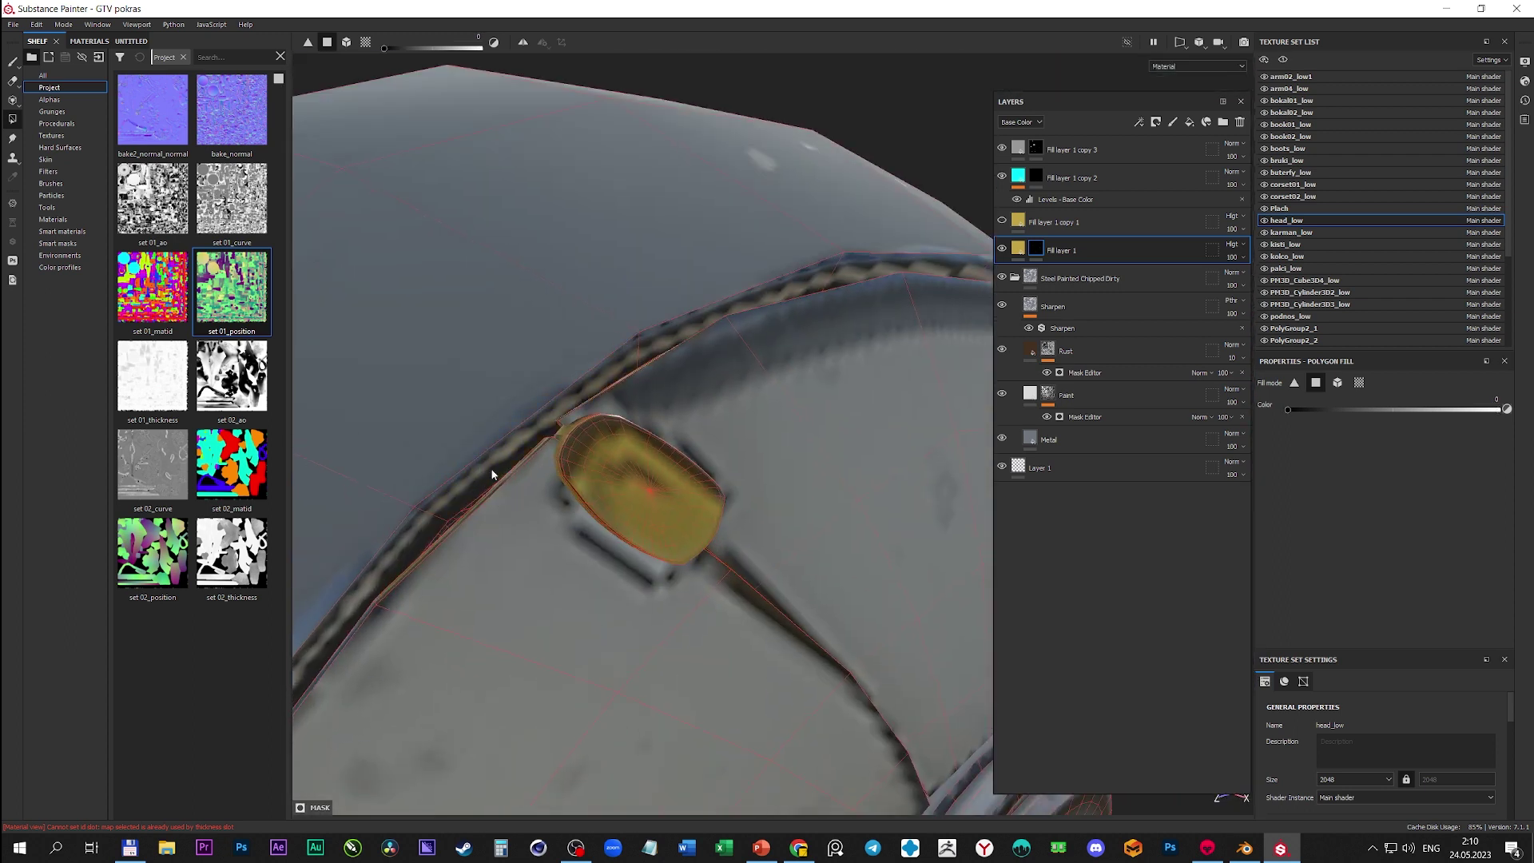
scroll(743, 721, "up", 5)
key("x")
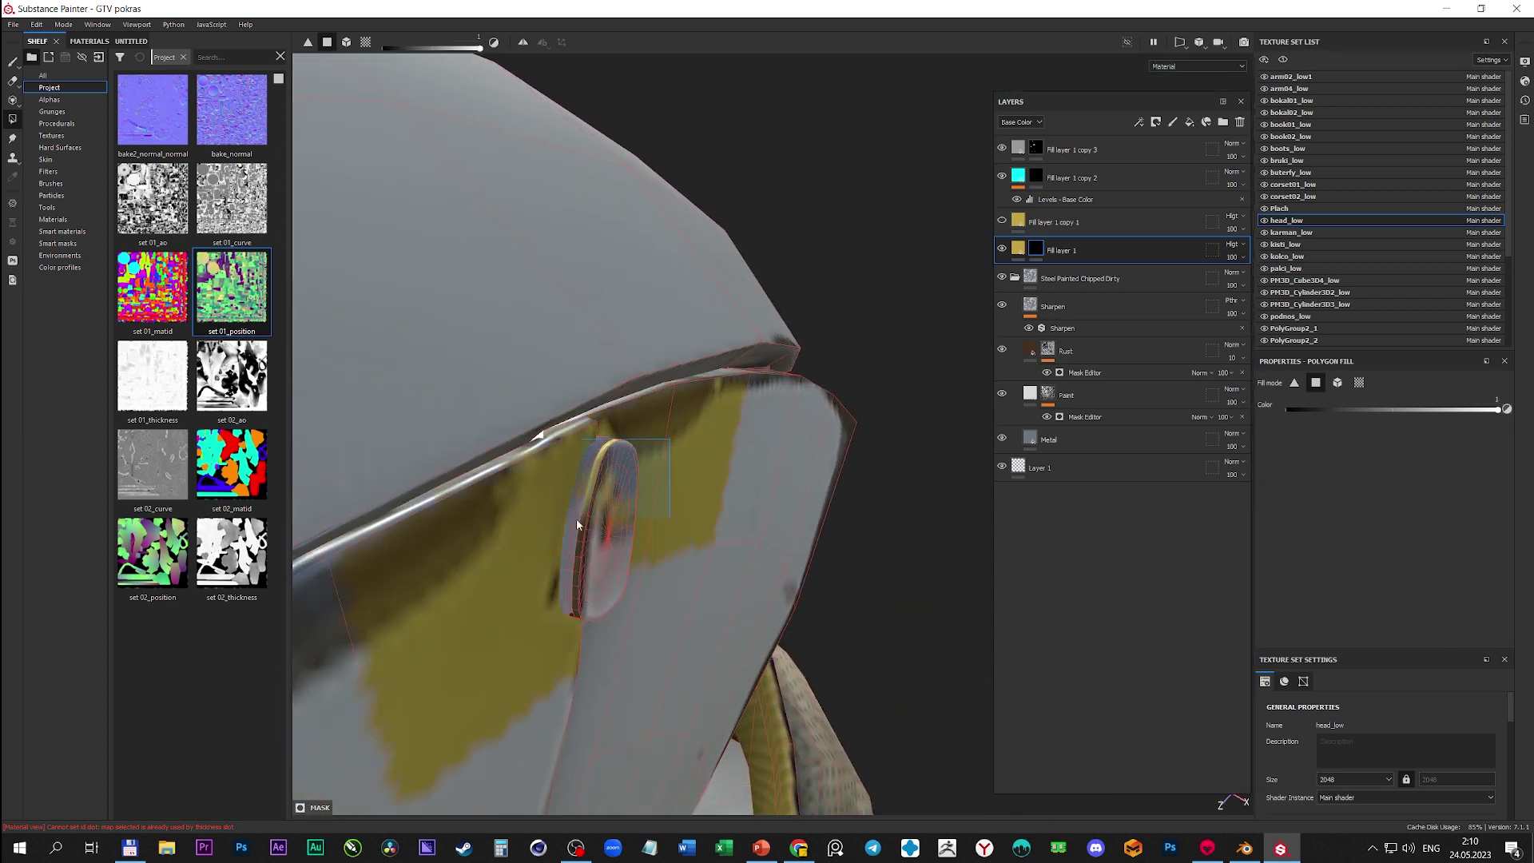
left_click_drag(577, 519, 680, 457, "alt")
scroll(680, 457, "down", 5)
key("x")
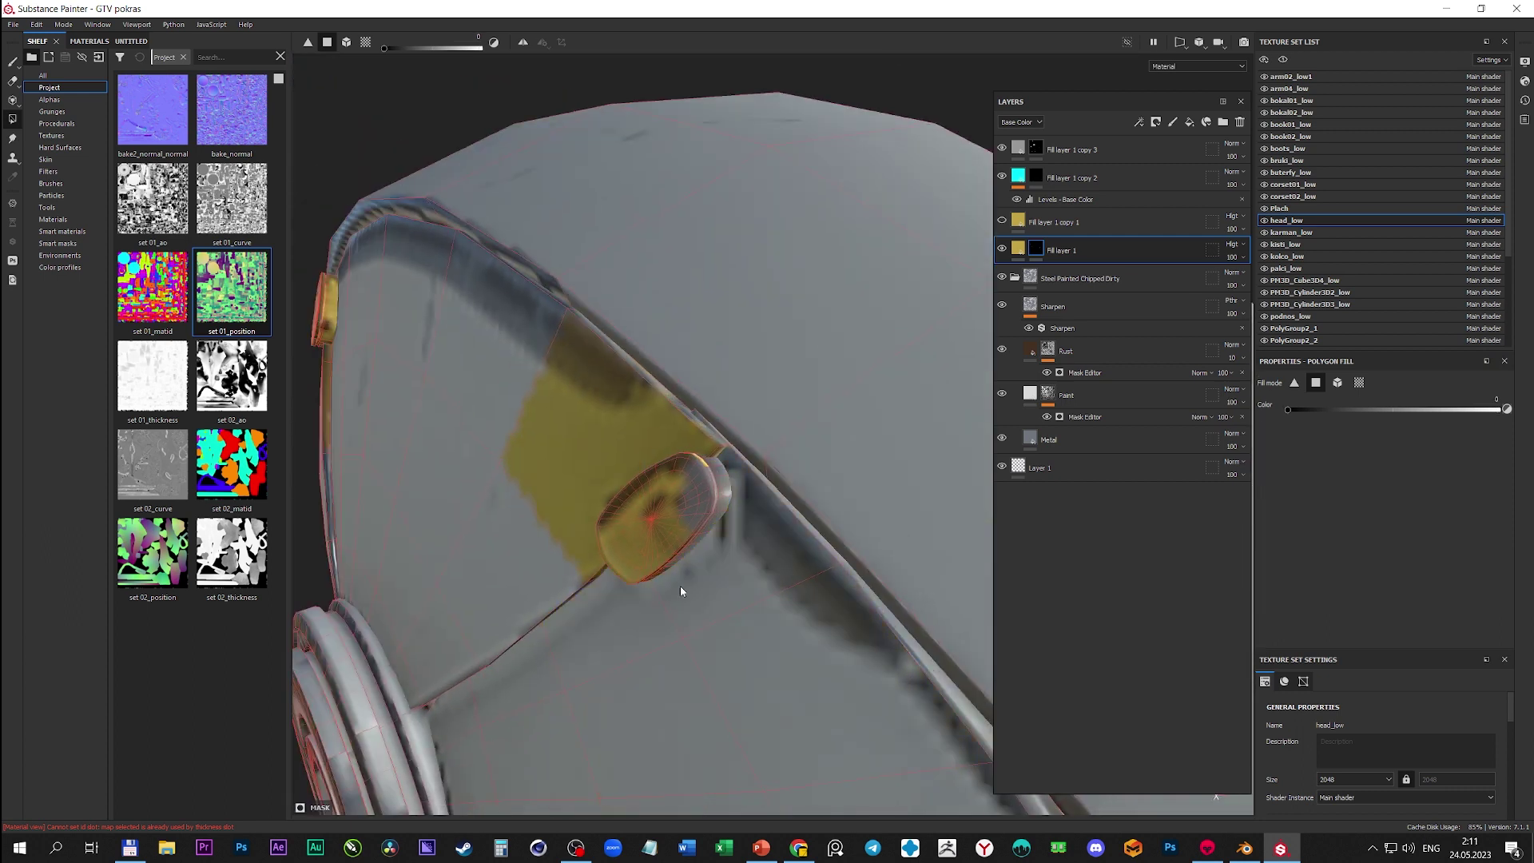
scroll(773, 434, "up", 5)
scroll(609, 391, "down", 5)
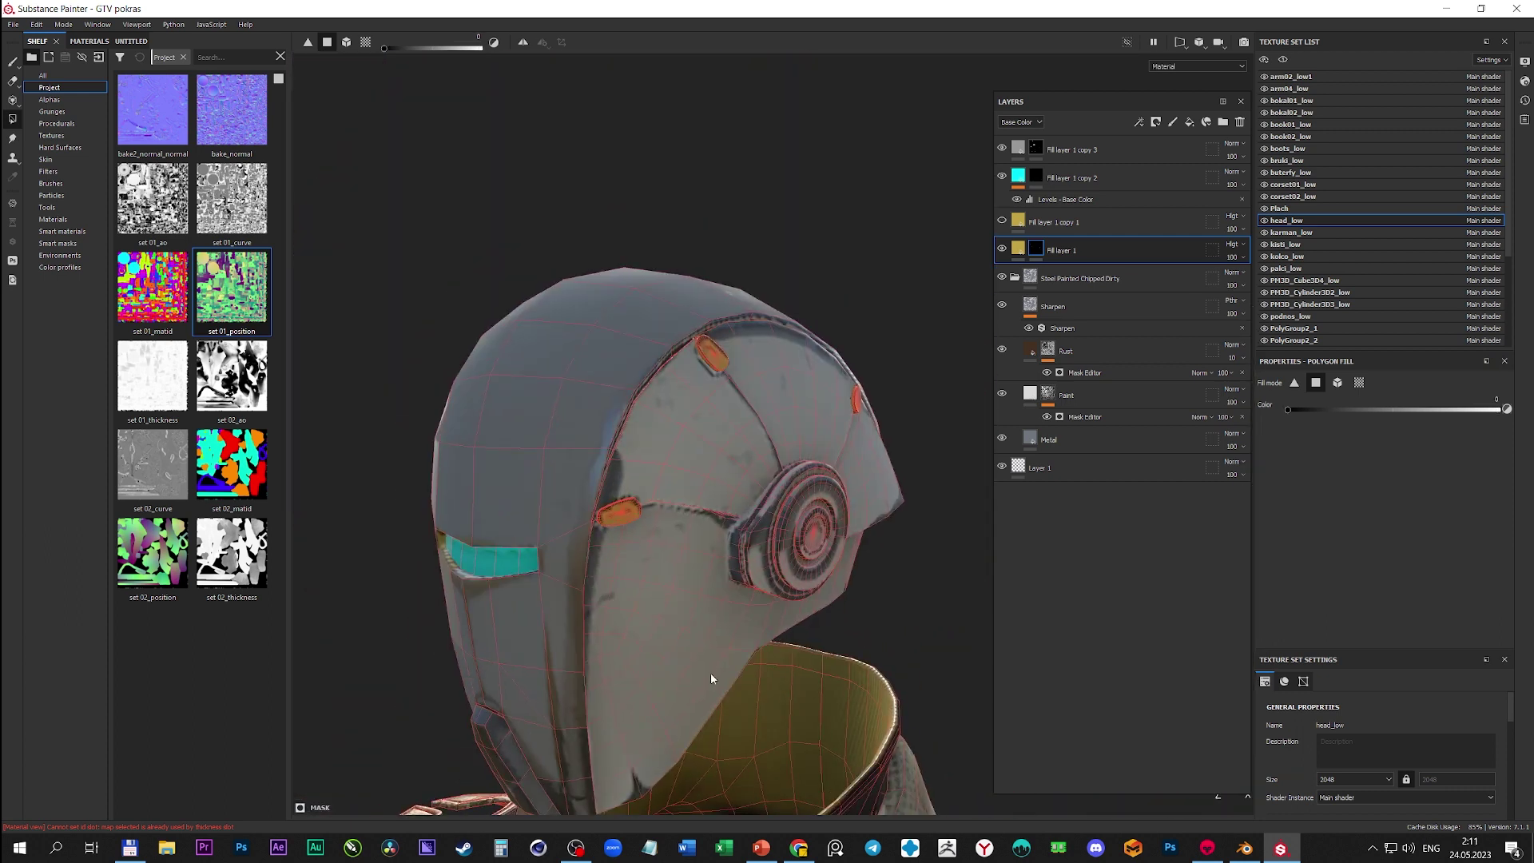
- Orbit to the helmet's other side to check the round earpiece and the area under the brim
left_click_drag(831, 543, 617, 587, "alt")
mouse_move(620, 390)
left_mouse_down("alt")
mouse_move(741, 487)
mouse_move(545, 620)
left_mouse_up("alt")
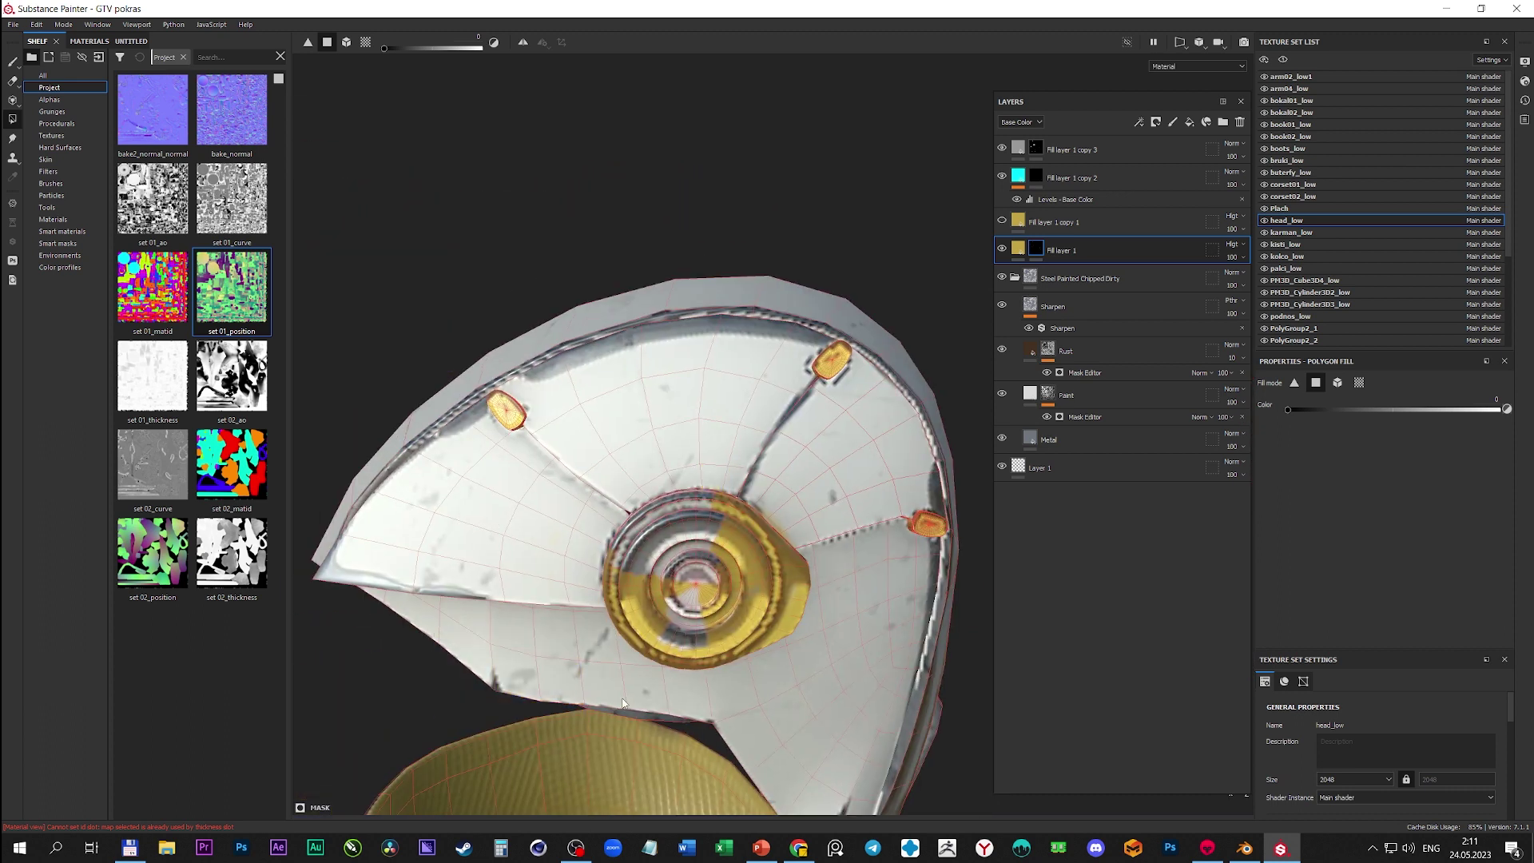
scroll(714, 639, "up", 2)
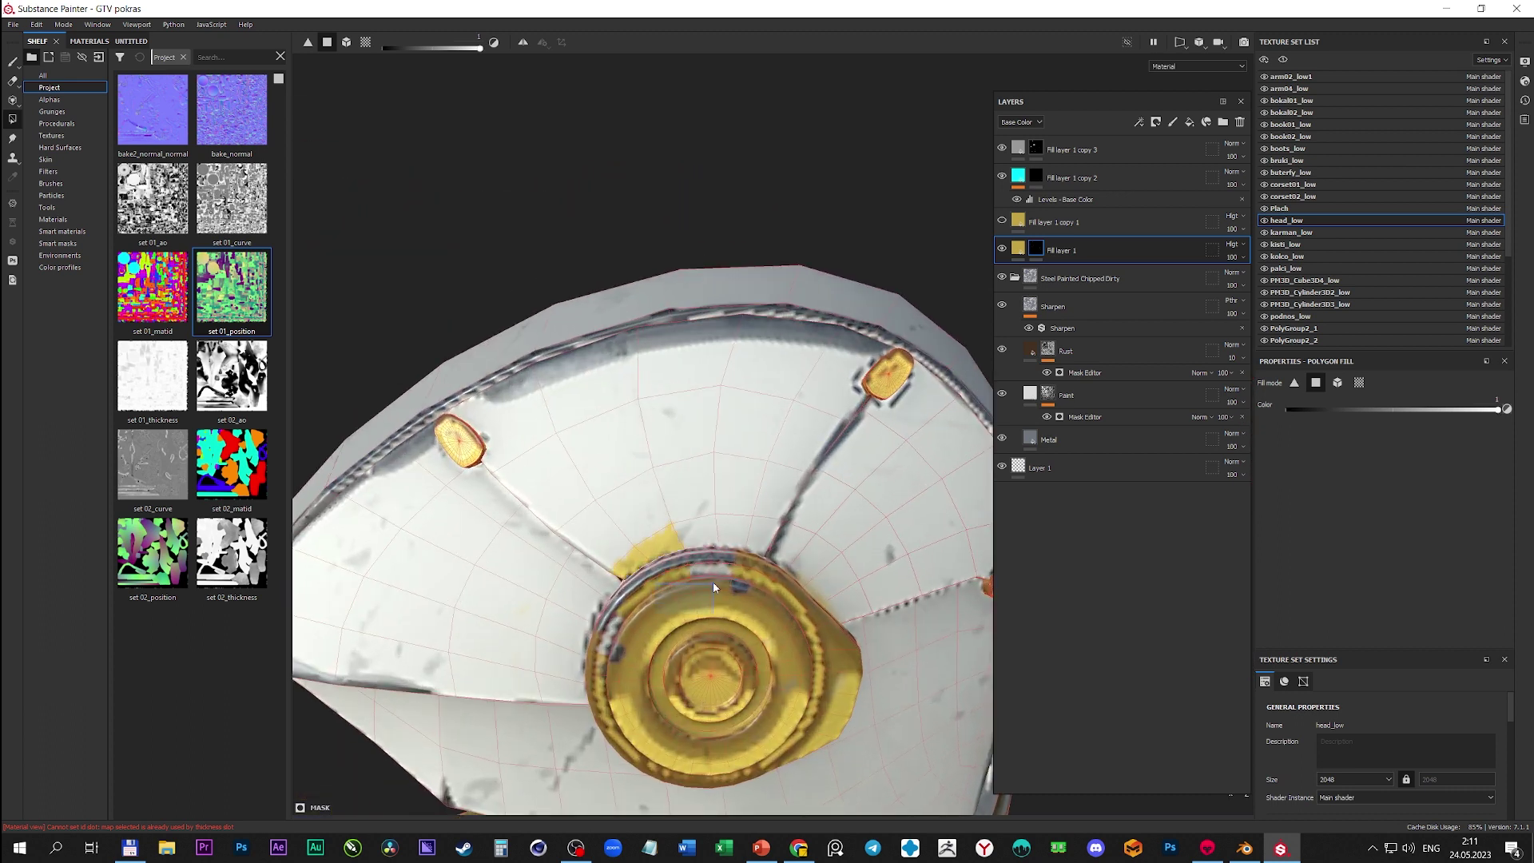
mouse_move(733, 571)
left_mouse_down("alt")
mouse_move(650, 651)
mouse_move(577, 643)
left_mouse_up("alt")
left_click_drag(669, 657, 745, 564, "alt")
scroll(670, 603, "up", 1)
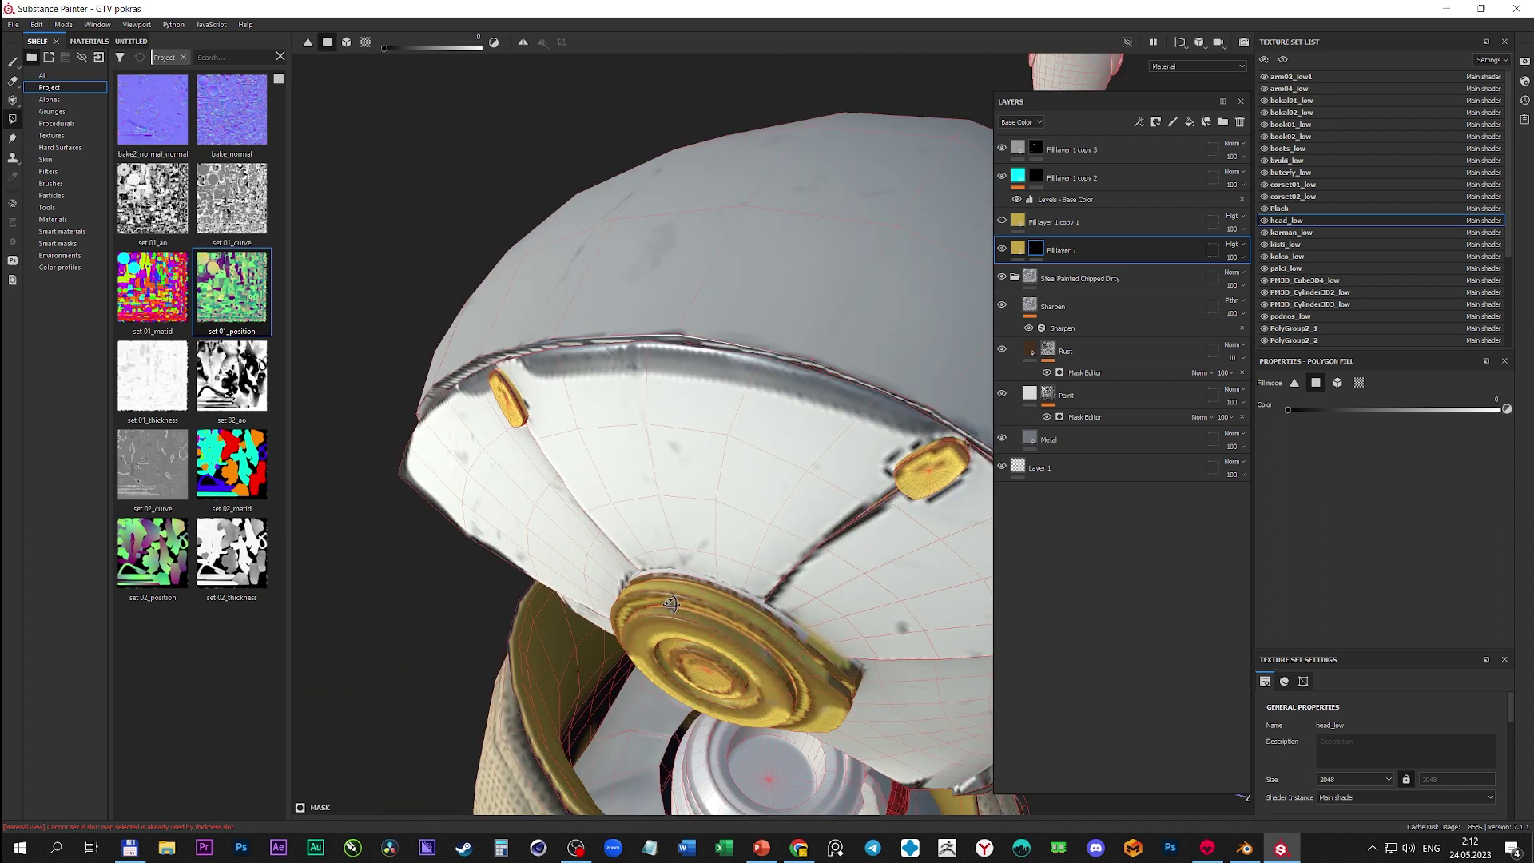
scroll(861, 646, "down", 3)
mouse_move(860, 646)
left_mouse_down("alt")
mouse_move(642, 551)
mouse_move(708, 609)
mouse_move(716, 558)
mouse_move(589, 524)
mouse_move(664, 433)
mouse_move(640, 557)
left_mouse_up("alt")
- Switch to the Paint brush and inspect the earpiece, collar and neck piece from all sides
key("1")
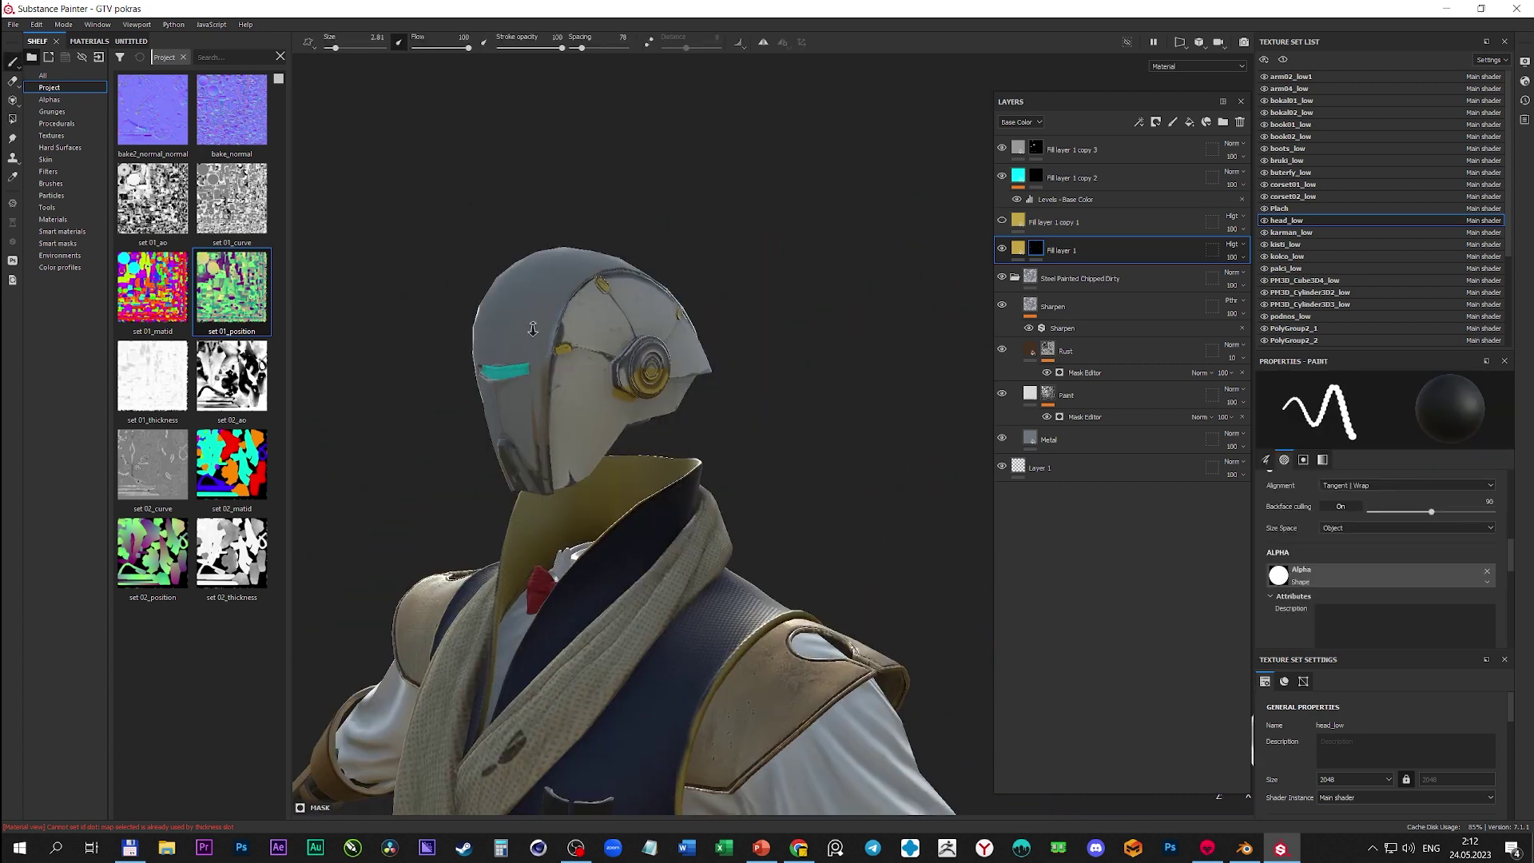
scroll(640, 557, "up", 5)
left_click_drag(598, 428, 627, 409, "alt")
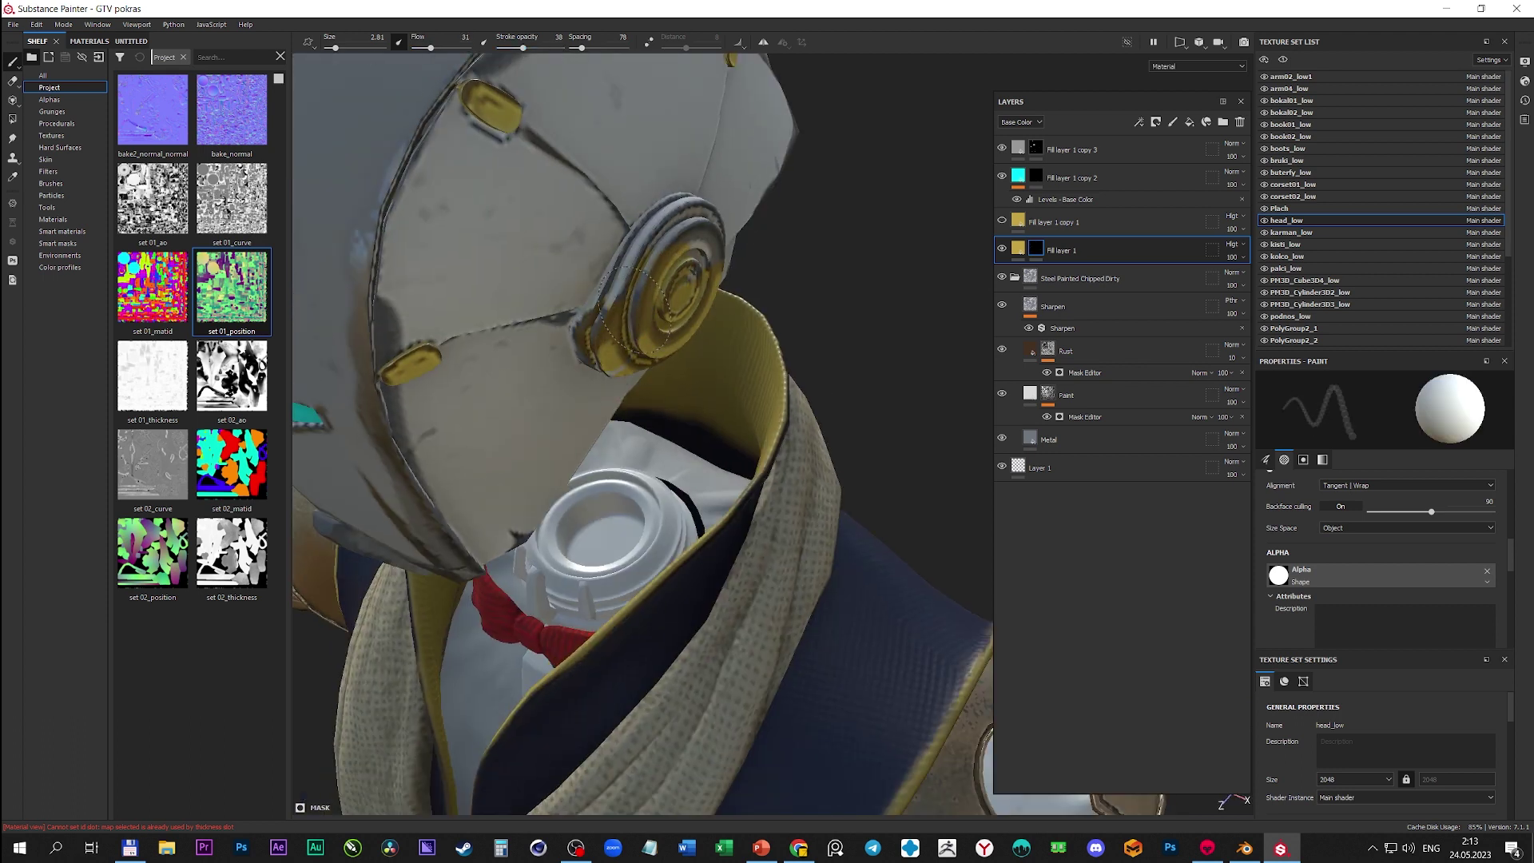
left_click_drag(696, 273, 713, 254, "alt")
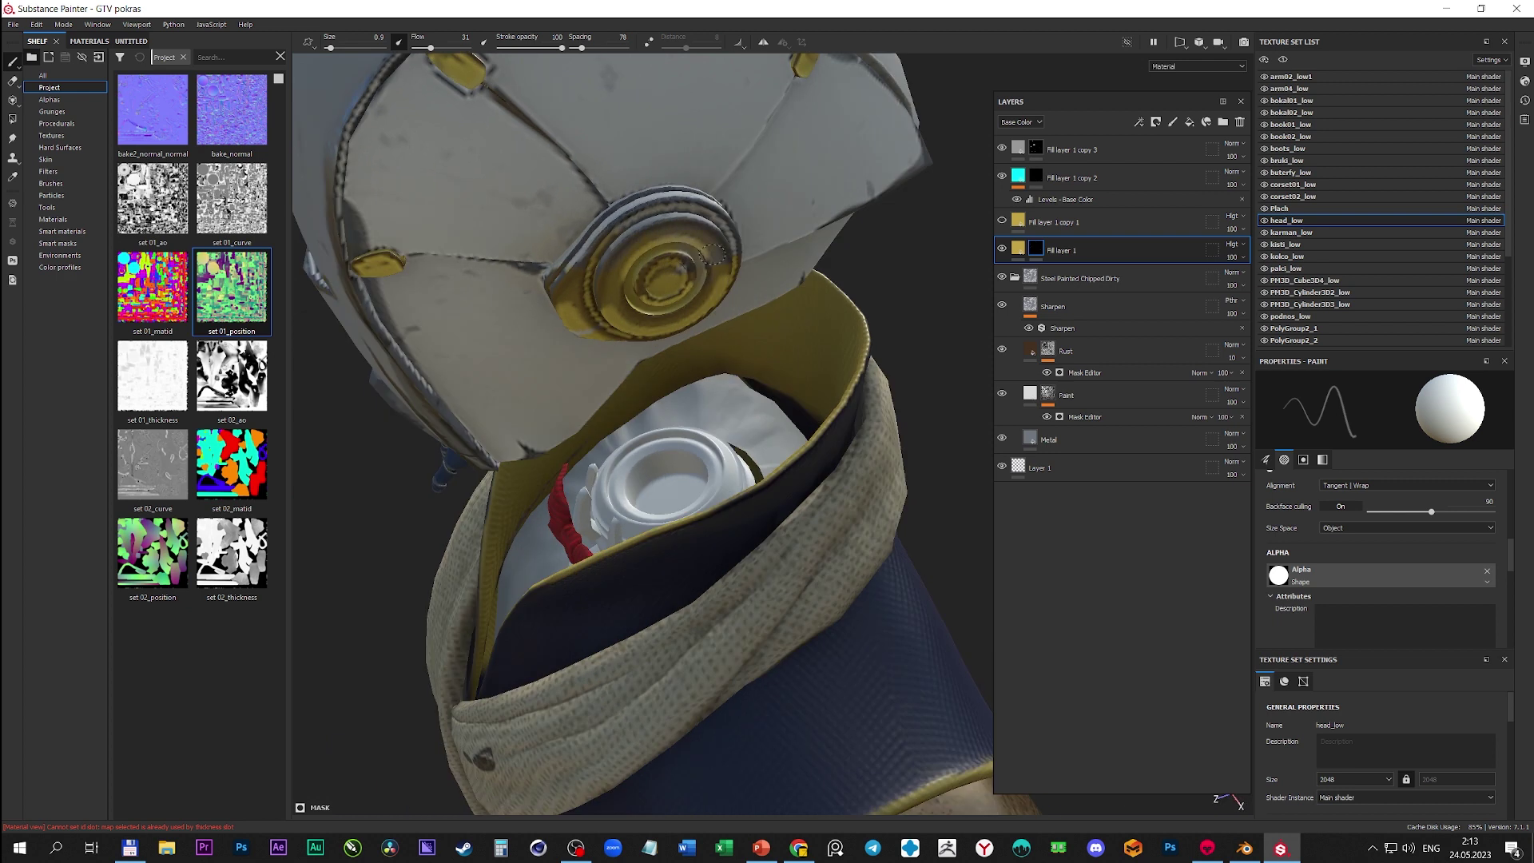
left_click_drag(574, 323, 587, 345, "alt")
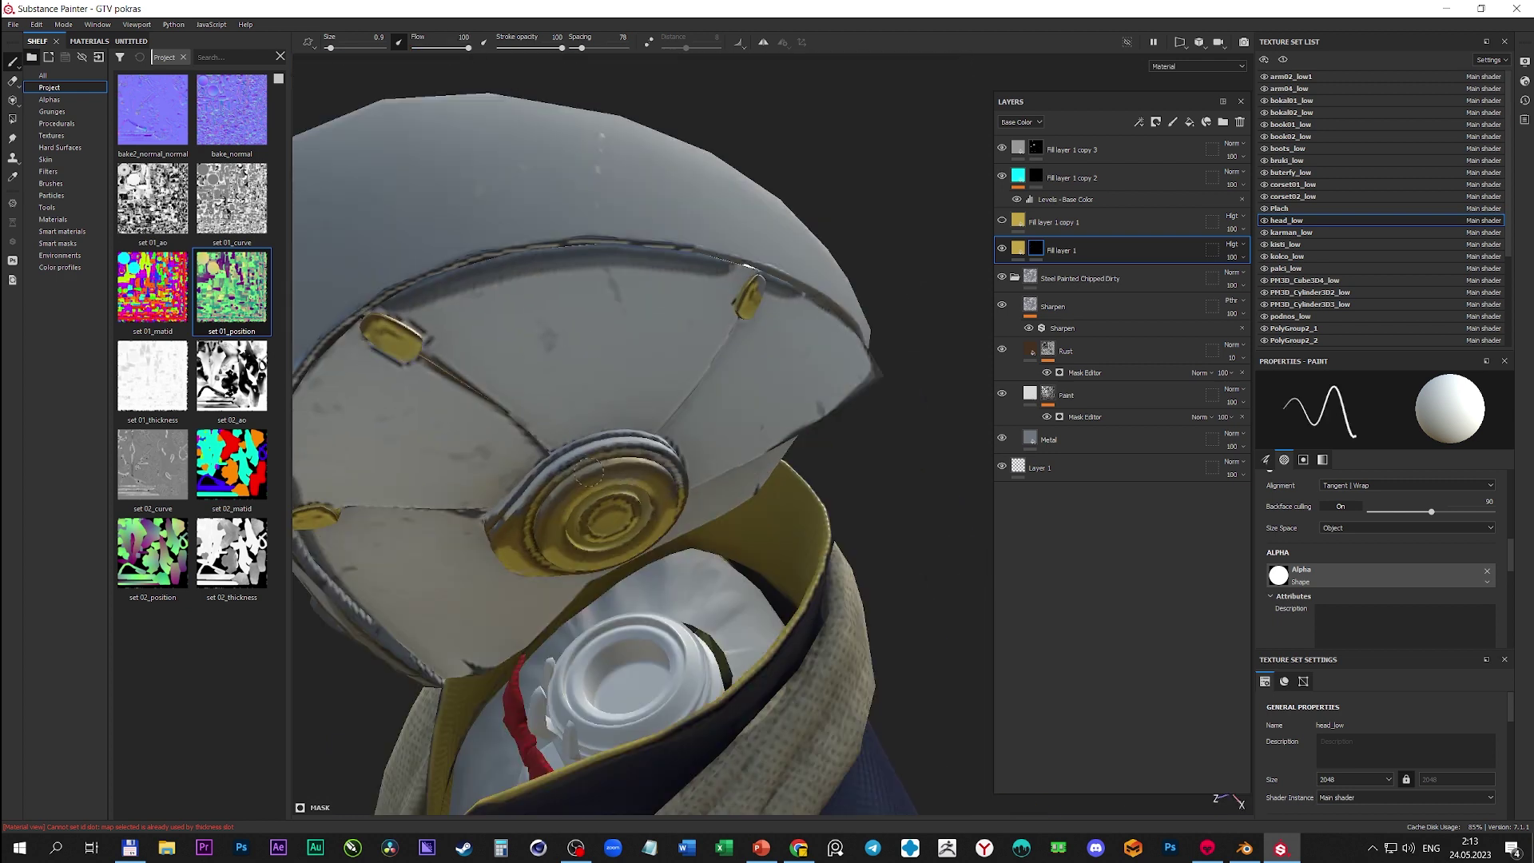
left_click_drag(595, 435, 607, 447, "alt")
left_click_drag(492, 521, 641, 469, "alt")
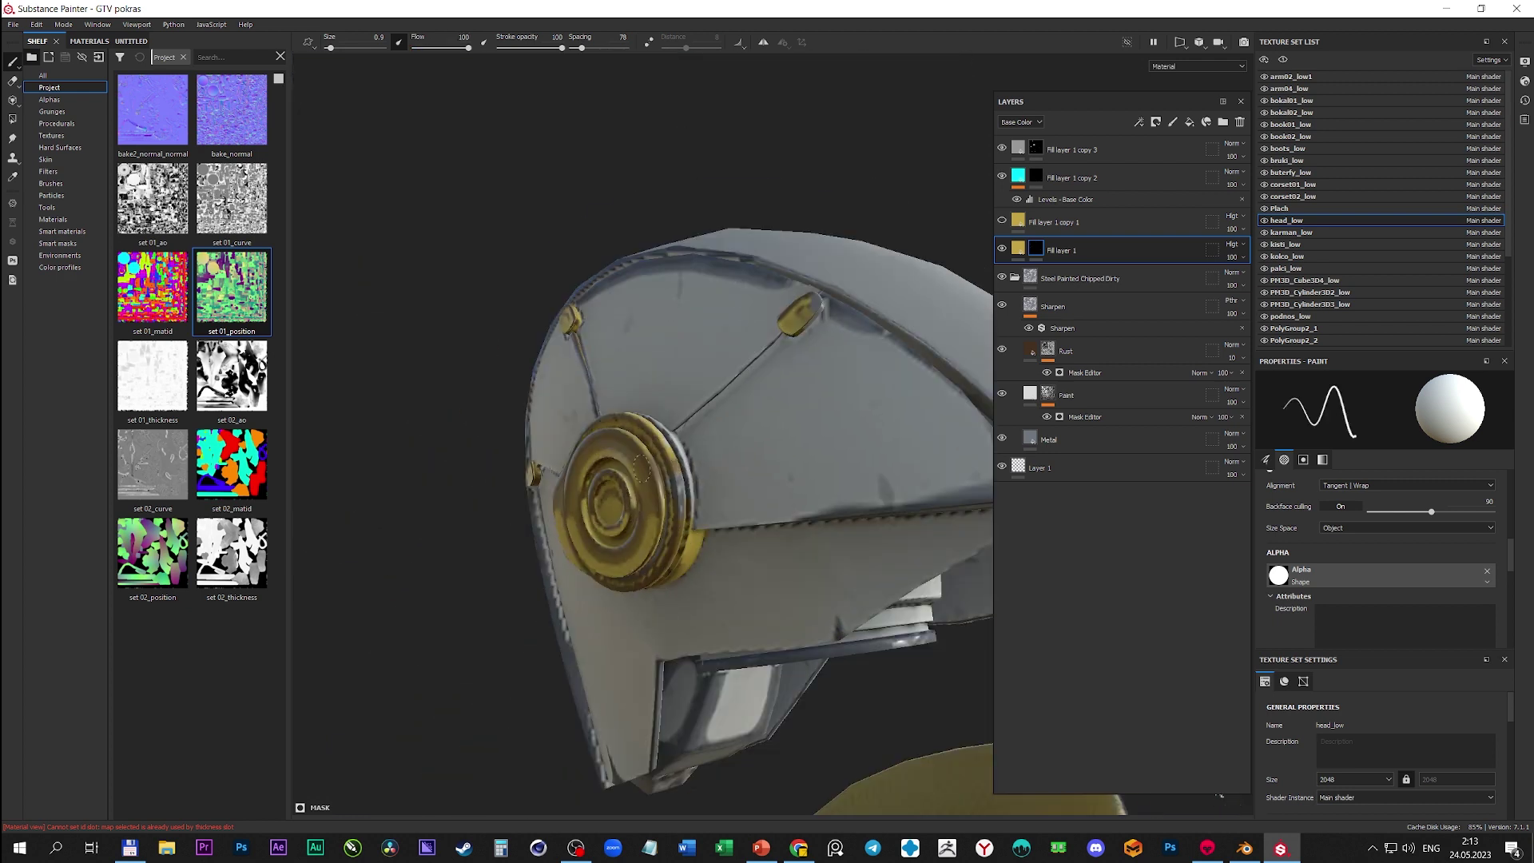
left_click_drag(599, 546, 593, 494, "alt")
left_click_drag(596, 441, 565, 456, "alt")
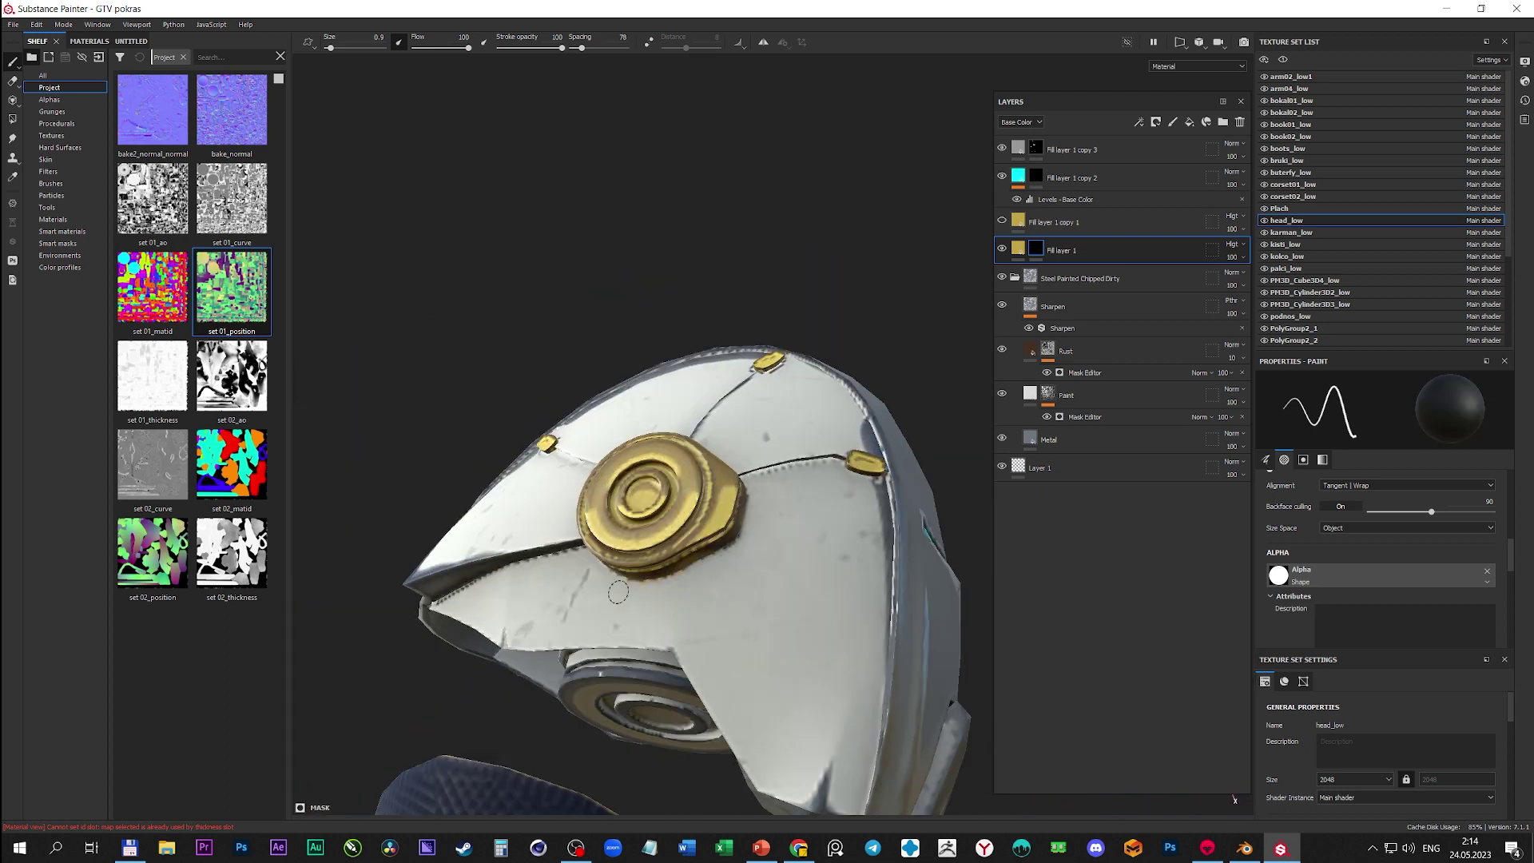
left_click_drag(618, 591, 567, 455, "alt")
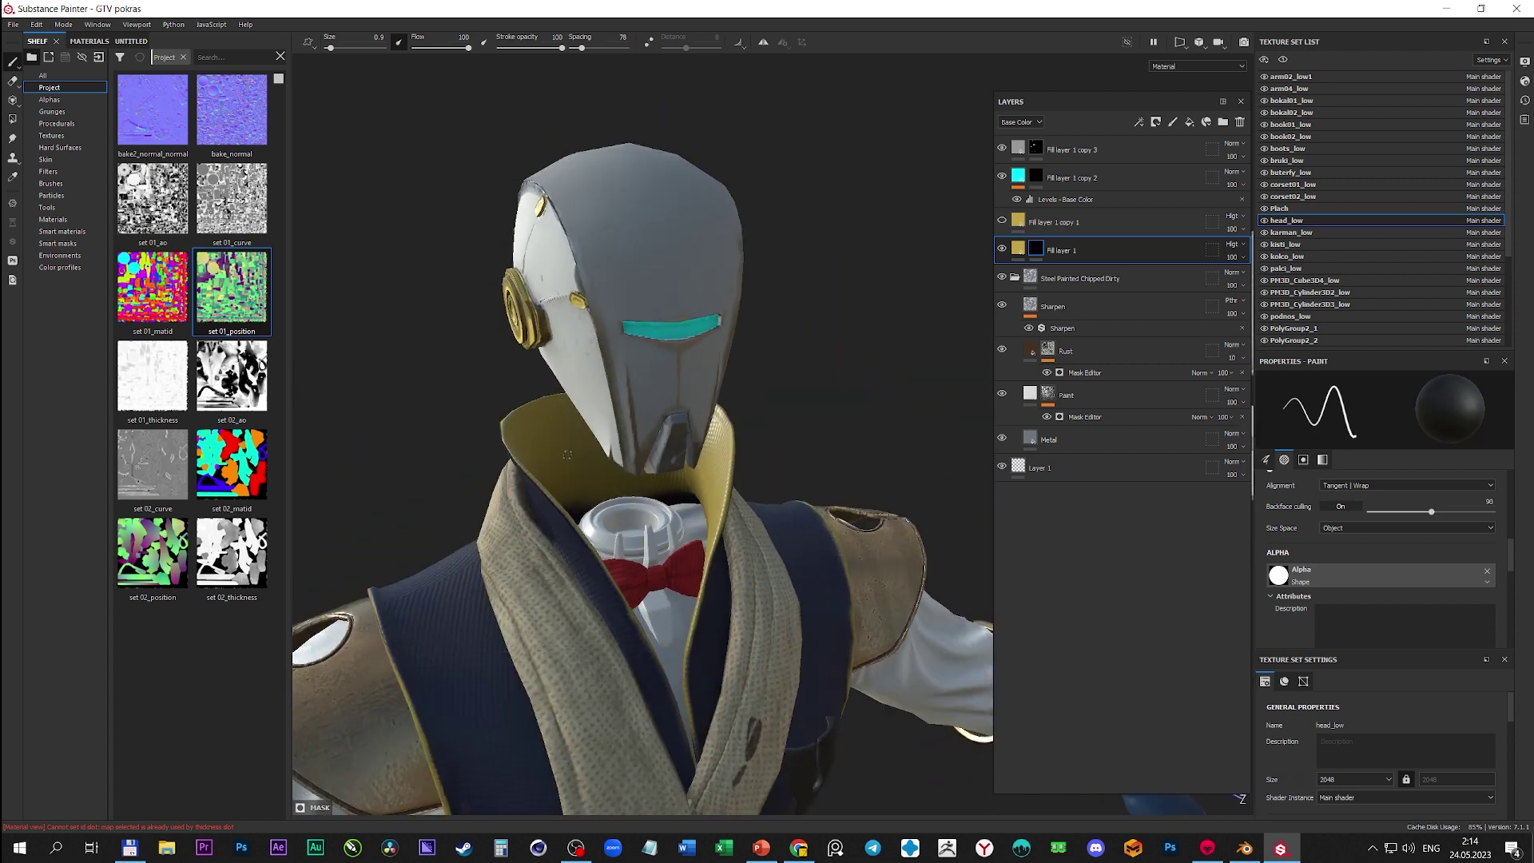
left_click_drag(505, 192, 560, 199, "alt")
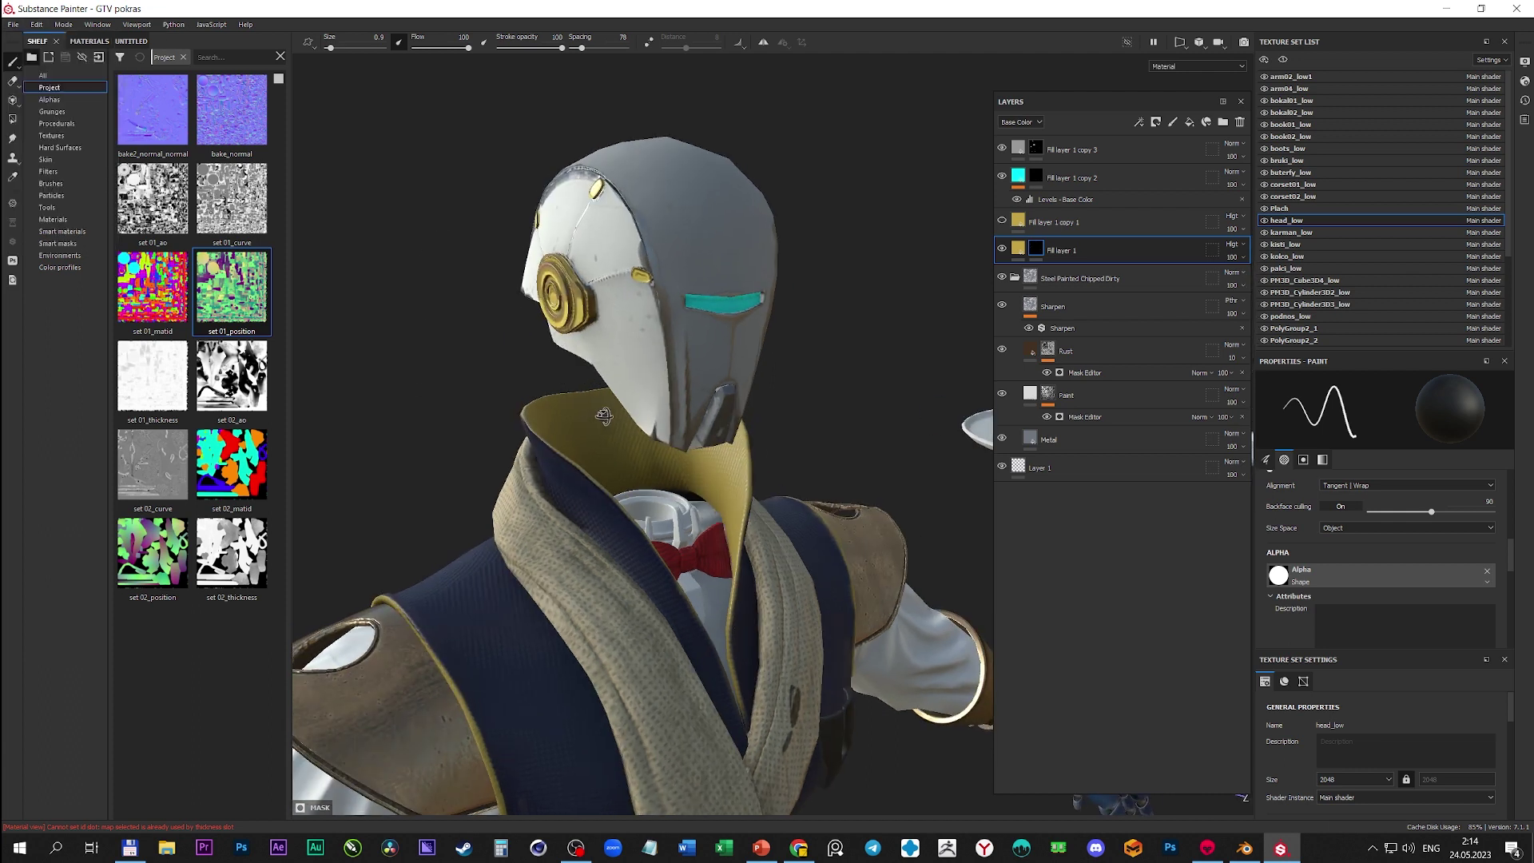
- On the Plach texture set, raise the Base Color fill's metallic to about 0.19
left_click(1279, 207)
left_click(1138, 323)
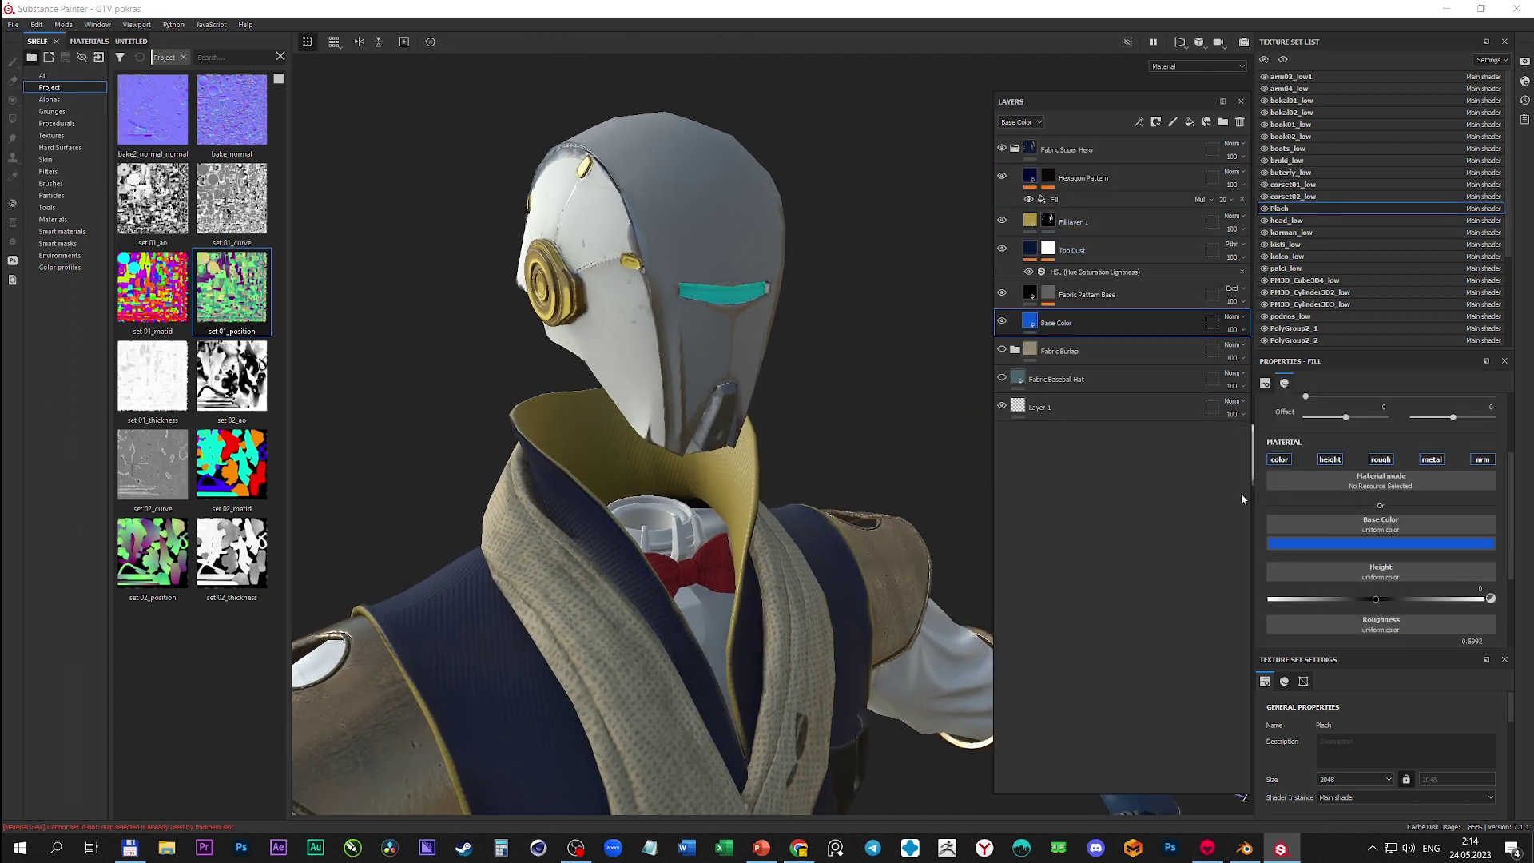
scroll(1392, 550, "down", 2)
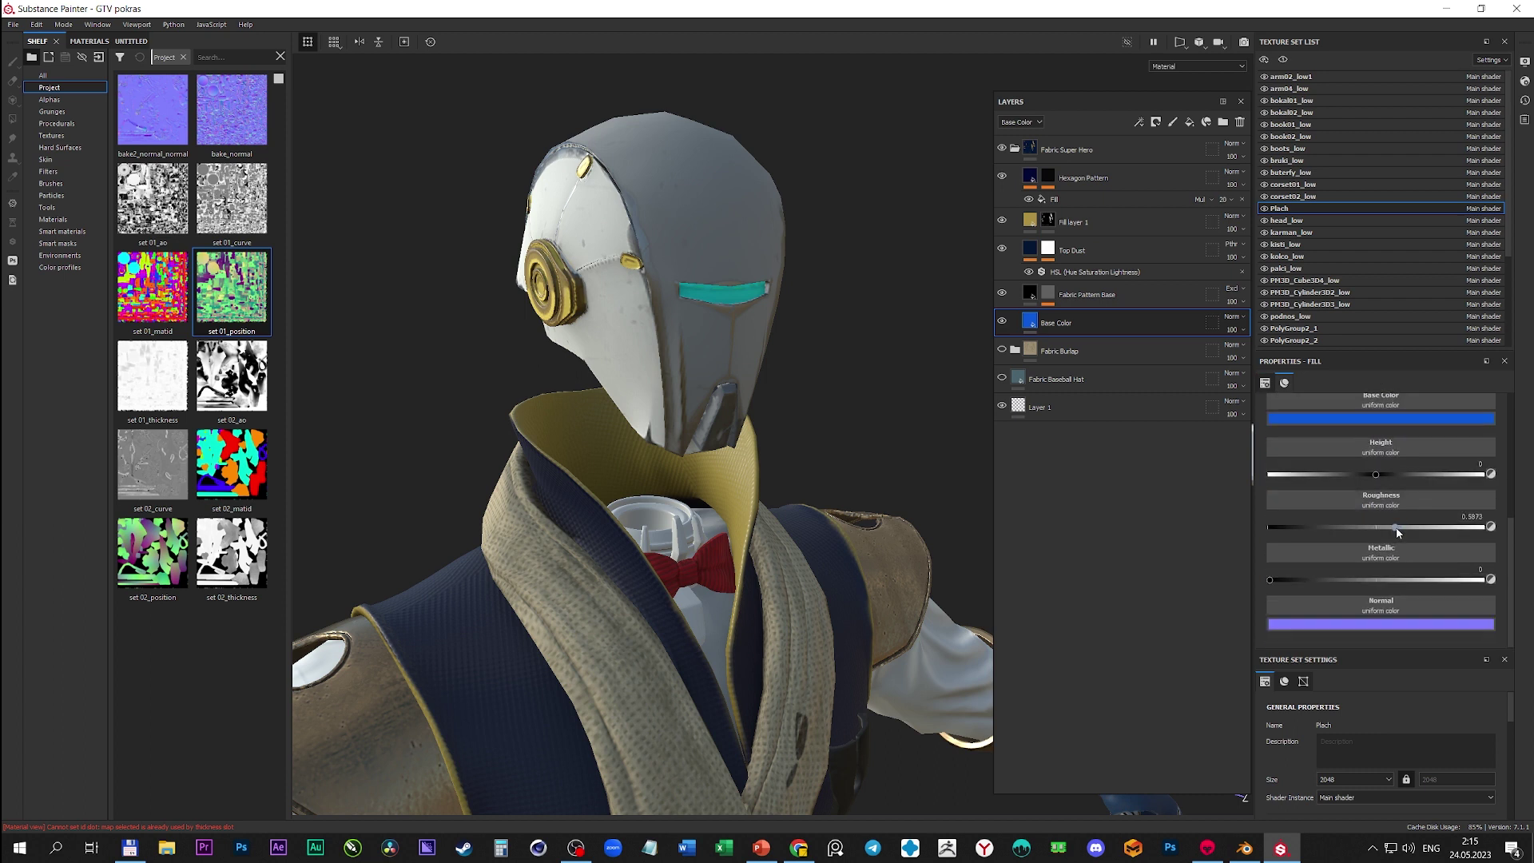
left_click_drag(1270, 579, 1308, 580)
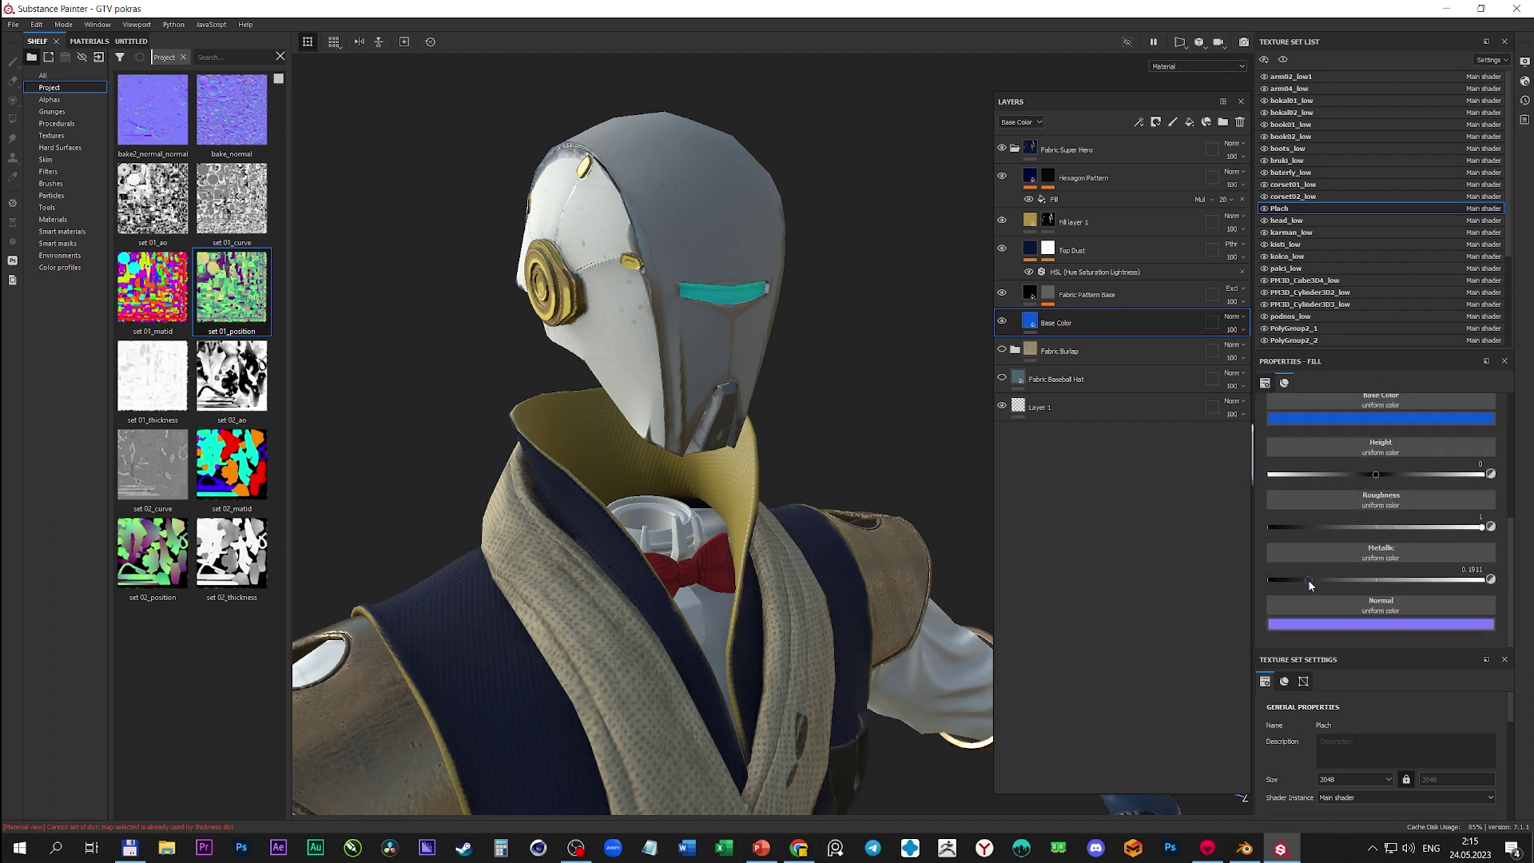
scroll(639, 440, "down", 3)
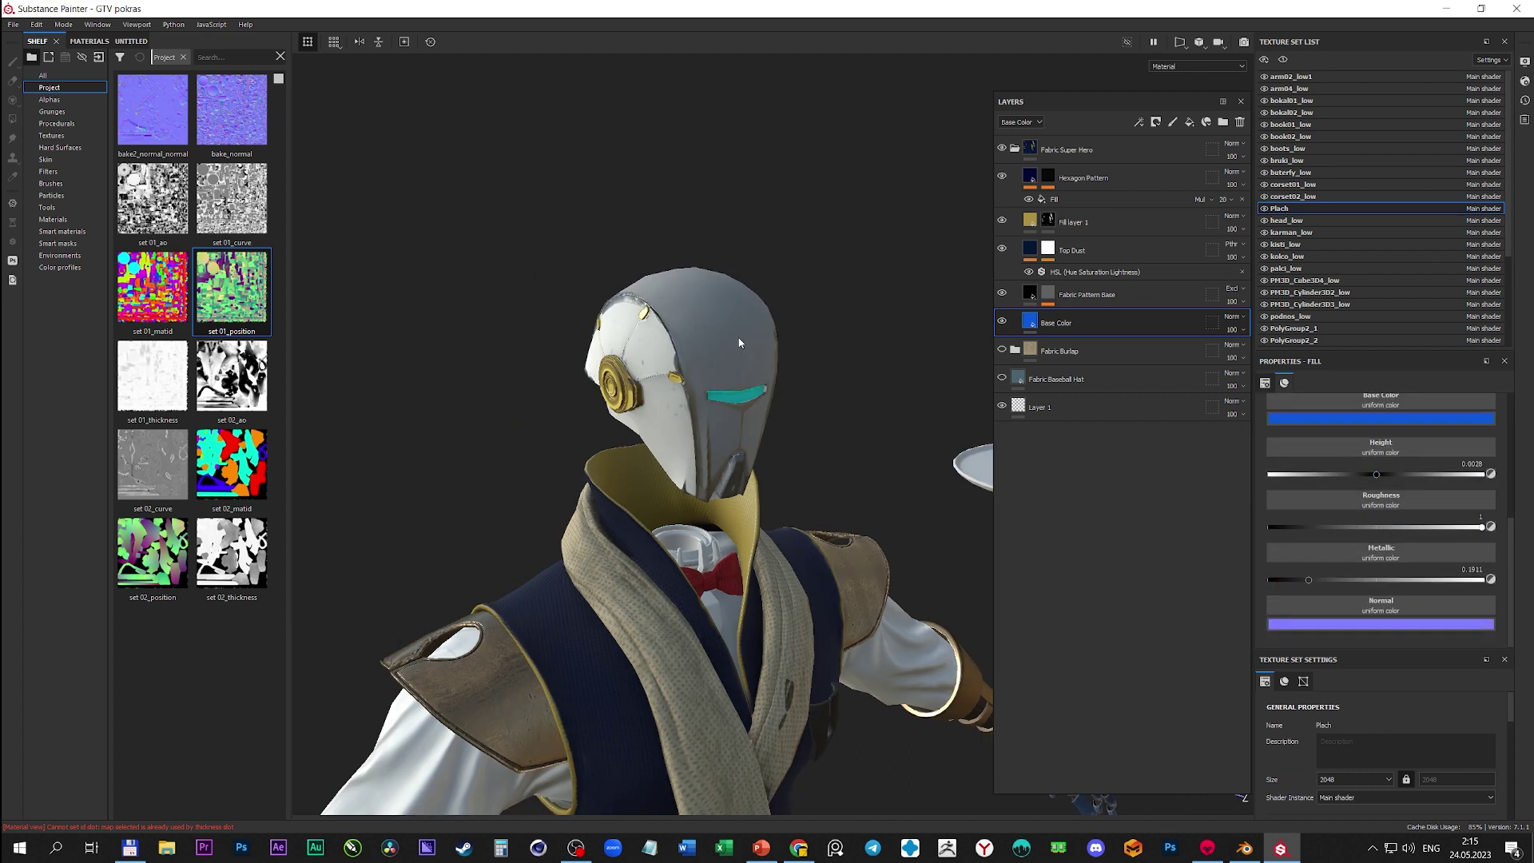
scroll(639, 439, "up", 5)
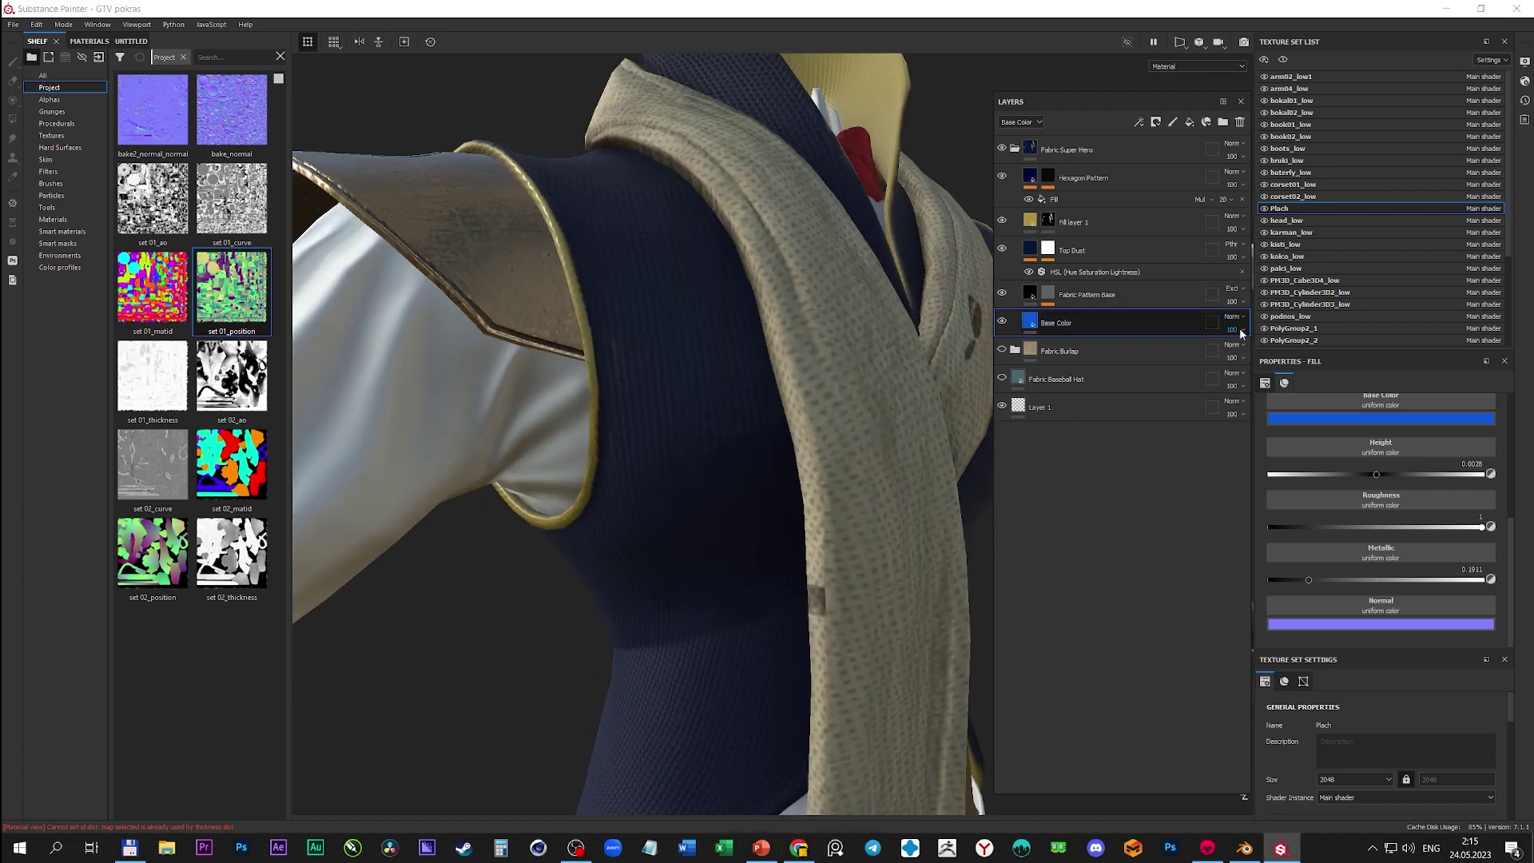
- Check the vest piping, then set grunge balance to 0.08 and height to 0
left_click(1002, 222)
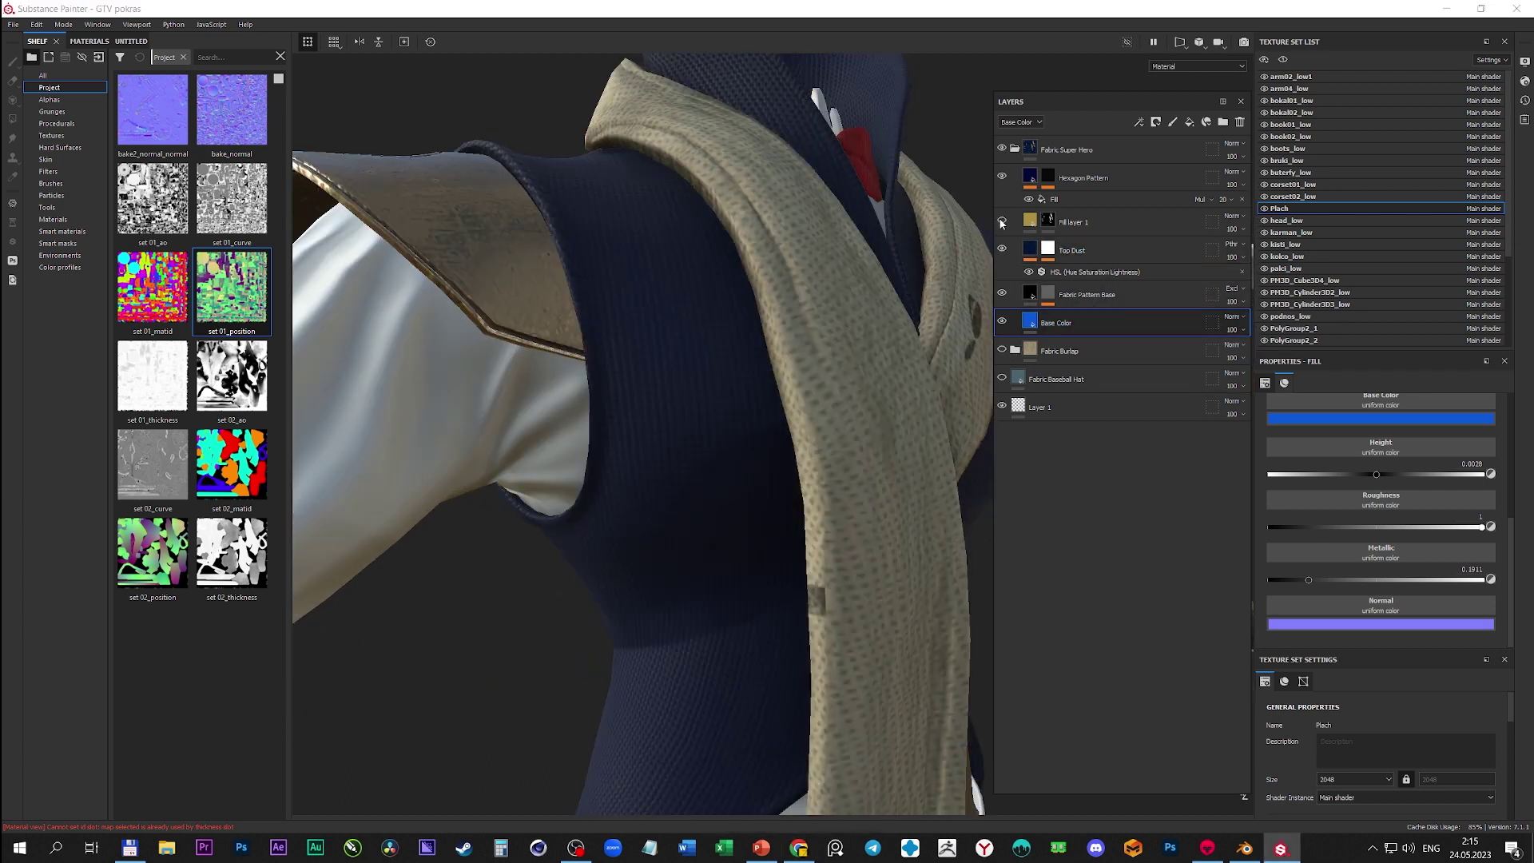
left_click(1118, 183)
left_click_drag(1385, 493, 1321, 497)
left_click_drag(1365, 630, 1378, 625)
- Review the Hexagon Pattern layer's material settings and compare the vest with it toggled
left_click(1070, 221)
left_click(1107, 184)
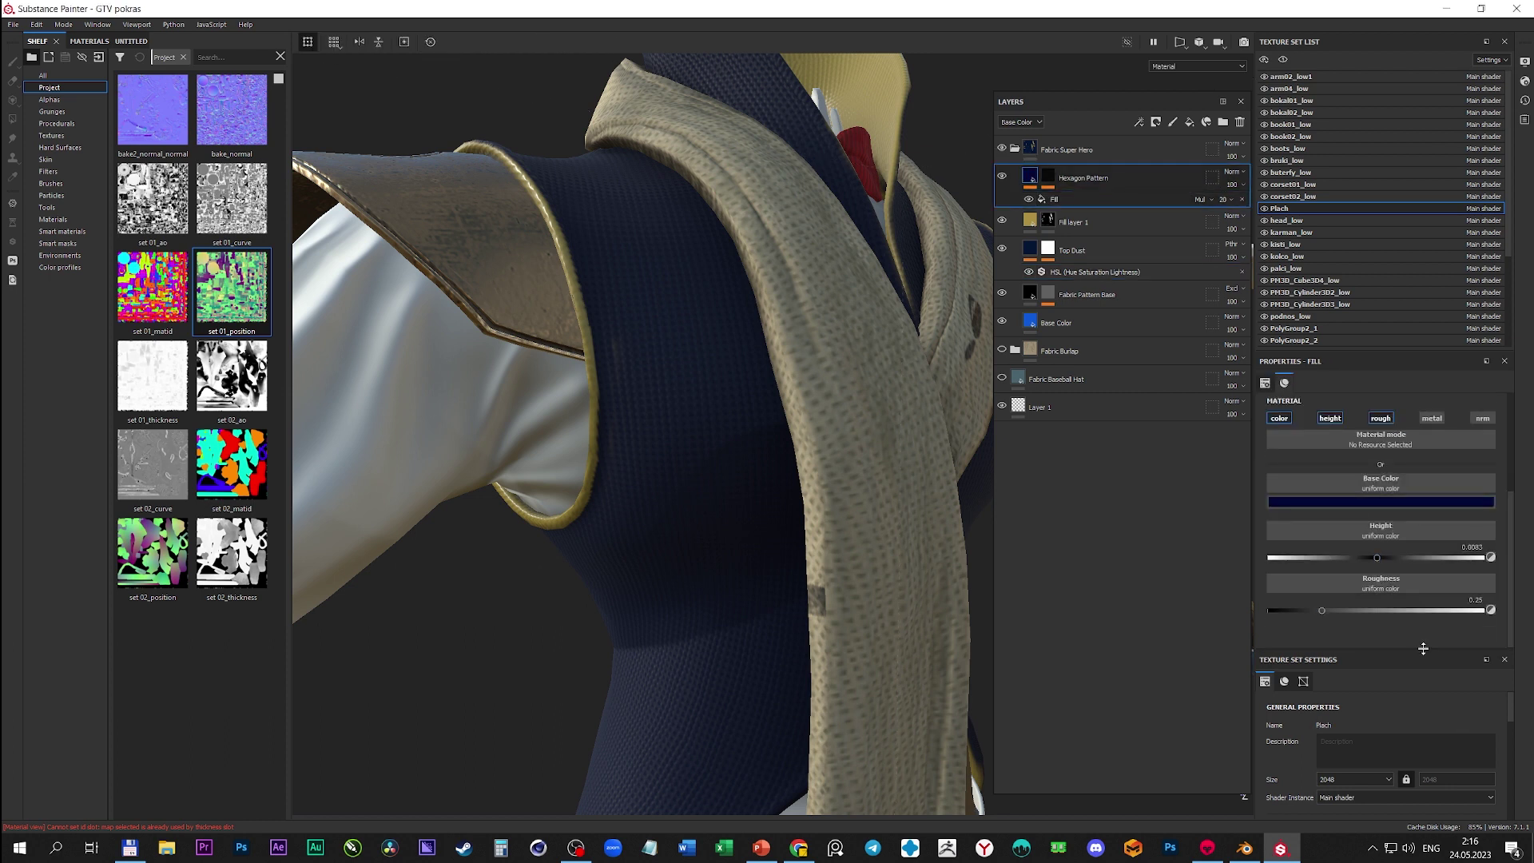
scroll(1382, 639, "up", 3)
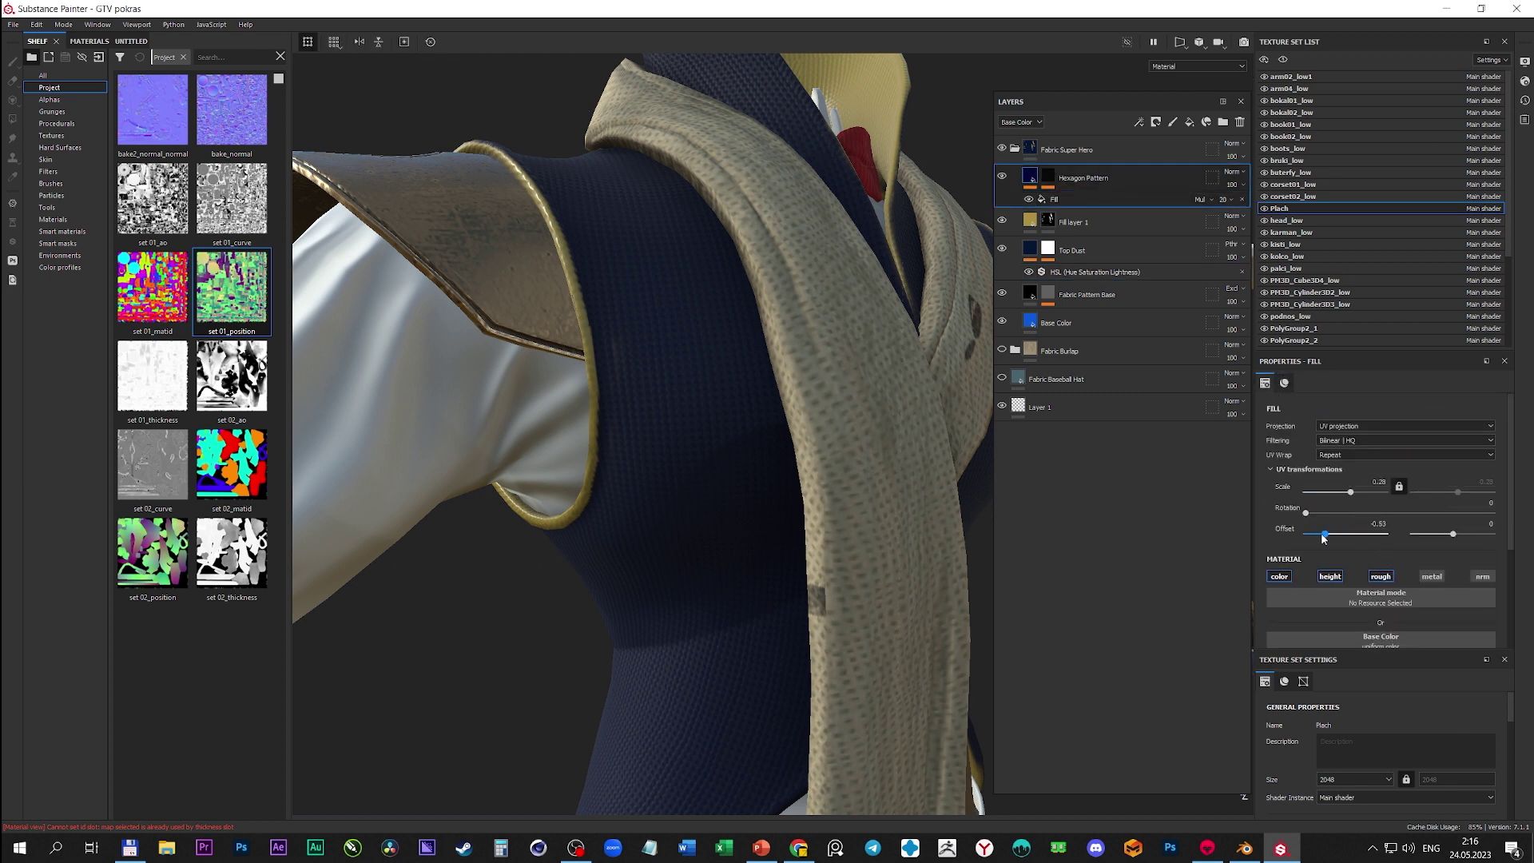
scroll(1344, 537, "down", 2)
scroll(1326, 512, "up", 2)
scroll(1314, 492, "down", 2)
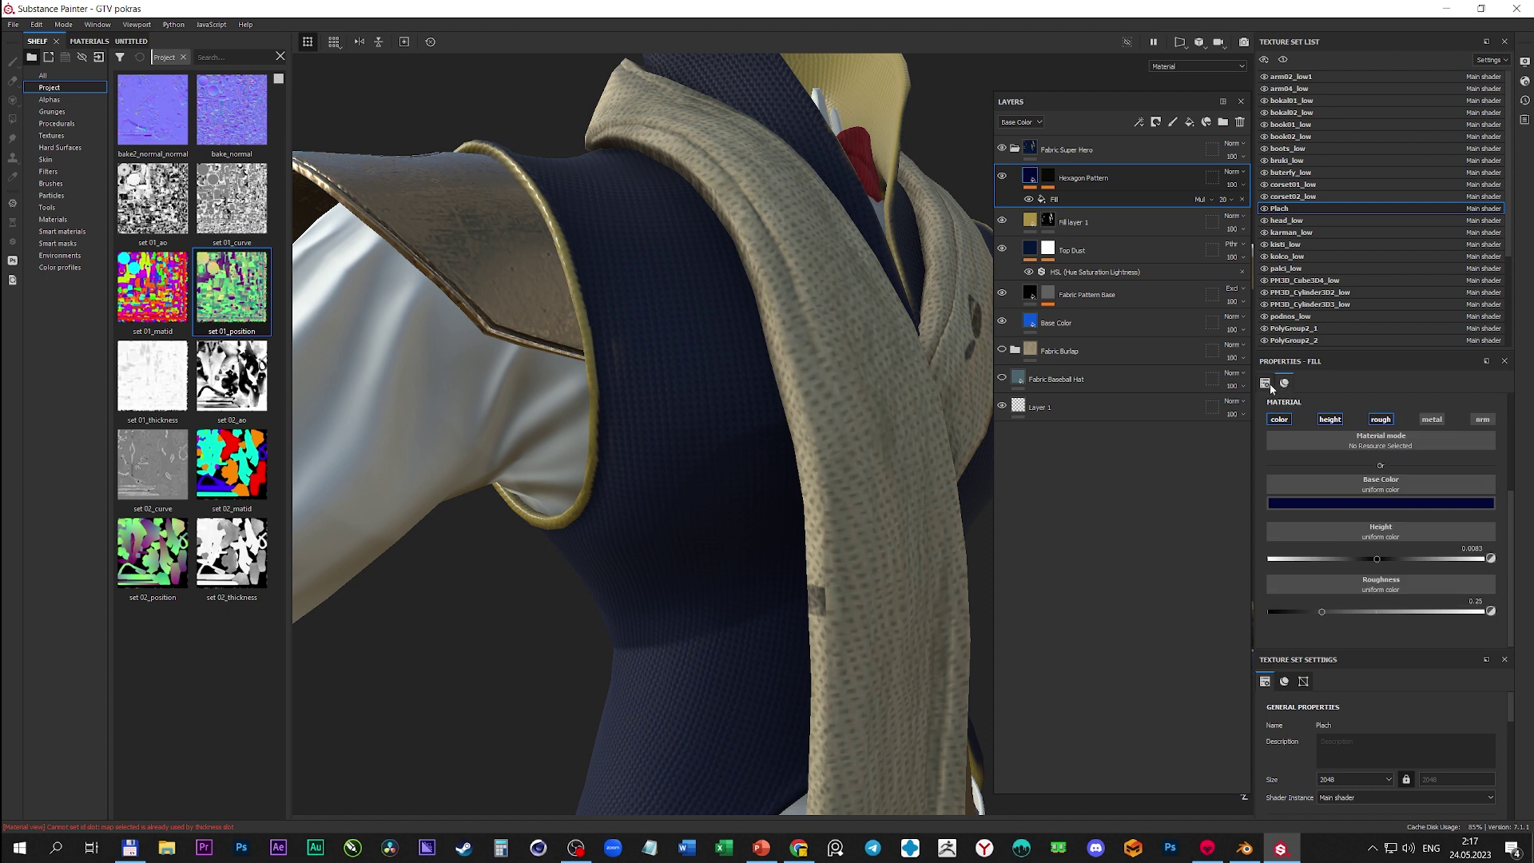
scroll(1303, 475, "up", 2)
scroll(1345, 505, "down", 3)
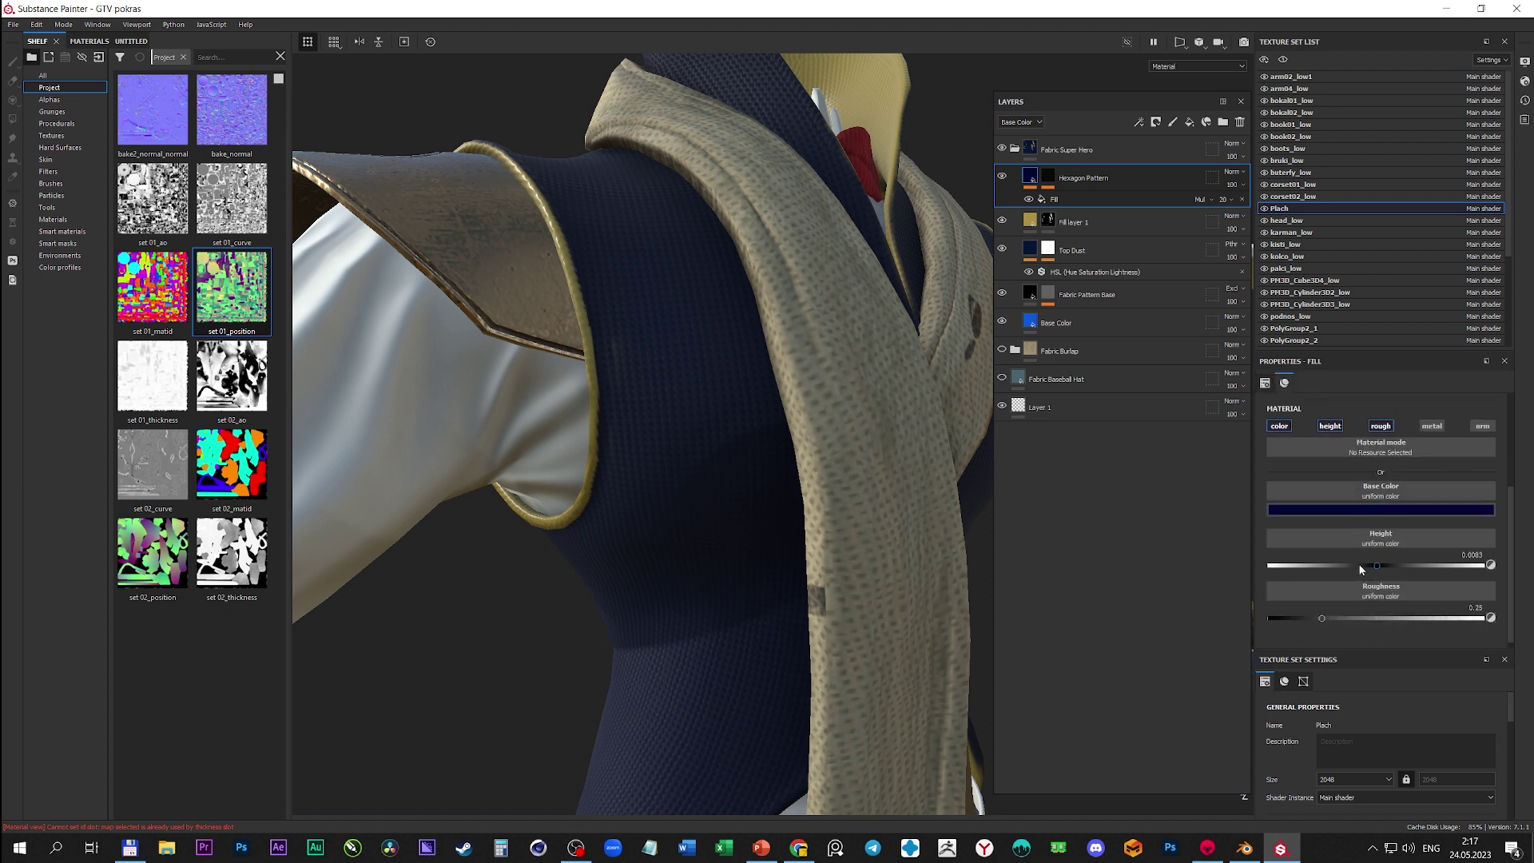
left_click(1284, 680)
scroll(1270, 575, "up", 3)
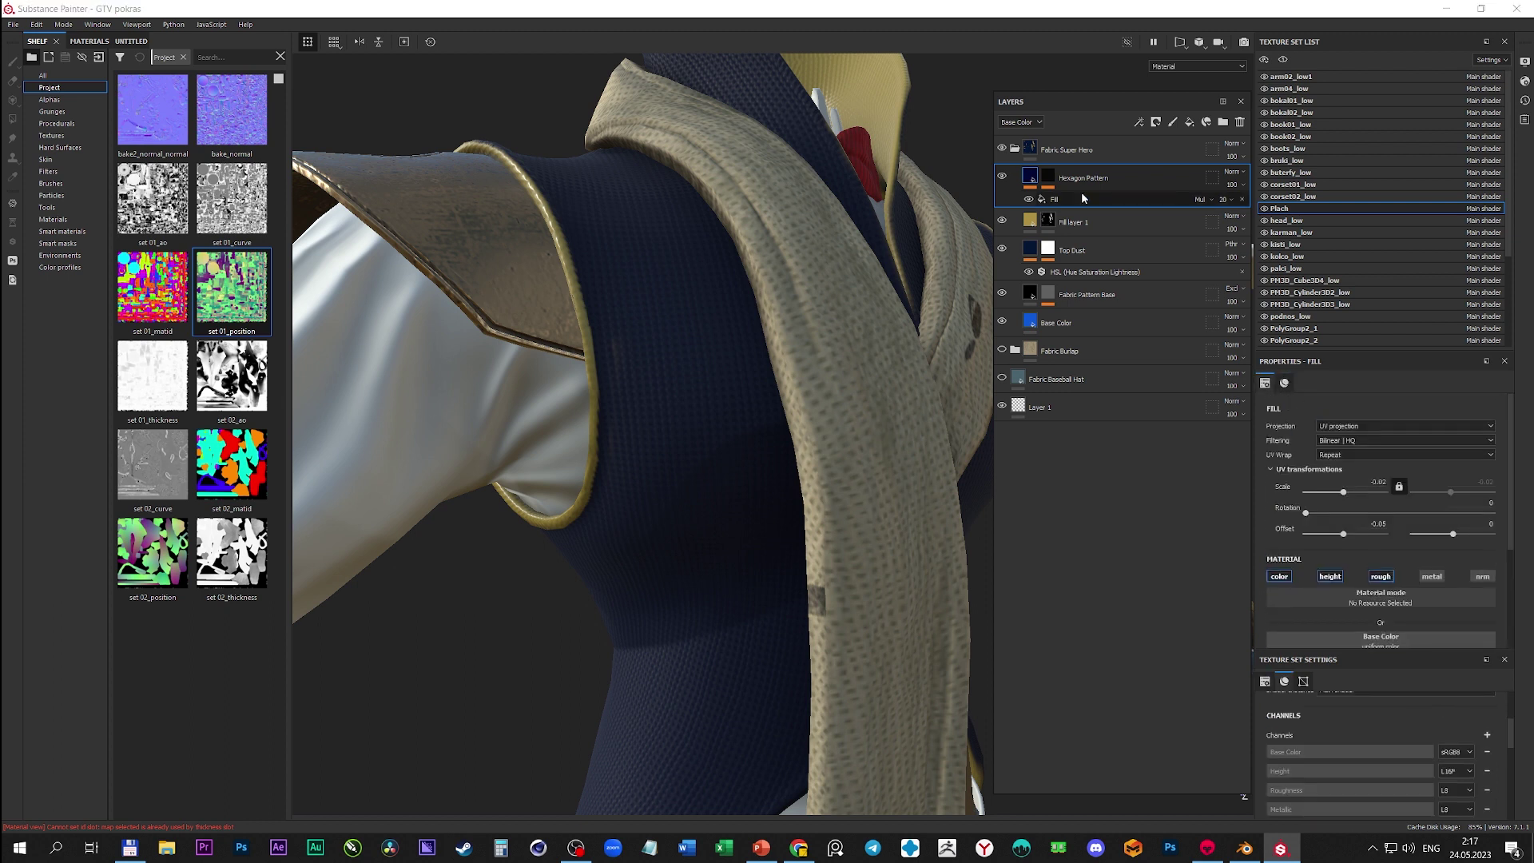
left_click(1002, 177)
- Give the Fabric Pattern Base layer height 0 and a purple base colour
left_click(1087, 294)
scroll(1330, 623, "down", 3)
scroll(1330, 613, "down", 1)
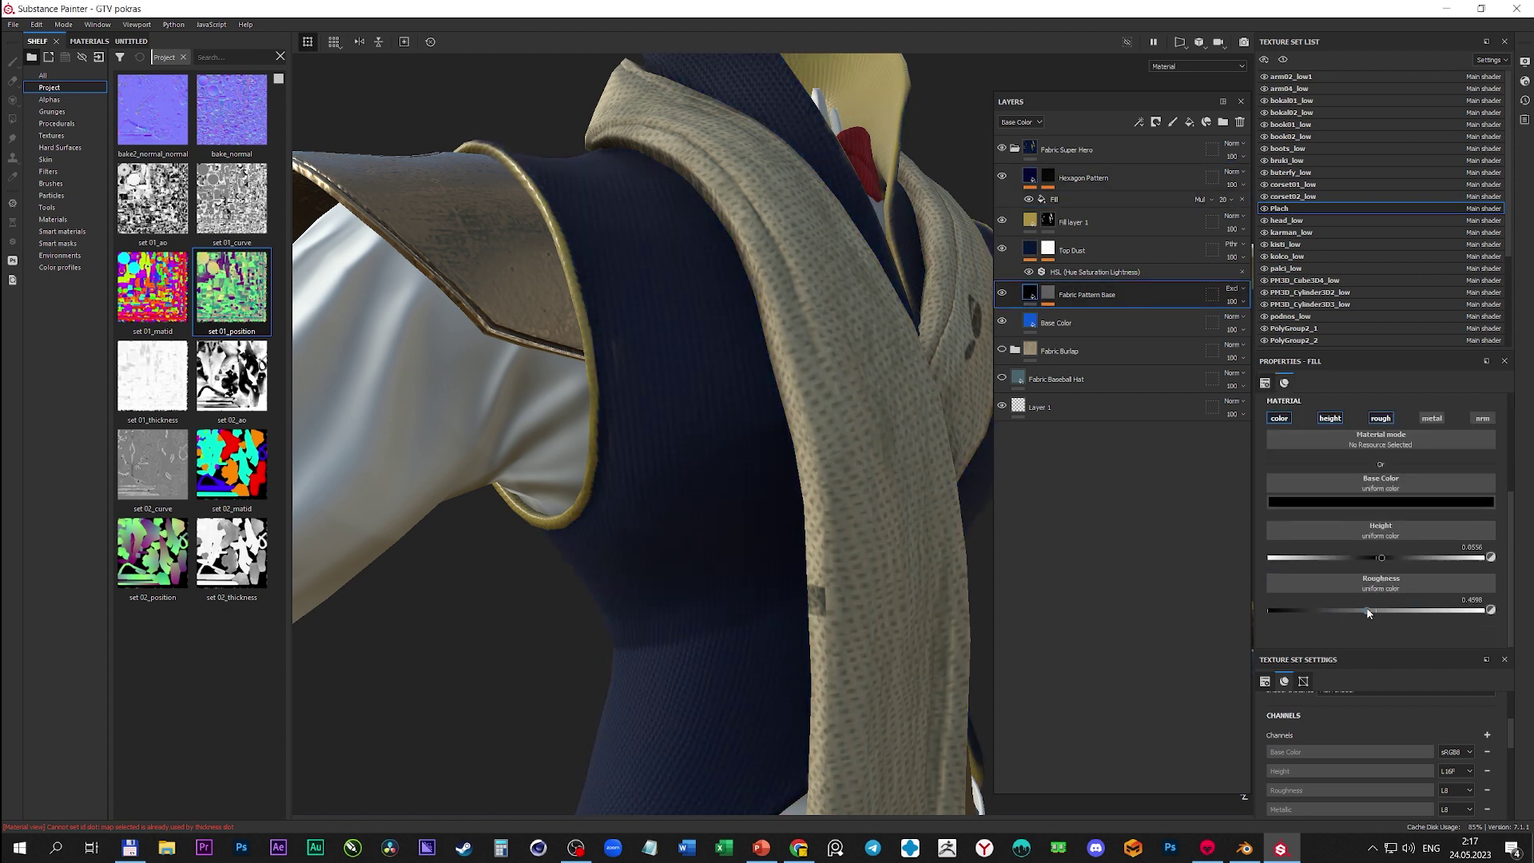
scroll(1332, 546, "up", 3)
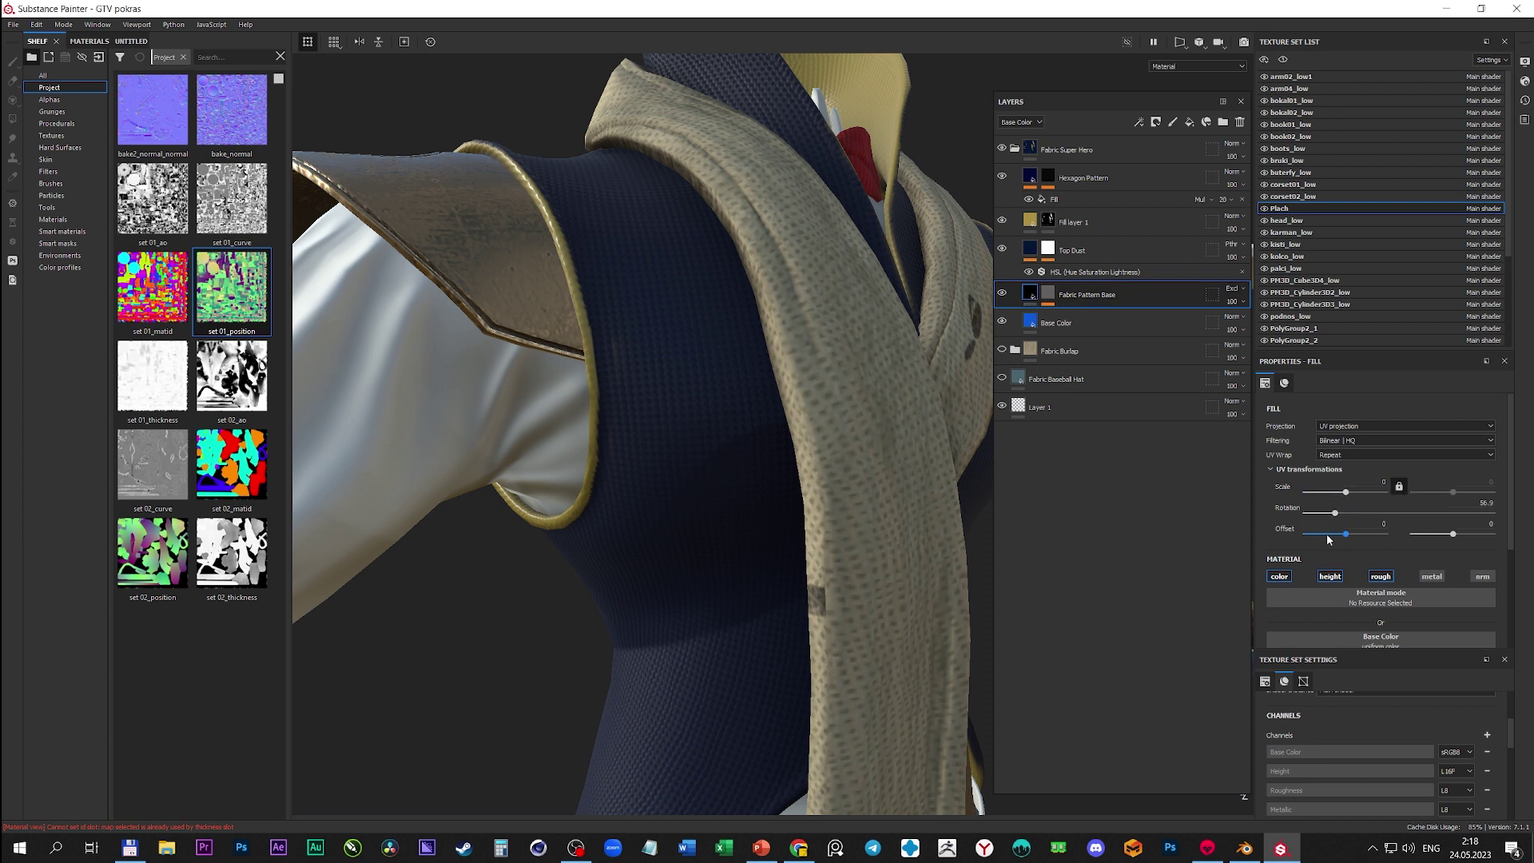
scroll(1328, 540, "down", 3)
left_click(1377, 558)
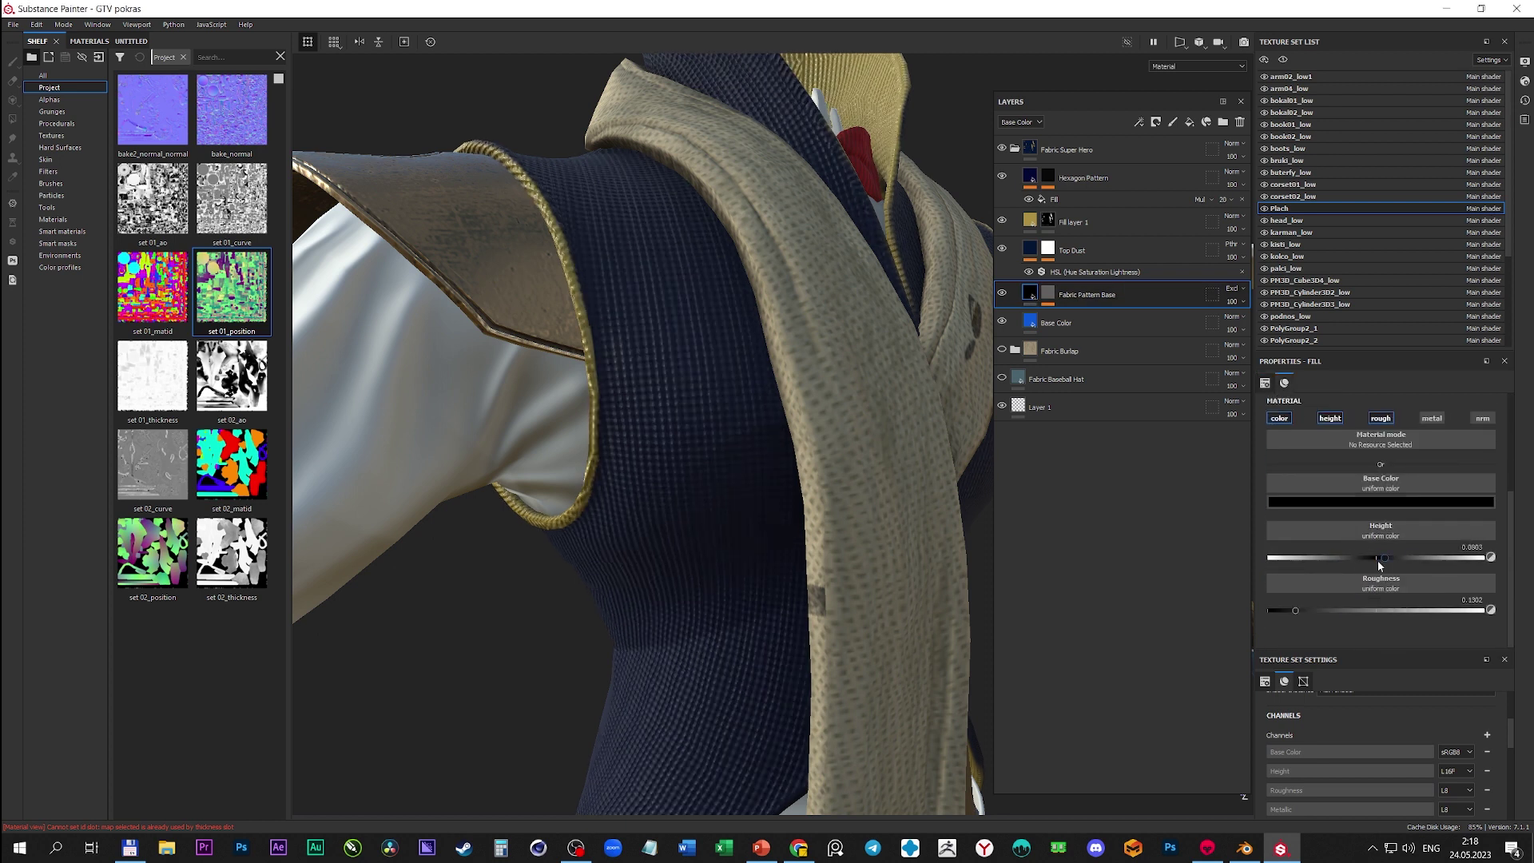
left_click(1378, 500)
left_click(1472, 546)
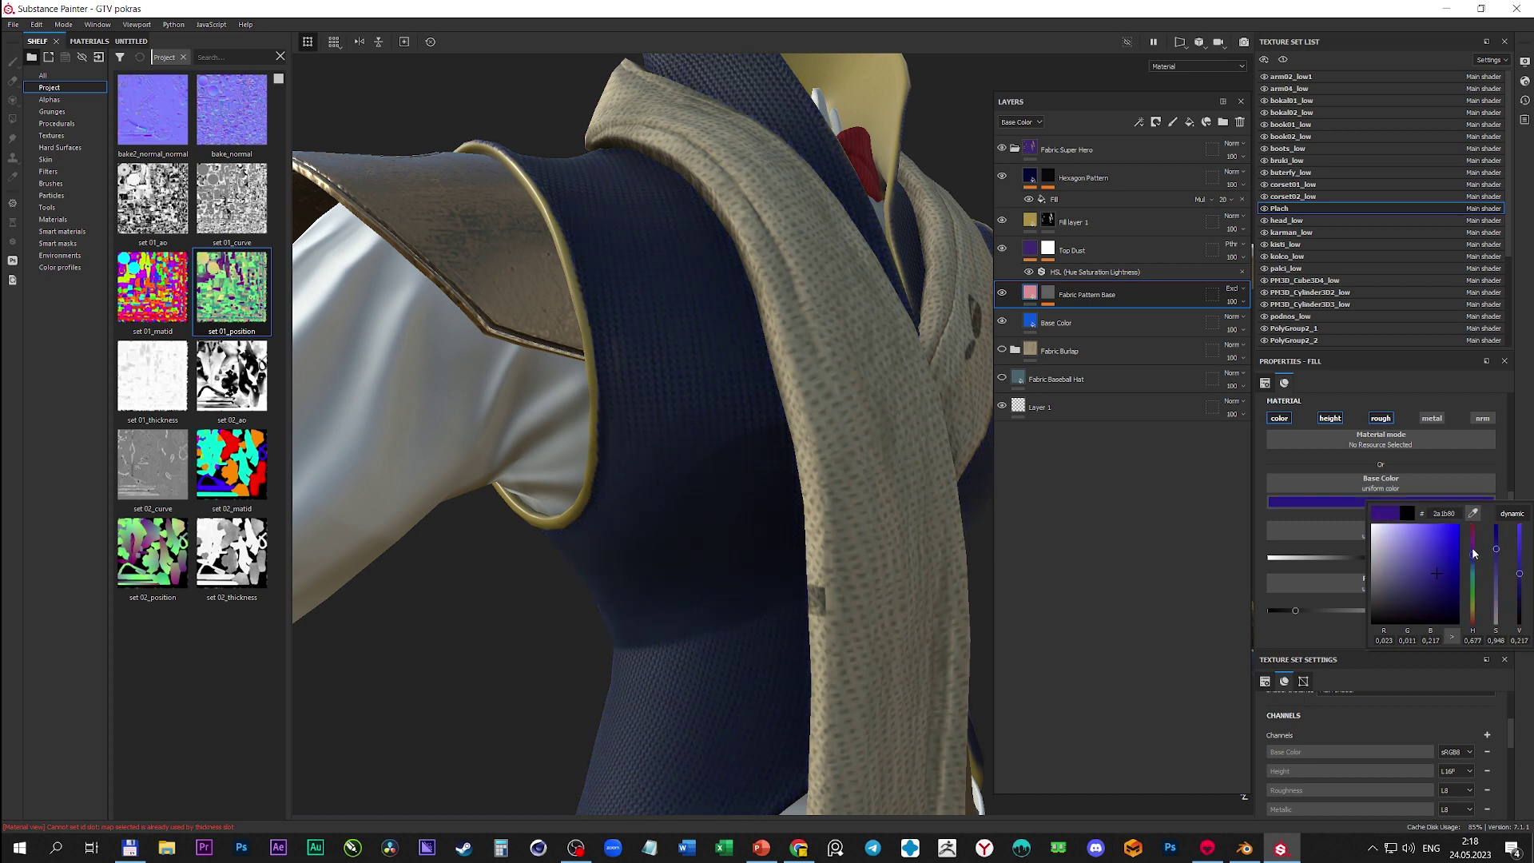
left_click(1265, 383)
left_click(1002, 293)
left_click(1000, 176)
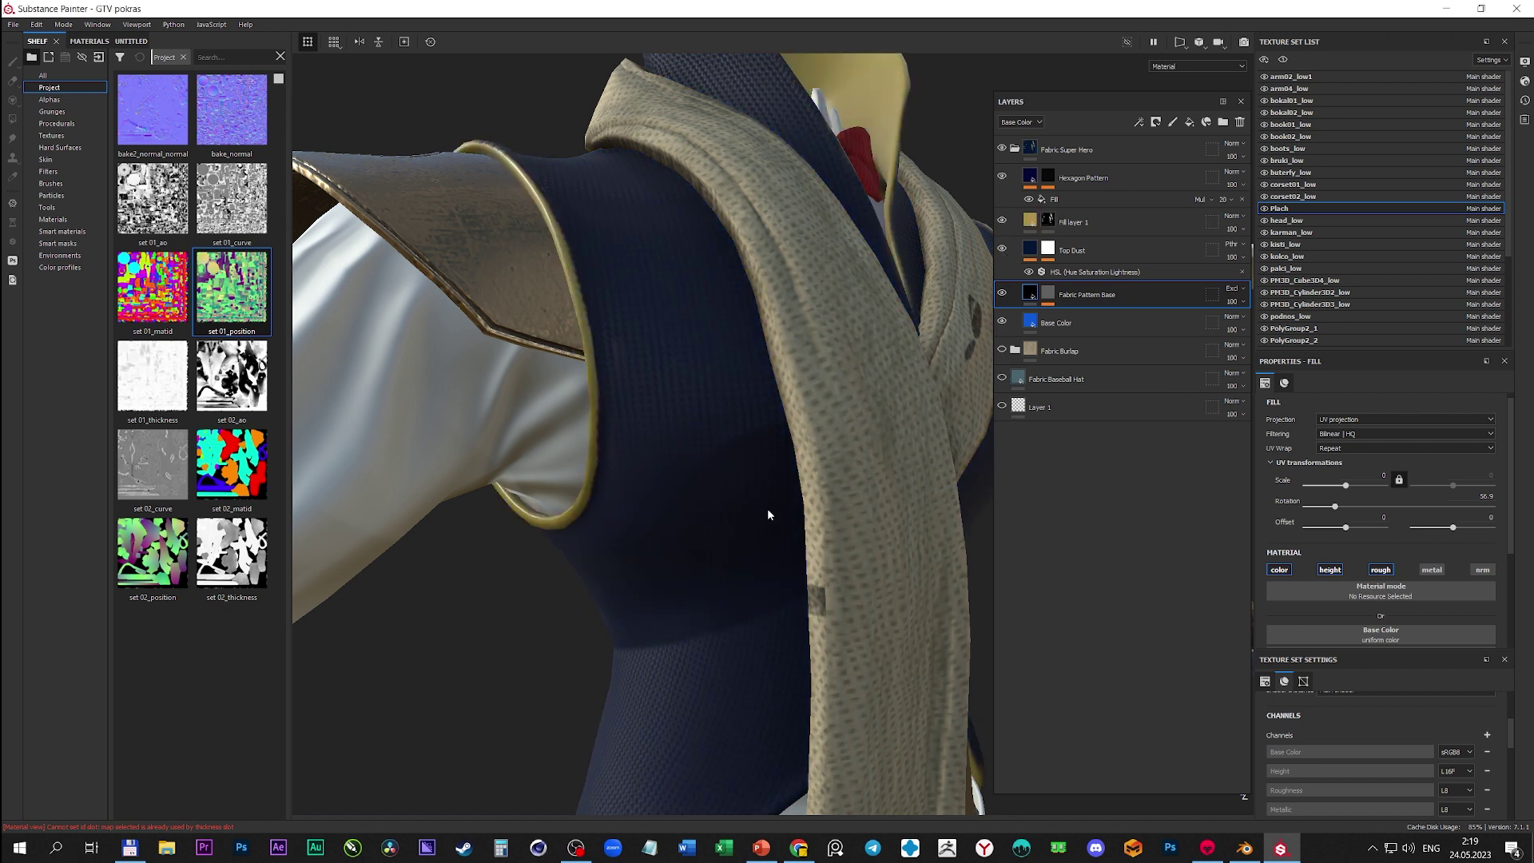
scroll(601, 428, "down", 5)
- Shift Fill layer 1's trim Base Color toward a warmer orange-yellow
left_click(1046, 221)
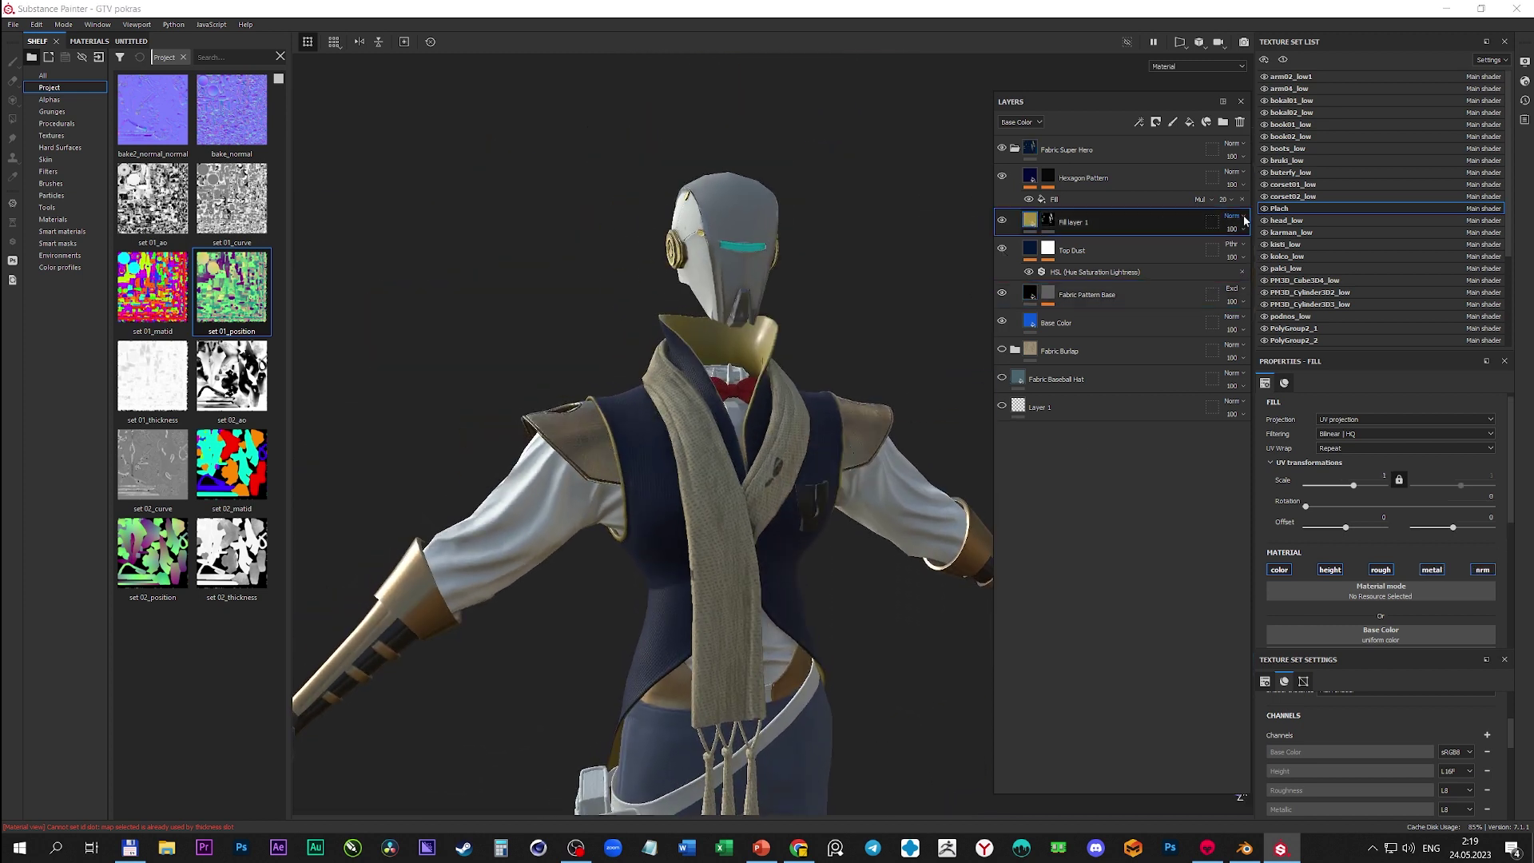
scroll(1380, 520, "down", 3)
left_click(1438, 473)
mouse_move(1518, 543)
left_mouse_down()
mouse_move(1522, 517)
mouse_move(1445, 510)
left_mouse_up()
left_click_drag(1472, 589, 1479, 594)
scroll(798, 487, "down", 3)
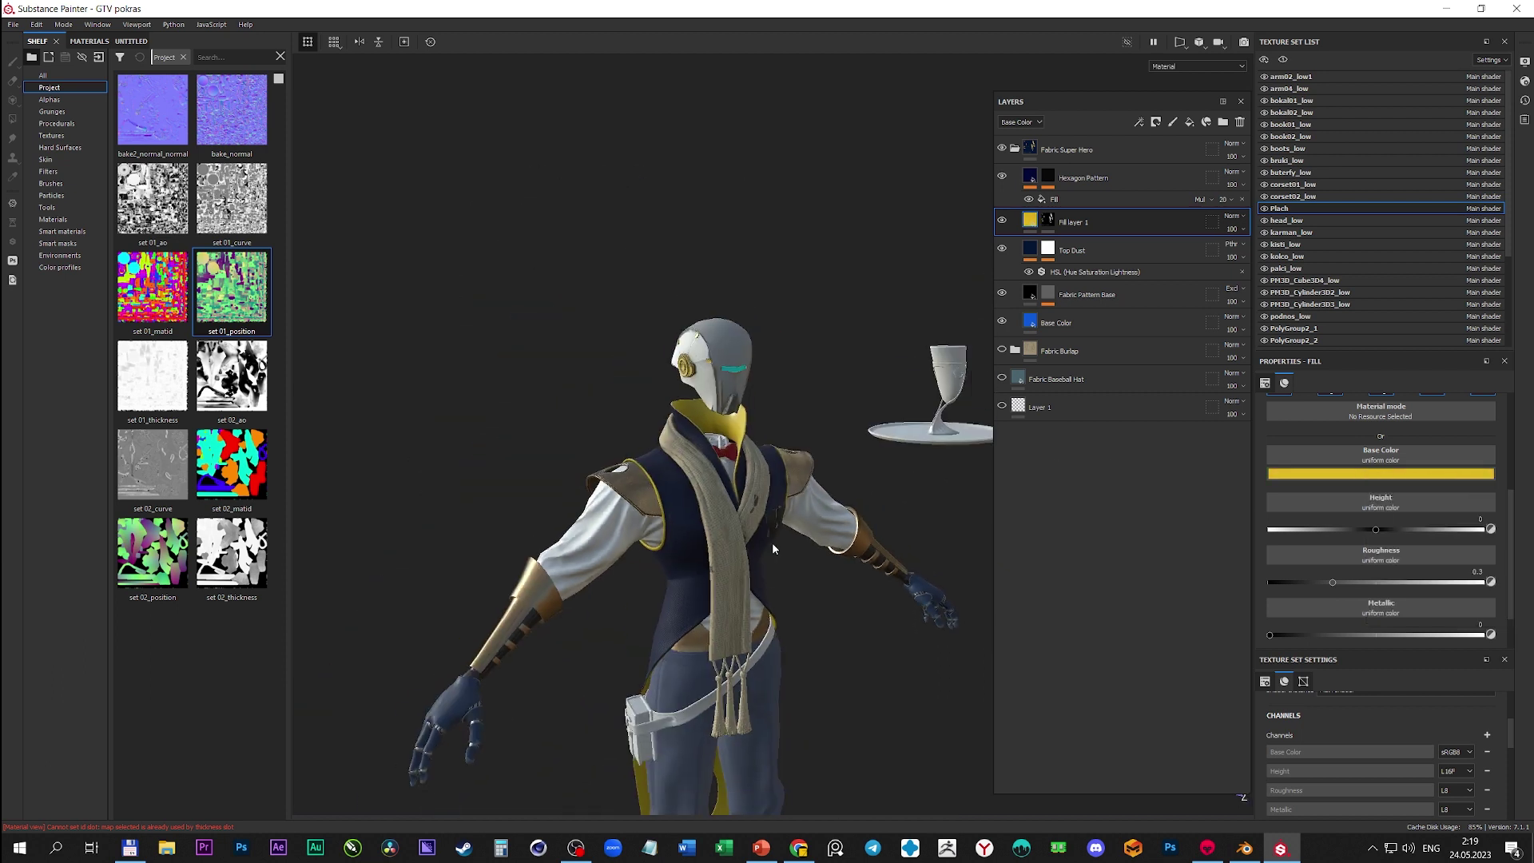
left_click_drag(771, 541, 852, 530, "alt")
scroll(722, 706, "up", 8)
scroll(1300, 276, "down", 3)
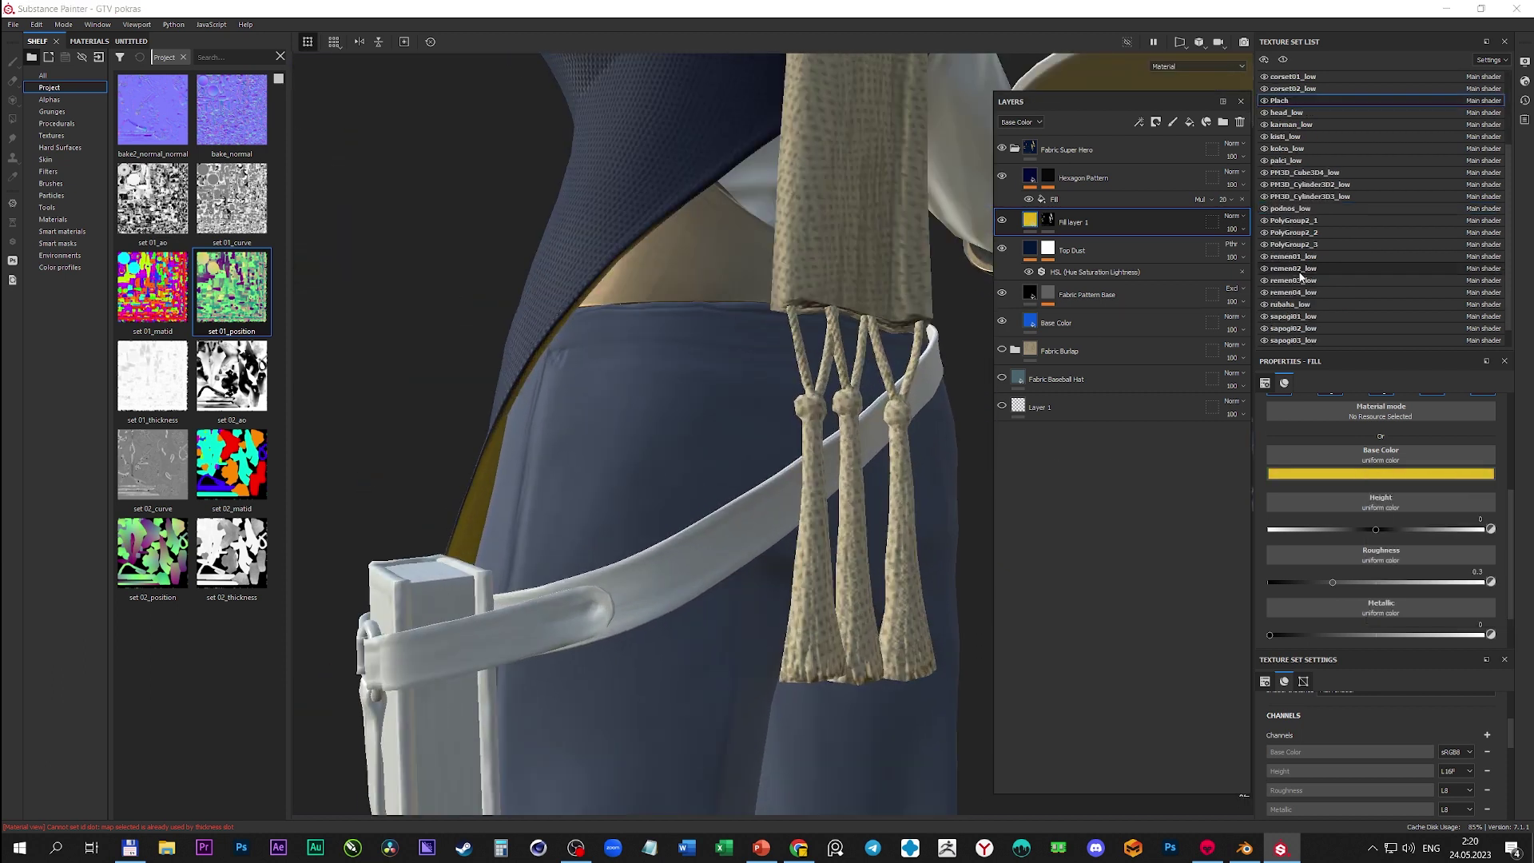
- On remen01_low, try Leatherette materials, then drop Leather Stylized onto the belt
left_click(1305, 257)
scroll(1374, 560, "down", 3)
scroll(1374, 758, "down", 5)
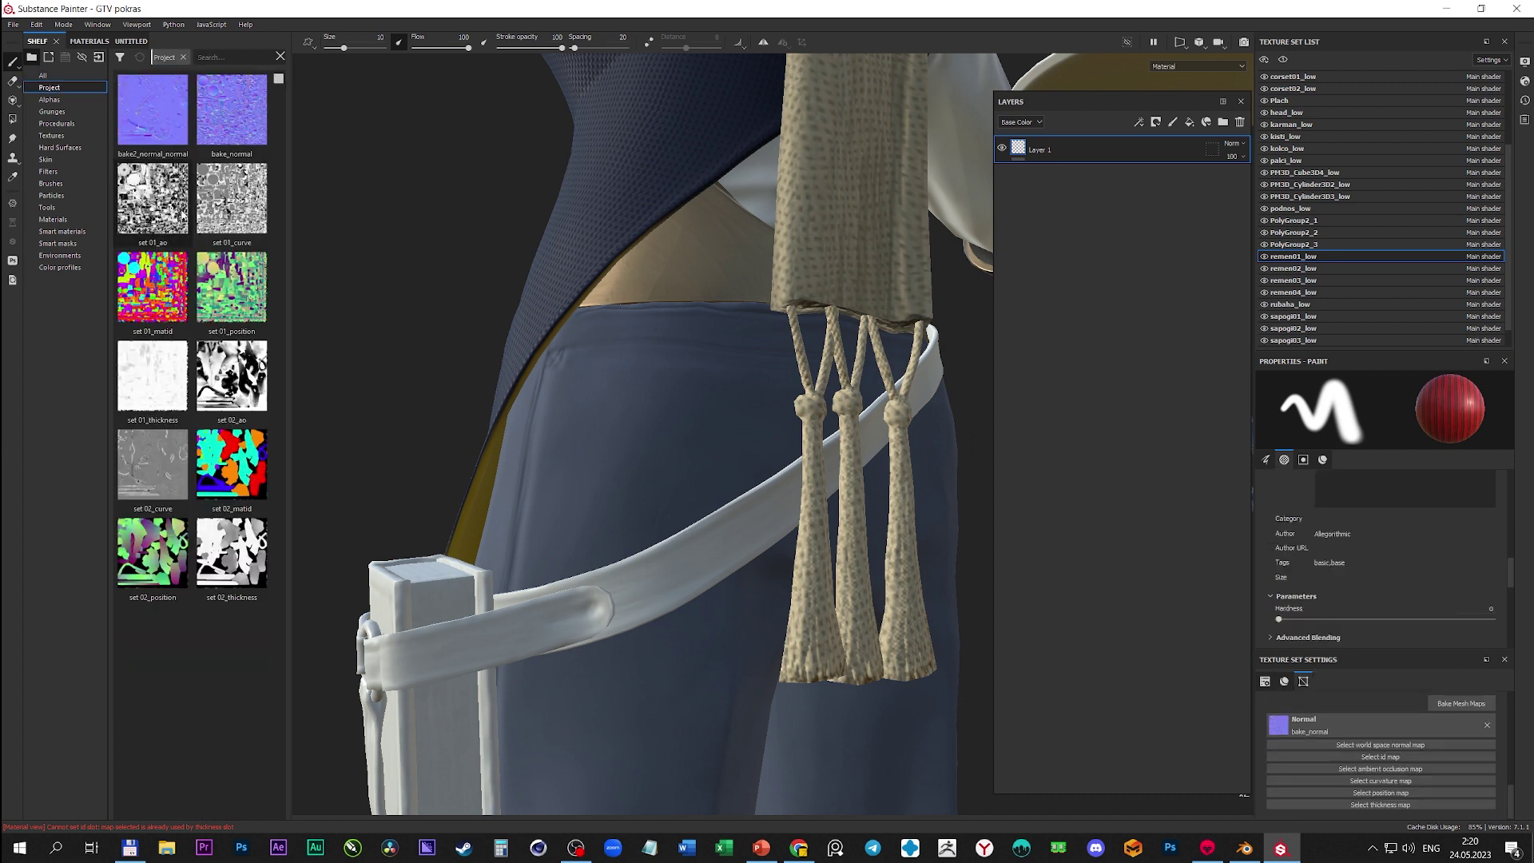
left_click_drag(232, 200, 1349, 773)
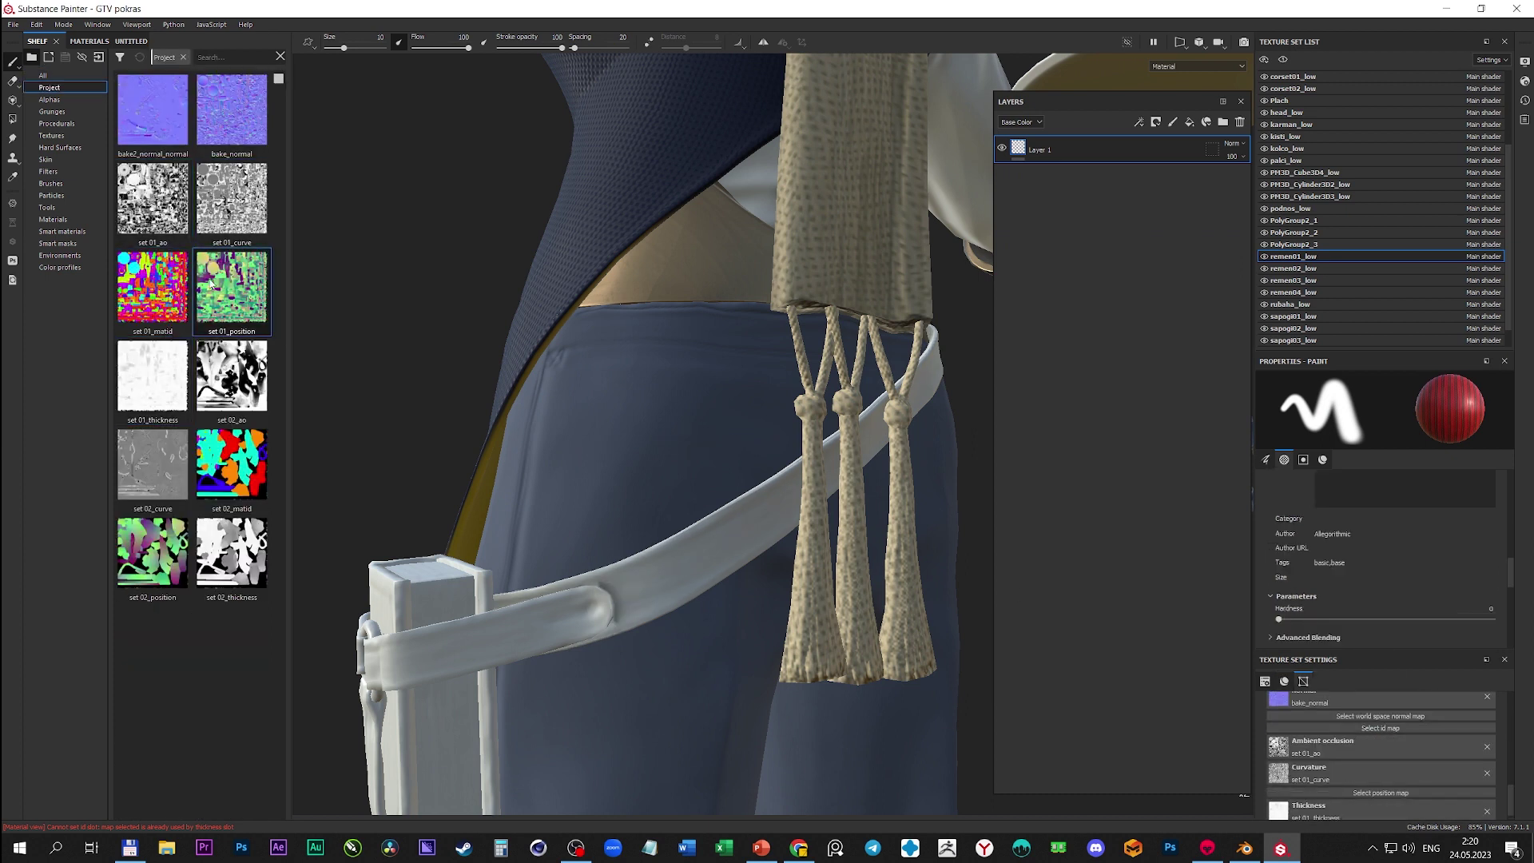
left_click(183, 57)
type("later")
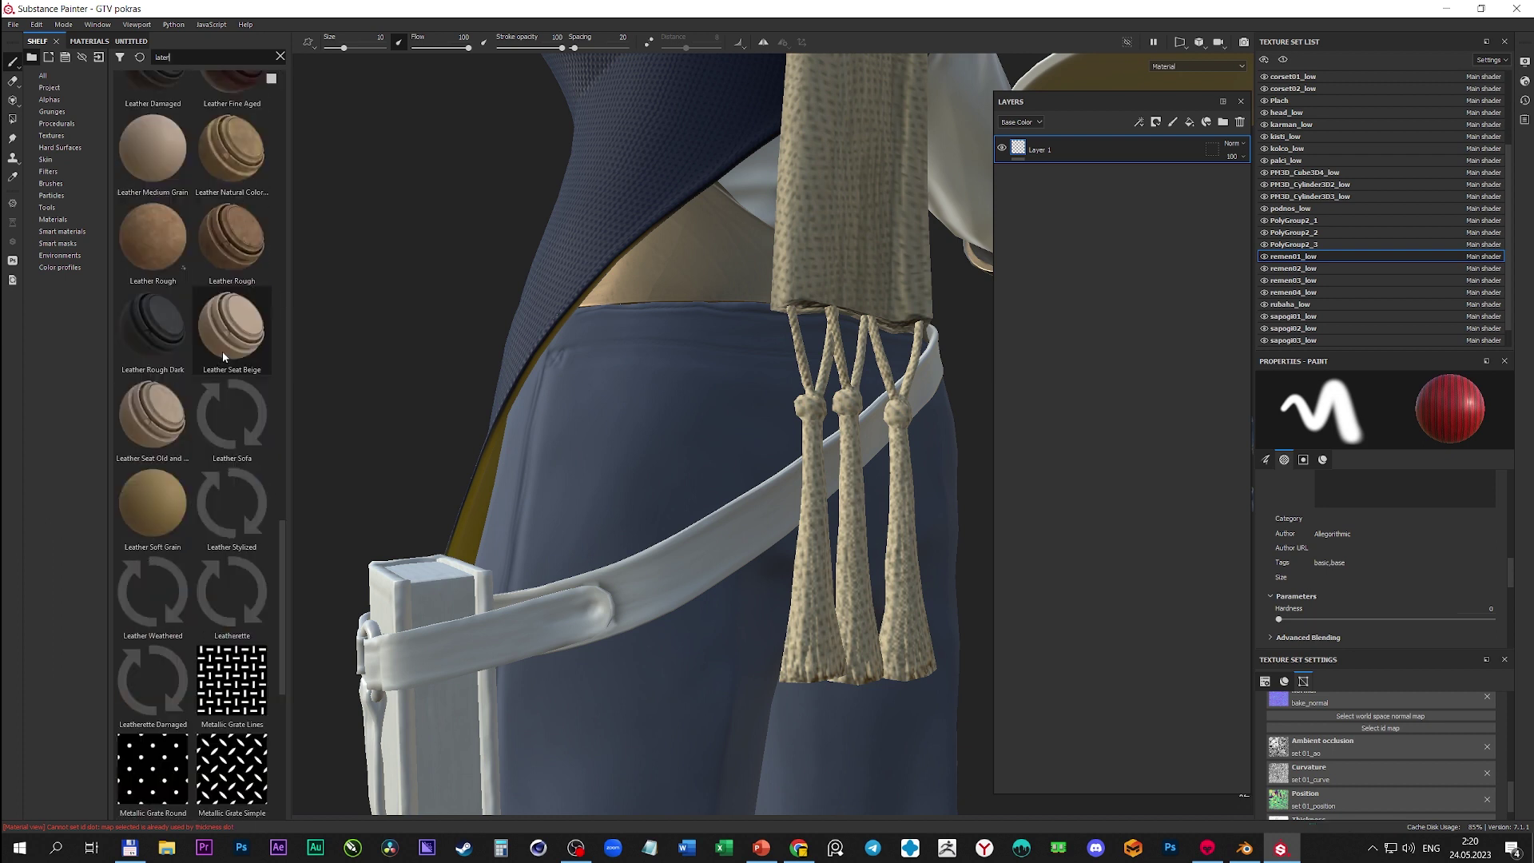
left_click_drag(180, 669, 655, 572)
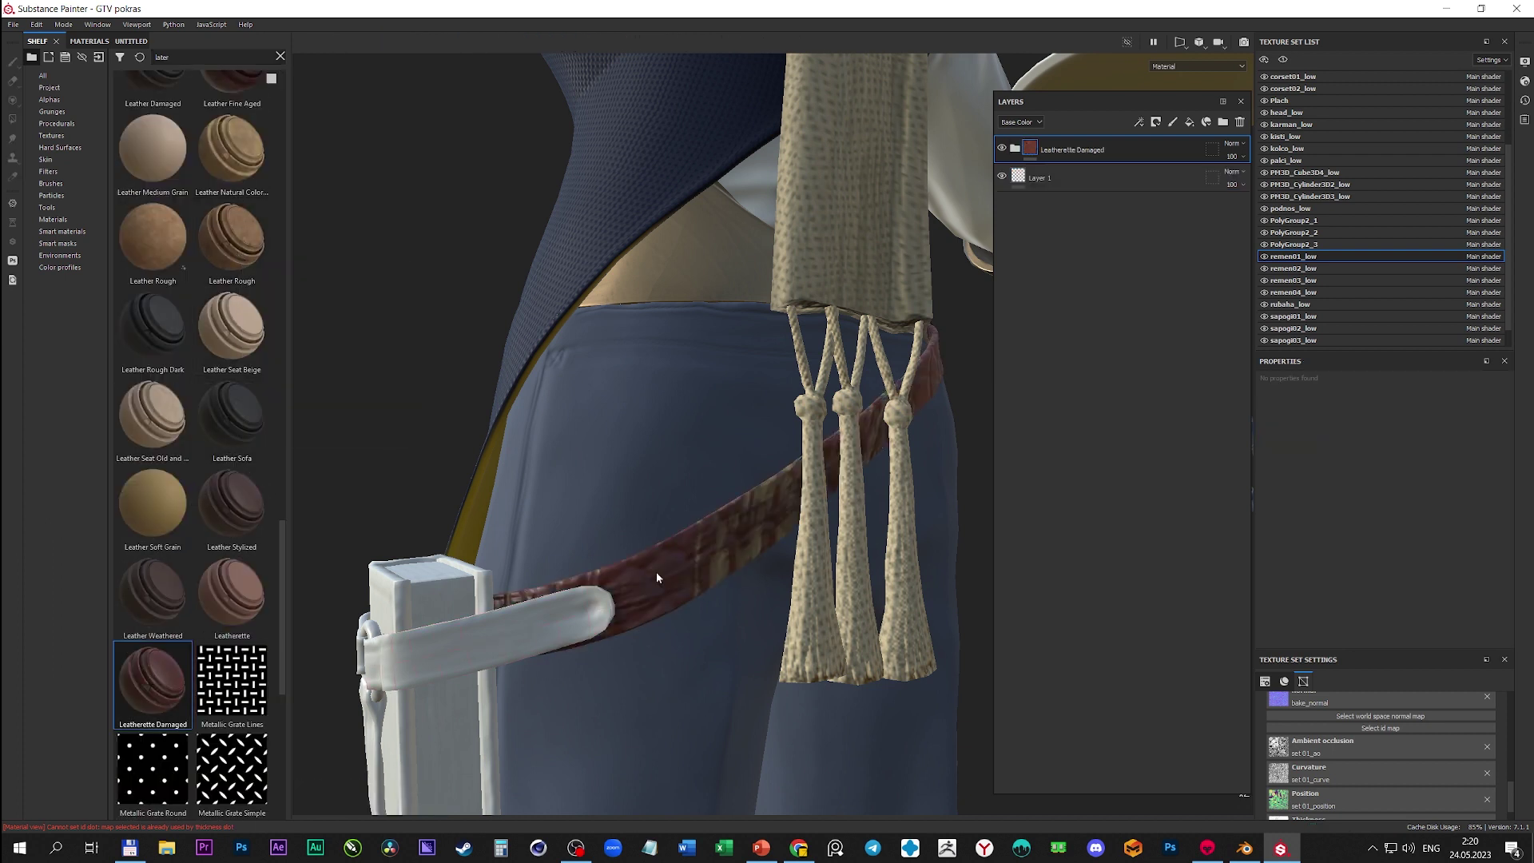
left_click_drag(222, 603, 673, 573)
mouse_move(232, 504)
left_mouse_down()
mouse_move(647, 595)
mouse_move(725, 517)
mouse_move(654, 668)
left_mouse_up()
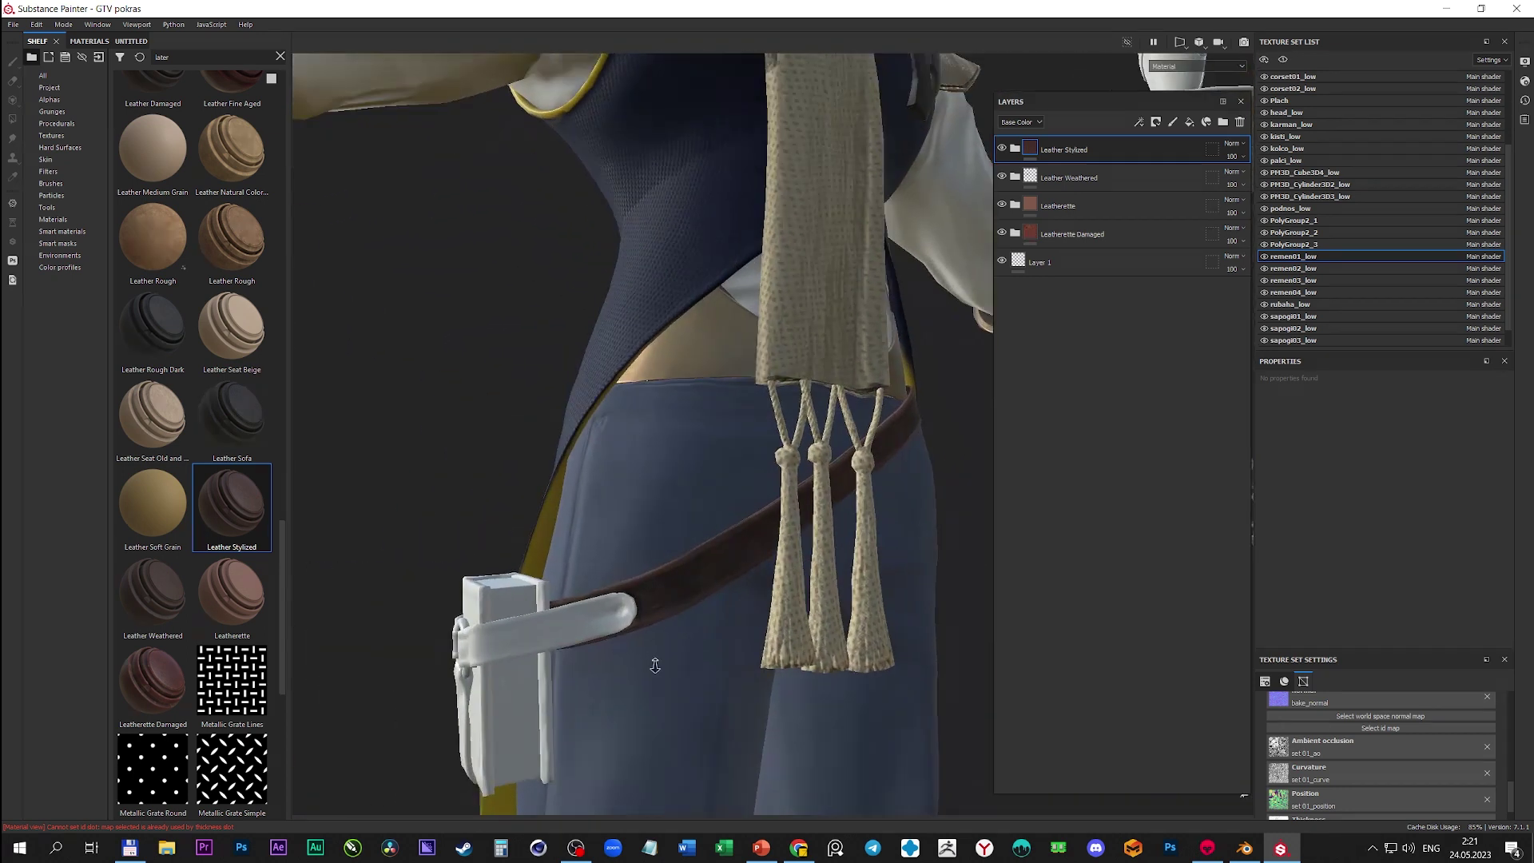
scroll(214, 339, "down", 3)
scroll(214, 339, "up", 6)
- Remove the unwanted Leather Fine Aged layers and correct the material search spelling
key("ctrl+z")
left_click_drag(714, 595, 325, 448, "alt")
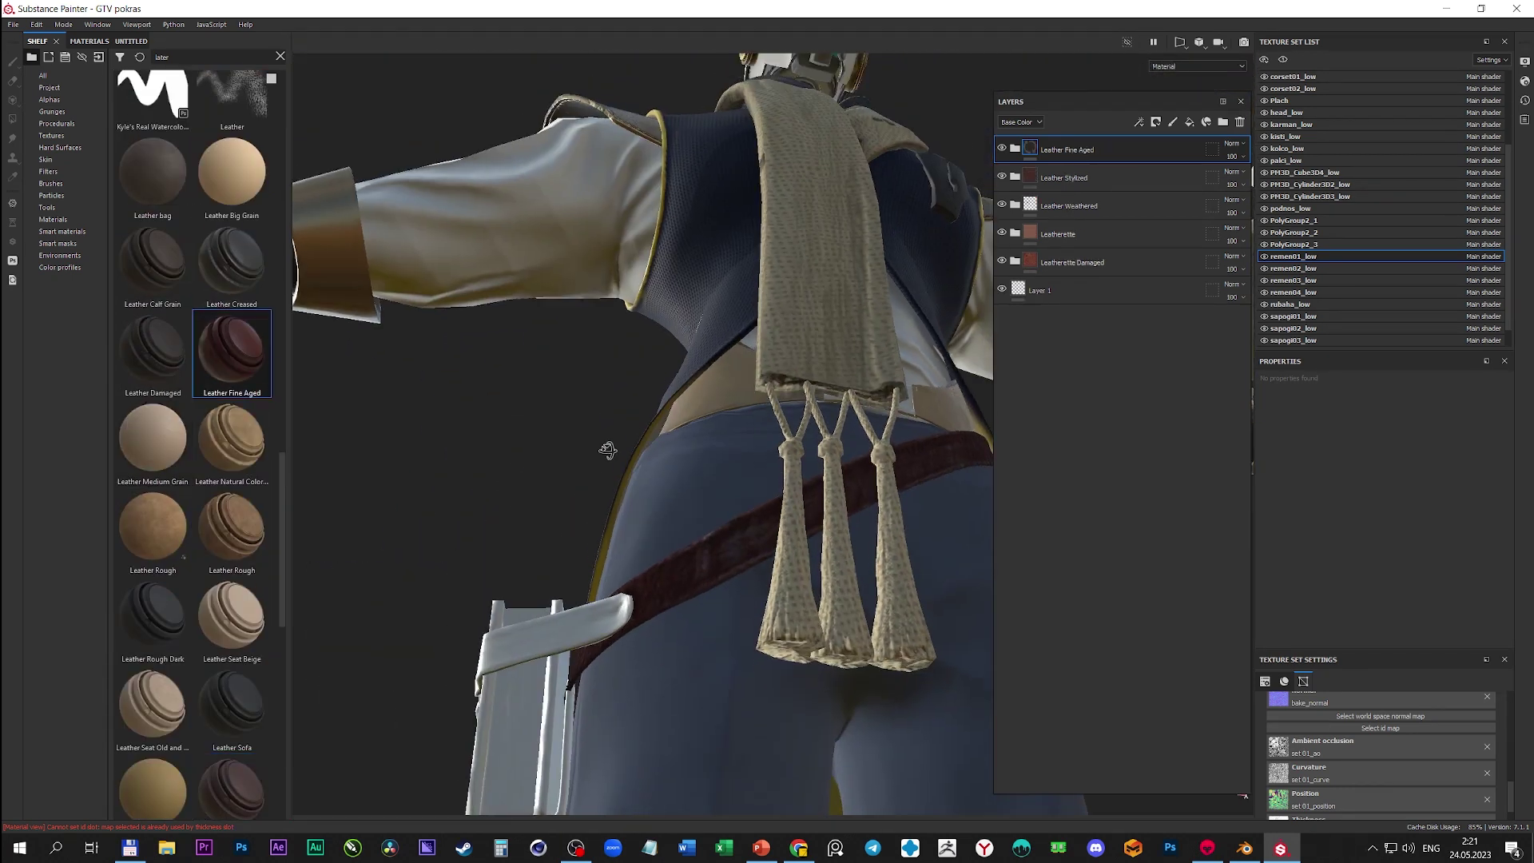
scroll(157, 434, "up", 10)
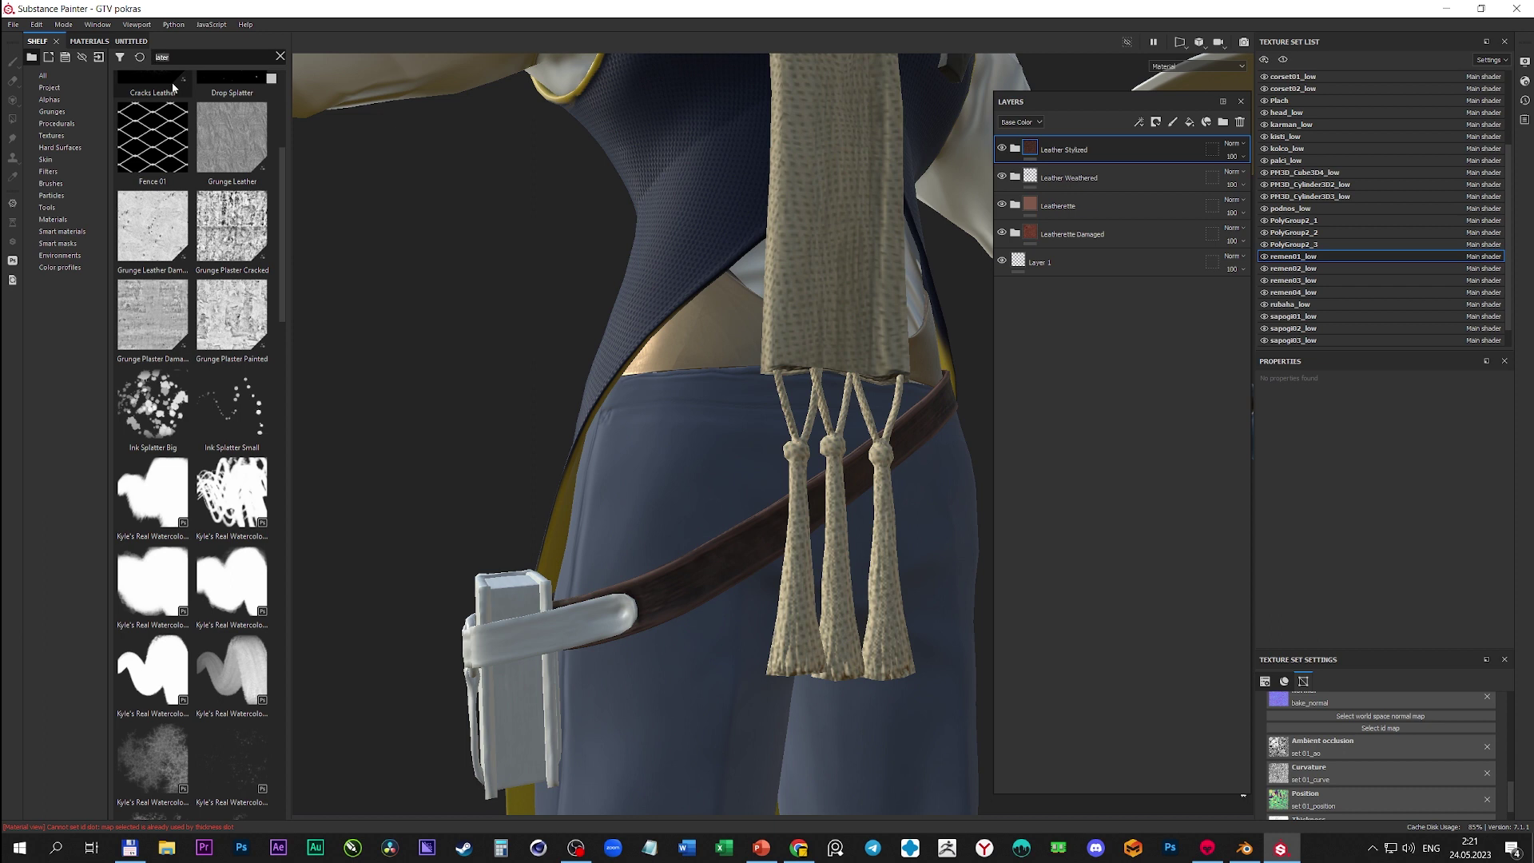
key("BackSpace")
key("BackSpace")
key("BackSpace")
type("eater")
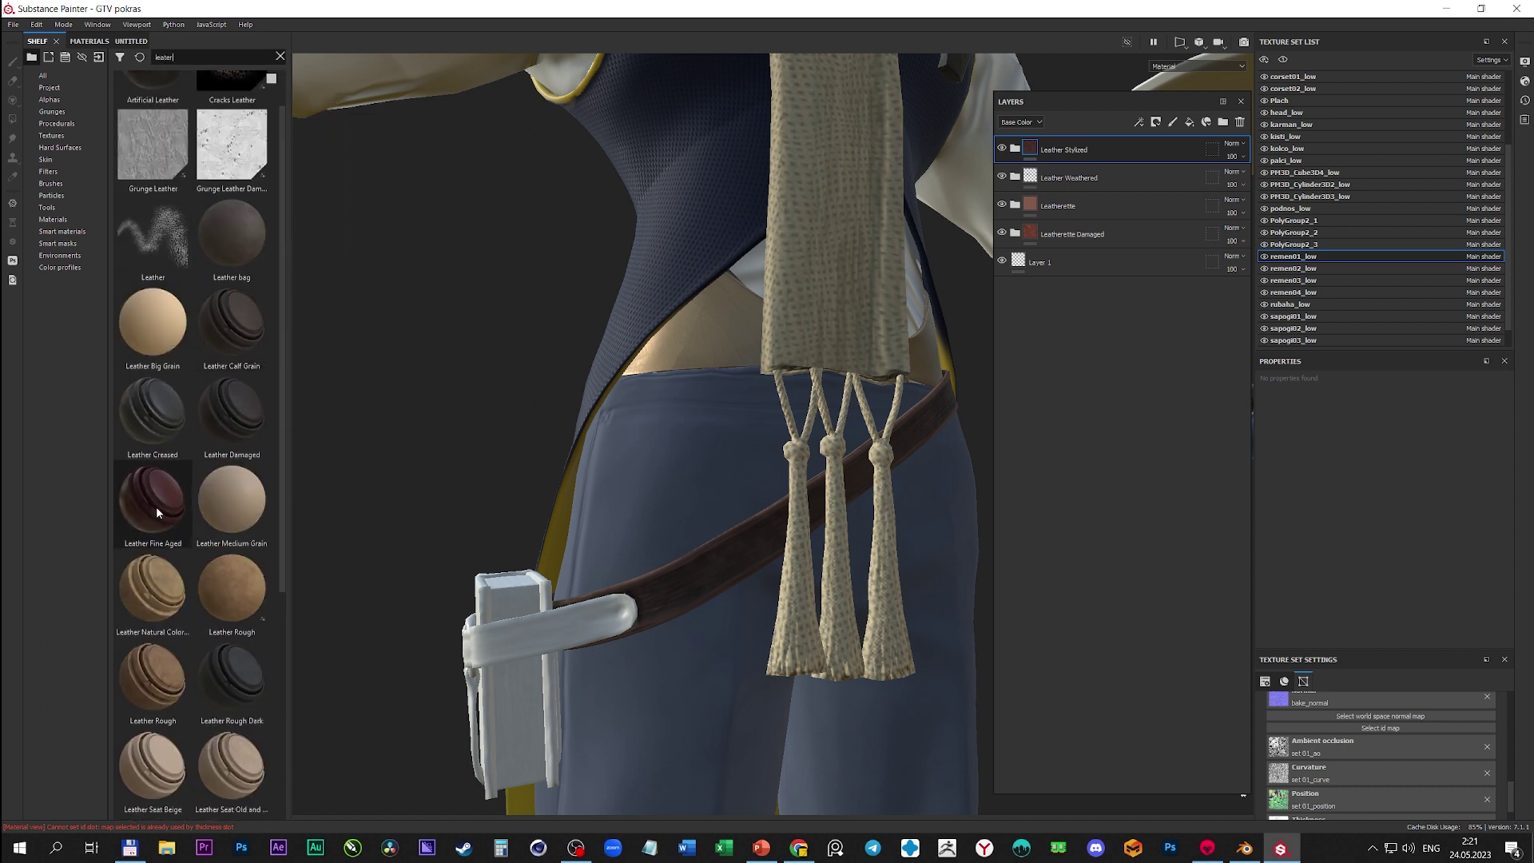
left_click_drag(157, 512, 437, 589)
scroll(255, 502, "down", 4)
scroll(240, 703, "up", 5)
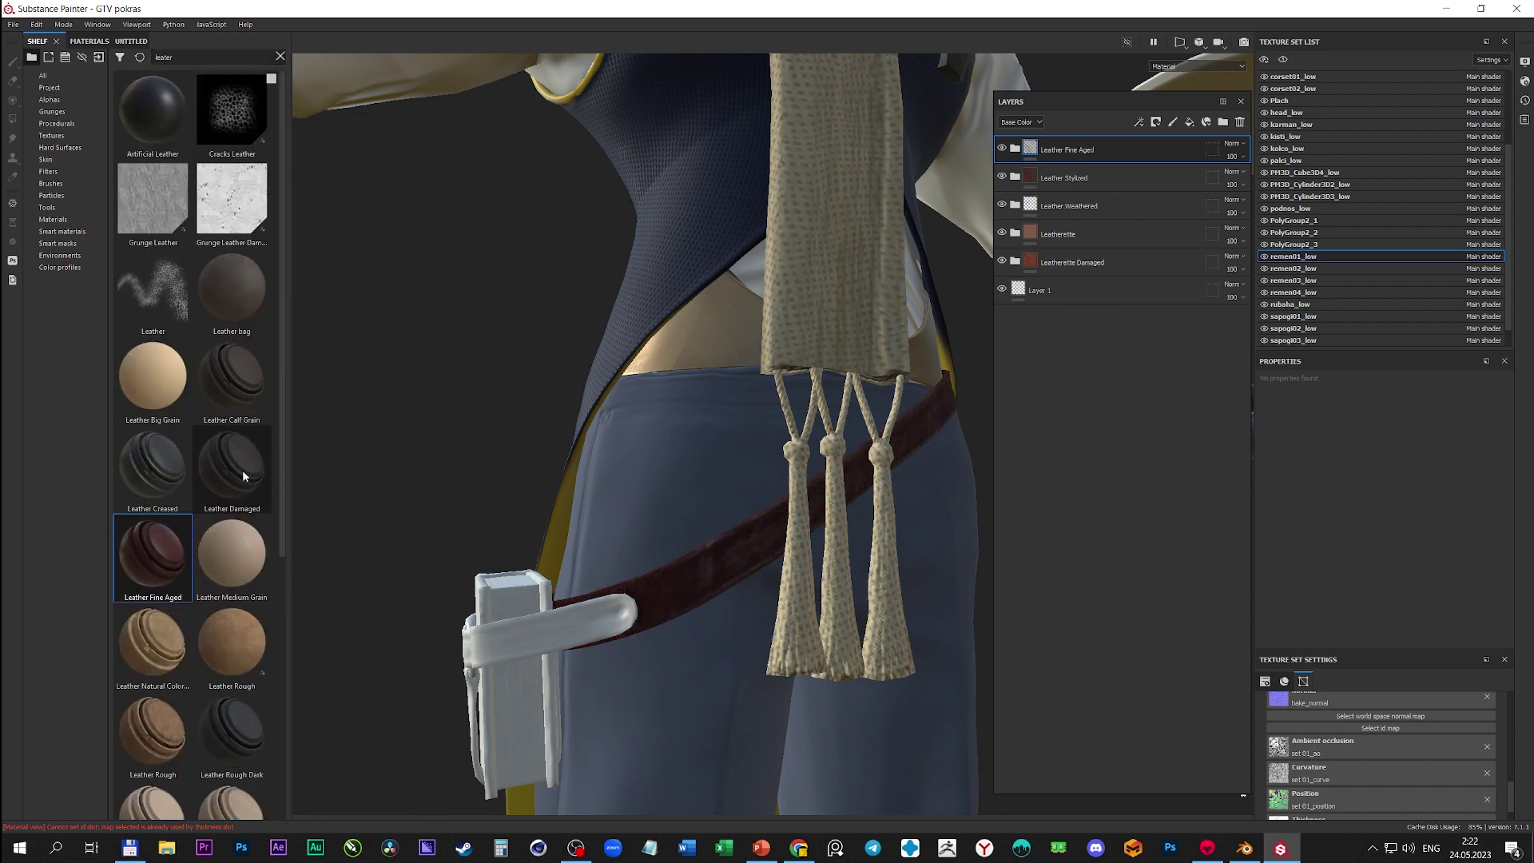
key("ctrl+z")
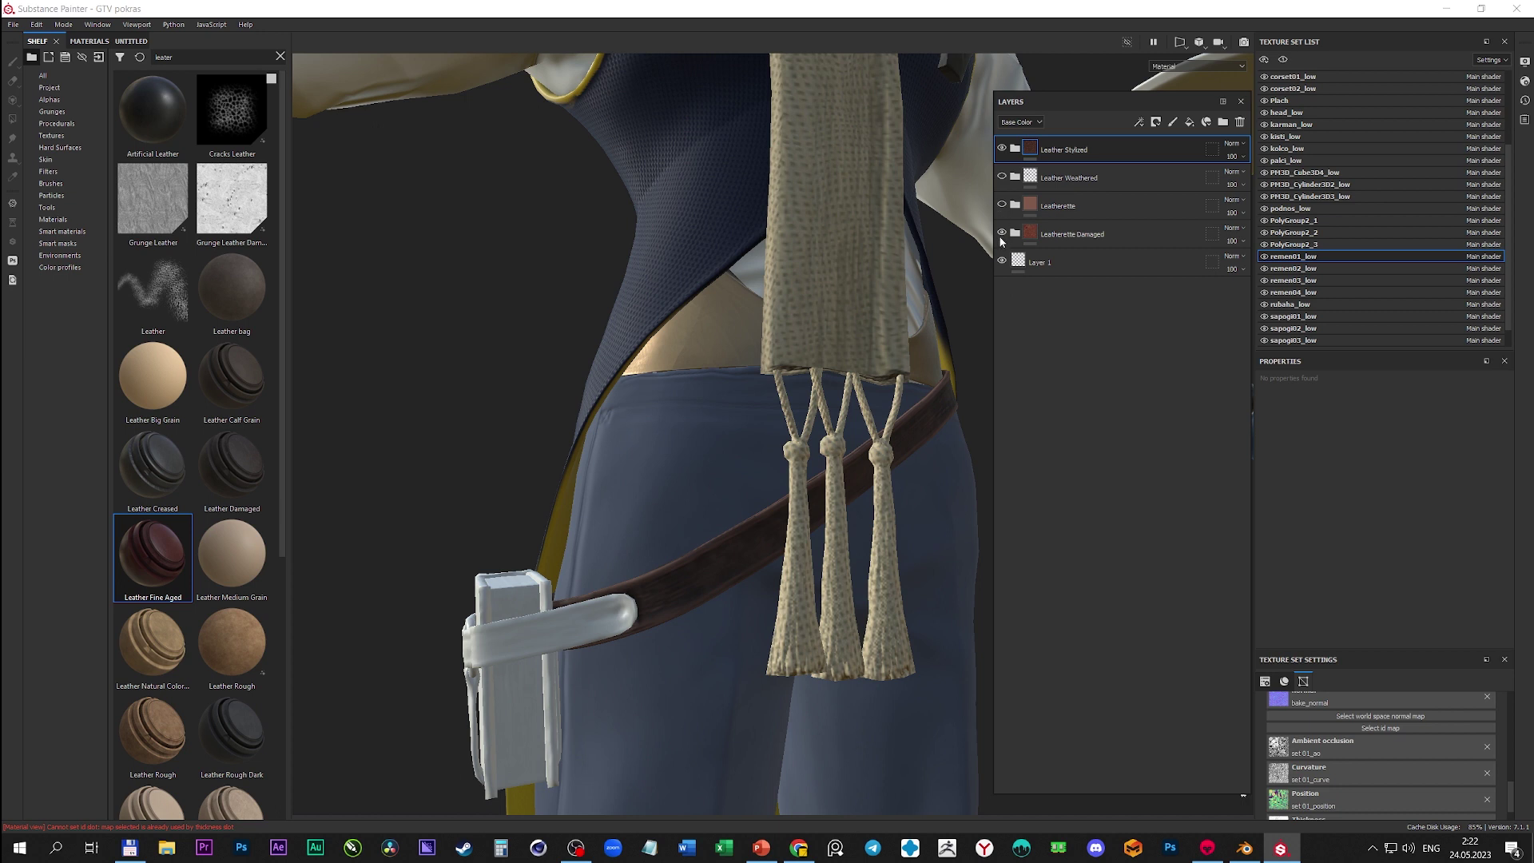
- Set the Leather Stylized Base Color to a dark brown
left_click(1014, 149)
left_click(1062, 322)
left_click(1358, 474)
mouse_move(1363, 548)
left_mouse_down()
mouse_move(1380, 522)
mouse_move(1377, 548)
left_mouse_up()
left_click_drag(1518, 550, 1519, 562)
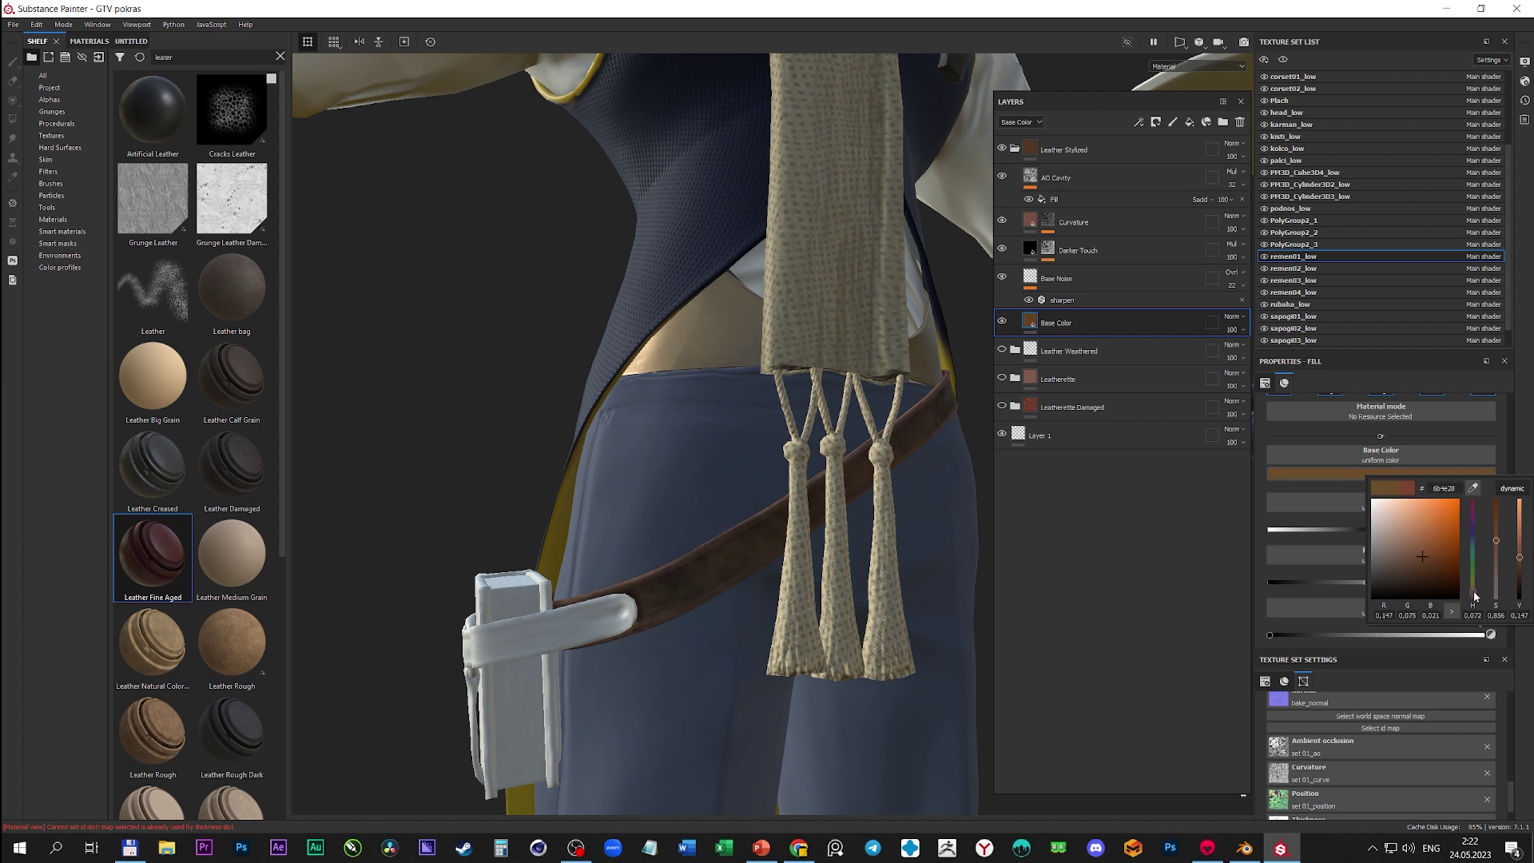
mouse_move(729, 572)
left_mouse_down("alt")
mouse_move(702, 537)
mouse_move(616, 538)
mouse_move(786, 599)
mouse_move(847, 559)
left_mouse_up("alt")
- Paste Leather Stylized onto remen02_low and assign the set01_ao and set01_curve baked maps
left_click(1288, 268)
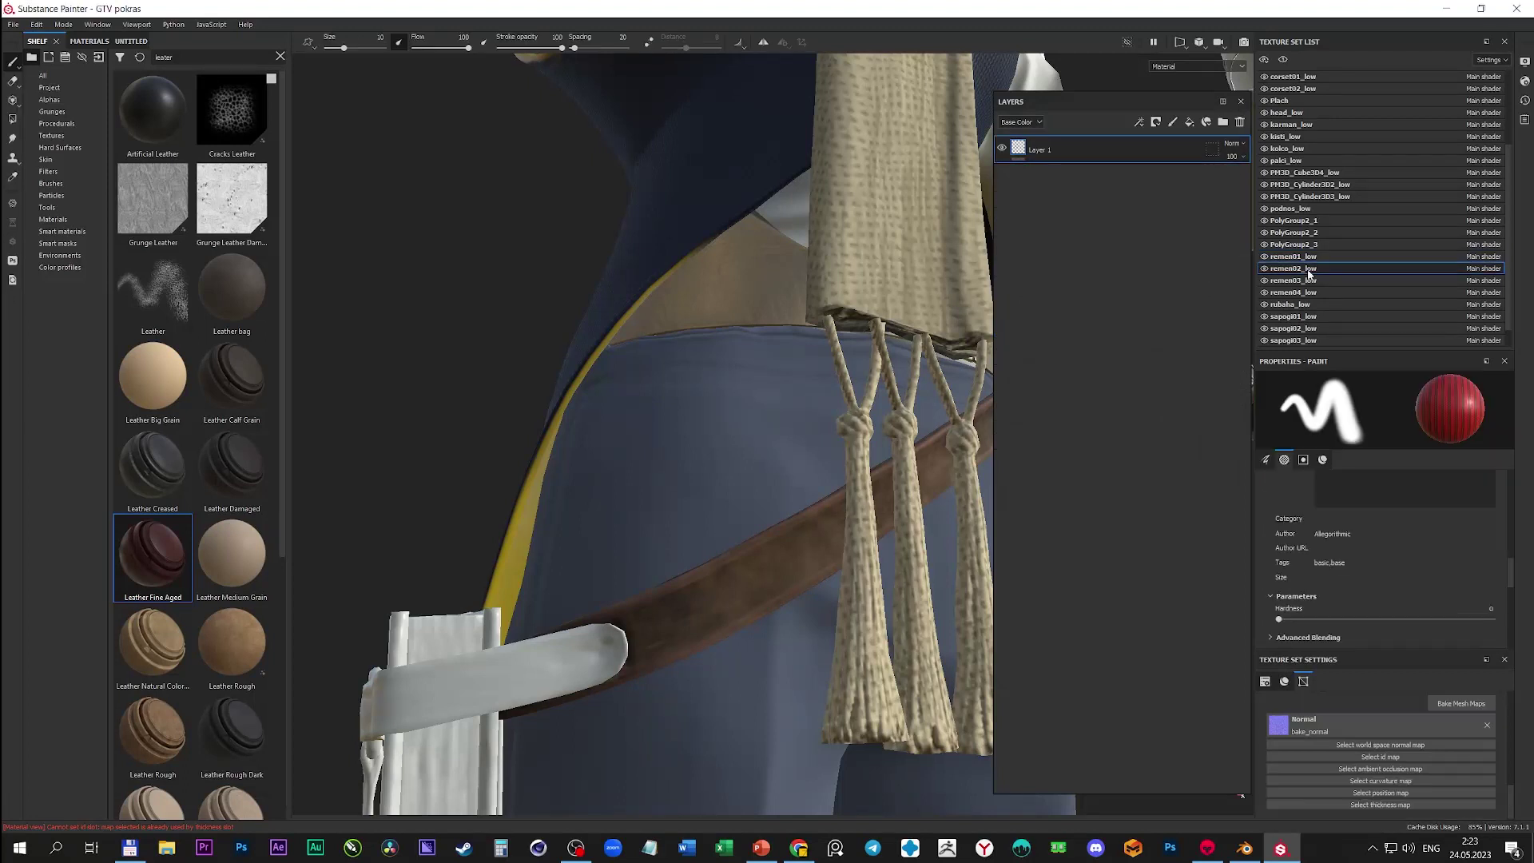
key("ctrl+v")
left_click_drag(773, 414, 751, 379, "alt")
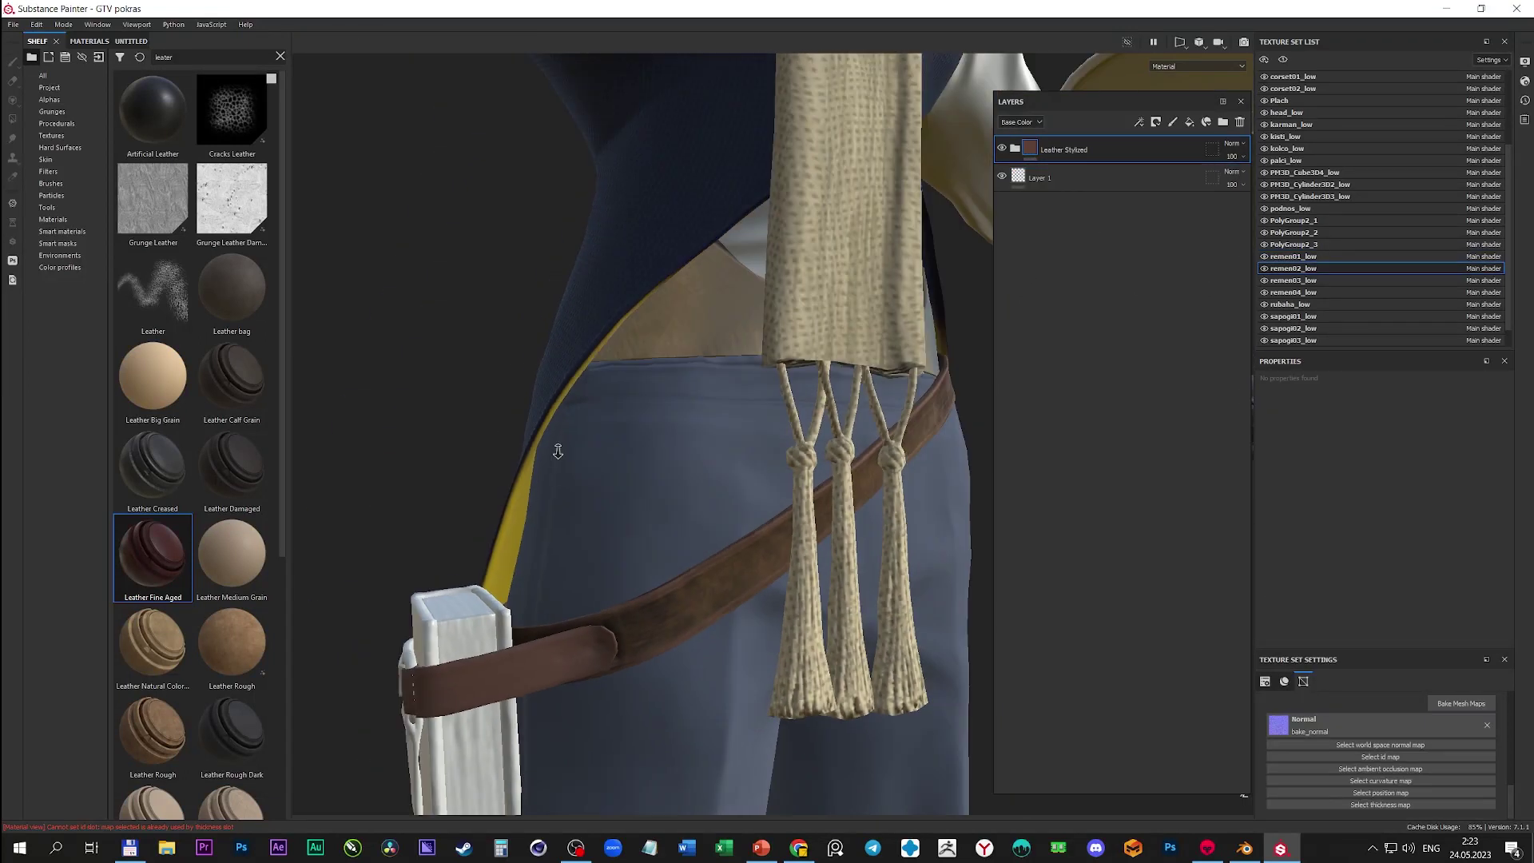
left_click(49, 88)
left_click_drag(152, 199, 1381, 769)
left_click_drag(232, 199, 1381, 793)
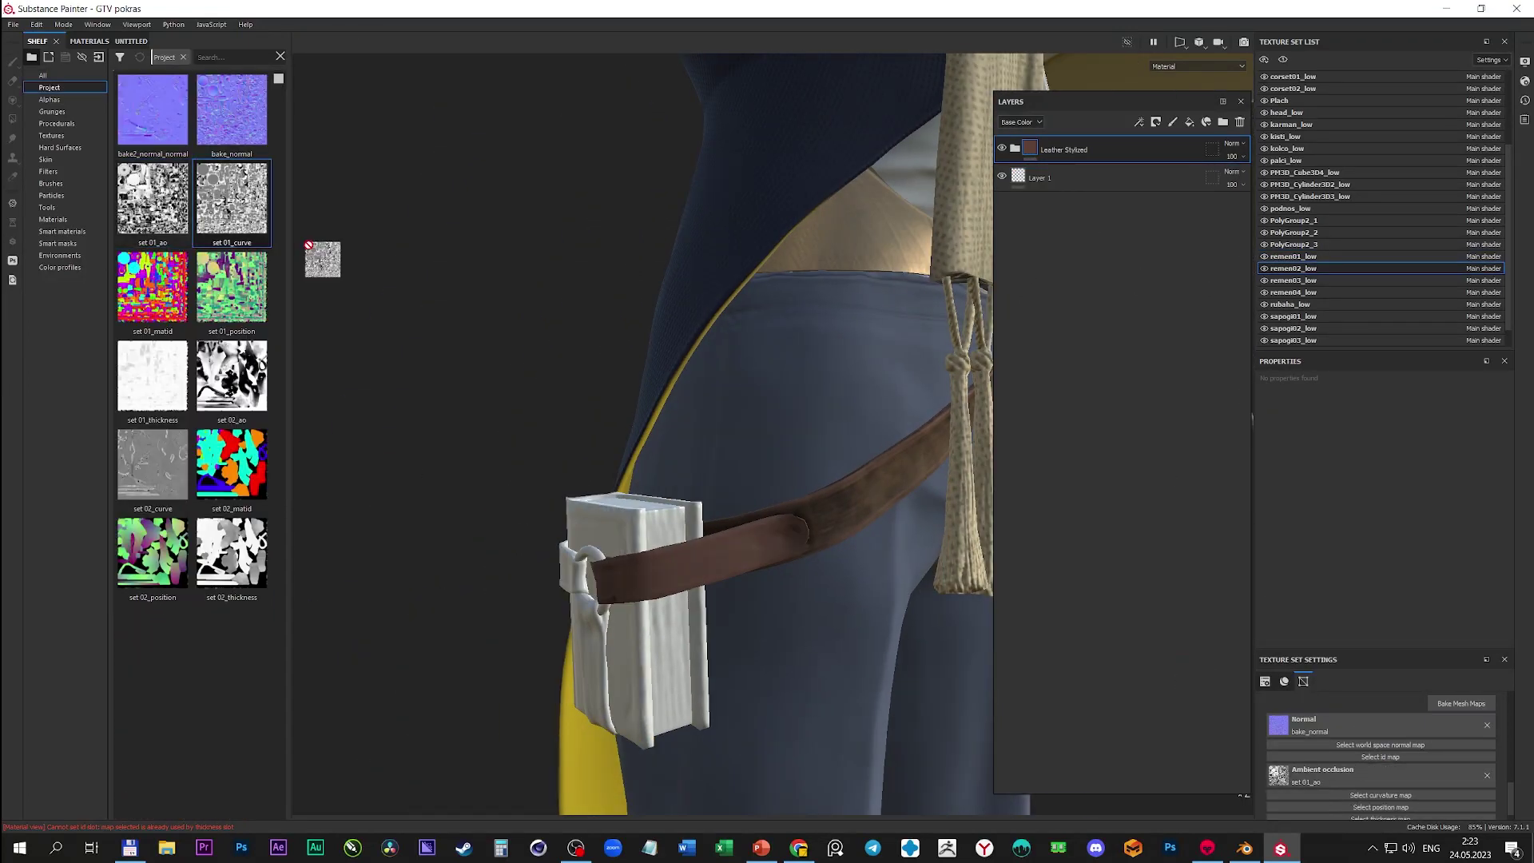
scroll(1342, 721, "down", 2)
left_click_drag(152, 376, 1193, 719)
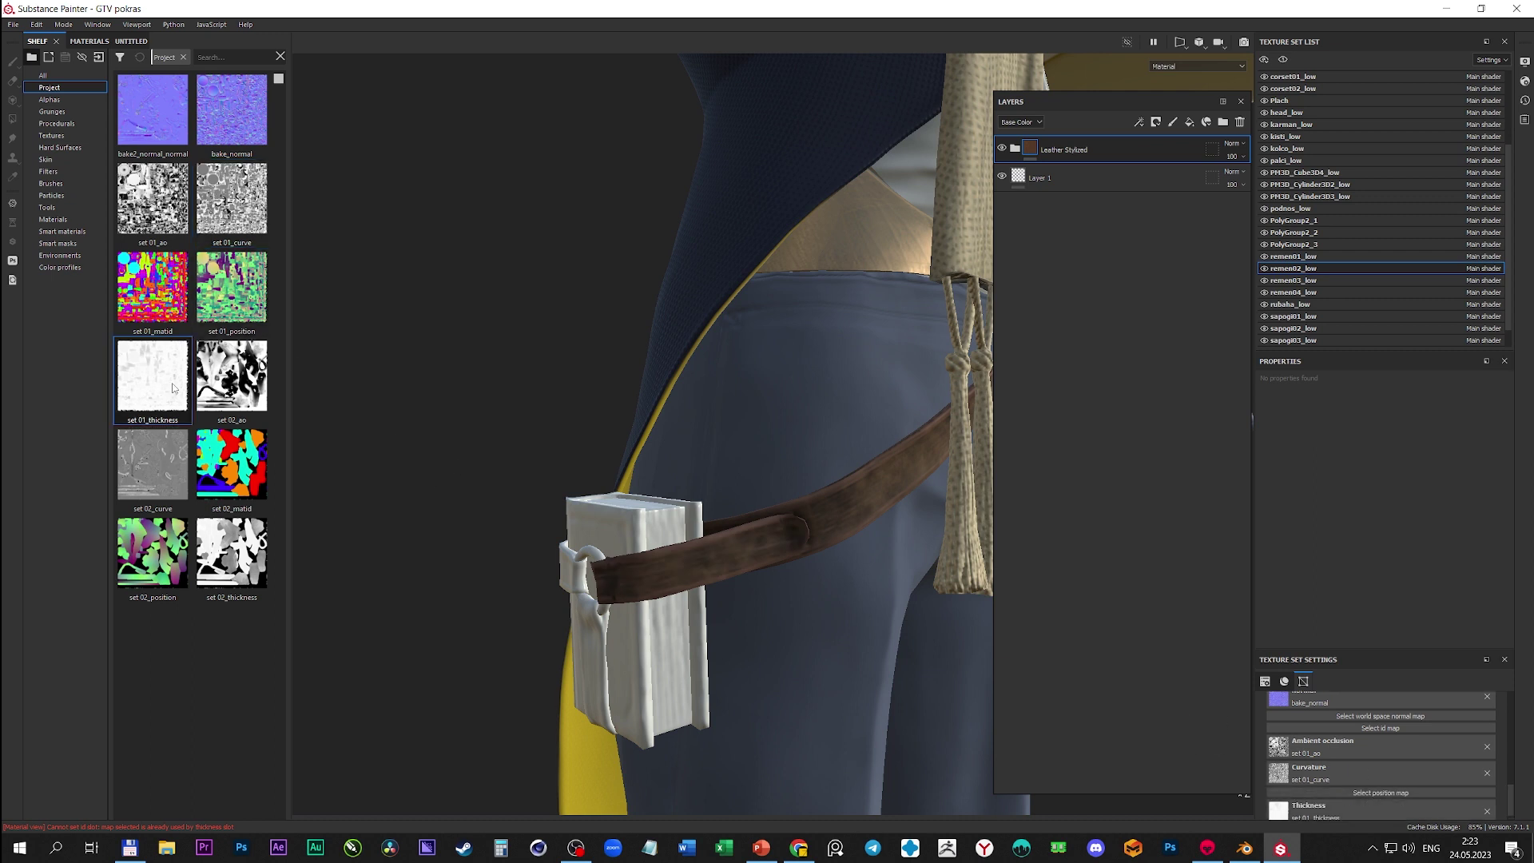
left_click_drag(719, 496, 605, 476, "alt")
scroll(605, 415, "down", 5)
scroll(623, 447, "up", 4)
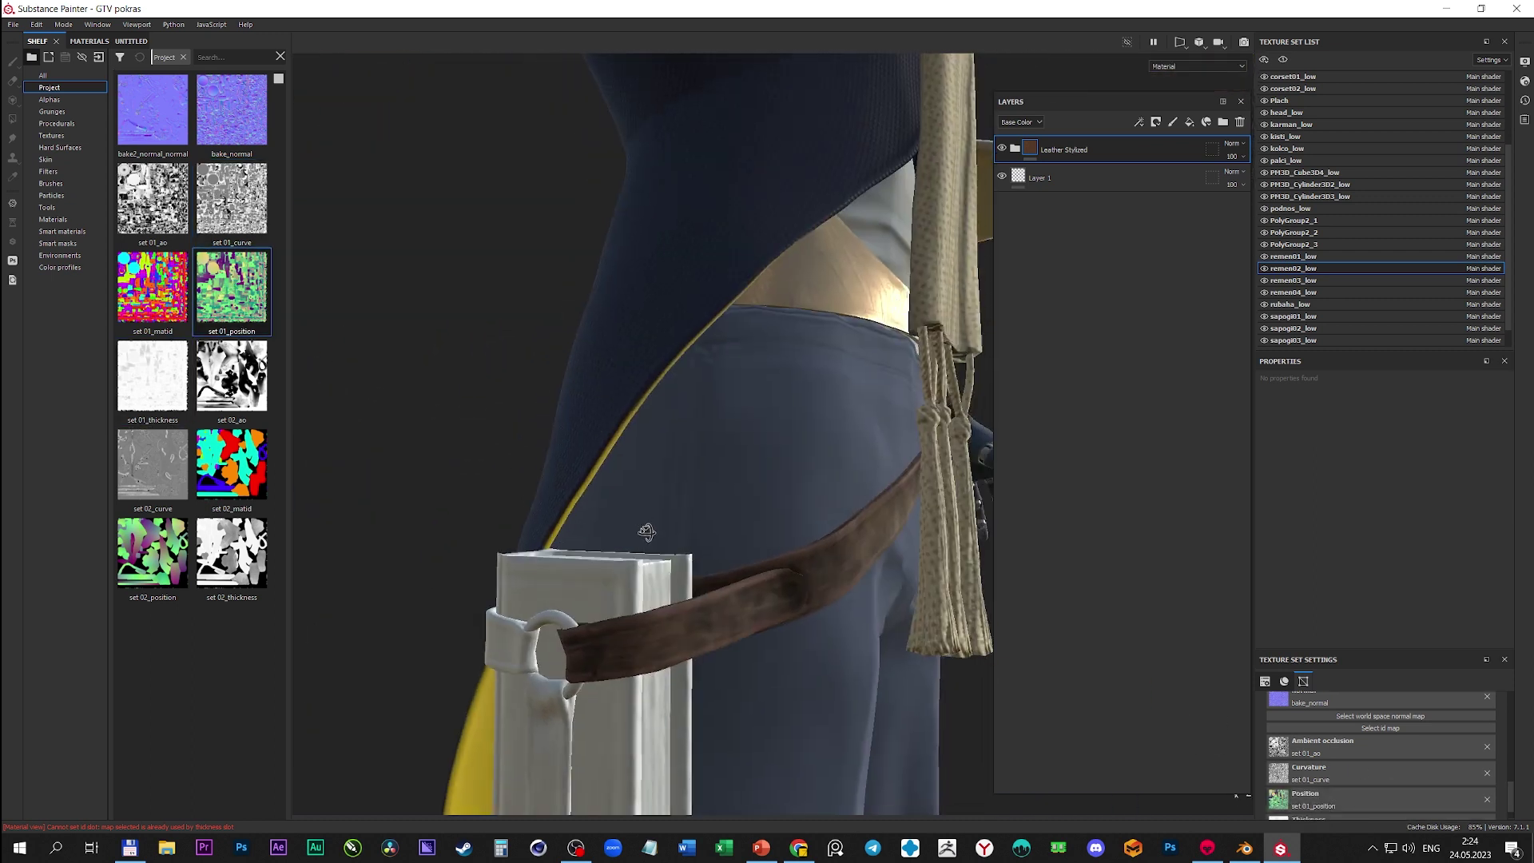
scroll(650, 531, "up", 2)
- Apply the Plastic Glossy Stained material to the book01_low texture set
scroll(1358, 199, "up", 3)
left_click(1294, 124)
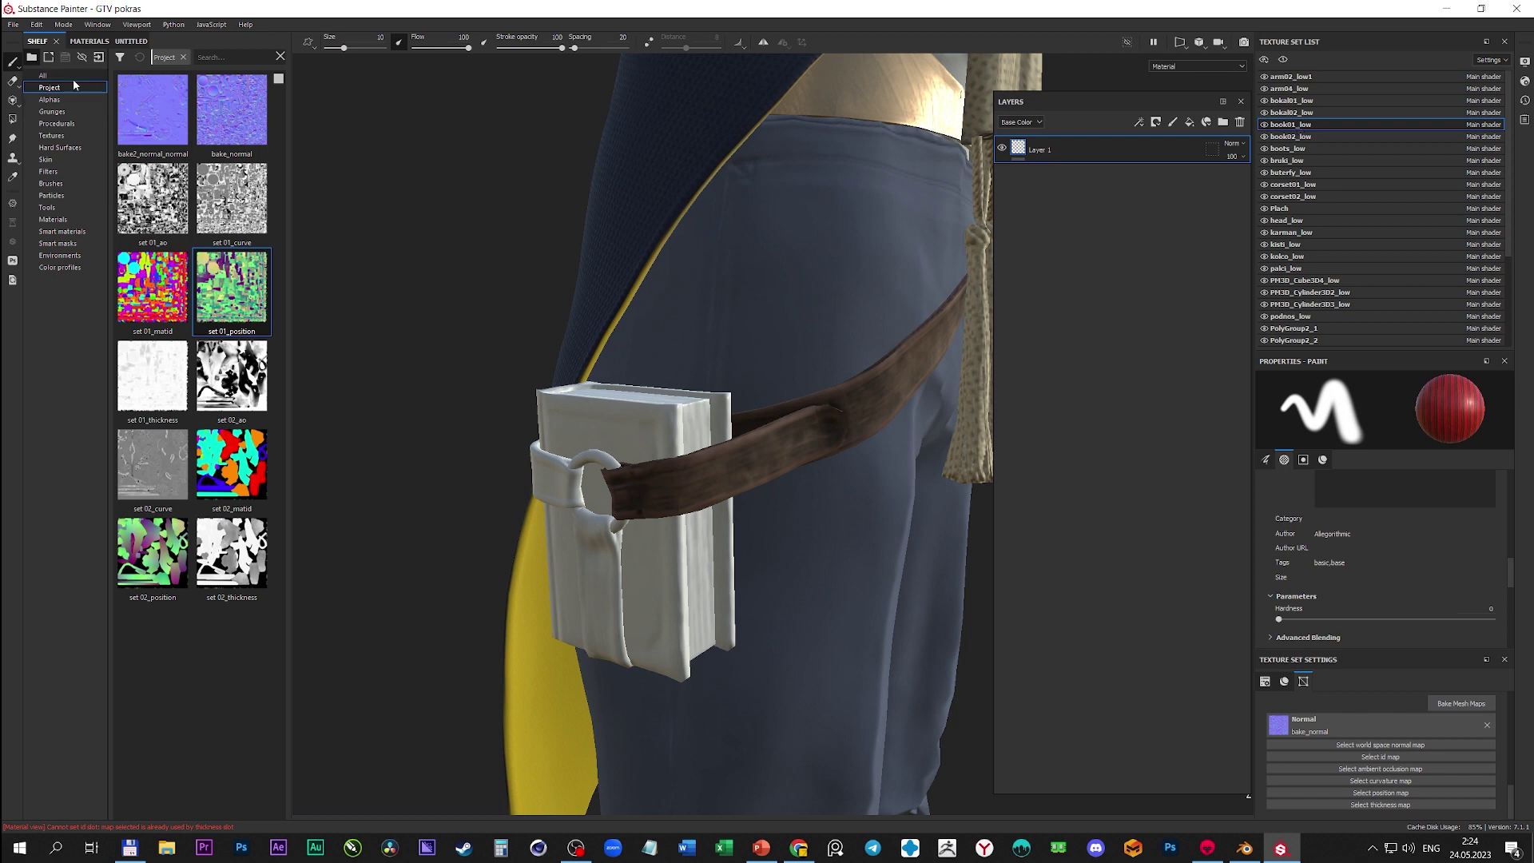
left_click(43, 75)
left_click(215, 57)
type("plast")
scroll(151, 359, "down", 1)
left_click_drag(136, 431, 623, 423)
scroll(144, 335, "down", 5)
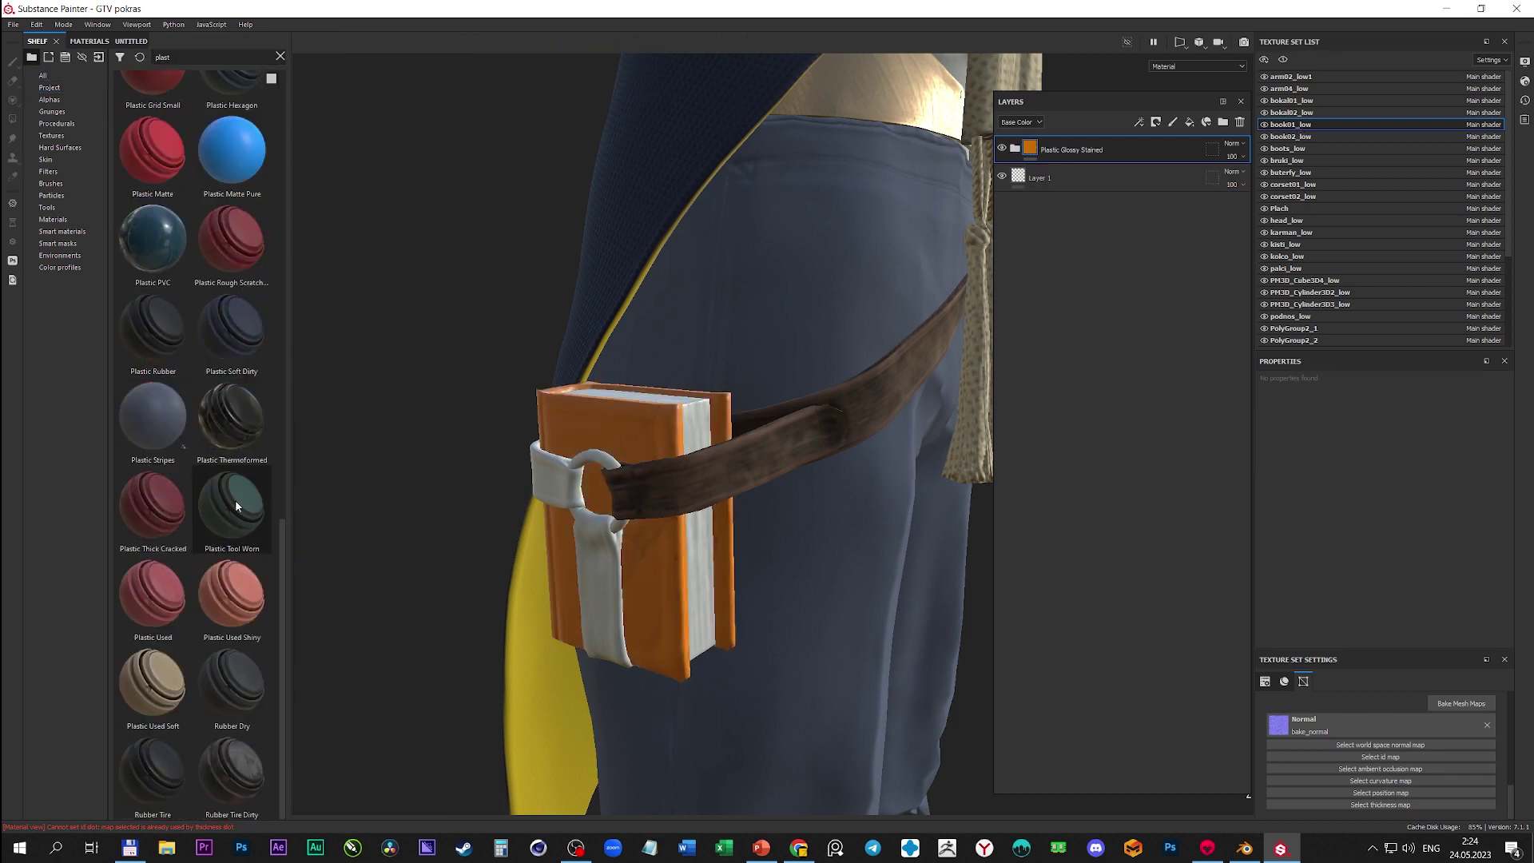
scroll(234, 505, "up", 10)
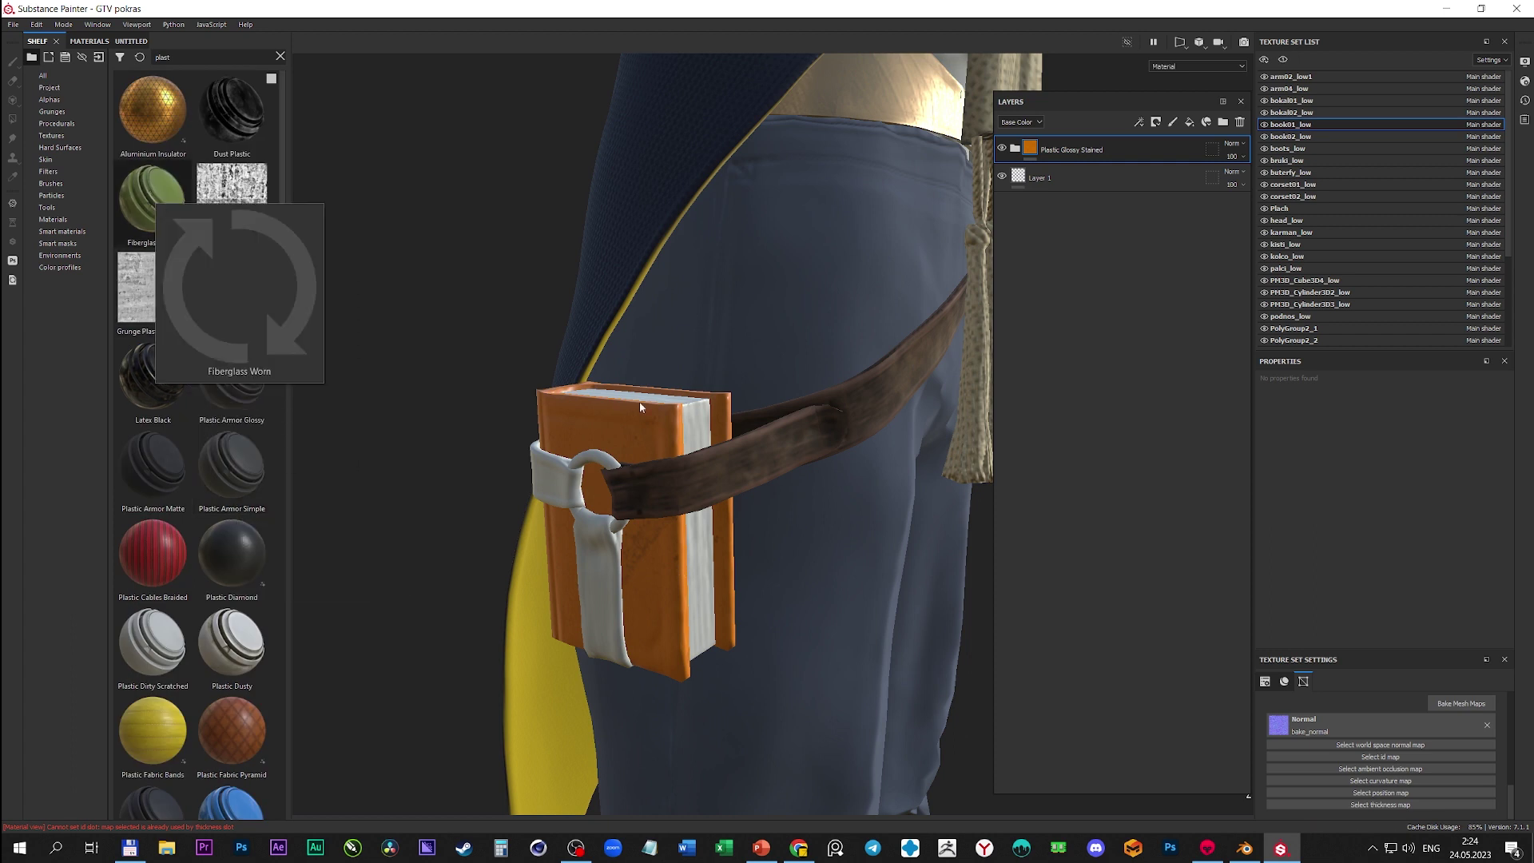
- Assign set 01_ao, 01_curve and 01_thickness as the book's AO, curvature and thickness maps
left_click(49, 87)
left_click_drag(152, 200, 1378, 769)
mouse_move(231, 199)
left_mouse_down()
mouse_move(338, 309)
mouse_move(1366, 787)
left_mouse_up()
left_click_drag(151, 375, 1365, 799)
mouse_move(878, 623)
left_mouse_down("alt")
mouse_move(985, 653)
mouse_move(879, 639)
left_mouse_up("alt")
scroll(878, 639, "down", 5)
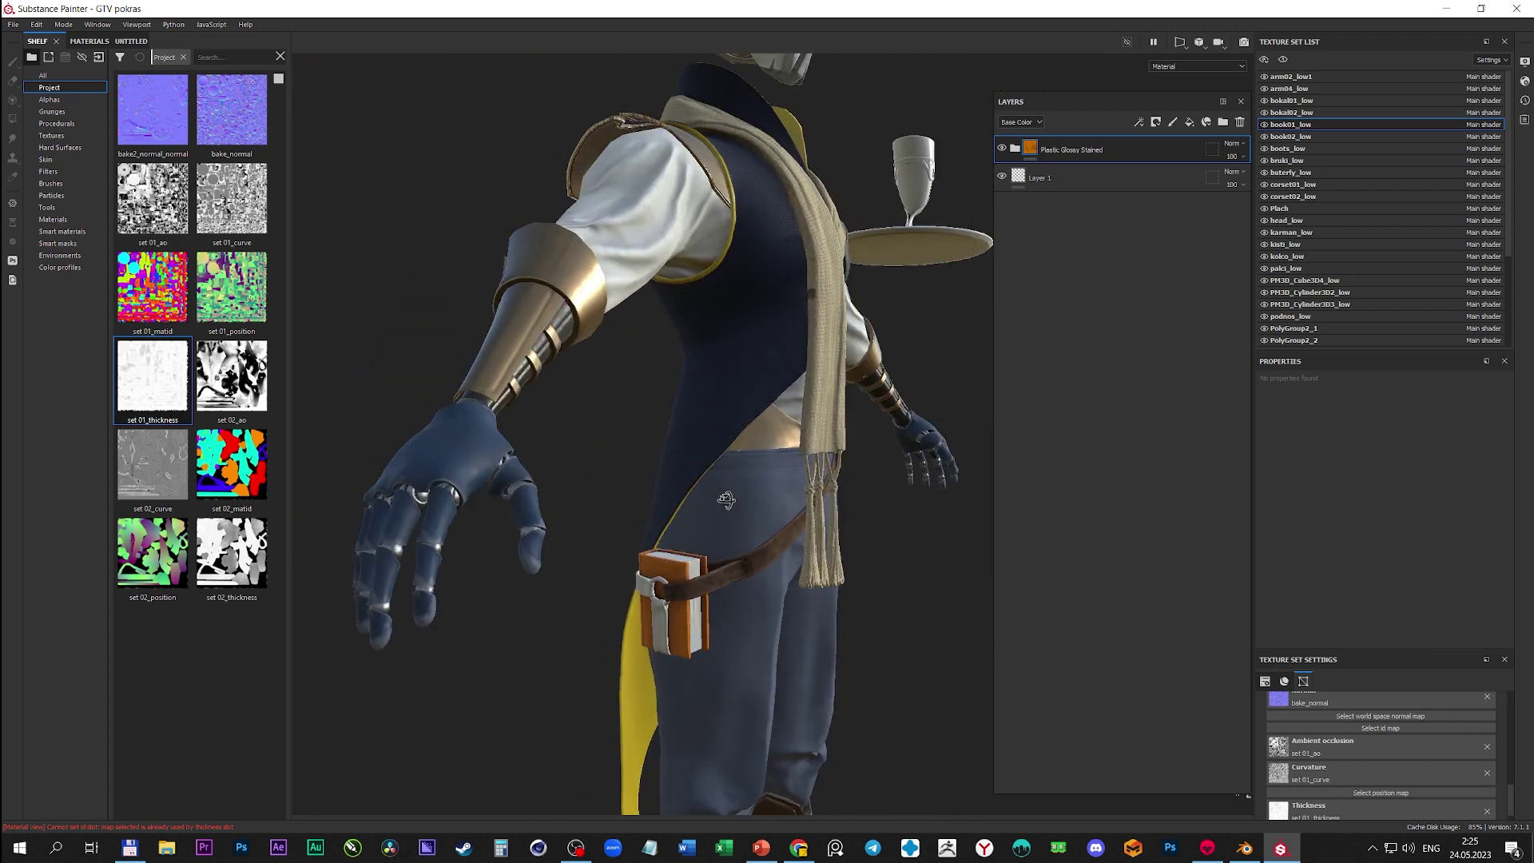
scroll(879, 639, "up", 5)
- On book02_low, give Fill layer 1 a light grey base colour and turn off its metal channel
left_click(1278, 137)
left_click(1032, 151)
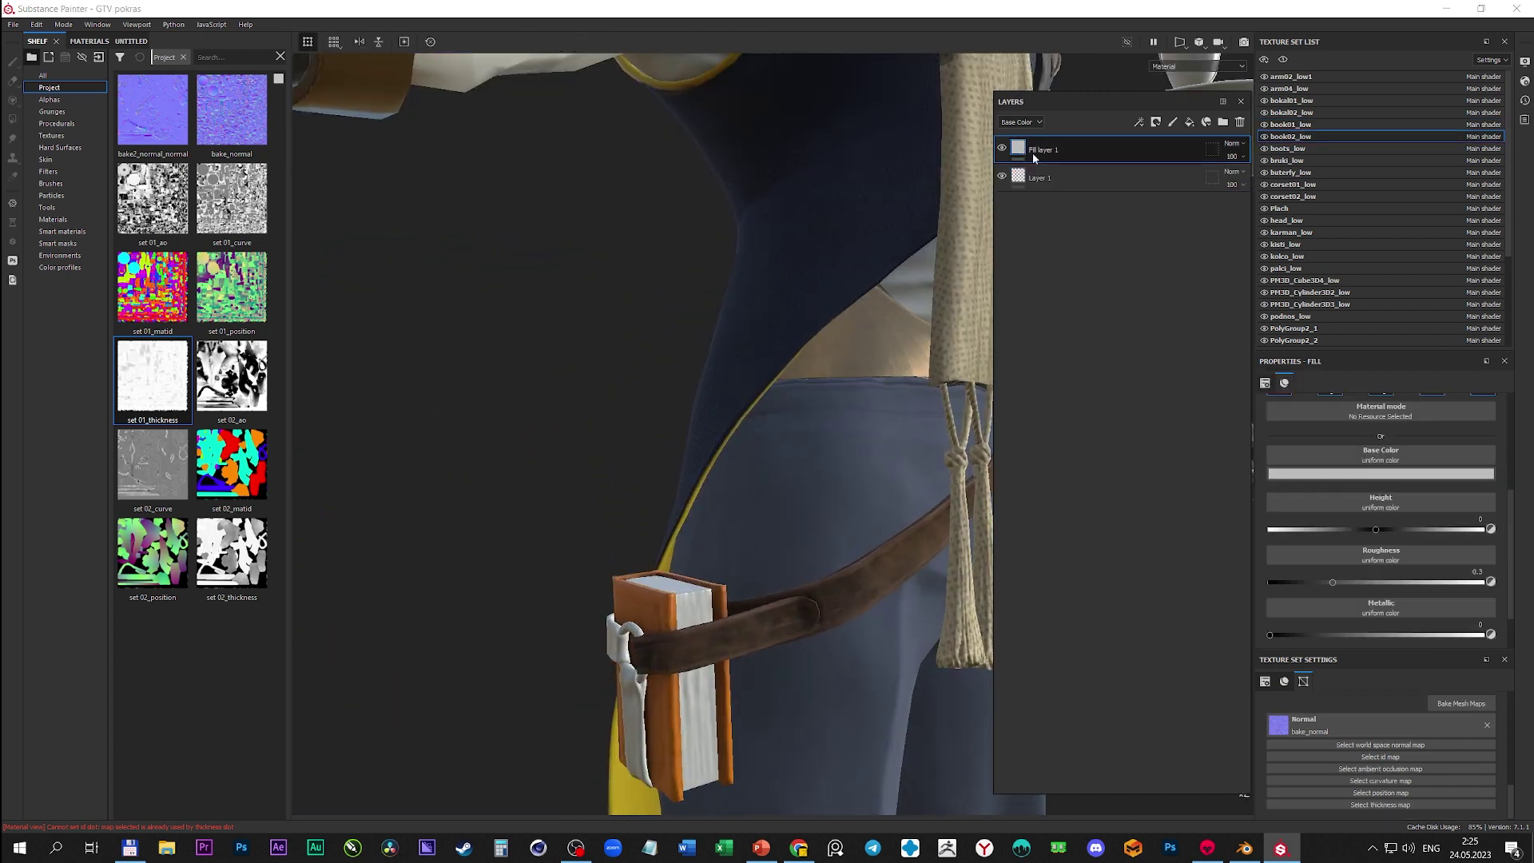
left_click(1380, 473)
left_click(1339, 551)
left_click(1305, 498)
scroll(1434, 528, "up", 2)
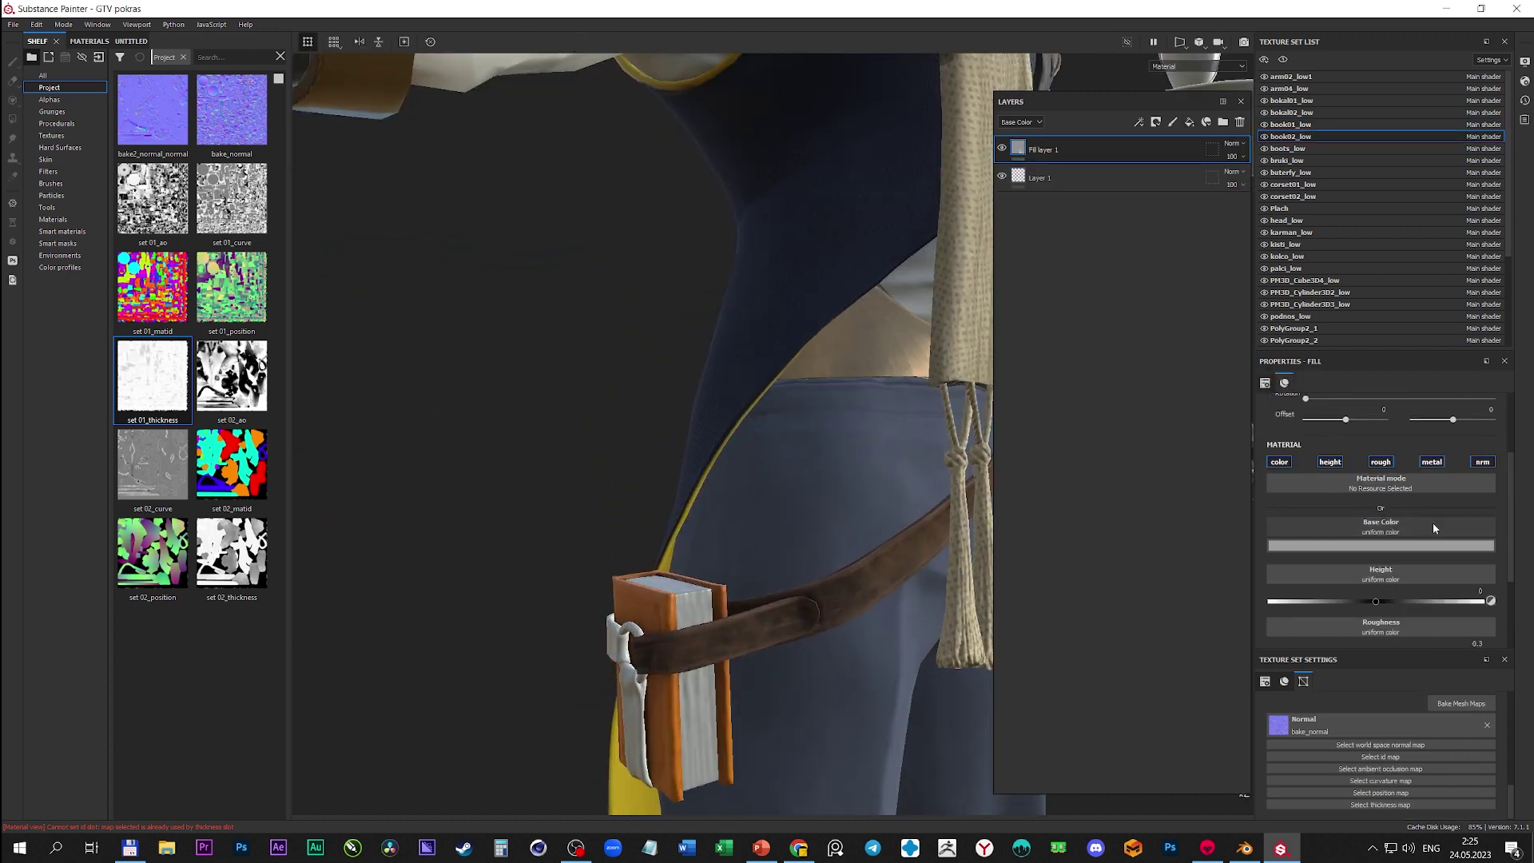
left_click(1430, 464)
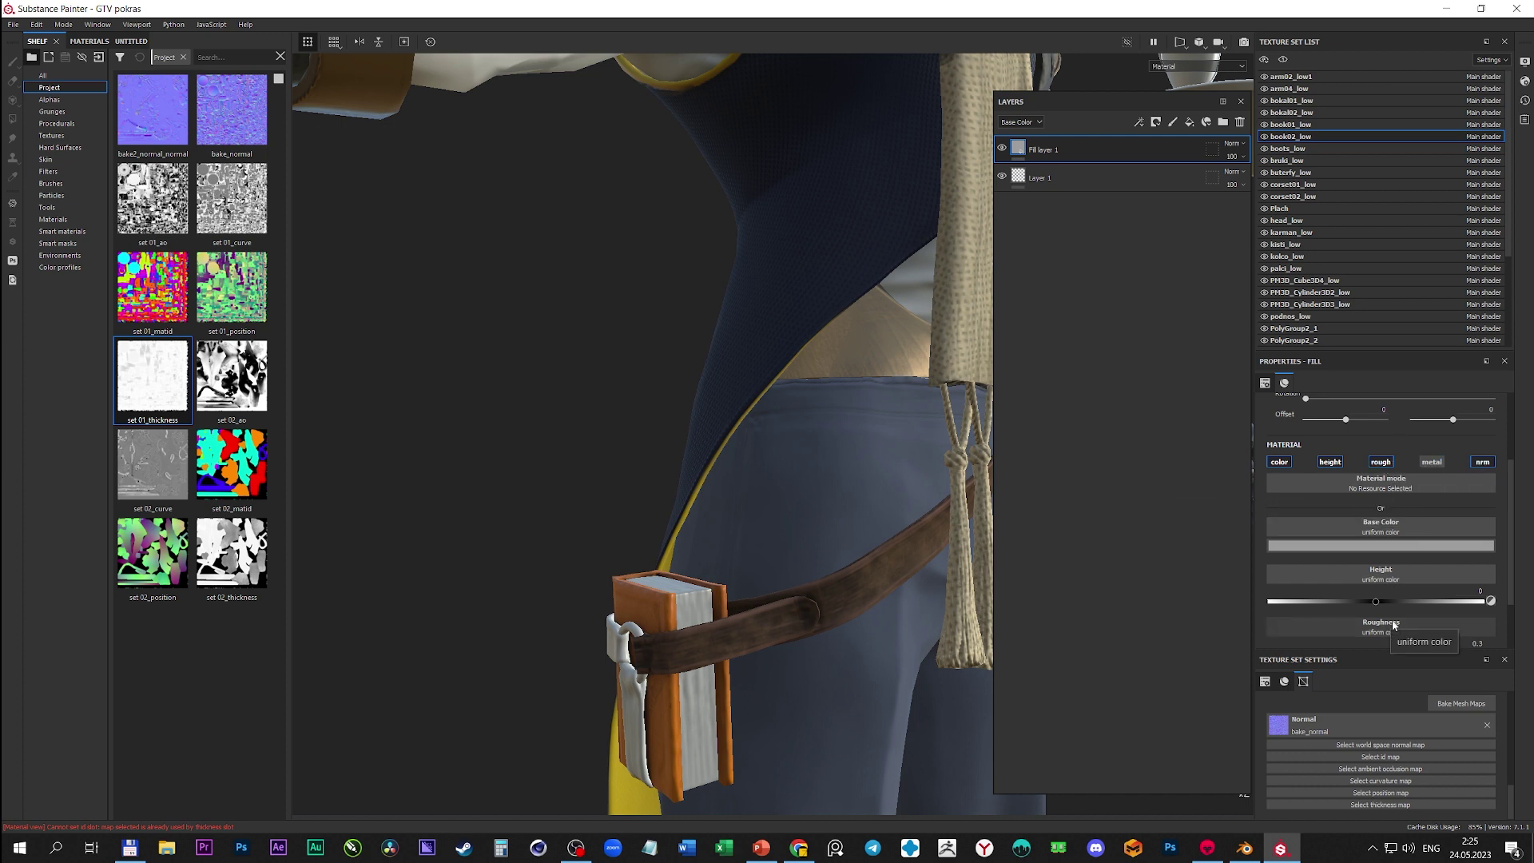
scroll(1381, 520, "down", 2)
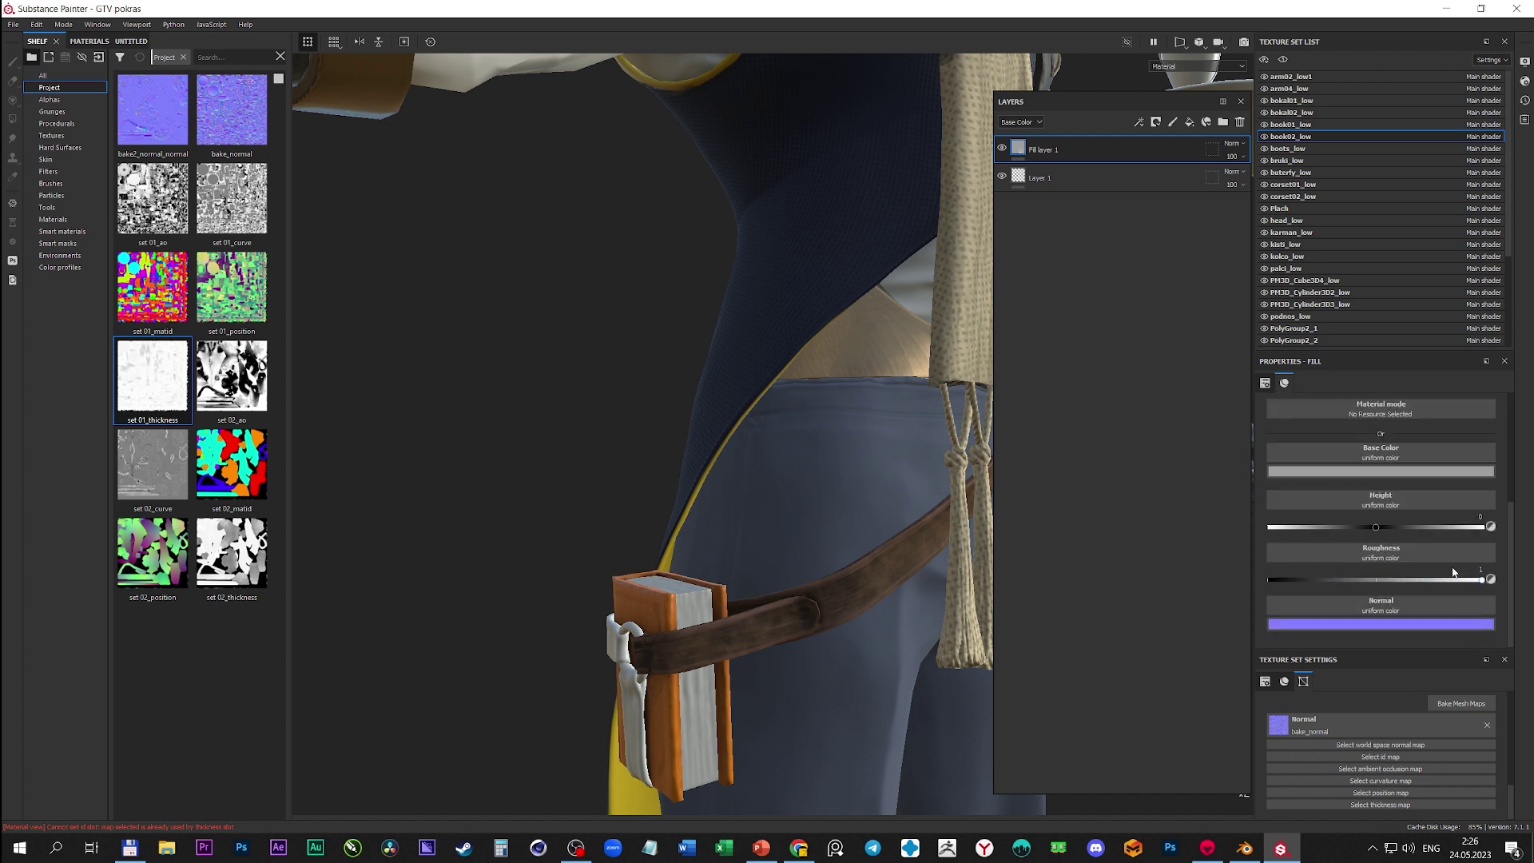
- Orbit close to the book on the belt and select the bruki_low pants texture set
mouse_move(1257, 603)
left_mouse_down("alt")
mouse_move(935, 466)
mouse_move(710, 664)
mouse_move(869, 743)
left_mouse_up("alt")
scroll(710, 664, "up", 5)
scroll(869, 743, "down", 5)
scroll(751, 479, "up", 3)
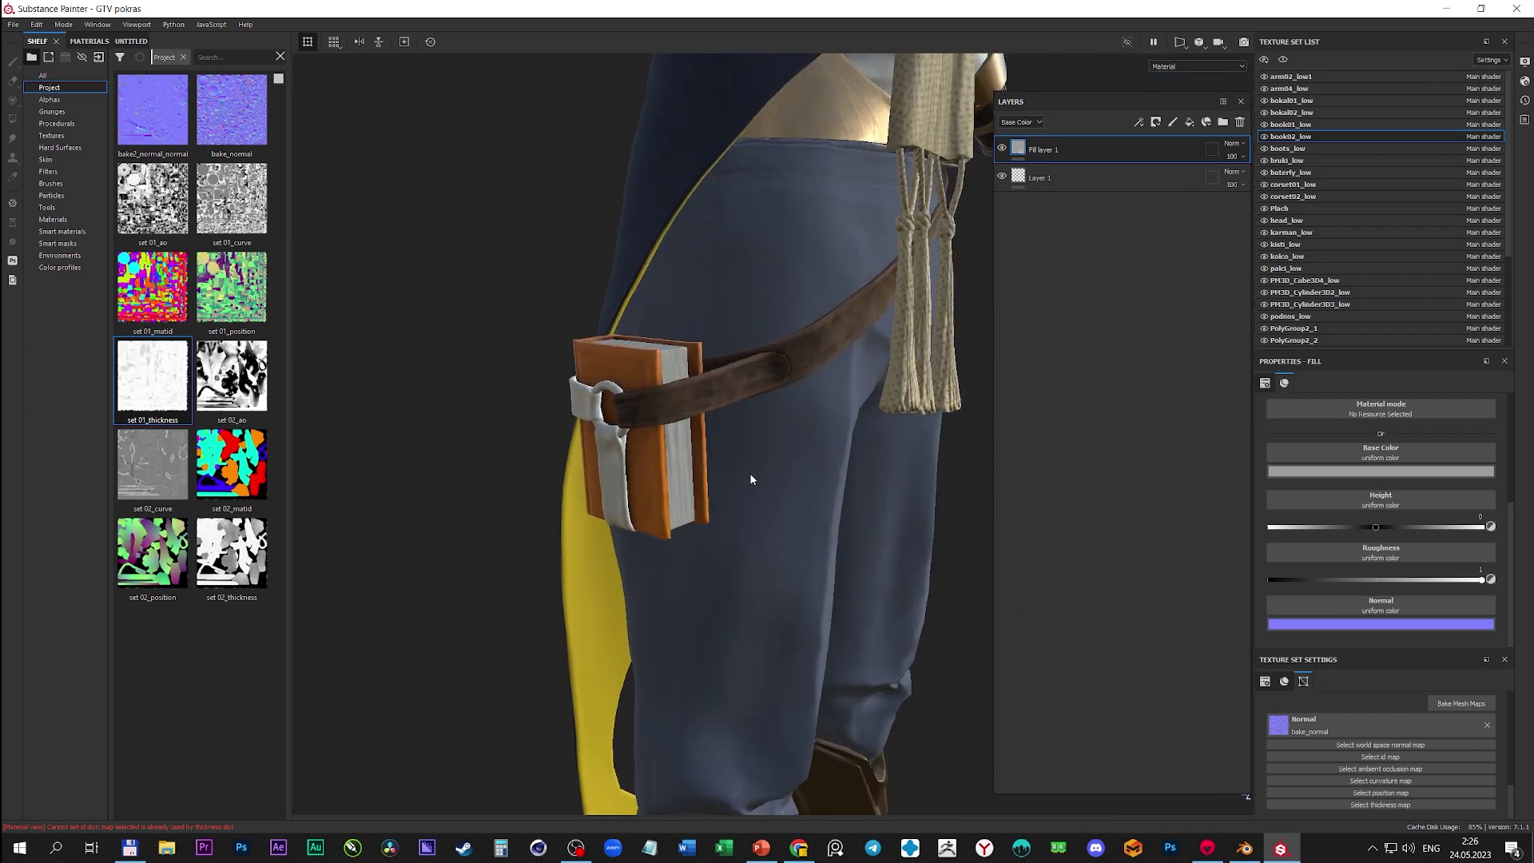
left_click(1301, 161)
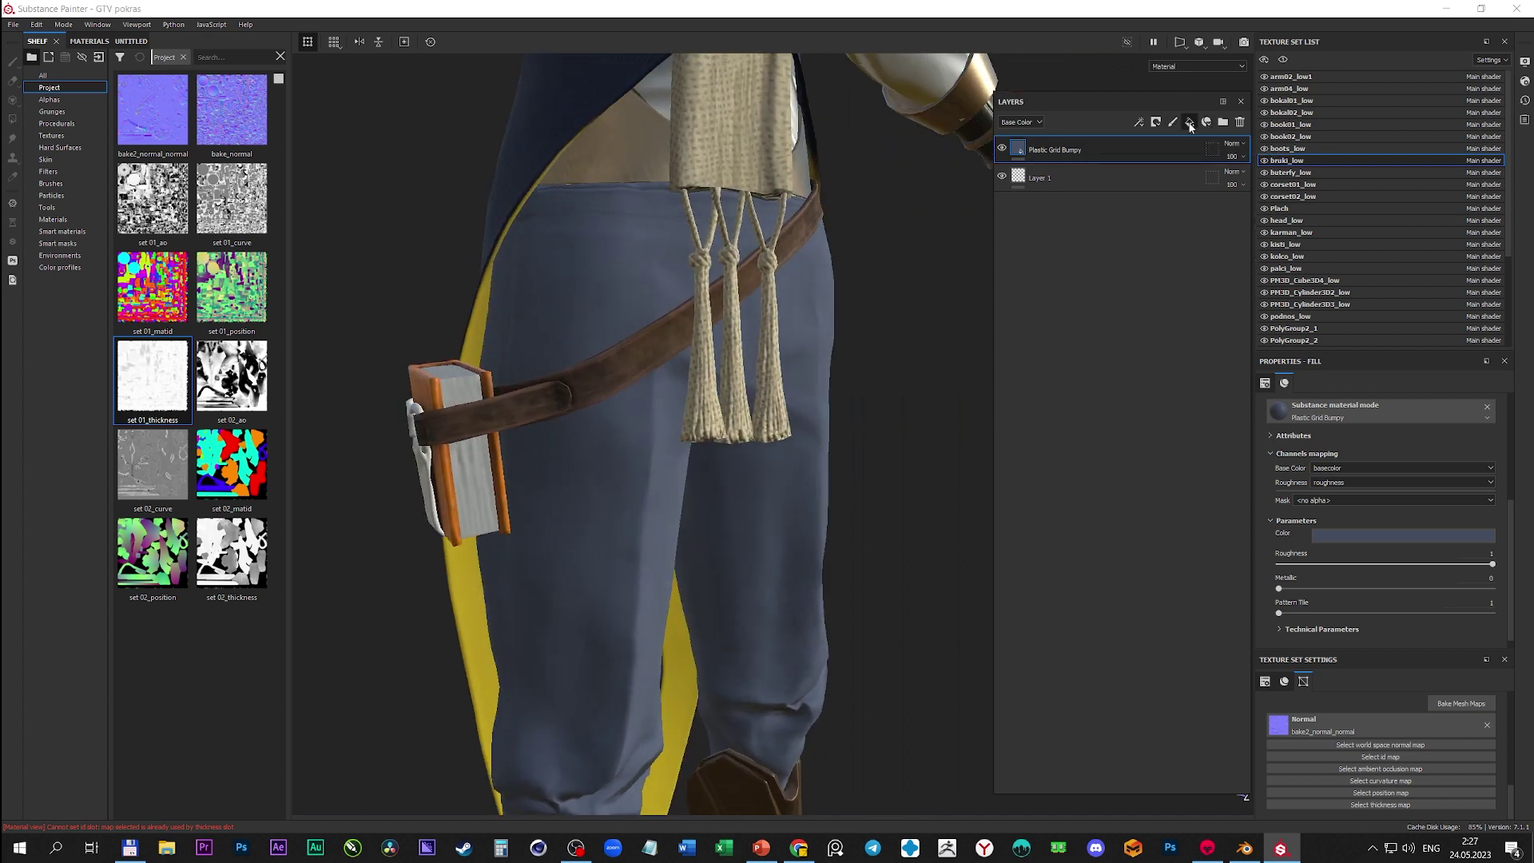
- Add a new fill layer to the pants with a Dirt 4 generator mask
left_click(1189, 124)
right_click(1075, 151)
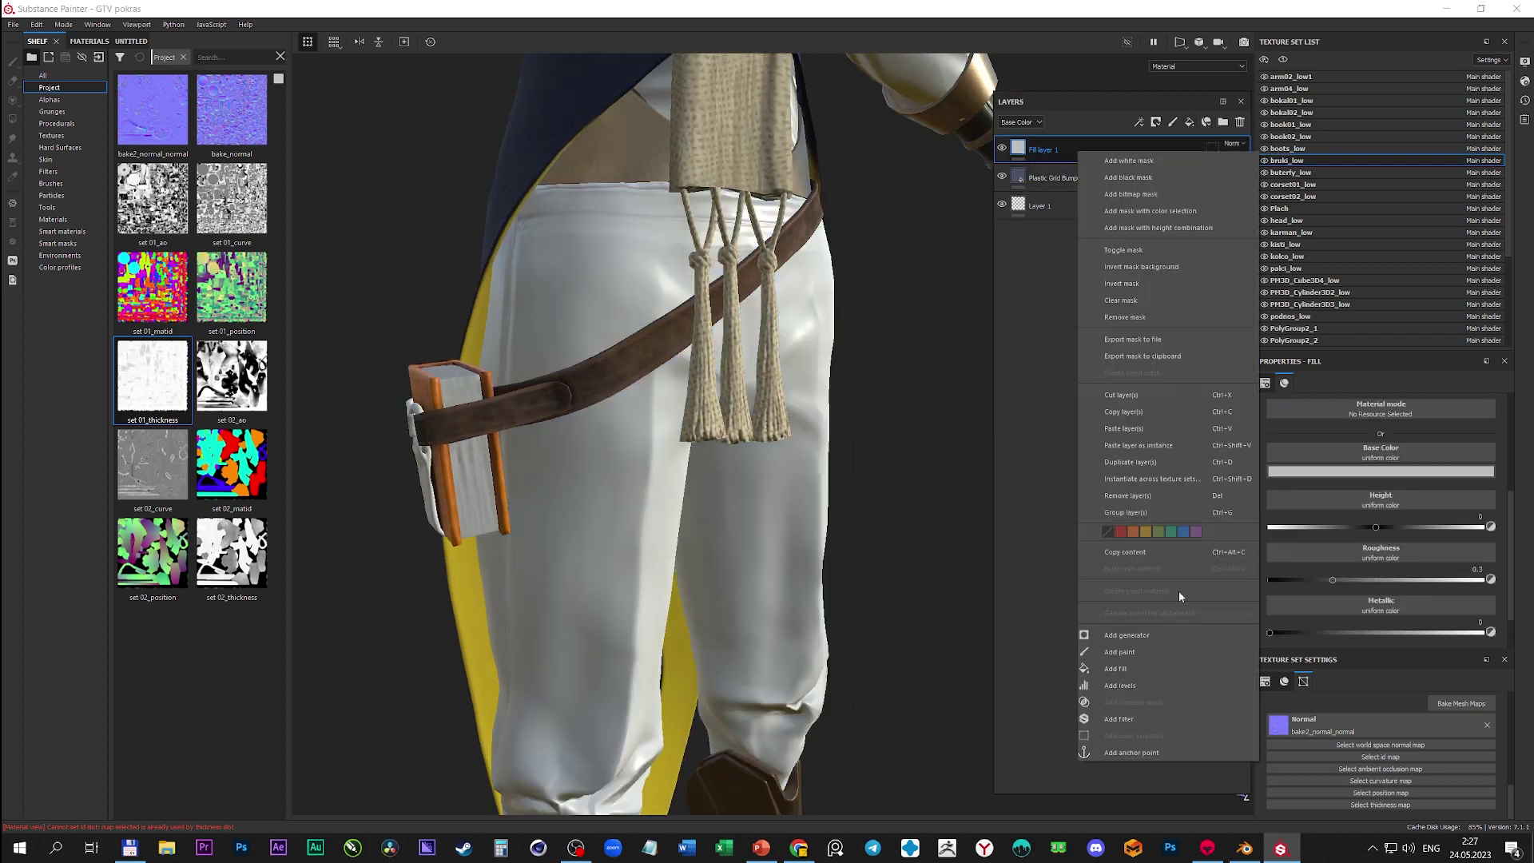
left_click(1139, 637)
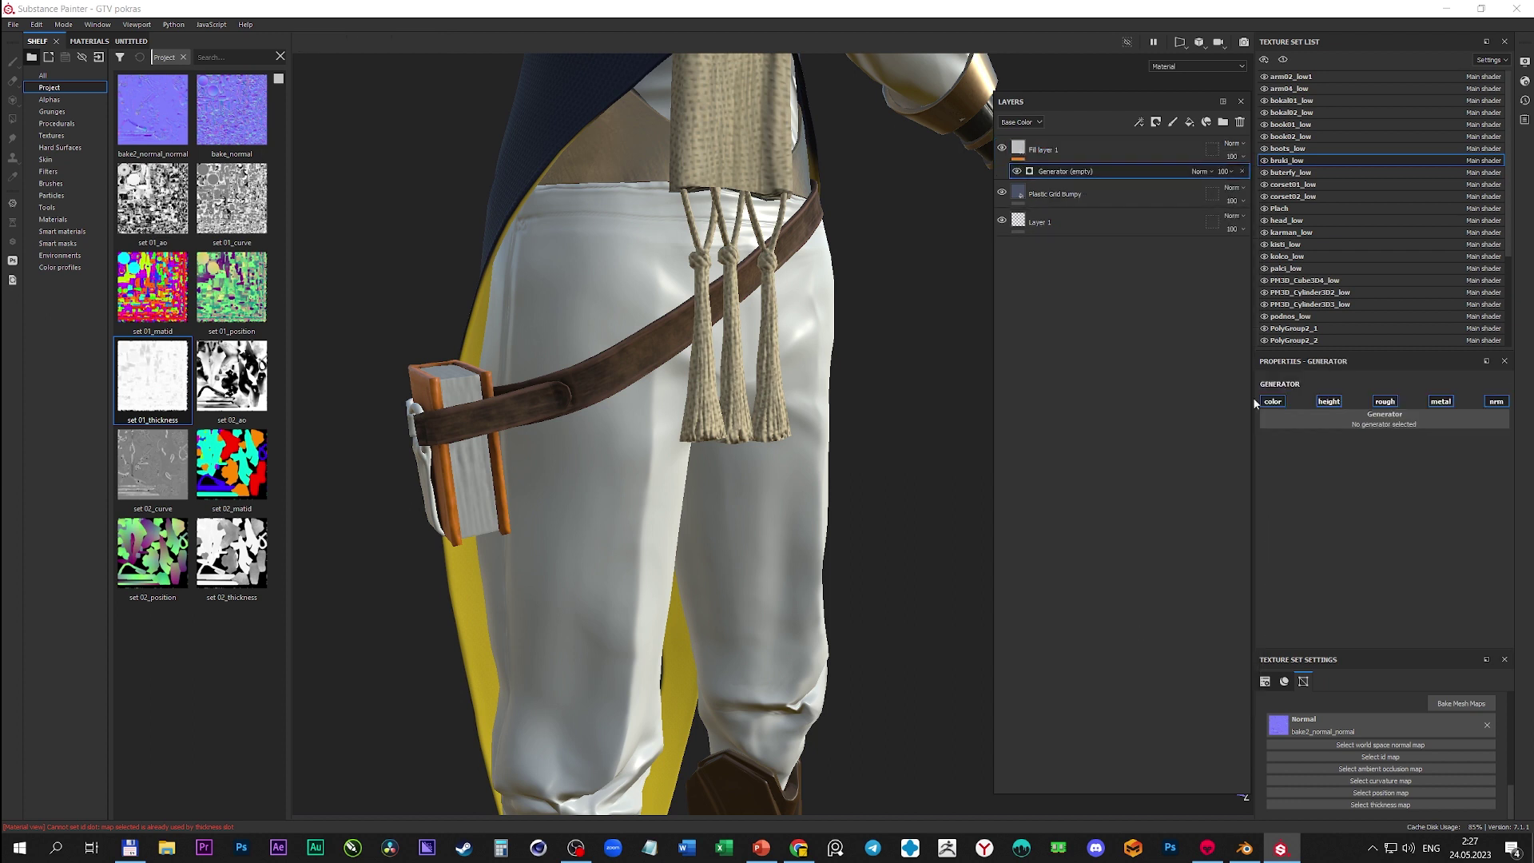
left_click(1385, 418)
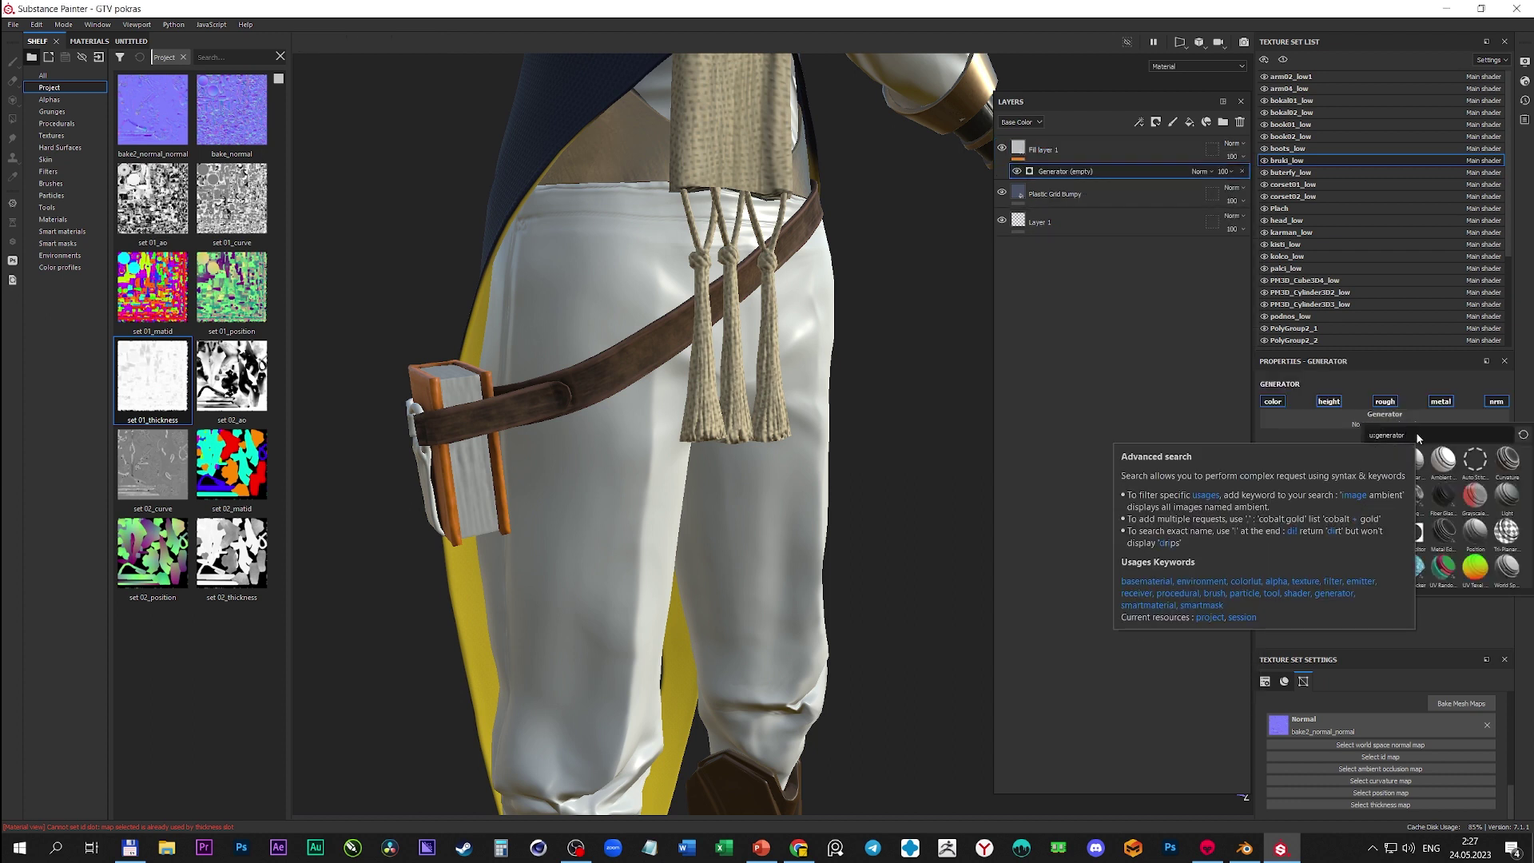
type("dust")
key("BackSpace")
key("BackSpace")
key("BackSpace")
type("dirt")
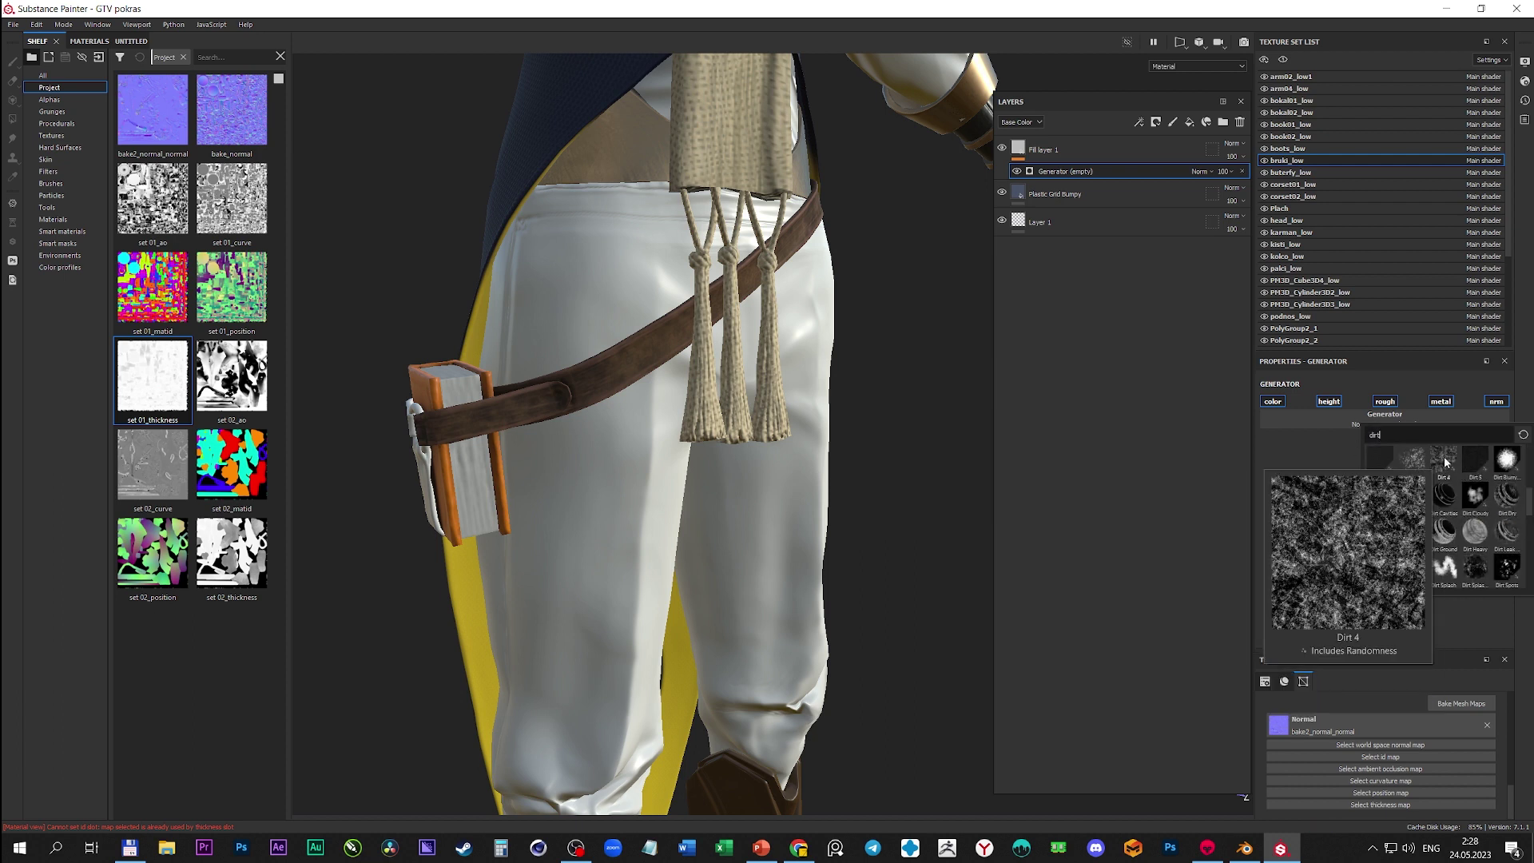
left_click(1444, 460)
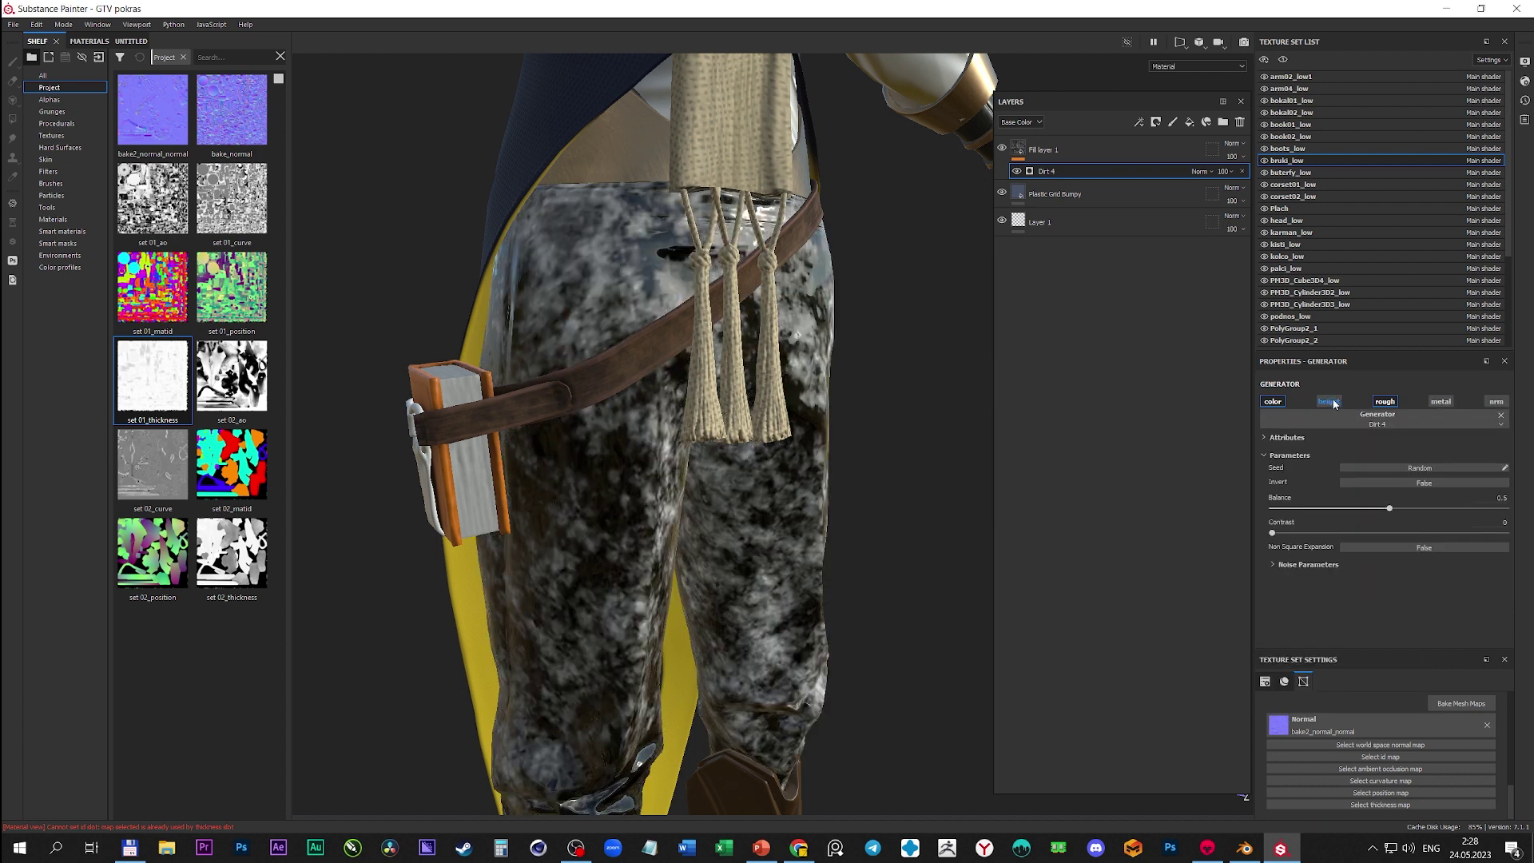
key("ctrl+z")
key("ctrl+y")
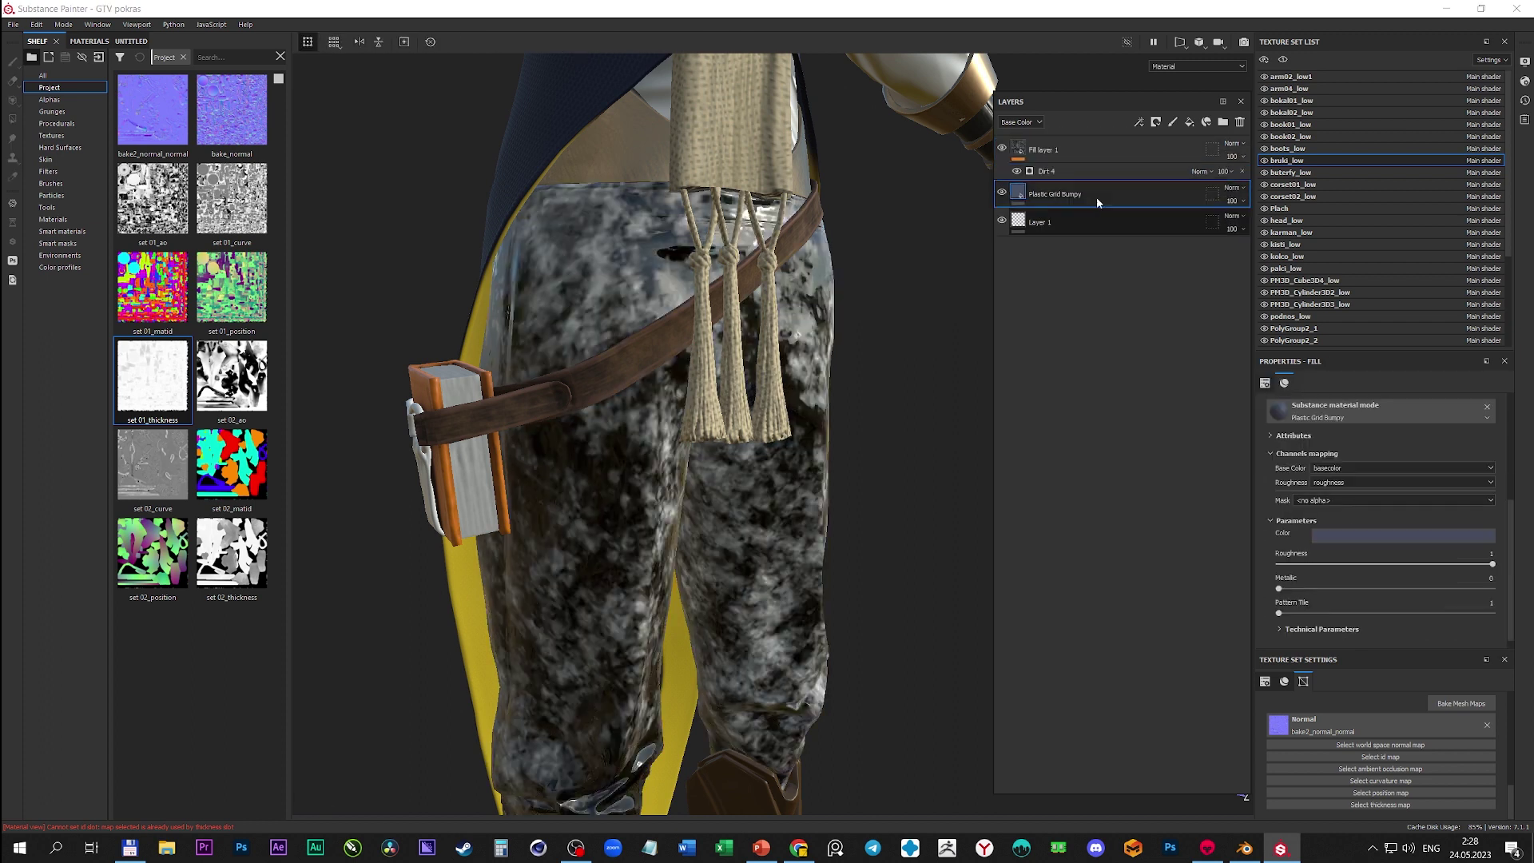
right_click(1083, 169)
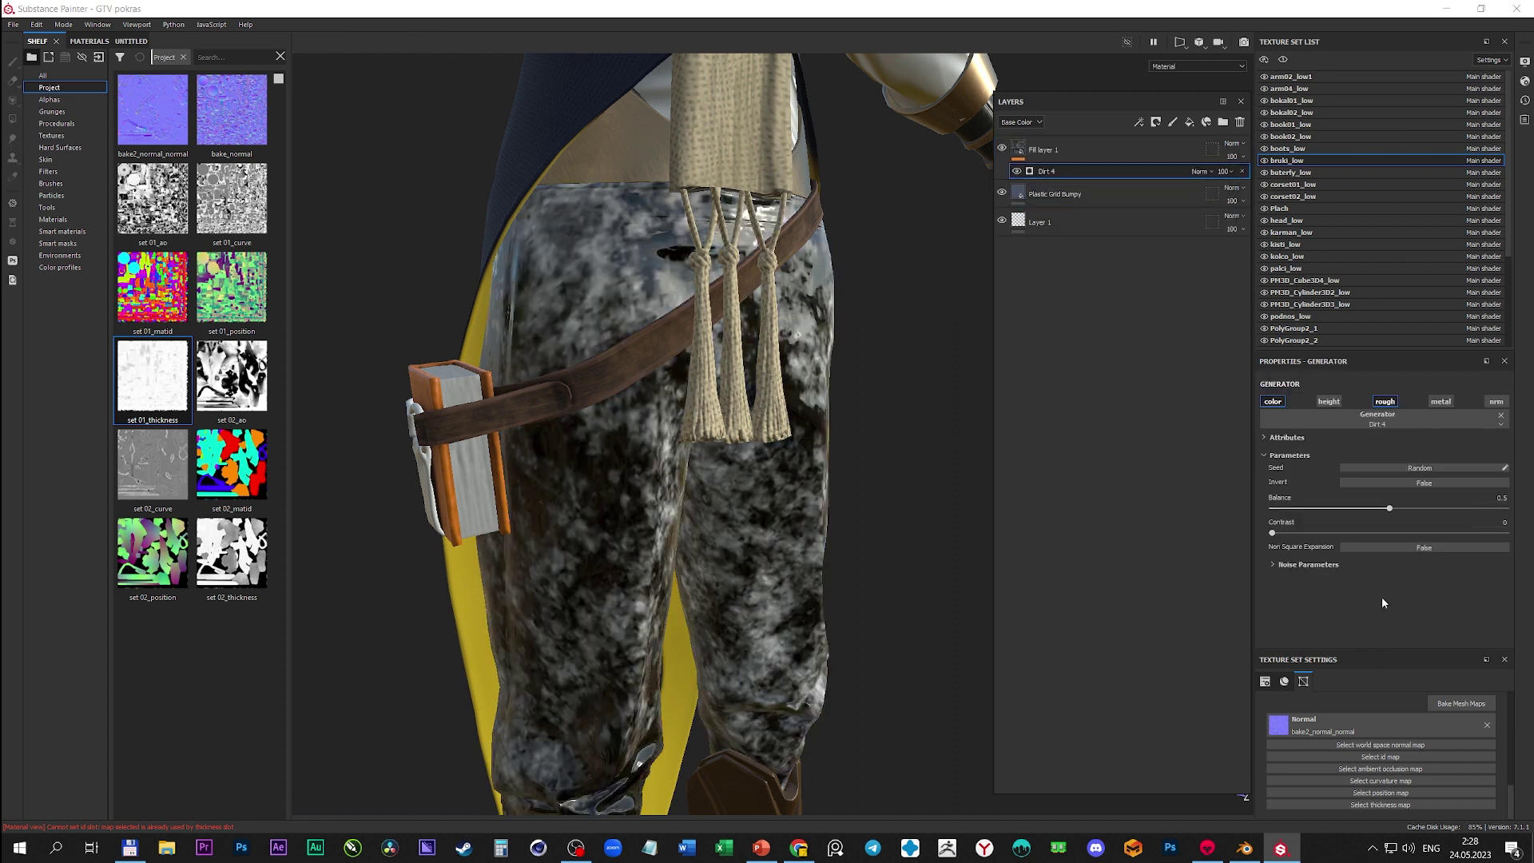
- Assign set 02_ao and 02_curve as AO and curvature maps, and lower dirt balance to 0.44
left_click_drag(205, 346, 1381, 768)
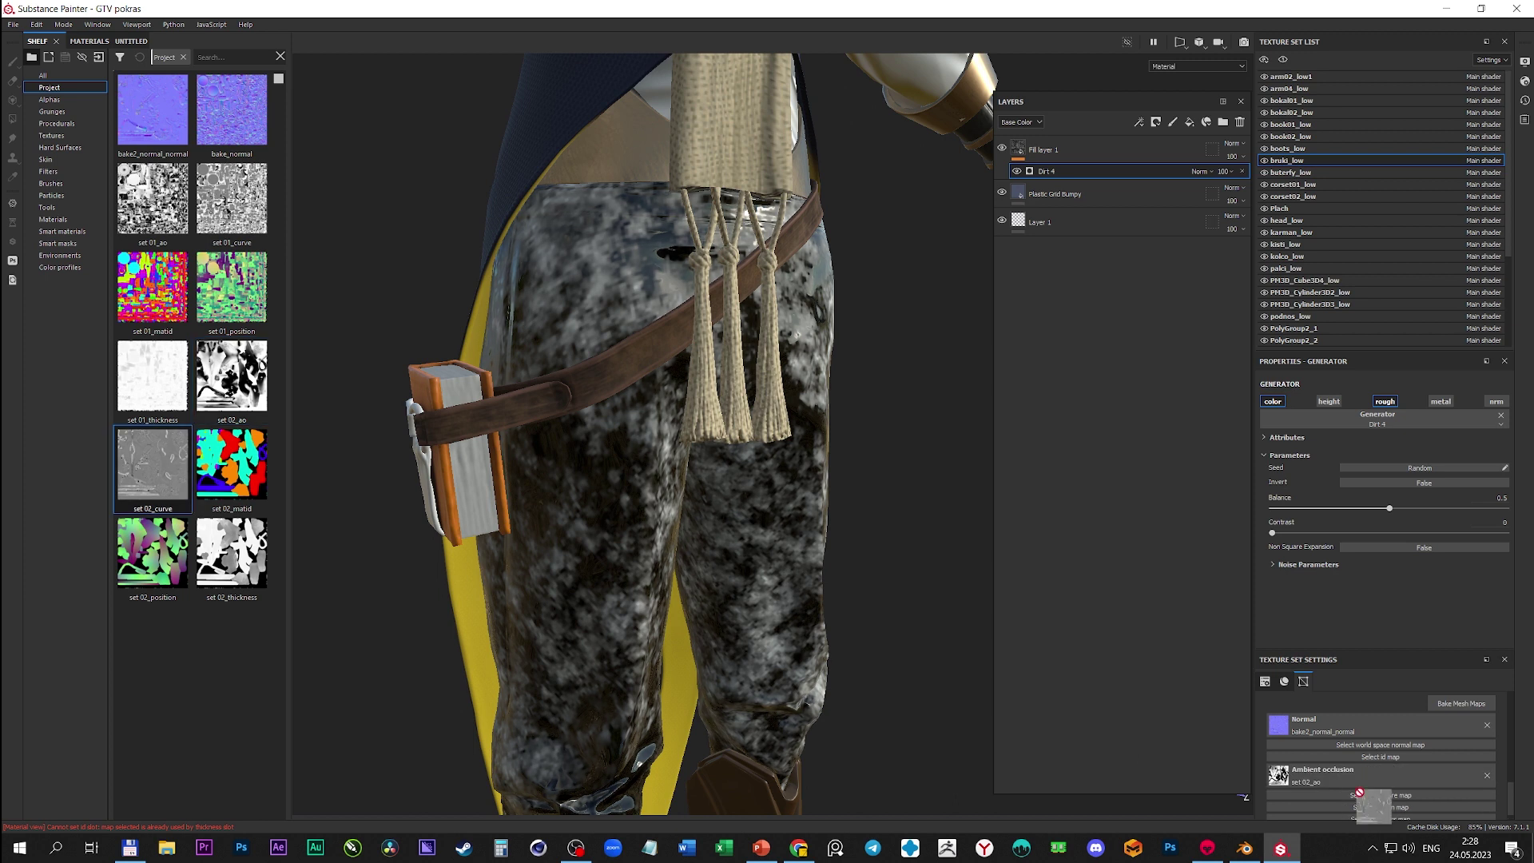
left_click_drag(152, 463, 1358, 795)
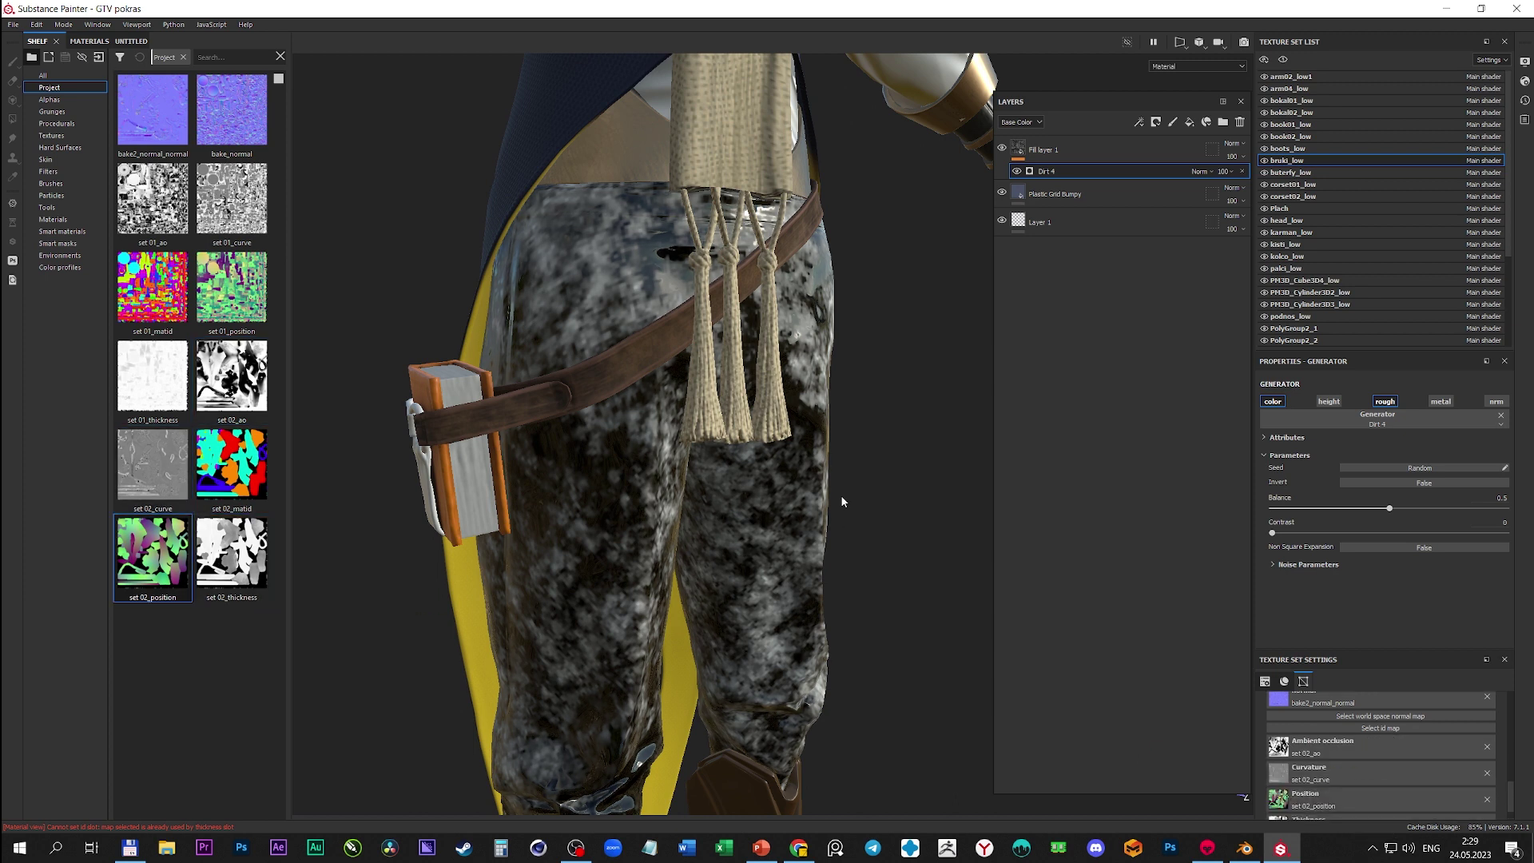
left_click_drag(1389, 508, 1375, 508)
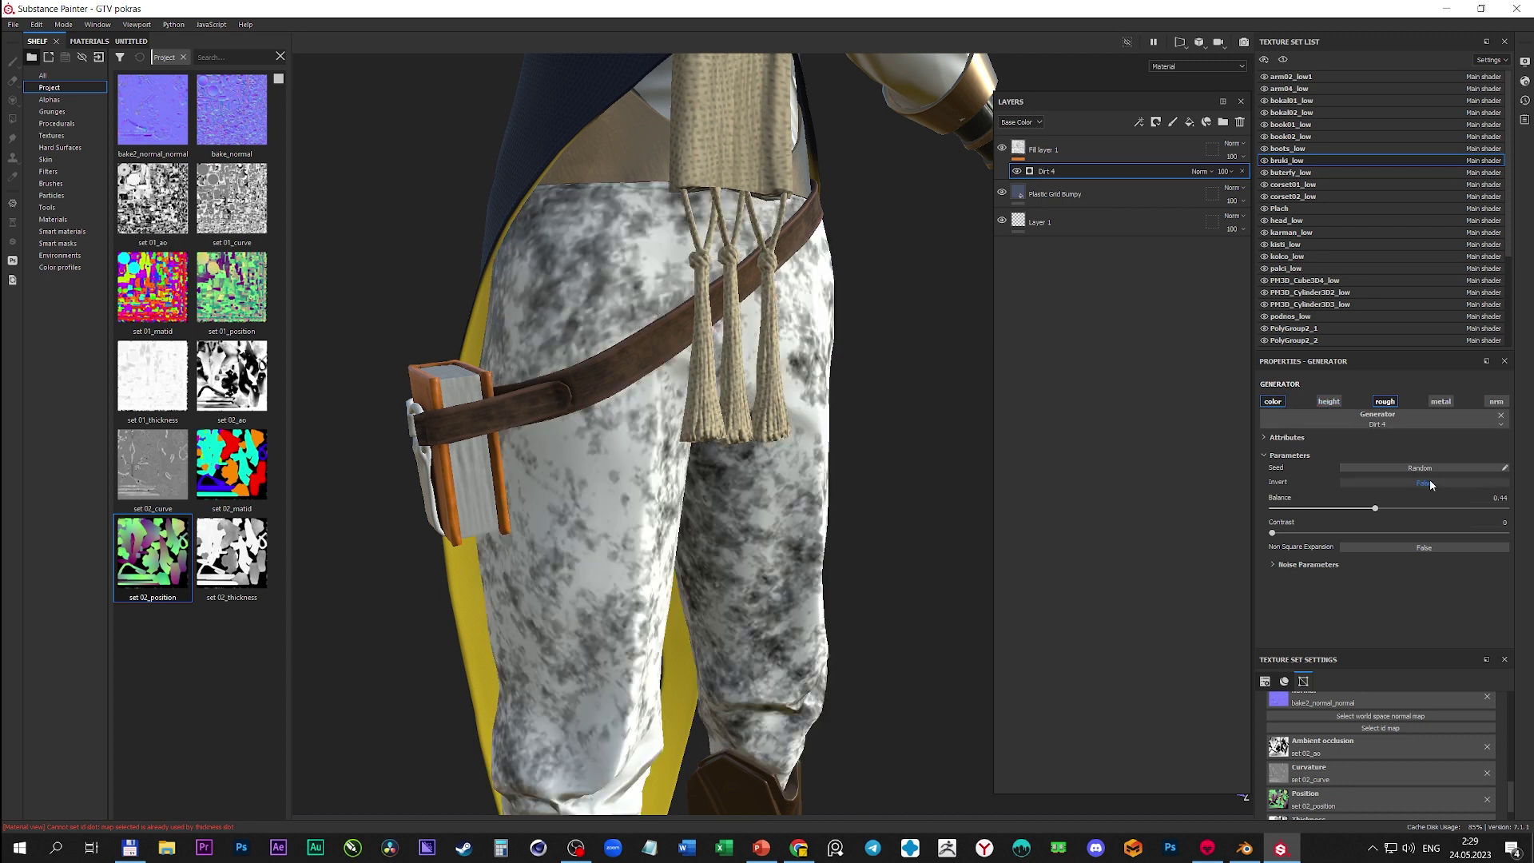
- Give the fill layer a black mask holding the Dirt 4 generator
right_click(1113, 171)
right_click(1087, 147)
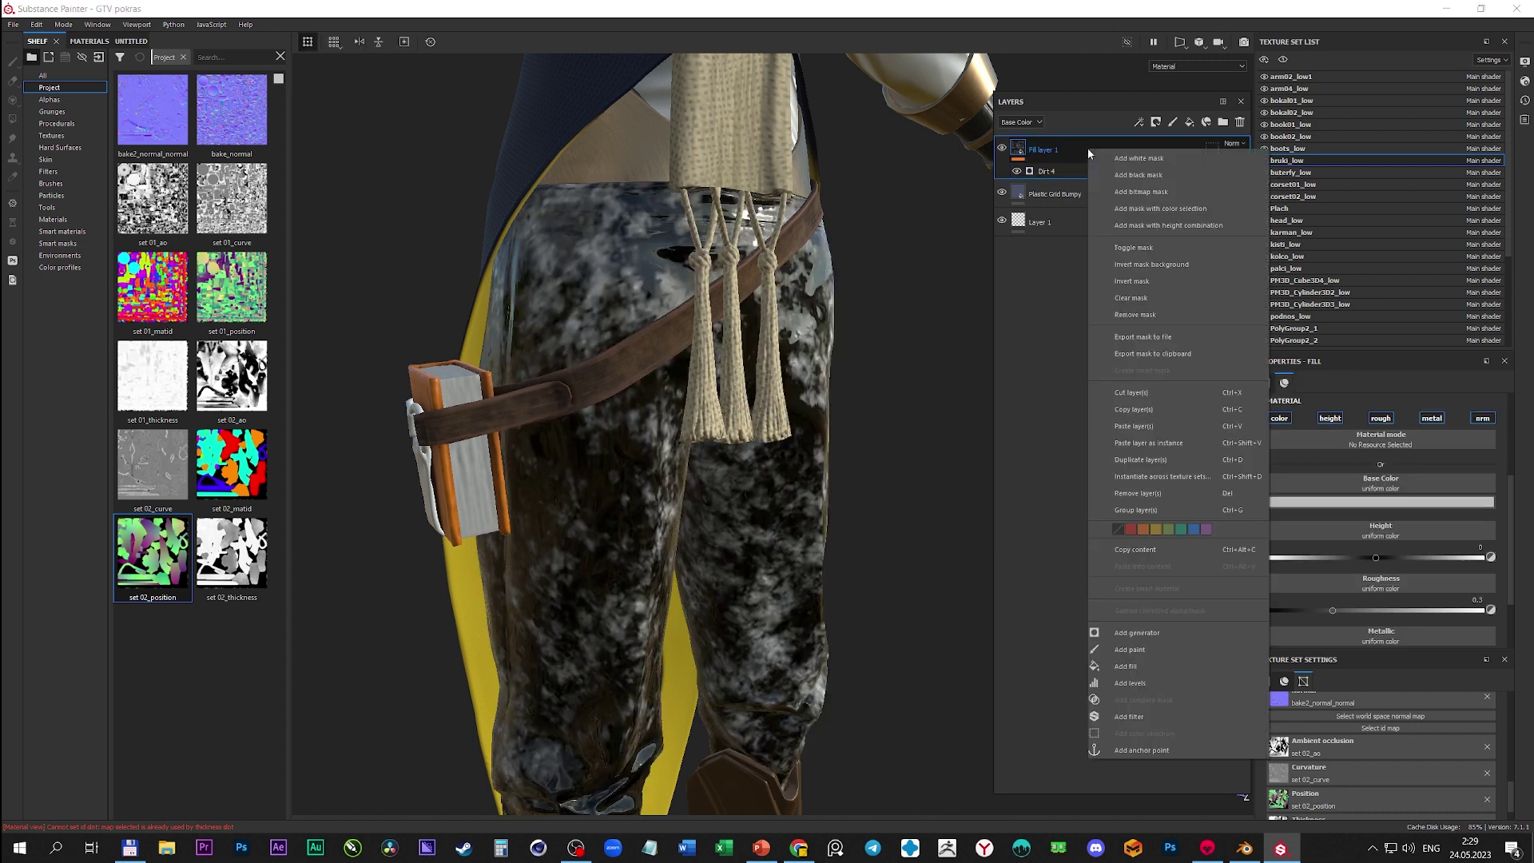
left_click(1114, 174)
scroll(1377, 522, "up", 2)
scroll(1377, 523, "up", 2)
scroll(1359, 527, "up", 2)
scroll(1398, 519, "up", 1)
scroll(1401, 527, "up", 2)
scroll(1404, 543, "up", 1)
scroll(1408, 559, "up", 1)
scroll(1355, 608, "down", 2)
scroll(1355, 607, "down", 3)
scroll(1286, 607, "down", 2)
scroll(1367, 719, "down", 1)
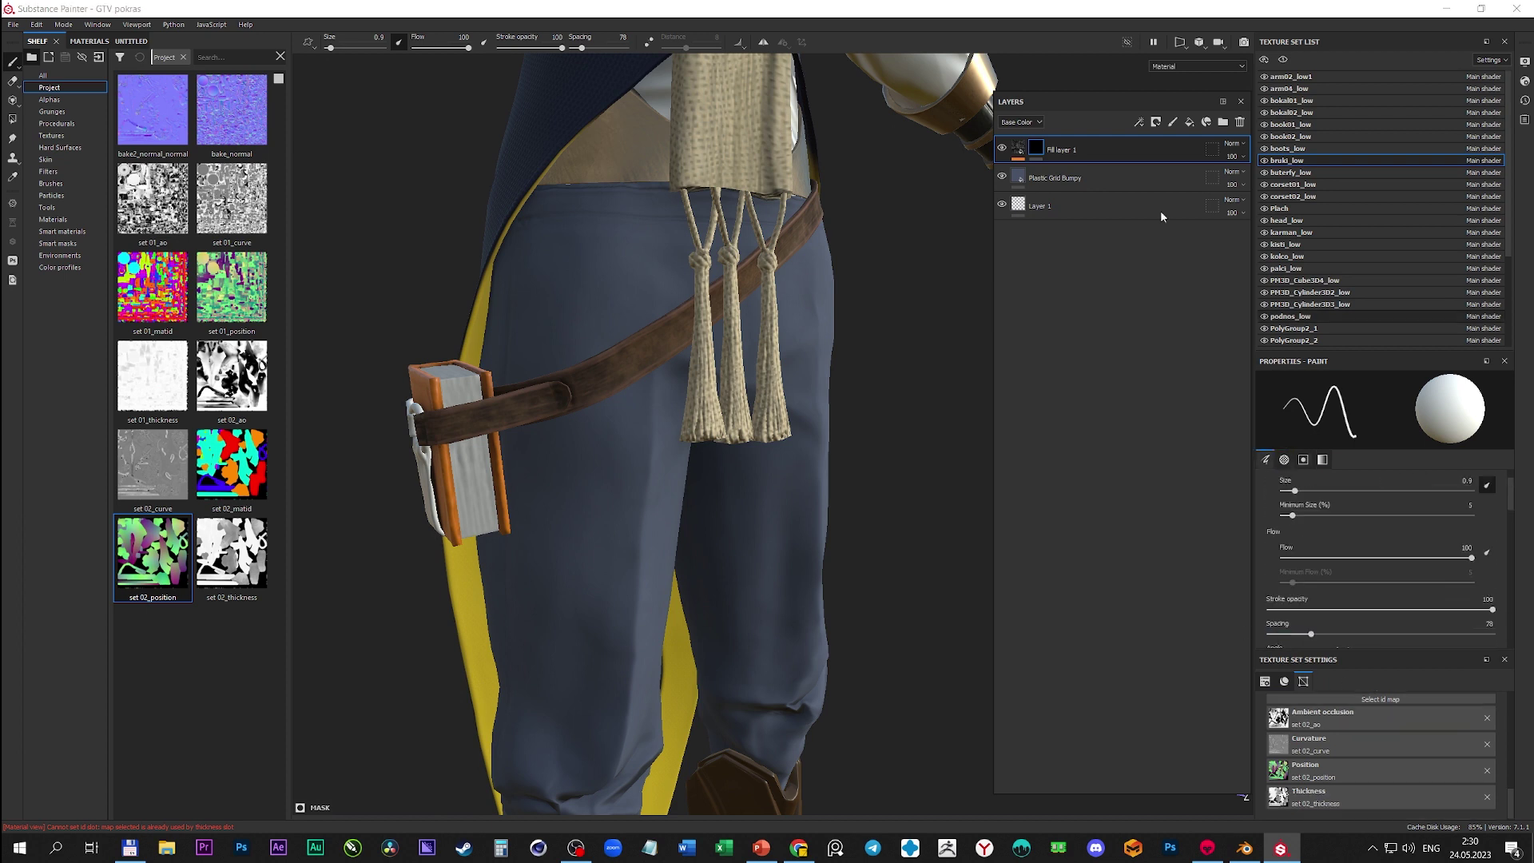
left_click(1039, 171)
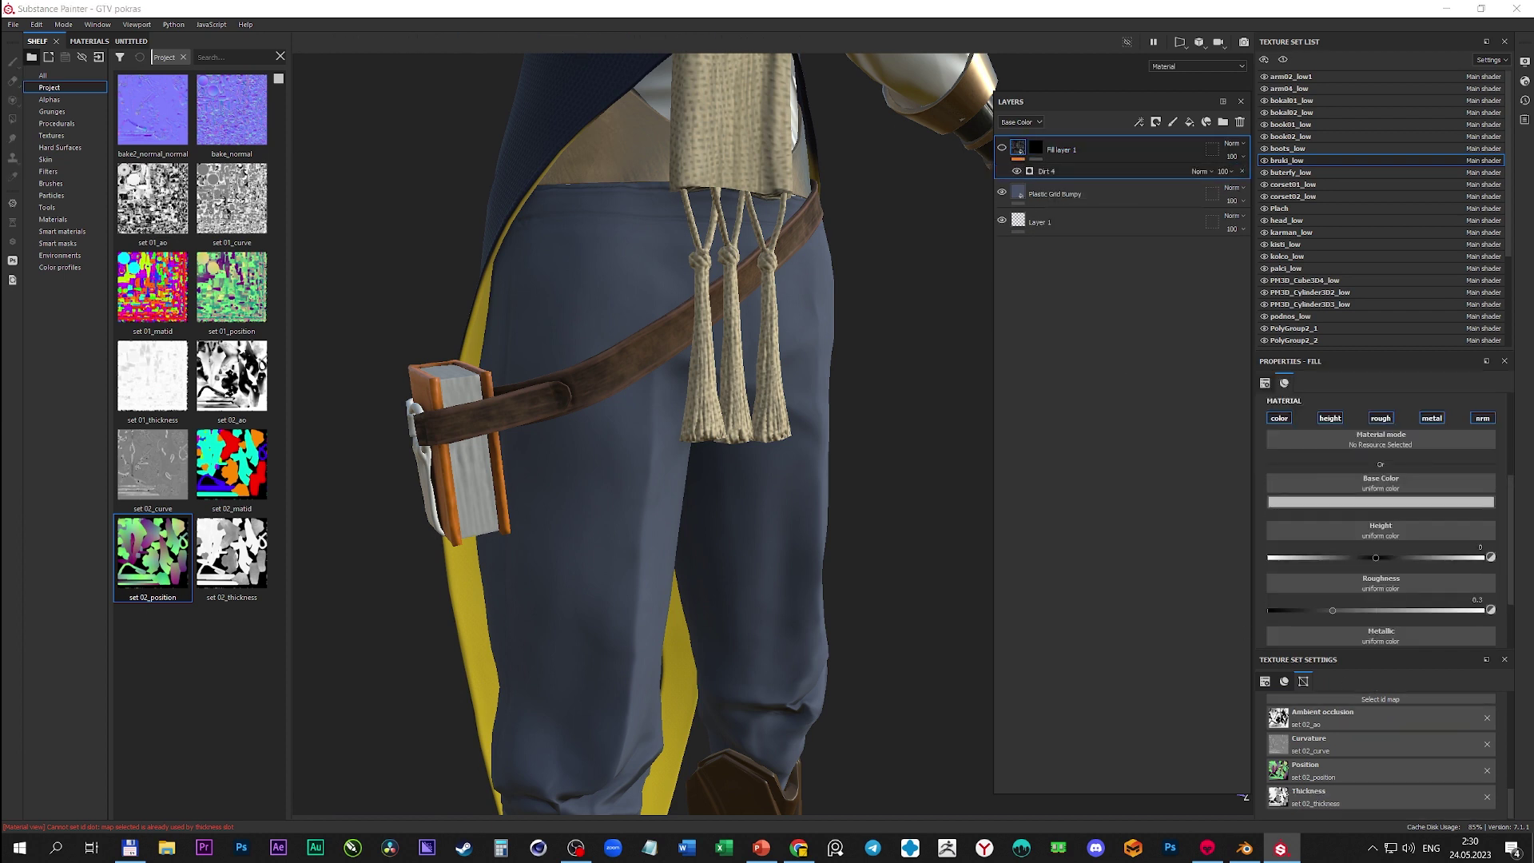
scroll(606, 514, "down", 5)
mouse_move(607, 513)
left_mouse_down("alt")
mouse_move(760, 499)
mouse_move(774, 328)
left_mouse_up("alt")
- Save, then make the goblet material refractive with metalness 0 and roughness 0.599
key("ctrl+s")
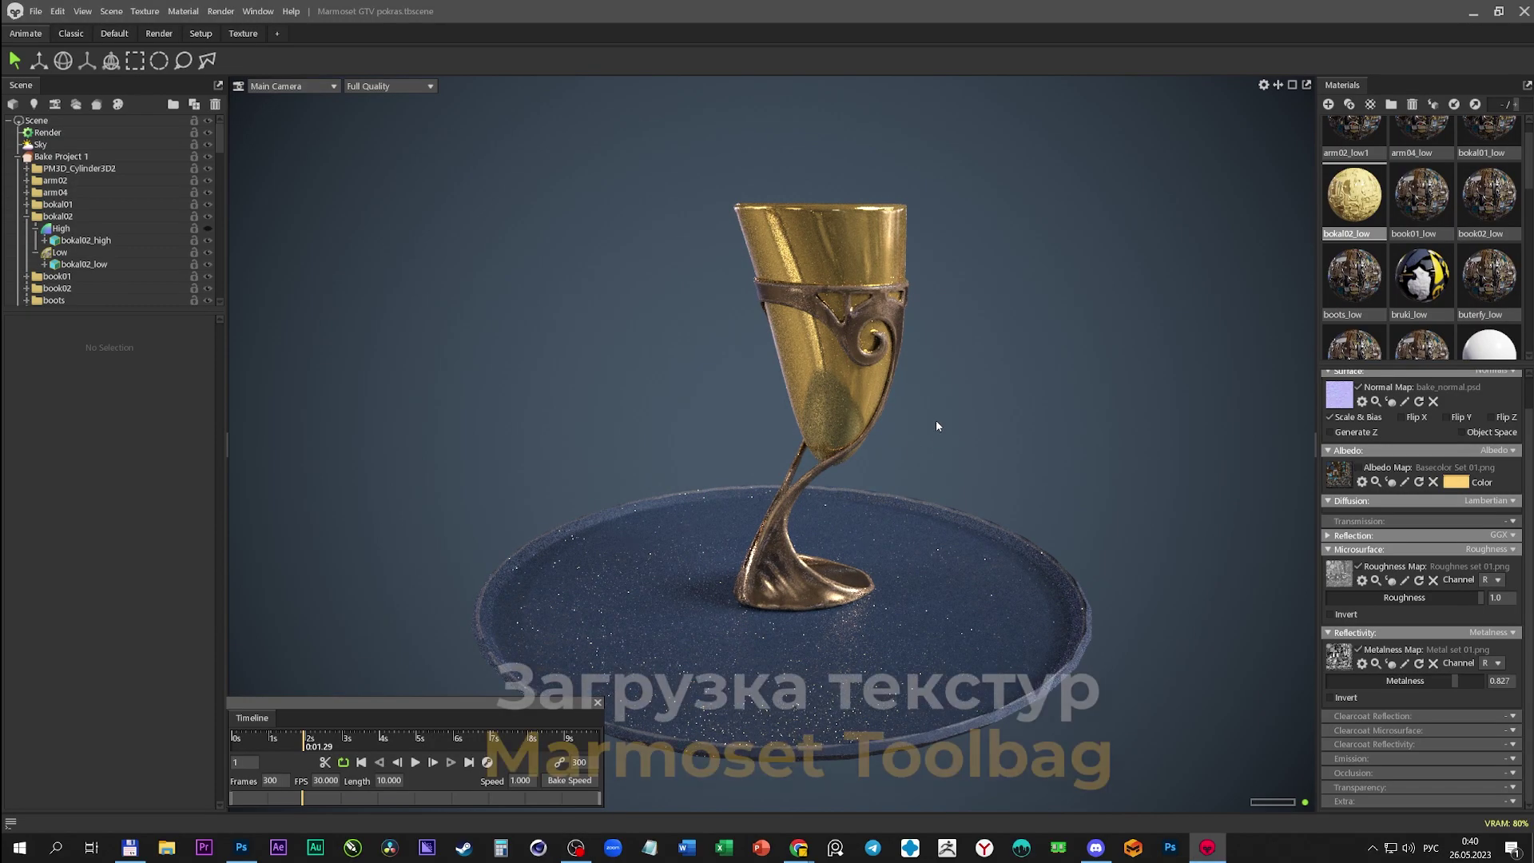
left_click(1510, 535)
left_click(1474, 552)
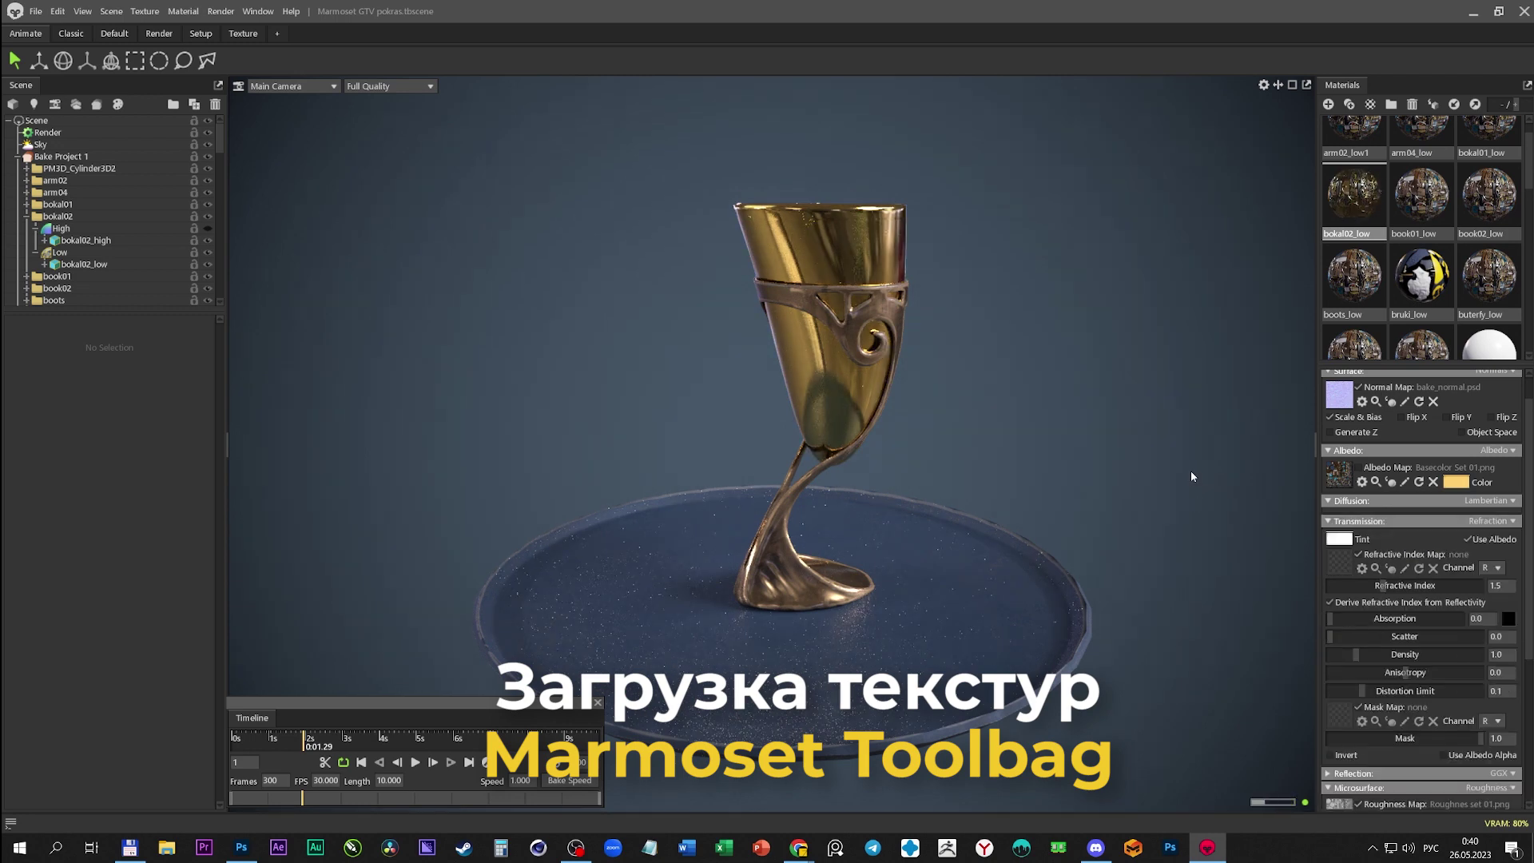
scroll(1455, 707, "down", 3)
left_click_drag(1456, 706, 1326, 703)
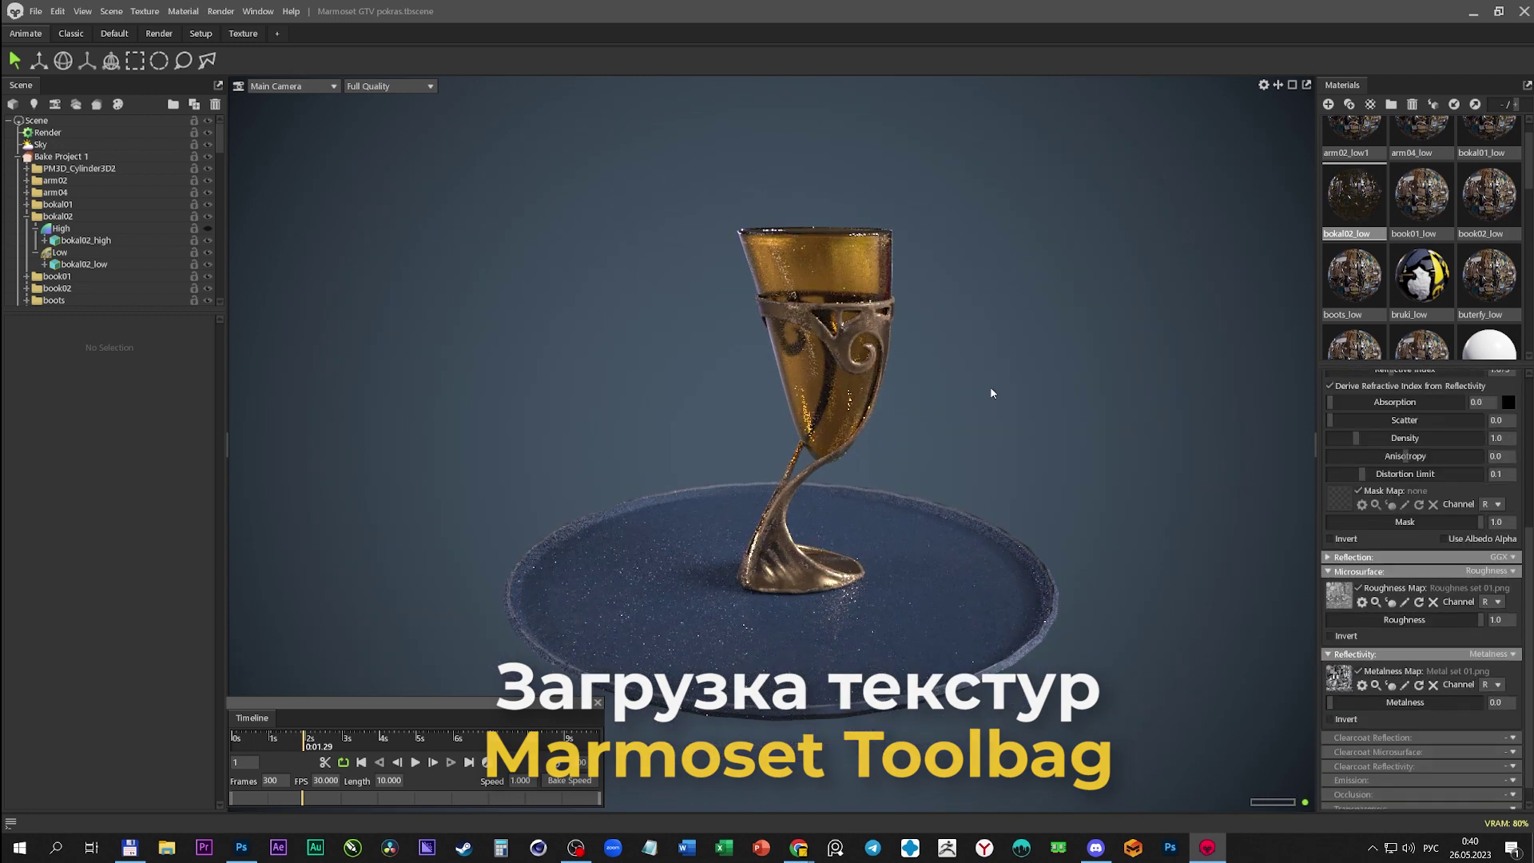
mouse_move(988, 326)
left_mouse_down()
mouse_move(826, 366)
mouse_move(875, 377)
mouse_move(903, 417)
mouse_move(736, 417)
mouse_move(989, 418)
left_mouse_up()
left_click_drag(1479, 619, 1422, 619)
scroll(1386, 592, "up", 2)
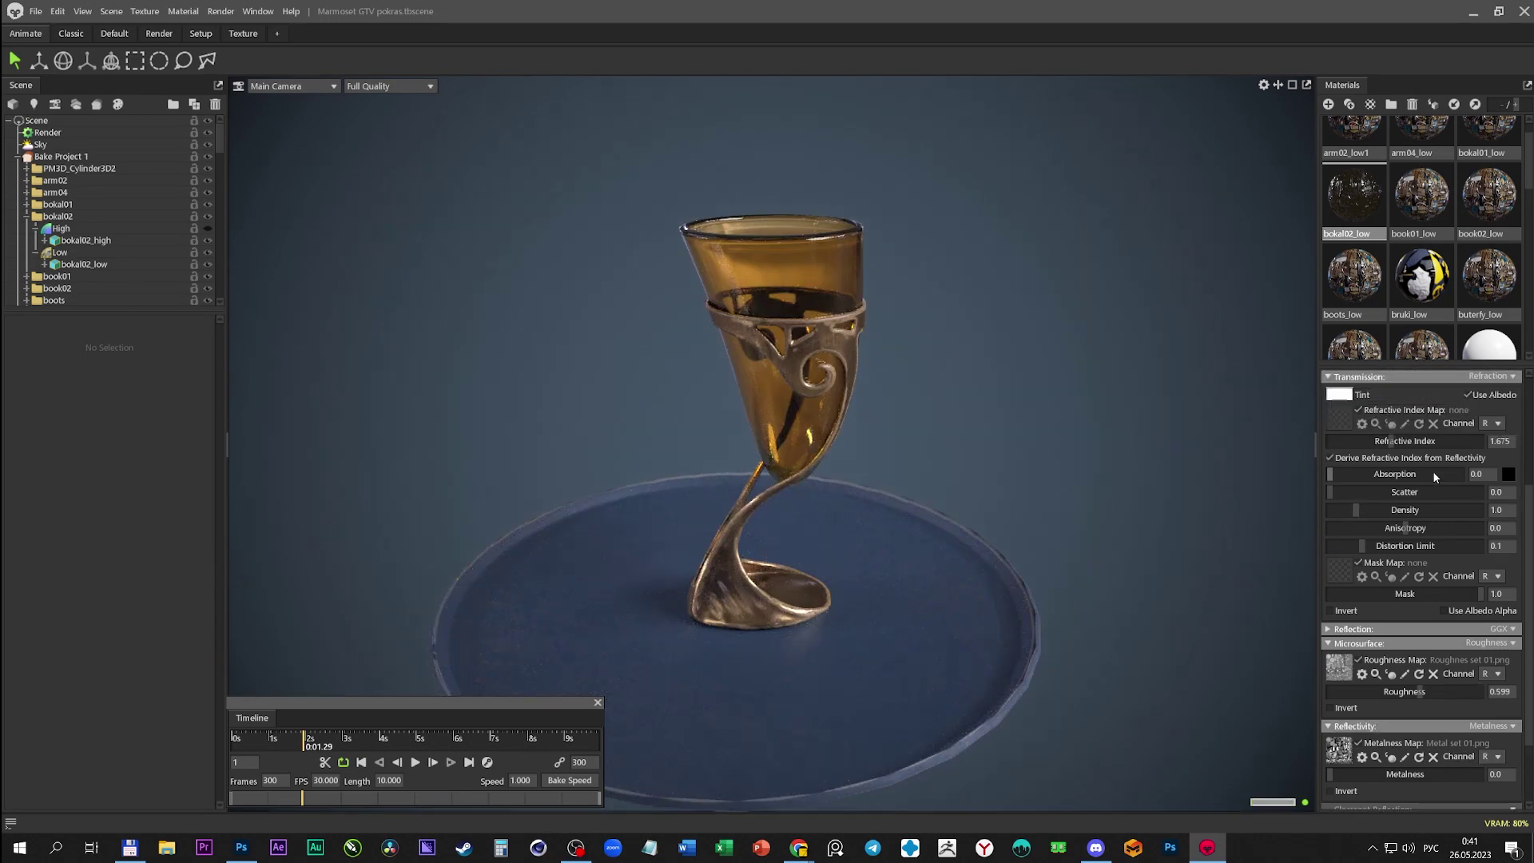
scroll(1432, 471, "up", 3)
- Set the goblet's albedo colour to a cyan glass tint and inspect the robot
left_click(1455, 445)
left_click(1084, 465)
left_click_drag(1084, 466, 1084, 449)
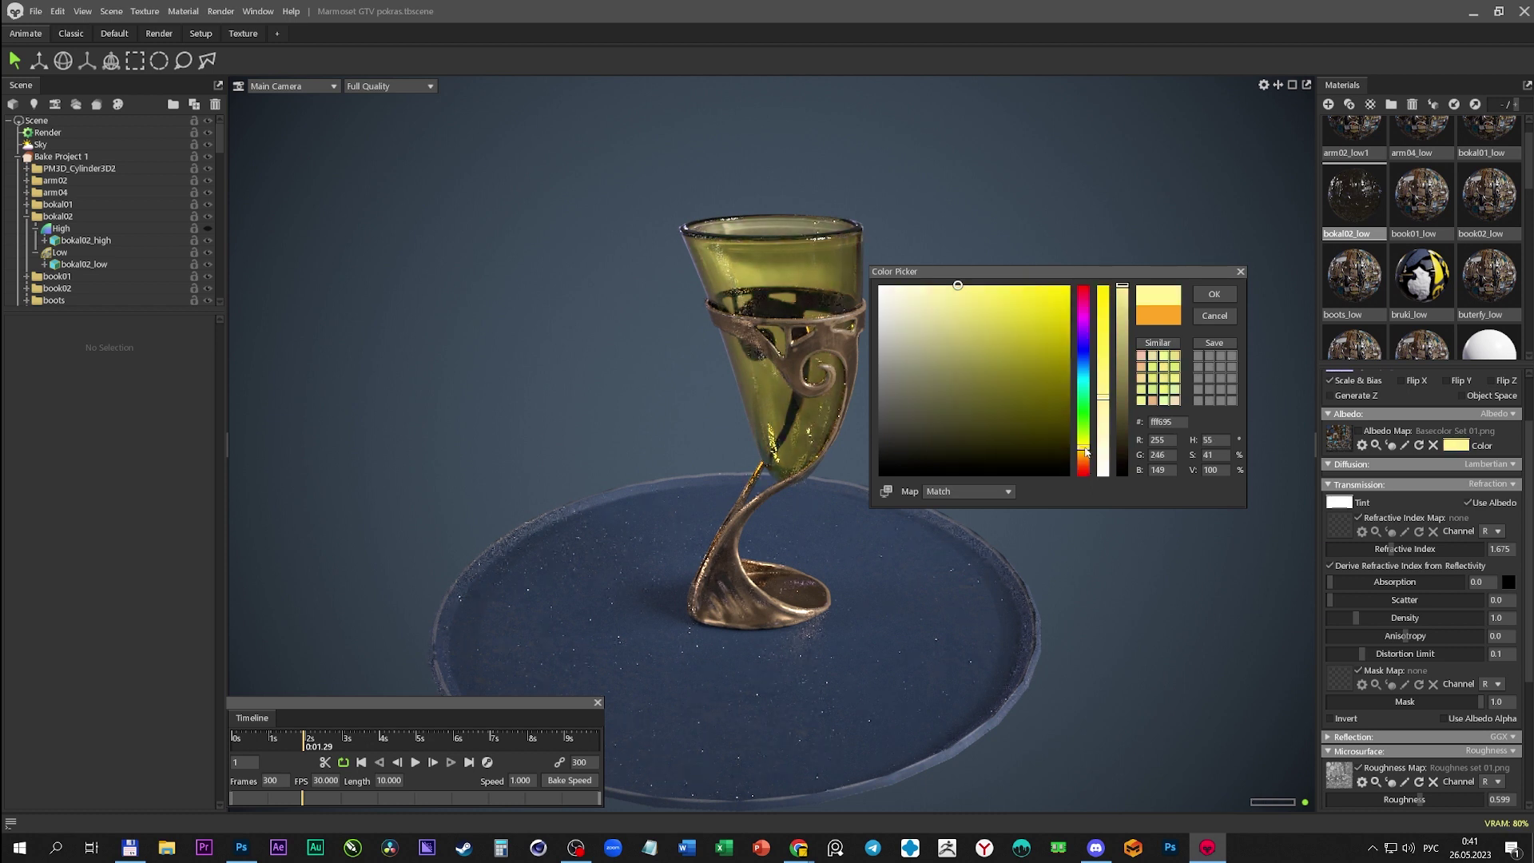
left_click(1214, 294)
scroll(1447, 557, "up", 1)
scroll(1443, 554, "down", 2)
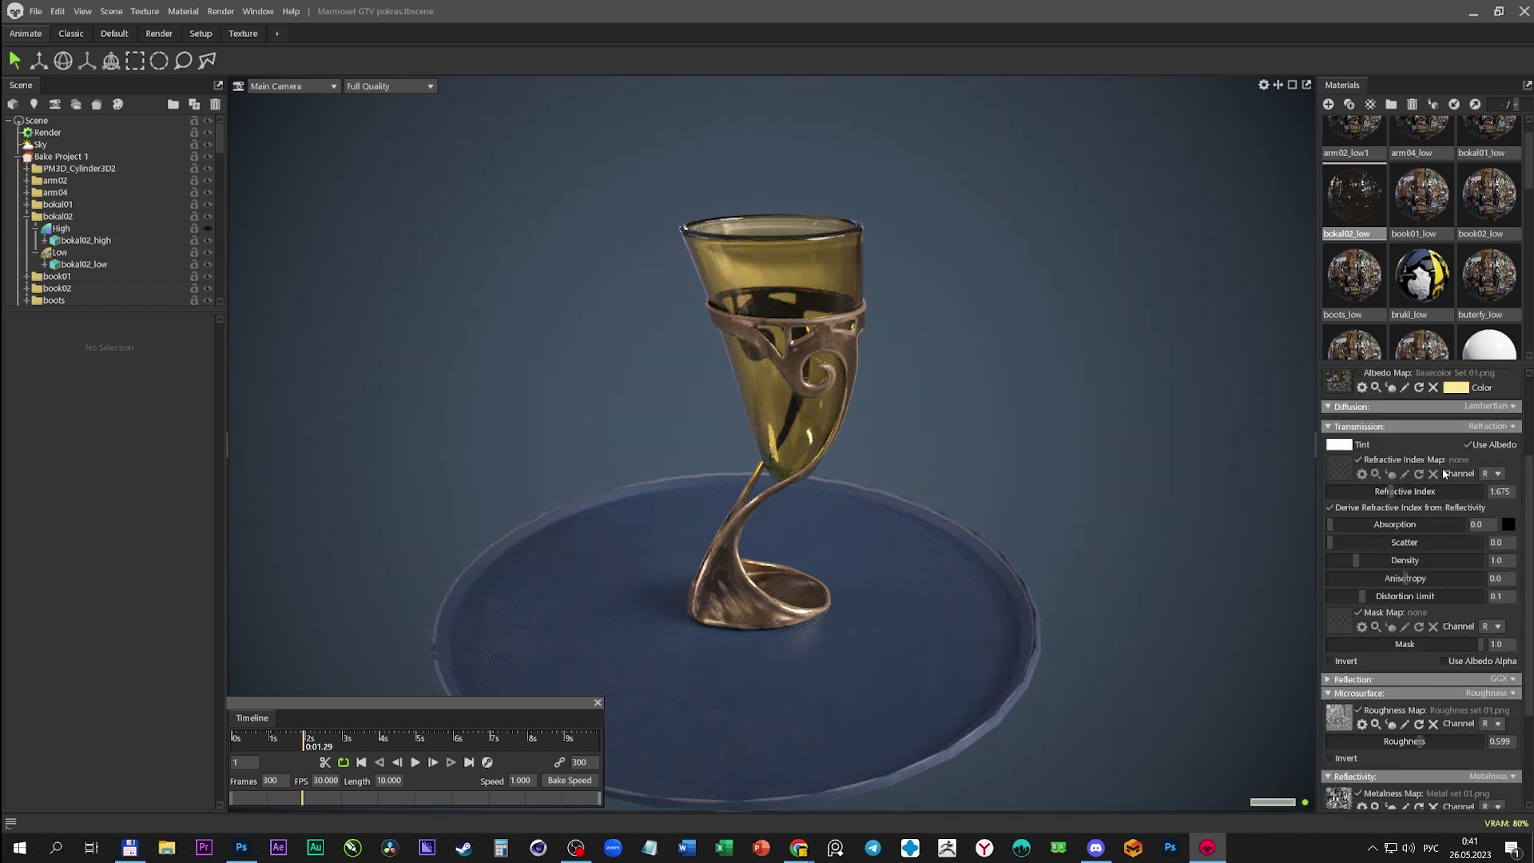
left_click(1455, 388)
left_click(976, 298)
left_click_drag(1084, 451, 1084, 377)
left_click(976, 297)
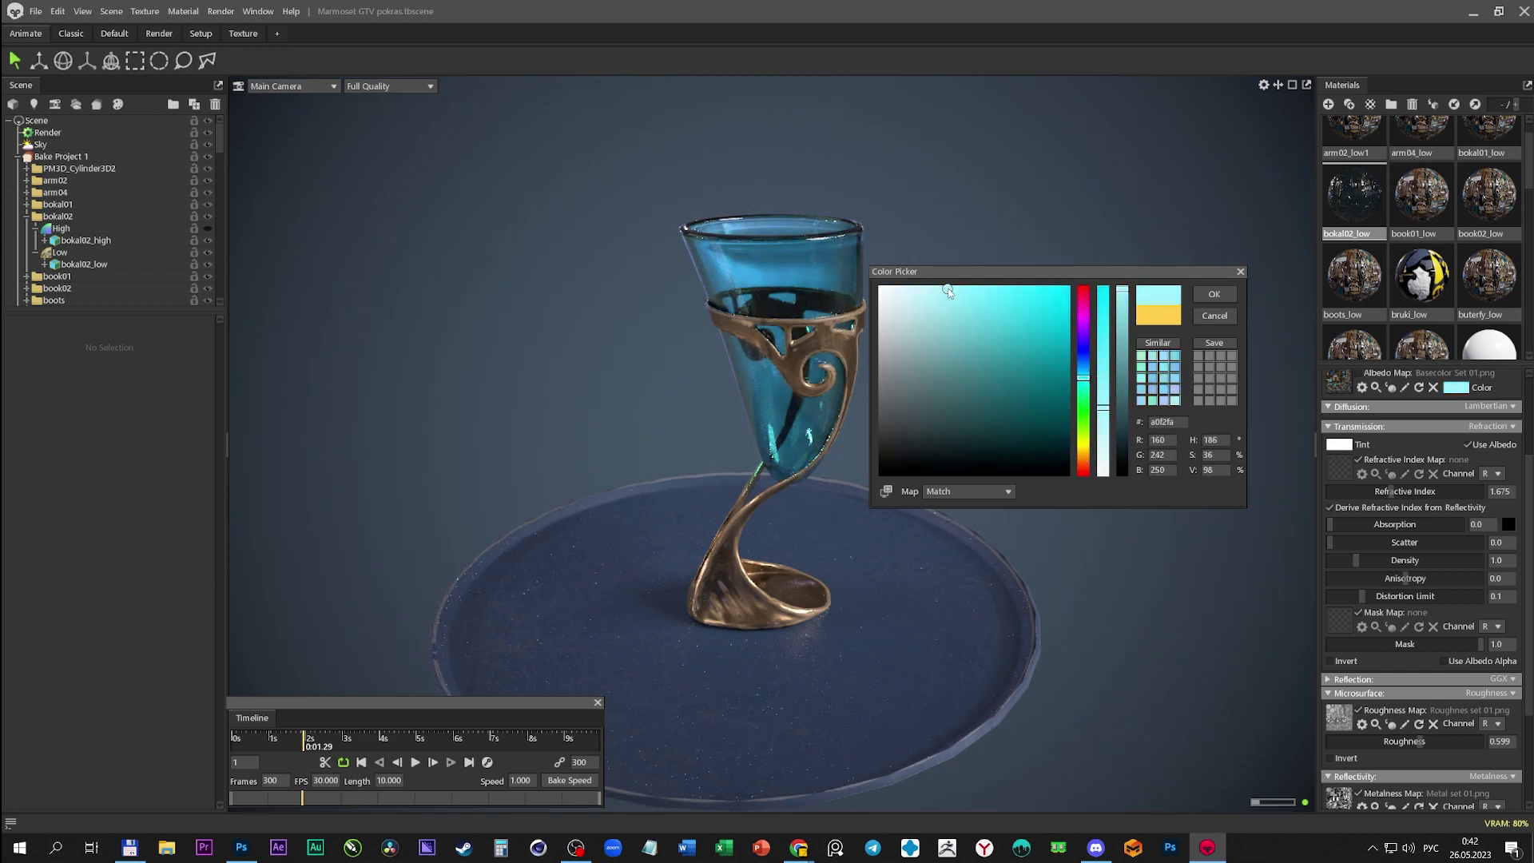
left_click(1213, 294)
mouse_move(998, 448)
left_mouse_down()
mouse_move(942, 534)
mouse_move(903, 531)
left_mouse_up()
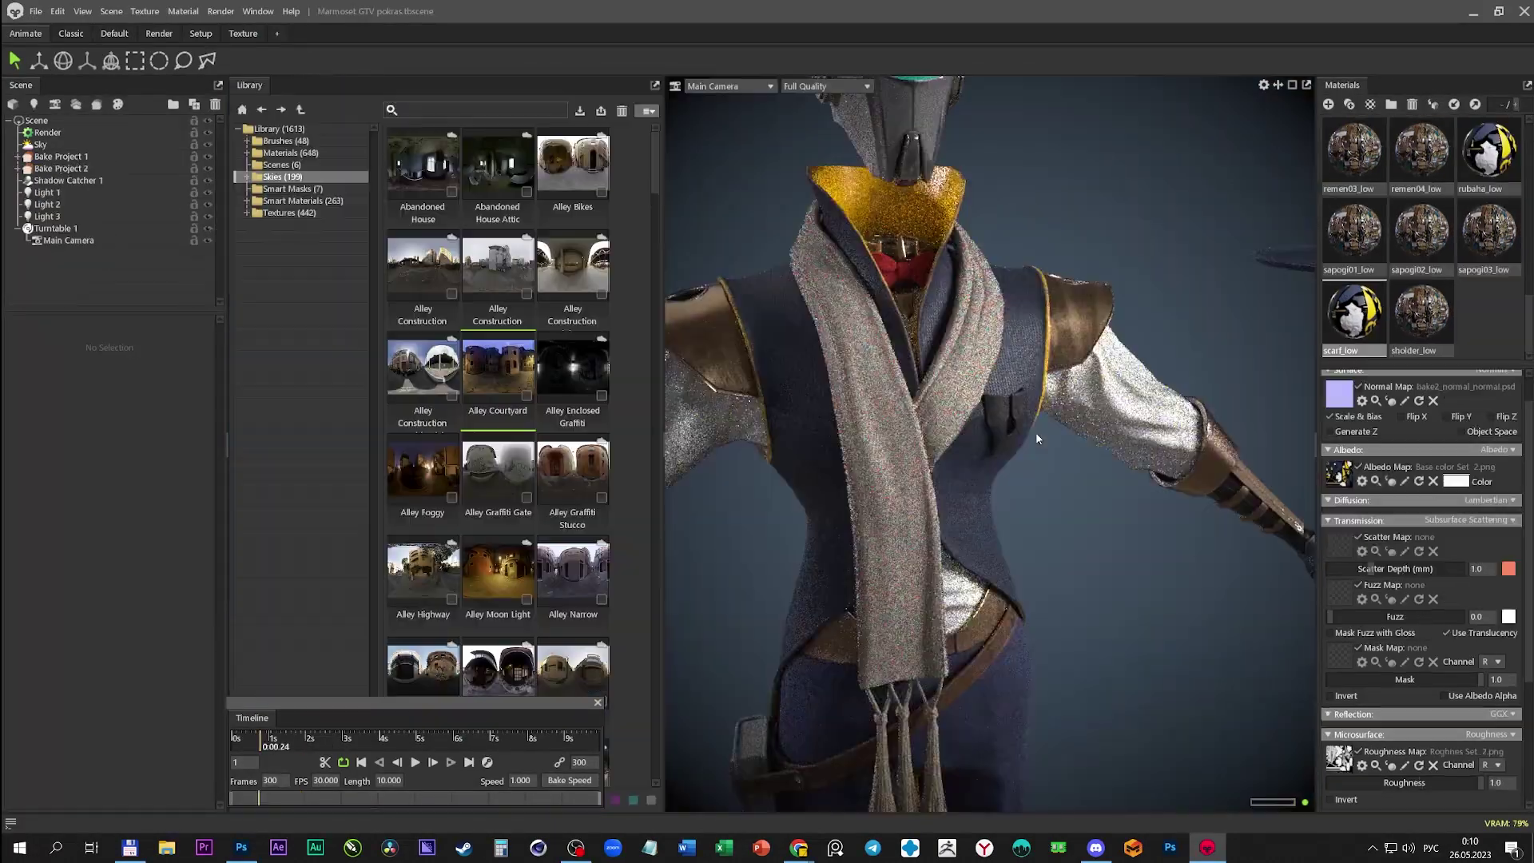
mouse_move(1035, 431)
left_mouse_down()
mouse_move(900, 410)
mouse_move(1019, 409)
left_mouse_up()
mouse_move(1019, 409)
right_mouse_down()
mouse_move(999, 380)
mouse_move(1019, 439)
right_mouse_up()
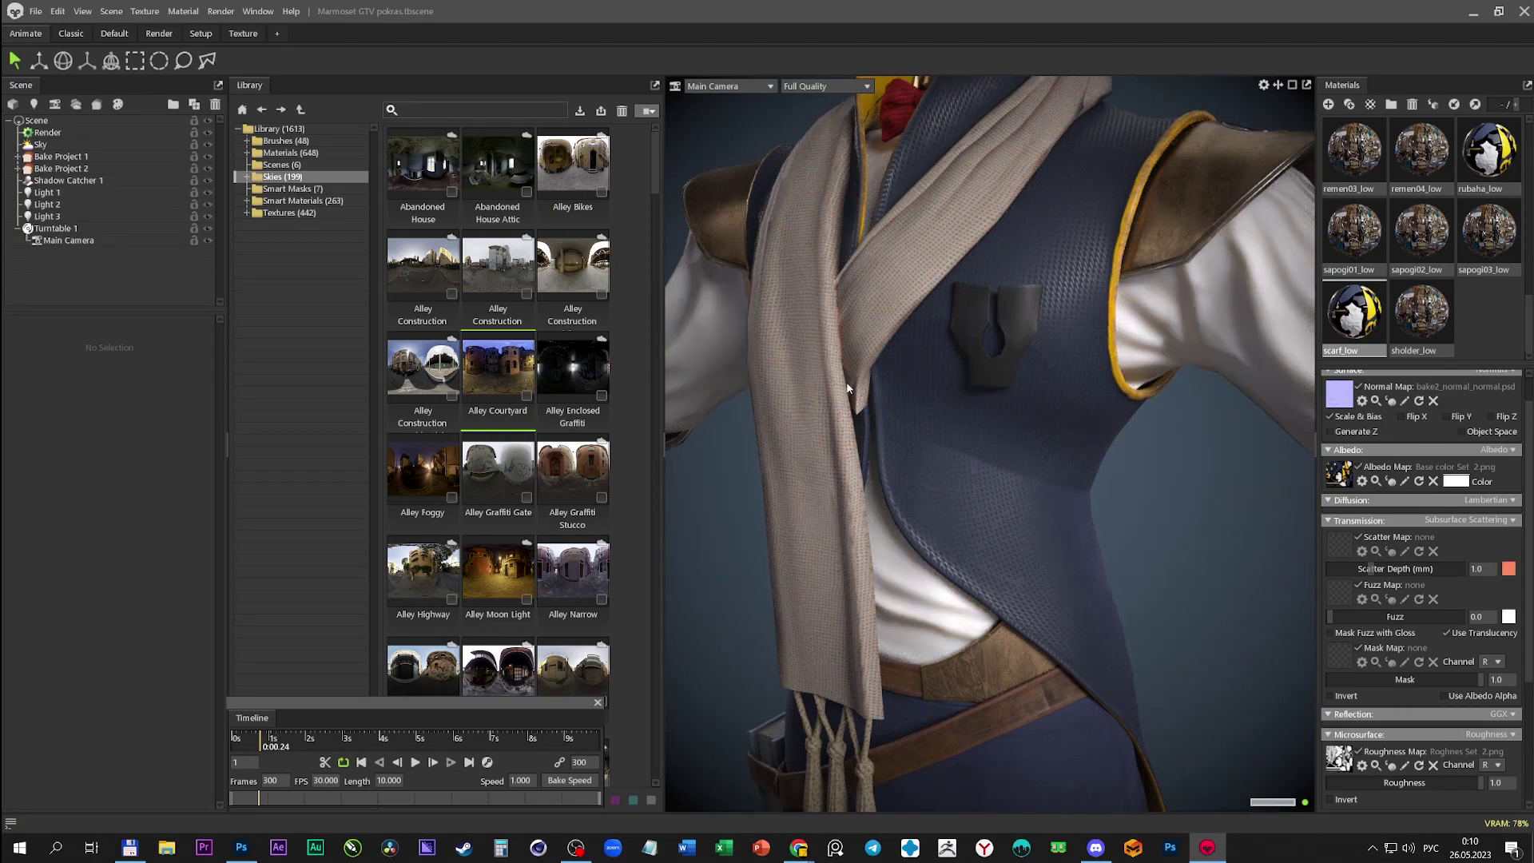
left_click_drag(830, 429, 974, 420)
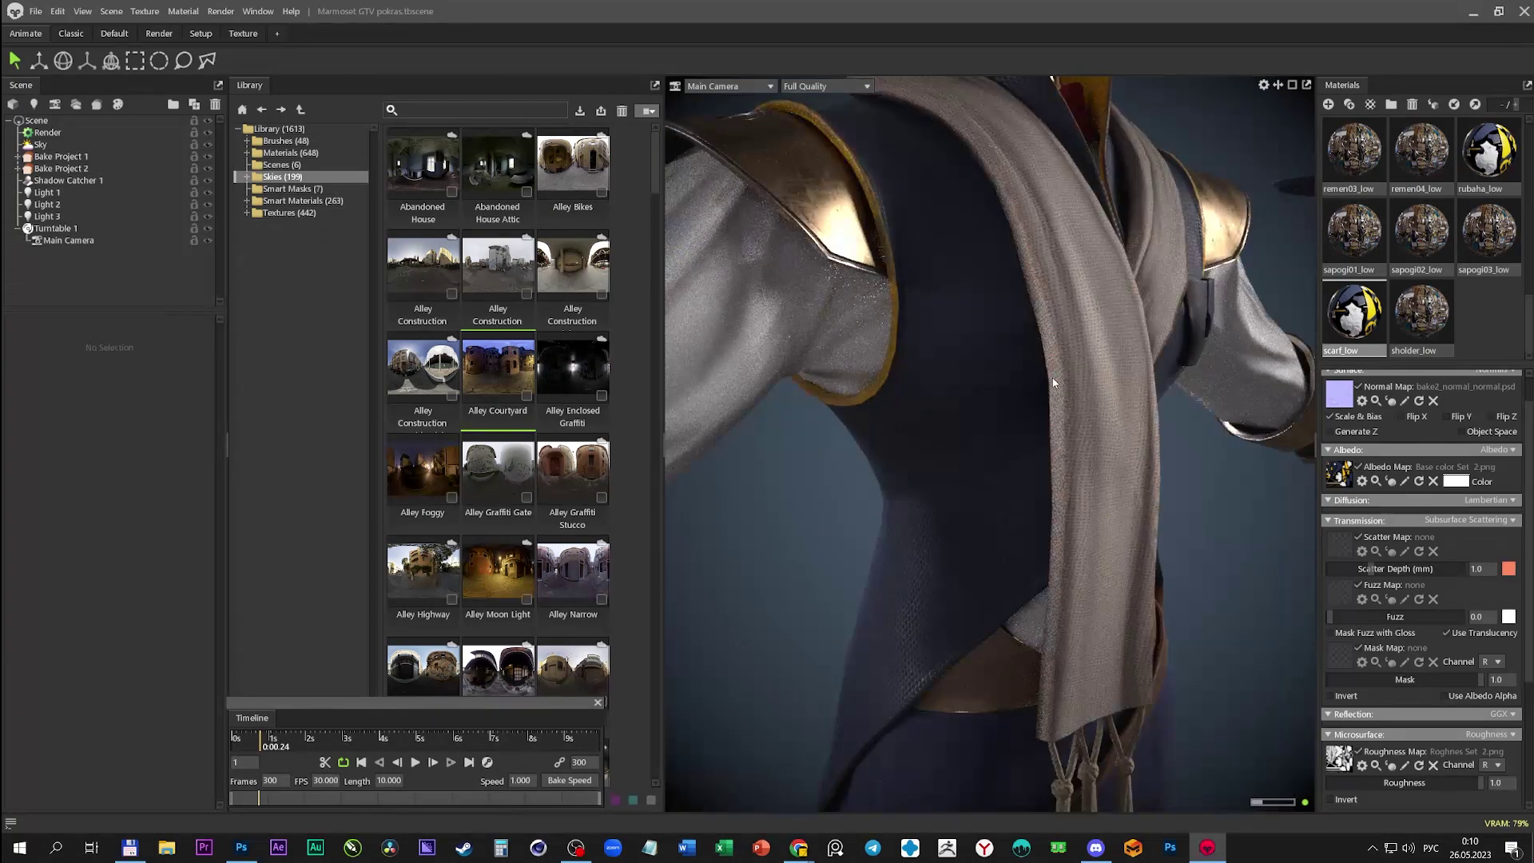
mouse_move(1239, 454)
right_mouse_down()
mouse_move(980, 447)
mouse_move(947, 379)
right_mouse_up()
left_click_drag(947, 380, 1152, 373)
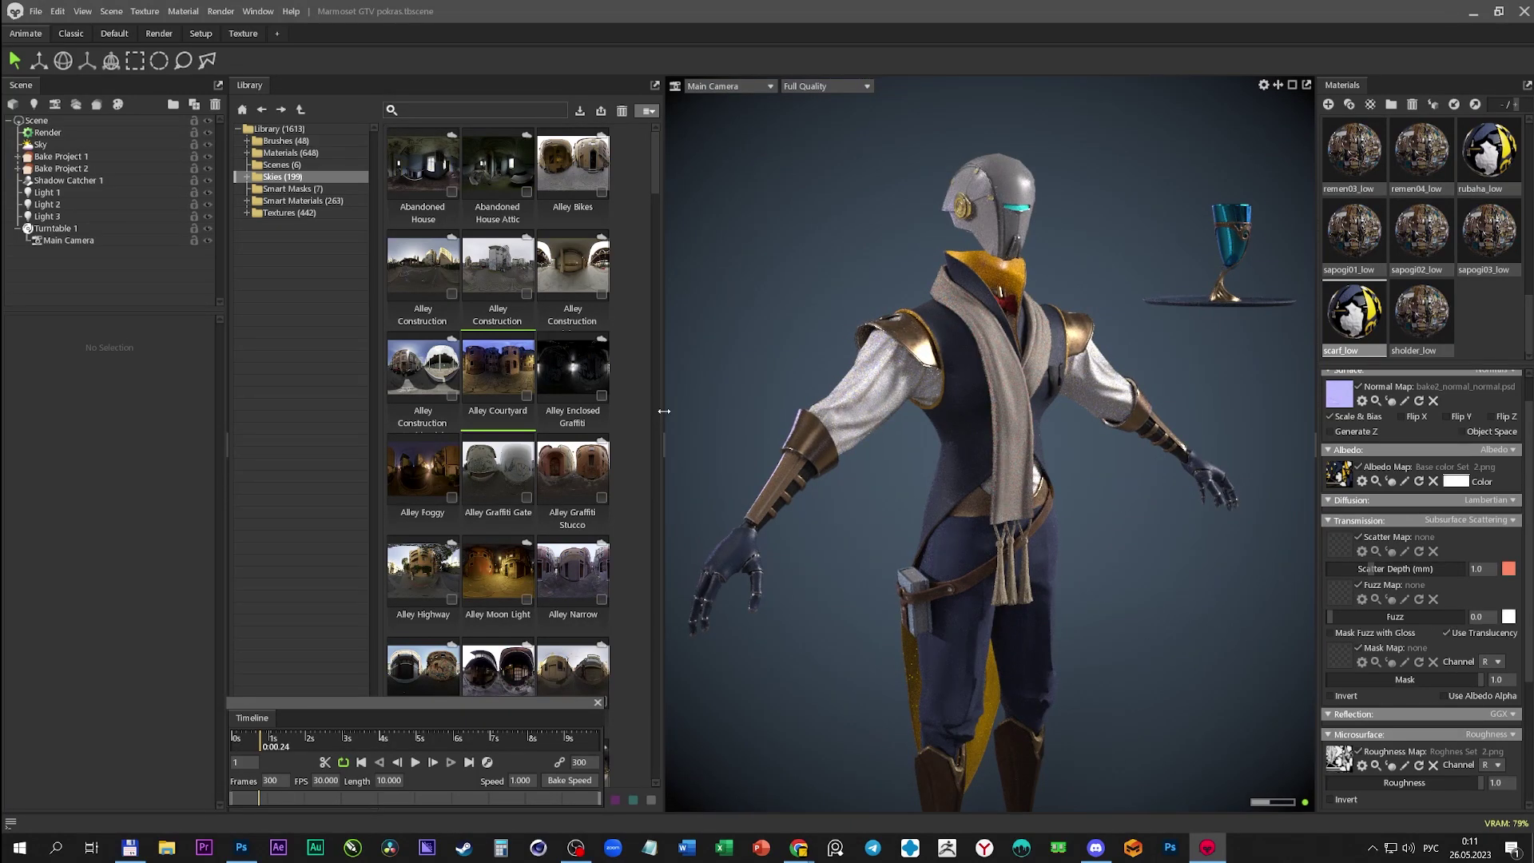
left_click(250, 85)
key("space")
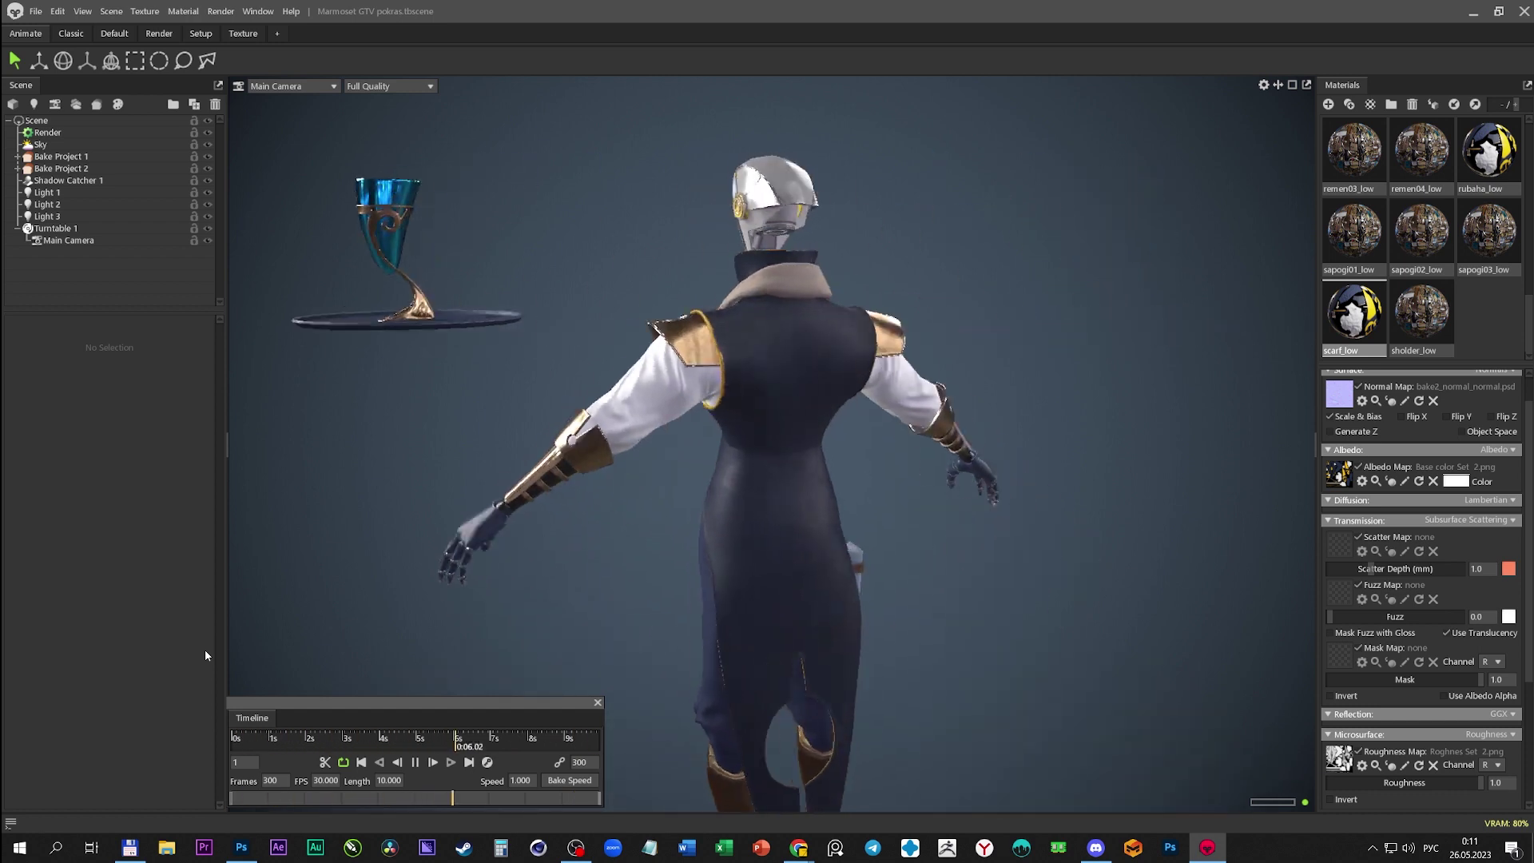
key("space")
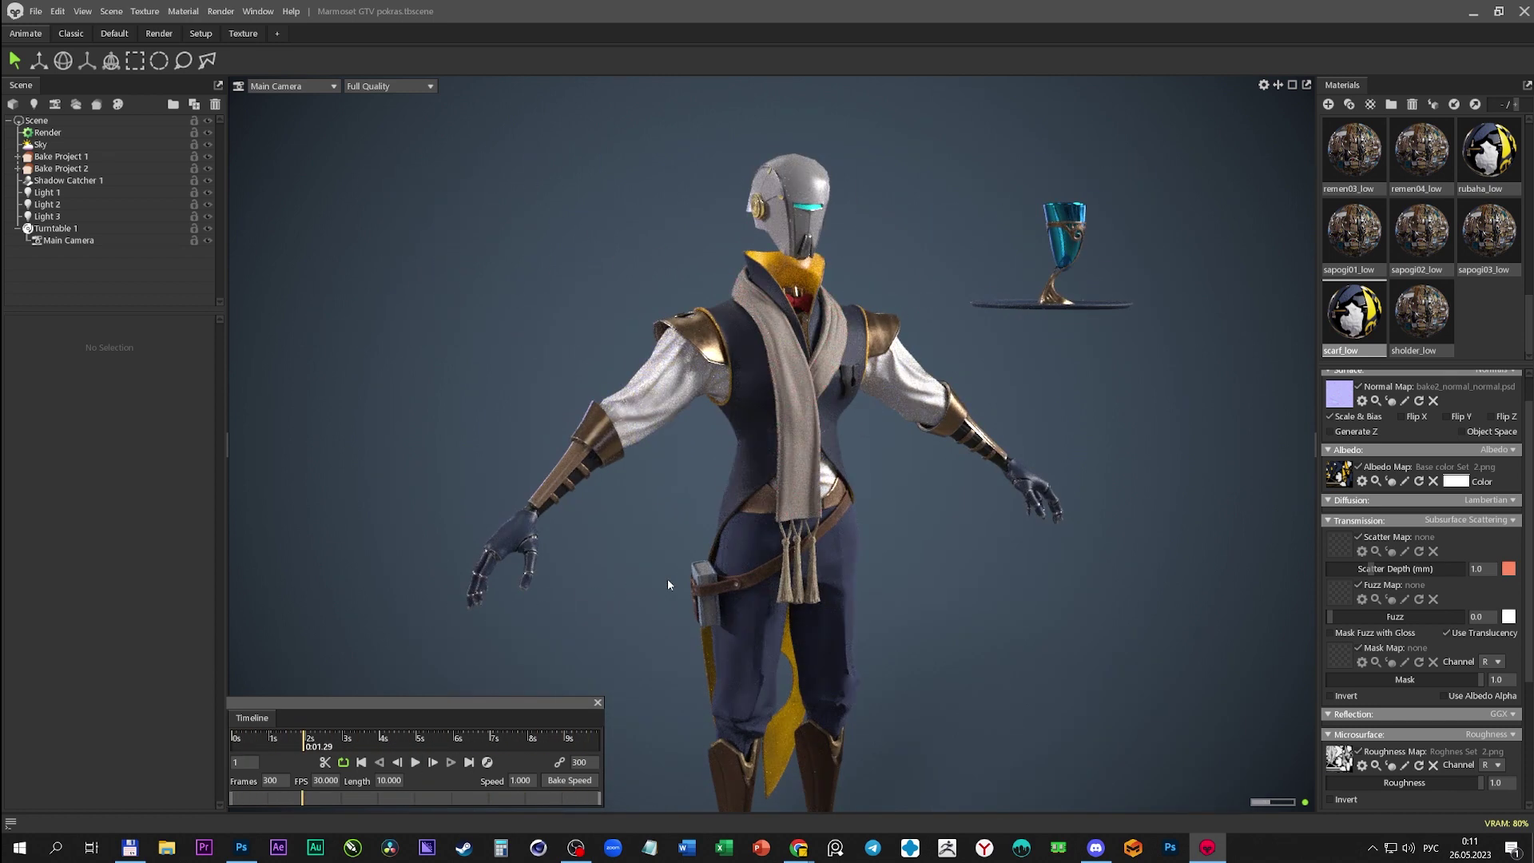
left_click(1470, 519)
left_click(1489, 152)
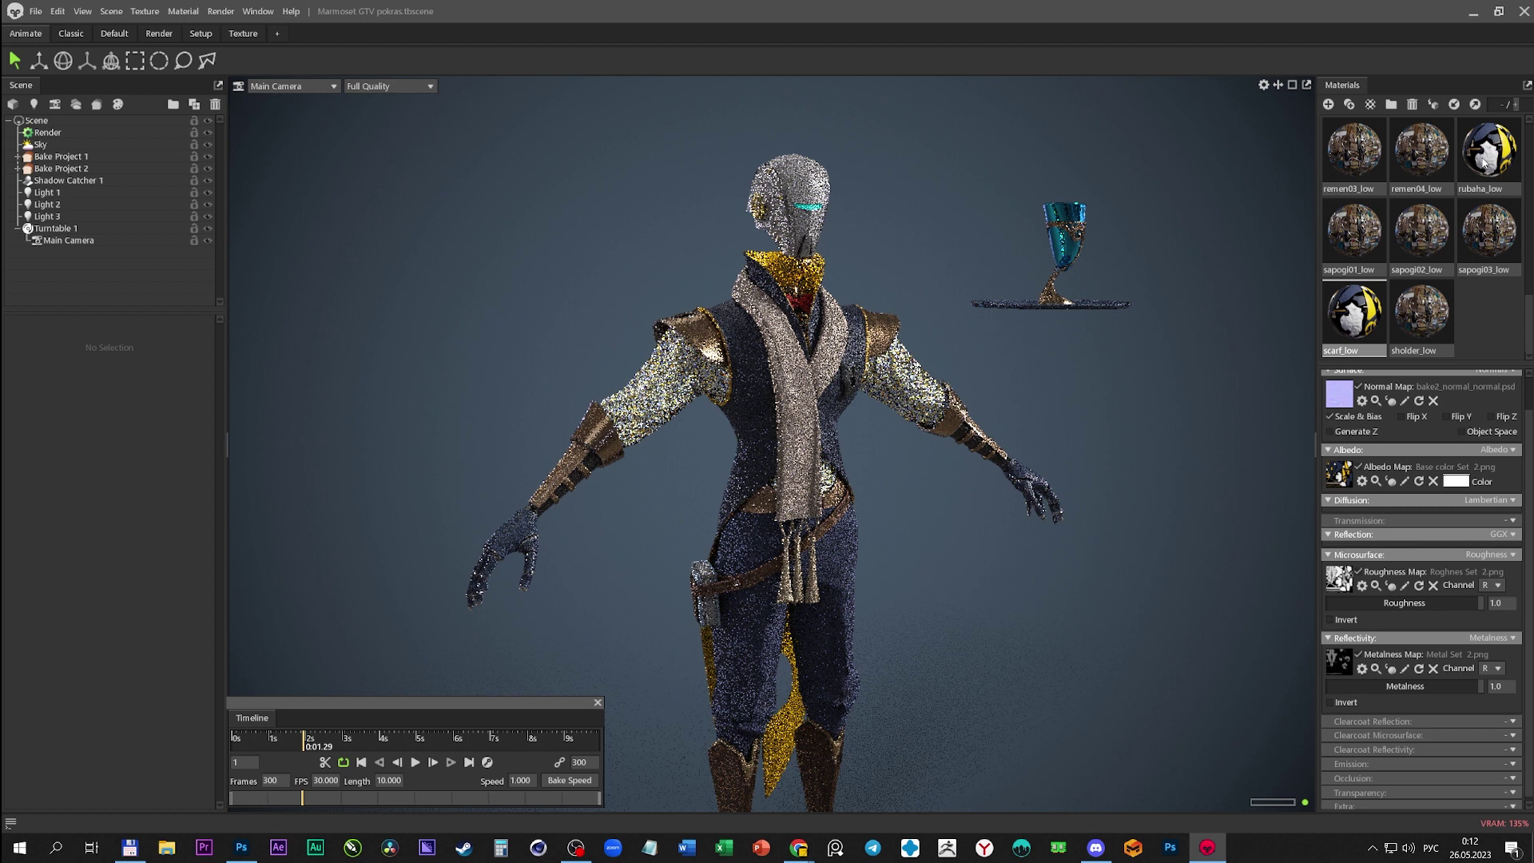
left_click(1495, 520)
left_click(1480, 528)
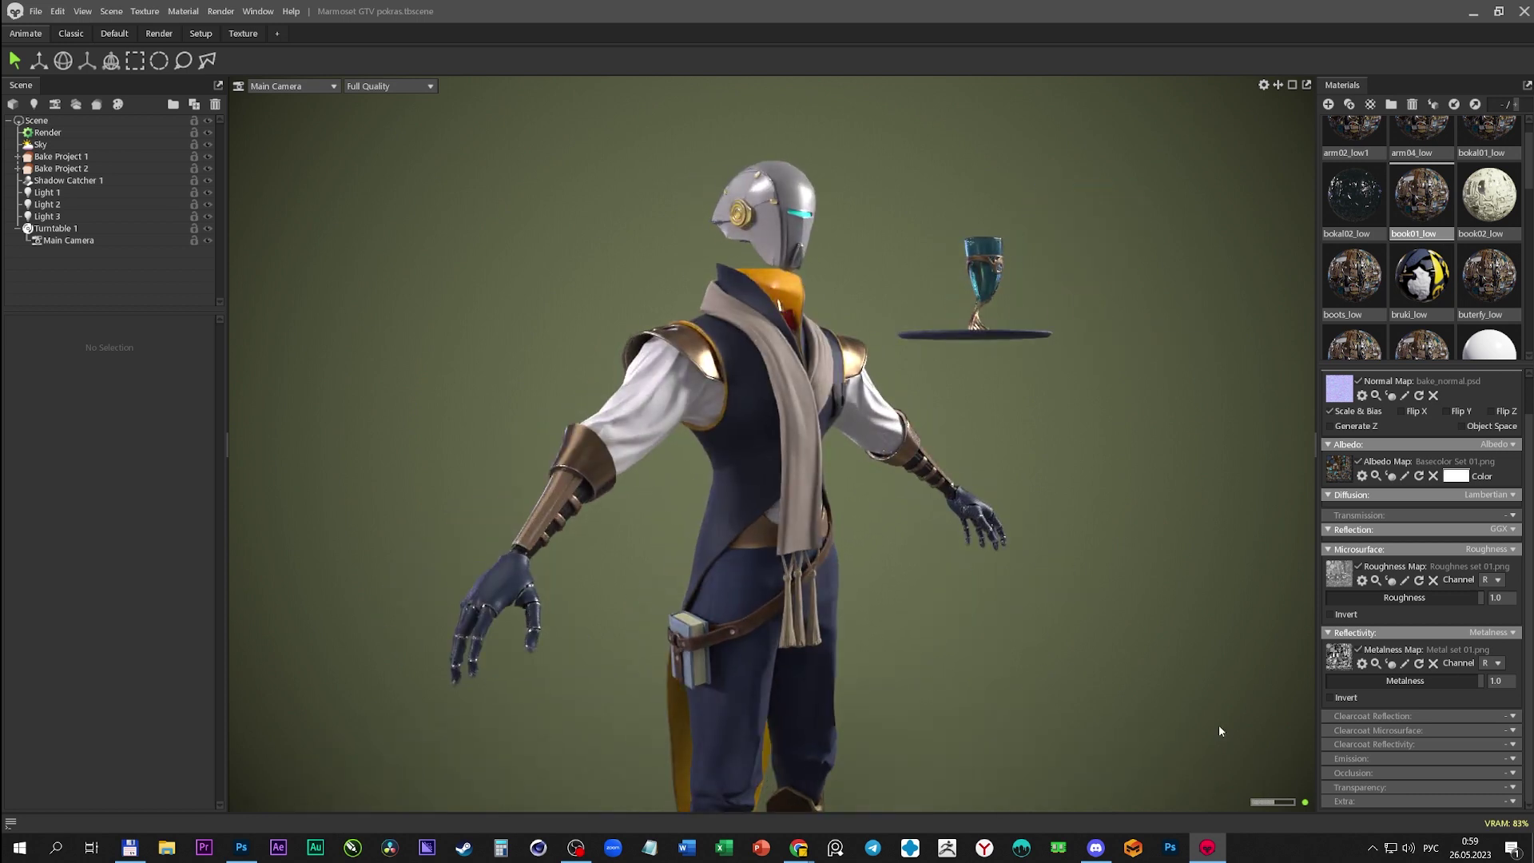
scroll(1195, 630, "up", 3)
scroll(1066, 689, "up", 3)
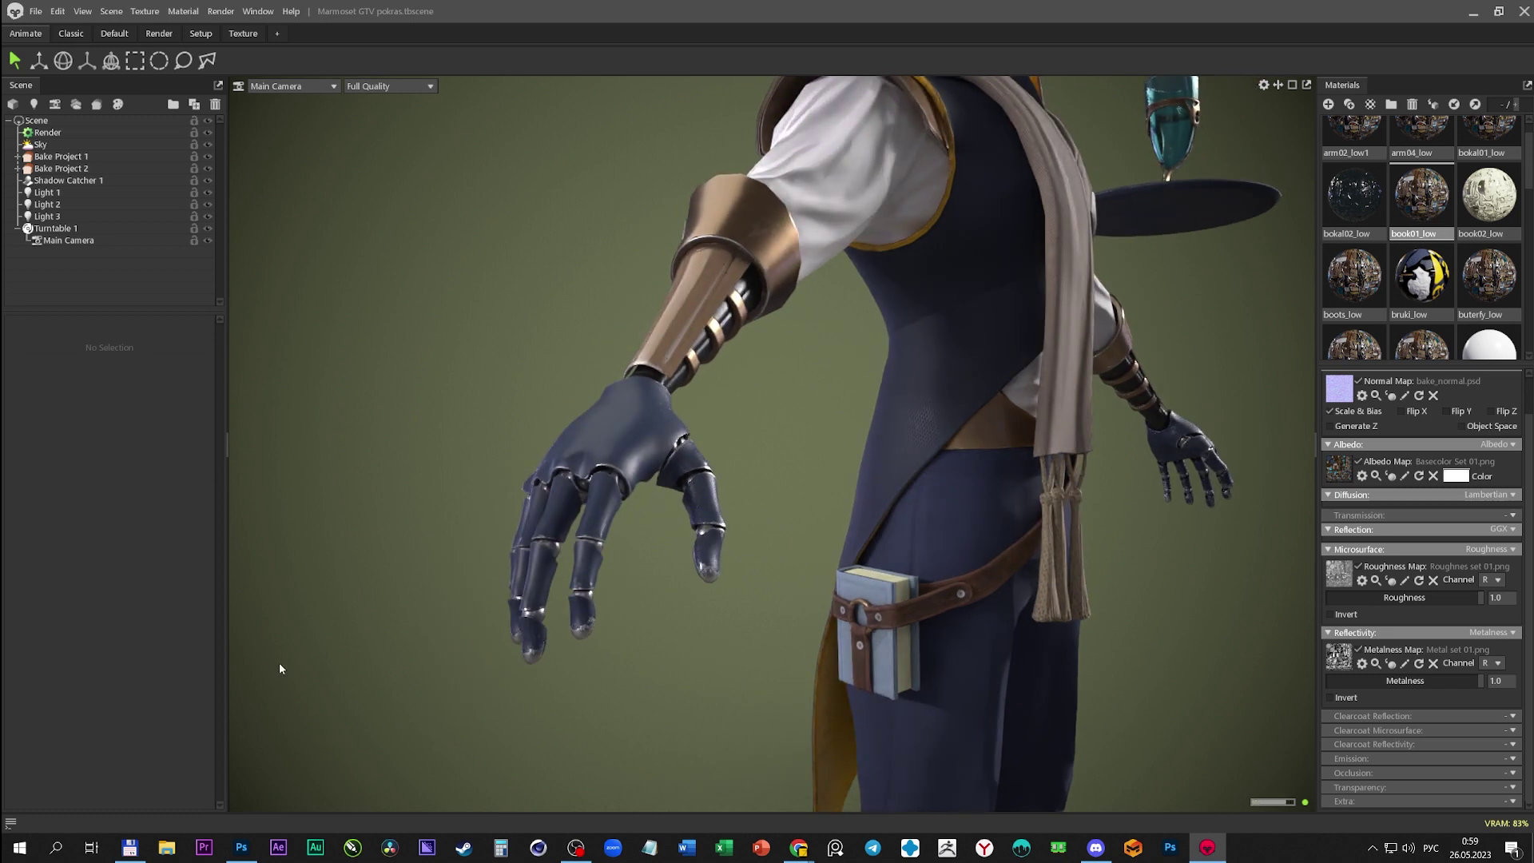
scroll(1039, 671, "down", 10)
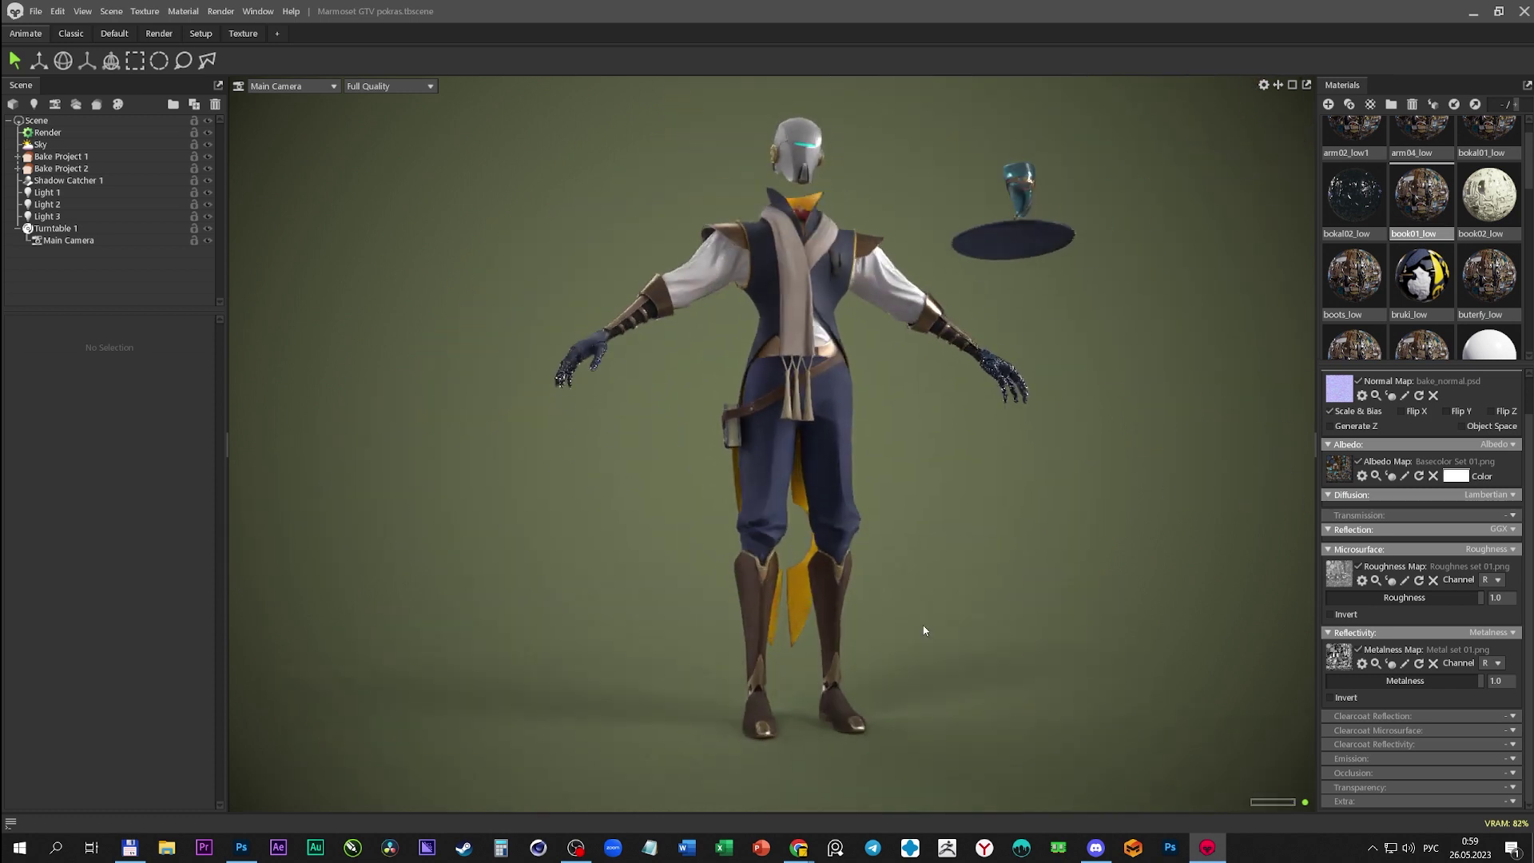
scroll(924, 630, "up", 5)
left_click_drag(932, 572, 448, 469)
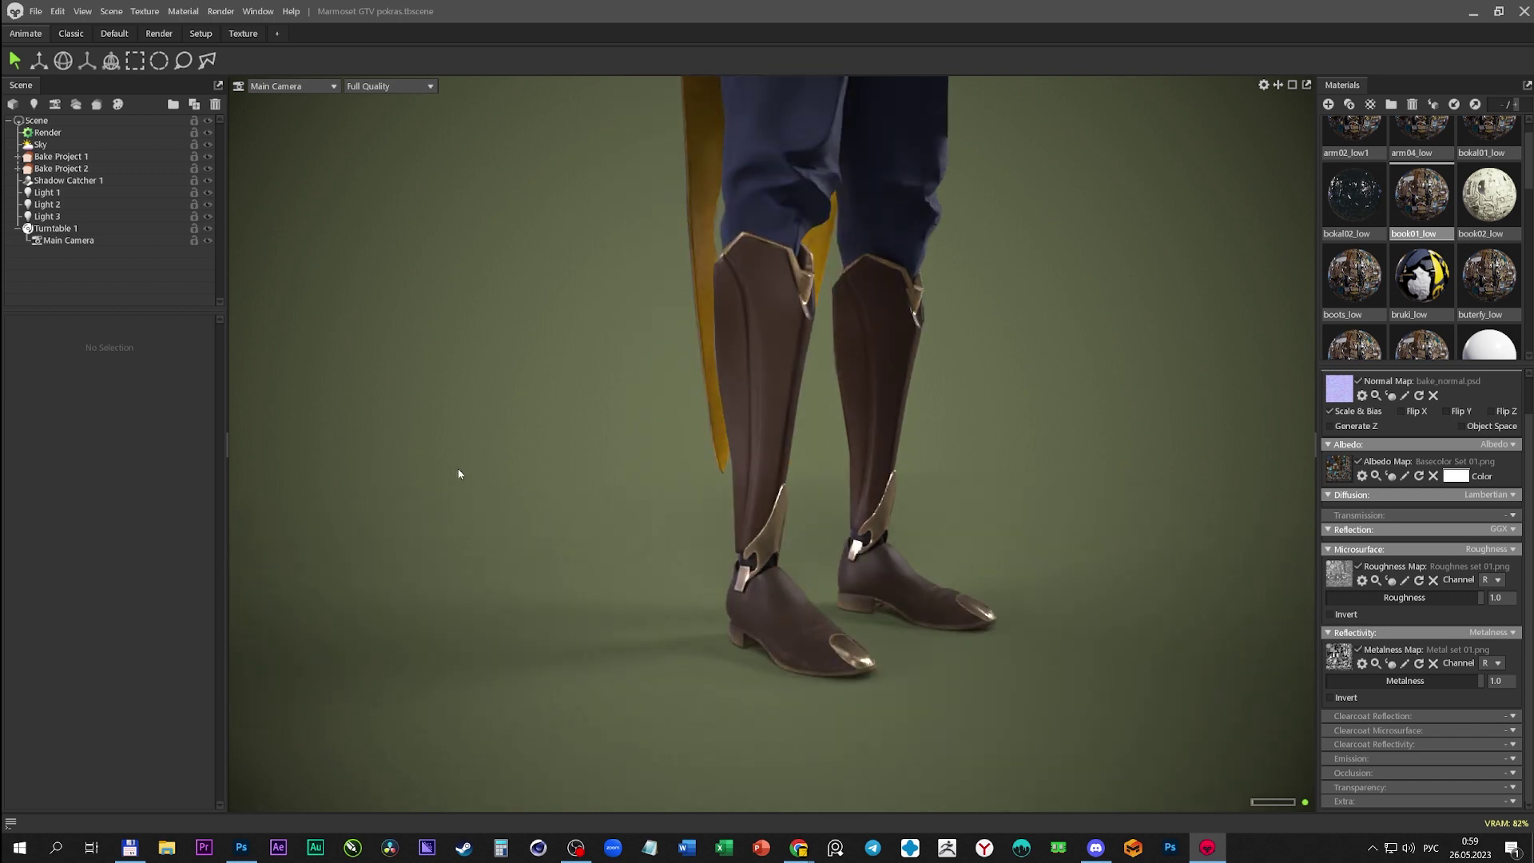
mouse_move(1264, 635)
left_mouse_down()
mouse_move(1041, 630)
mouse_move(1191, 600)
mouse_move(983, 555)
mouse_move(1010, 812)
mouse_move(1091, 665)
mouse_move(1024, 624)
left_mouse_up()
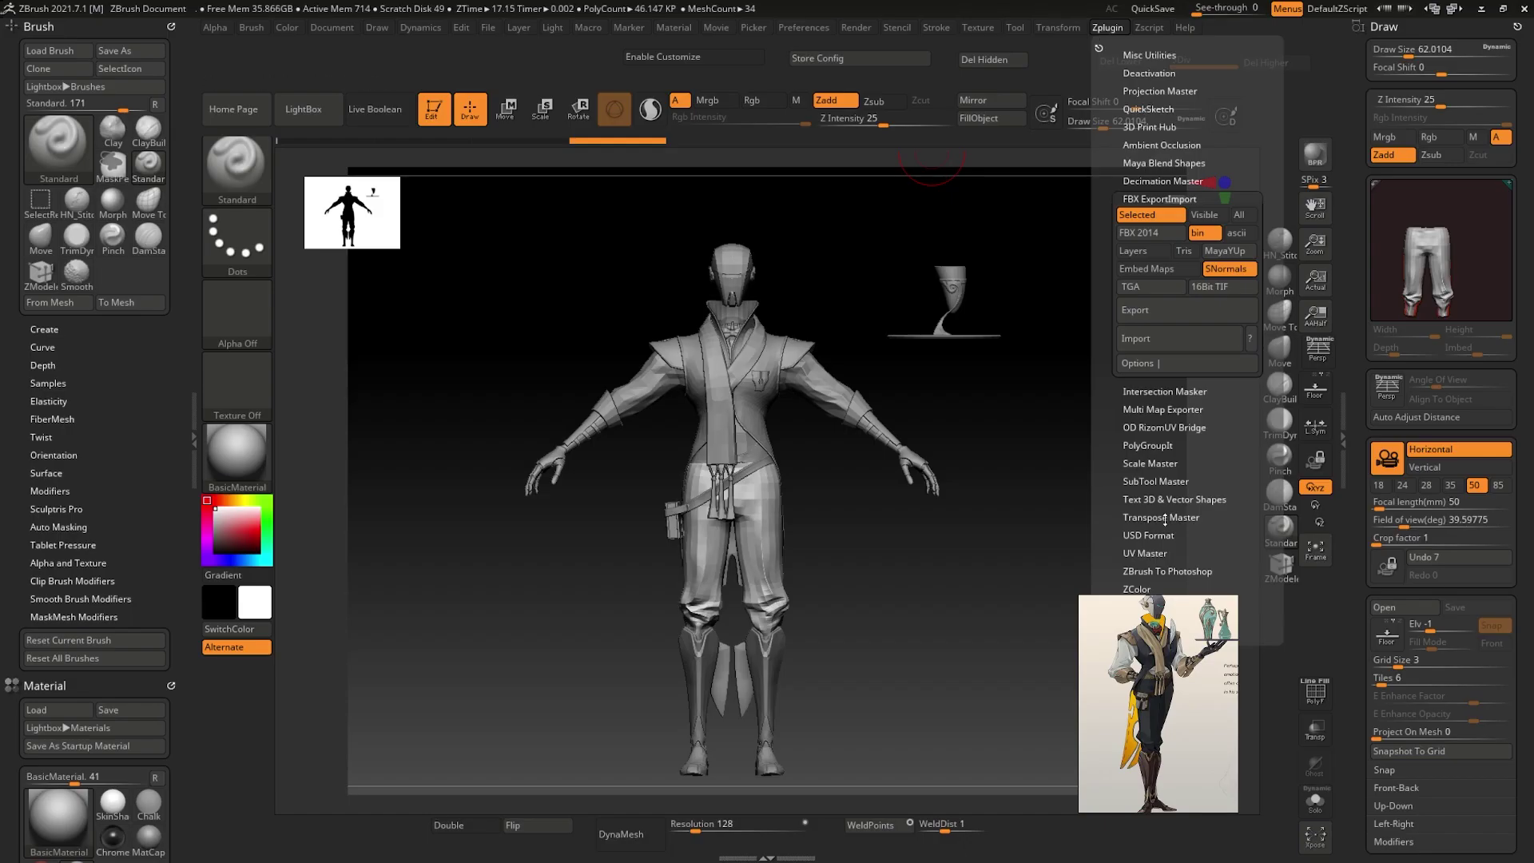
- Merge all parts into one TPoseMesh posing mesh and frame the upper body
left_click(1165, 518)
left_click(1151, 380)
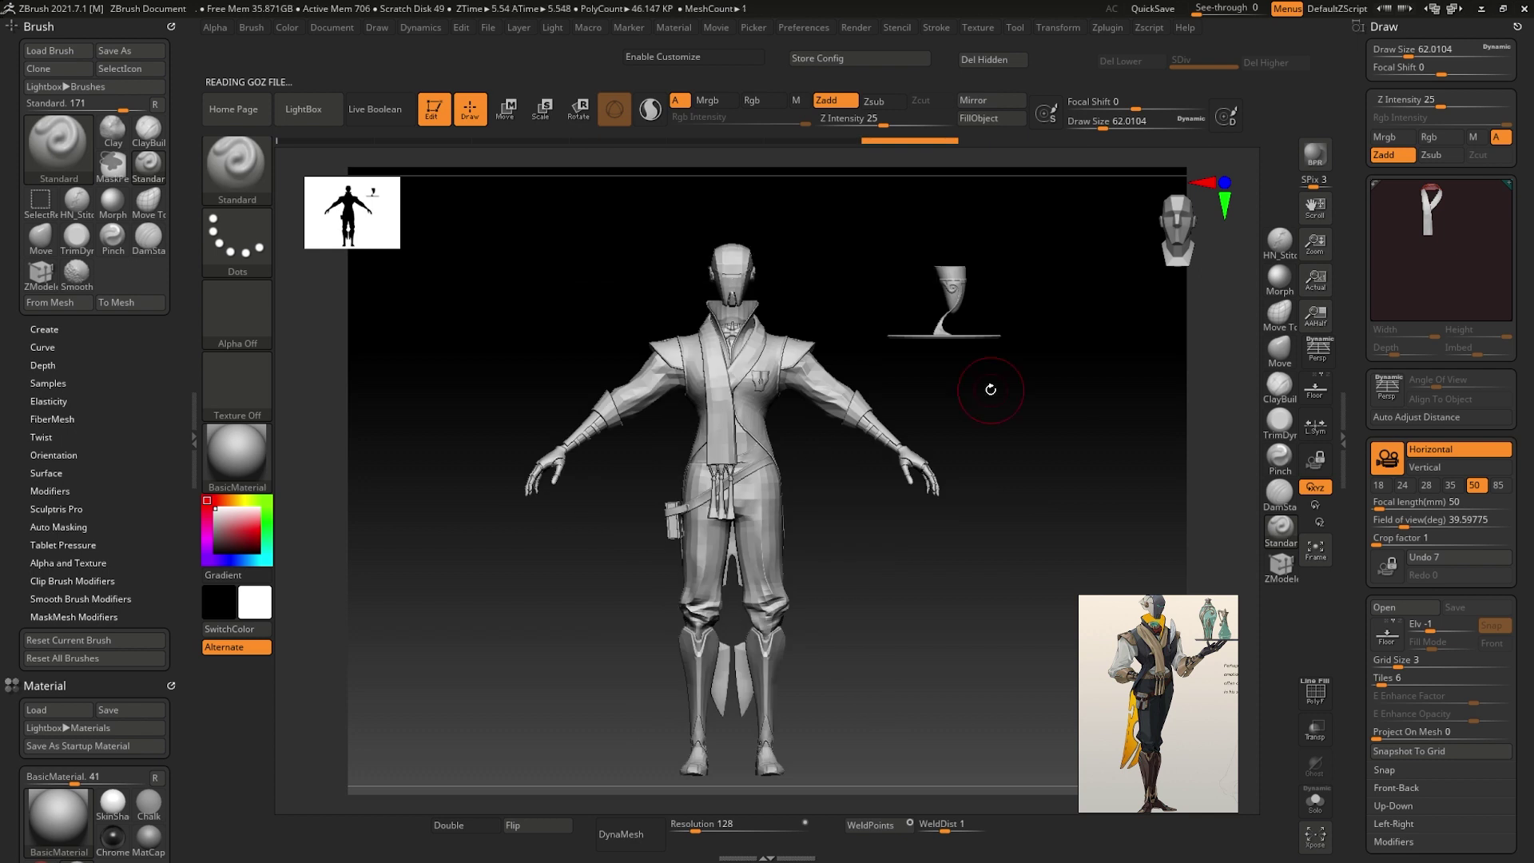
right_click(733, 361)
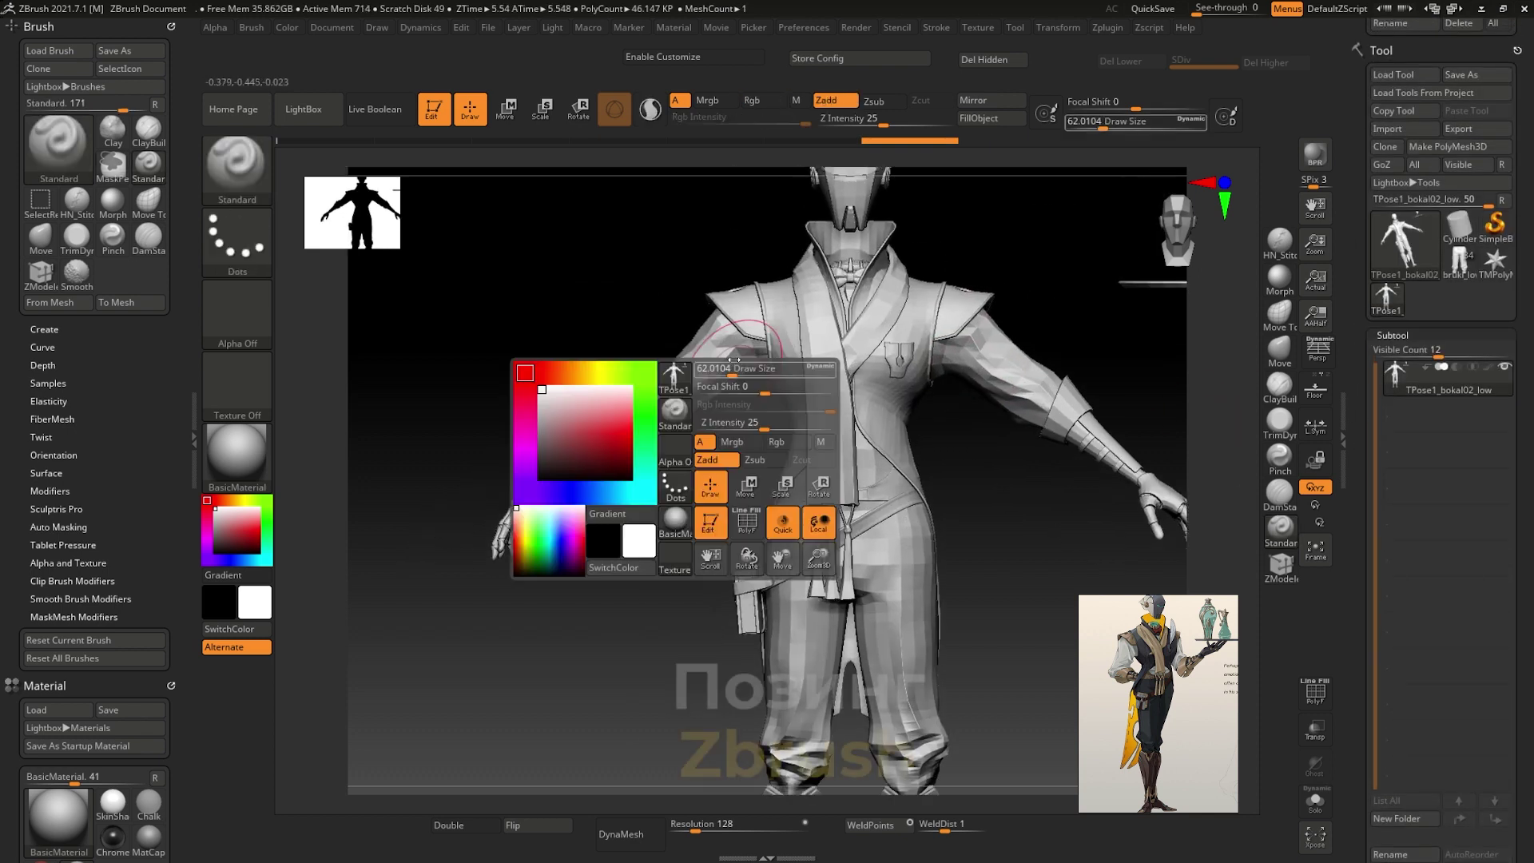
key("ctrl+shift")
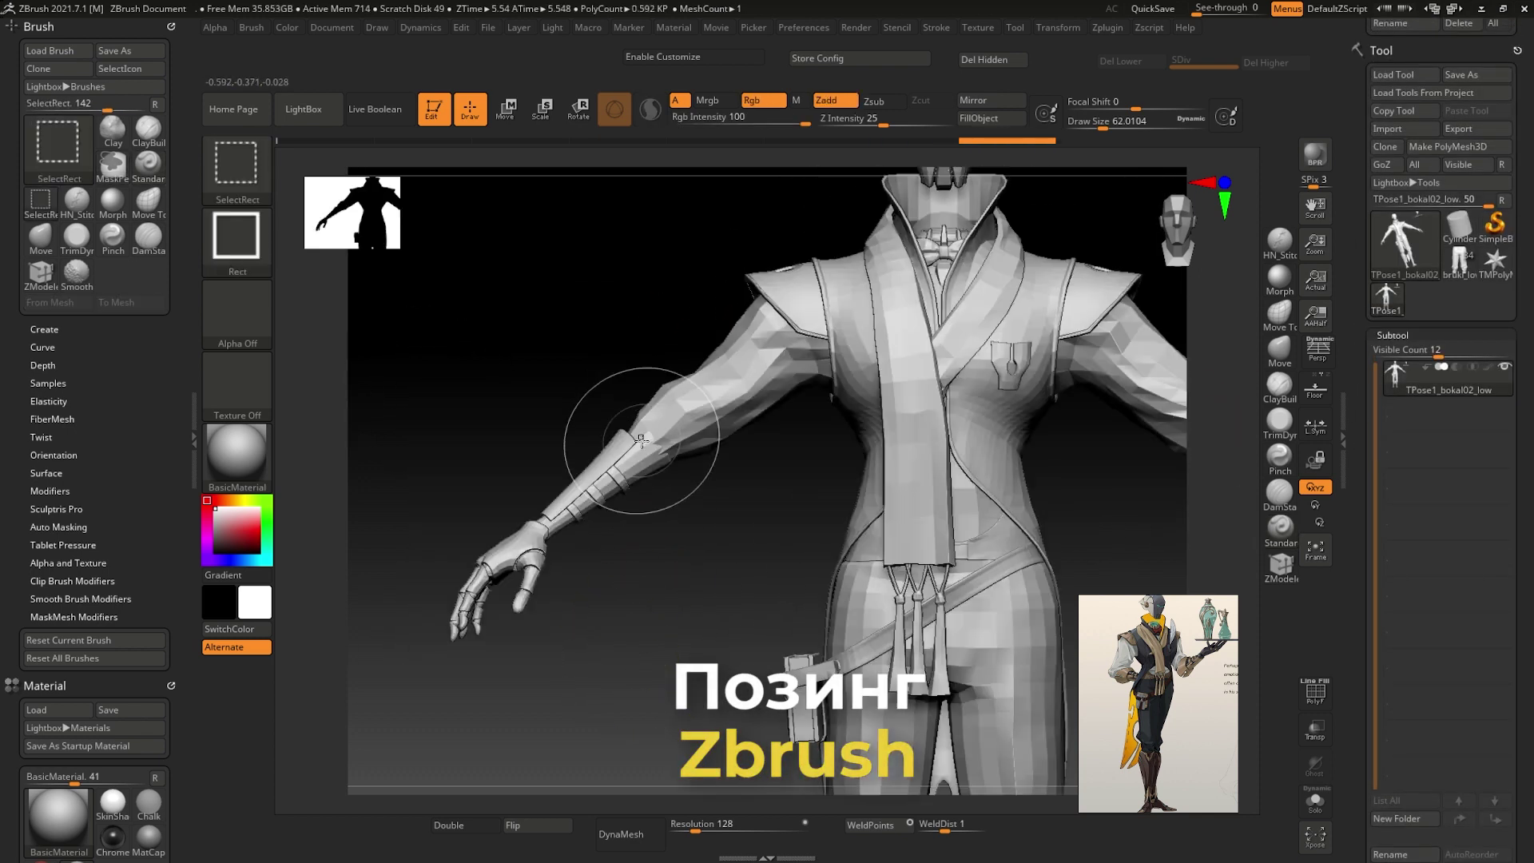
key("f")
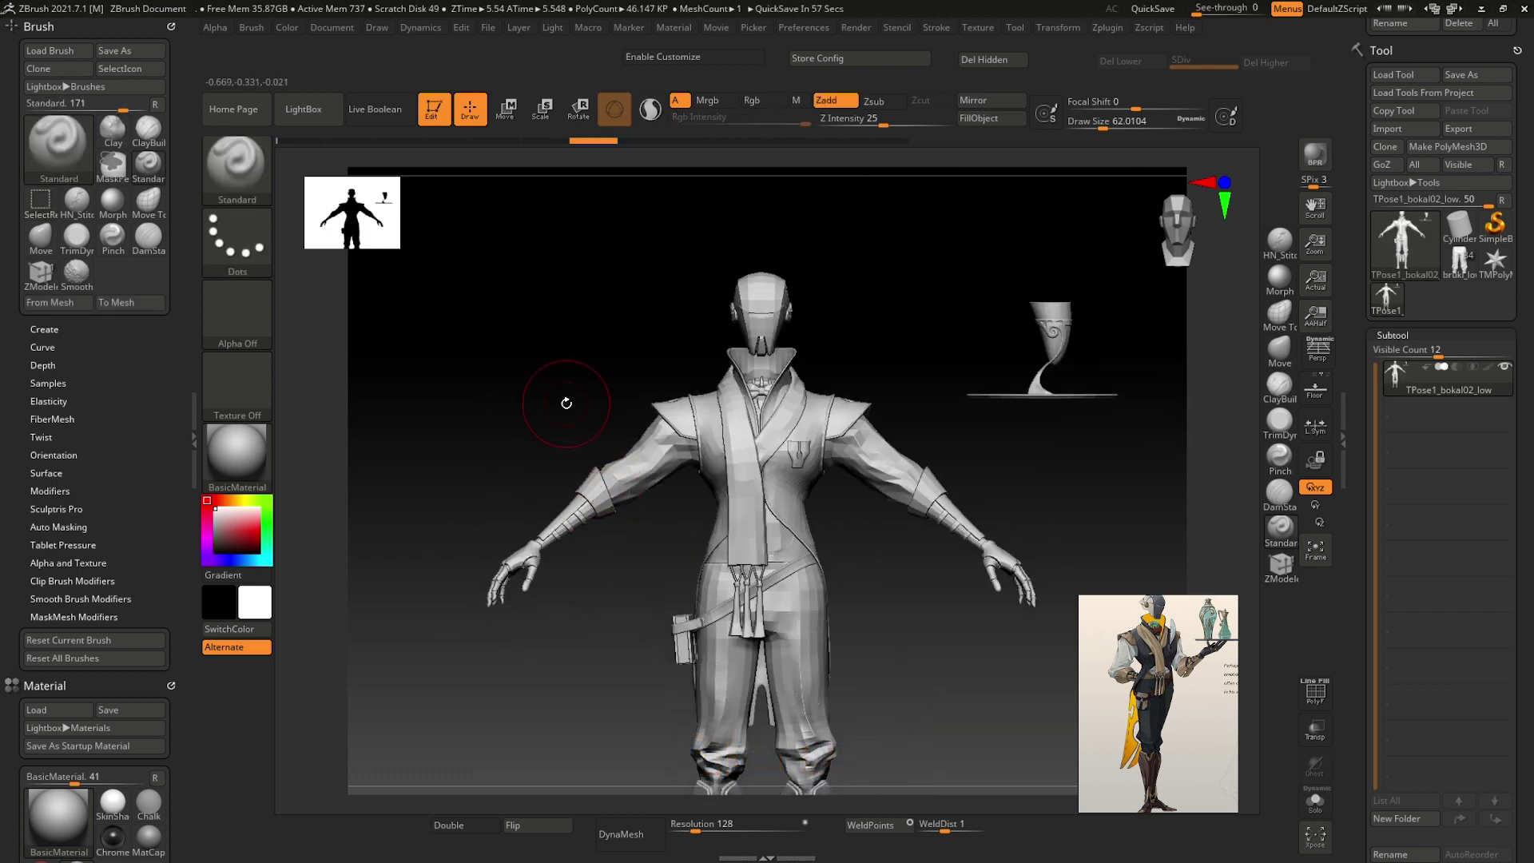
key("ctrl+shift")
left_click(559, 517, "ctrl+shift")
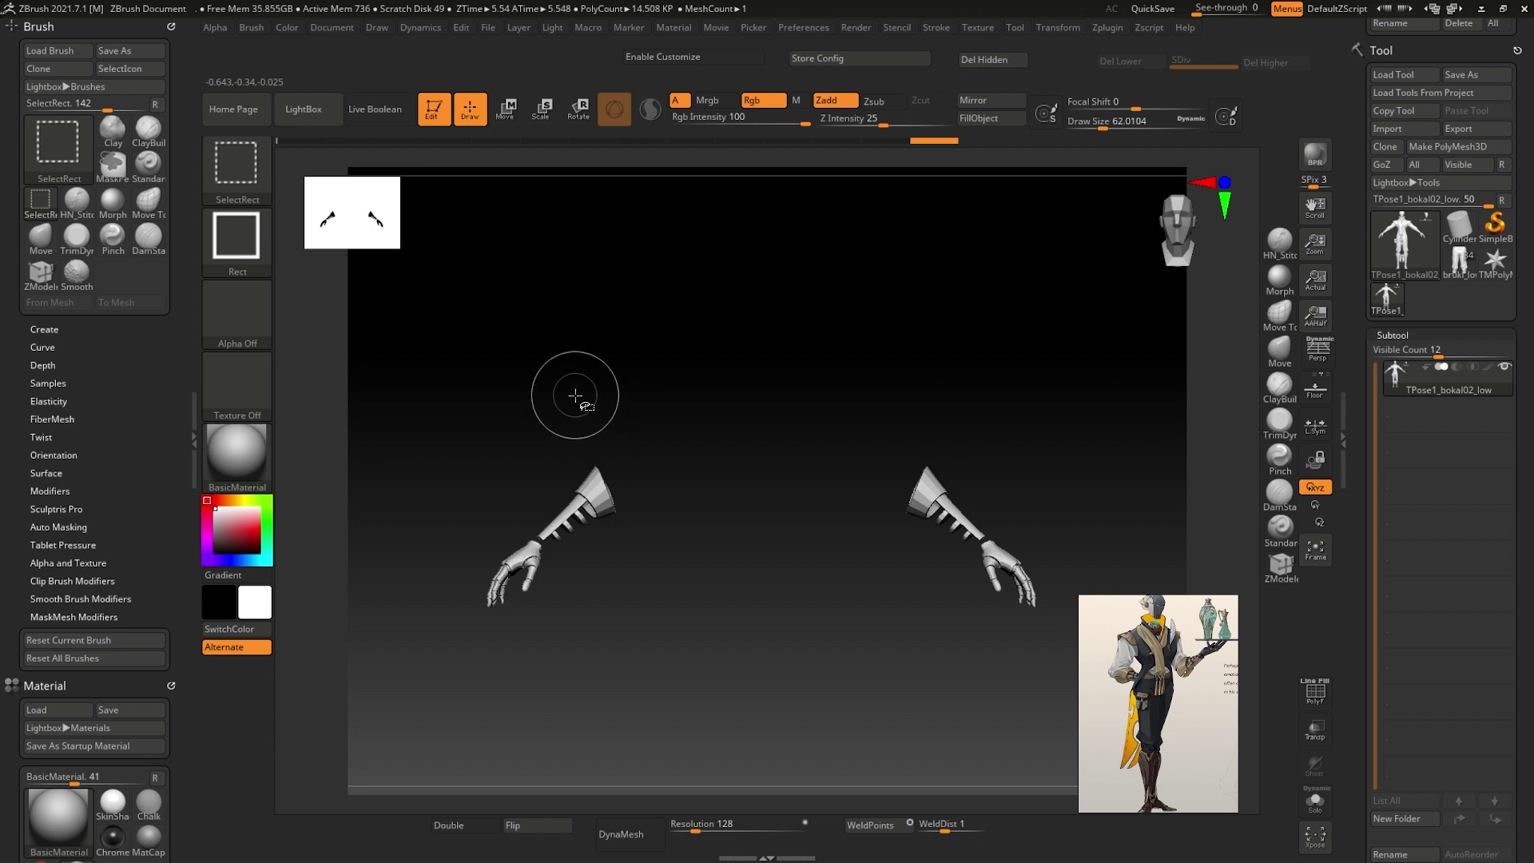
left_click(575, 395, "ctrl+shift")
mouse_move(601, 522)
right_mouse_down()
mouse_move(548, 344)
mouse_move(589, 491)
right_mouse_up()
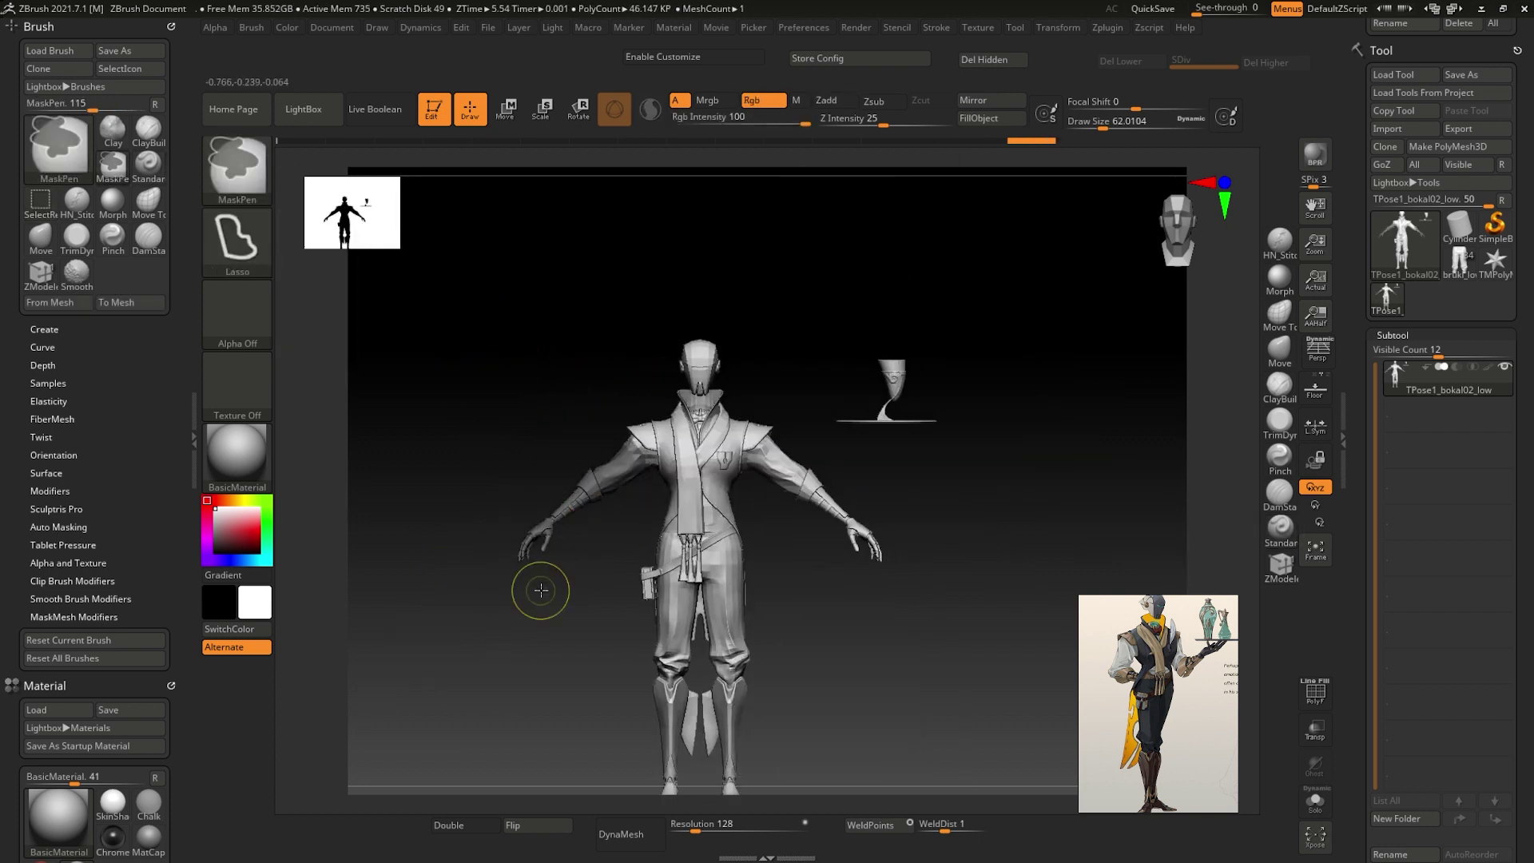
right_click_drag(540, 590, 627, 389)
- Mask everything but the left arm and rotate it downward from the shoulder
key("w")
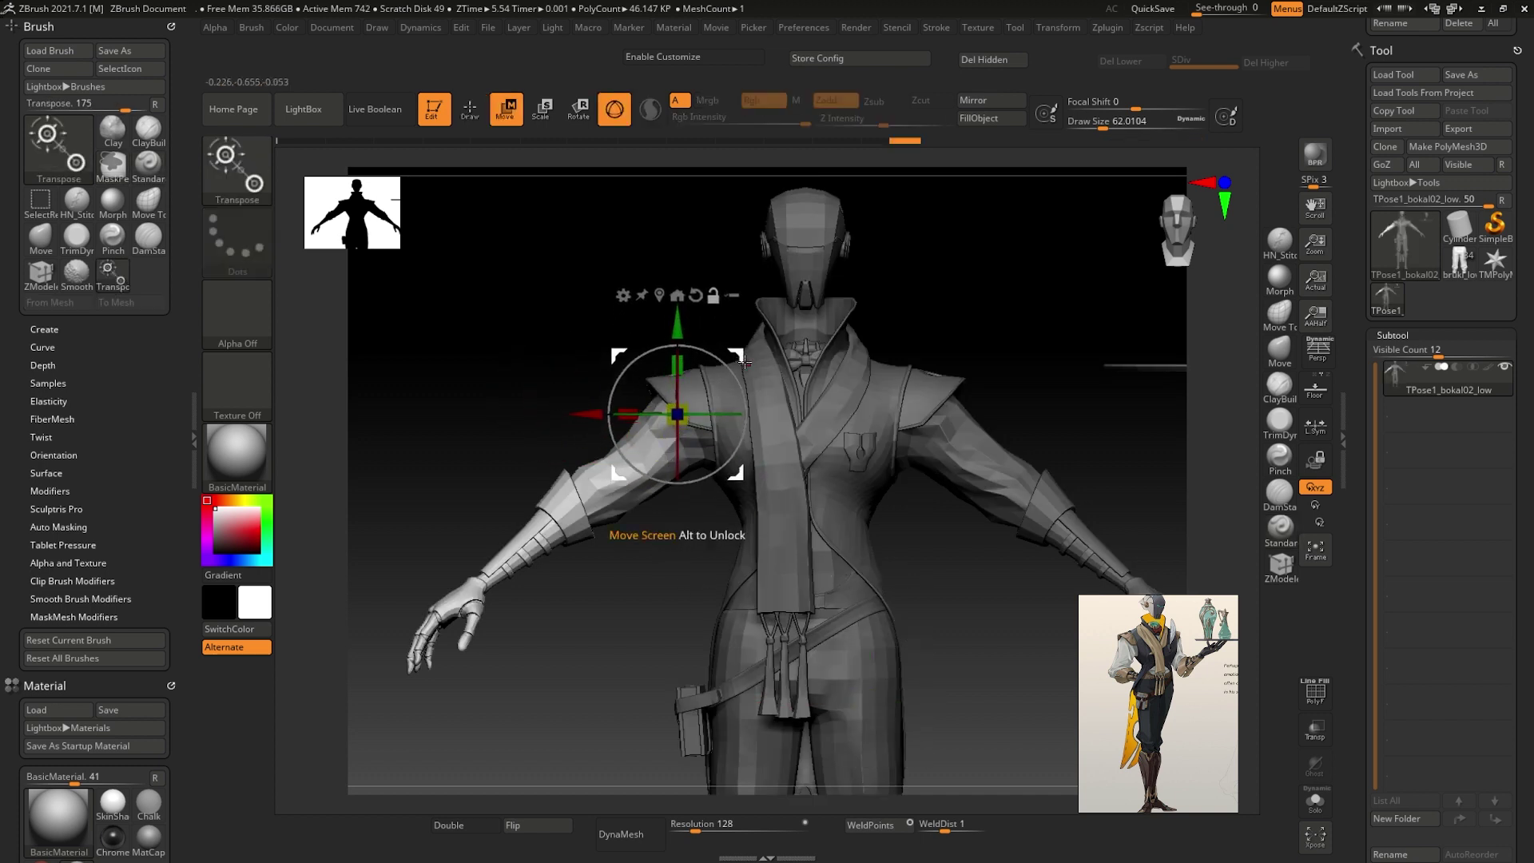
left_click(741, 389, "ctrl")
left_click(671, 393, "ctrl+shift")
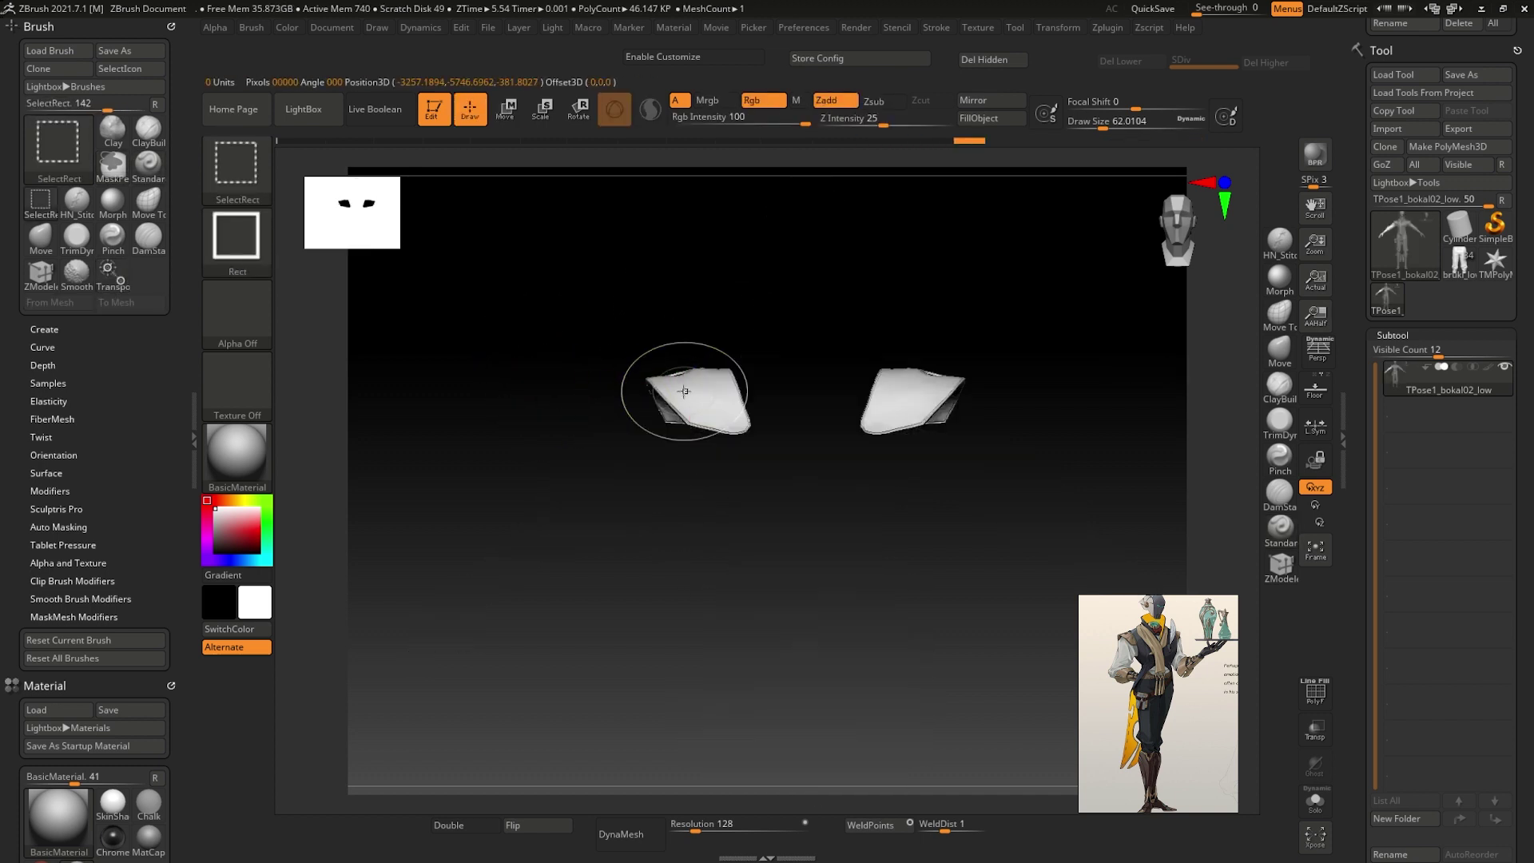
left_click(662, 439, "ctrl+shift")
left_click_drag(585, 362, 631, 447, "ctrl")
left_click(627, 342, "ctrl")
key("w")
mouse_move(479, 344)
left_mouse_down()
mouse_move(559, 340)
mouse_move(721, 393)
left_mouse_up()
left_click(560, 340, "ctrl")
key("q")
- Hide the scarf, re-mask so only the left arm is free, then unhide jacket and scarf
left_click(722, 393, "ctrl+alt+shift")
left_click_drag(527, 511, 599, 507)
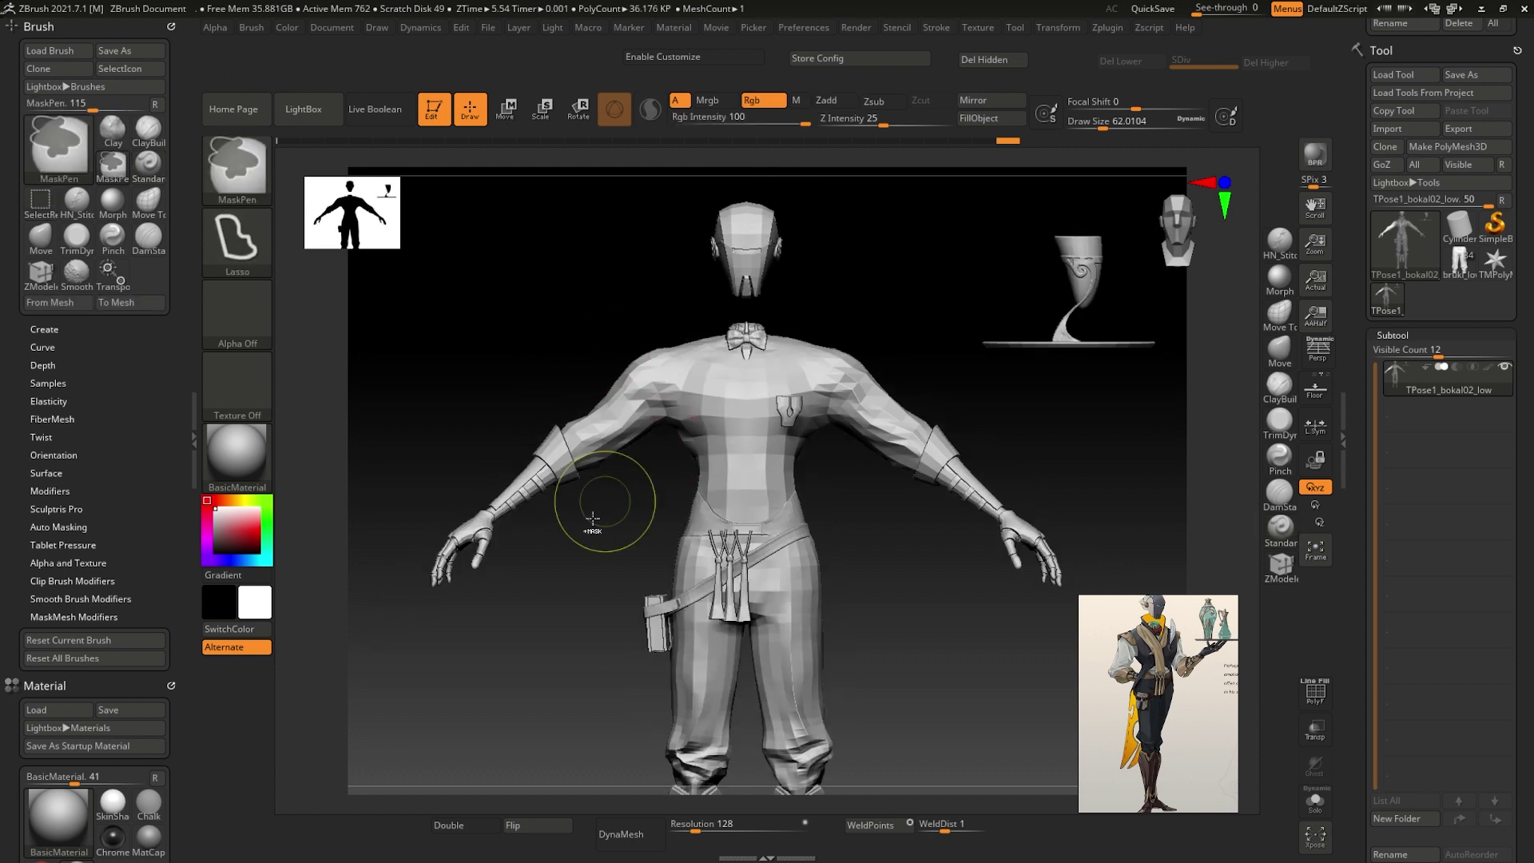
left_click(616, 348, "ctrl")
key("w")
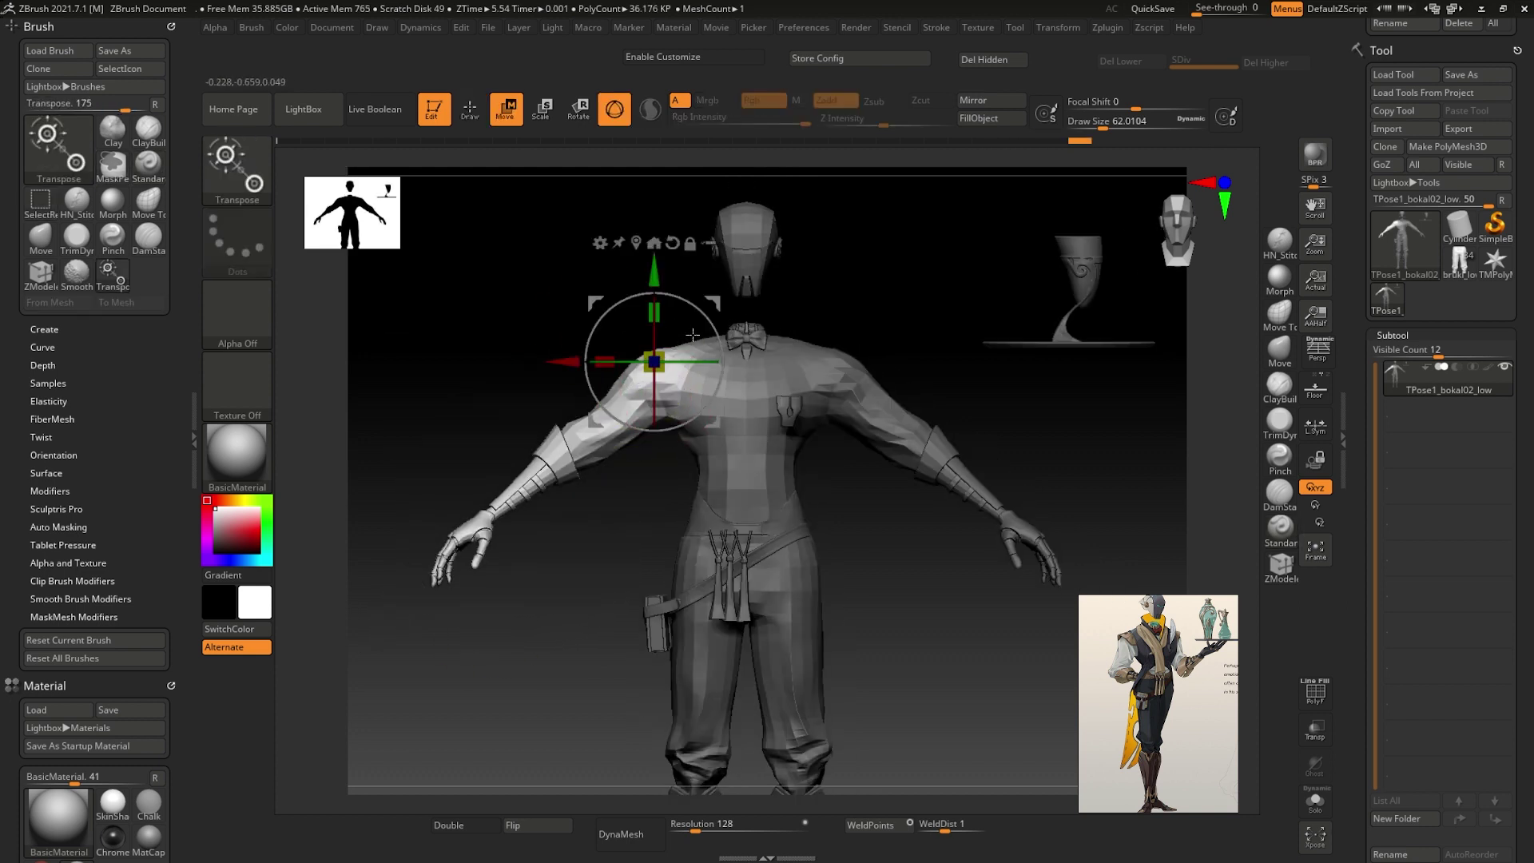
key("ctrl")
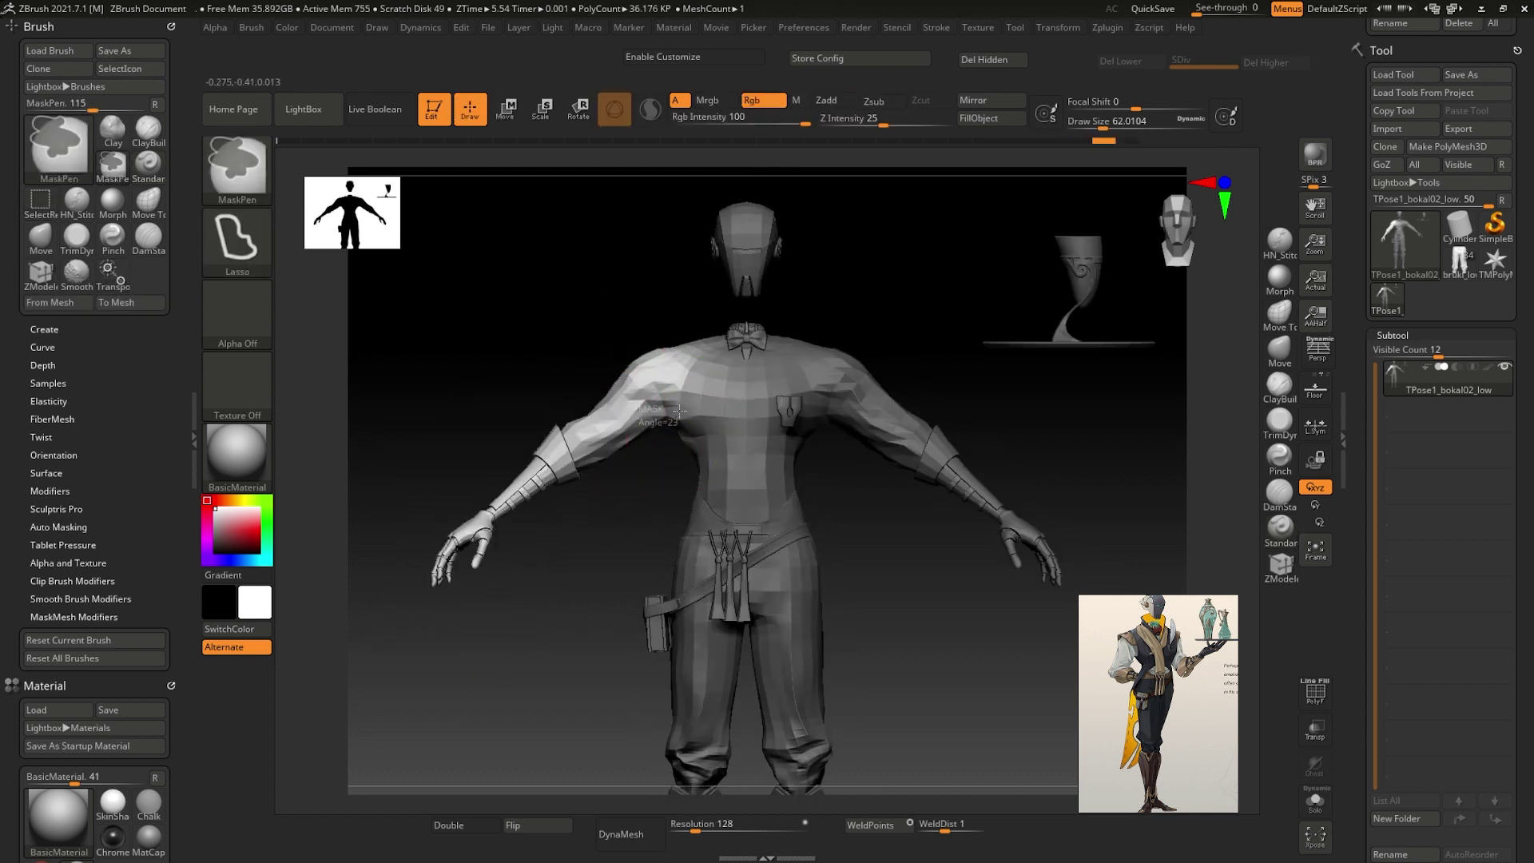
key("w")
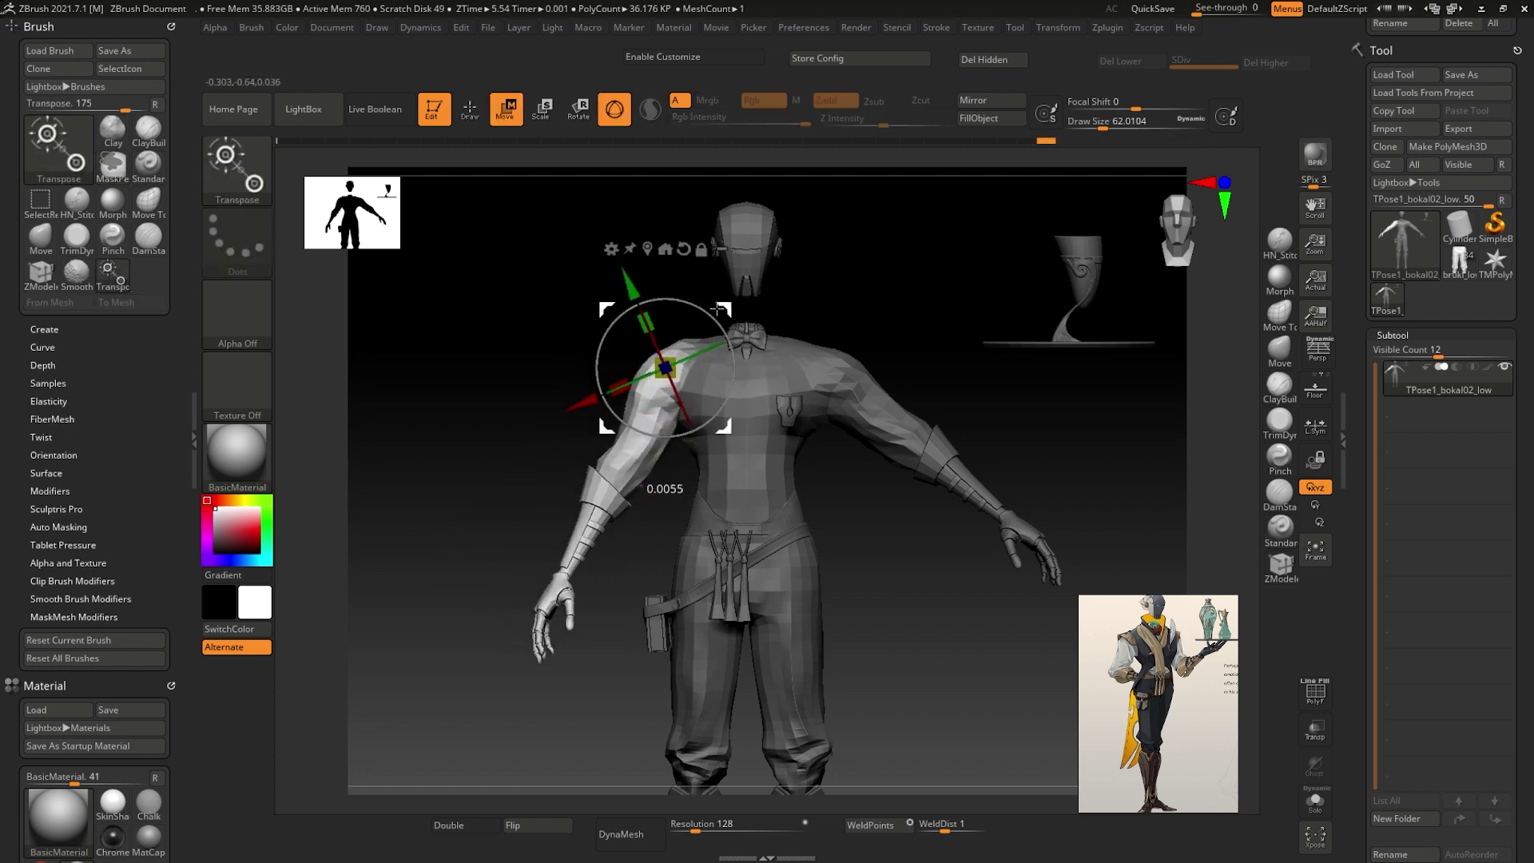
key("q")
mouse_move(564, 319)
left_mouse_down()
mouse_move(580, 326)
mouse_move(563, 348)
left_mouse_up()
left_click(575, 327, "ctrl+shift")
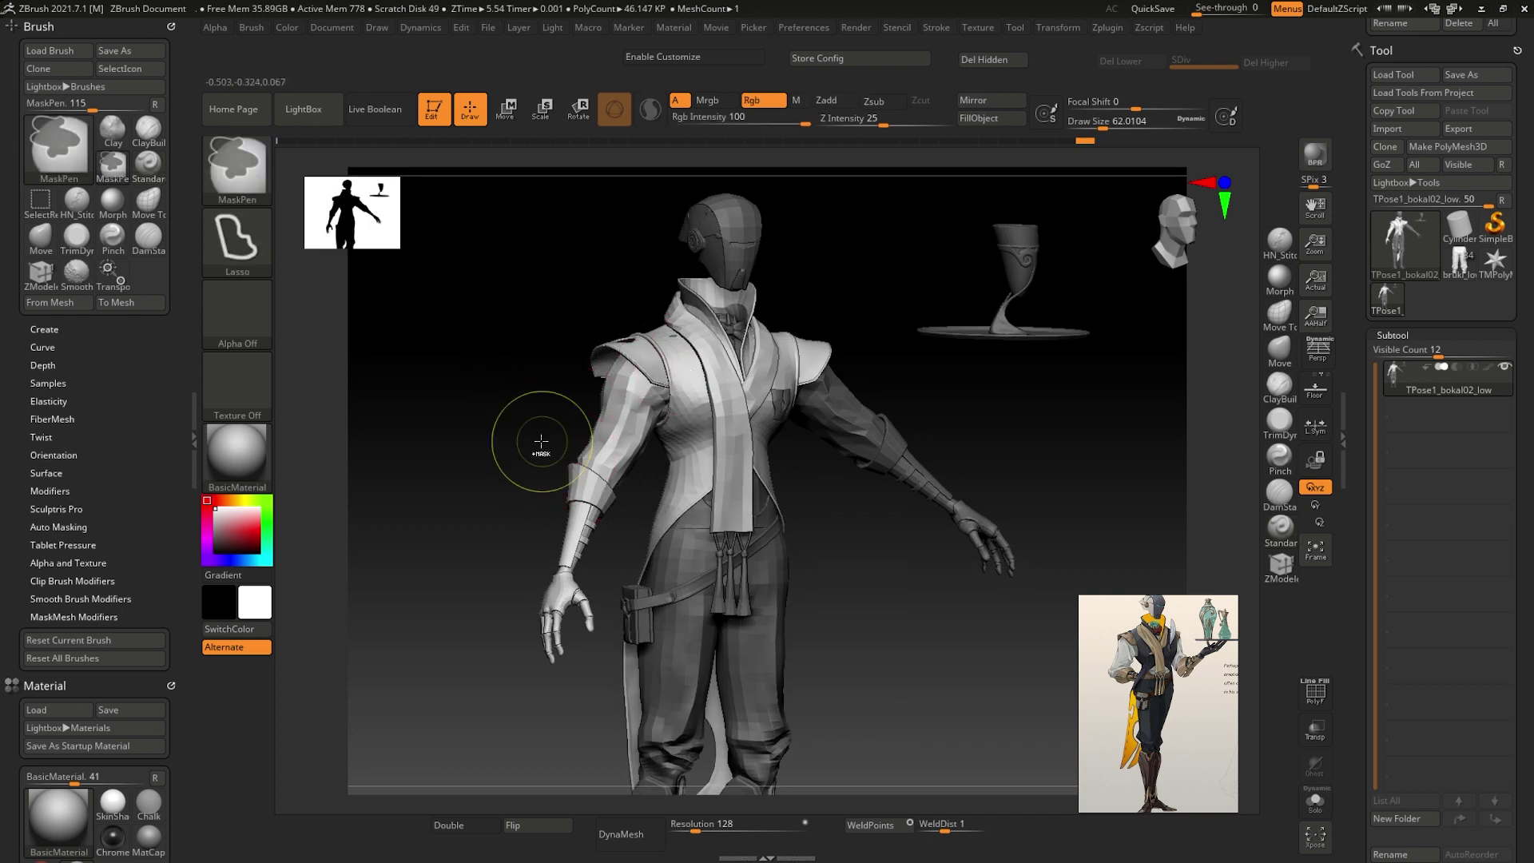
left_click_drag(540, 441, 563, 698, "ctrl")
key("w")
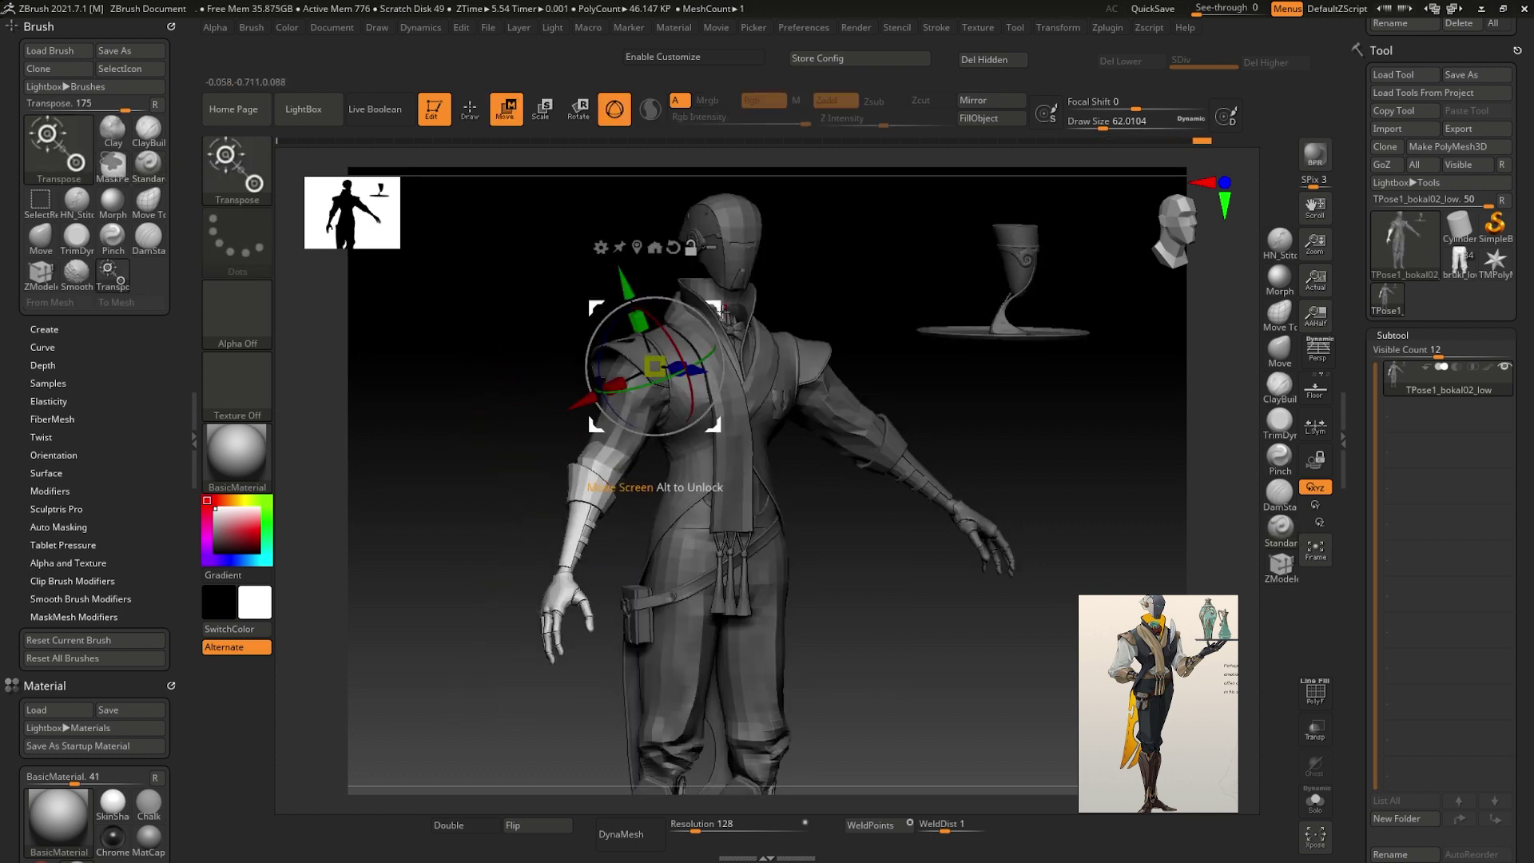
- Swing the arm back and bend the forearm so the hand rests on the hip
left_click_drag(480, 480, 661, 472)
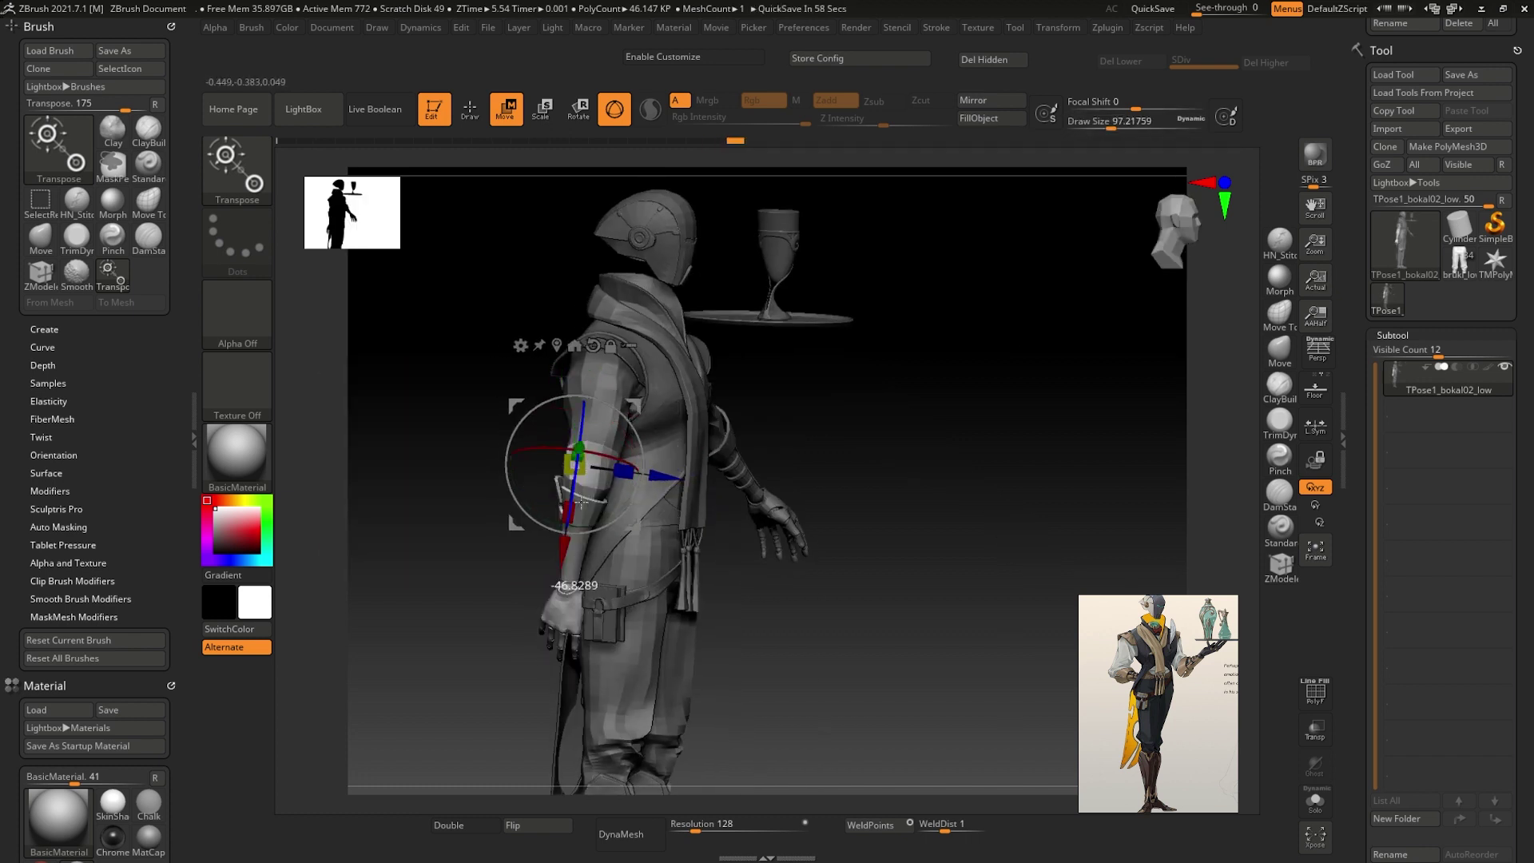
left_click_drag(580, 501, 626, 432)
left_click_drag(563, 471, 676, 417)
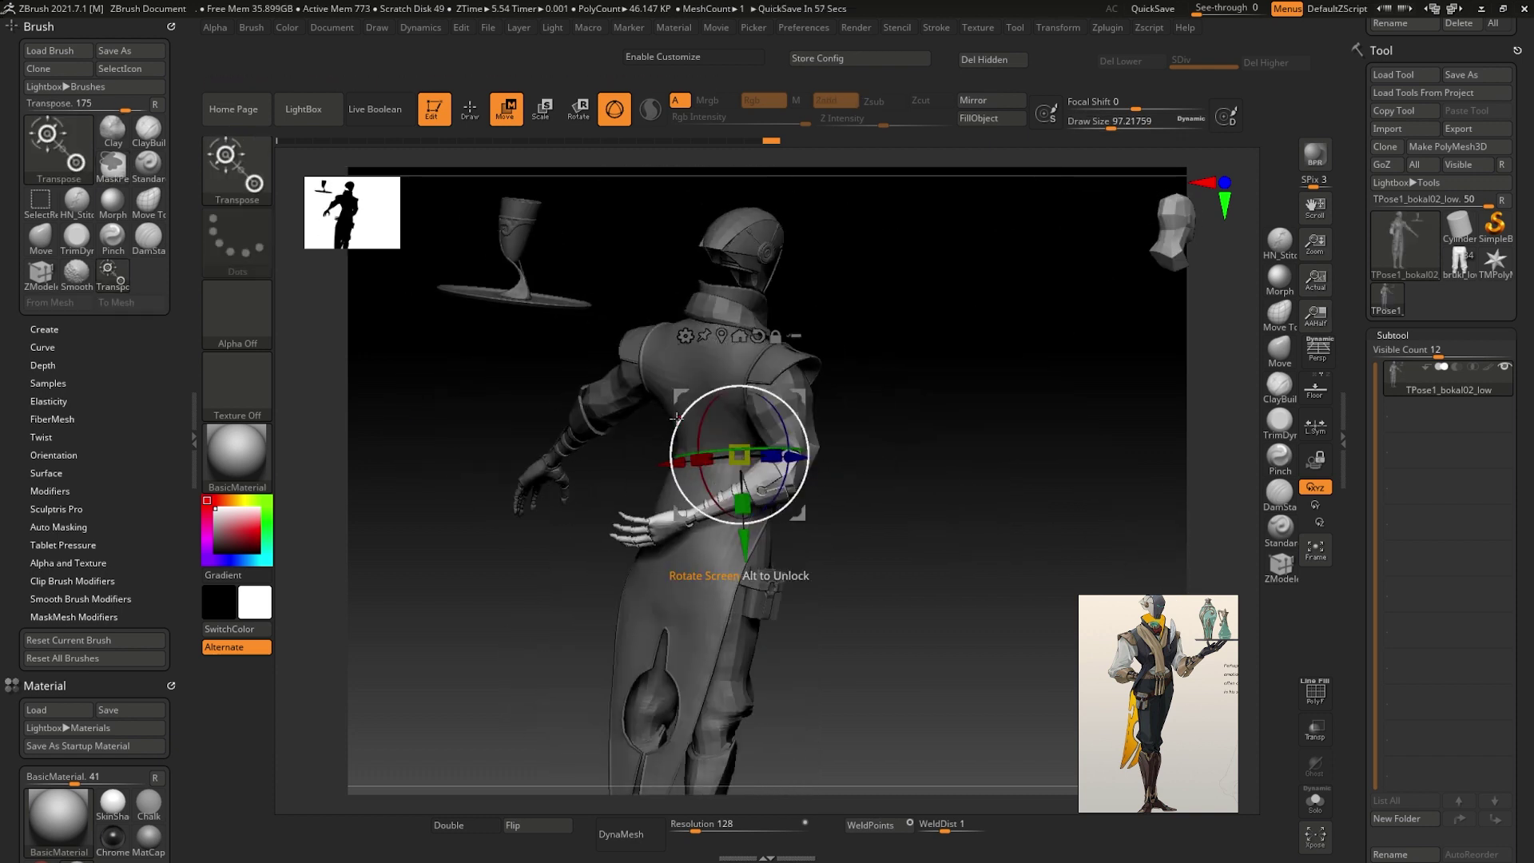
left_click_drag(913, 445, 951, 432)
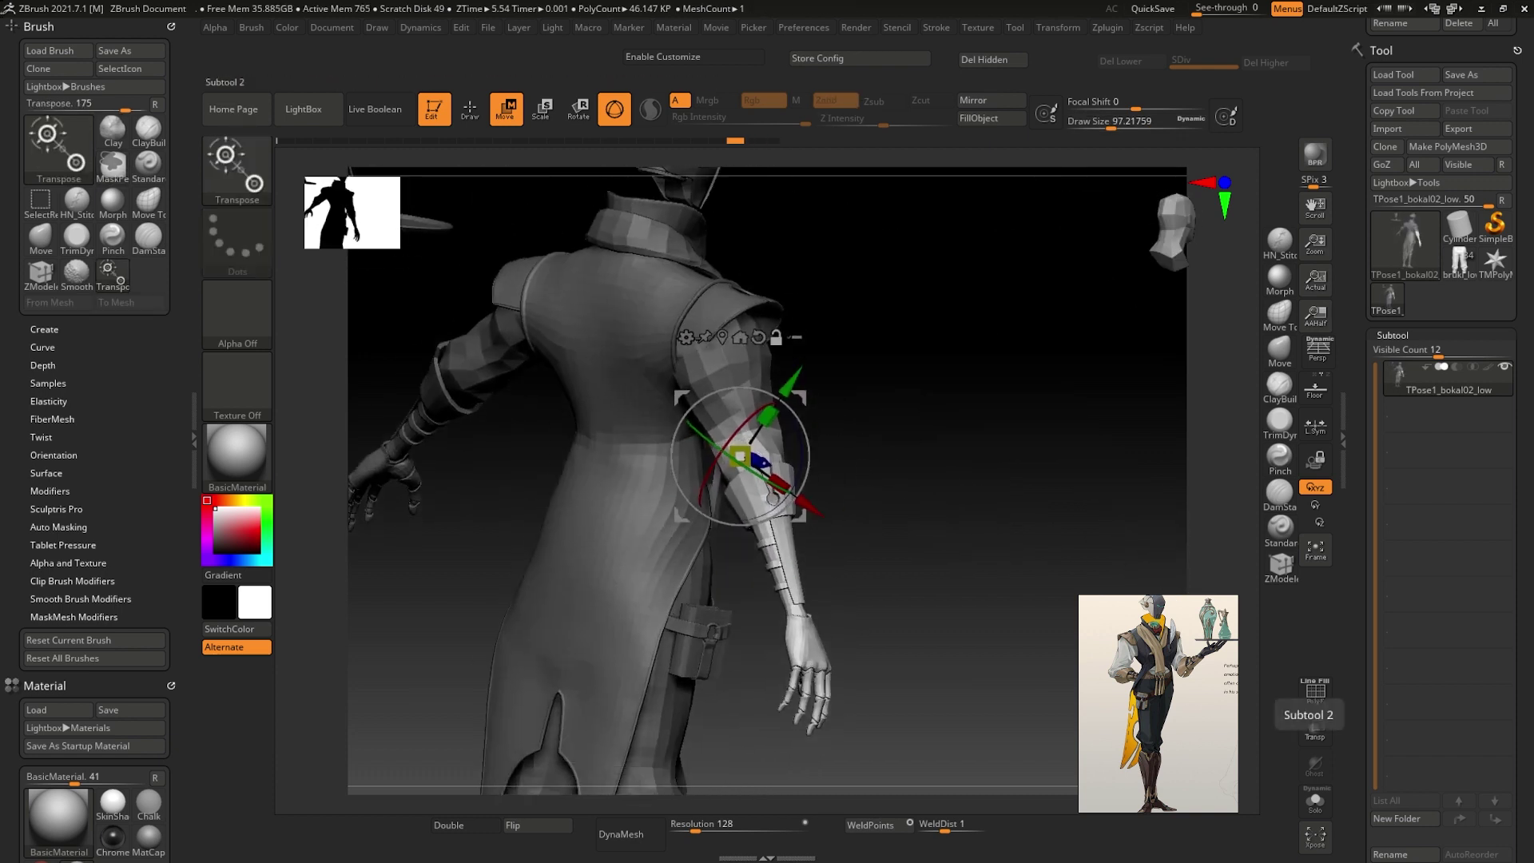
left_click_drag(999, 537, 859, 494)
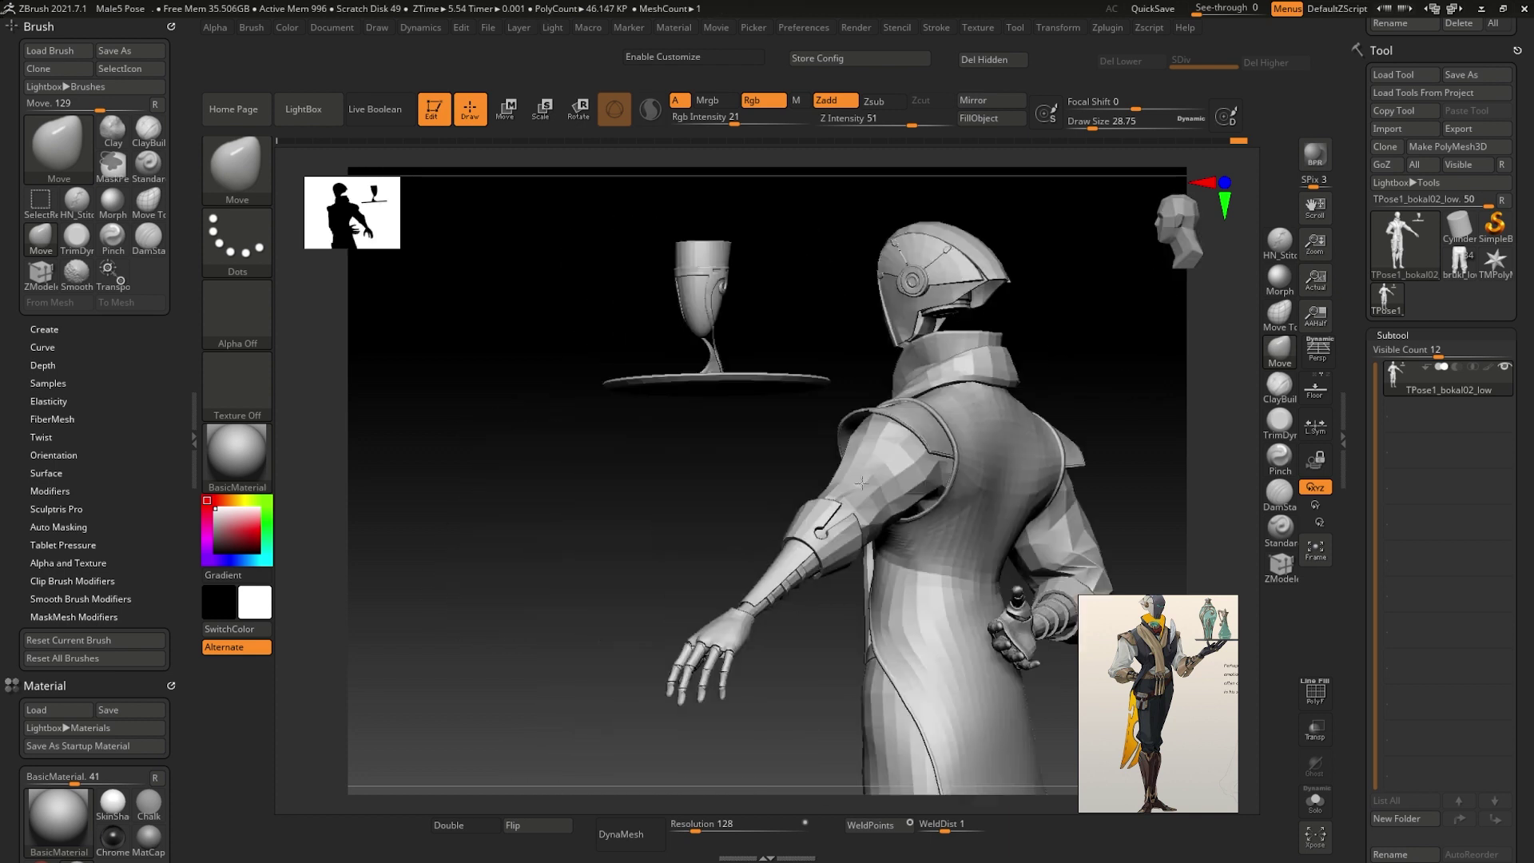
- Isolate the hand, show the body again, and check the hand resting at the hip
left_click(745, 585, "ctrl+shift")
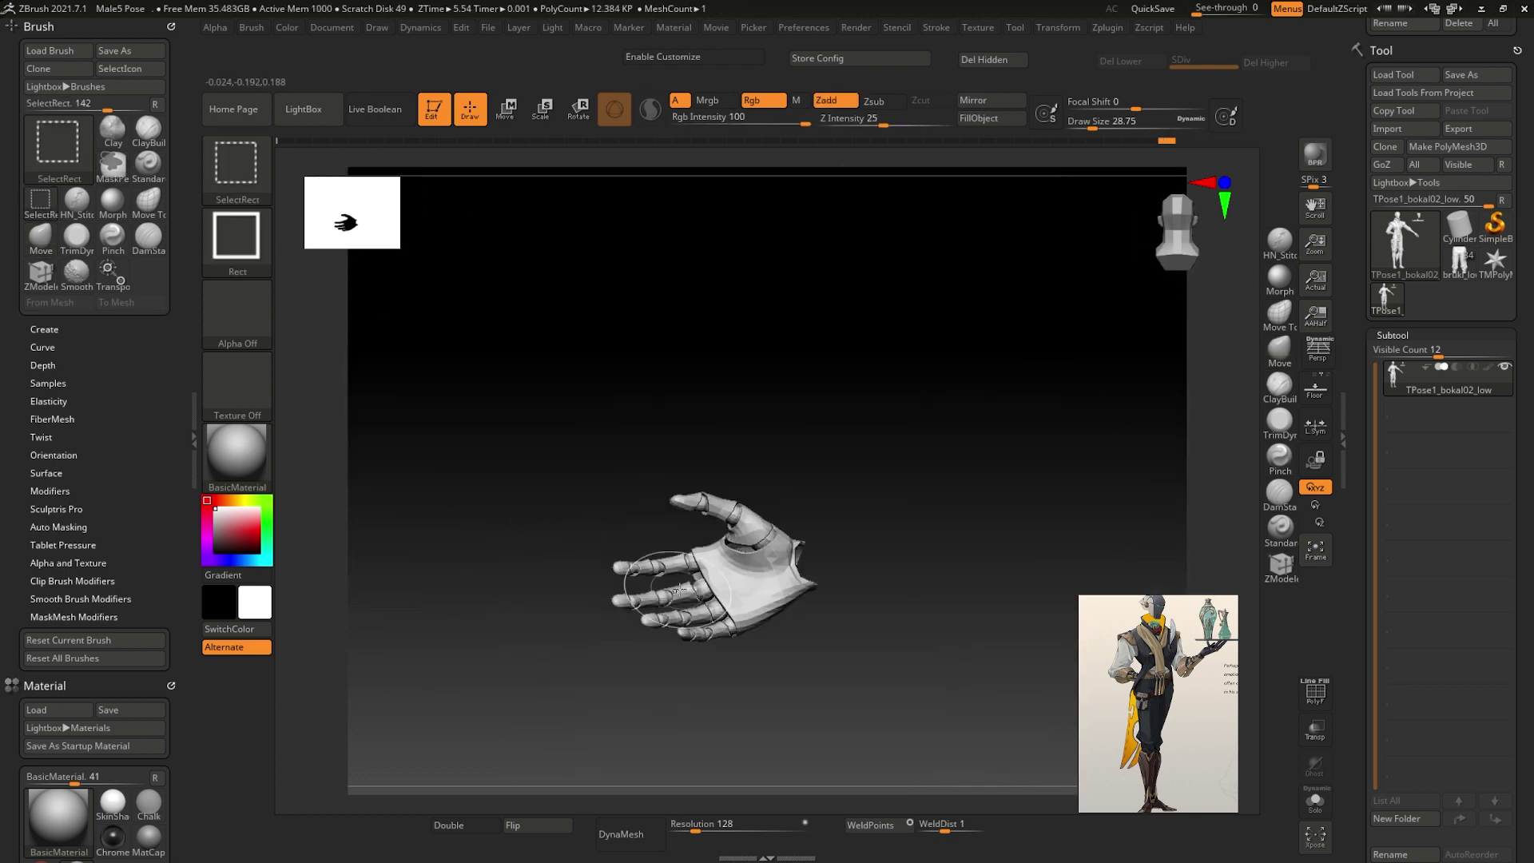
key("w")
left_click(433, 524, "ctrl+shift")
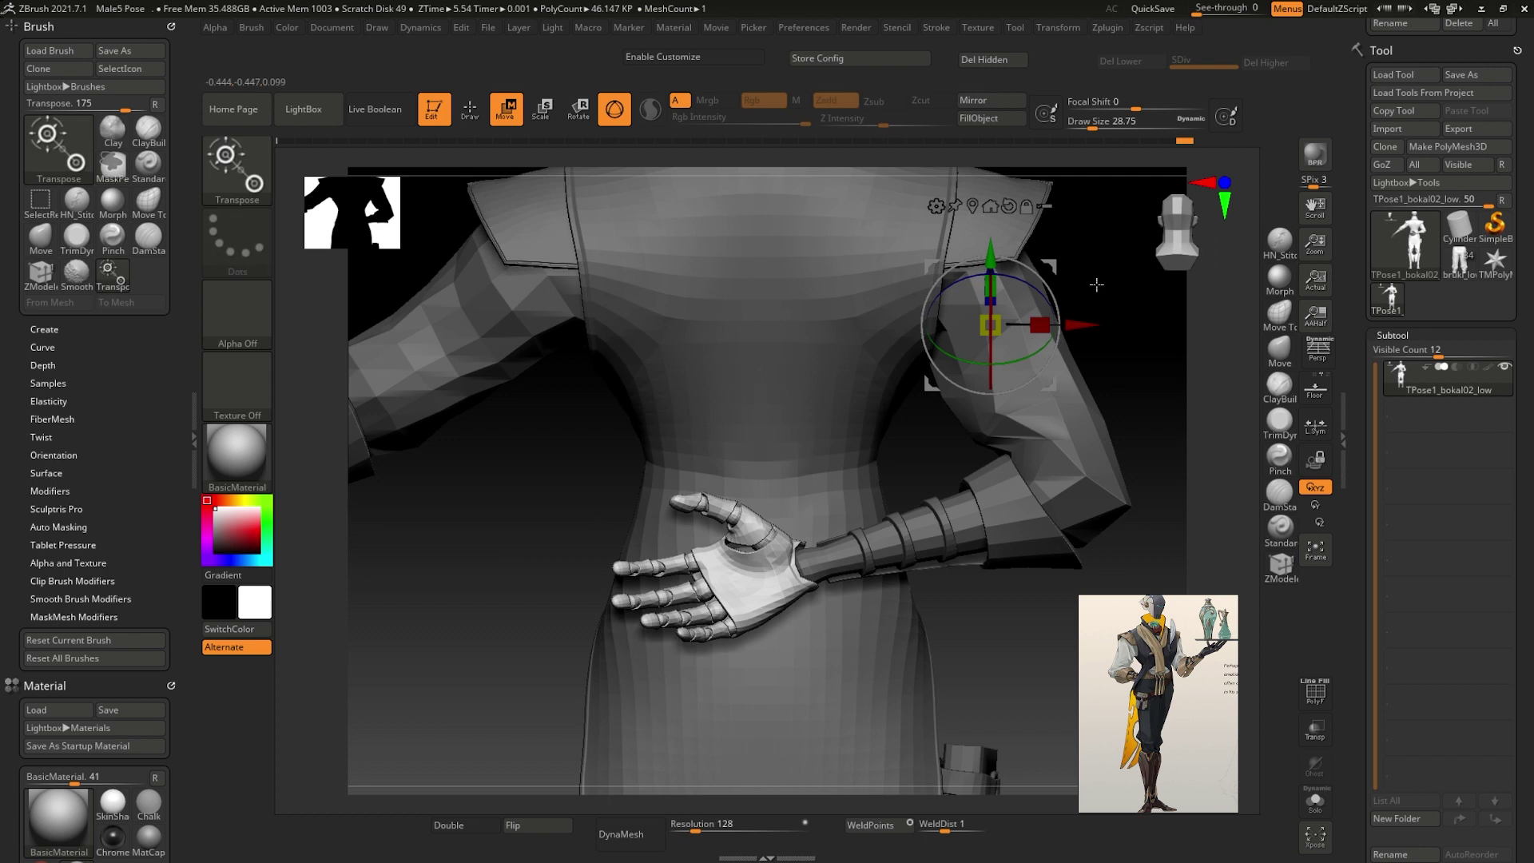
mouse_move(855, 520)
right_mouse_down()
mouse_move(864, 554)
mouse_move(881, 519)
right_mouse_up()
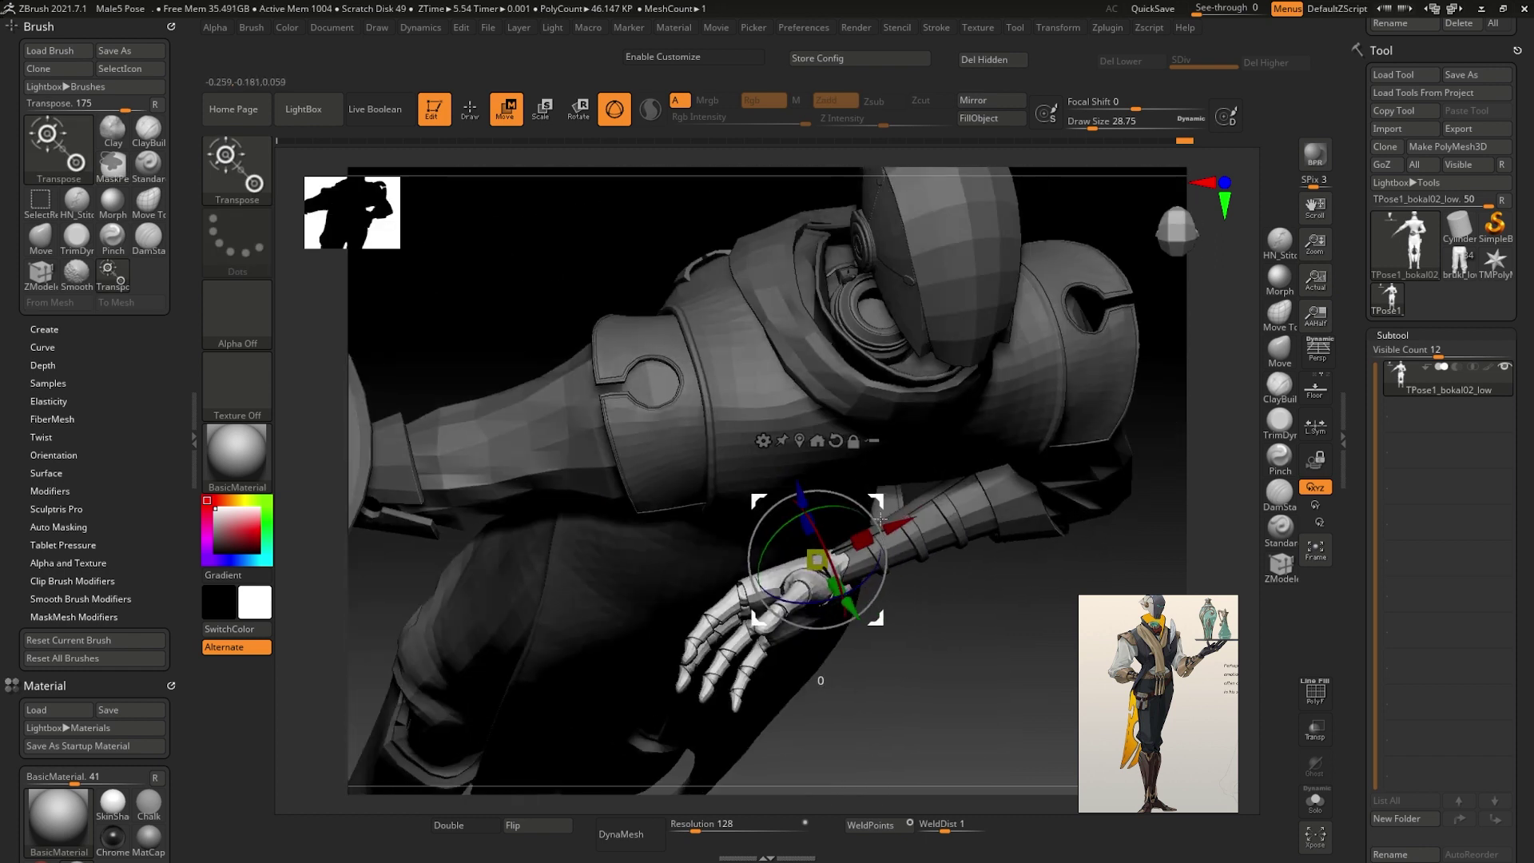
mouse_move(881, 518)
right_mouse_down()
mouse_move(648, 491)
mouse_move(543, 581)
mouse_move(900, 406)
mouse_move(1031, 408)
mouse_move(964, 384)
mouse_move(942, 431)
mouse_move(822, 479)
mouse_move(507, 438)
mouse_move(584, 507)
mouse_move(861, 429)
mouse_move(794, 472)
right_mouse_up()
key("q")
- Solo the arm and shirt parts in turn, then restore the full character
left_click(763, 452, "ctrl+shift")
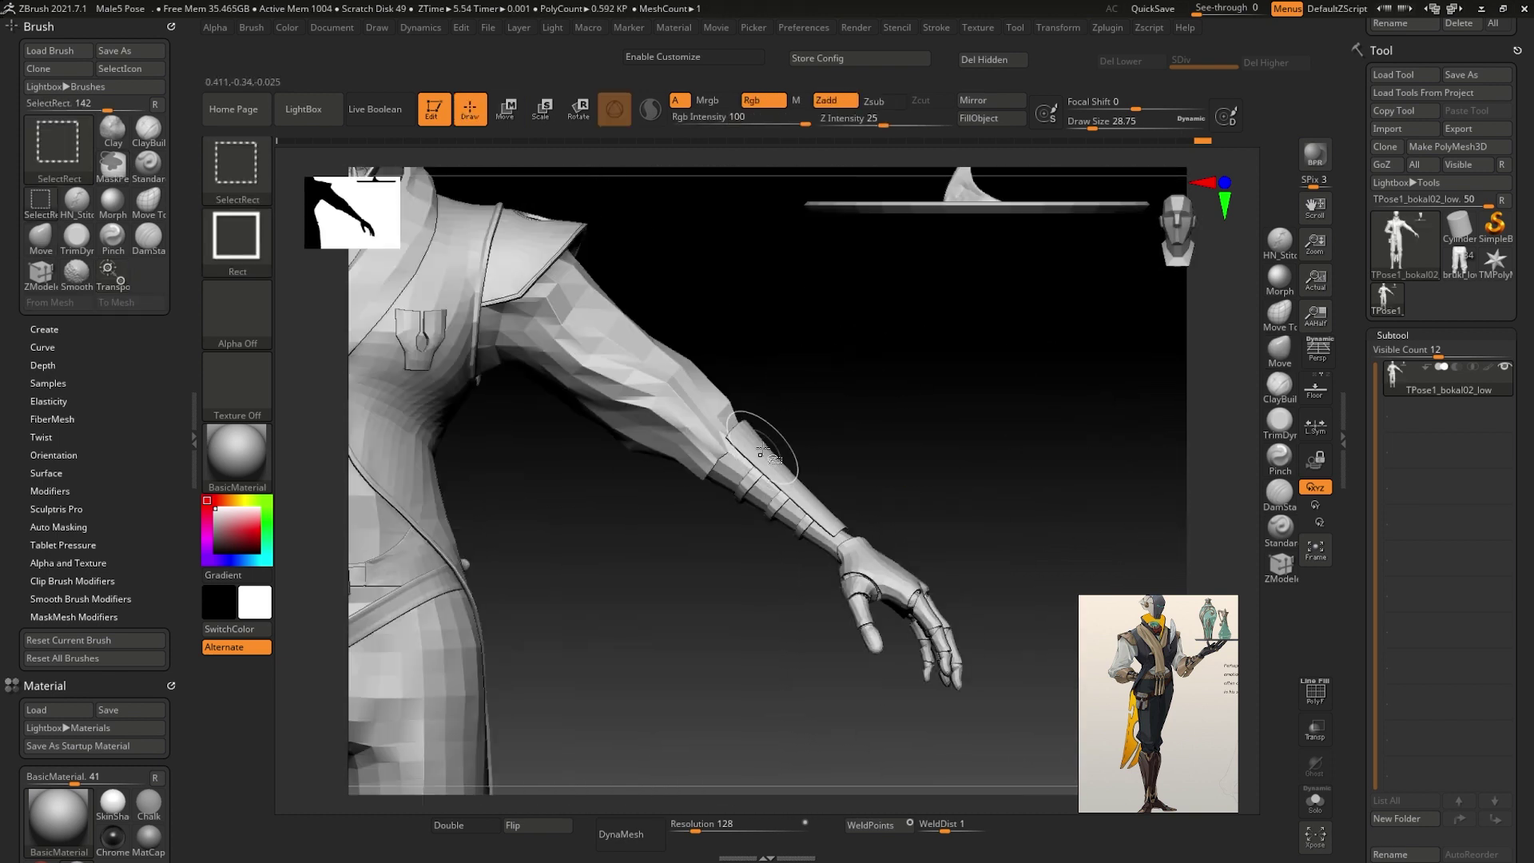
right_click_drag(877, 586, 783, 611, "ctrl")
left_click(751, 596, "ctrl+shift")
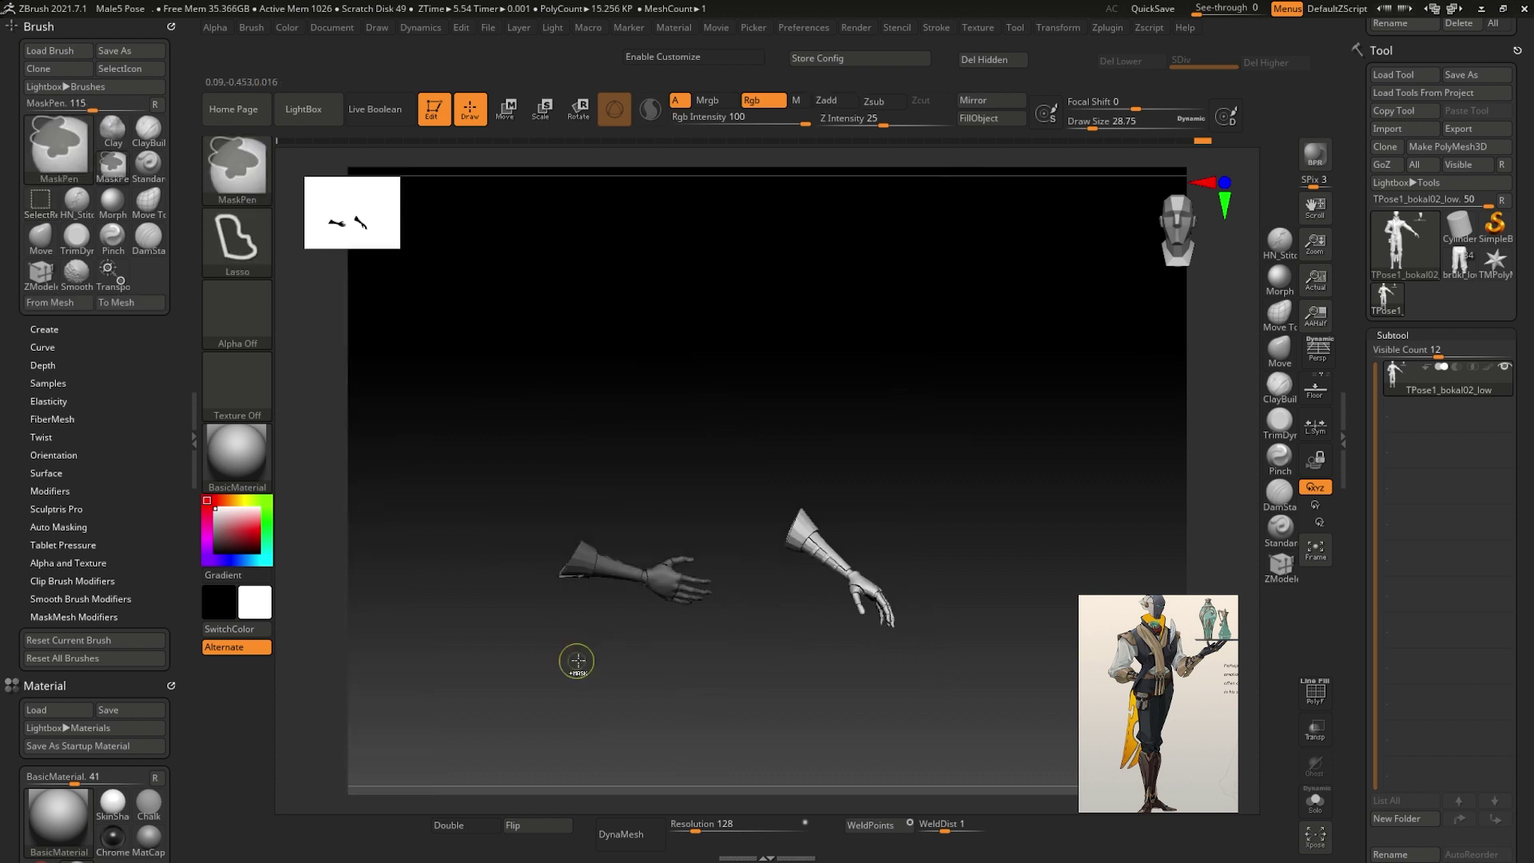
left_click(925, 542, "ctrl+shift")
left_click(763, 395, "ctrl+shift")
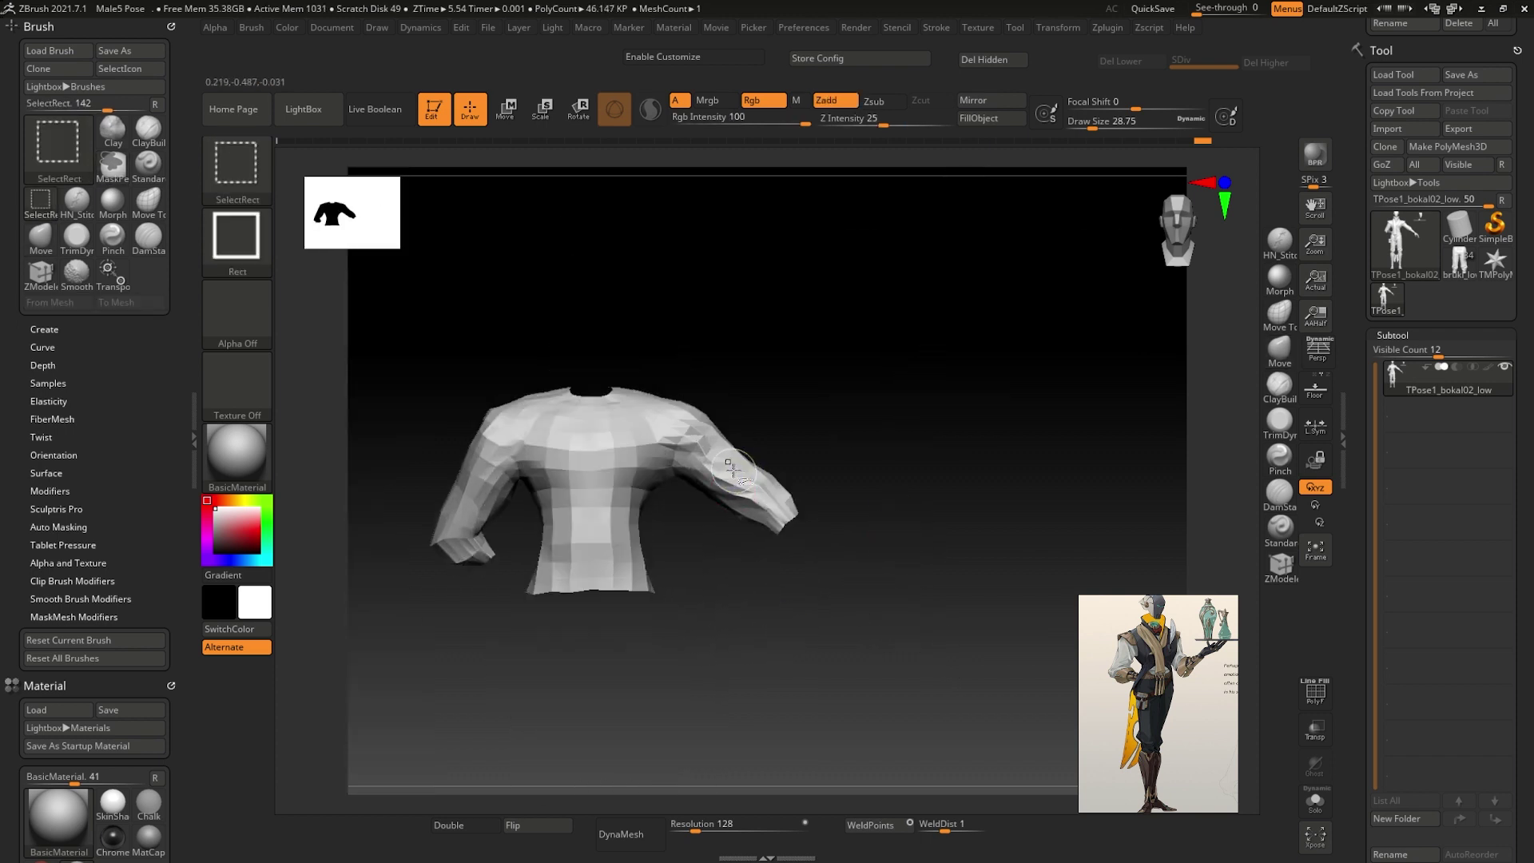
left_click(761, 399, "ctrl+shift")
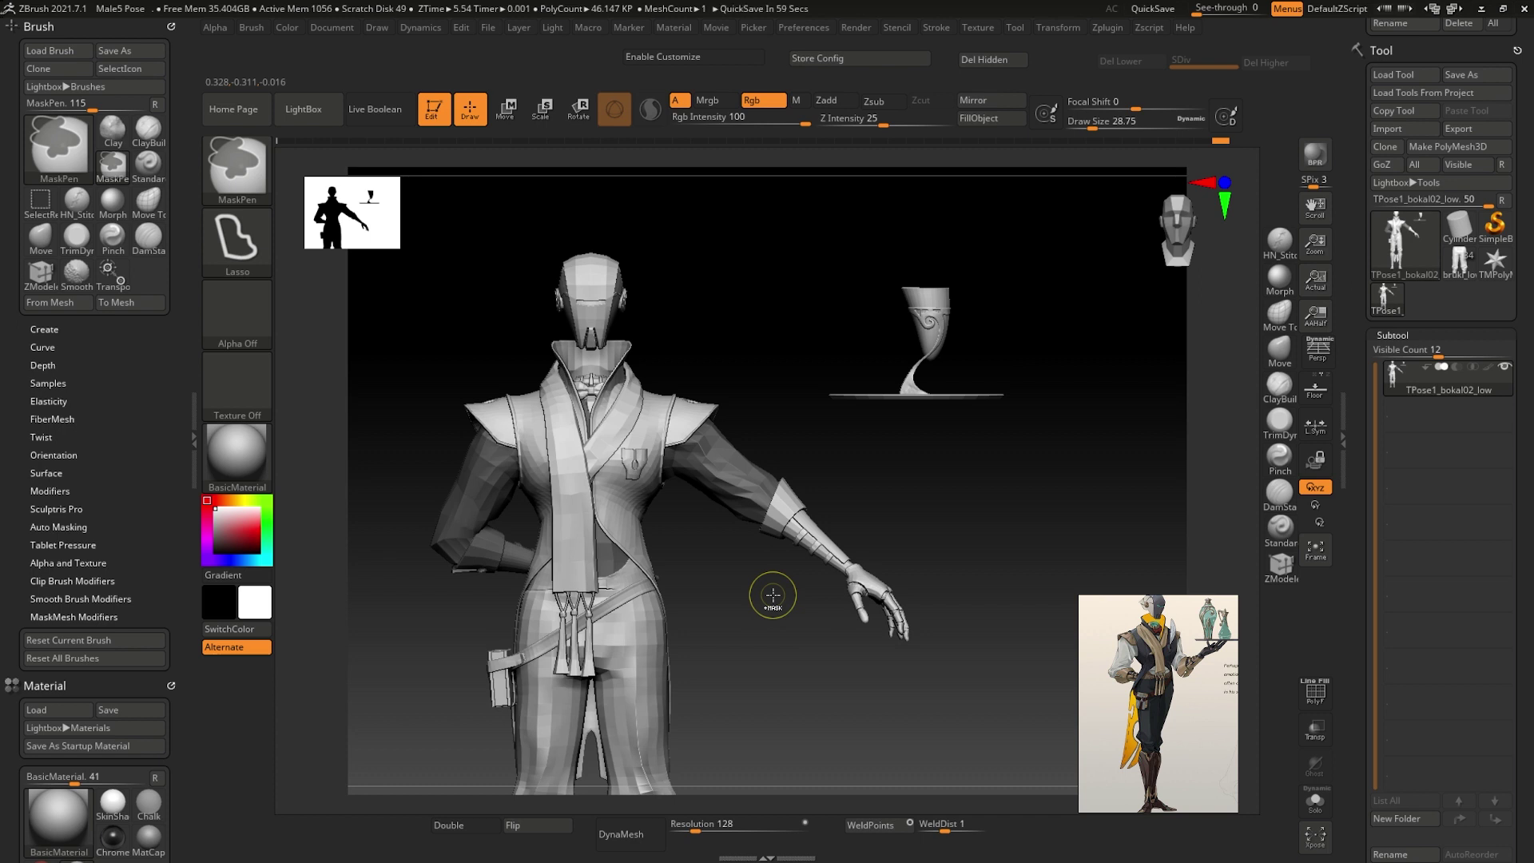
left_click(751, 597, "ctrl+shift")
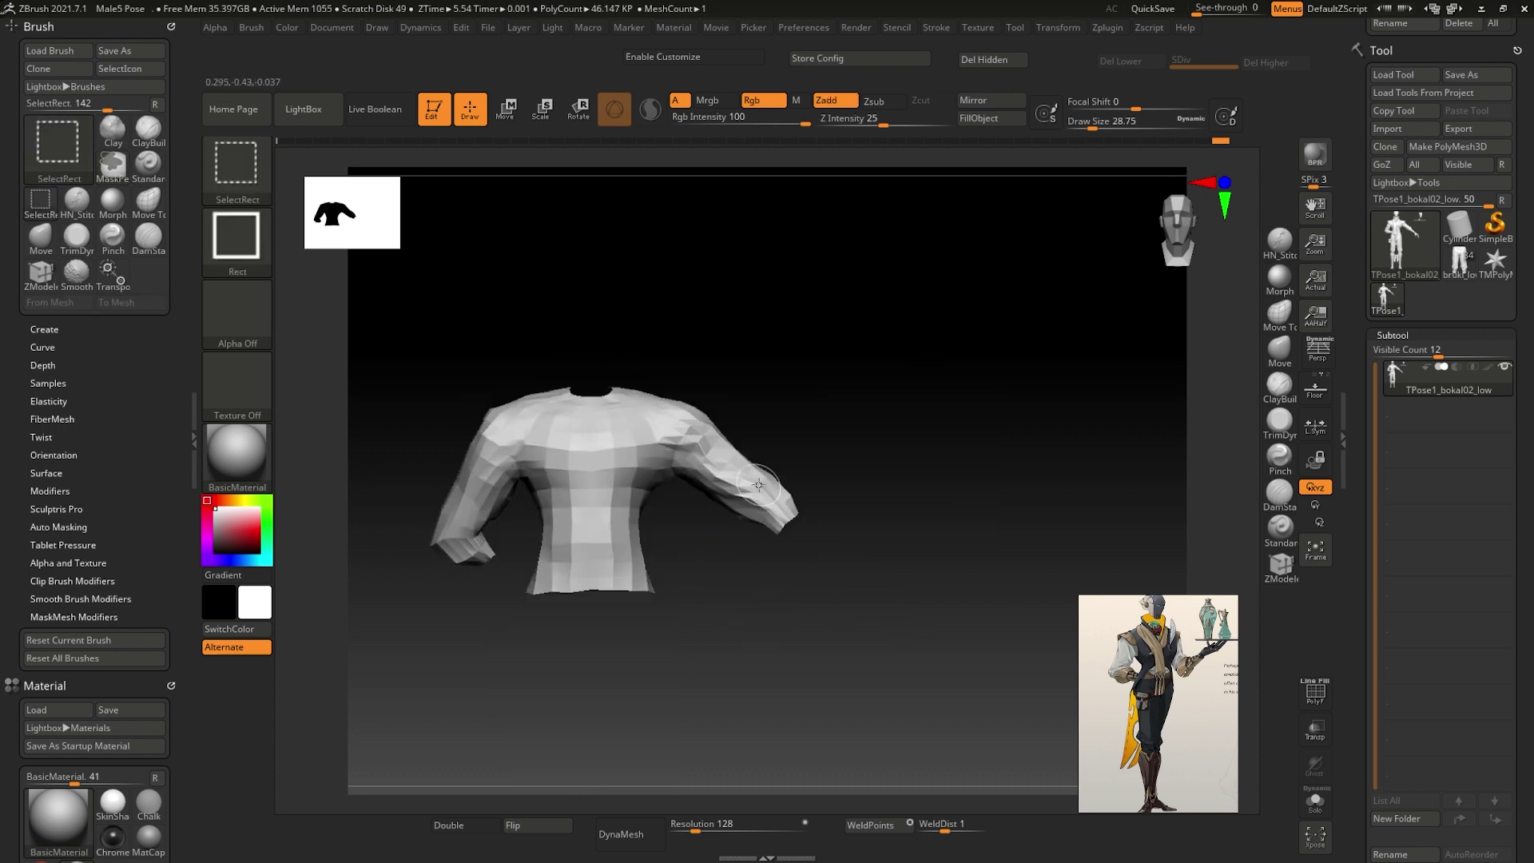
left_click(751, 598, "ctrl+shift")
- Rotate the forearm up around the elbow so the open hand rises beneath the tray
key("w")
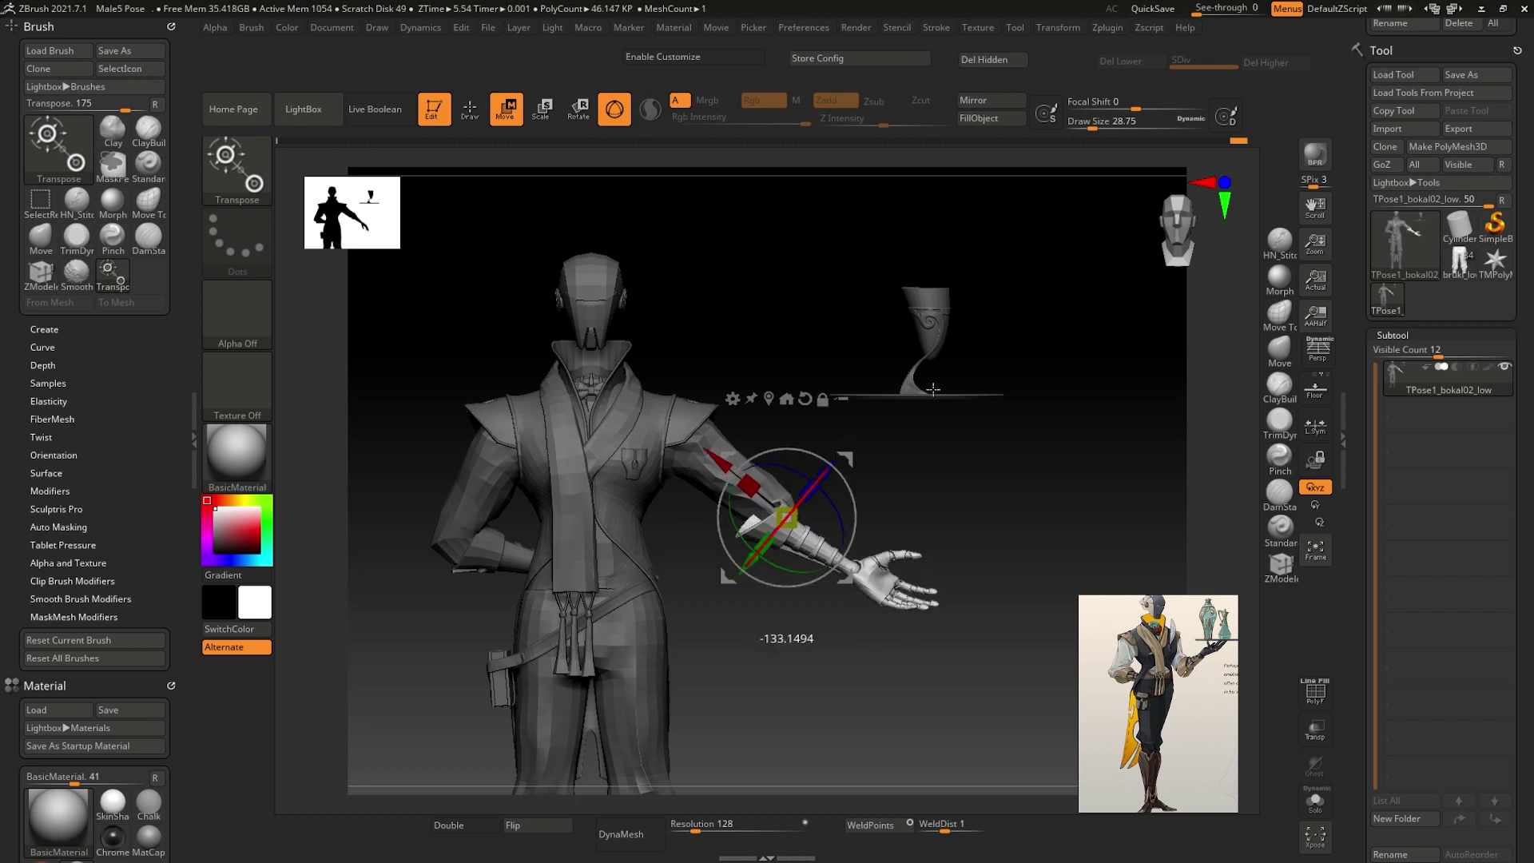
left_click_drag(933, 389, 876, 461)
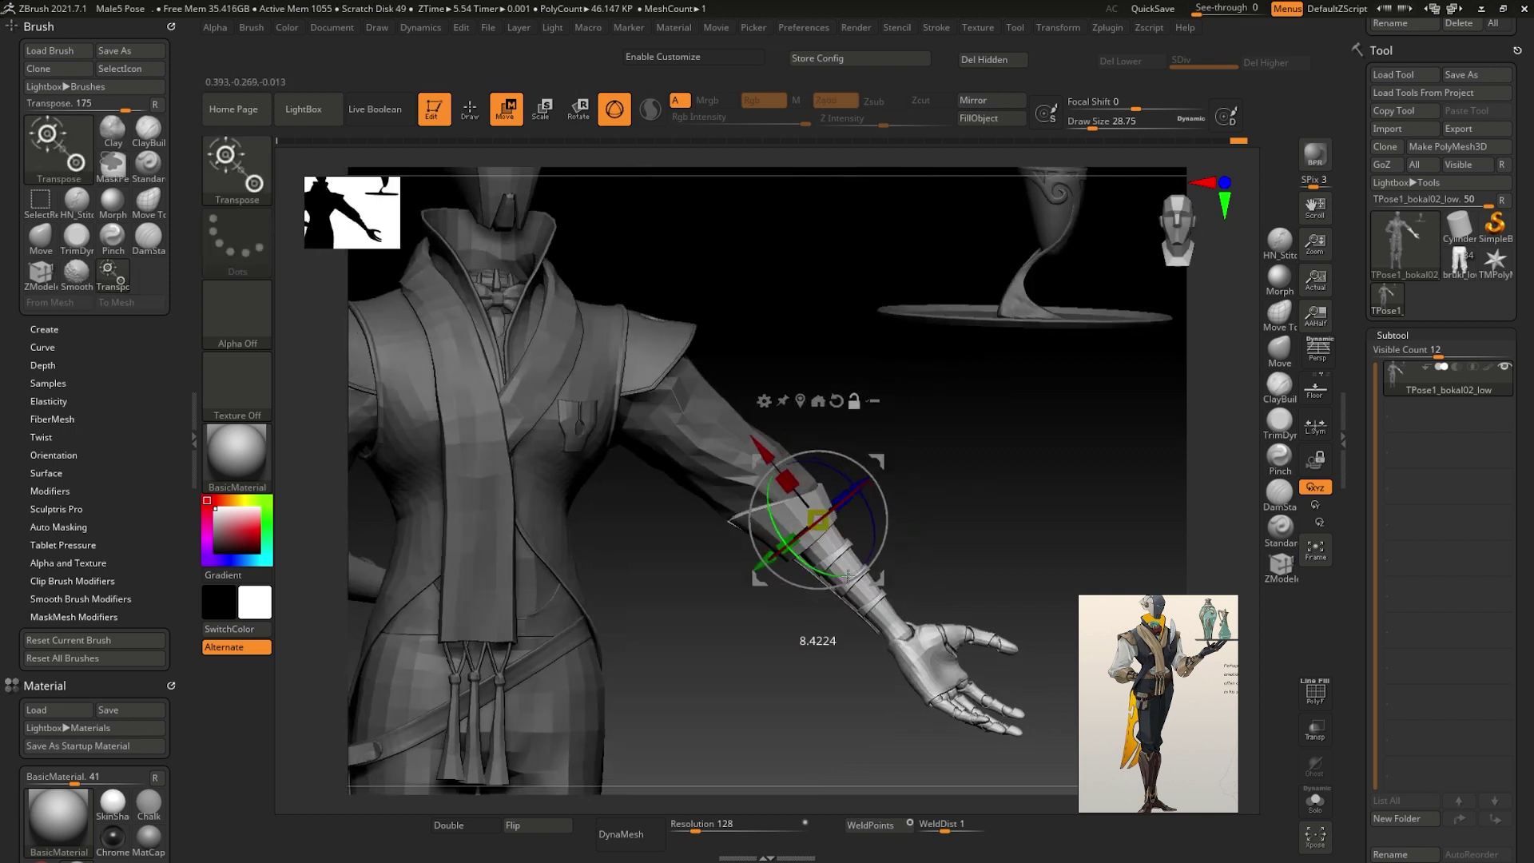
mouse_move(822, 242)
left_mouse_down()
mouse_move(849, 577)
mouse_move(807, 453)
left_mouse_up()
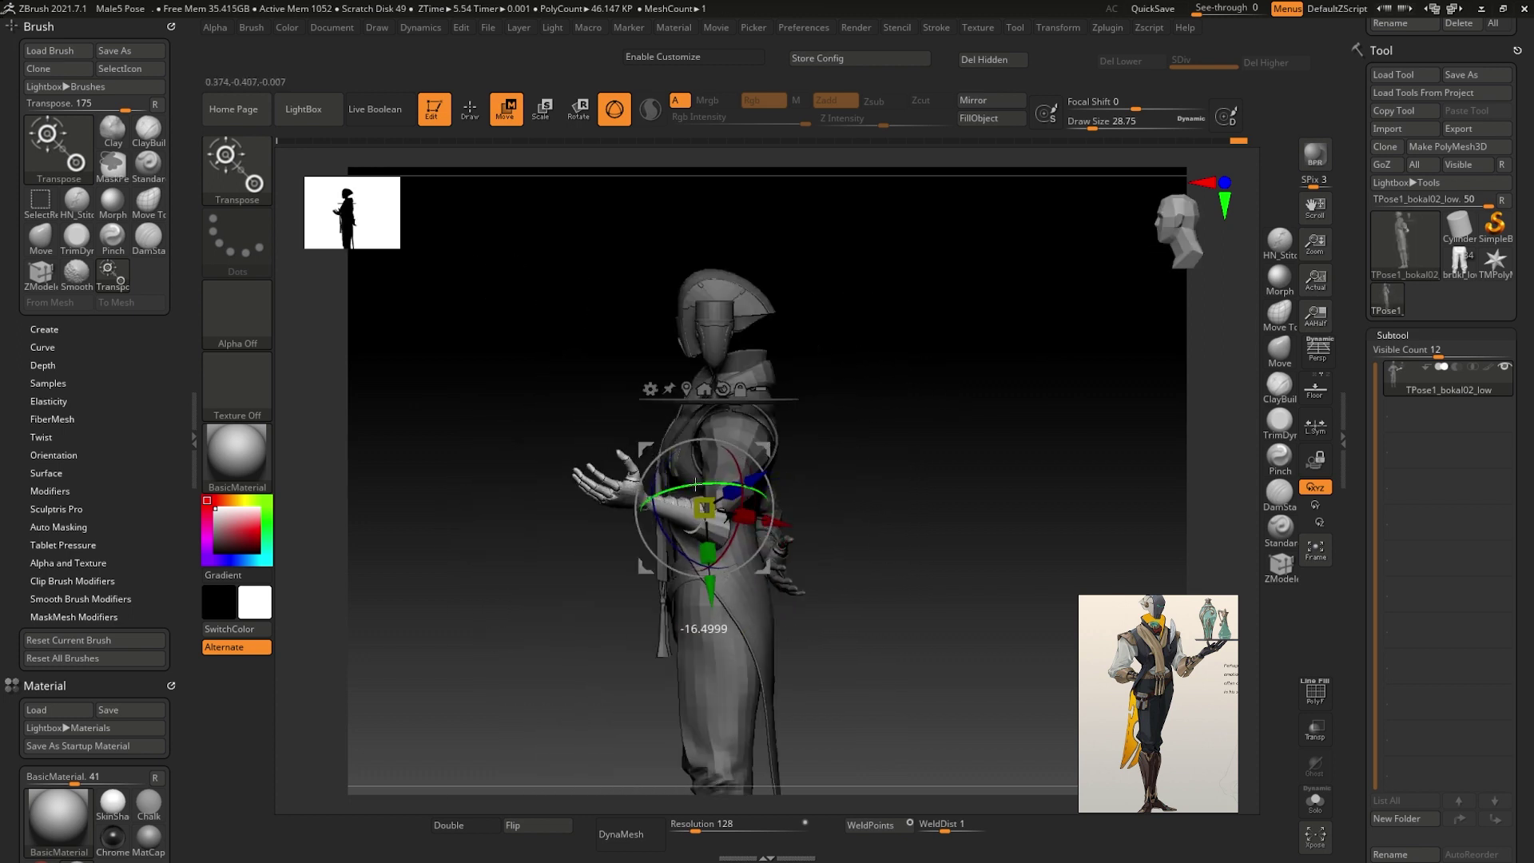
left_click_drag(796, 511, 697, 541)
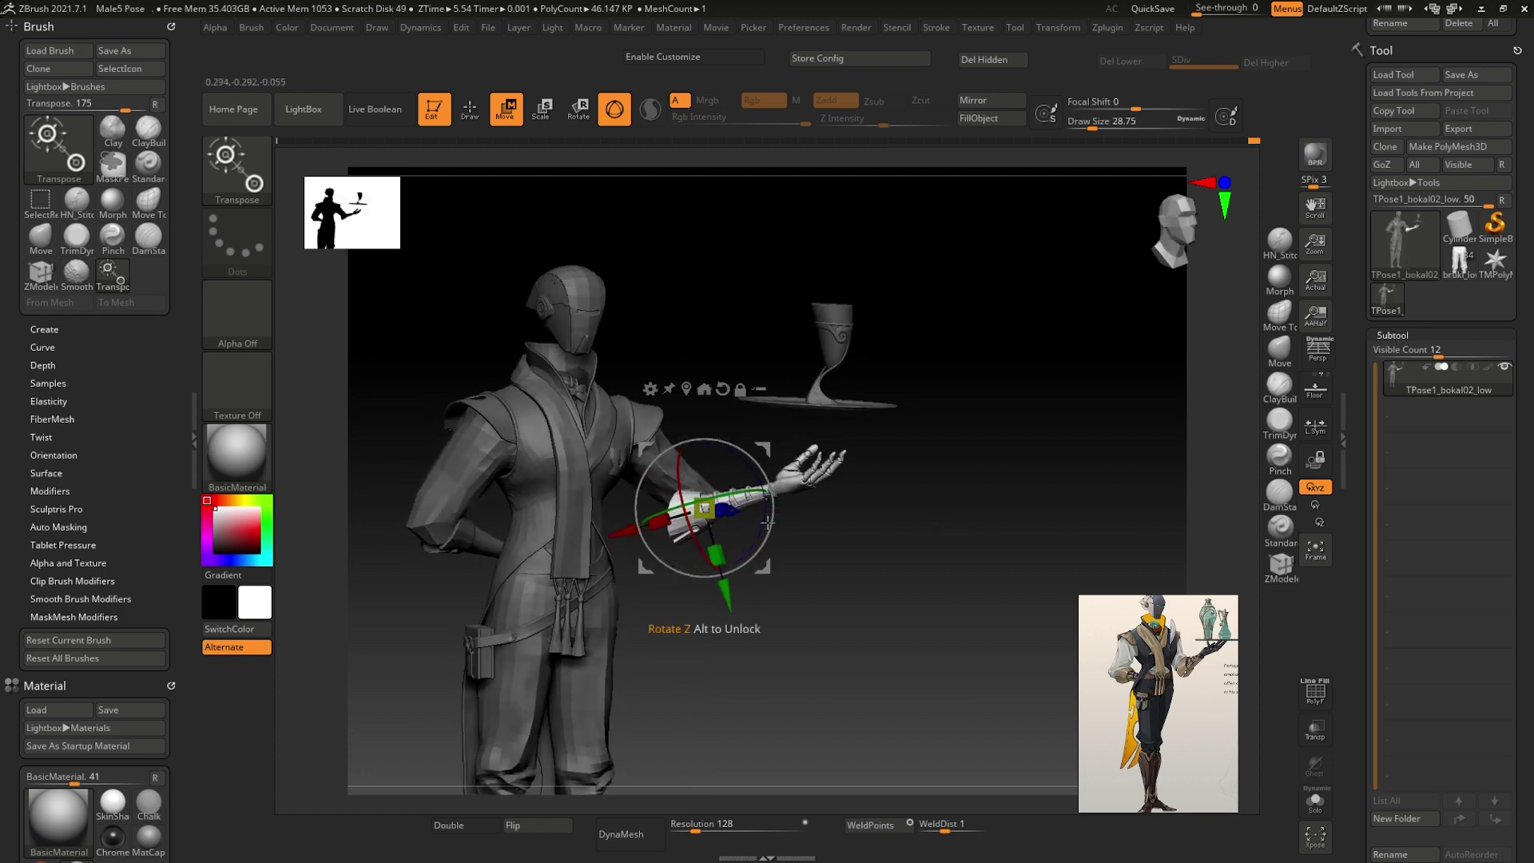
mouse_move(772, 462)
left_mouse_down()
mouse_move(682, 671)
mouse_move(731, 583)
mouse_move(852, 602)
left_mouse_up()
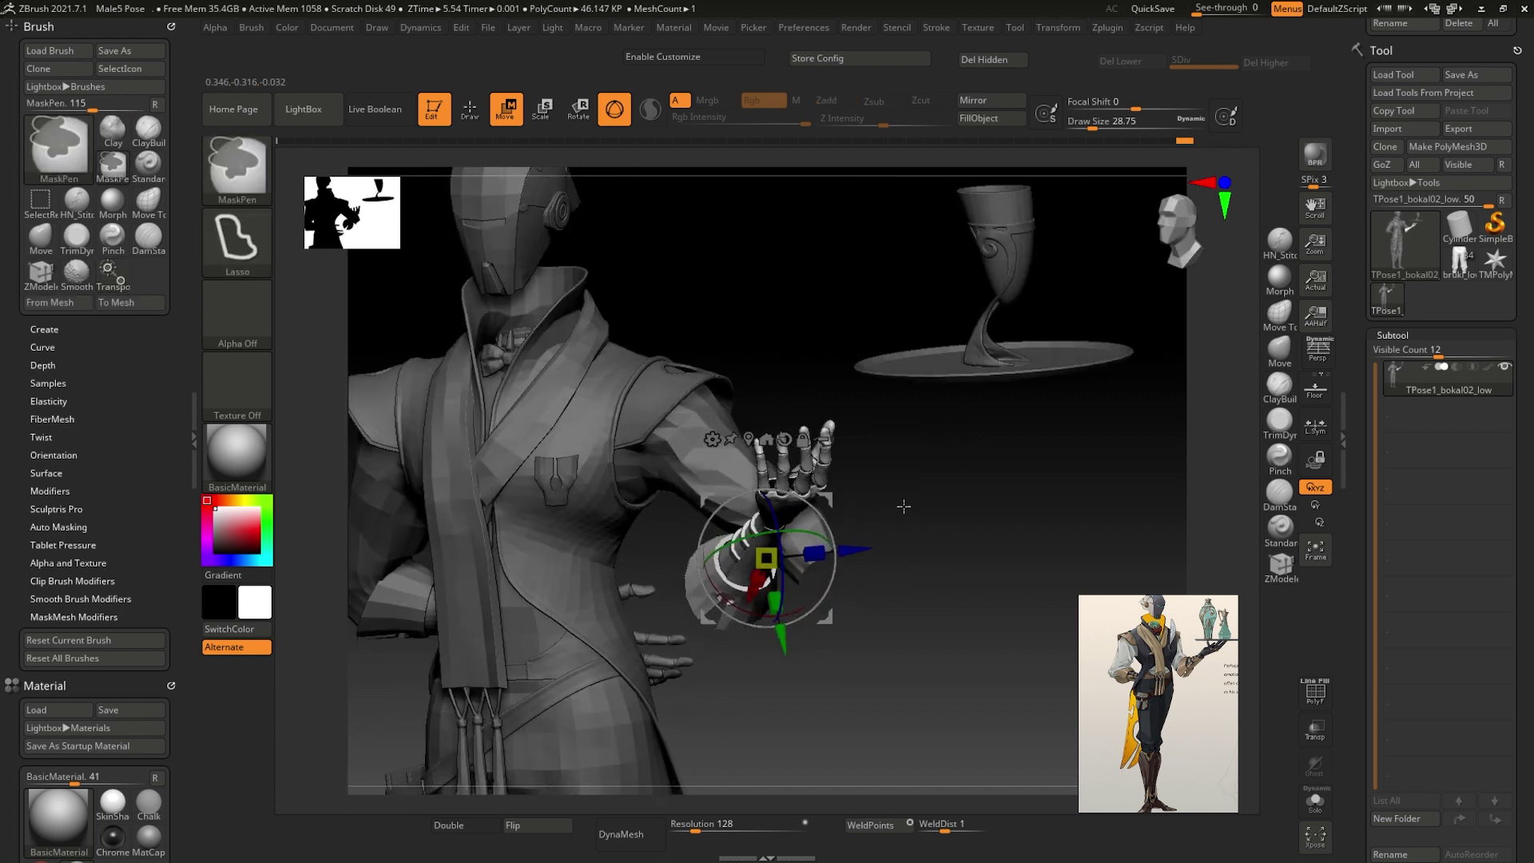
- Bend the raised forearm up toward the tray, then clear the mask from the sleeve and shirt
left_click_drag(904, 505, 1088, 525)
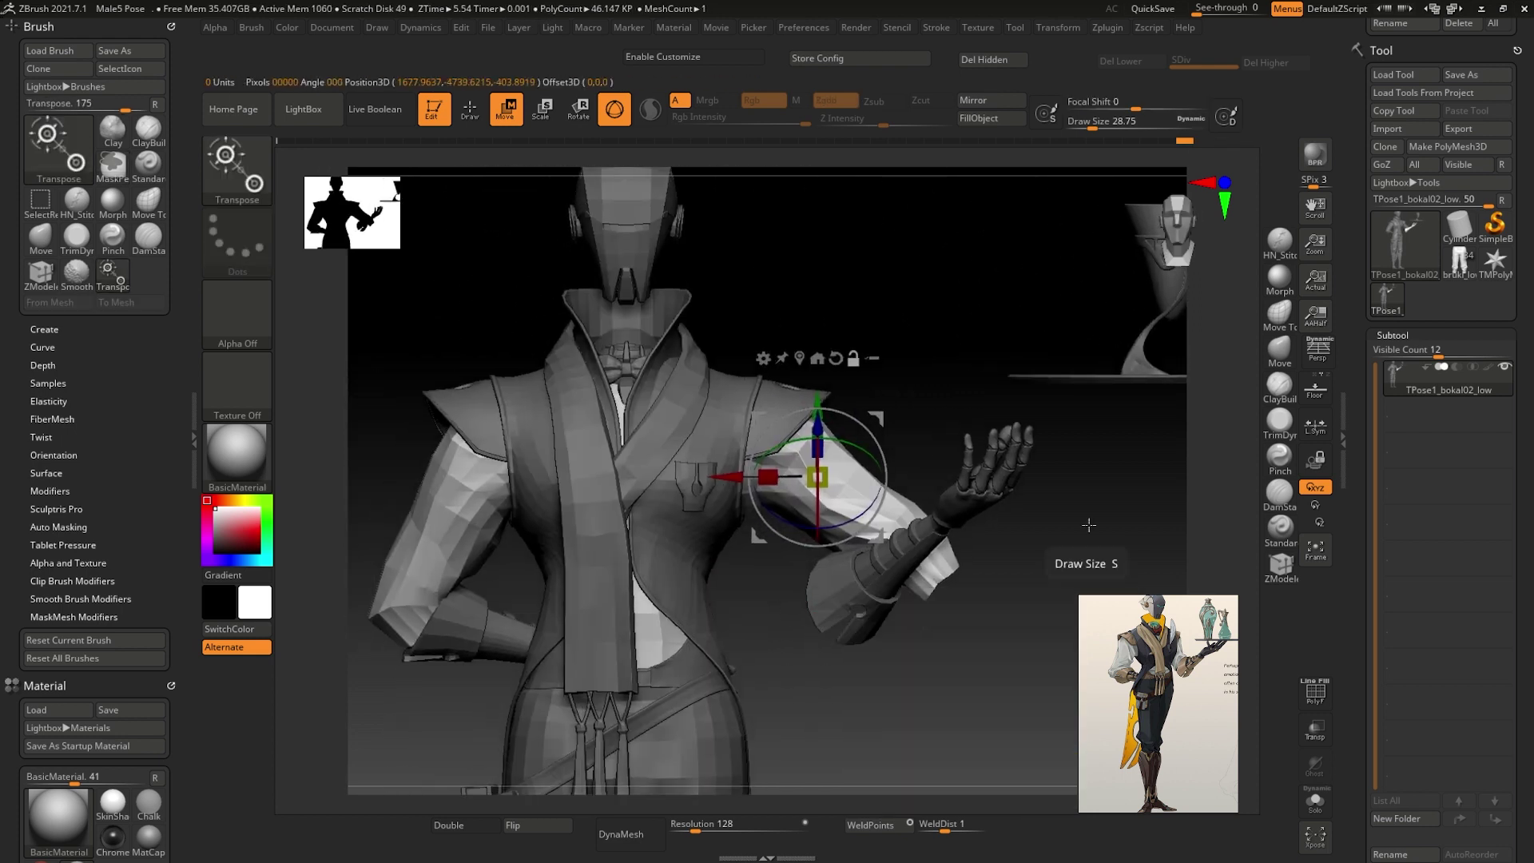
key("q")
mouse_move(786, 610)
left_mouse_down()
mouse_move(848, 595)
mouse_move(829, 563)
mouse_move(984, 612)
left_mouse_up()
key("ctrl")
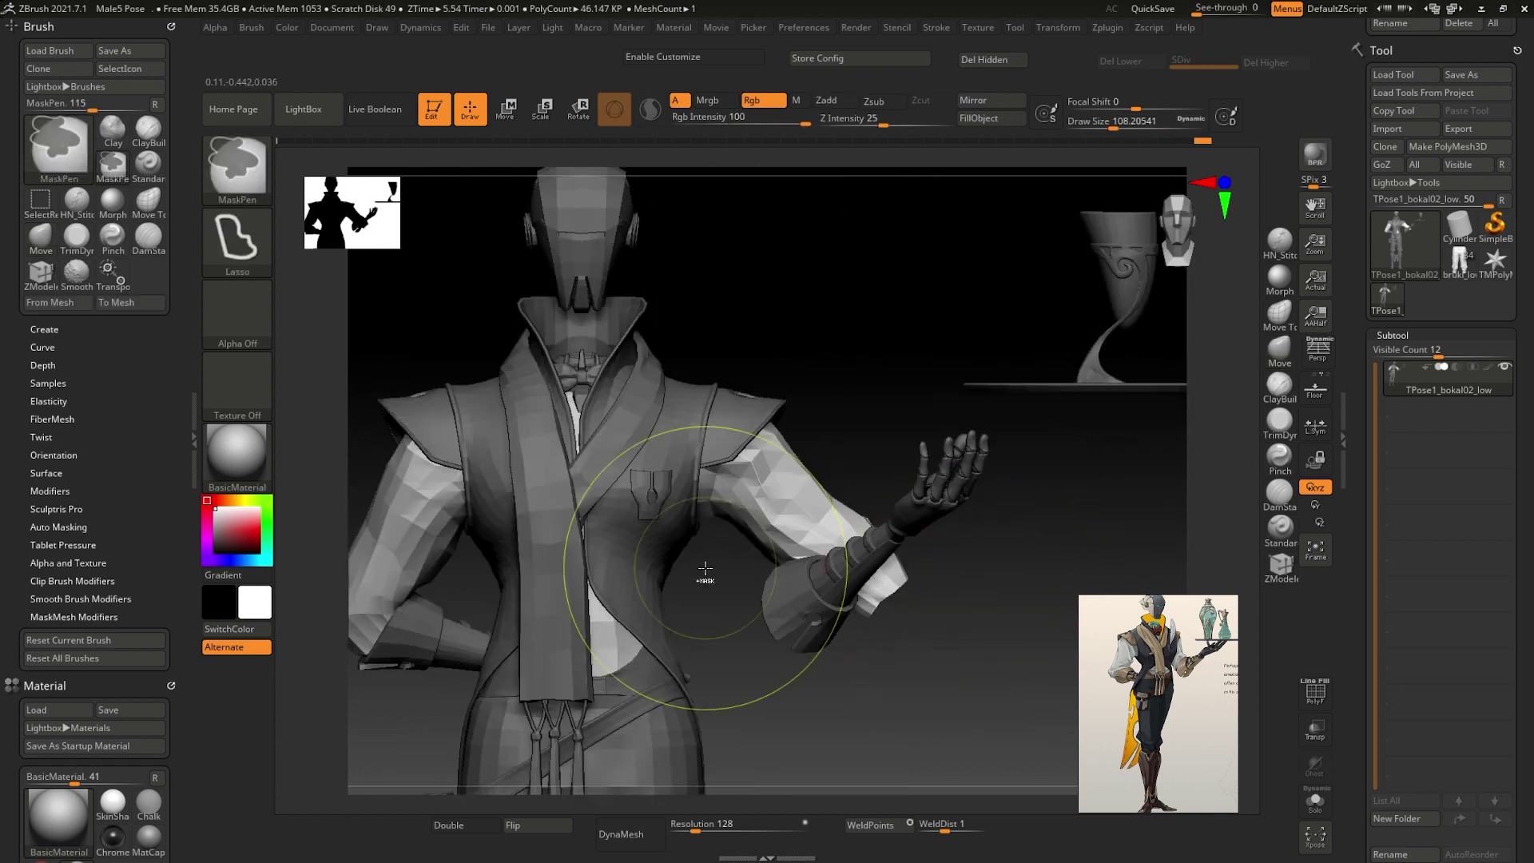
left_click_drag(719, 534, 720, 725, "ctrl")
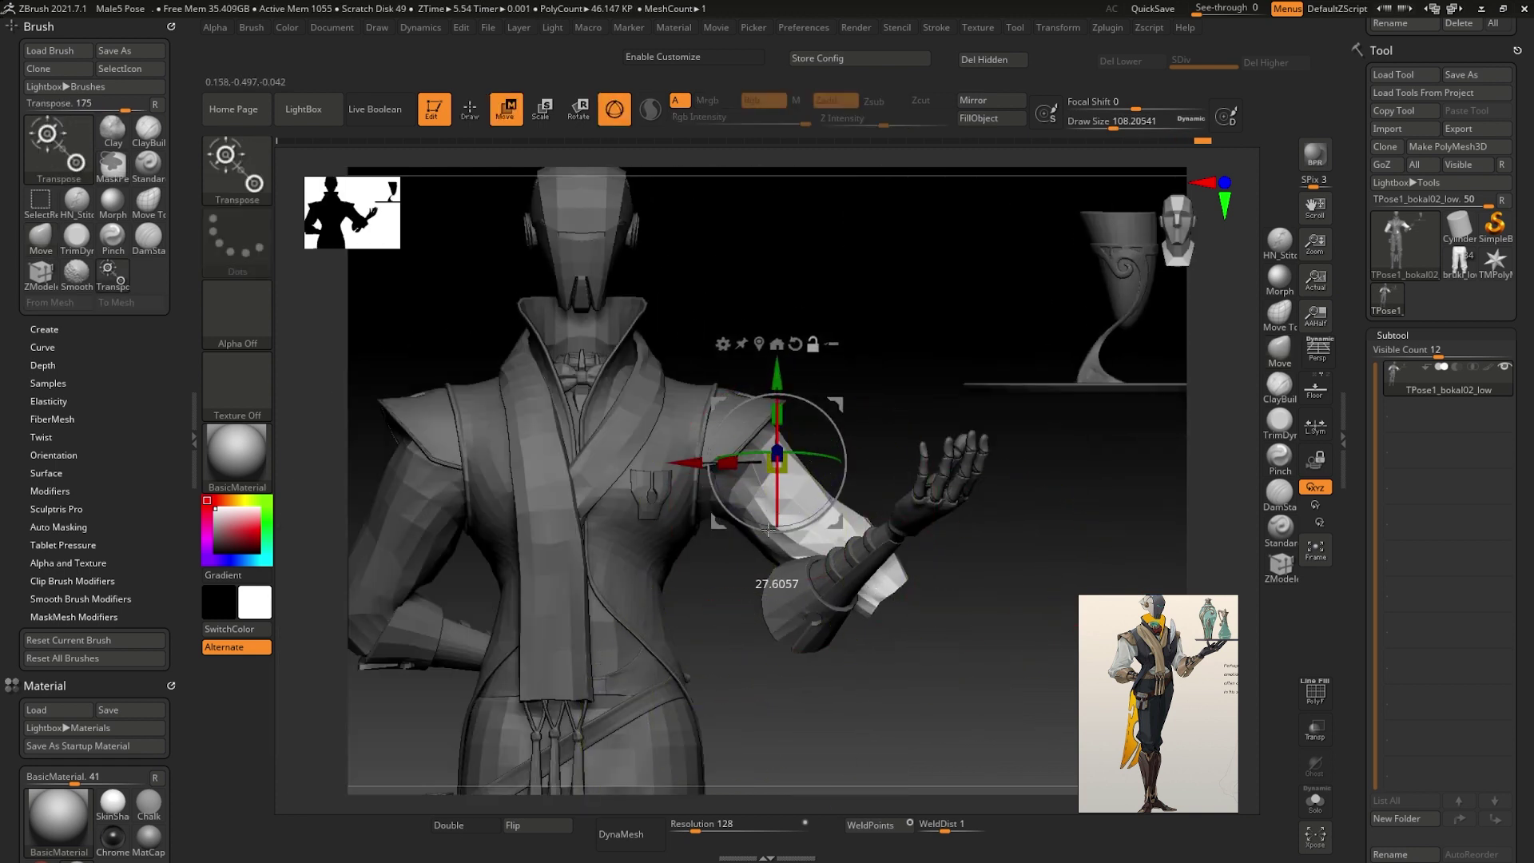
- From a side view, place the Transpose gizmo at the shoulder to rotate the upper arm
mouse_move(838, 424)
left_mouse_down()
mouse_move(839, 471)
mouse_move(913, 448)
mouse_move(719, 448)
mouse_move(673, 564)
mouse_move(599, 582)
mouse_move(787, 548)
mouse_move(1032, 345)
left_mouse_up()
key("q")
key("space")
left_click(1031, 344, "ctrl")
key("w")
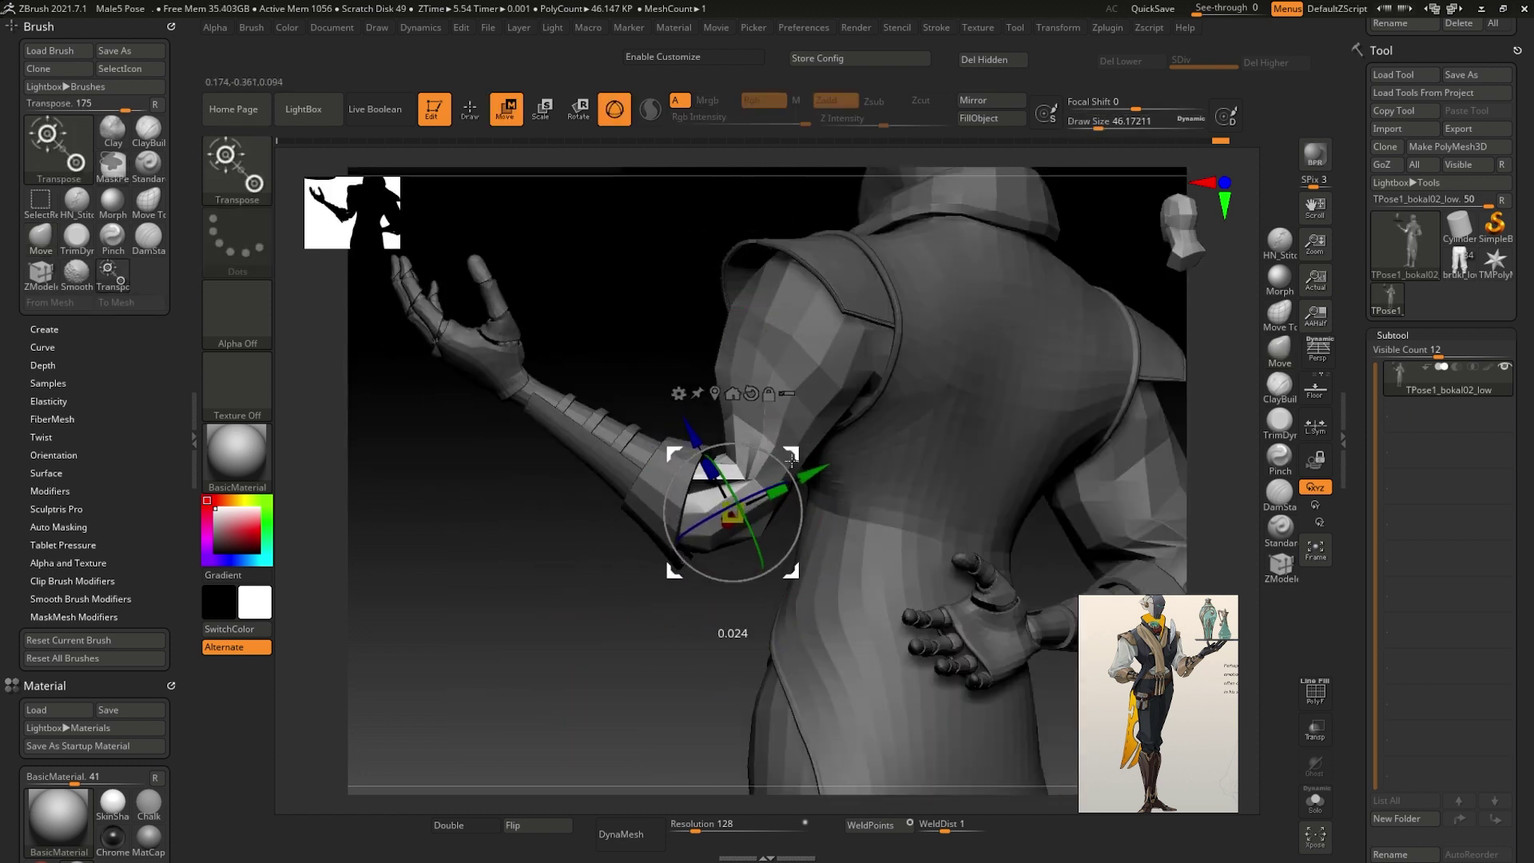
key("q")
- Zoom in on the raised hand and lasso-mask around the elbow and forearm
mouse_move(799, 791)
left_mouse_down()
mouse_move(719, 496)
mouse_move(744, 636)
mouse_move(799, 479)
left_mouse_up()
left_click(799, 473, "ctrl+shift")
left_click(883, 637, "ctrl+shift")
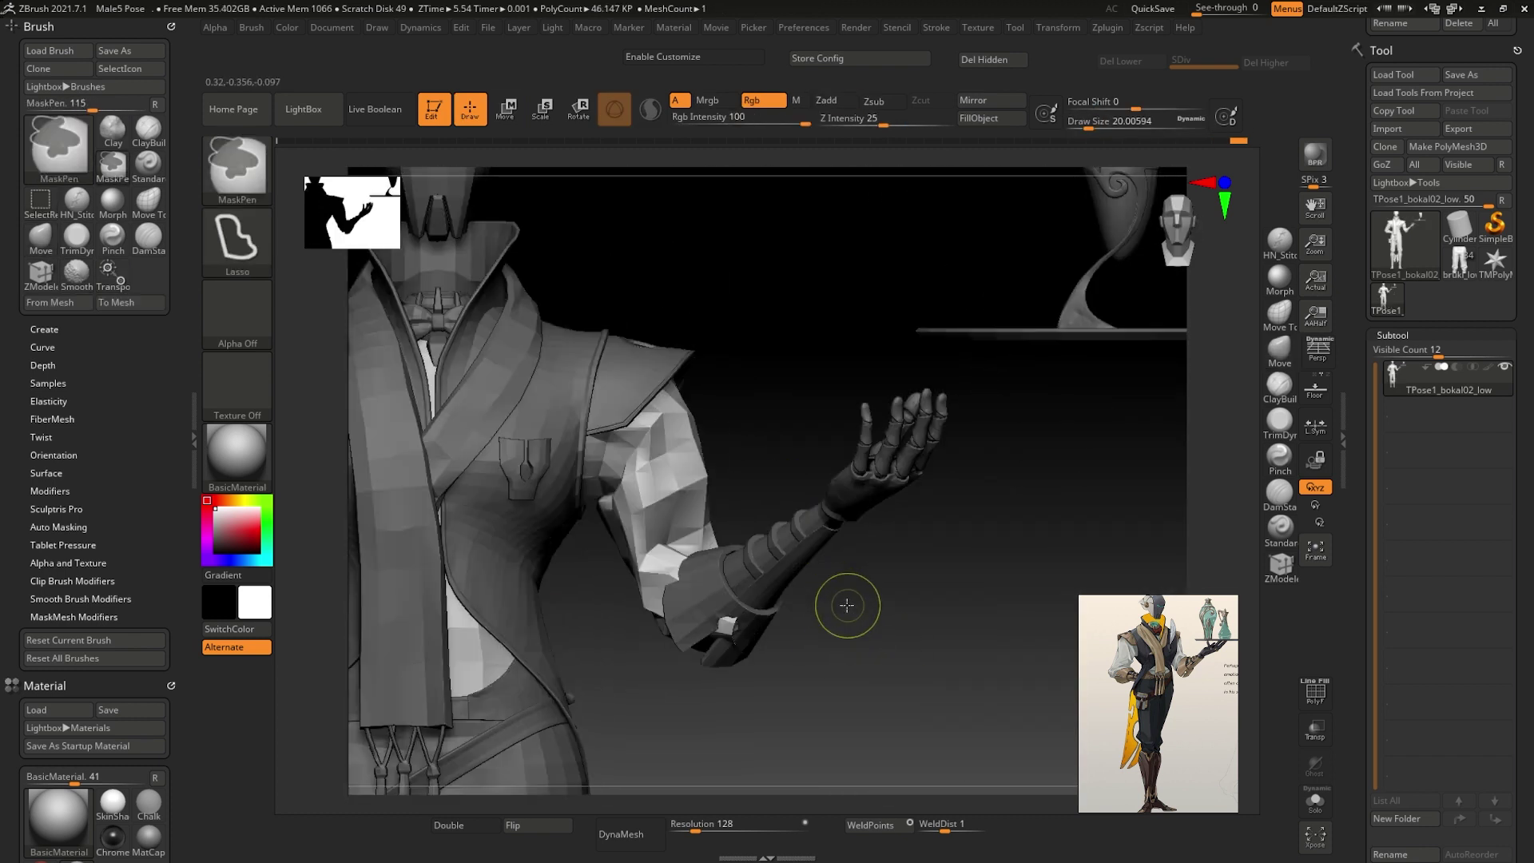
left_click_drag(847, 605, 605, 518)
left_click_drag(687, 658, 685, 652)
- Show PolyFrame polygroups and orbit to inspect the elbow and raised hand
key("shift+f")
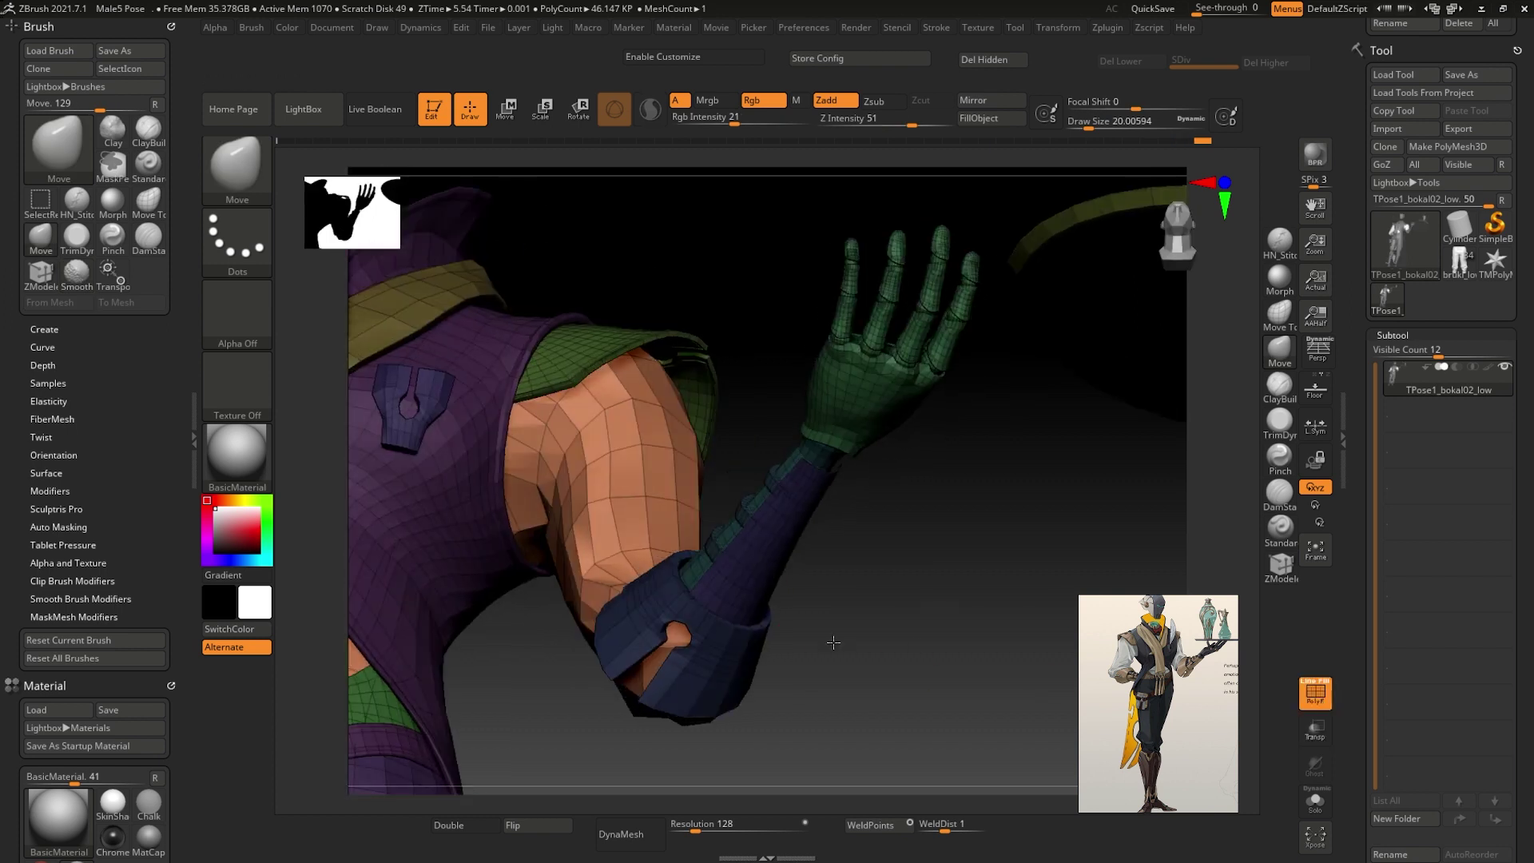
left_click_drag(735, 602, 543, 568)
mouse_move(577, 514)
left_mouse_down()
mouse_move(930, 547)
mouse_move(754, 352)
mouse_move(689, 357)
mouse_move(705, 326)
left_mouse_up()
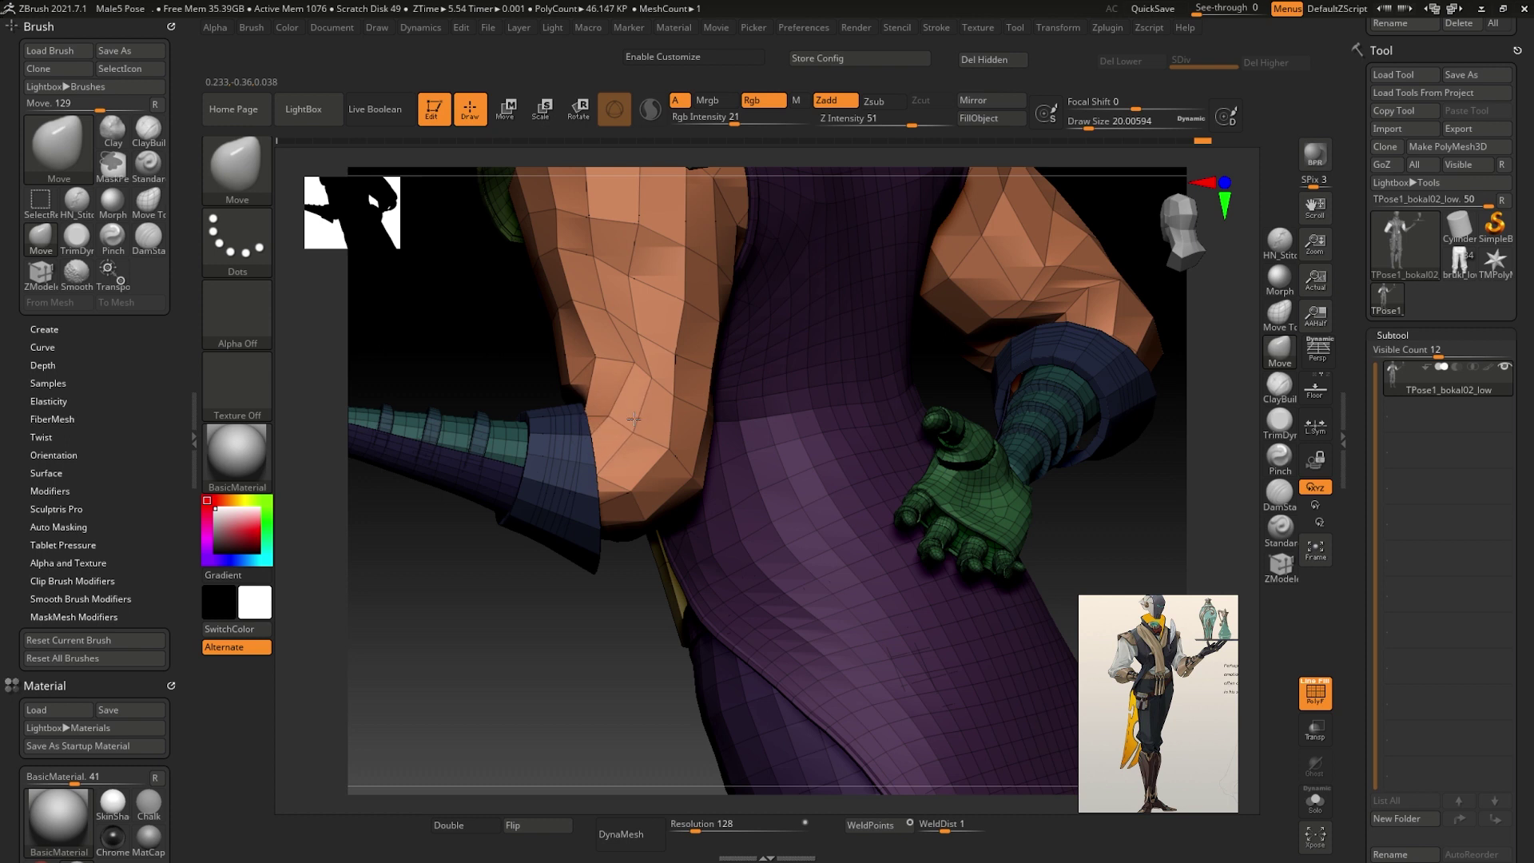
left_click_drag(633, 418, 655, 381)
mouse_move(646, 276)
left_mouse_down()
mouse_move(586, 441)
mouse_move(839, 403)
left_mouse_up()
- Check the quick brush settings while orbiting, ending zoomed in on the torso
key("space")
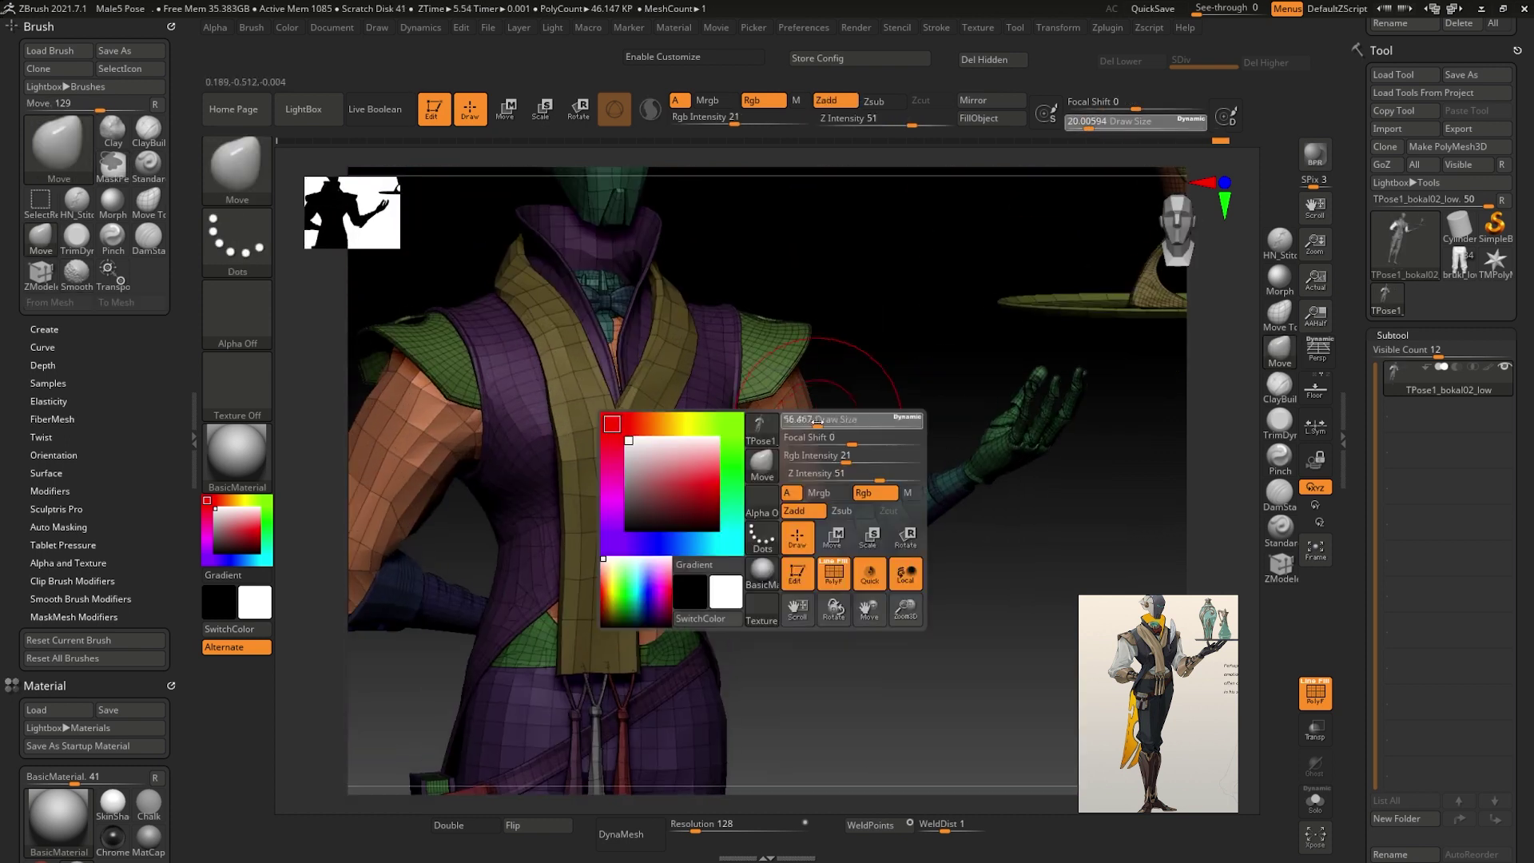
right_click_drag(775, 388, 716, 471)
mouse_move(800, 380)
right_mouse_down()
mouse_move(787, 595)
mouse_move(788, 406)
mouse_move(747, 551)
mouse_move(756, 631)
right_mouse_up()
key("space")
key("space")
mouse_move(776, 501)
right_mouse_down("ctrl")
mouse_move(639, 586)
mouse_move(719, 551)
mouse_move(608, 586)
mouse_move(719, 571)
mouse_move(822, 497)
mouse_move(807, 415)
mouse_move(831, 328)
mouse_move(811, 376)
mouse_move(826, 612)
mouse_move(868, 557)
right_mouse_up("ctrl")
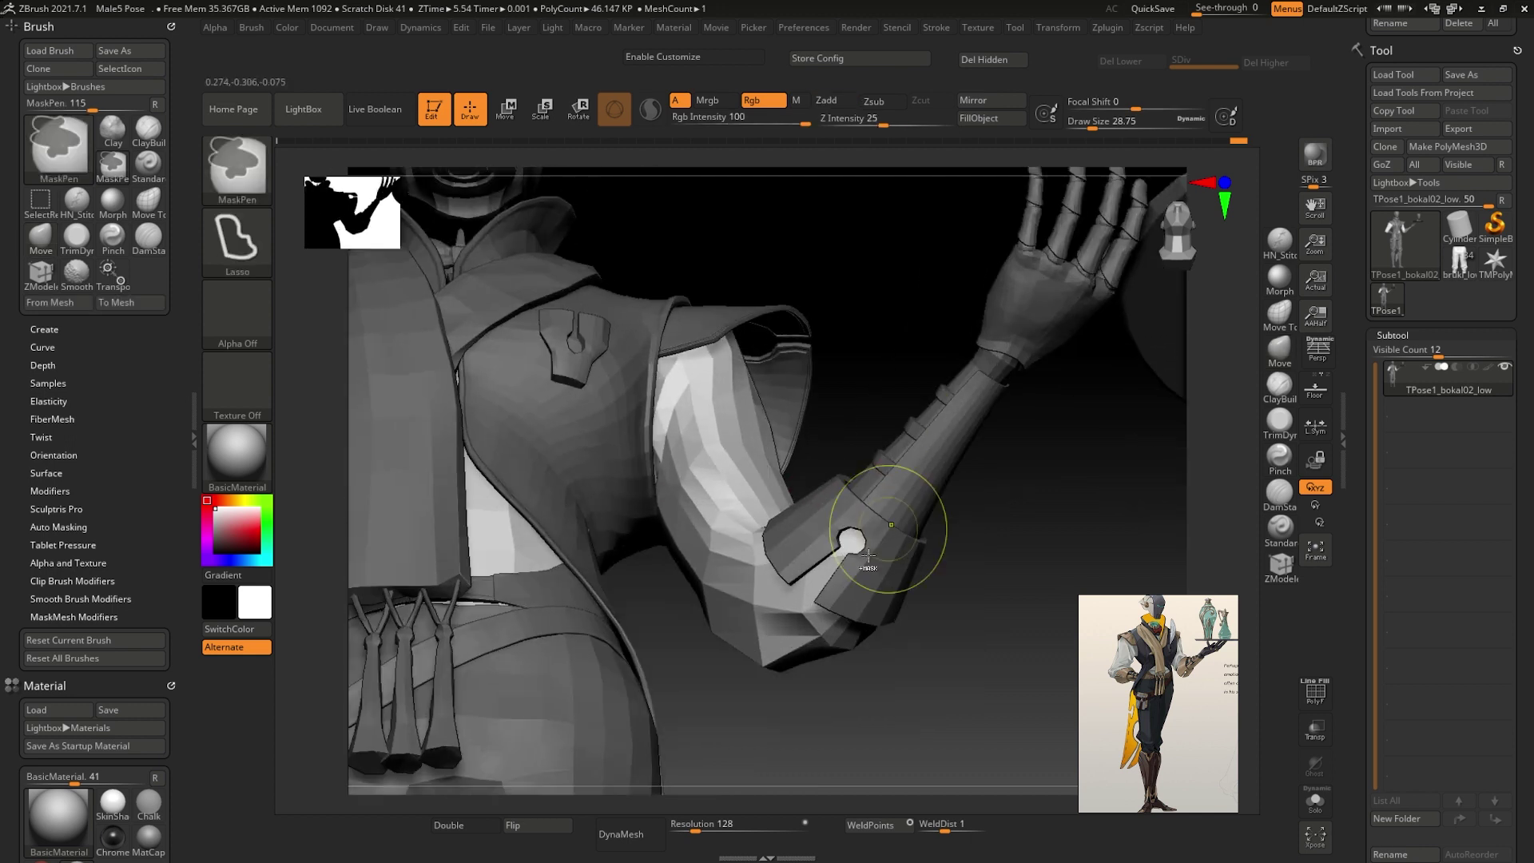
- Fit the character in view, zoom to the torso and raised arm, and enlarge the brush
key("f")
key("space")
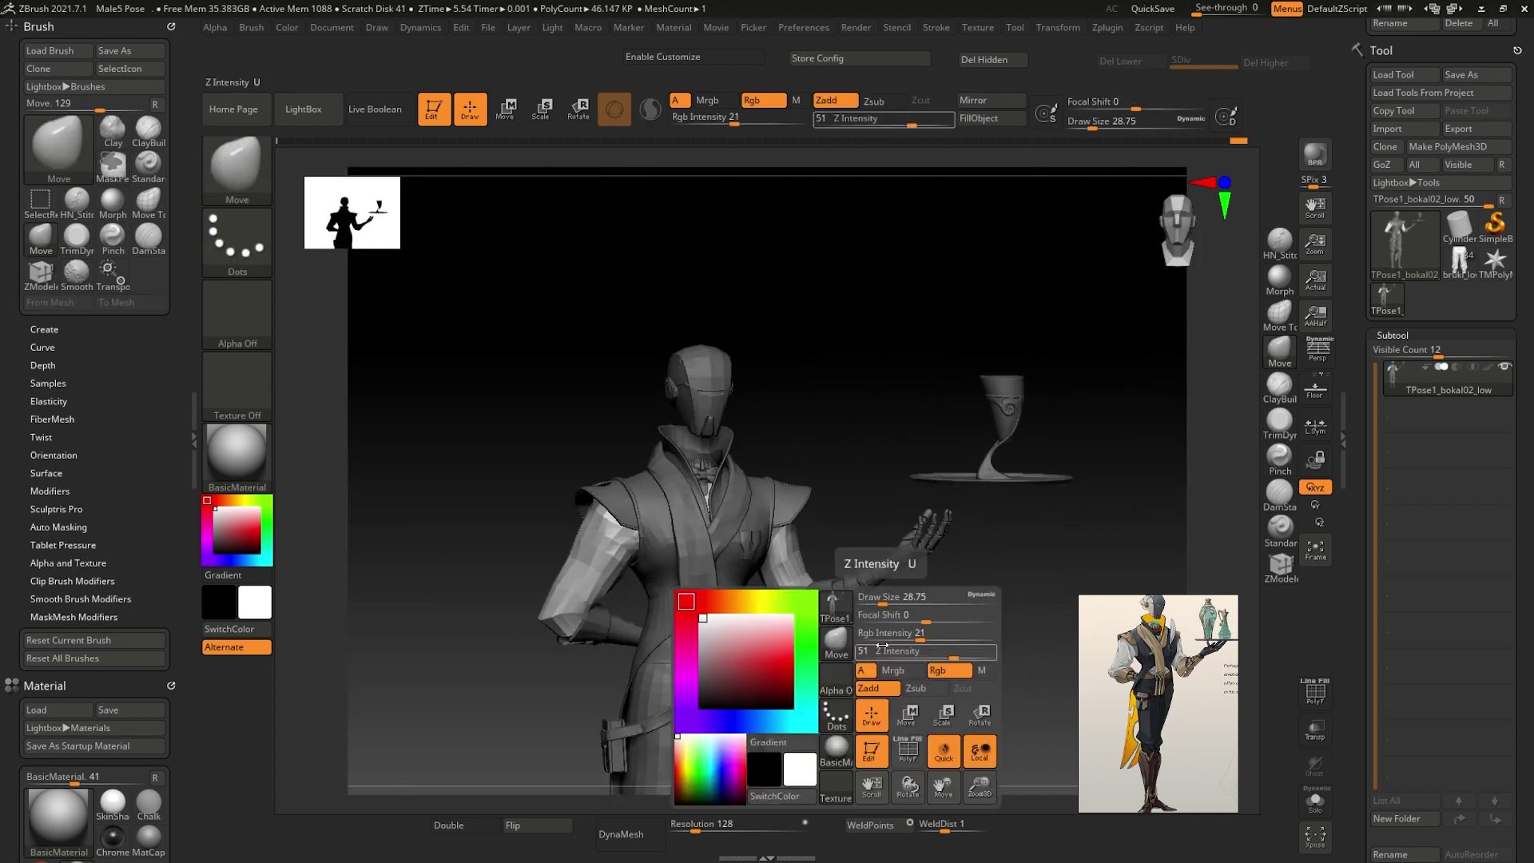
left_click(810, 595)
mouse_move(372, 554)
right_mouse_down()
mouse_move(826, 616)
mouse_move(837, 534)
mouse_move(958, 531)
mouse_move(886, 521)
mouse_move(924, 520)
right_mouse_up()
key("s")
- Solo the shirt part, restore the full character, and reselect the shirt near the arm
key("ctrl")
left_click(895, 448, "alt")
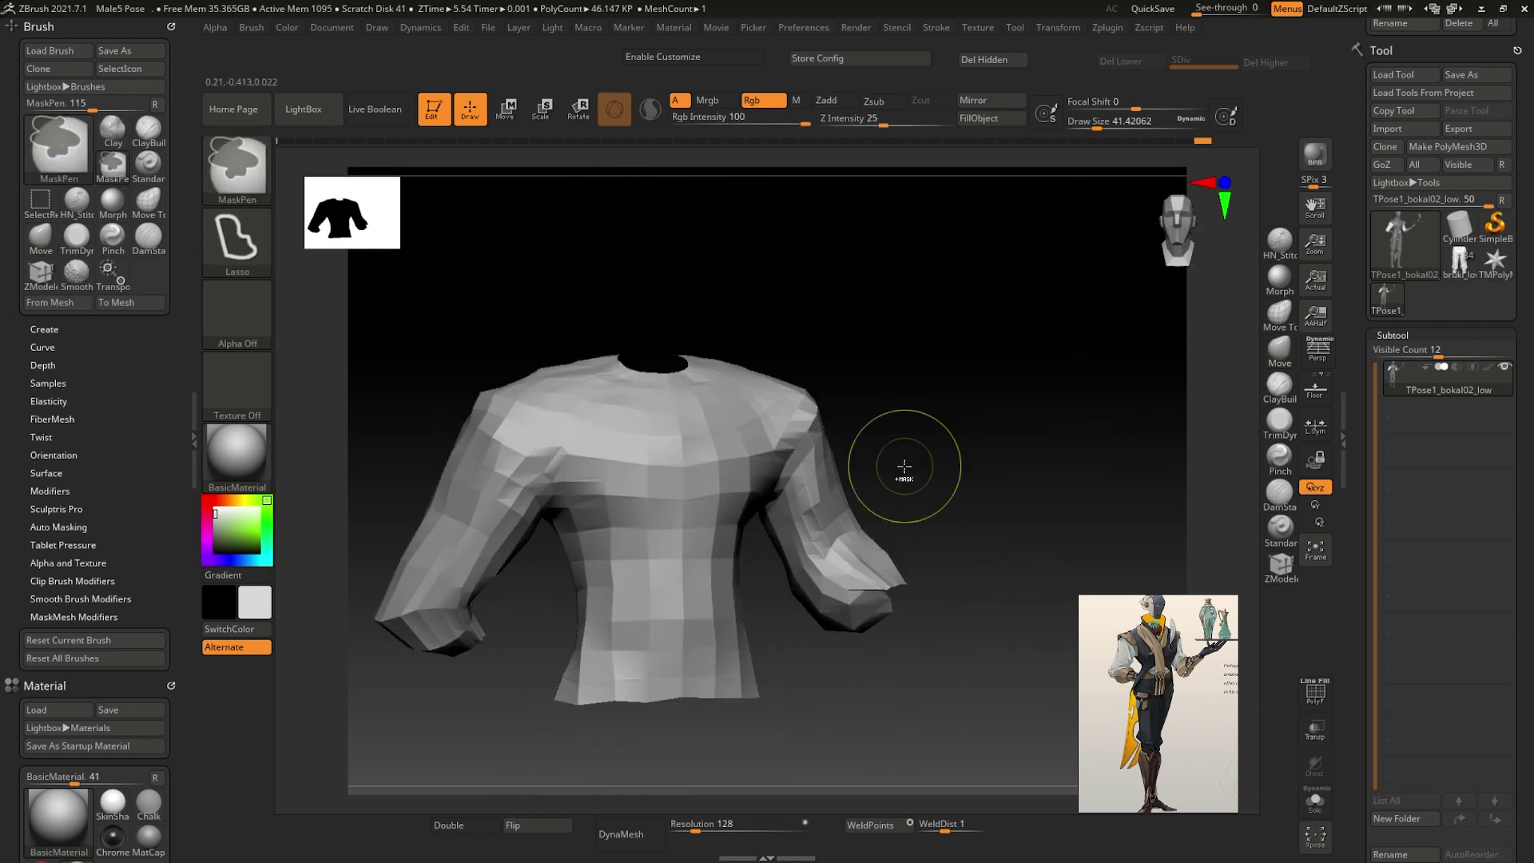
key("ctrl+shift+s")
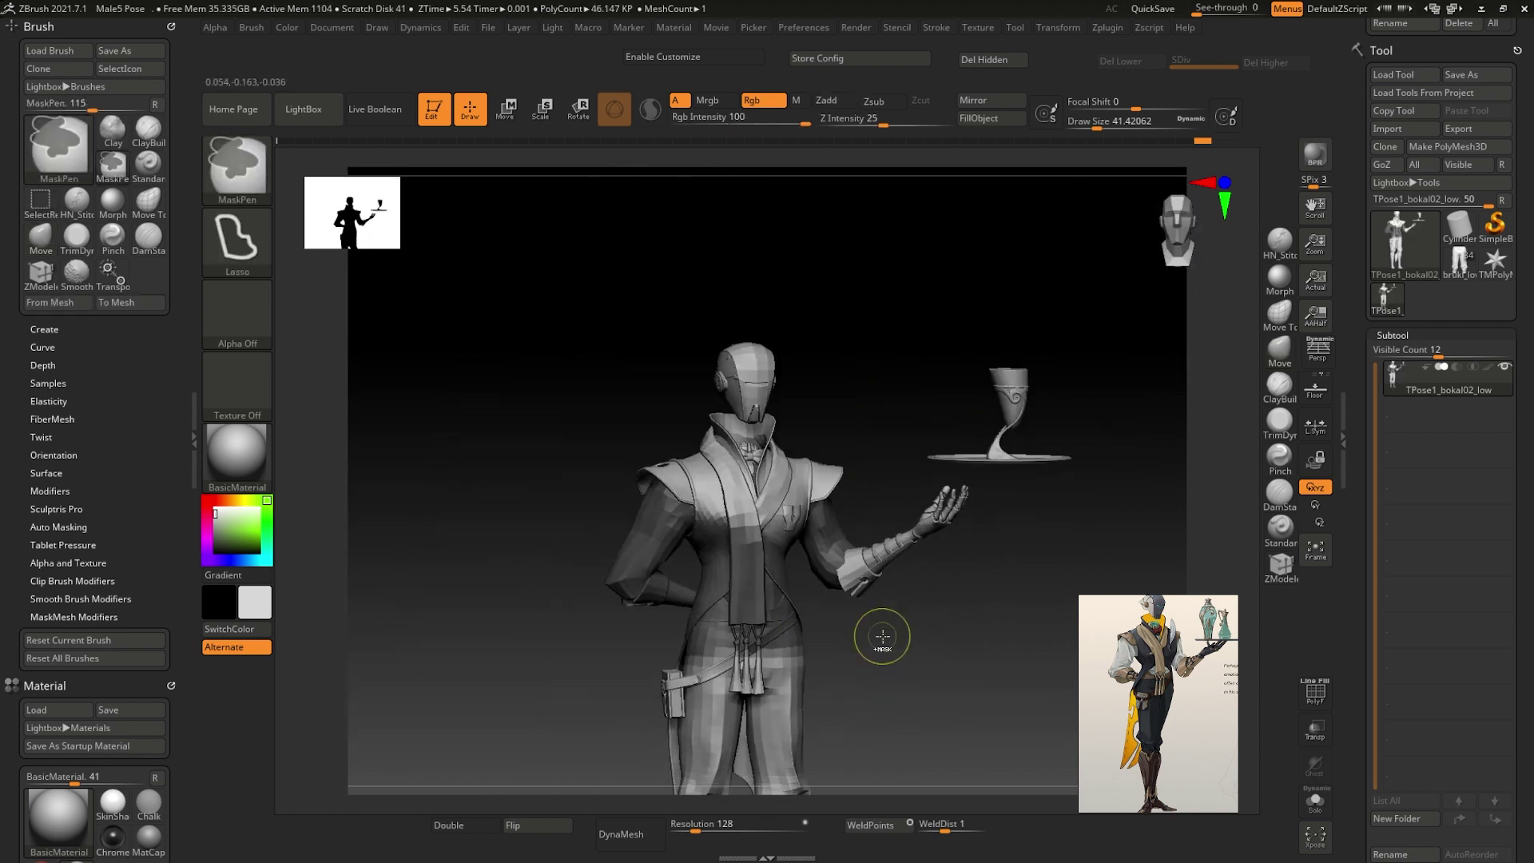
key("ctrl+shift+s")
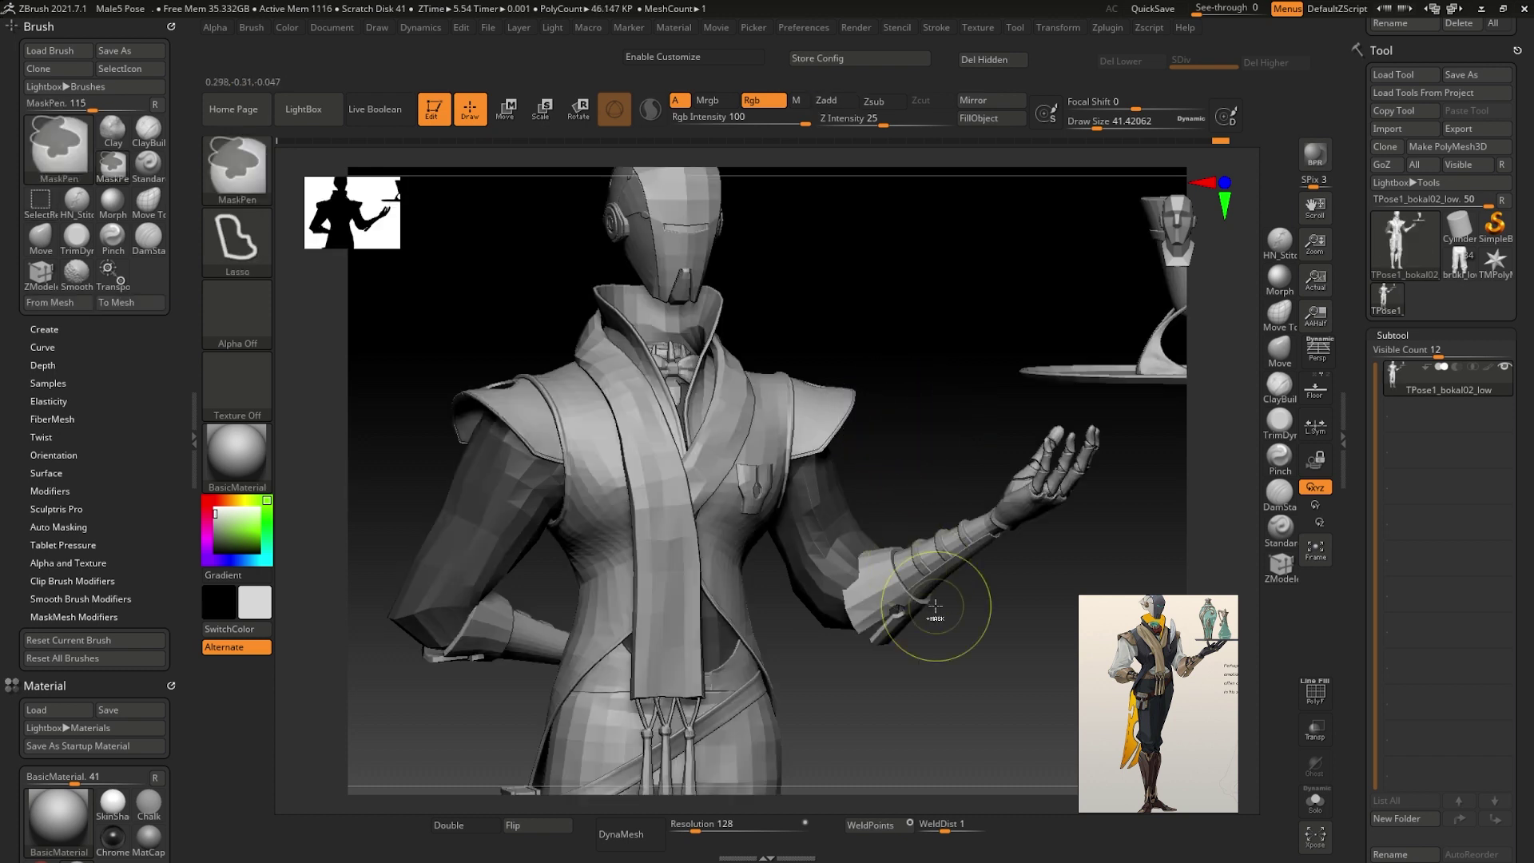
left_click_drag(822, 616, 874, 499)
left_click(814, 533, "alt")
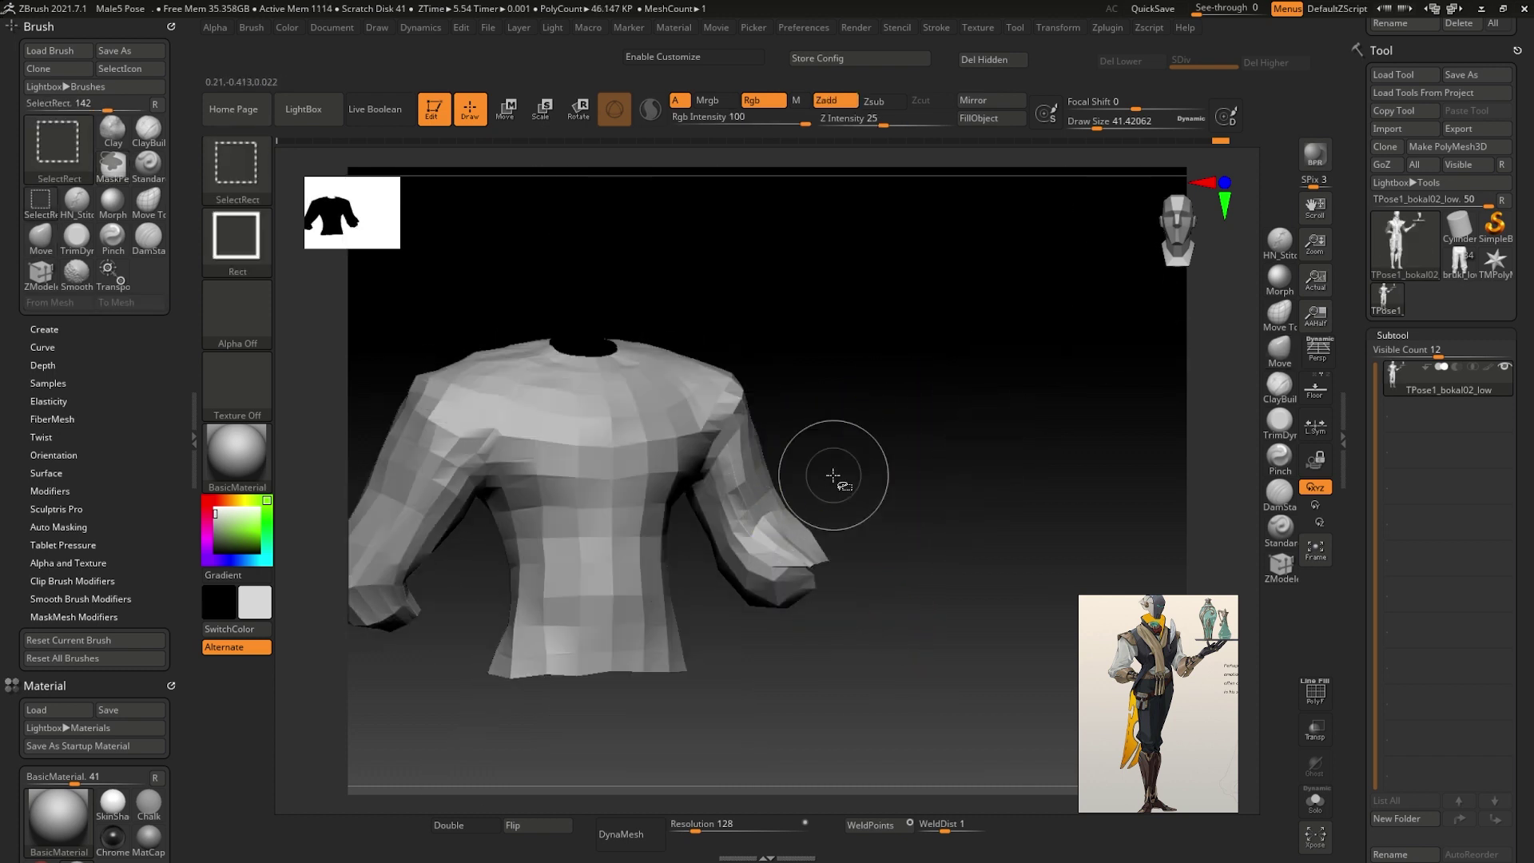
- Place the Transpose gizmo at the elbow to turn the forearm beneath the tray
key("ctrl+shift")
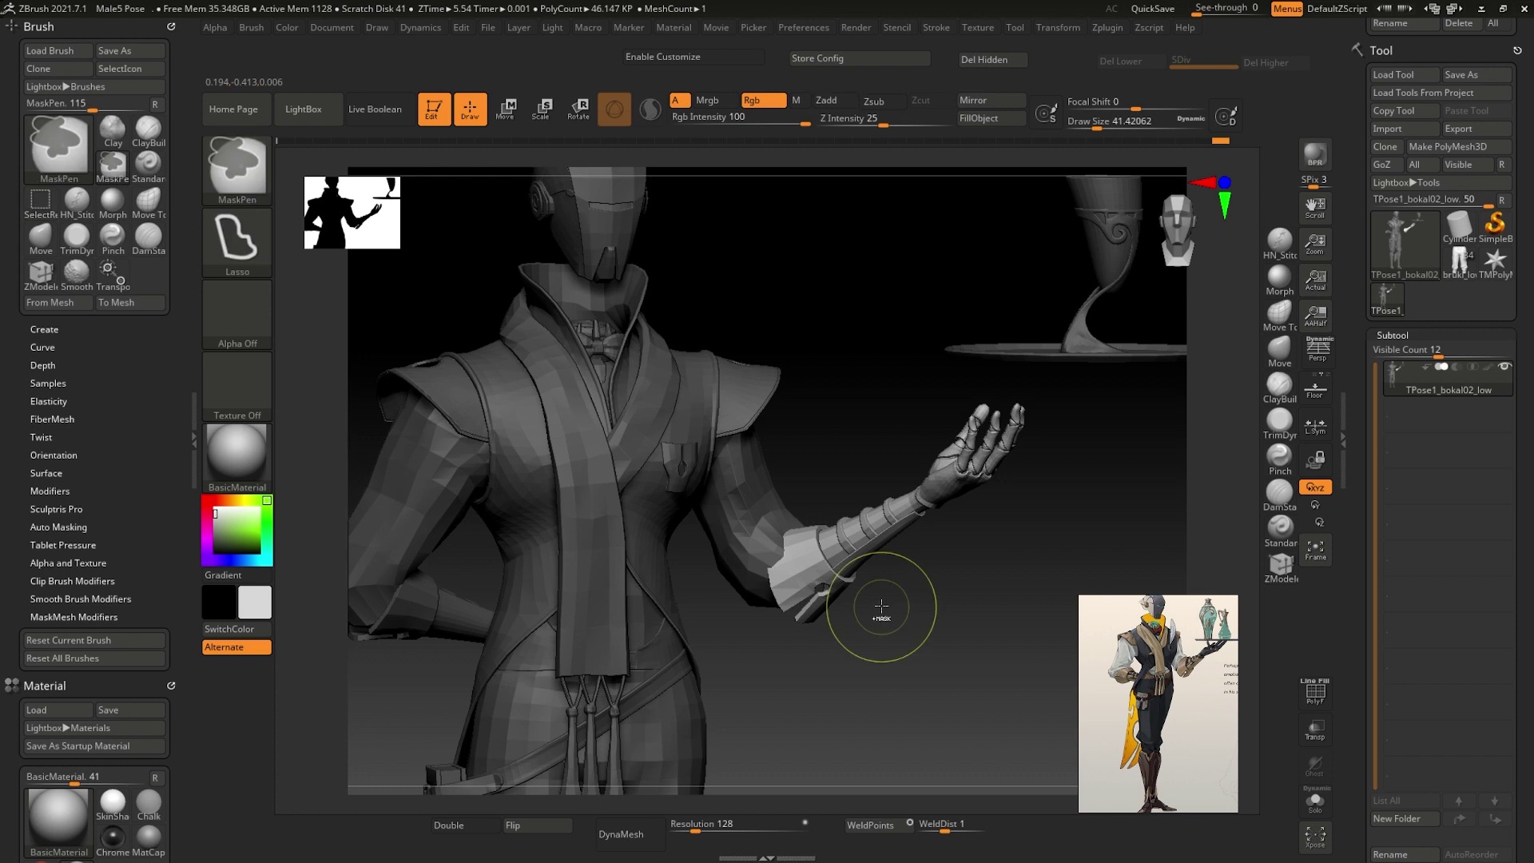
key("w")
left_click_drag(884, 610, 827, 514)
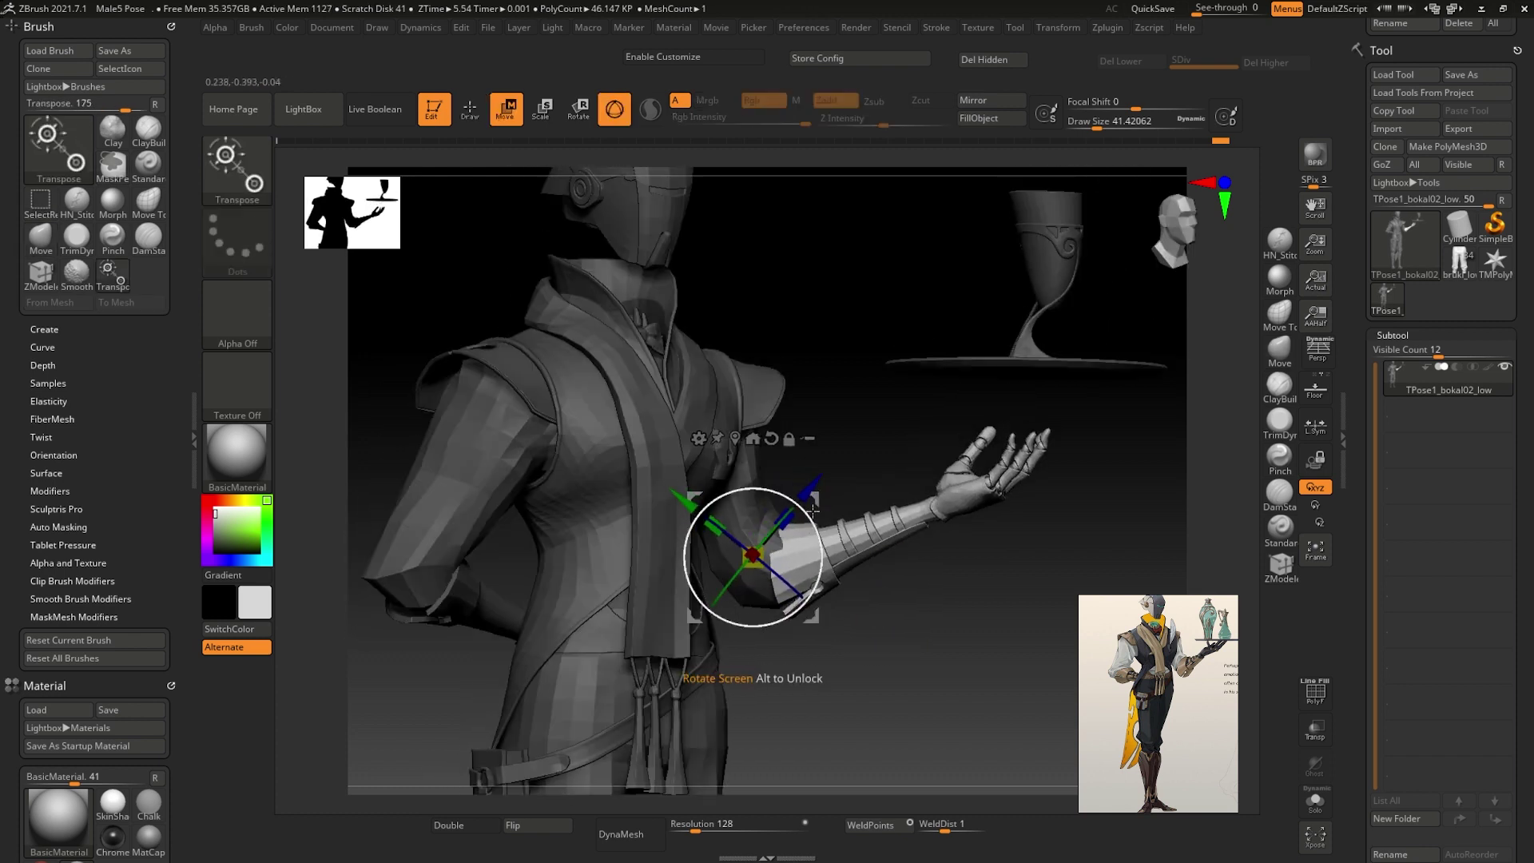
mouse_move(801, 543)
left_mouse_down()
mouse_move(883, 594)
mouse_move(797, 542)
left_mouse_up()
mouse_move(886, 587)
left_mouse_down()
mouse_move(842, 667)
mouse_move(892, 705)
mouse_move(900, 611)
mouse_move(996, 560)
mouse_move(947, 560)
mouse_move(939, 633)
mouse_move(850, 642)
mouse_move(791, 432)
mouse_move(808, 428)
left_mouse_up()
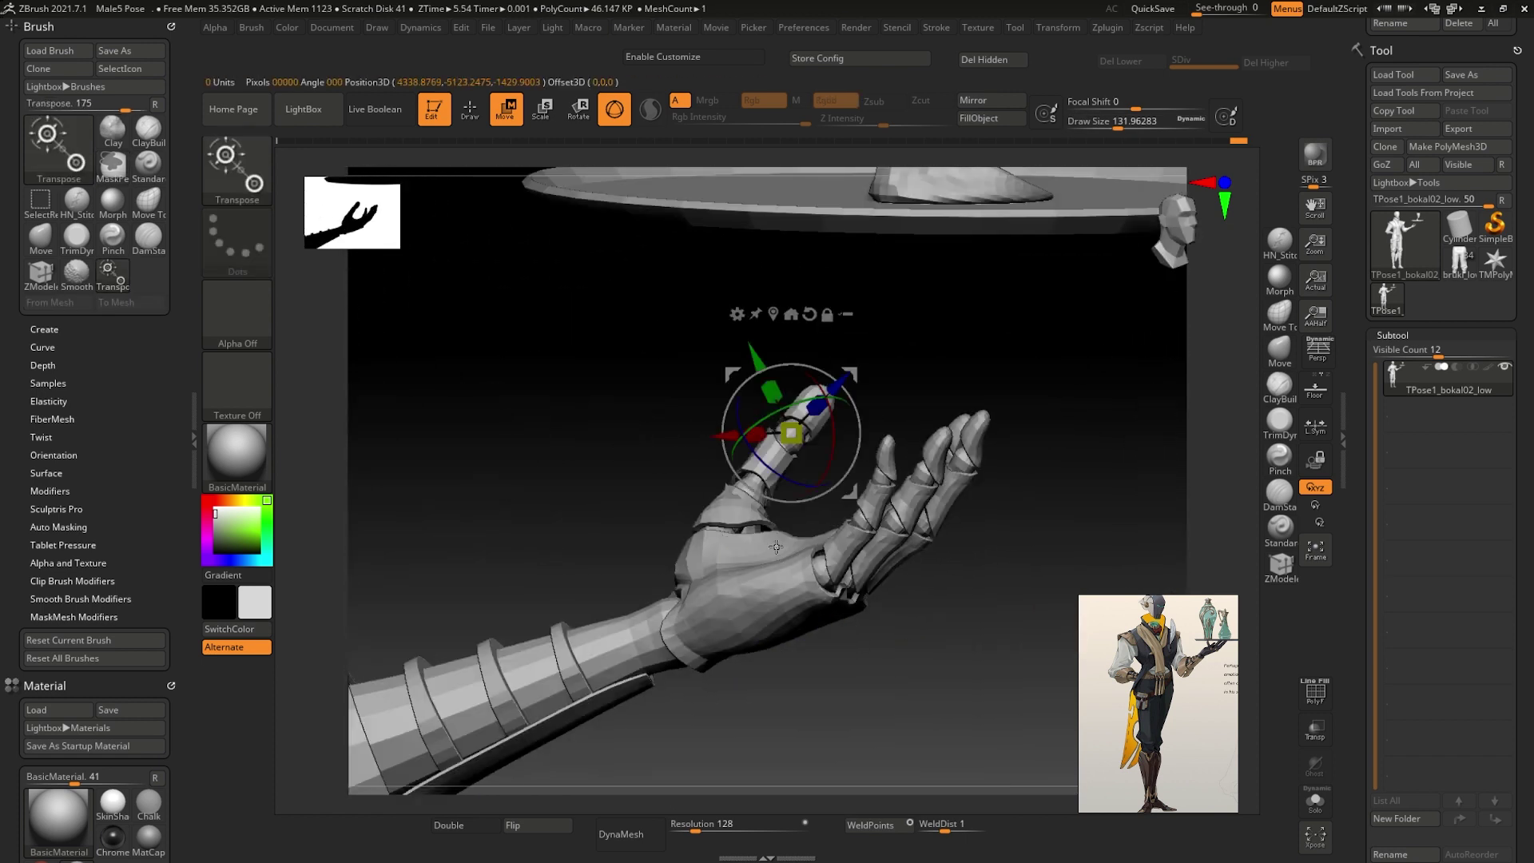
left_click(815, 462, "ctrl+shift")
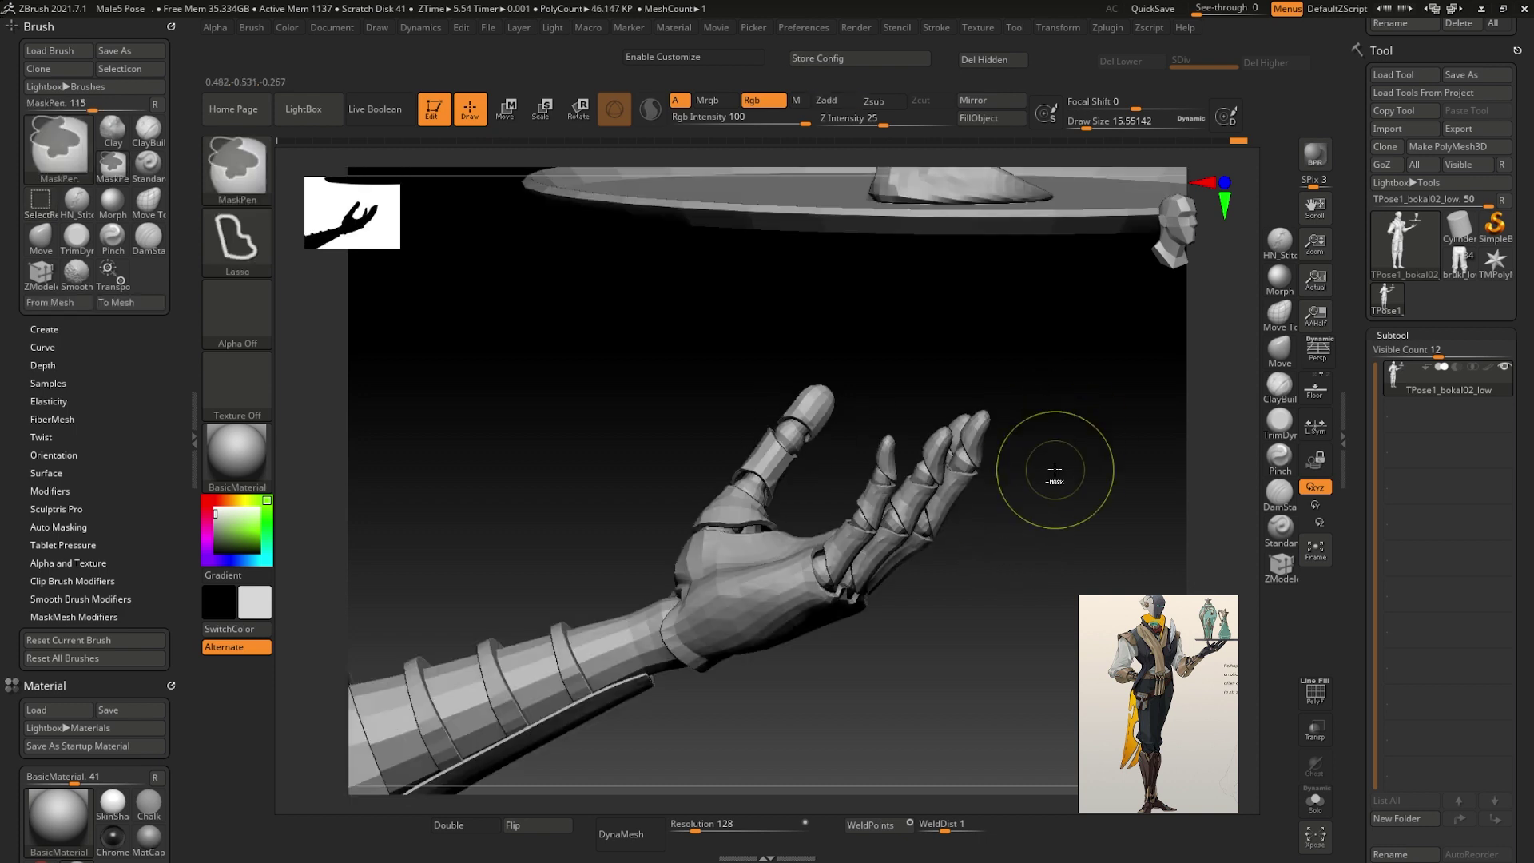
key("Right")
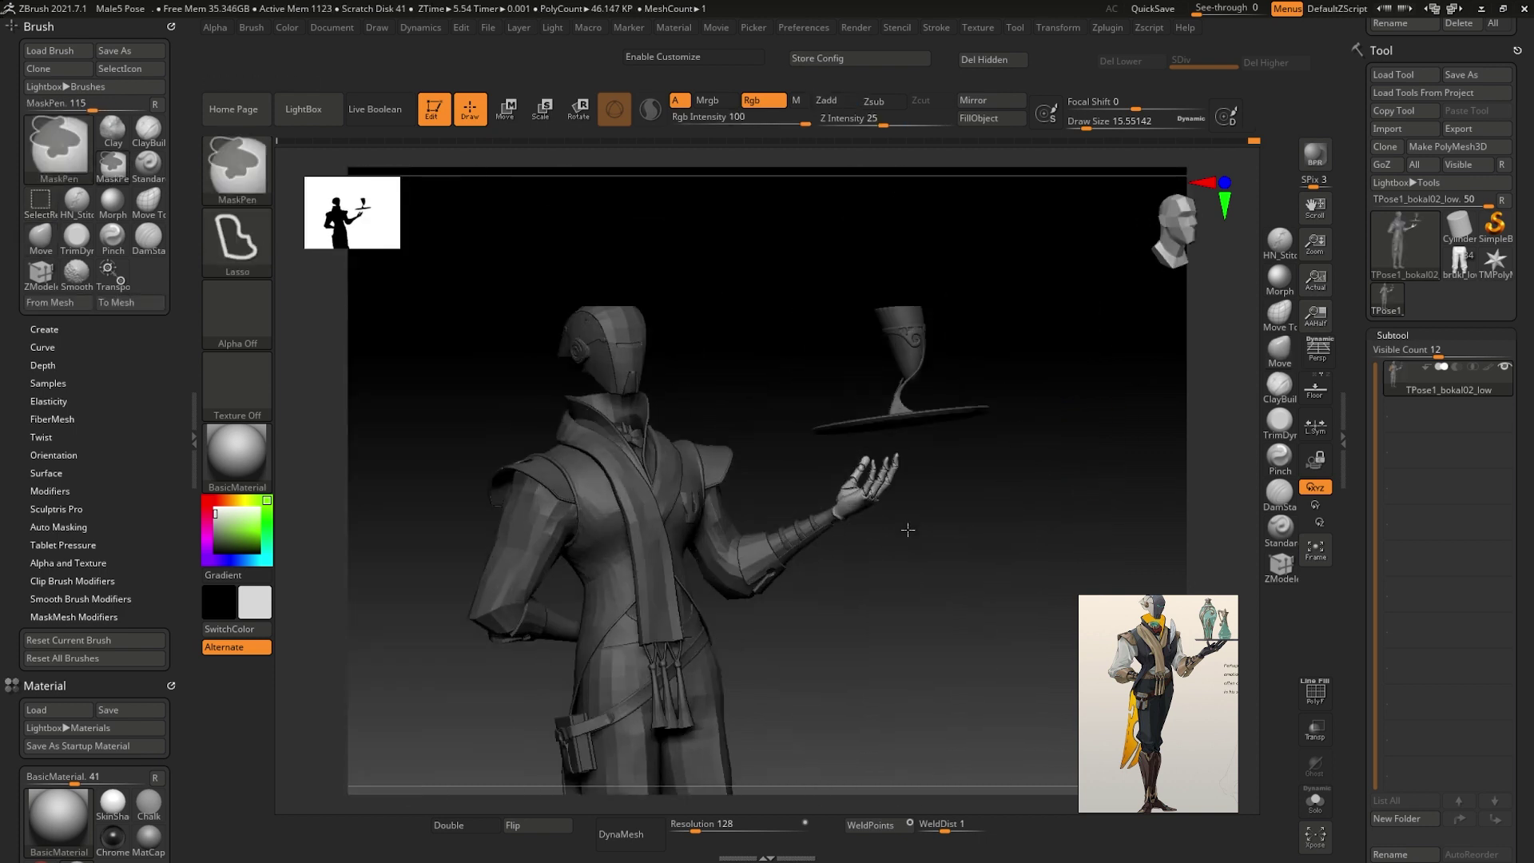
key("Left")
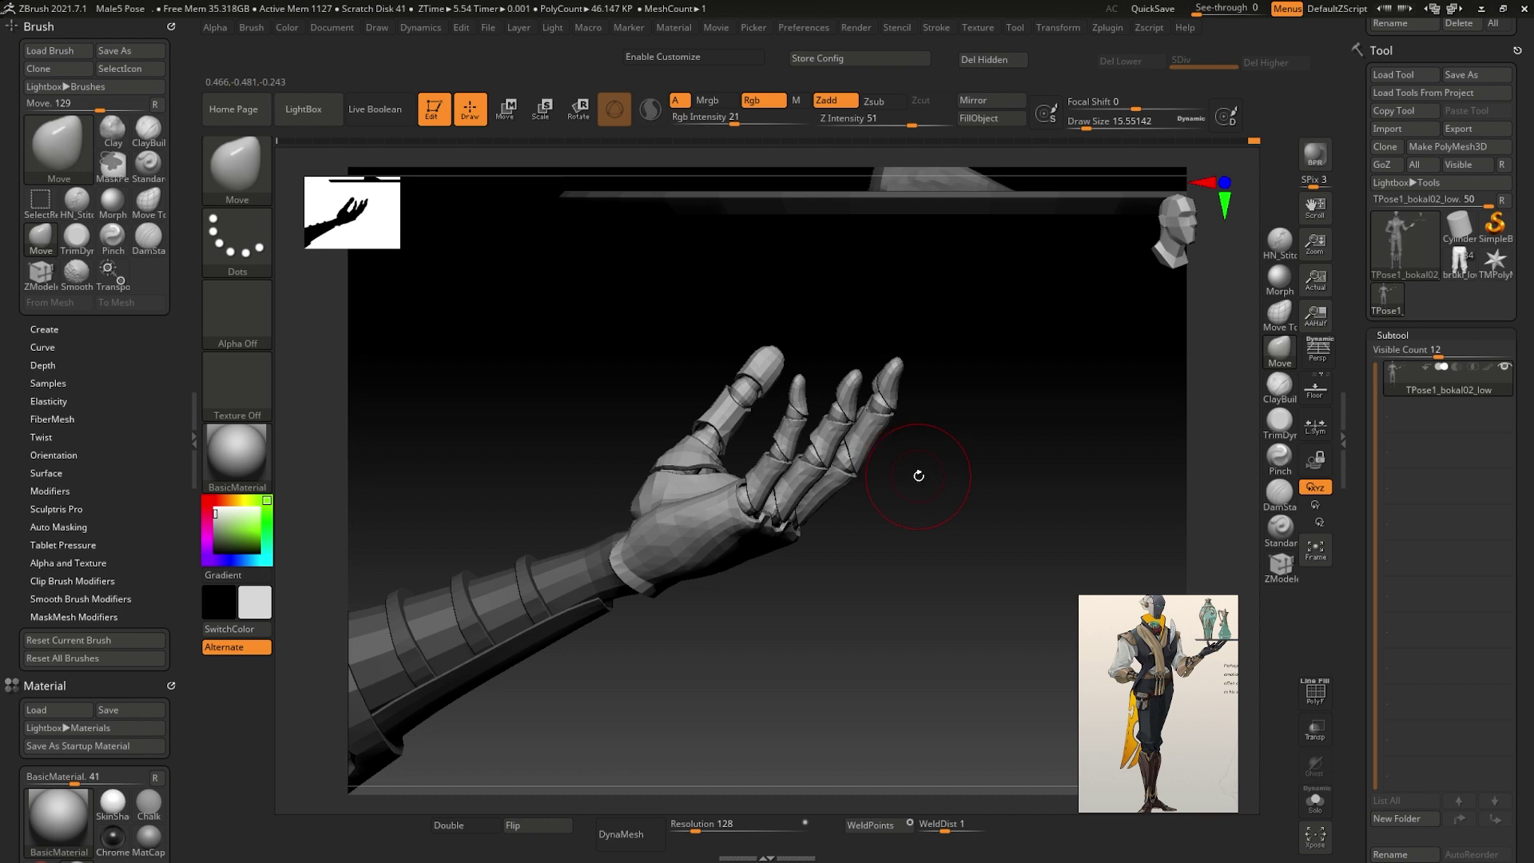
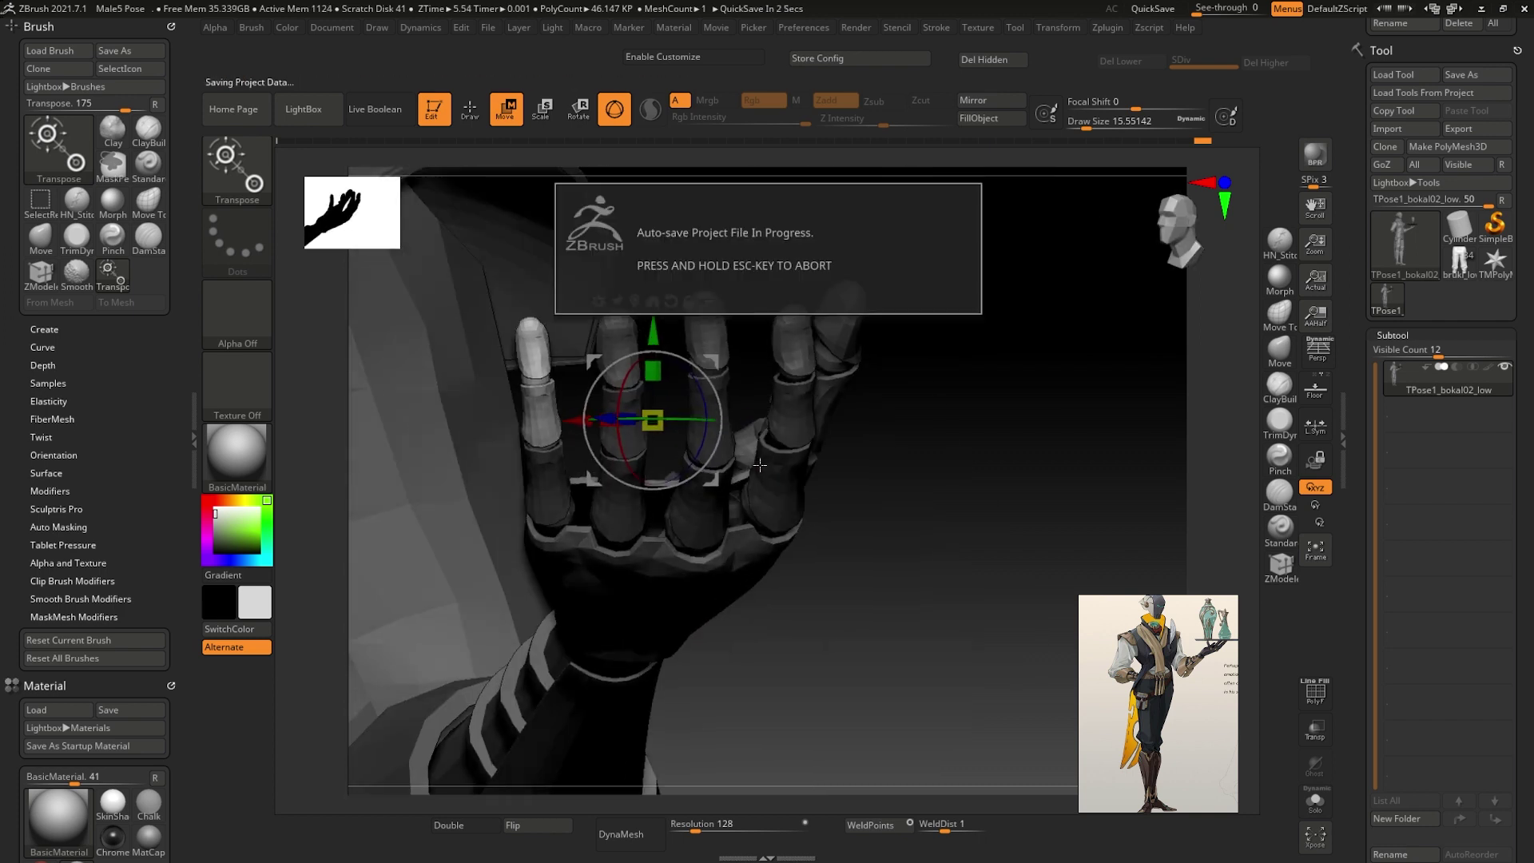
- Straighten the masked finger segments and check the hand from several angles
mouse_move(750, 486)
left_mouse_down()
mouse_move(587, 445)
mouse_move(583, 495)
mouse_move(612, 401)
mouse_move(770, 506)
mouse_move(733, 332)
left_mouse_up()
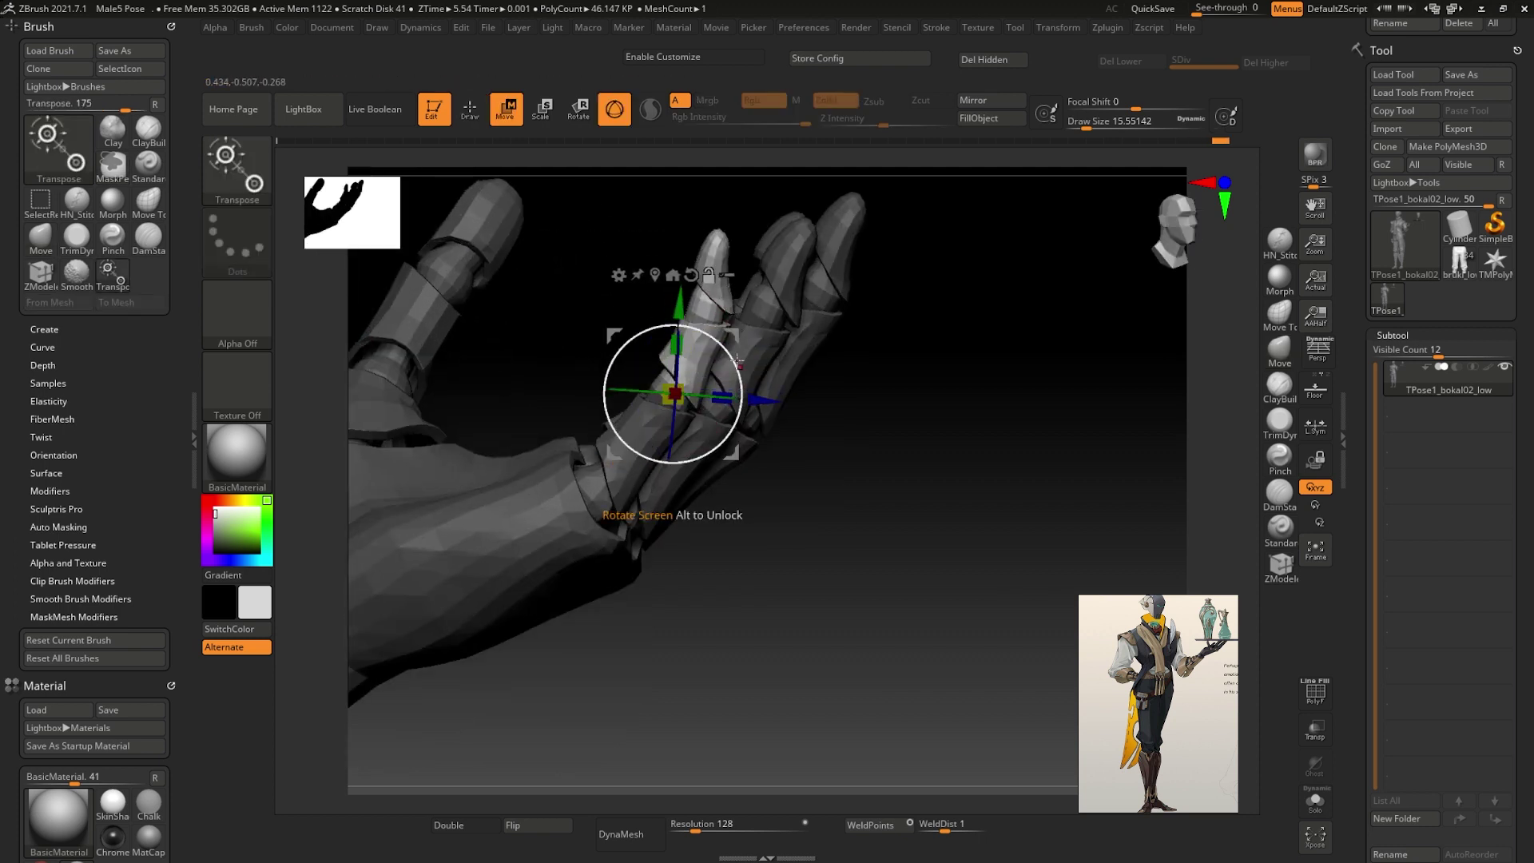
left_click_drag(747, 388, 739, 312)
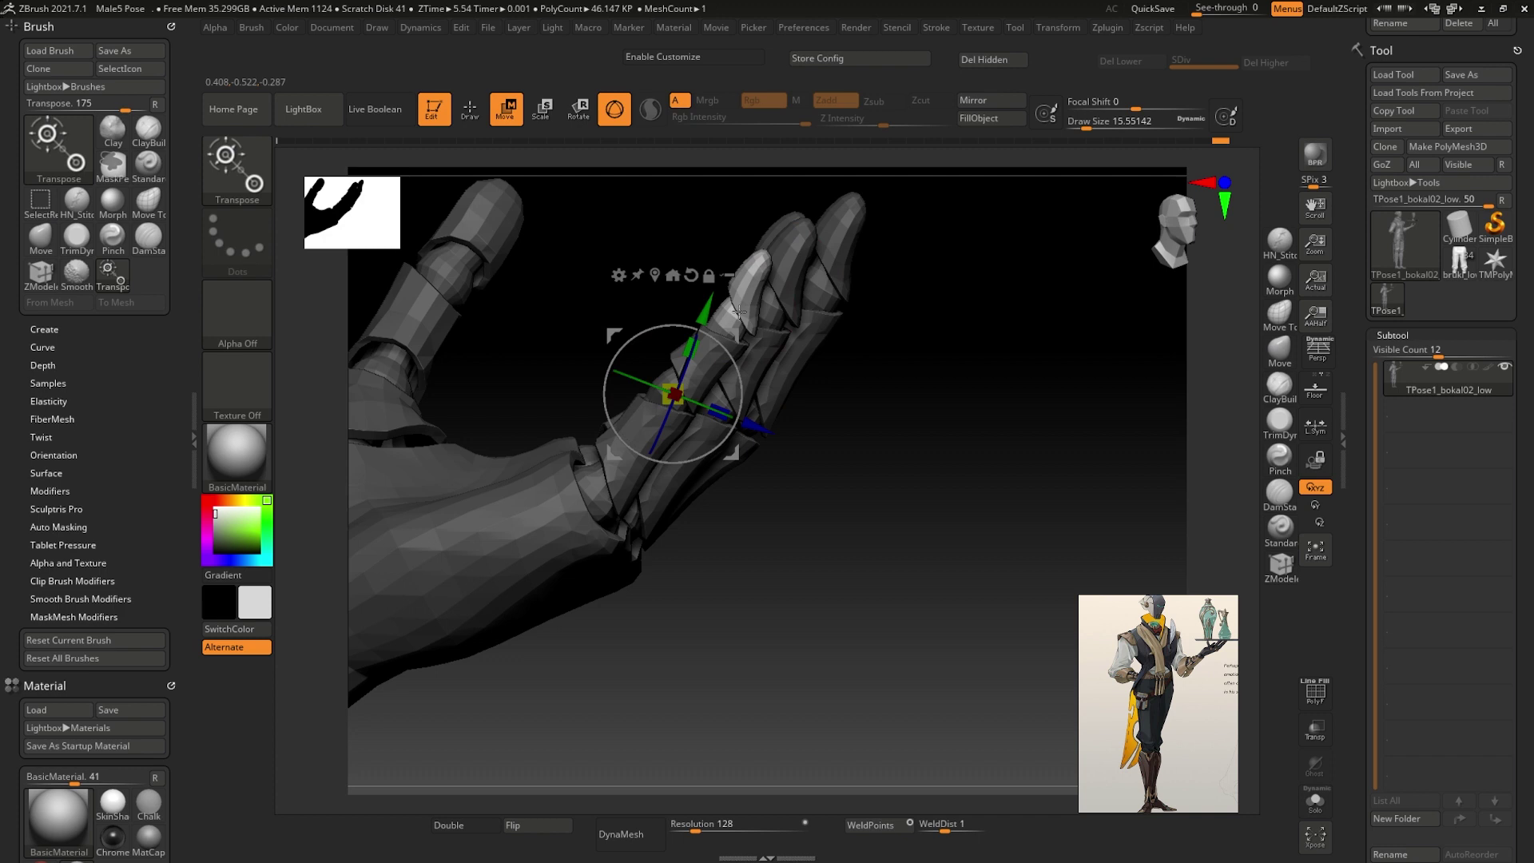
key("q")
mouse_move(942, 392)
left_mouse_down()
mouse_move(811, 387)
mouse_move(897, 380)
mouse_move(897, 397)
mouse_move(849, 380)
mouse_move(763, 475)
left_mouse_up()
left_click_drag(681, 382, 648, 498)
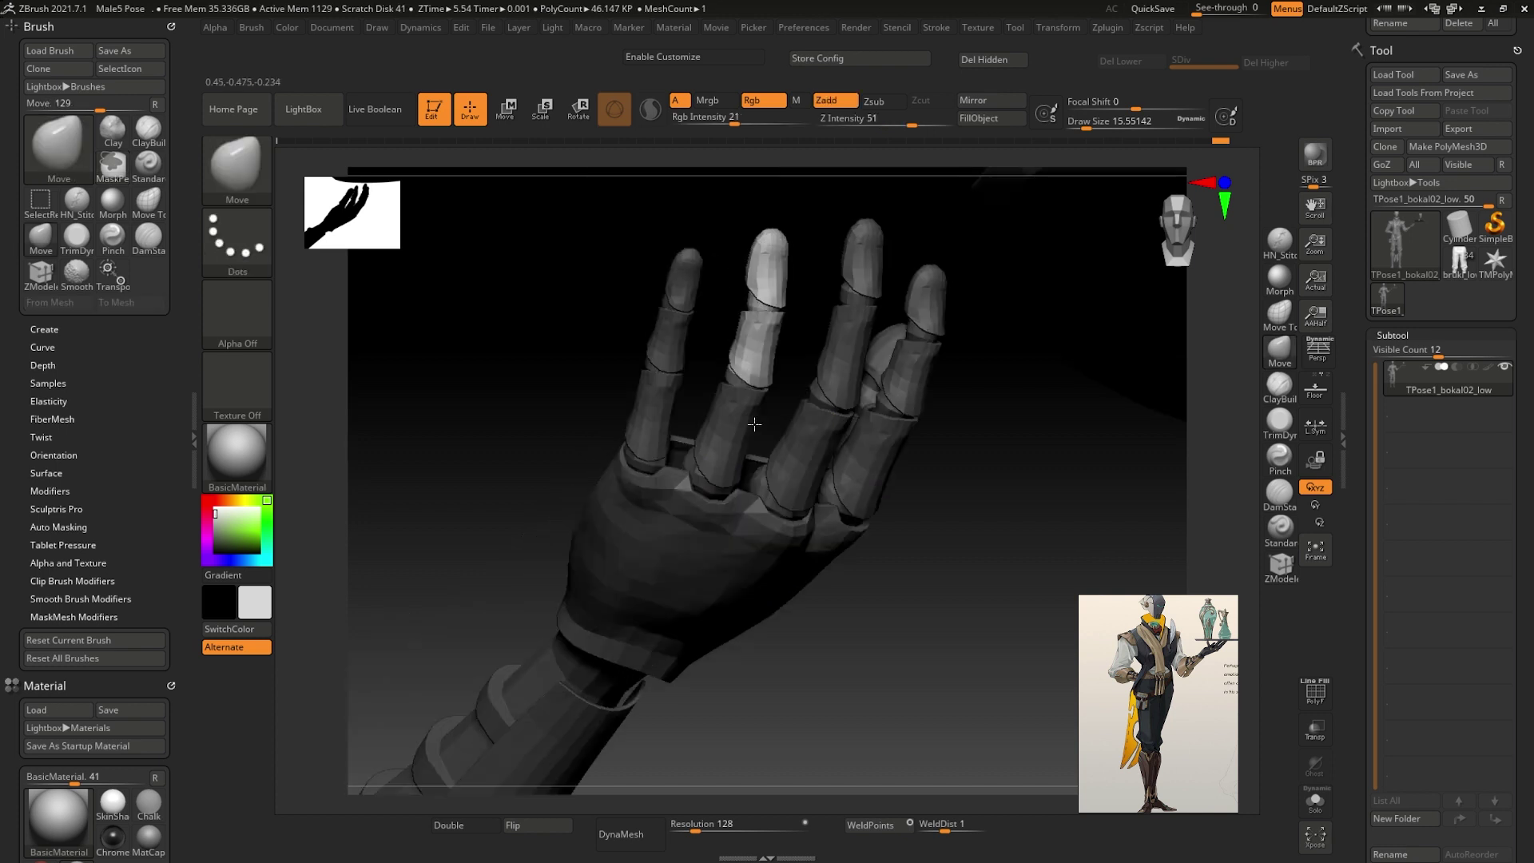
key("w")
mouse_move(770, 348)
left_mouse_down()
mouse_move(839, 397)
mouse_move(825, 301)
mouse_move(790, 383)
left_mouse_up()
key("q")
- Rotate the masked finger about 11 and then 15 degrees, nudging it into place
key("w")
mouse_move(879, 359)
left_mouse_down()
mouse_move(897, 314)
mouse_move(985, 404)
mouse_move(668, 404)
mouse_move(739, 417)
mouse_move(873, 502)
left_mouse_up()
key("q")
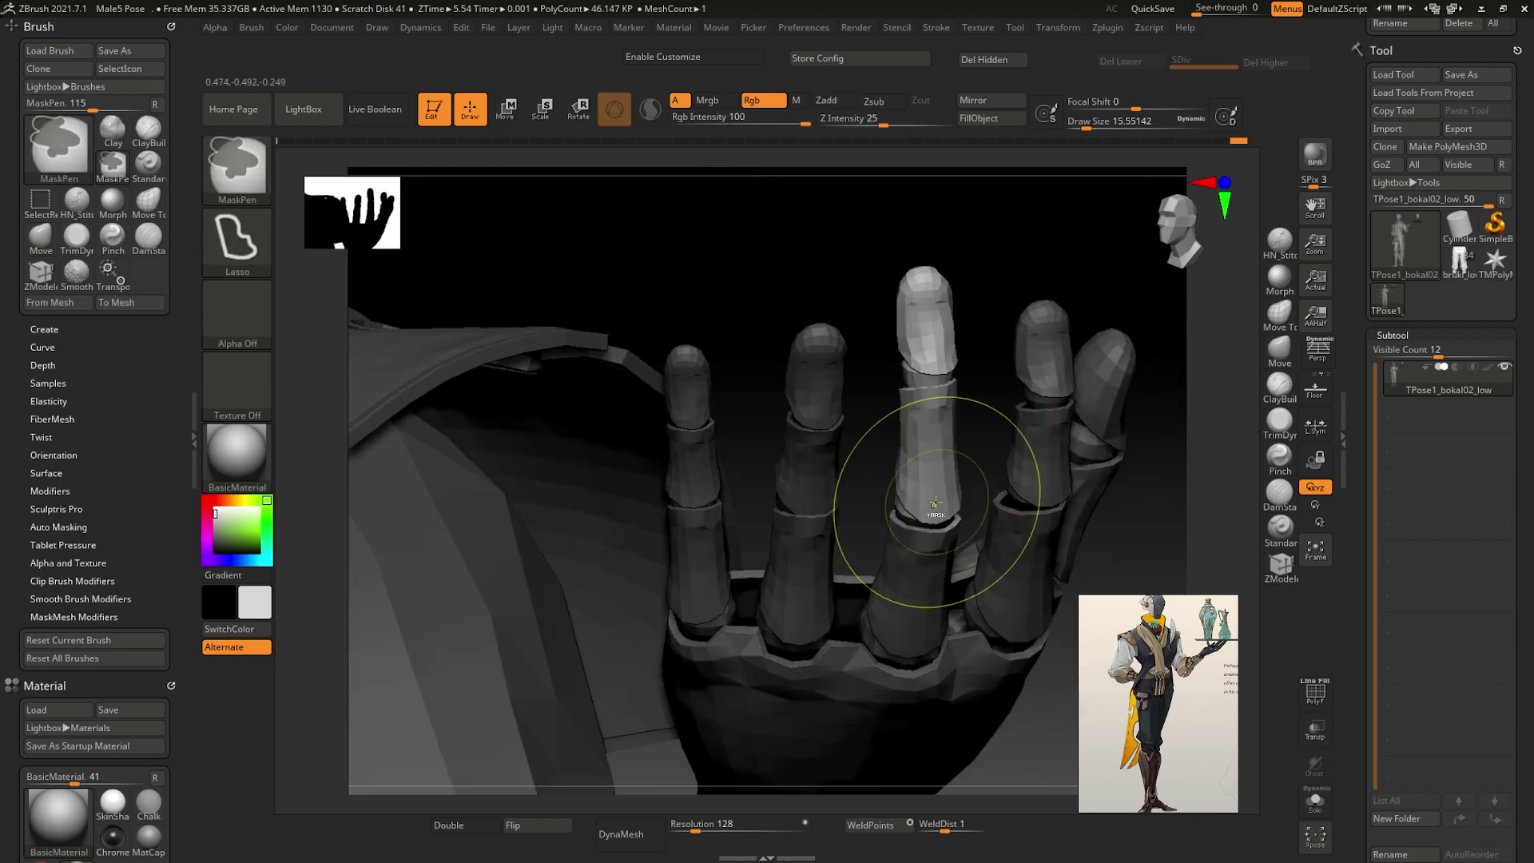
key("w")
left_click_drag(1038, 239, 943, 511)
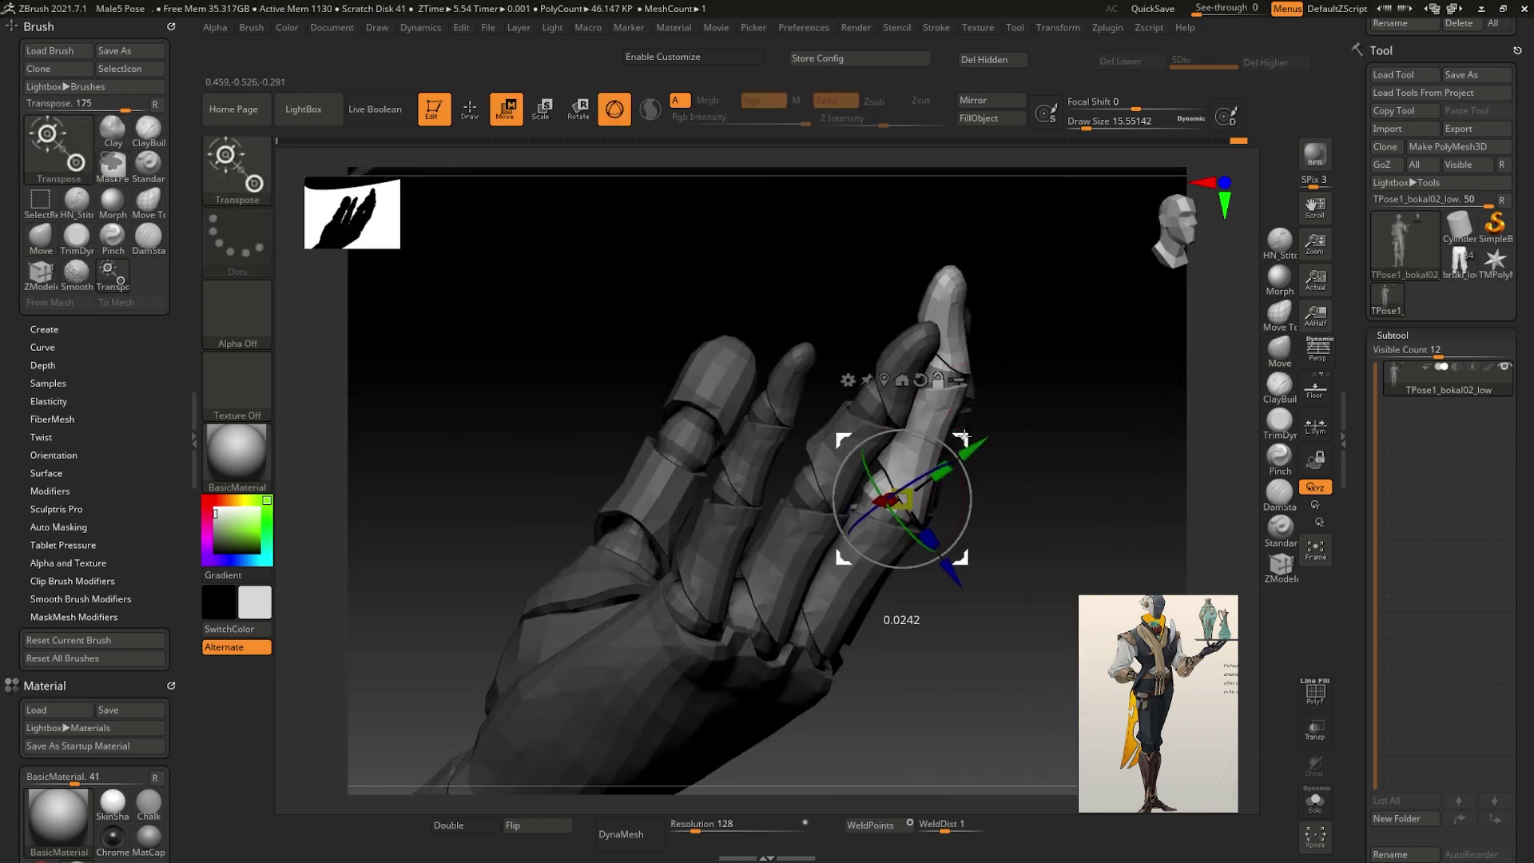
left_click_drag(962, 459, 975, 502)
left_click_drag(962, 440, 1047, 339)
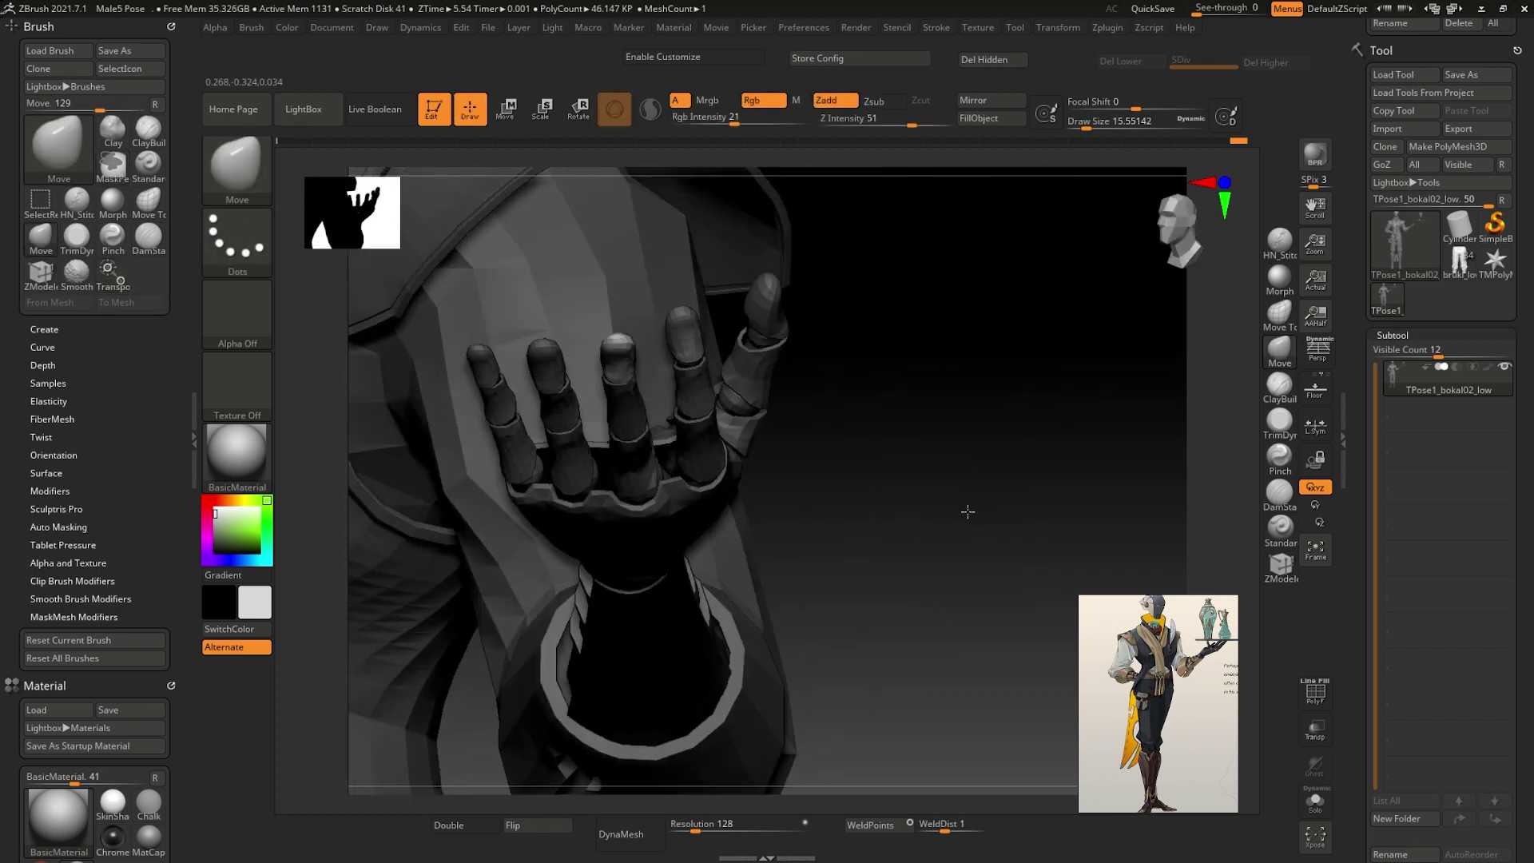
- Mask the ring-finger tip and bring the posing gizmo onto it
key("ctrl")
left_click_drag(735, 364, 853, 336, "ctrl")
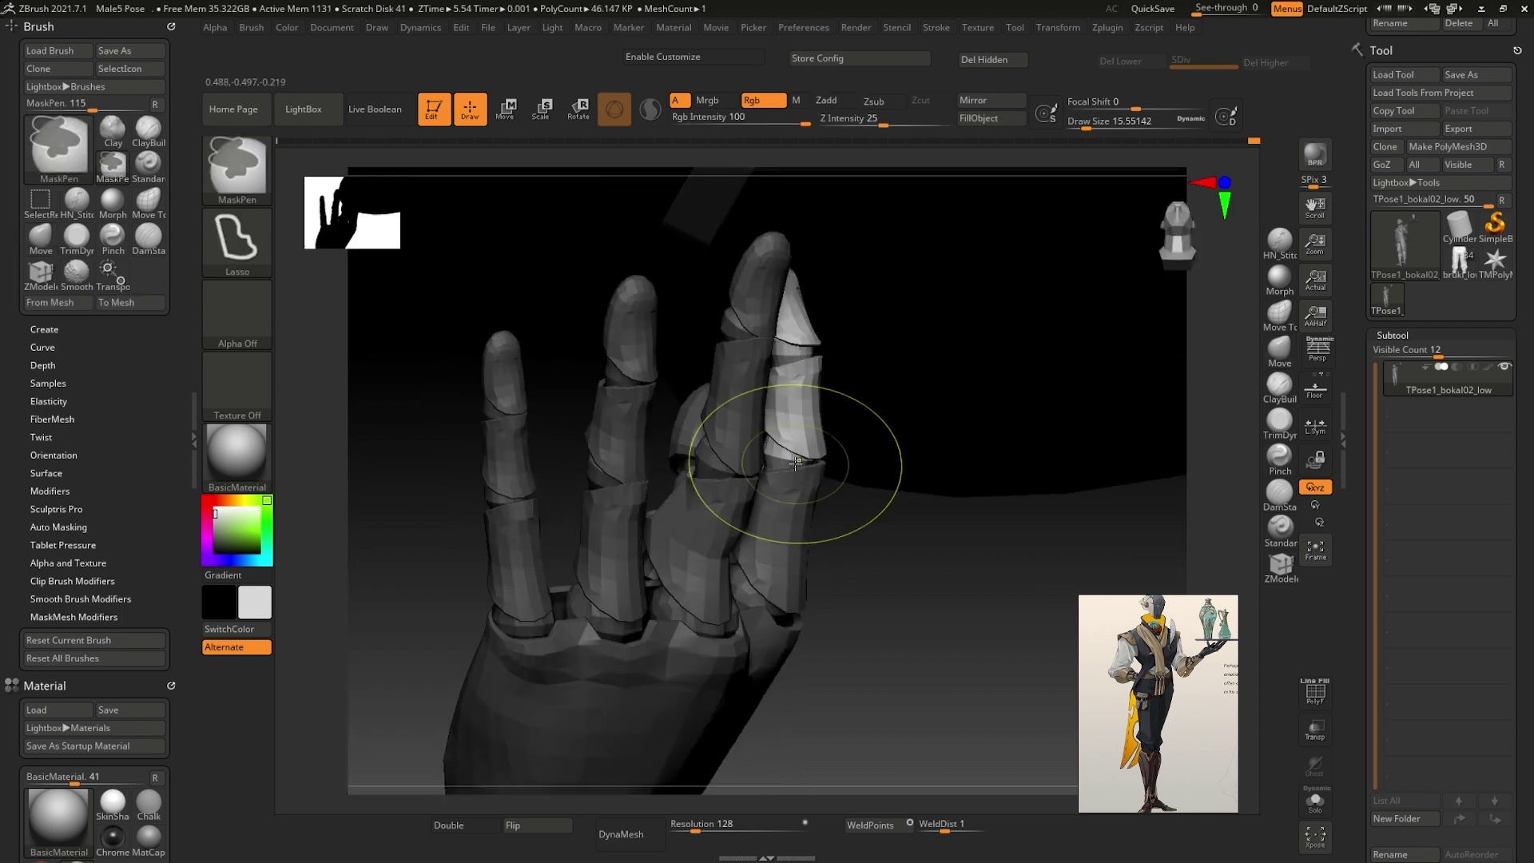
right_click_drag(756, 461, 787, 272)
key("w")
key("q")
mouse_move(849, 407)
right_mouse_down()
mouse_move(575, 403)
mouse_move(882, 539)
right_mouse_up()
key("space")
- Mask further finger segments and pose them, viewing the back of the hand
key("ctrl")
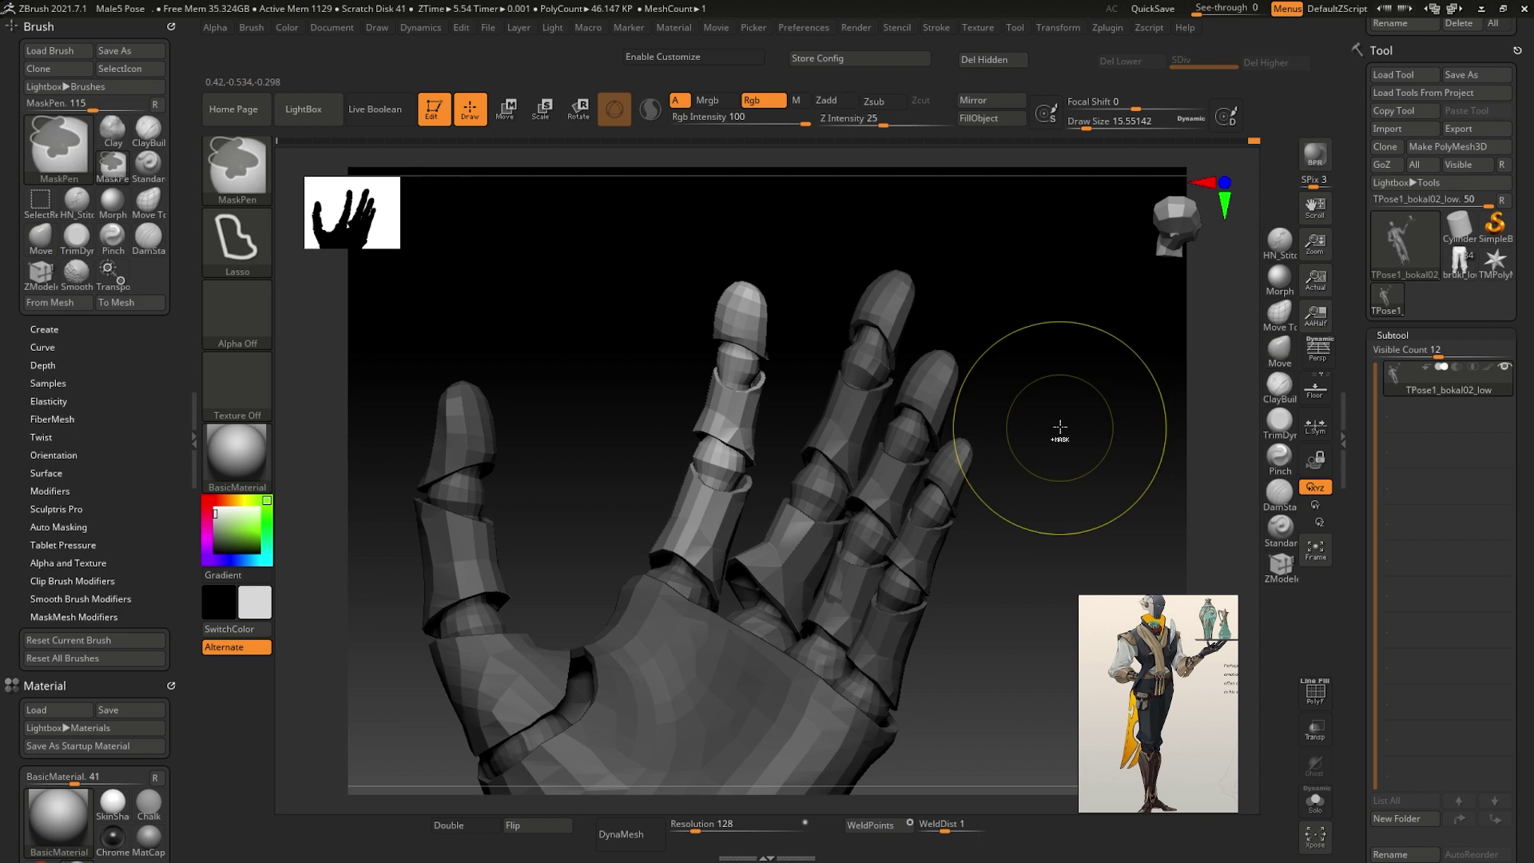
right_click_drag(1059, 427, 1044, 417)
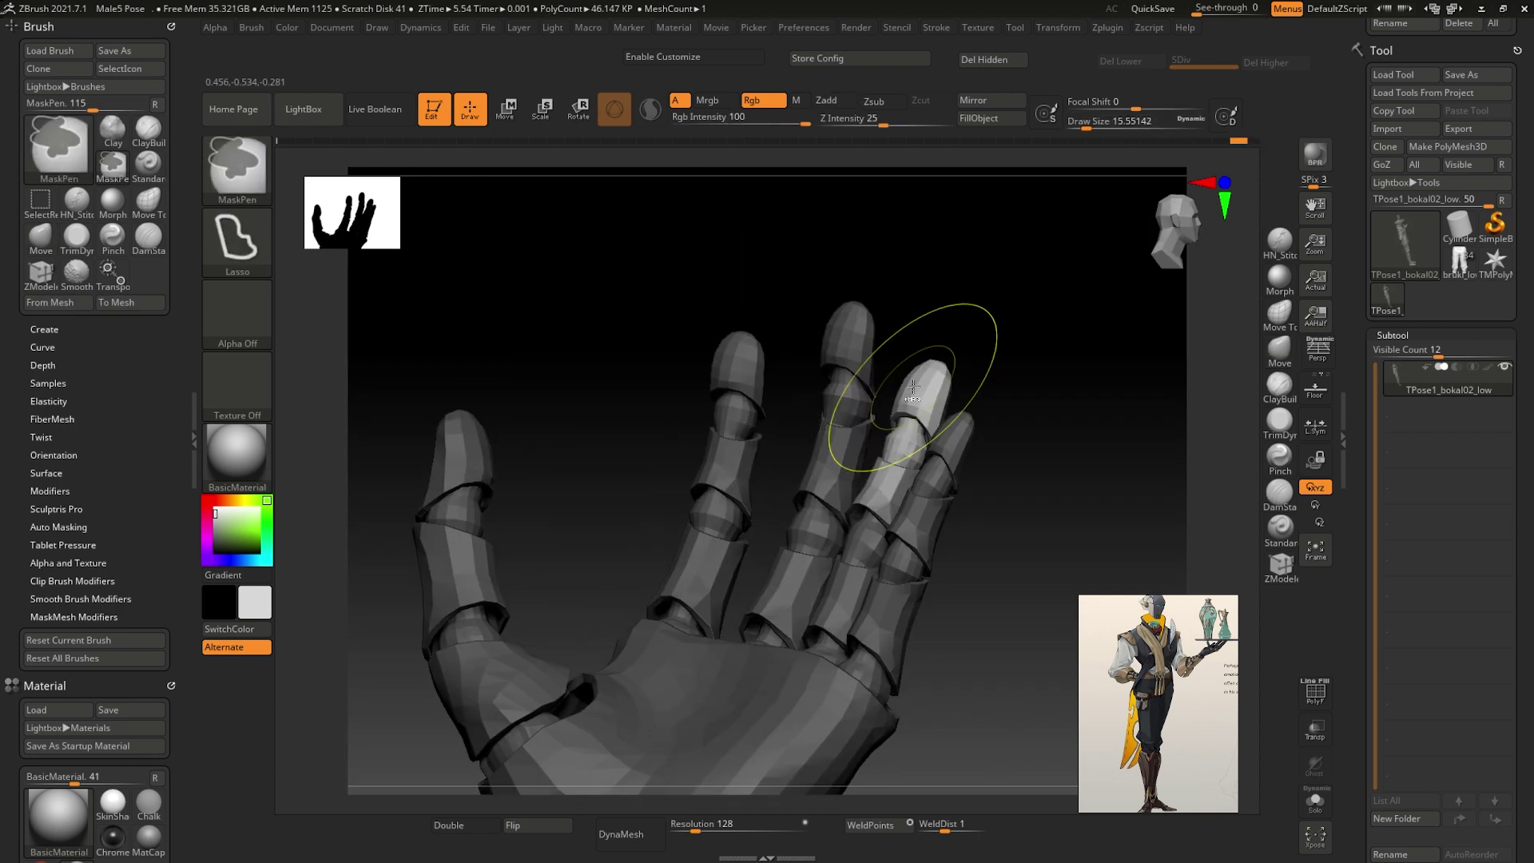
key("space")
mouse_move(879, 519)
right_mouse_down()
mouse_move(1038, 543)
mouse_move(958, 559)
mouse_move(910, 609)
mouse_move(948, 443)
right_mouse_up()
key("ctrl")
key("w")
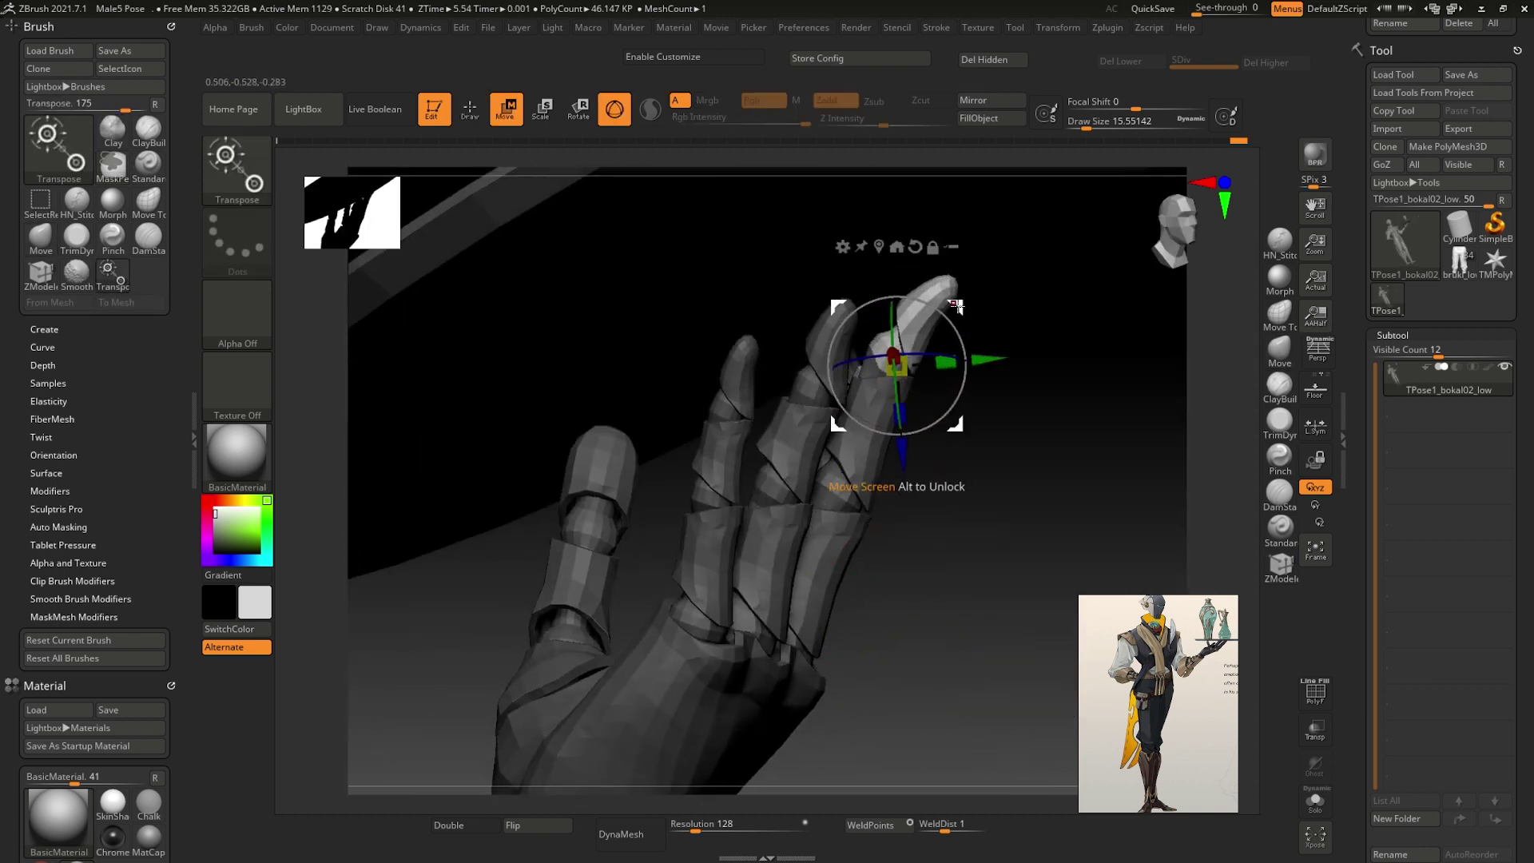
right_click_drag(957, 305, 928, 421)
key("q")
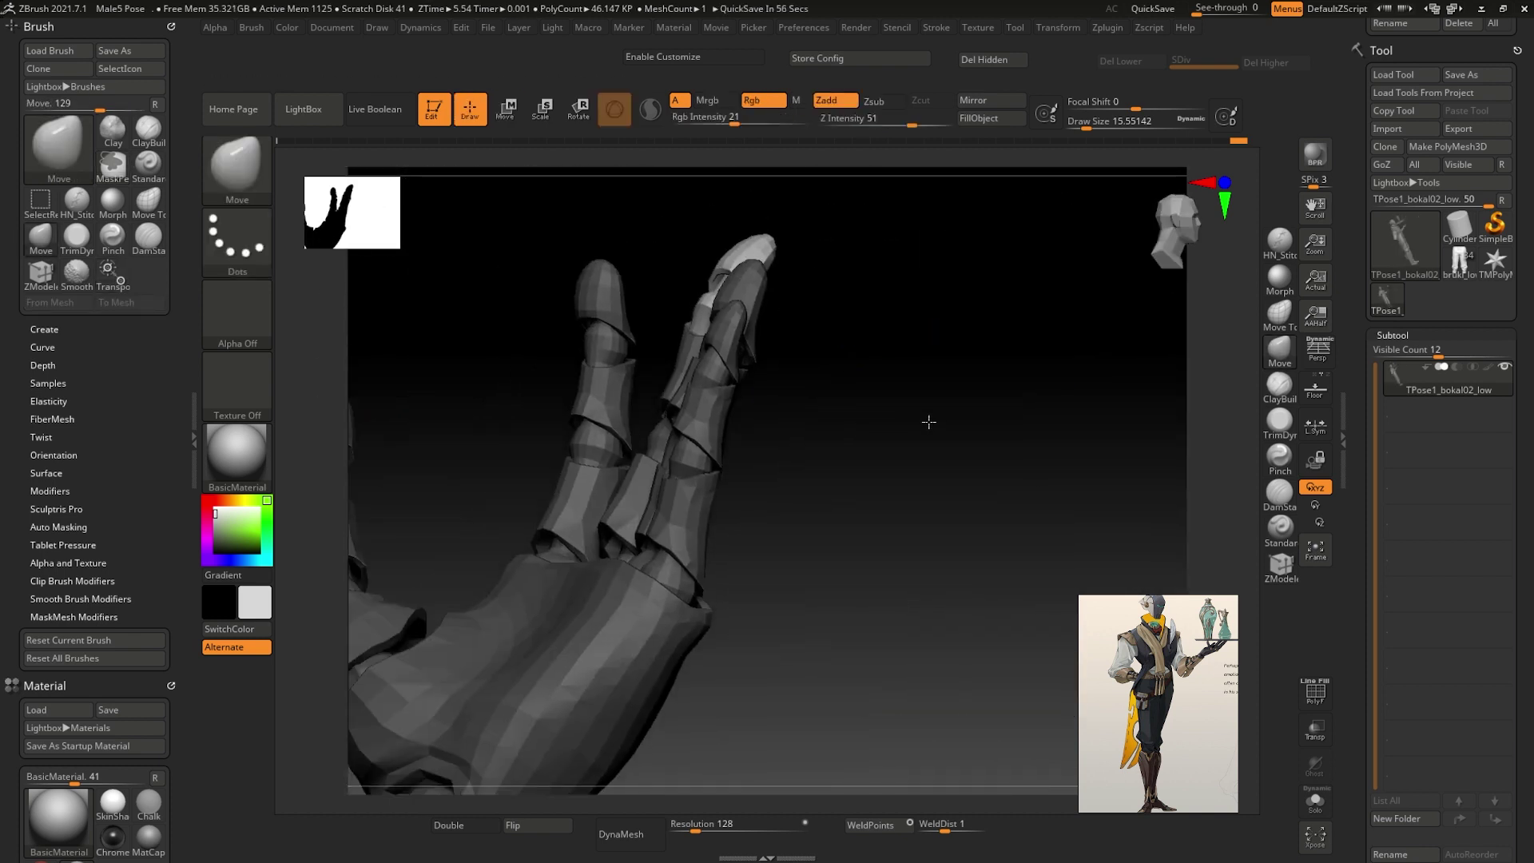
- Zoom in on the fingers, pose the hand and check it from the front
mouse_move(1018, 372)
right_mouse_down()
mouse_move(983, 565)
mouse_move(938, 626)
mouse_move(843, 503)
mouse_move(794, 473)
mouse_move(760, 281)
right_mouse_up()
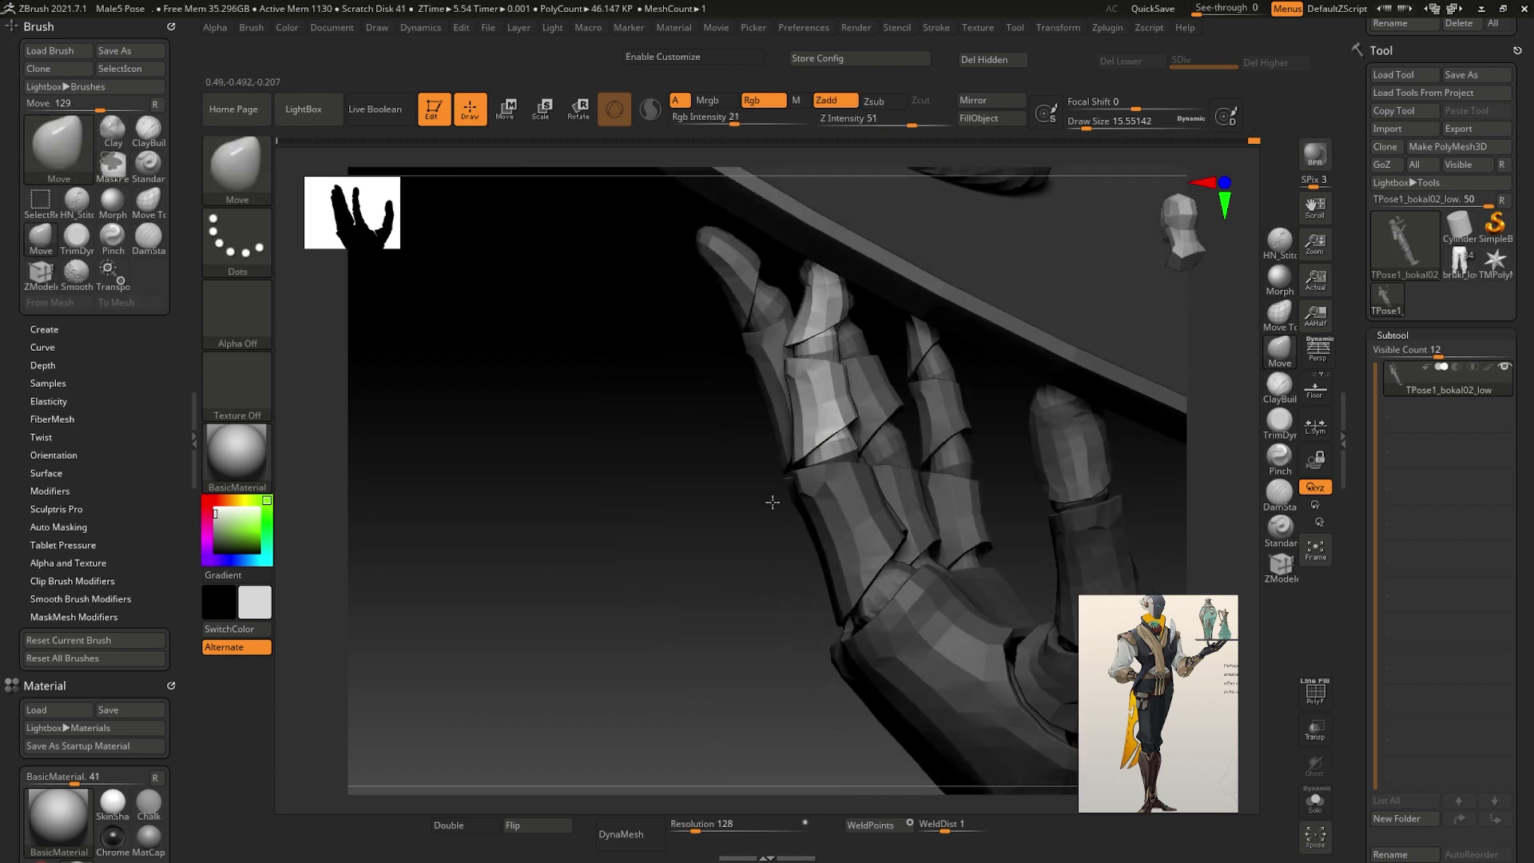
key("w")
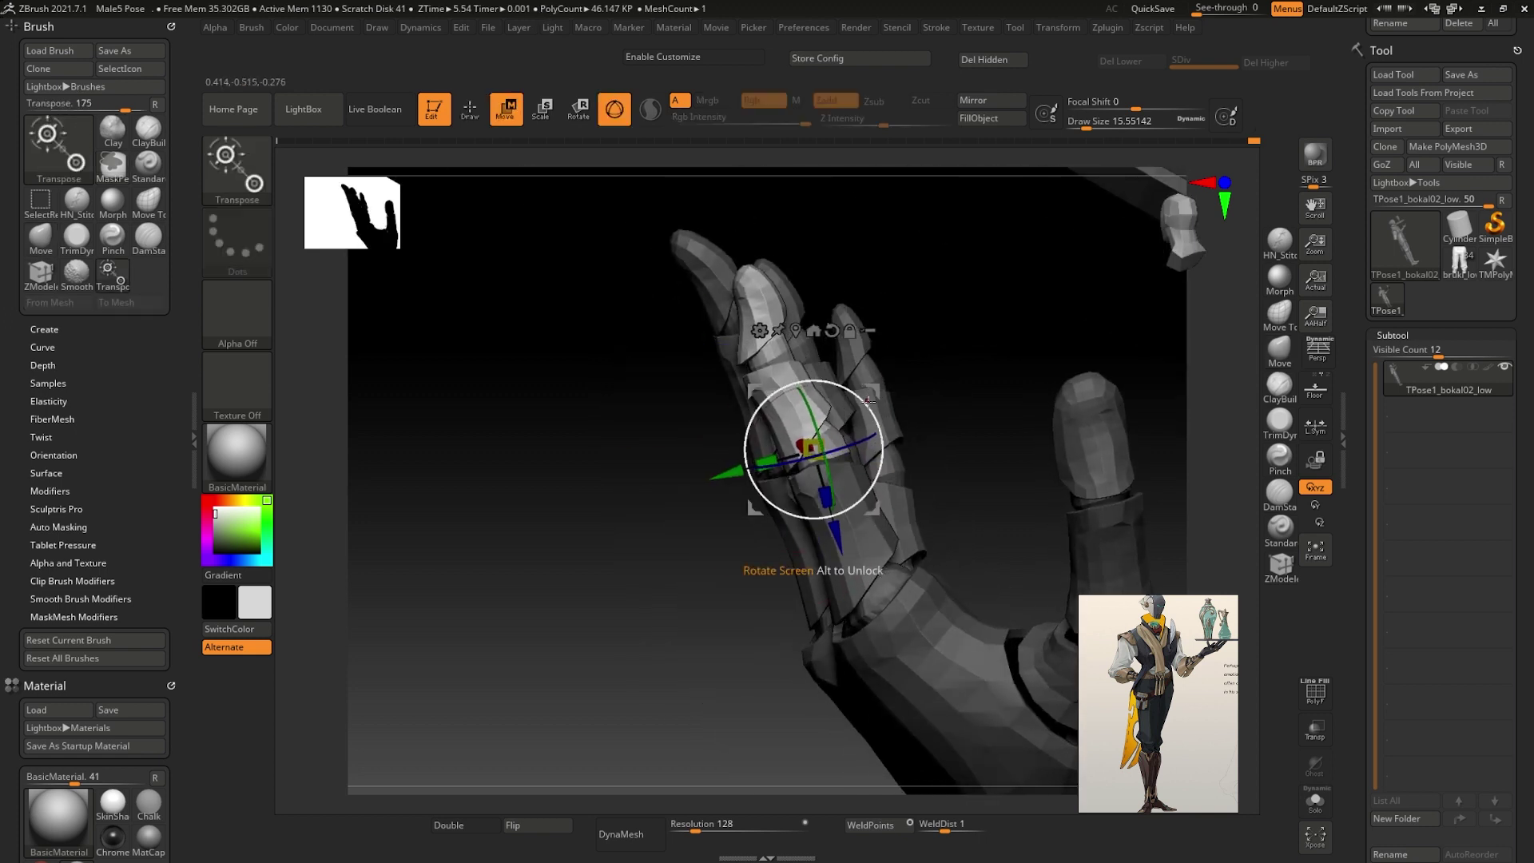
key("q")
key("w")
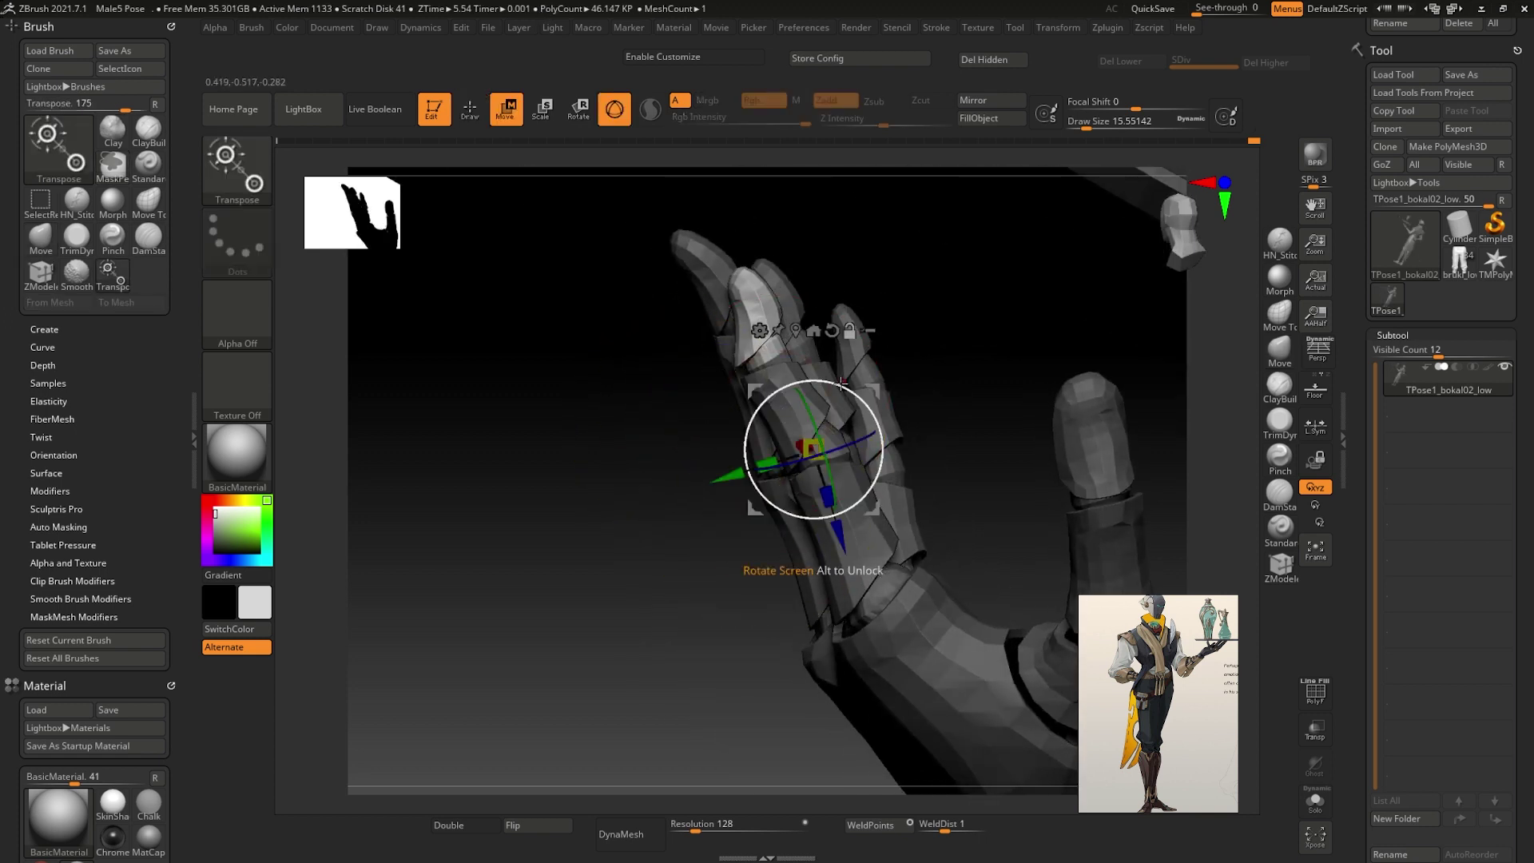
mouse_move(789, 300)
right_mouse_down("shift")
mouse_move(905, 301)
mouse_move(1078, 343)
right_mouse_up("shift")
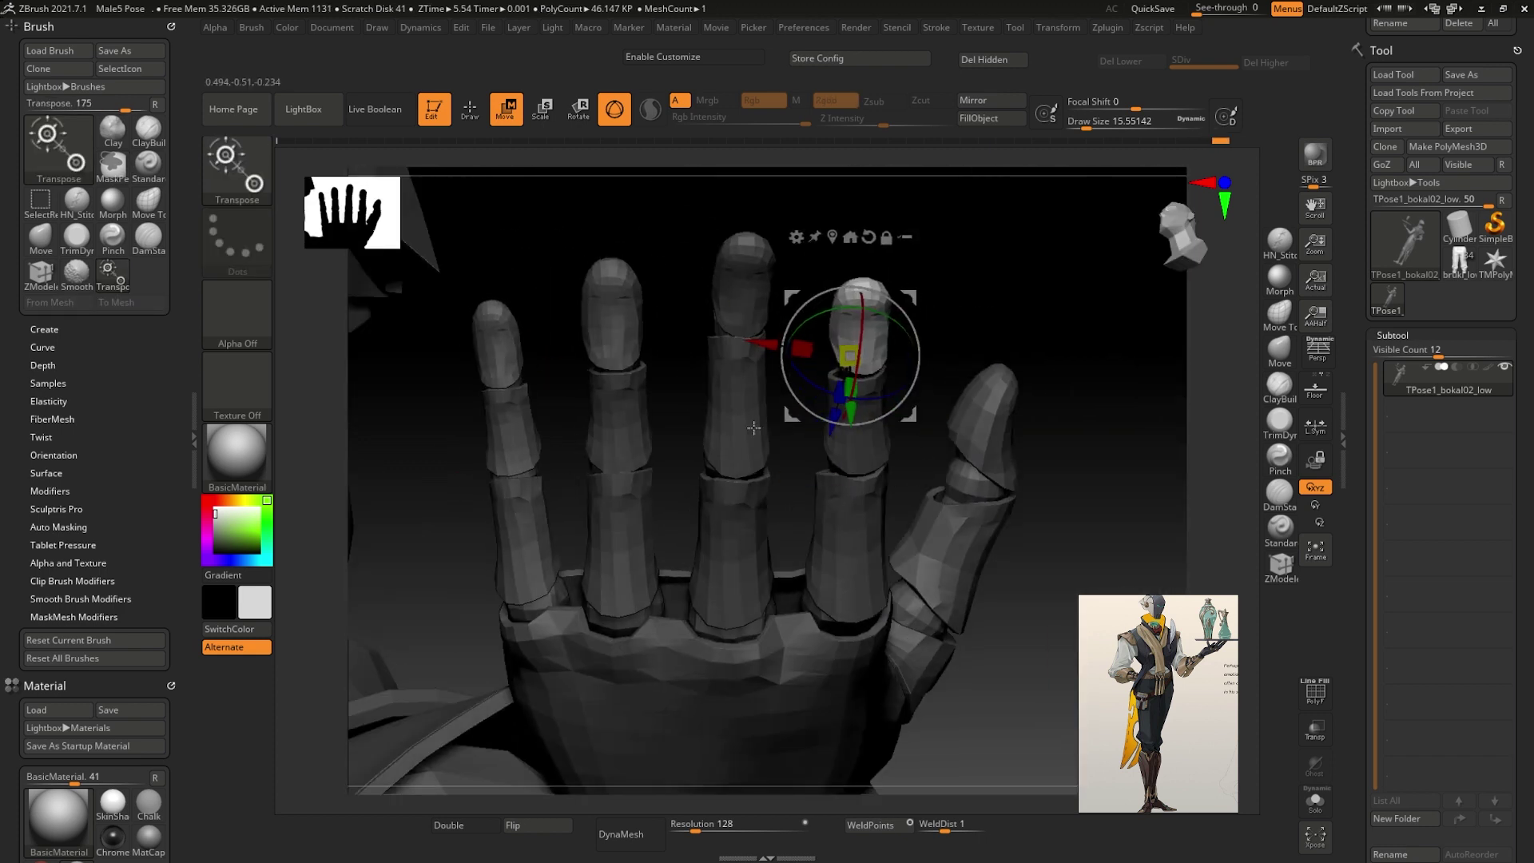
- Frame the arm and hand, then rotate the raised finger about 17 degrees
key("f")
mouse_move(831, 472)
right_mouse_down()
mouse_move(808, 540)
mouse_move(822, 532)
mouse_move(690, 401)
mouse_move(774, 439)
mouse_move(749, 413)
mouse_move(837, 394)
right_mouse_up()
key("q")
key("ctrl")
key("w")
key("q")
key("ctrl")
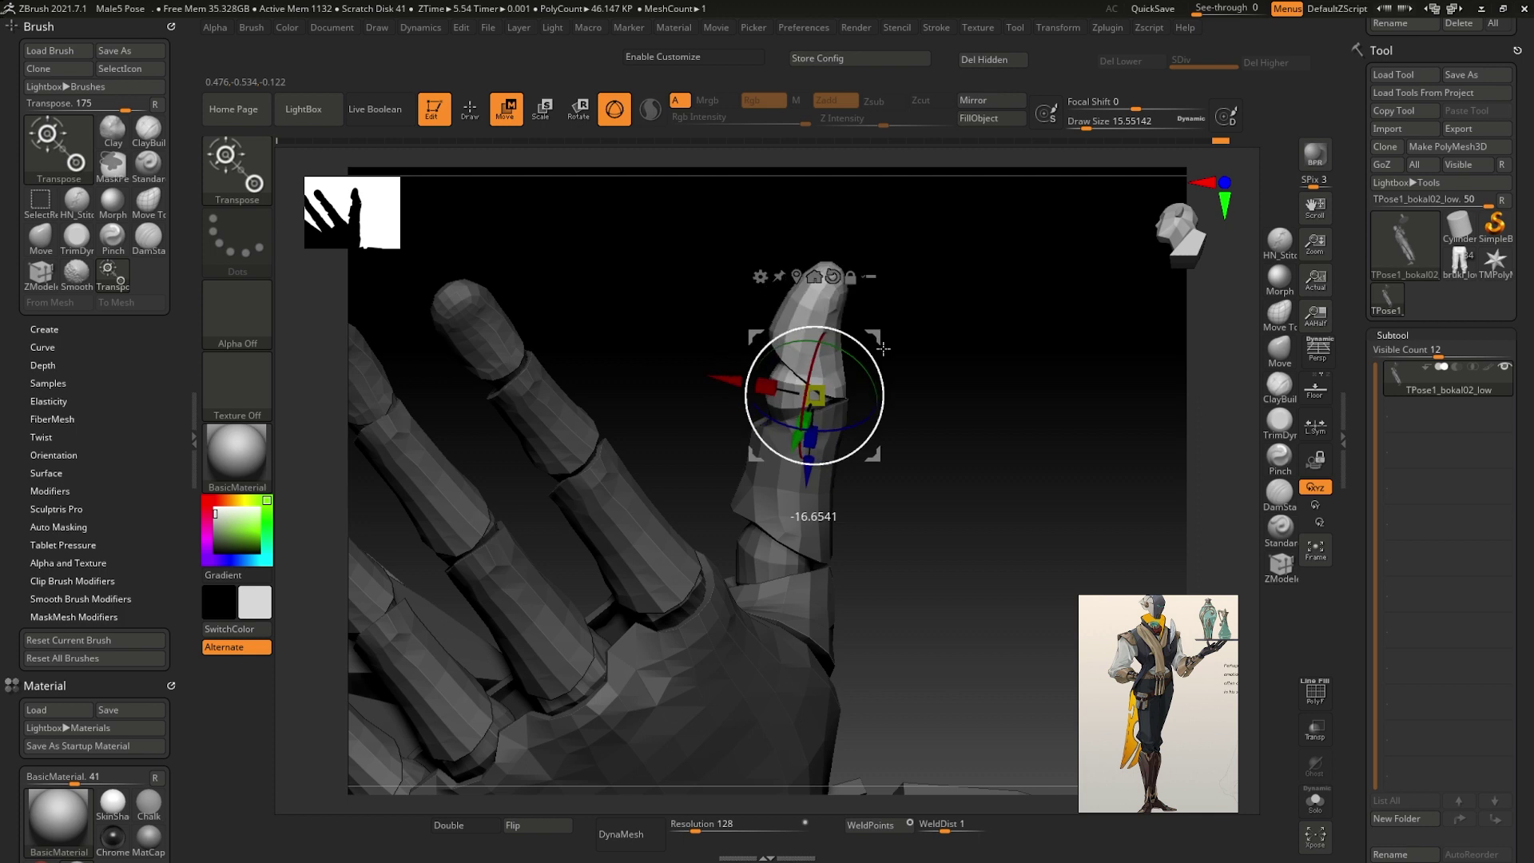
right_click_drag(882, 349, 907, 378)
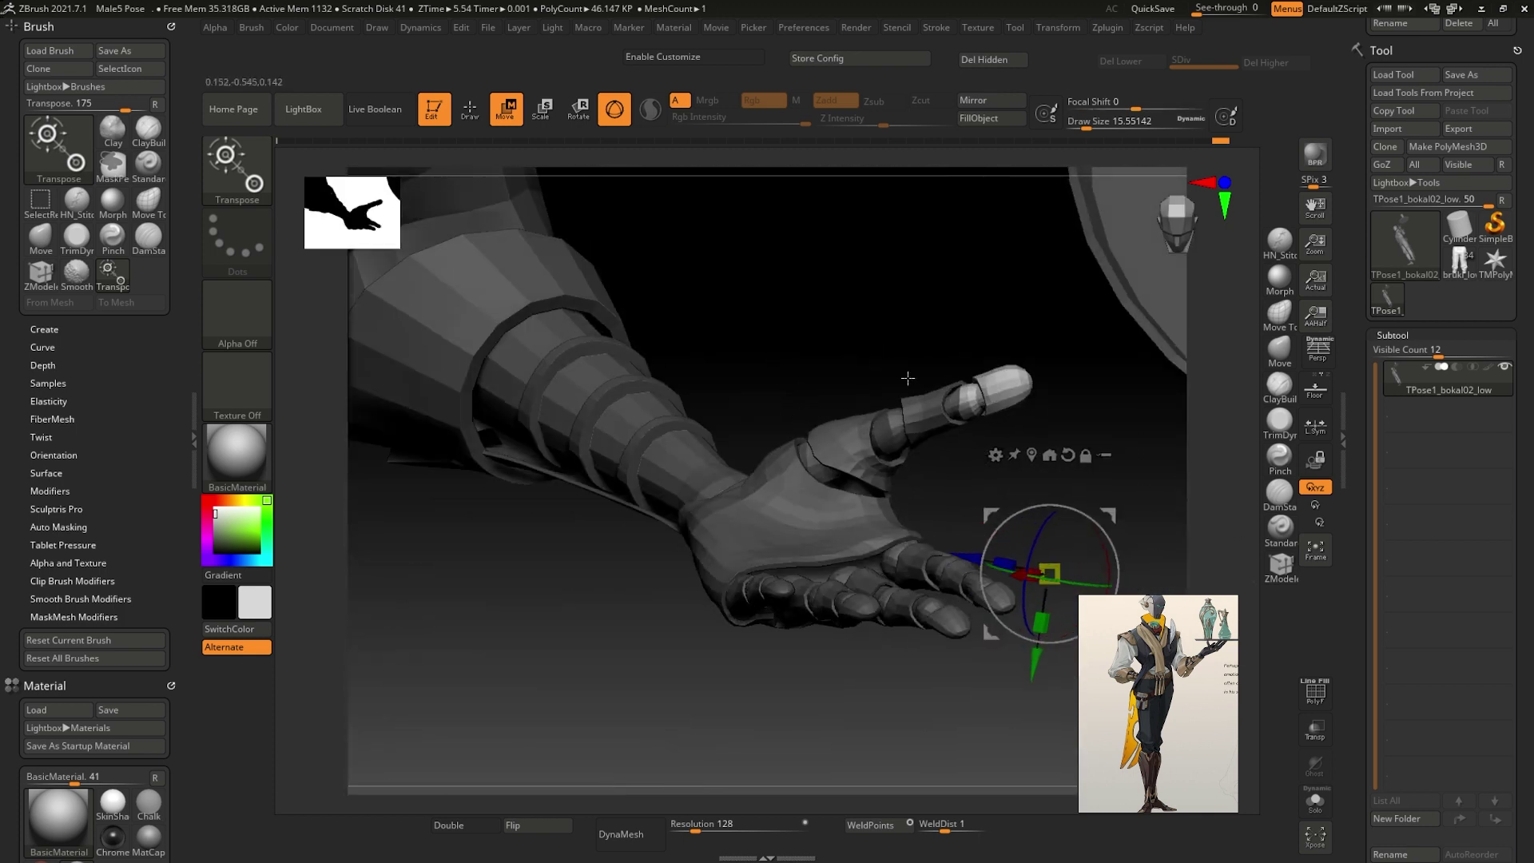
- Mask and rotate part of the palm, then view the tray-holding character frontally
key("ctrl")
mouse_move(834, 484)
right_mouse_down()
mouse_move(828, 397)
mouse_move(894, 448)
mouse_move(572, 356)
mouse_move(733, 425)
mouse_move(730, 493)
right_mouse_up()
key("w")
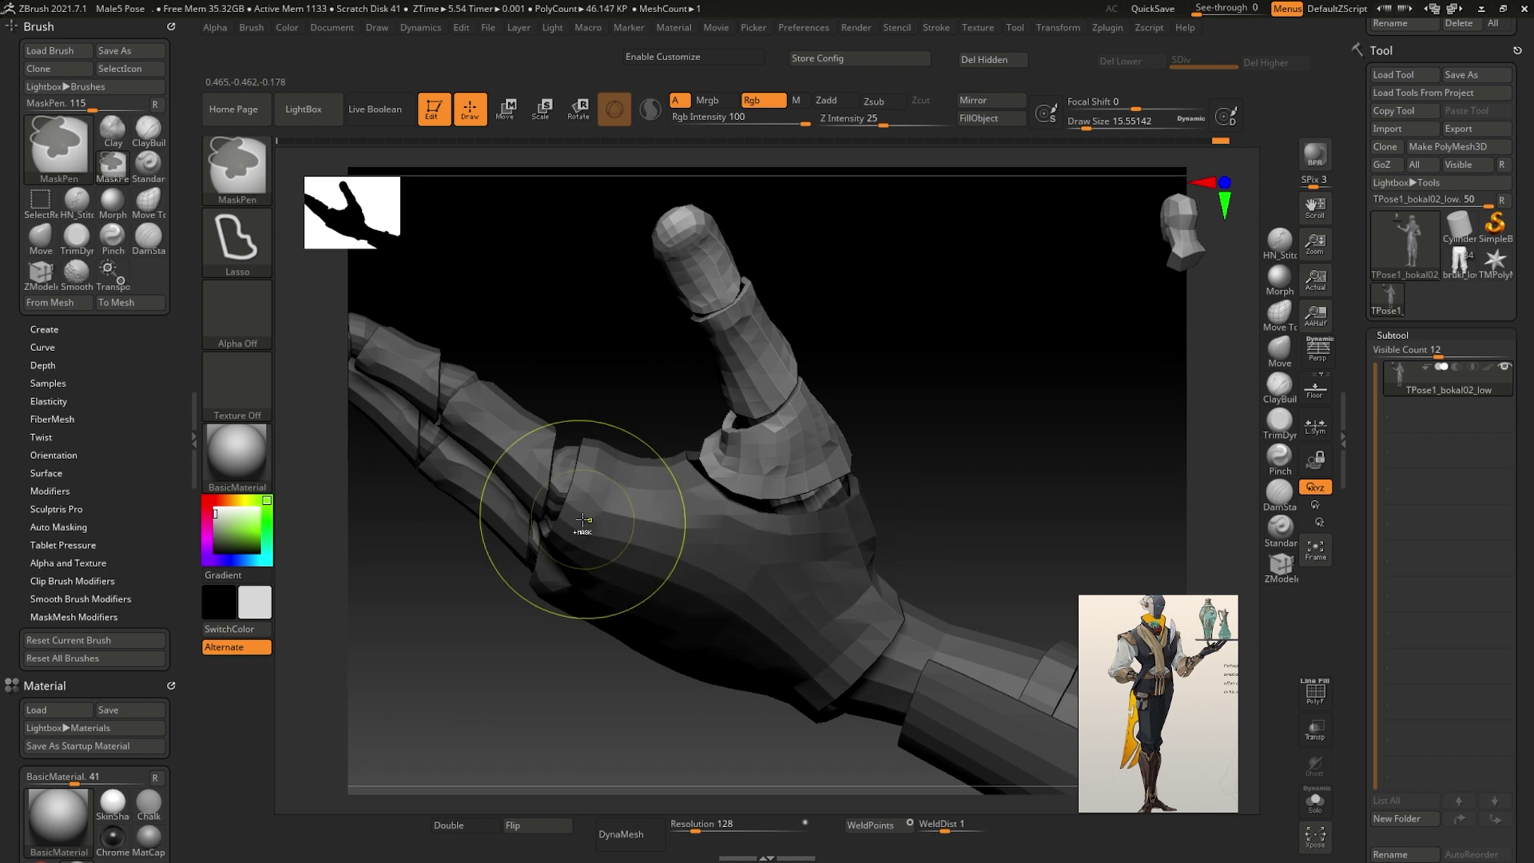
key("w")
mouse_move(583, 520)
right_mouse_down()
mouse_move(789, 461)
mouse_move(718, 399)
mouse_move(655, 380)
mouse_move(660, 364)
right_mouse_up()
mouse_move(762, 327)
right_mouse_down()
mouse_move(972, 445)
mouse_move(986, 531)
mouse_move(829, 504)
mouse_move(922, 478)
right_mouse_up()
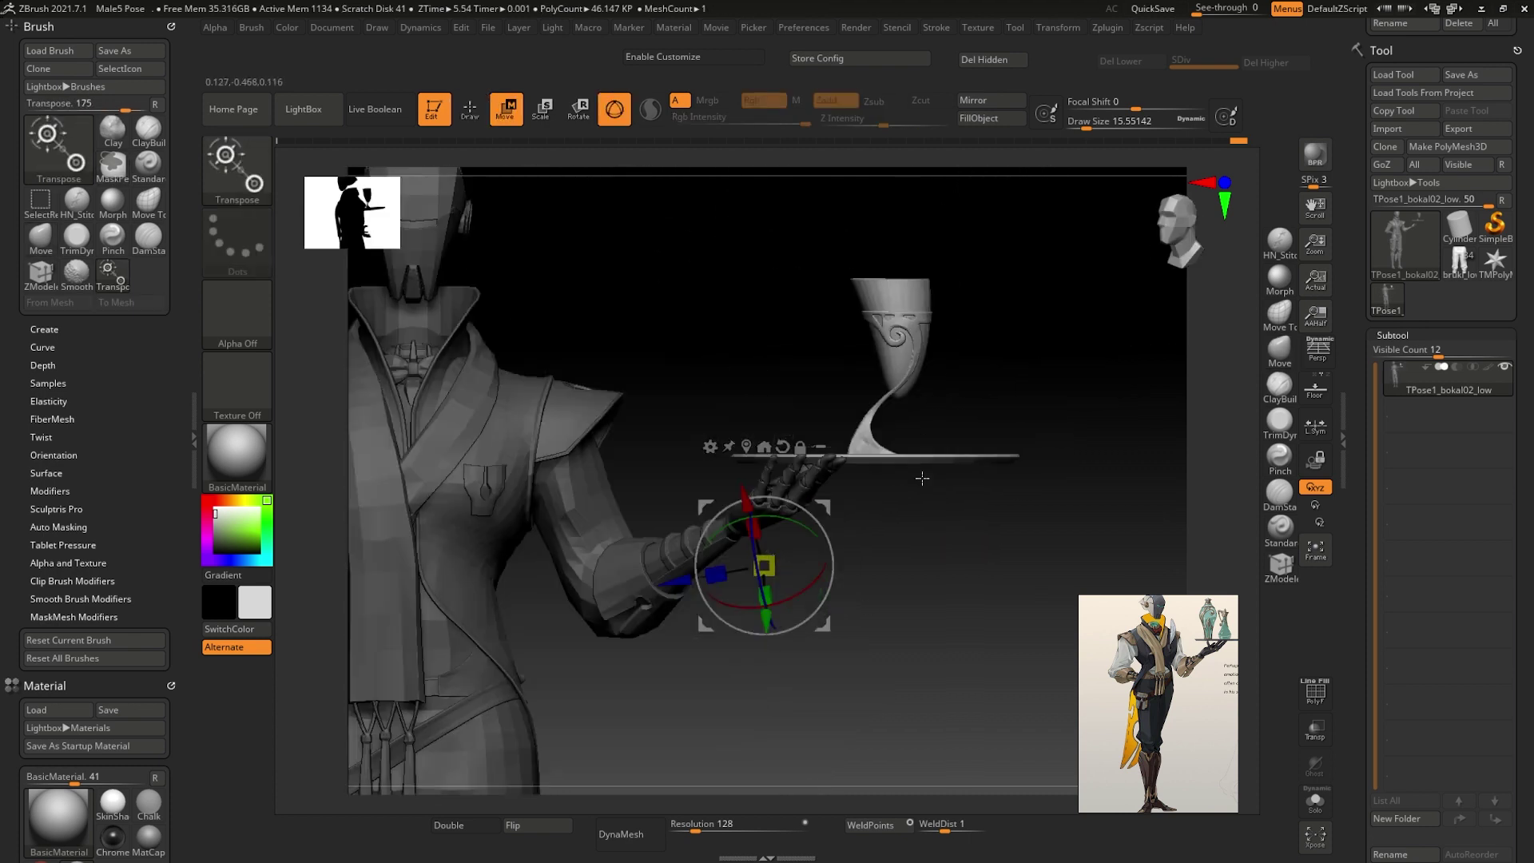
- Nudge the tray slightly along one axis and zoom out to the full-body pose
mouse_move(814, 505)
right_mouse_down()
mouse_move(905, 518)
mouse_move(694, 440)
right_mouse_up()
mouse_move(845, 477)
right_mouse_down()
mouse_move(729, 410)
mouse_move(799, 495)
mouse_move(970, 486)
mouse_move(862, 489)
mouse_move(1012, 512)
mouse_move(919, 528)
right_mouse_up()
key("q")
right_click(971, 487)
key("w")
left_click_drag(858, 541, 852, 541)
right_click_drag(852, 541, 1062, 543)
right_click_drag(962, 511, 898, 576)
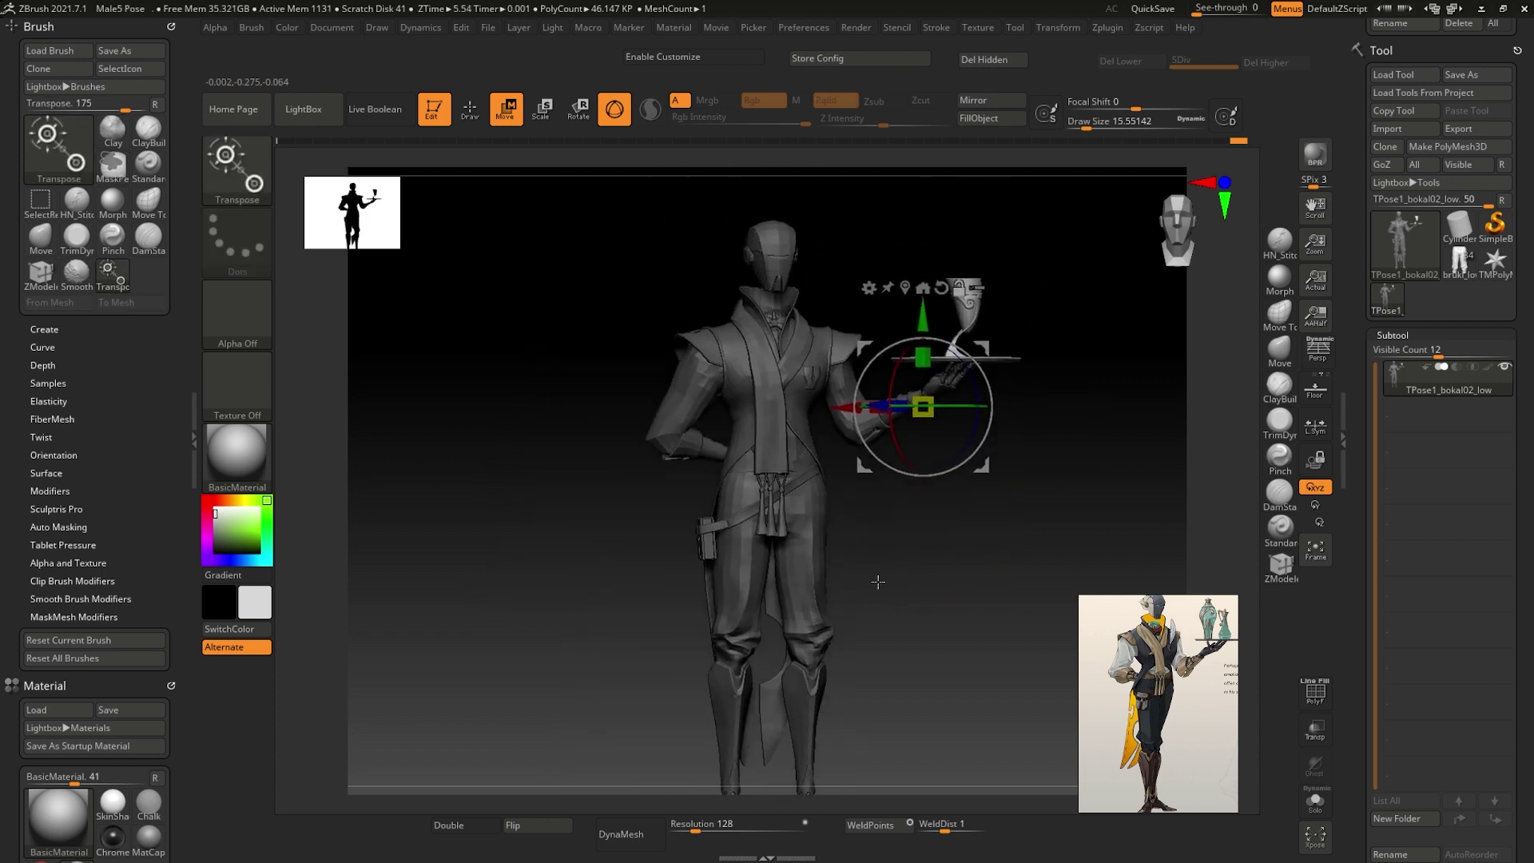
- Save the project with Ctrl+S, confirming the overwrite of the existing file
key("q")
key("ctrl+s")
key("Return")
left_click(805, 424)
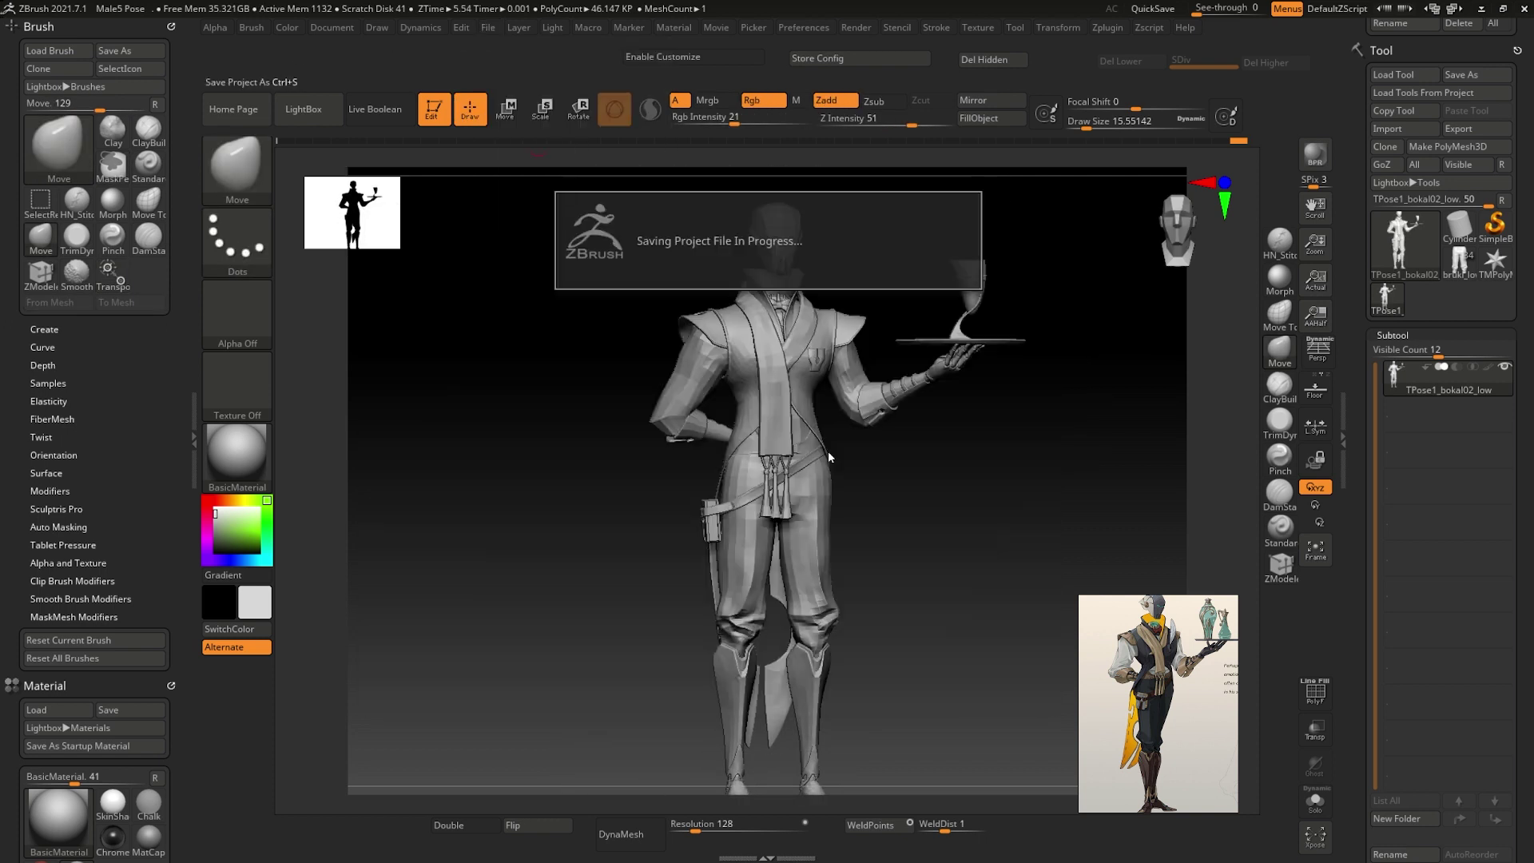
key("super")
- Mask a leg and pose it, checking side and front views of both legs
key("ctrl")
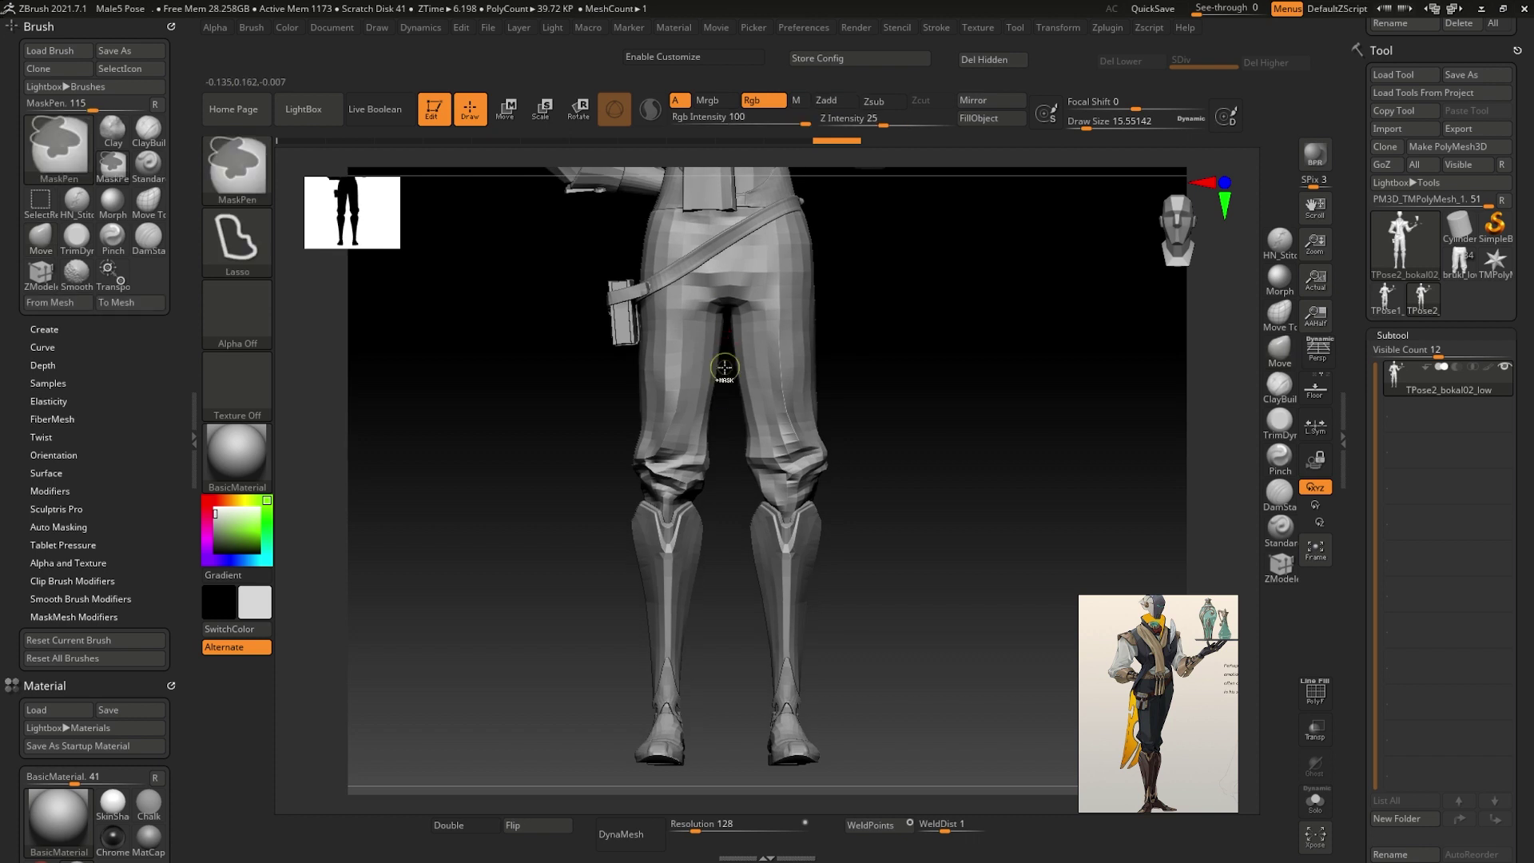
key("w")
left_click_drag(876, 332, 840, 353, "shift")
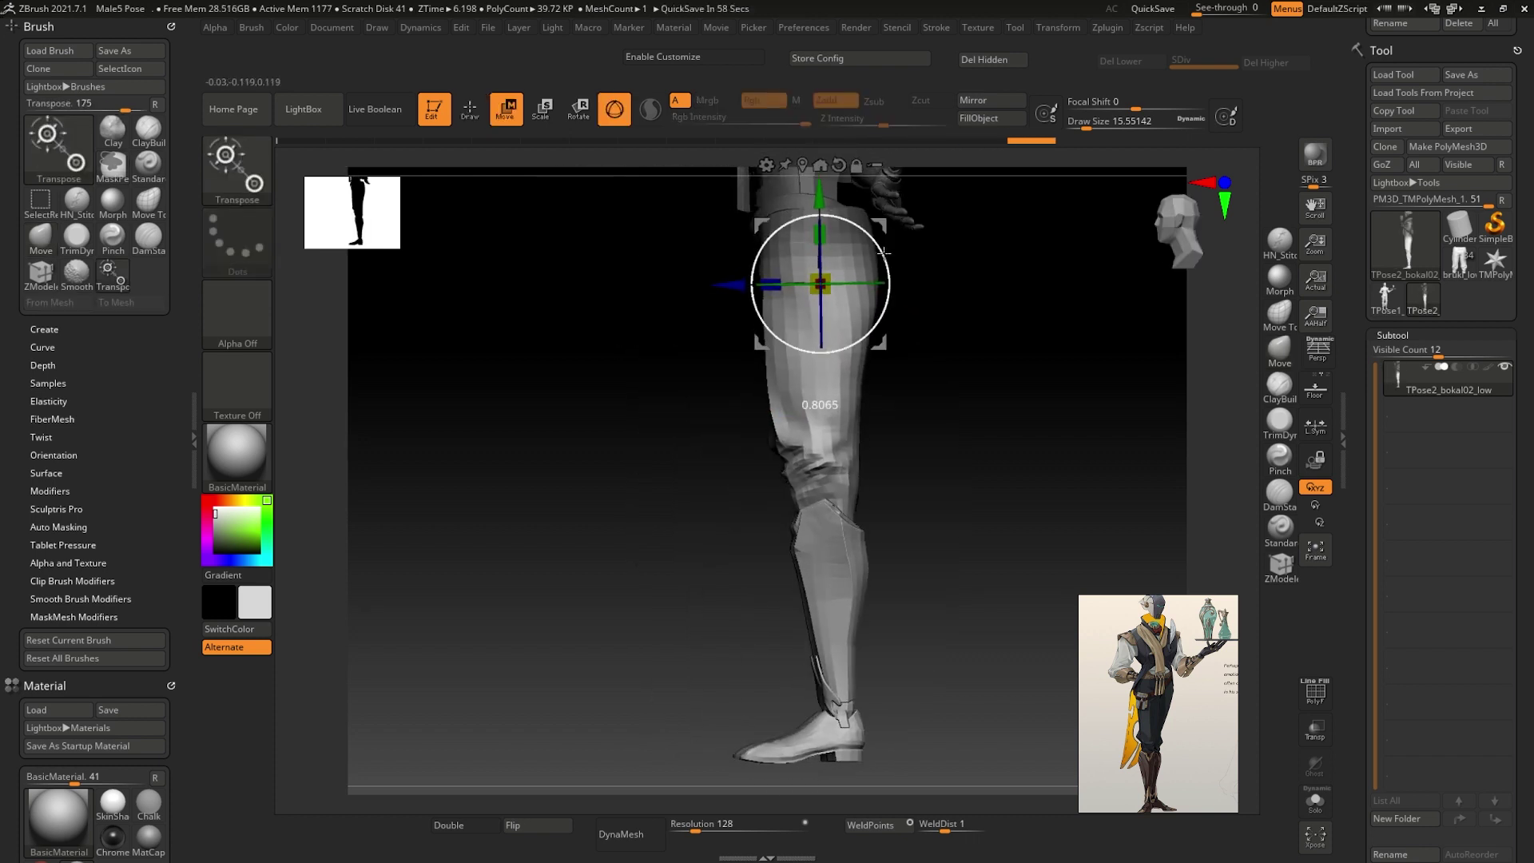
mouse_move(883, 252)
left_mouse_down("shift")
mouse_move(944, 277)
mouse_move(860, 270)
left_mouse_up("shift")
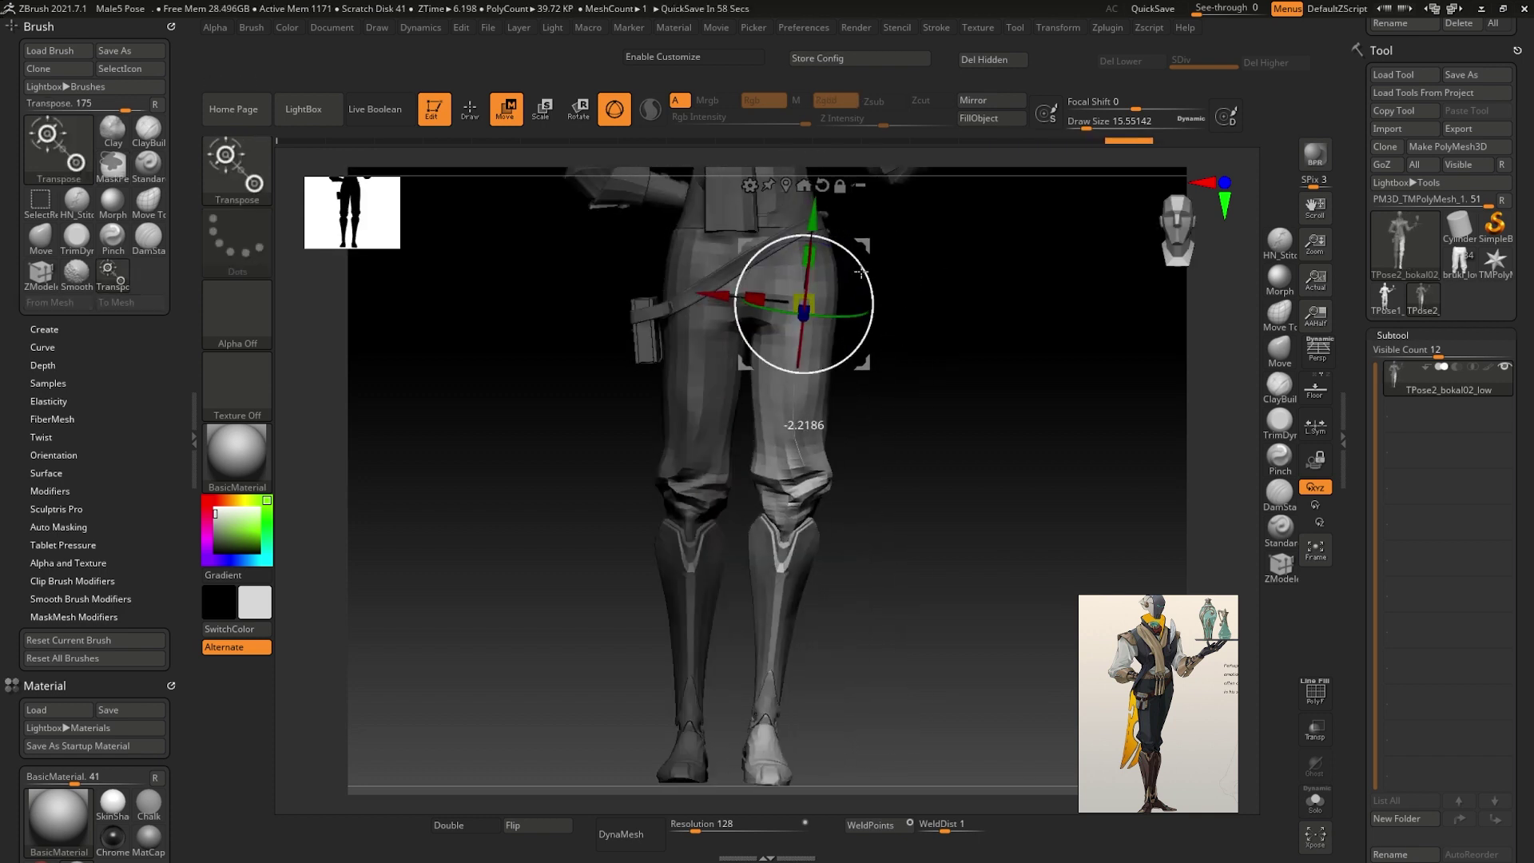
key("q")
left_click_drag(884, 404, 833, 616, "alt")
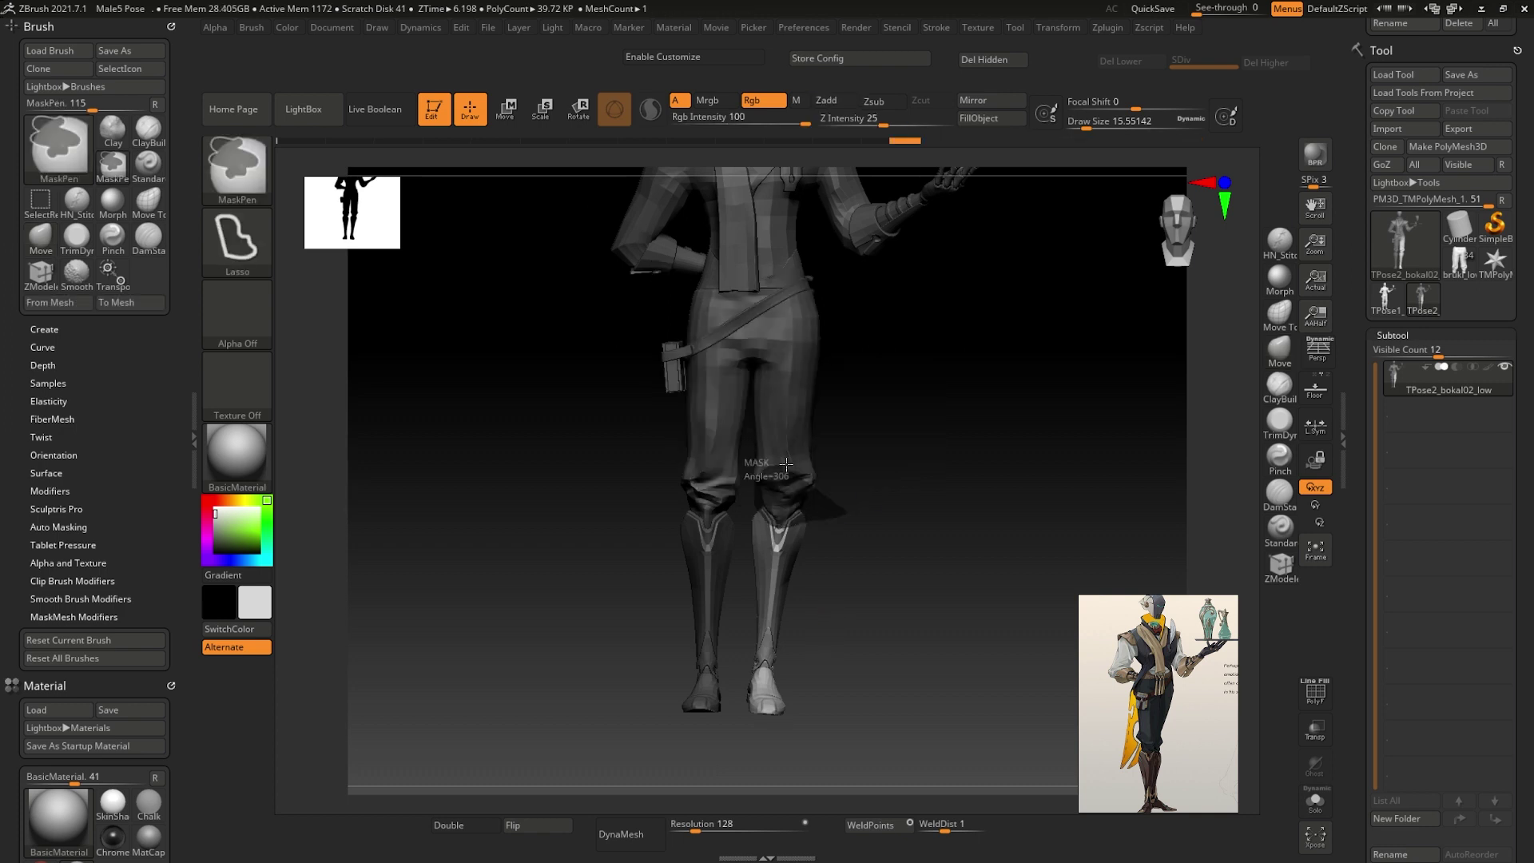
- Rotate the thigh toward the relaxed stance, checking the knees from front and side
key("w")
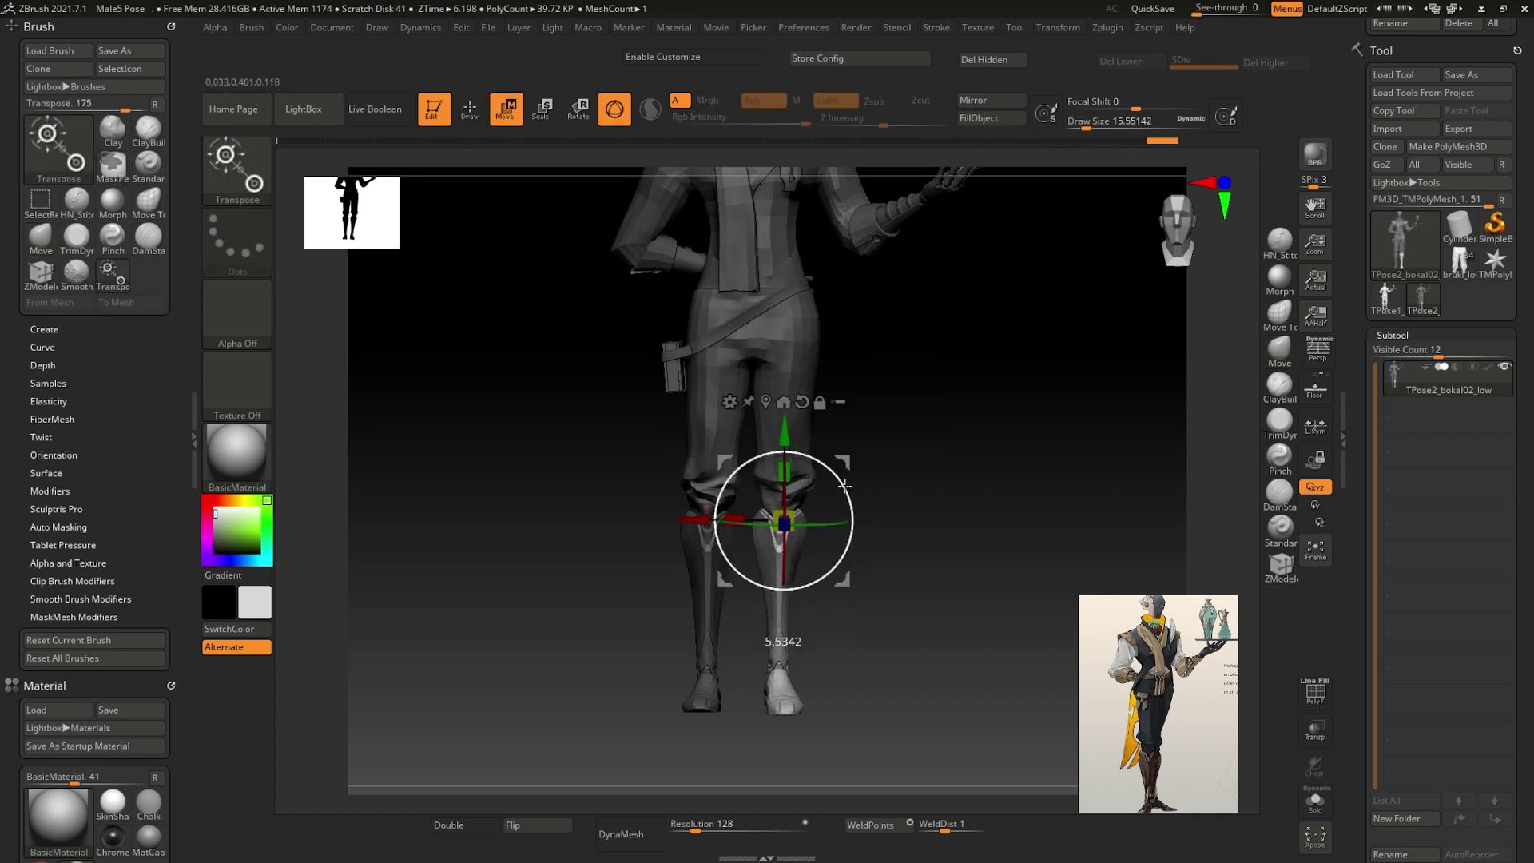
key("q")
mouse_move(839, 484)
left_mouse_down()
mouse_move(825, 486)
mouse_move(845, 473)
left_mouse_up()
mouse_move(846, 473)
right_mouse_down("ctrl")
mouse_move(703, 491)
mouse_move(725, 299)
mouse_move(716, 385)
right_mouse_up("ctrl")
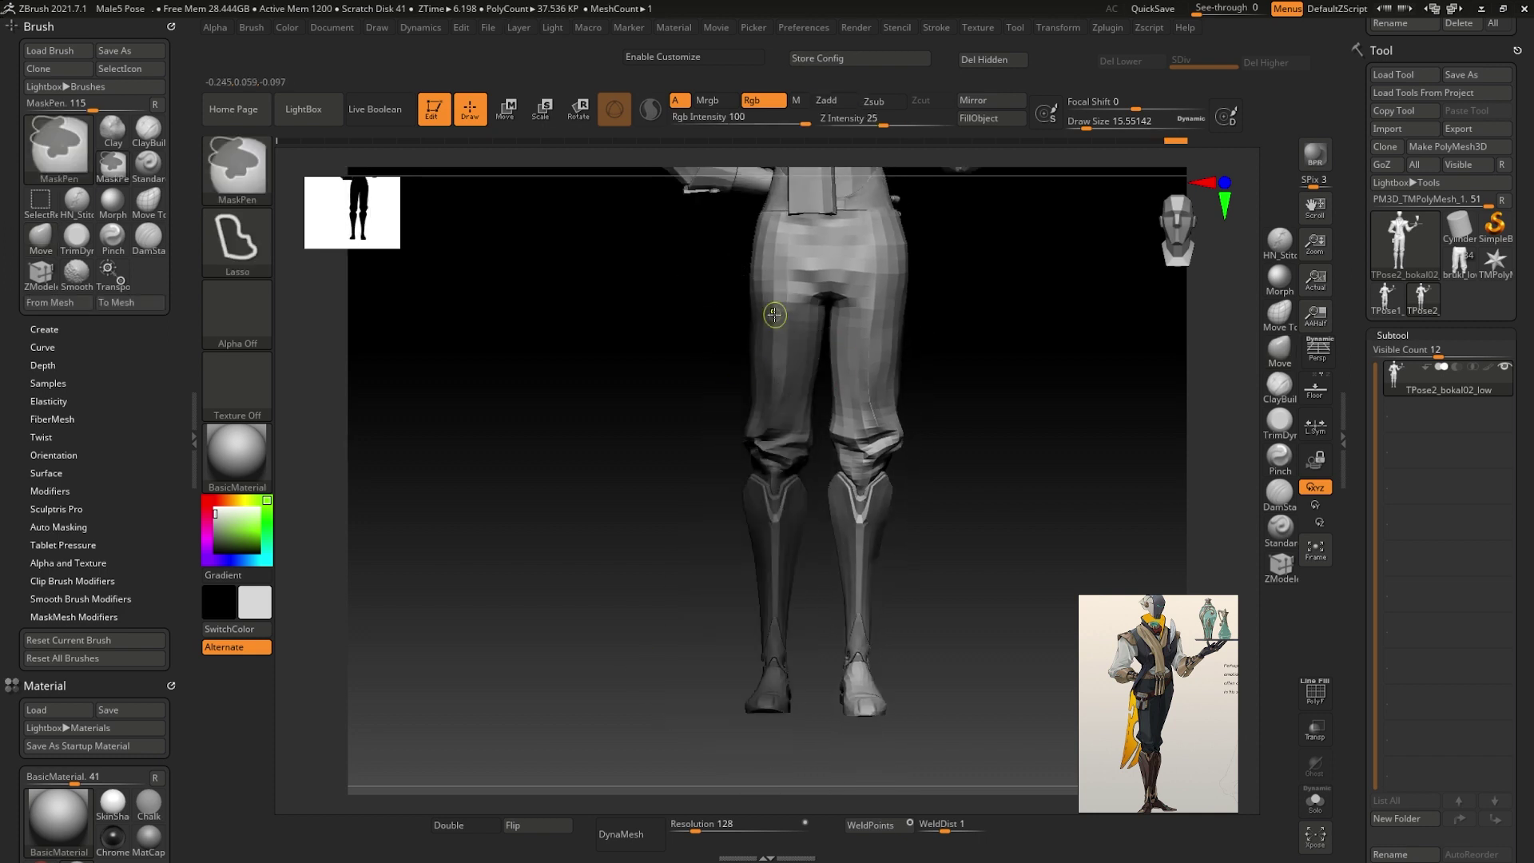
key("w")
mouse_move(839, 248)
right_mouse_down()
mouse_move(879, 303)
mouse_move(842, 479)
right_mouse_up()
key("q")
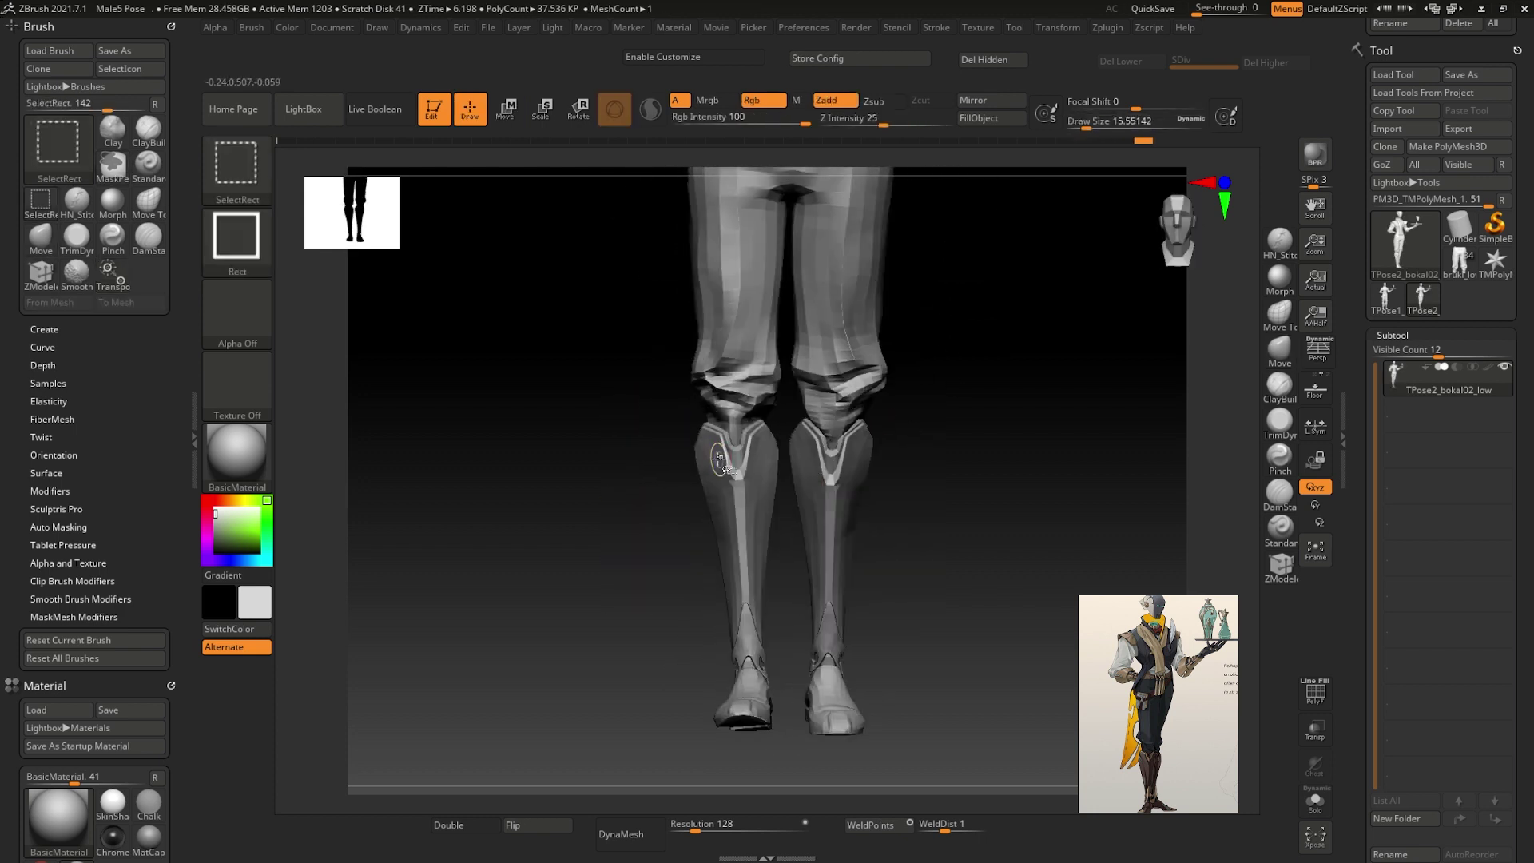
- Hide the pants and leftover leg geometry so only the boots remain, inverting the mask
left_click(750, 659, "ctrl+shift")
left_click(729, 321, "ctrl+alt+shift")
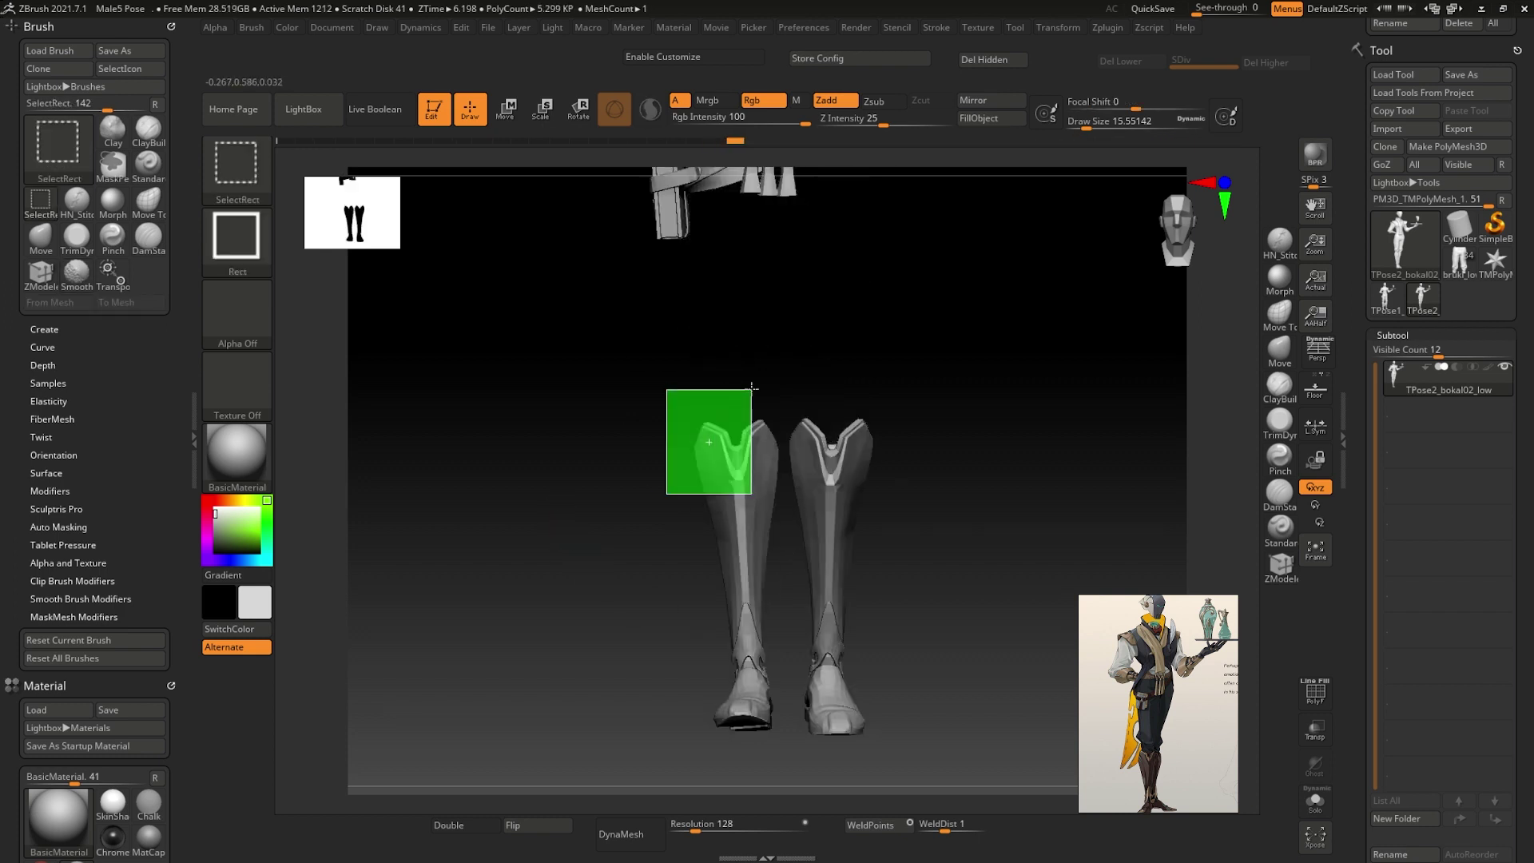
left_click_drag(750, 388, 598, 374, "ctrl+shift")
left_click(673, 474, "ctrl+shift")
left_click(730, 359, "ctrl+alt+shift")
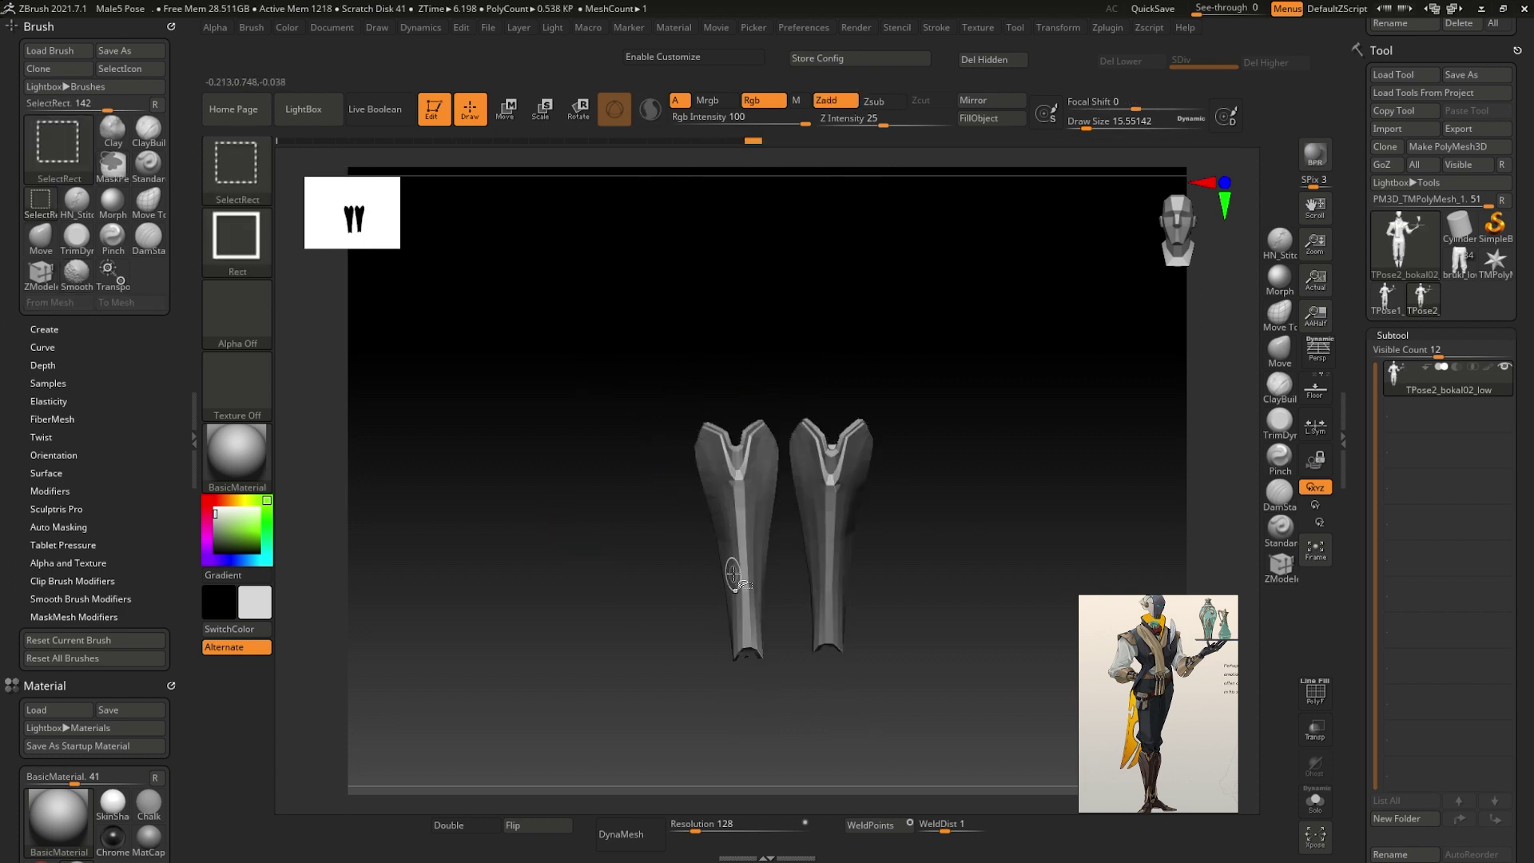
left_click(746, 657, "ctrl+shift")
left_click_drag(746, 657, 587, 527, "ctrl+shift")
left_click(586, 527, "ctrl+shift")
left_click(743, 352, "ctrl+alt+shift")
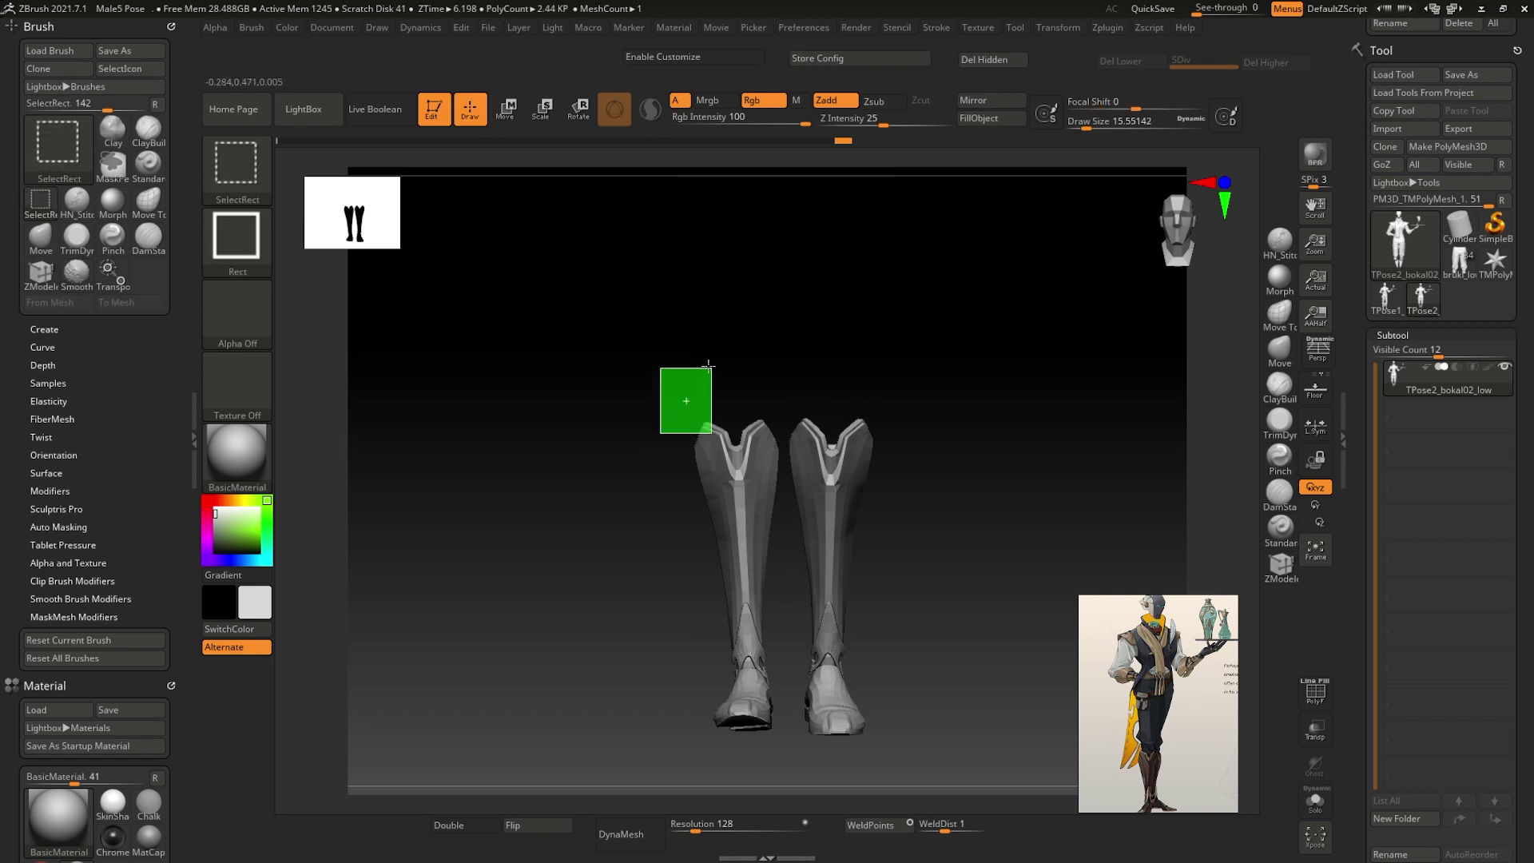
mouse_move(660, 433)
left_mouse_down("ctrl+shift")
mouse_move(561, 392)
mouse_move(597, 389)
left_mouse_up("ctrl+shift")
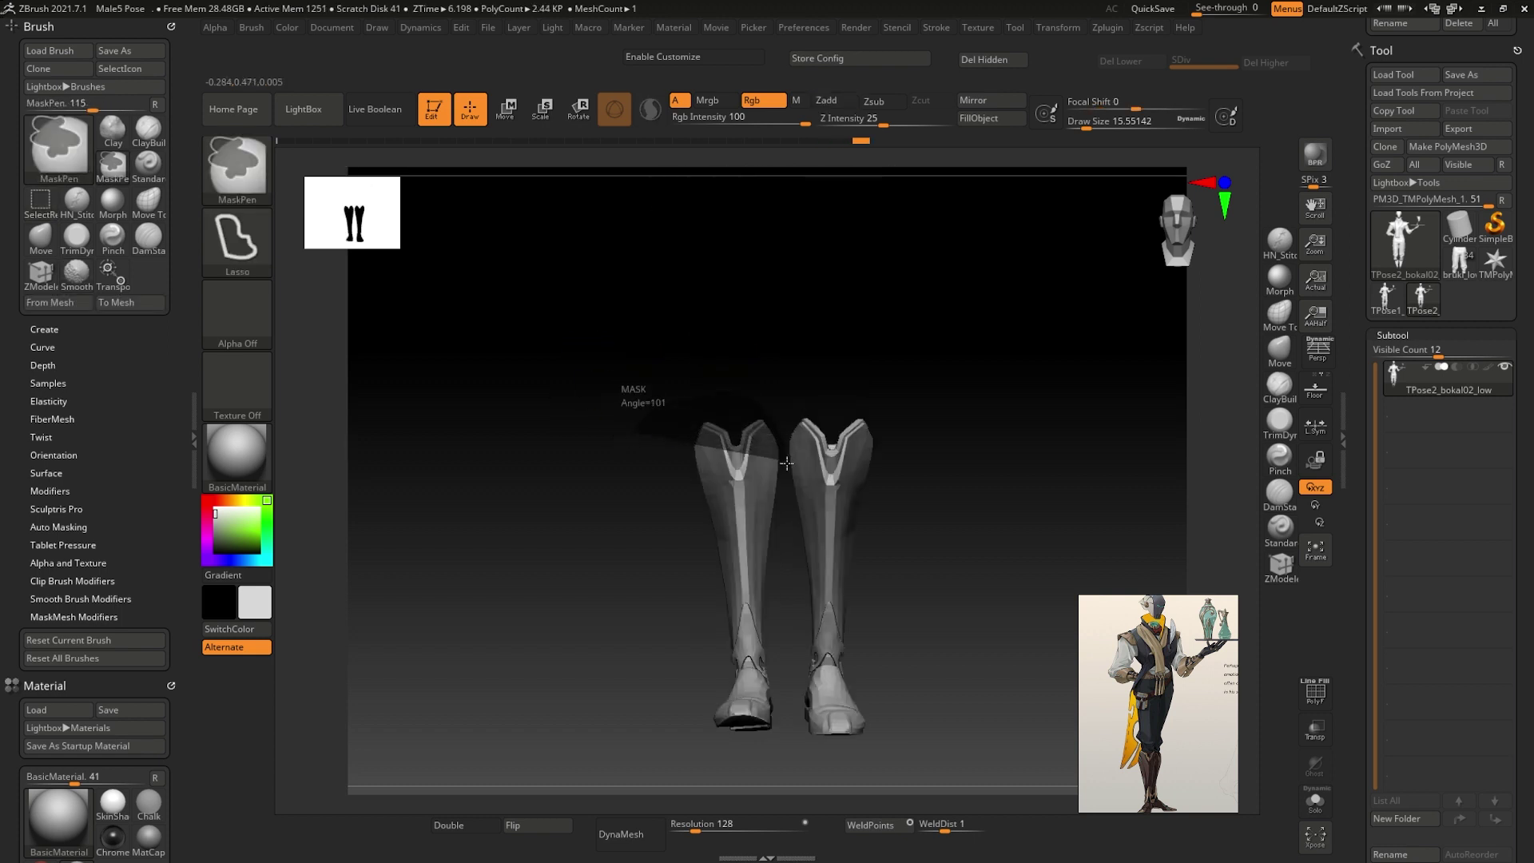
left_click(628, 415, "ctrl")
- Rotate and shift the boots into place from front and side views, then unhide the character
key("w")
mouse_move(972, 482)
left_mouse_down()
mouse_move(809, 406)
mouse_move(753, 406)
left_mouse_up()
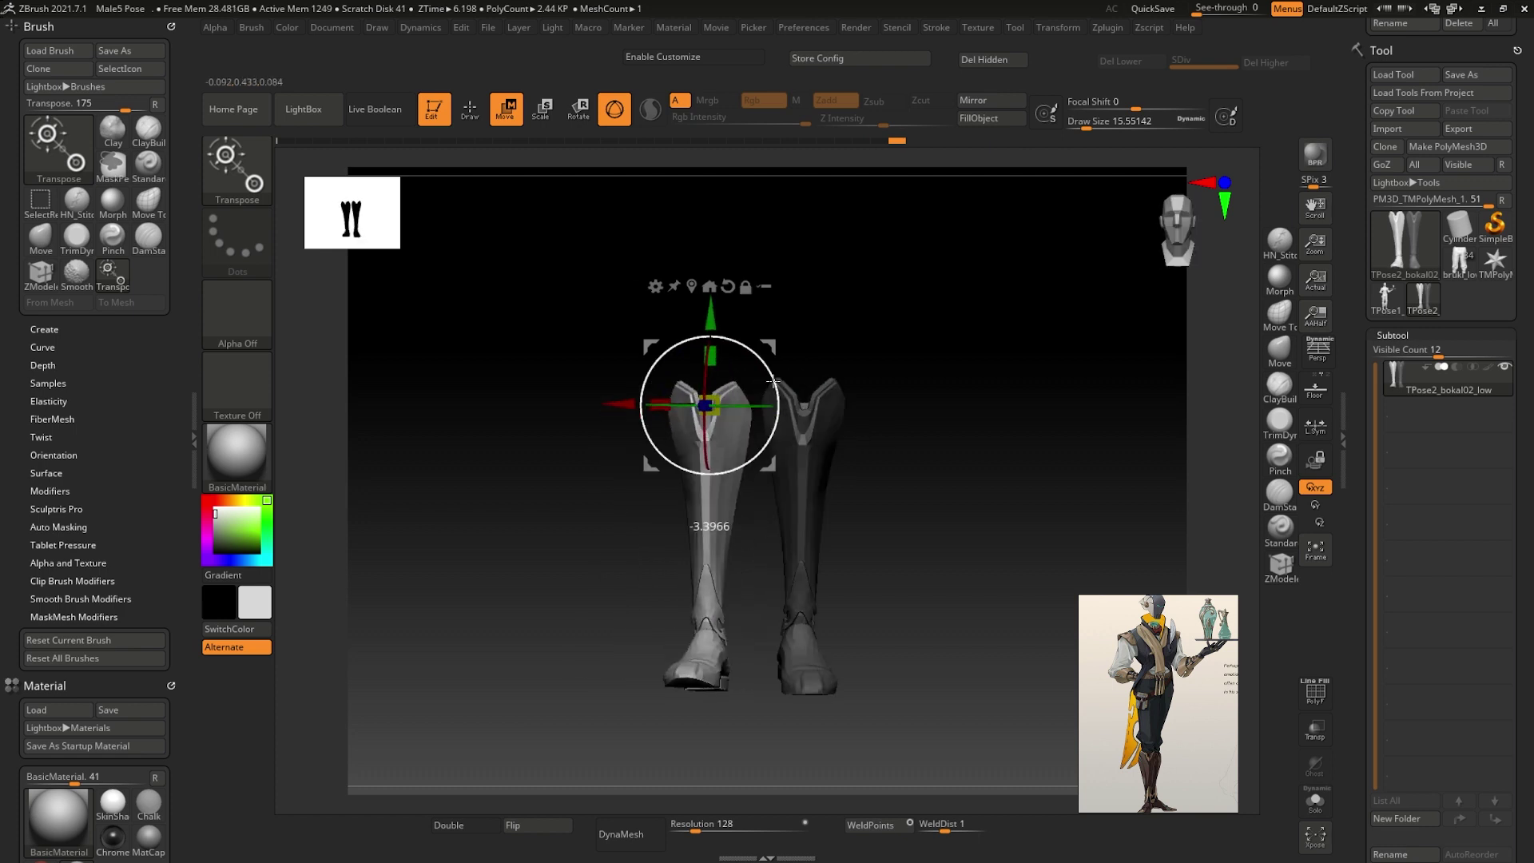
key("q")
left_click_drag(923, 434, 901, 435)
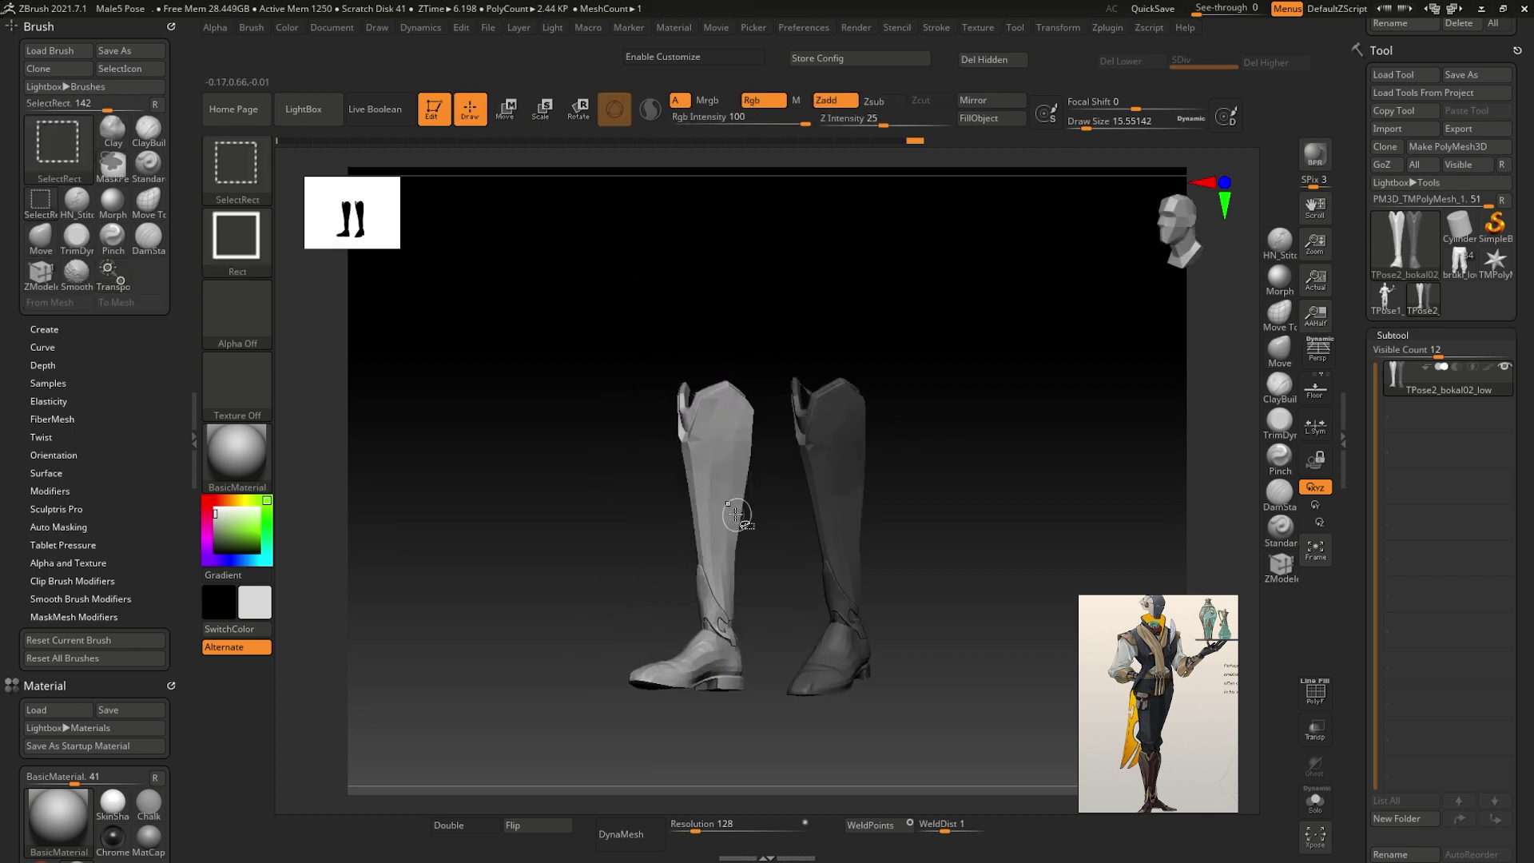
key("w")
left_click_drag(707, 591, 771, 562, "shift")
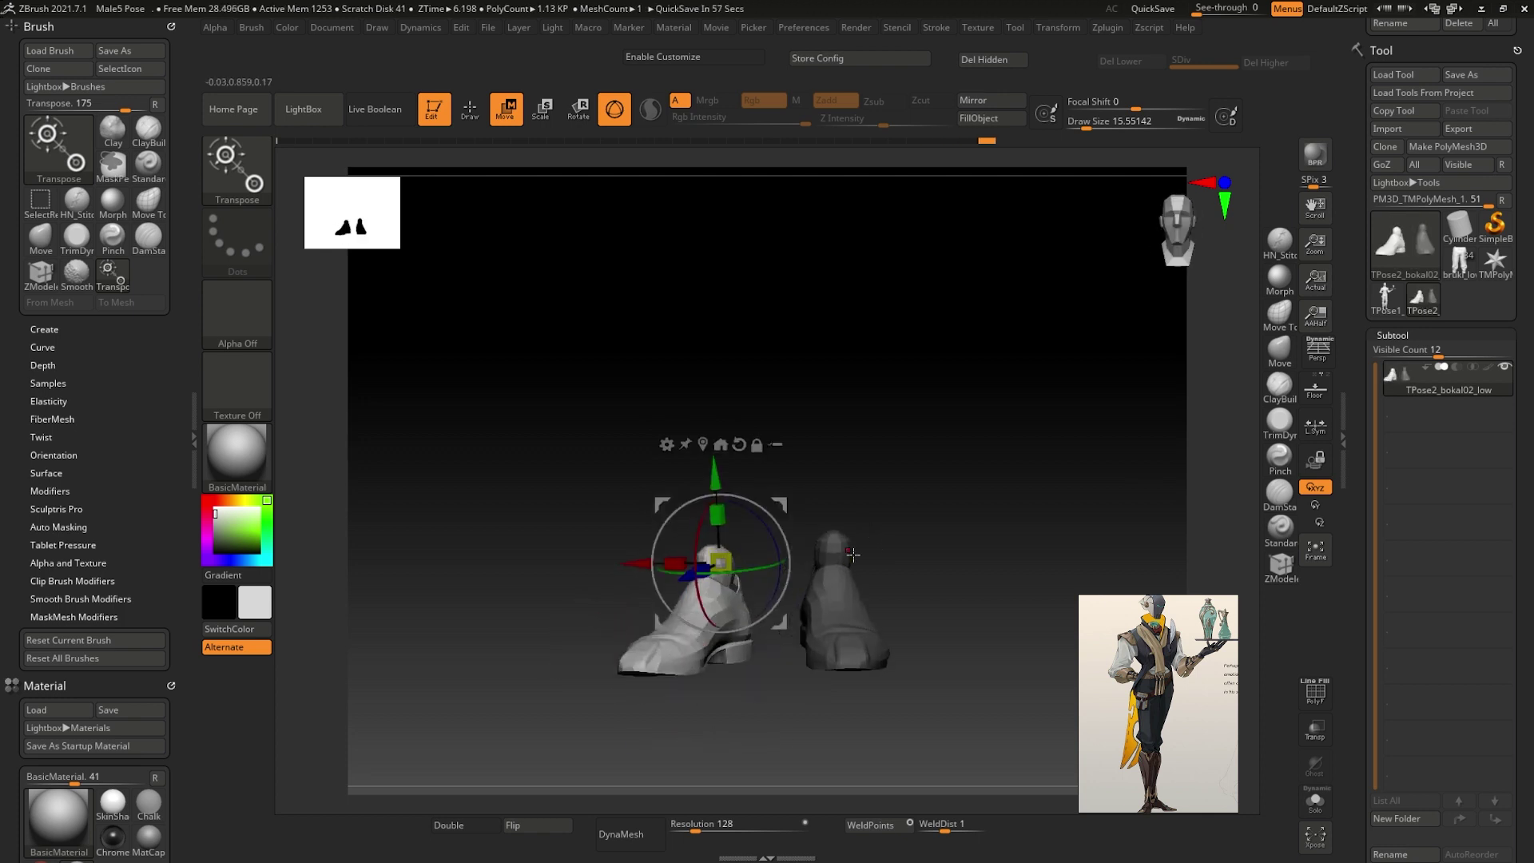
left_click_drag(873, 518, 760, 501, "alt")
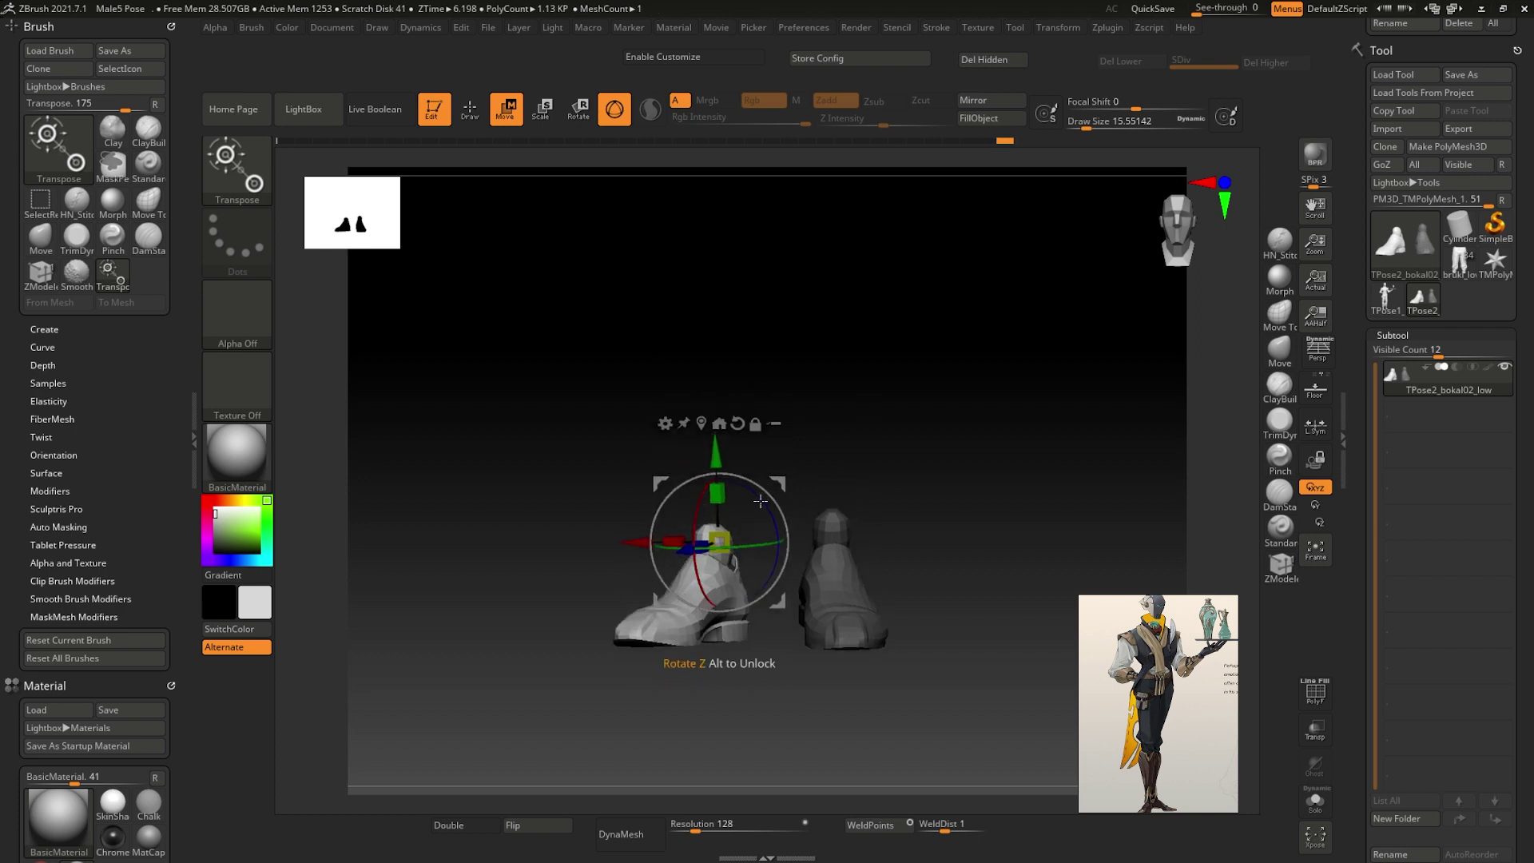
left_click_drag(888, 551, 890, 487)
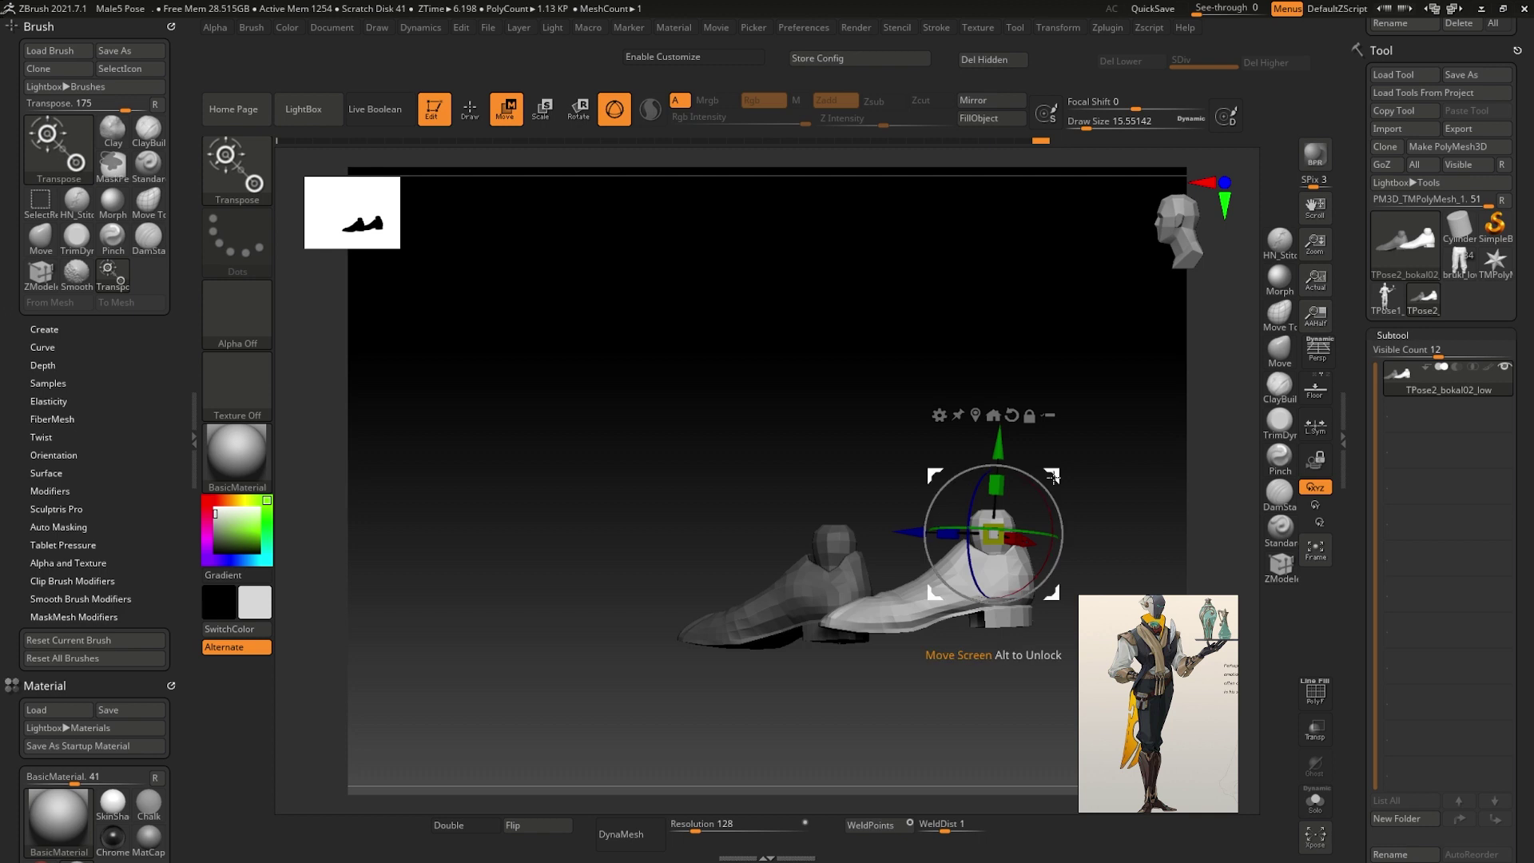
left_click_drag(1053, 477, 999, 493)
mouse_move(1047, 542)
left_mouse_down()
mouse_move(795, 404)
mouse_move(976, 507)
mouse_move(962, 434)
mouse_move(826, 398)
mouse_move(717, 407)
mouse_move(925, 509)
mouse_move(675, 500)
left_mouse_up()
left_click(935, 401, "ctrl+shift")
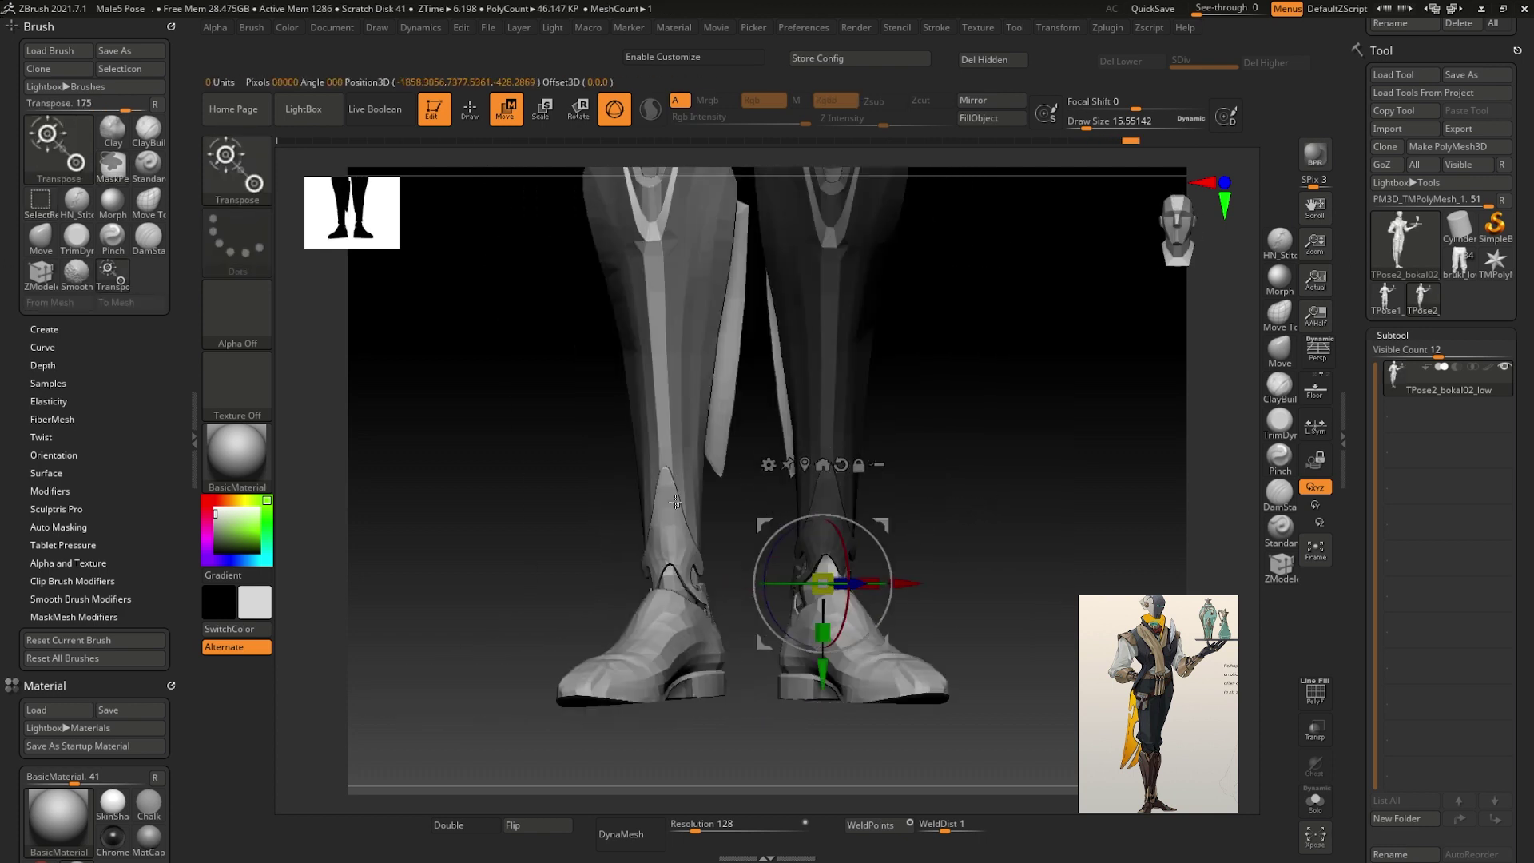
- Hide the shin armour and isolate only the shoes for posing
key("q")
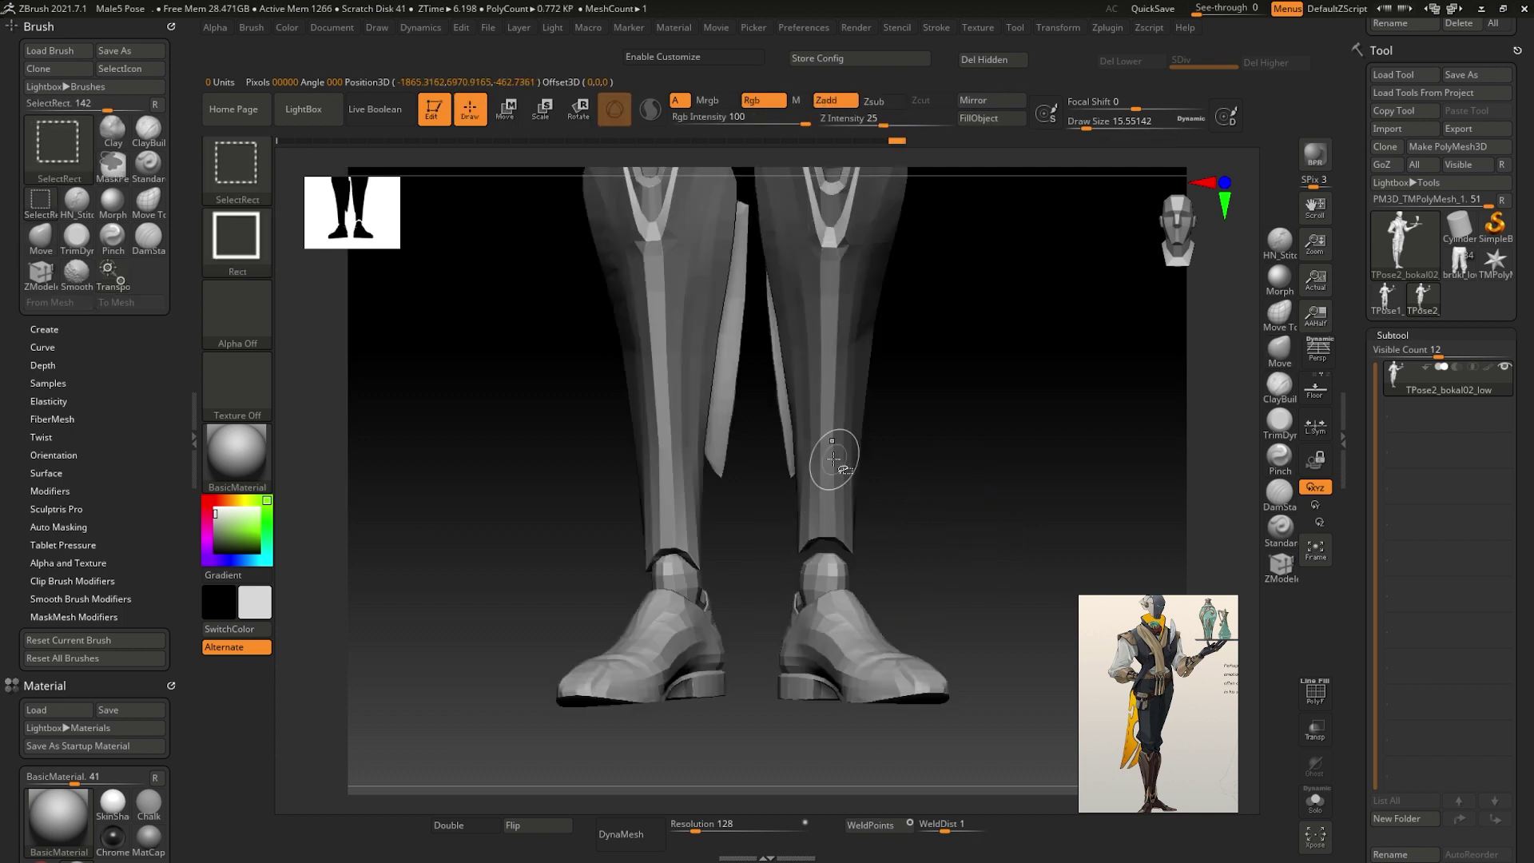
left_click(828, 445, "ctrl+alt+shift")
left_click_drag(829, 742, 817, 680, "alt")
left_click(817, 681, "ctrl+shift")
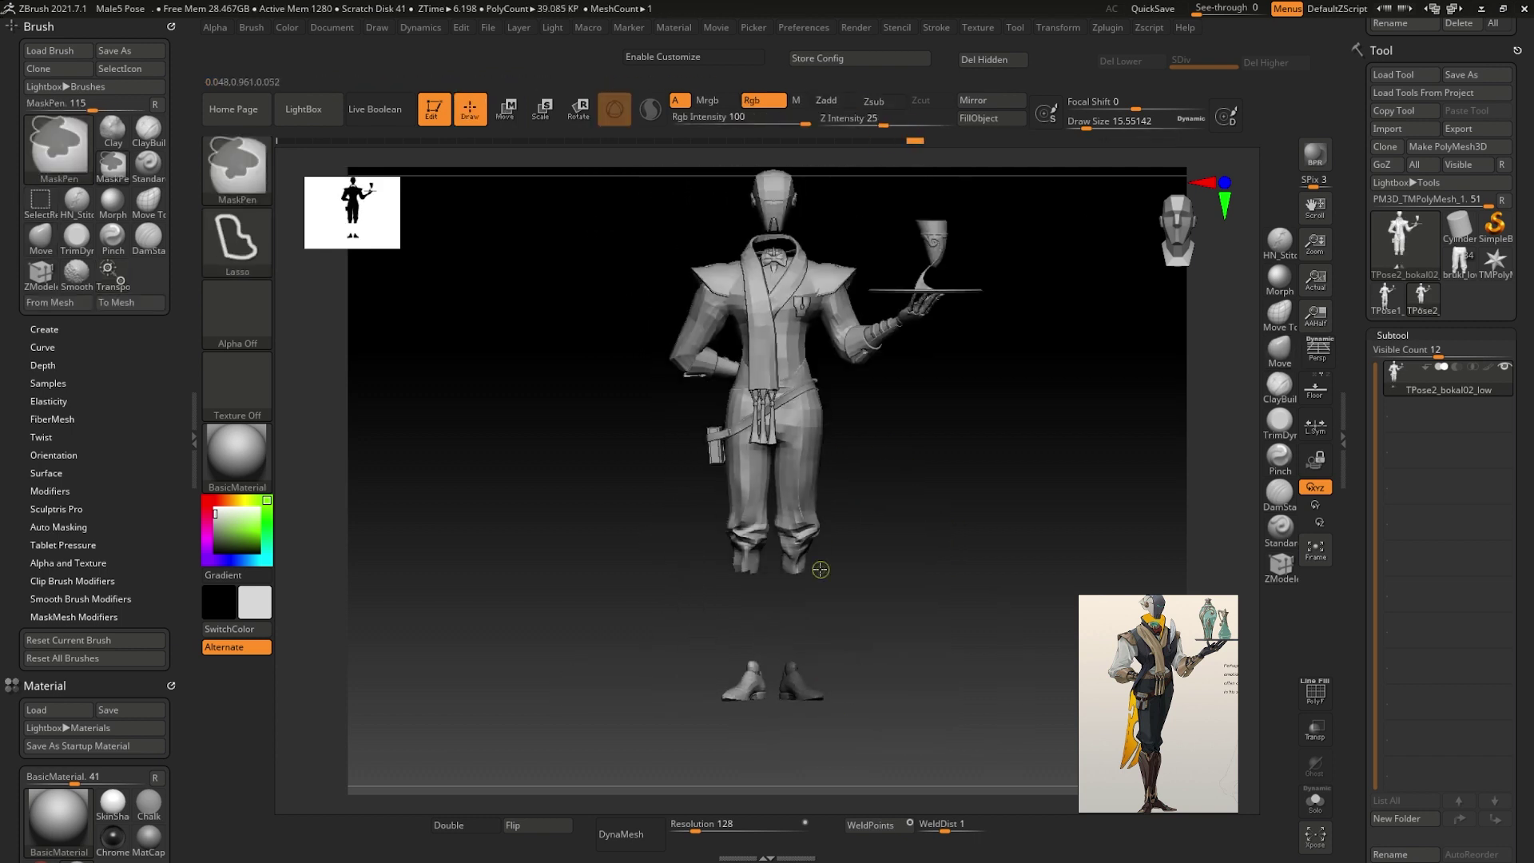
left_click(777, 386, "ctrl+shift")
left_click(795, 686, "ctrl+shift")
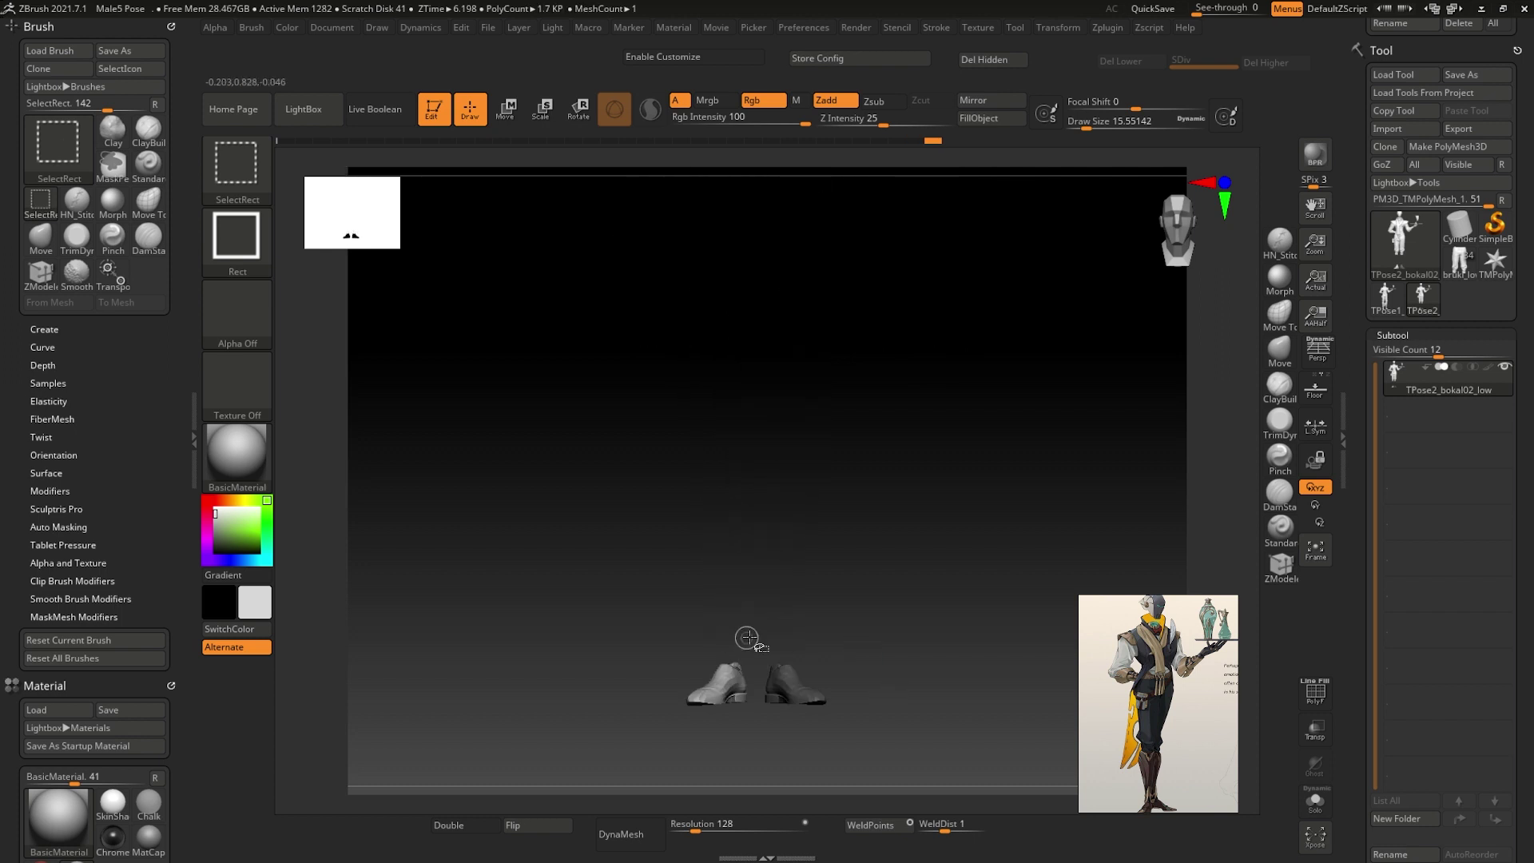
key("w")
left_click_drag(820, 755, 692, 666)
- Rotate the shoe back to level, then reveal the legs around the shoes
key("q")
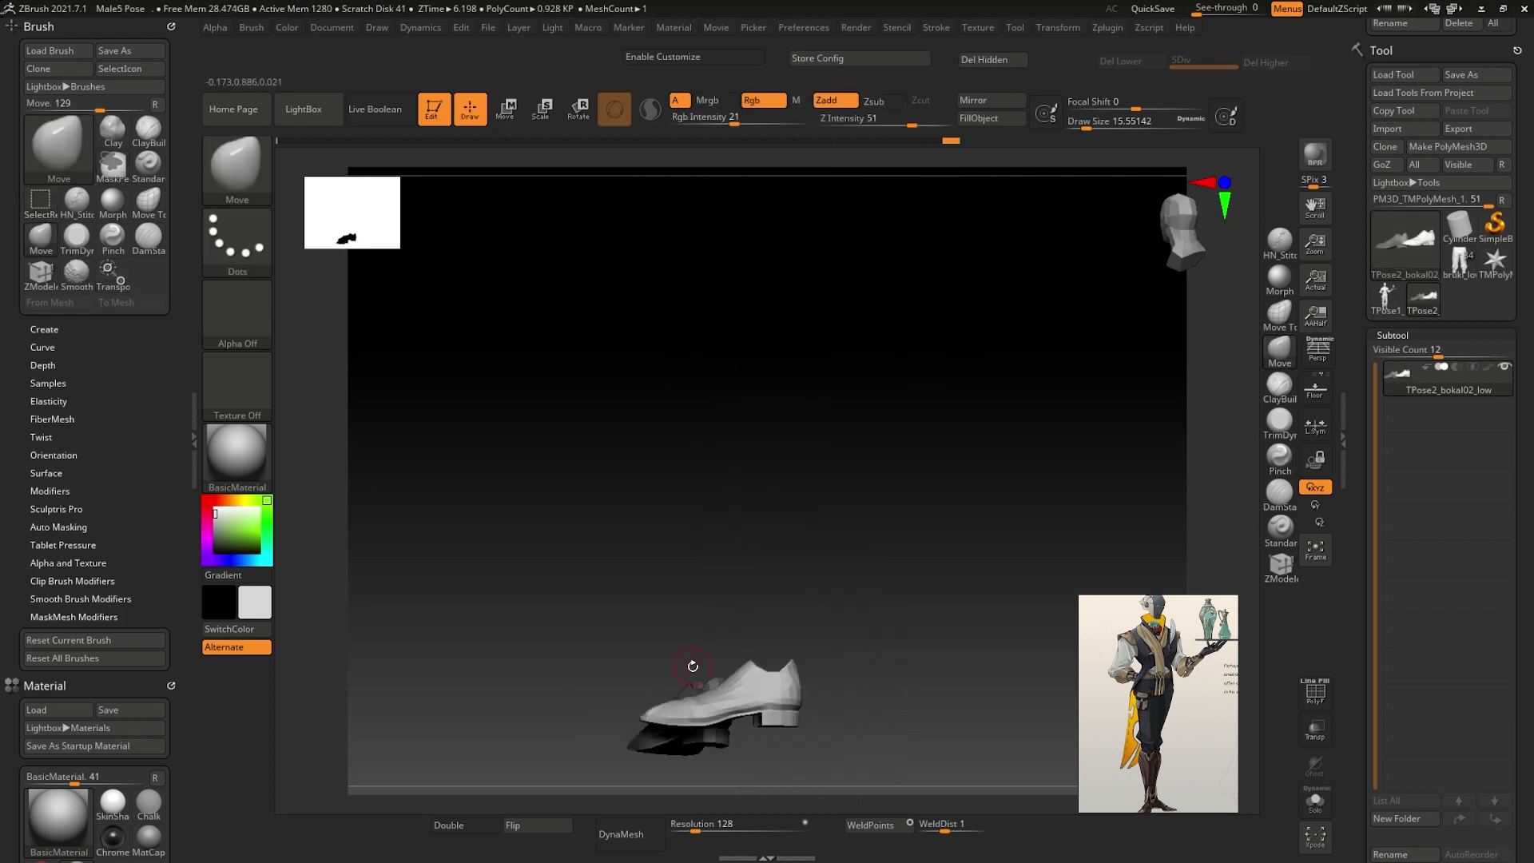
key("w")
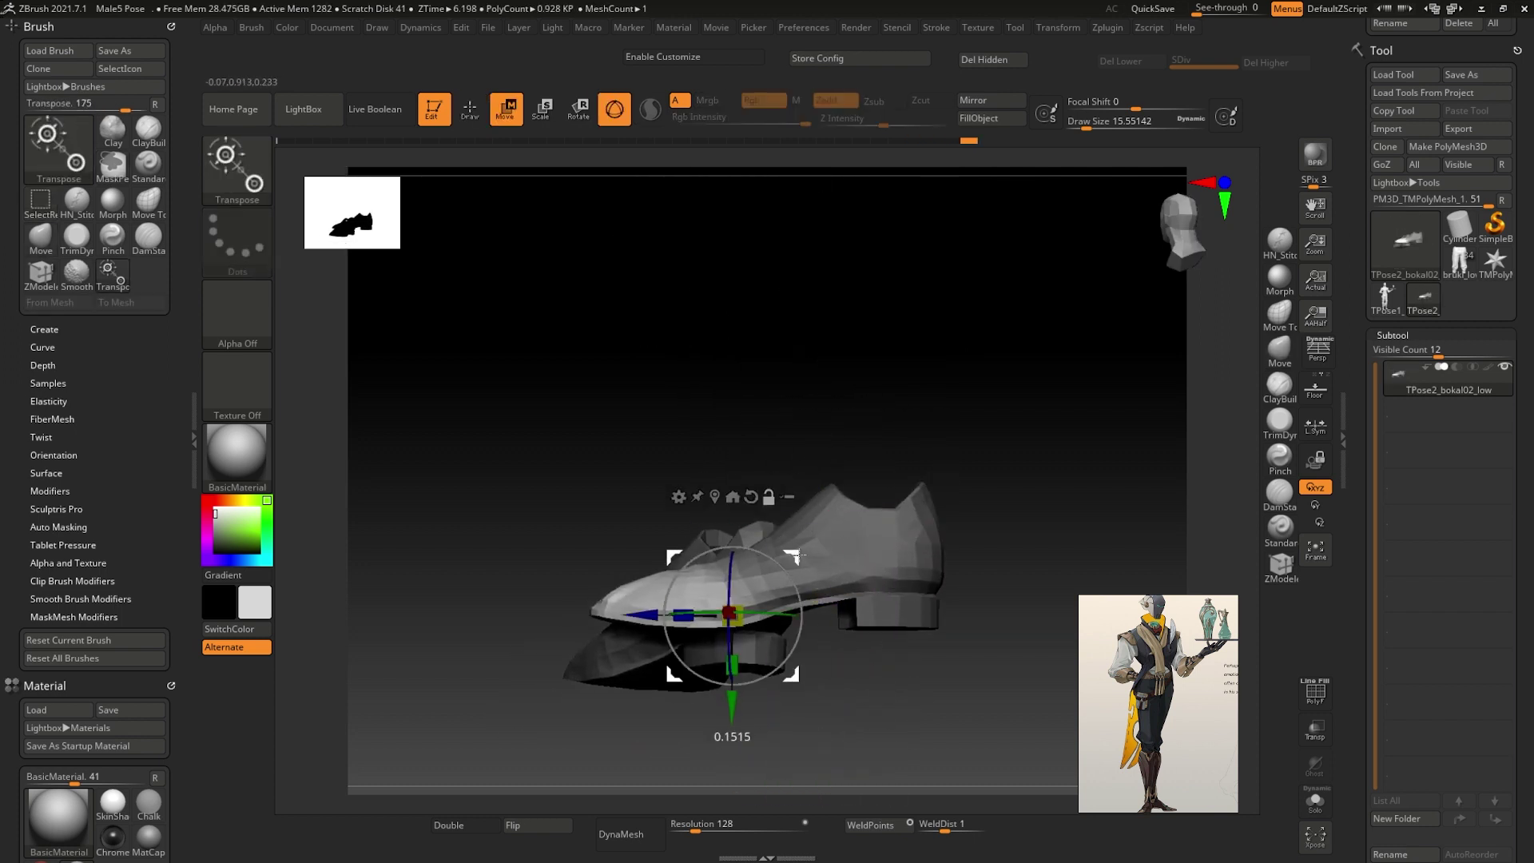
left_click_drag(783, 575, 657, 550)
key("q")
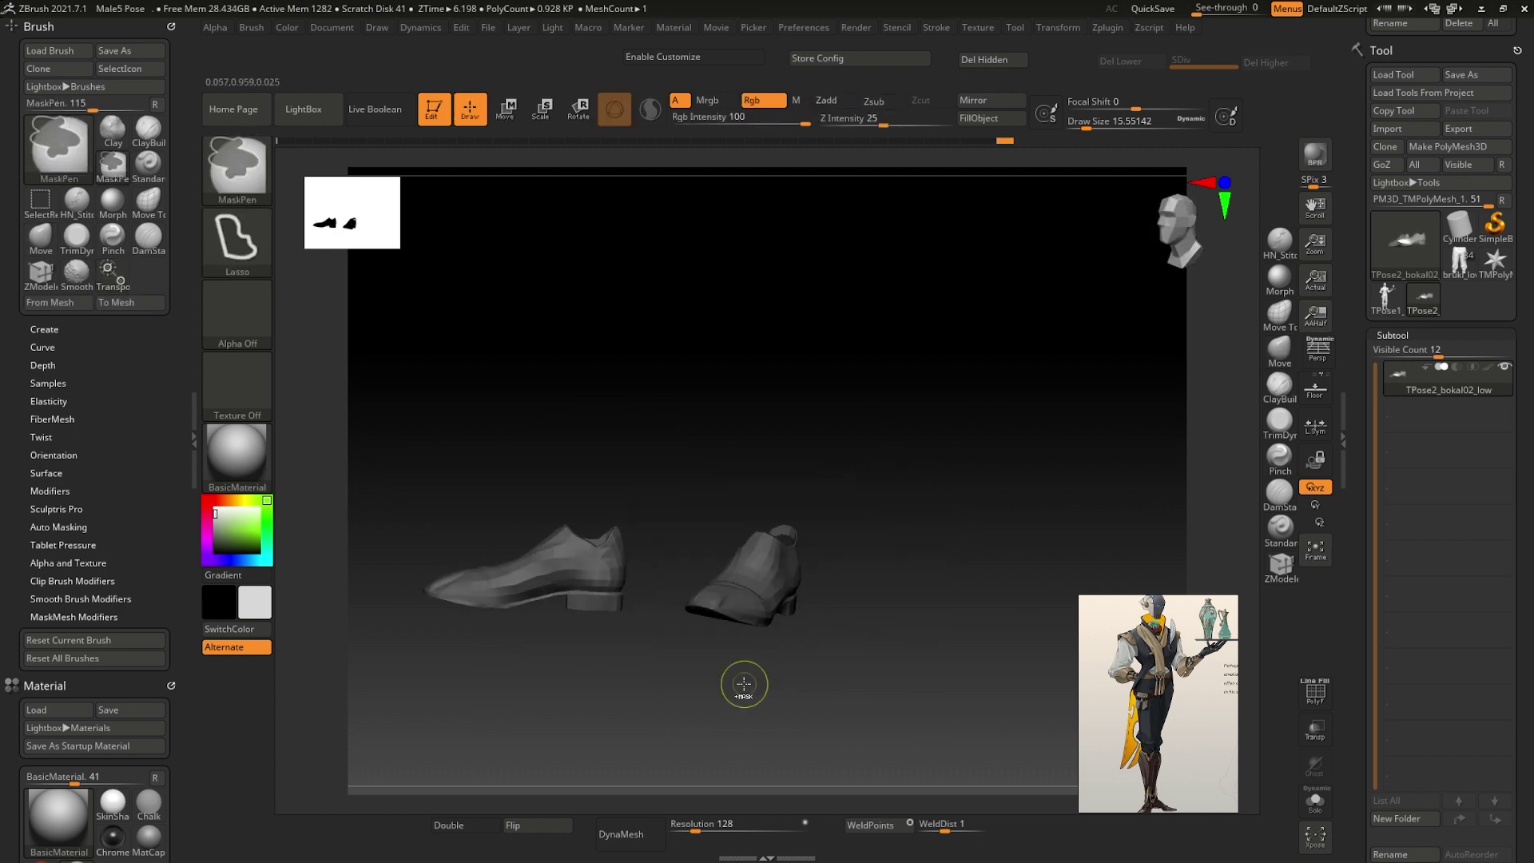
left_click_drag(743, 683, 787, 567)
key("w")
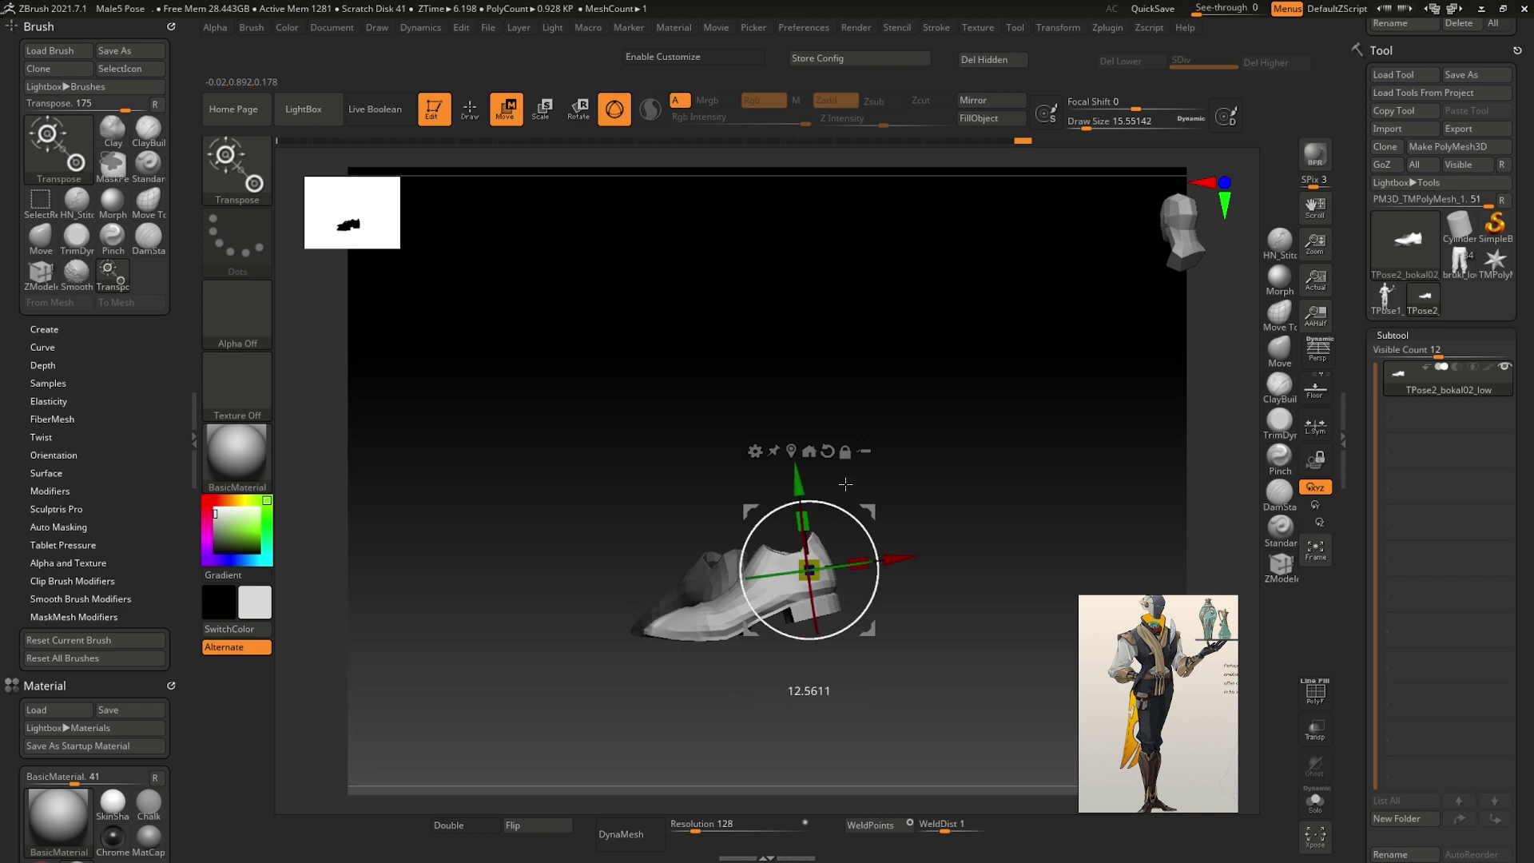
left_click(931, 515, "ctrl+shift")
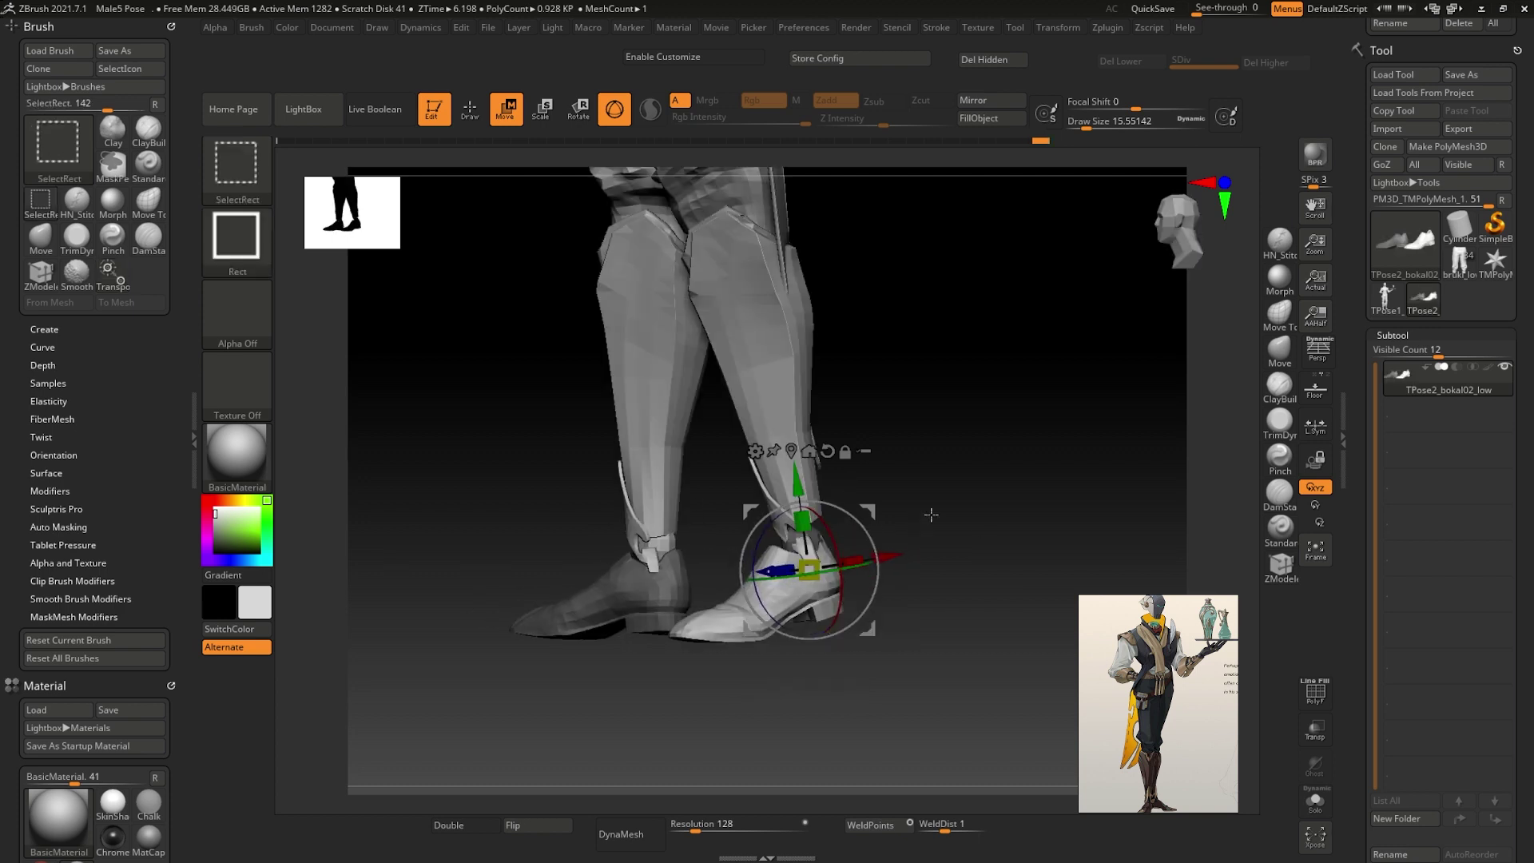
key("q")
mouse_move(957, 484)
left_mouse_down()
mouse_move(870, 462)
mouse_move(742, 544)
left_mouse_up()
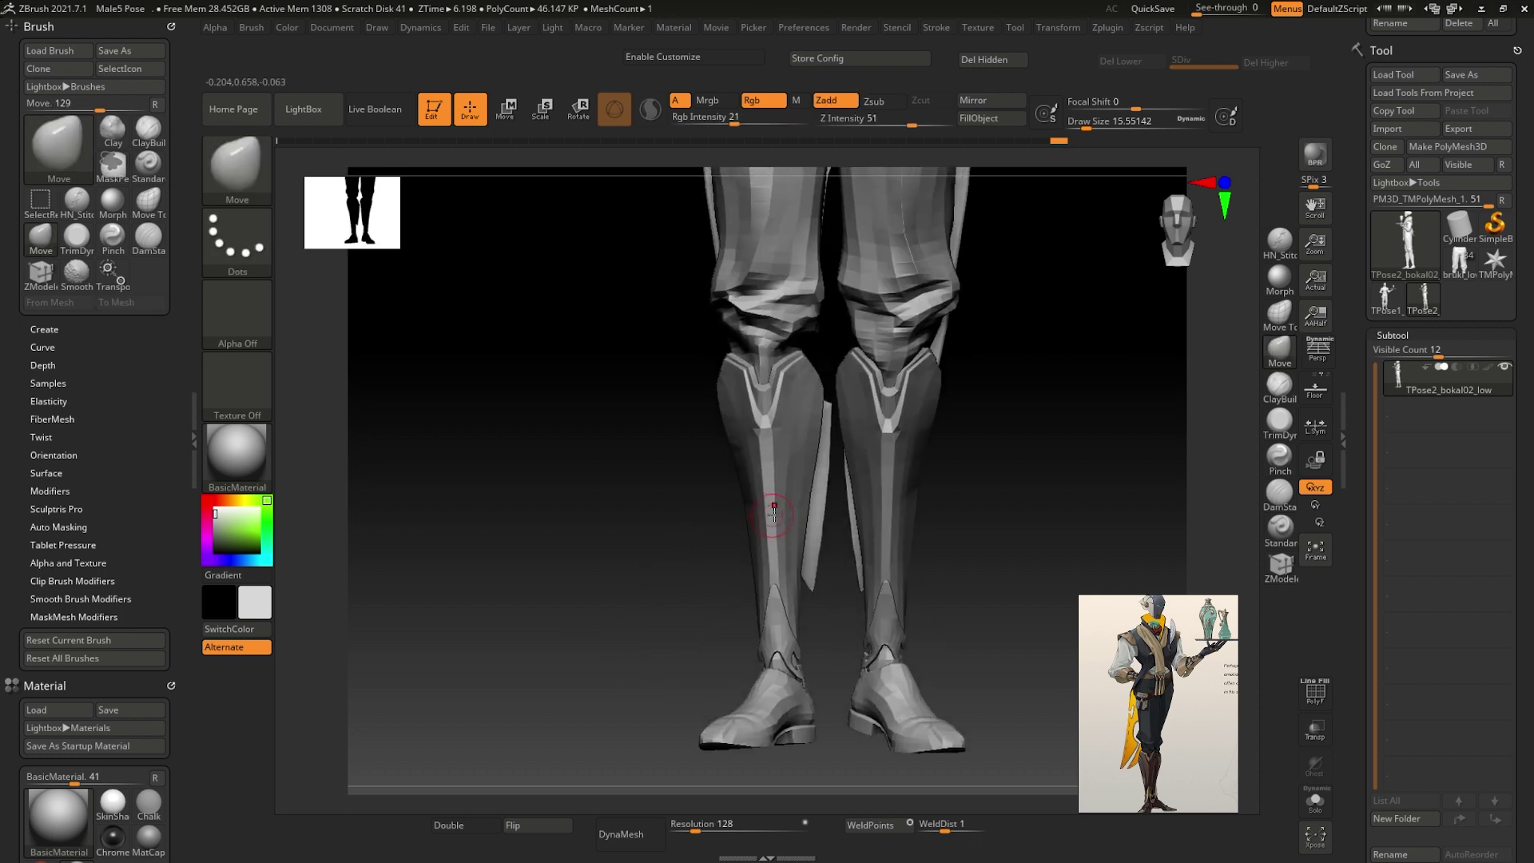
- Isolate the two shin guards and move the left one to fit the knee
left_click(770, 514, "ctrl+shift")
left_click_drag(737, 710, 948, 421)
key("w")
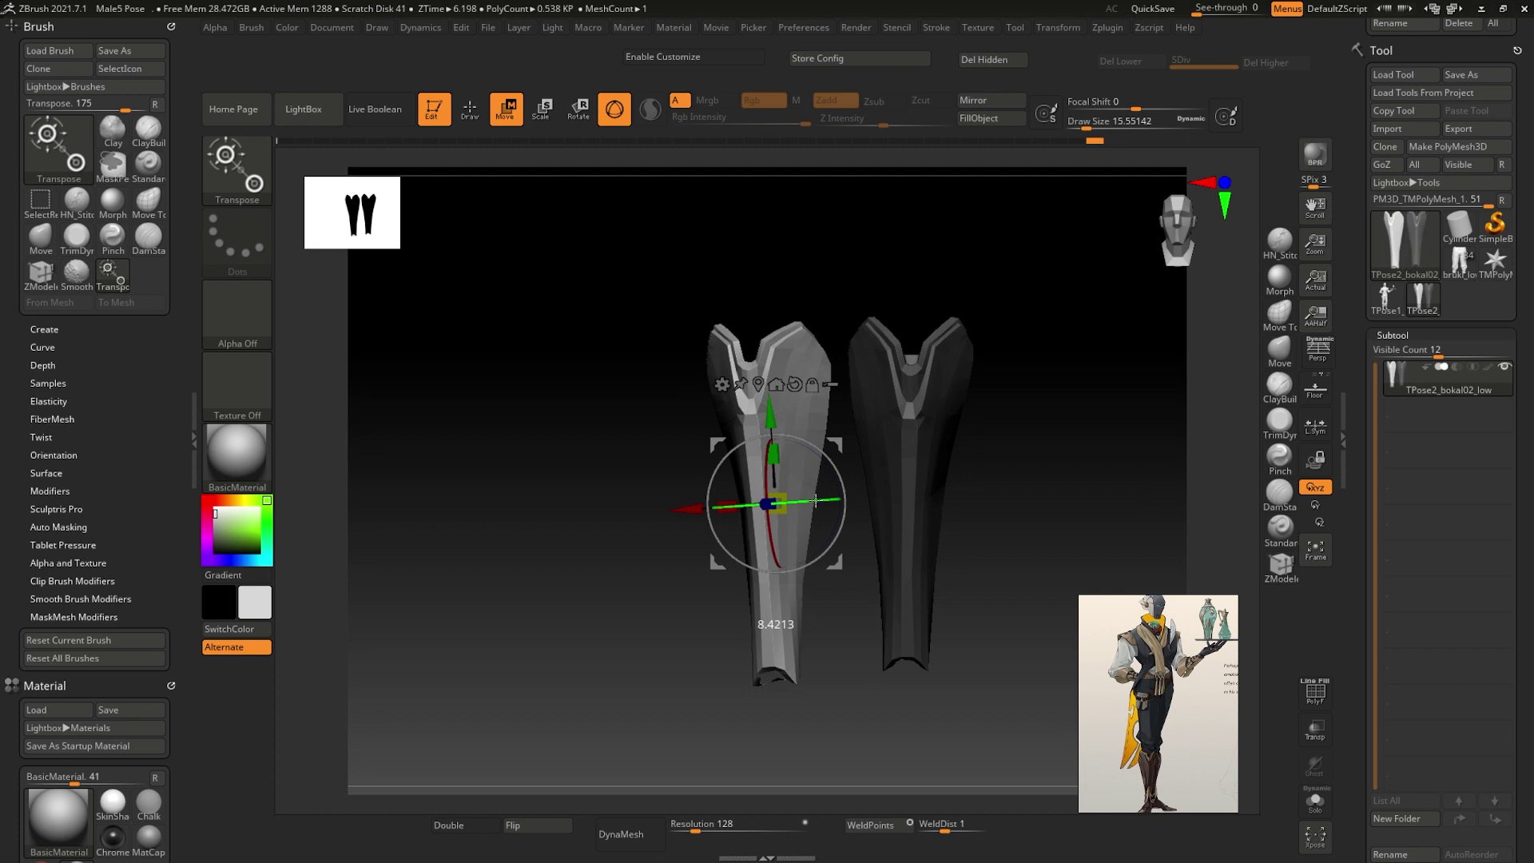
key("q")
left_click(685, 531, "ctrl+shift")
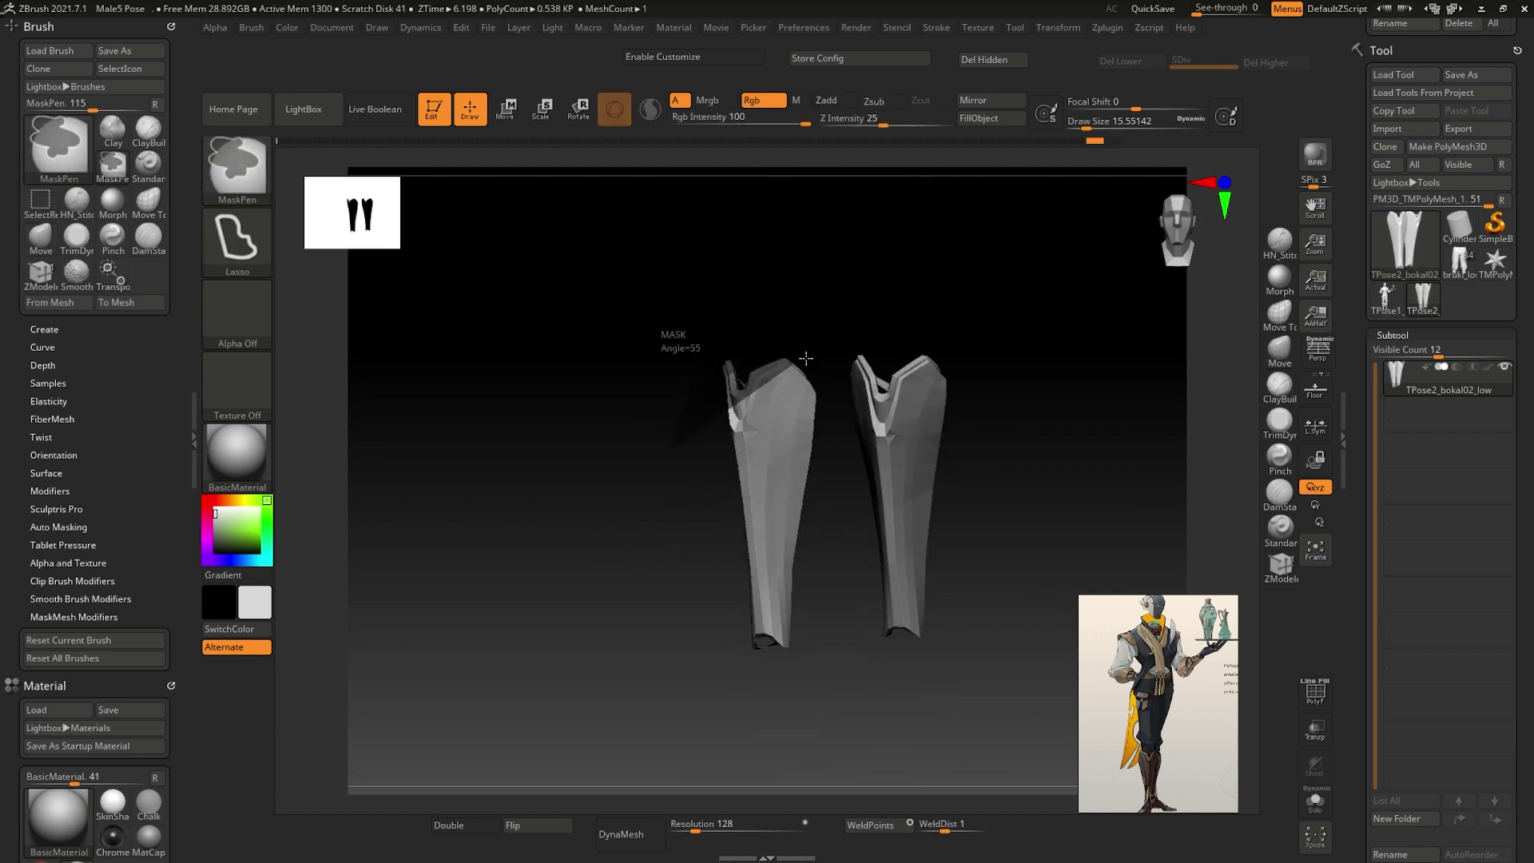
left_click_drag(782, 575, 897, 627)
key("w")
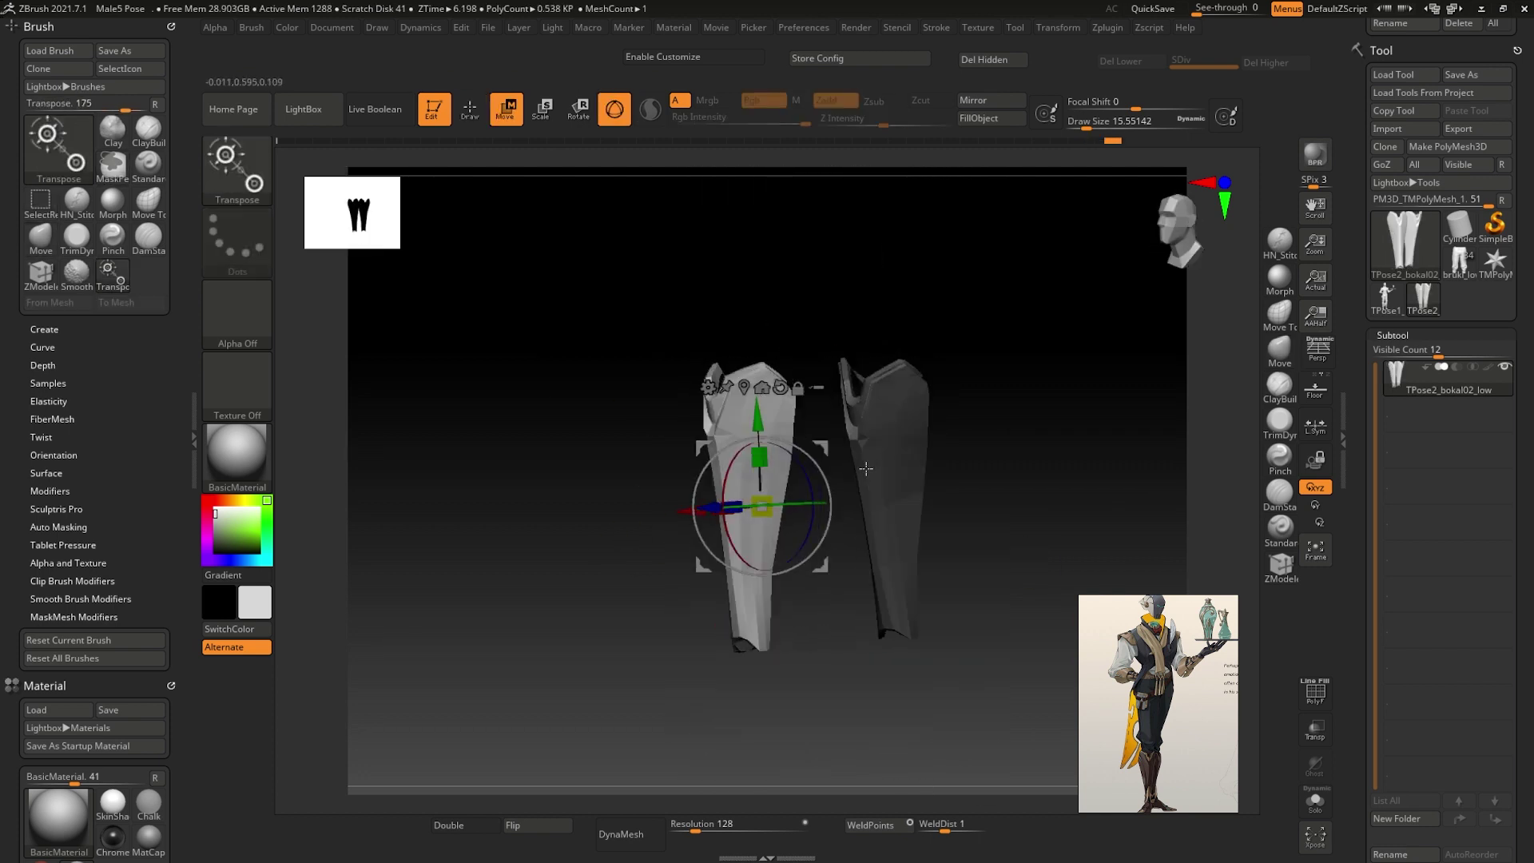
- Show all hidden body parts again, then isolate the pants alone
left_click(988, 455, "ctrl+shift")
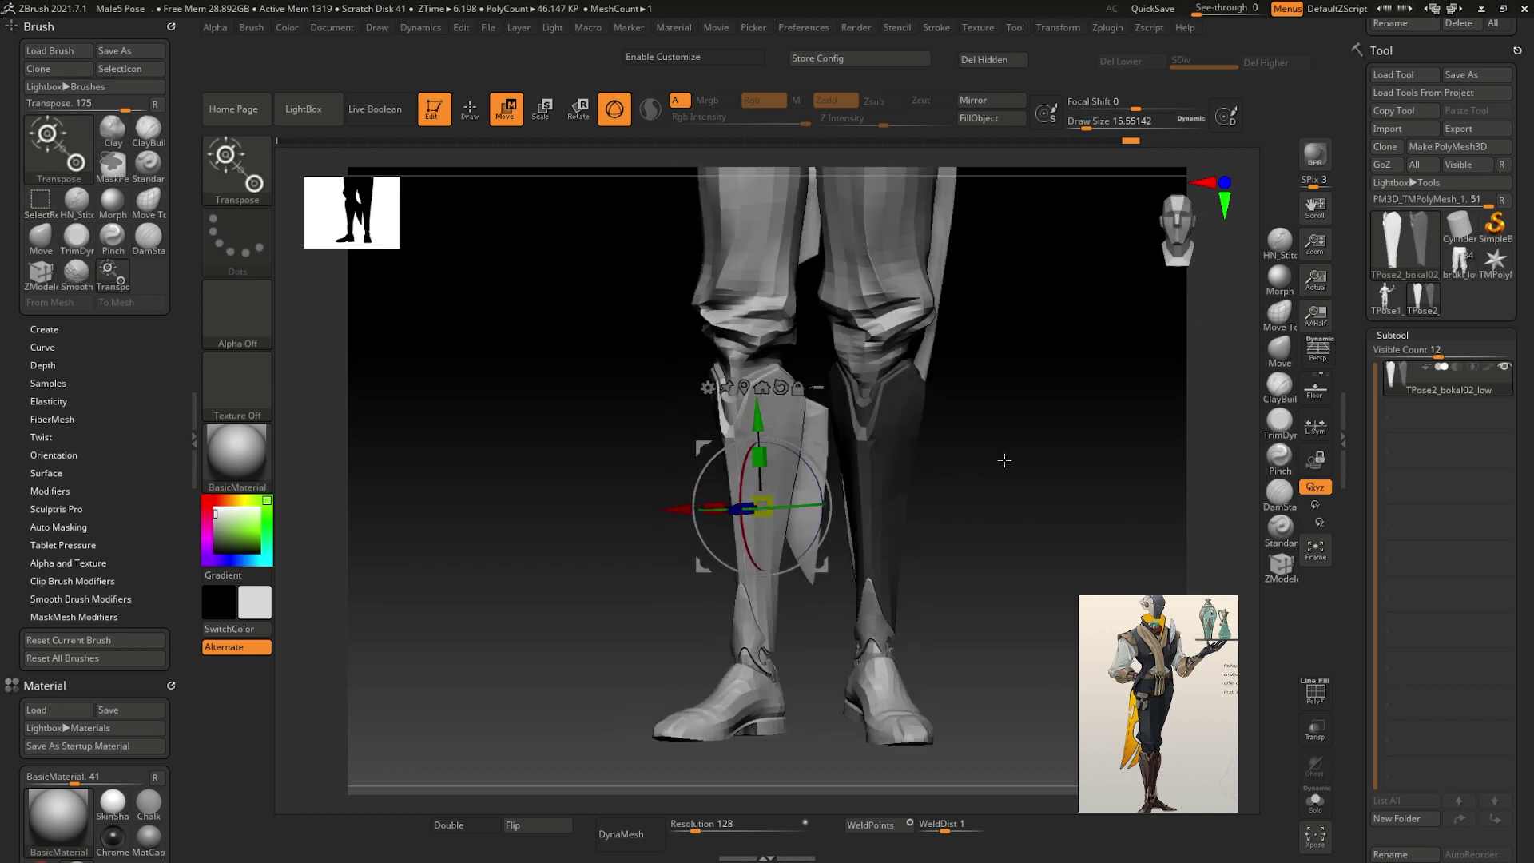
mouse_move(1005, 473)
left_mouse_down("alt")
mouse_move(907, 523)
mouse_move(969, 514)
mouse_move(936, 560)
mouse_move(842, 538)
mouse_move(846, 428)
mouse_move(815, 565)
left_mouse_up("alt")
key("q")
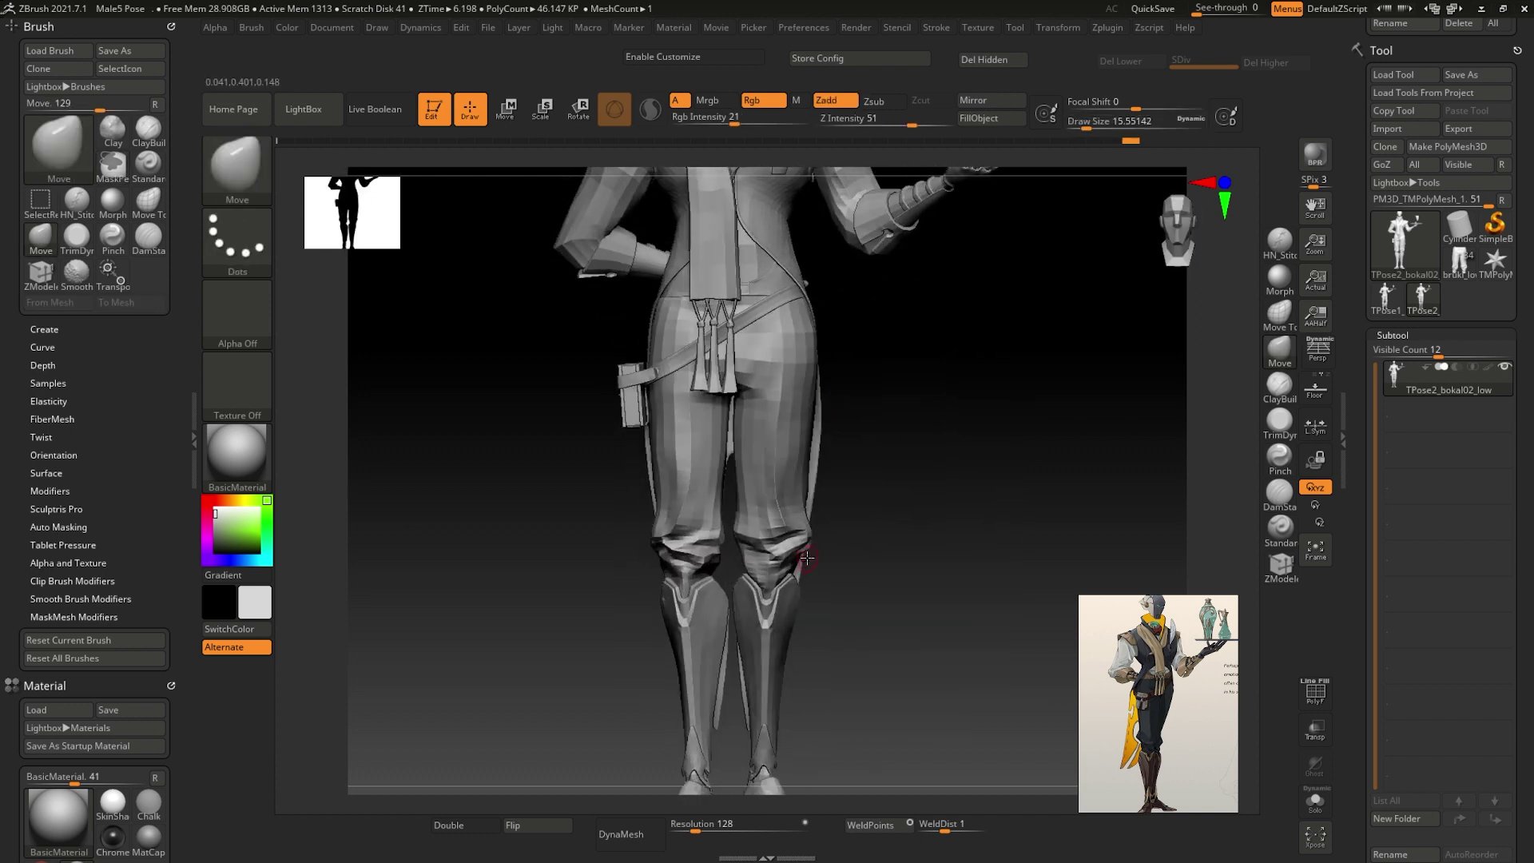
left_click(788, 530, "ctrl+shift")
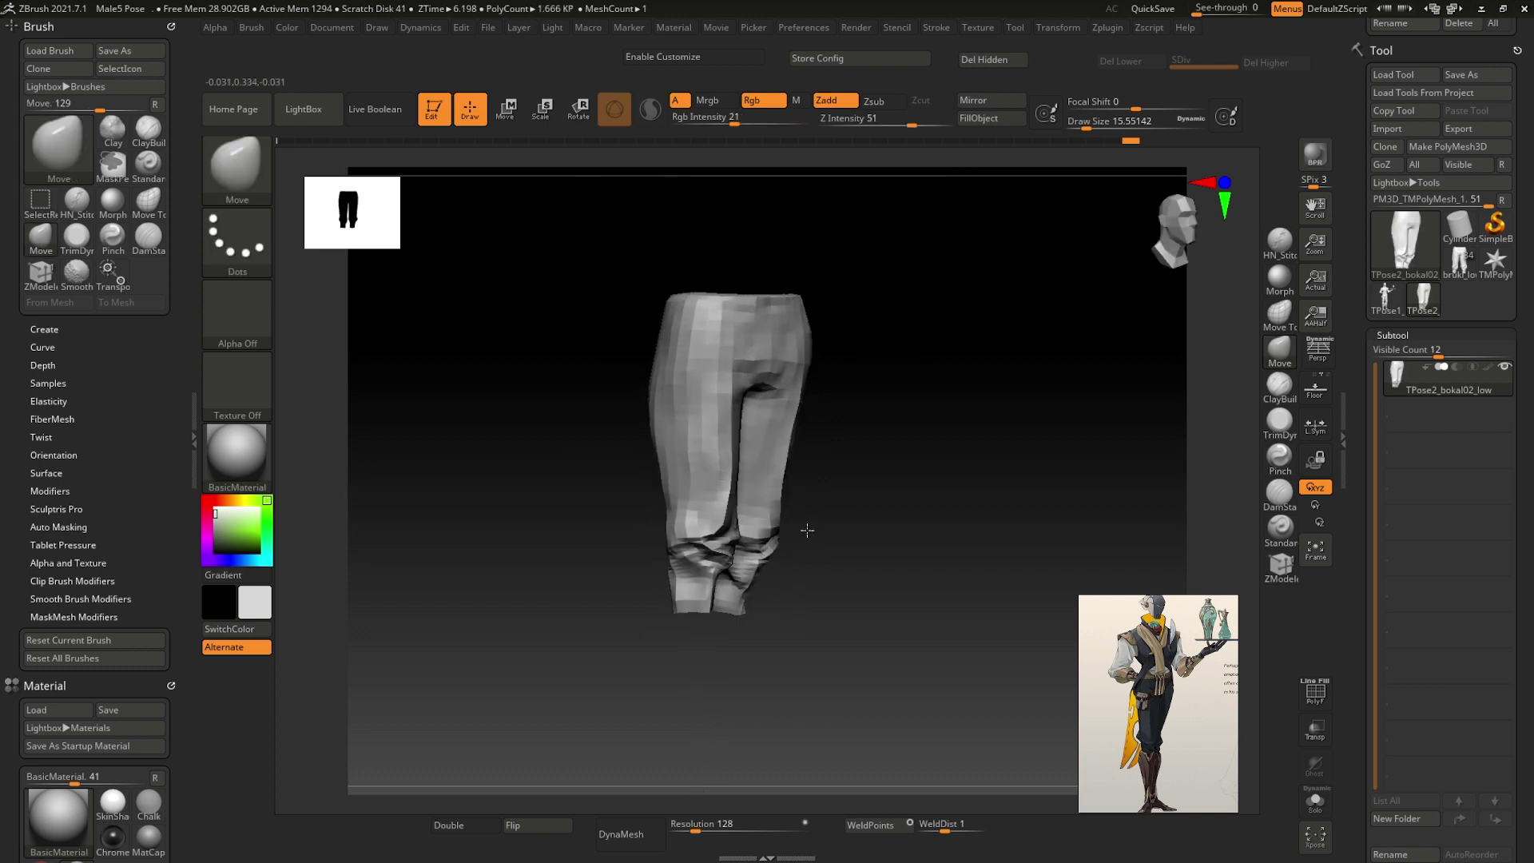
- Mask the right pant leg and reposition the unmasked pants with the Transpose gizmo
mouse_move(857, 381)
left_mouse_down("ctrl")
mouse_move(807, 453)
mouse_move(834, 487)
left_mouse_up("ctrl")
key("w")
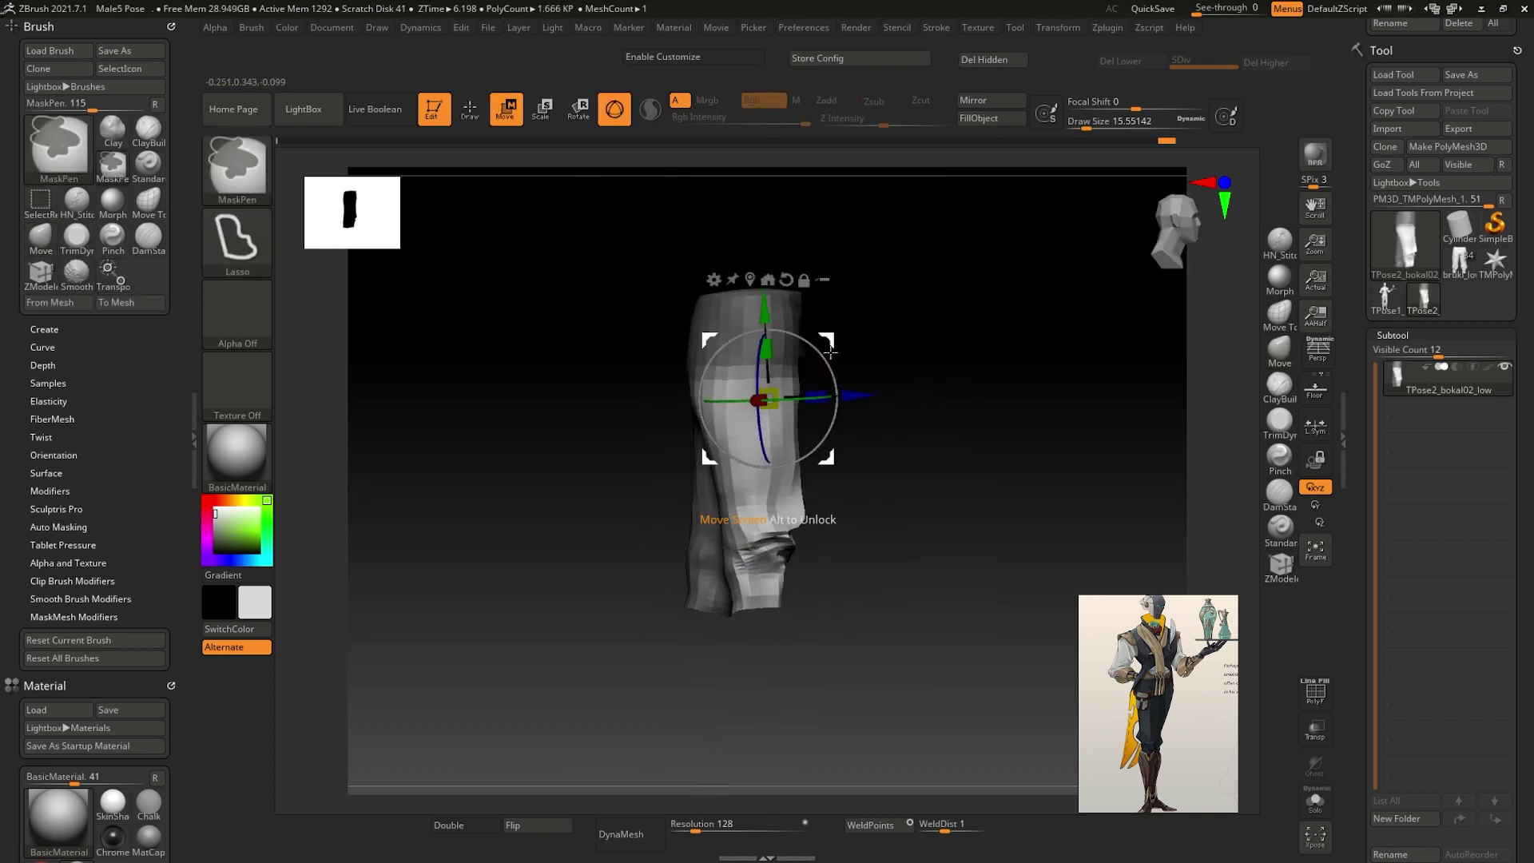
left_click_drag(954, 418, 820, 513)
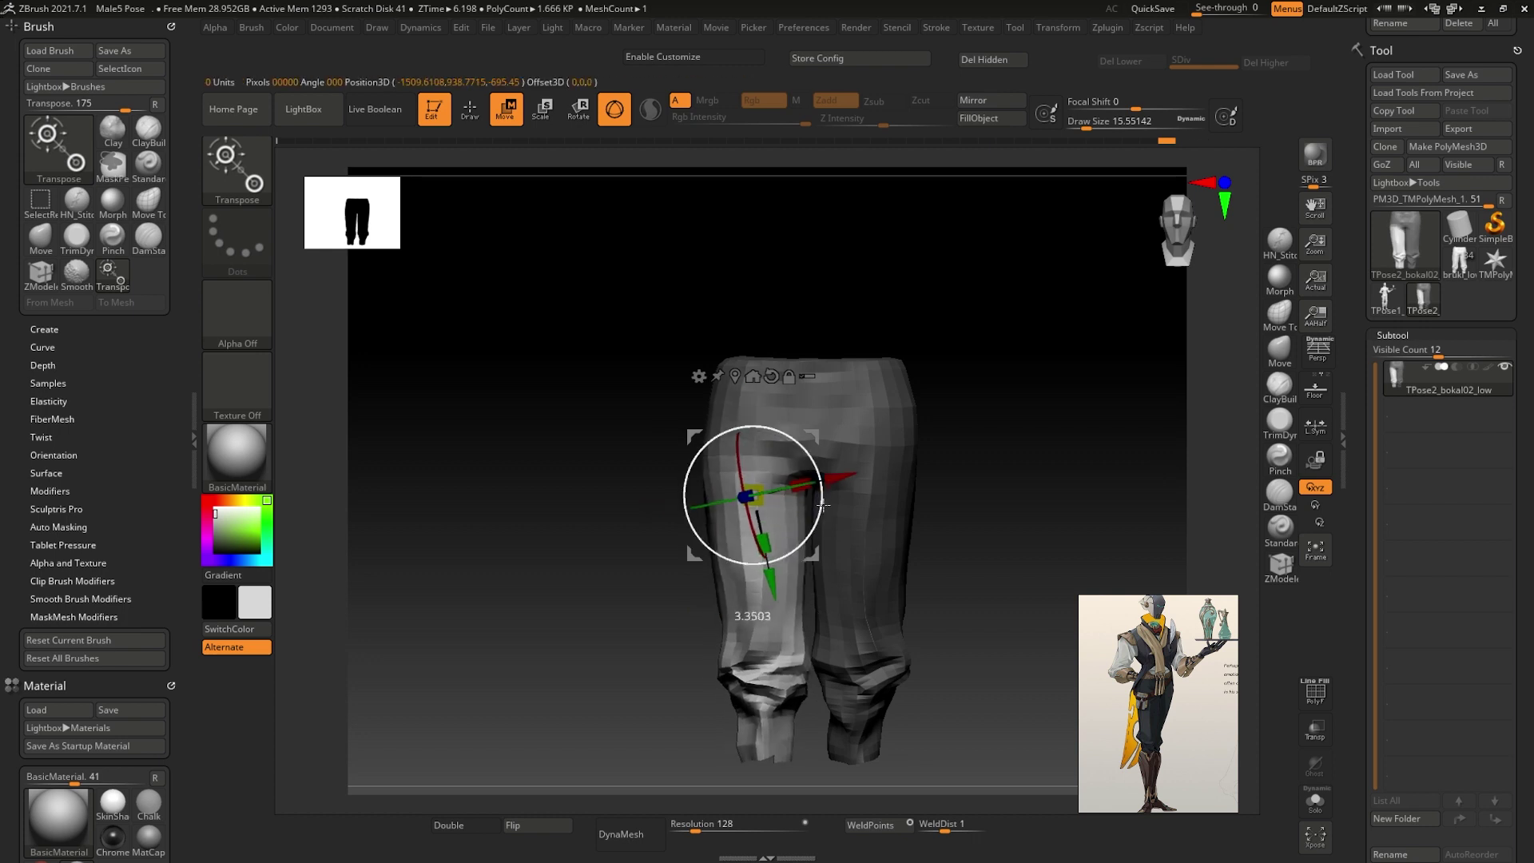
key("q")
- Unhide the rest of the character so the legs and feet show again
mouse_move(954, 503)
left_mouse_down("alt")
mouse_move(885, 476)
mouse_move(925, 506)
left_mouse_up("alt")
left_click(925, 507, "ctrl+shift")
left_click(607, 568, "ctrl+shift")
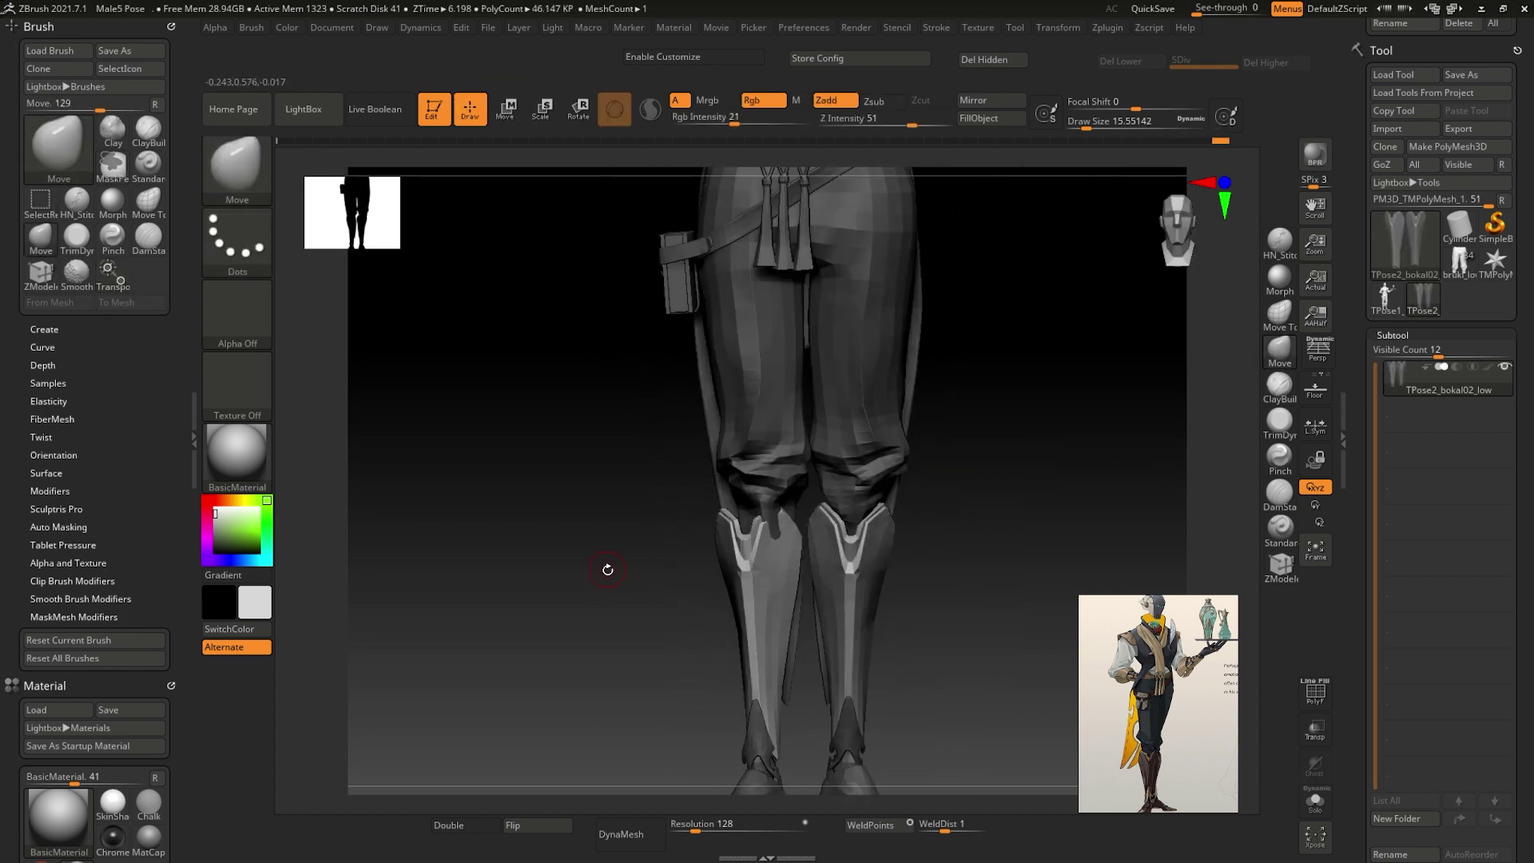
left_click_drag(607, 569, 591, 465, "alt")
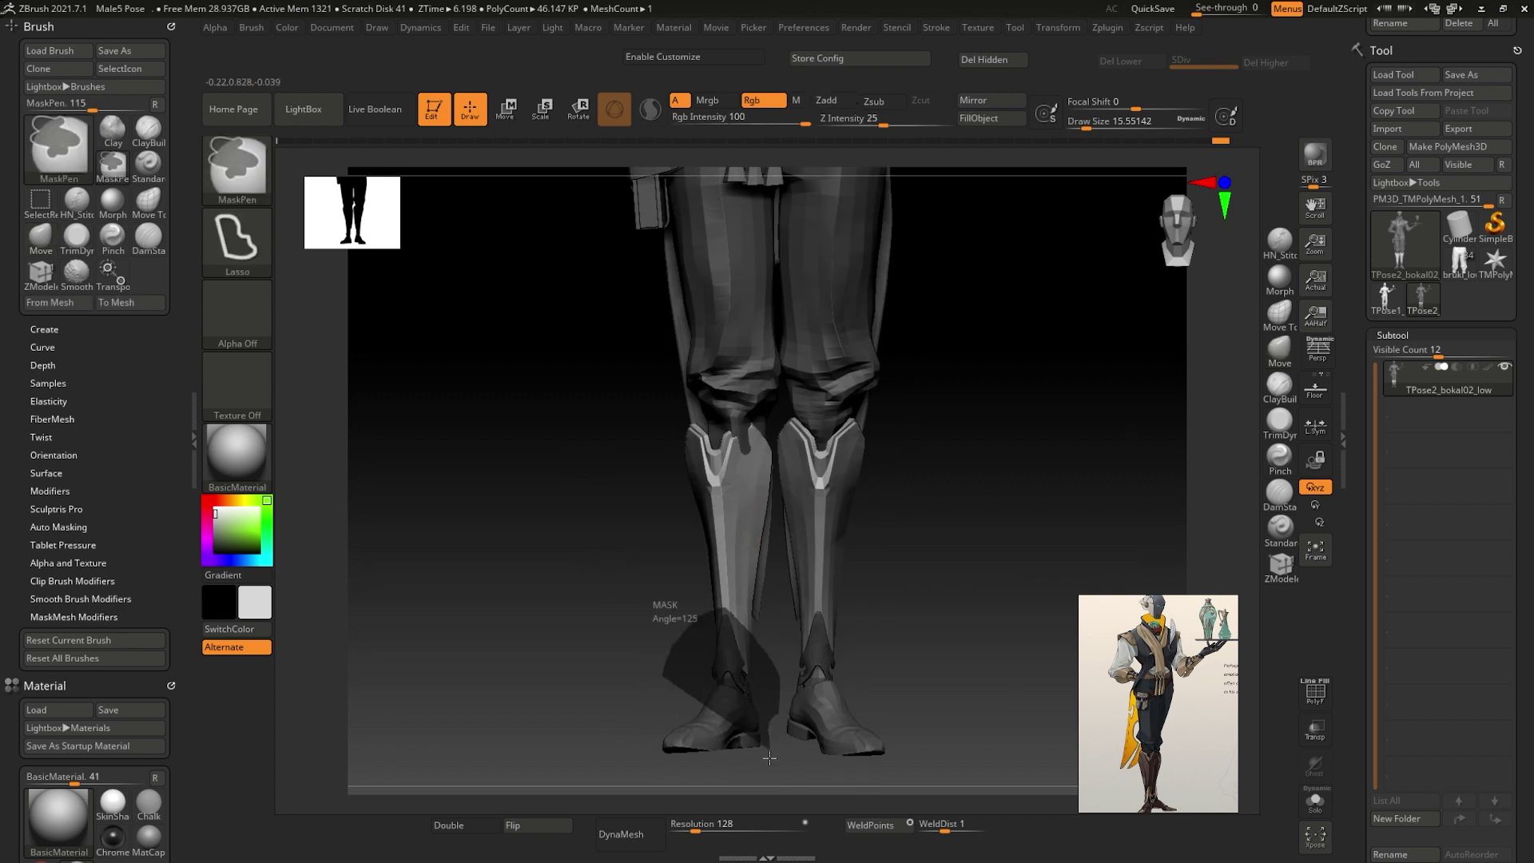
- Nudge the left shin guard slightly forward along its axis with the Move gizmo
key("w")
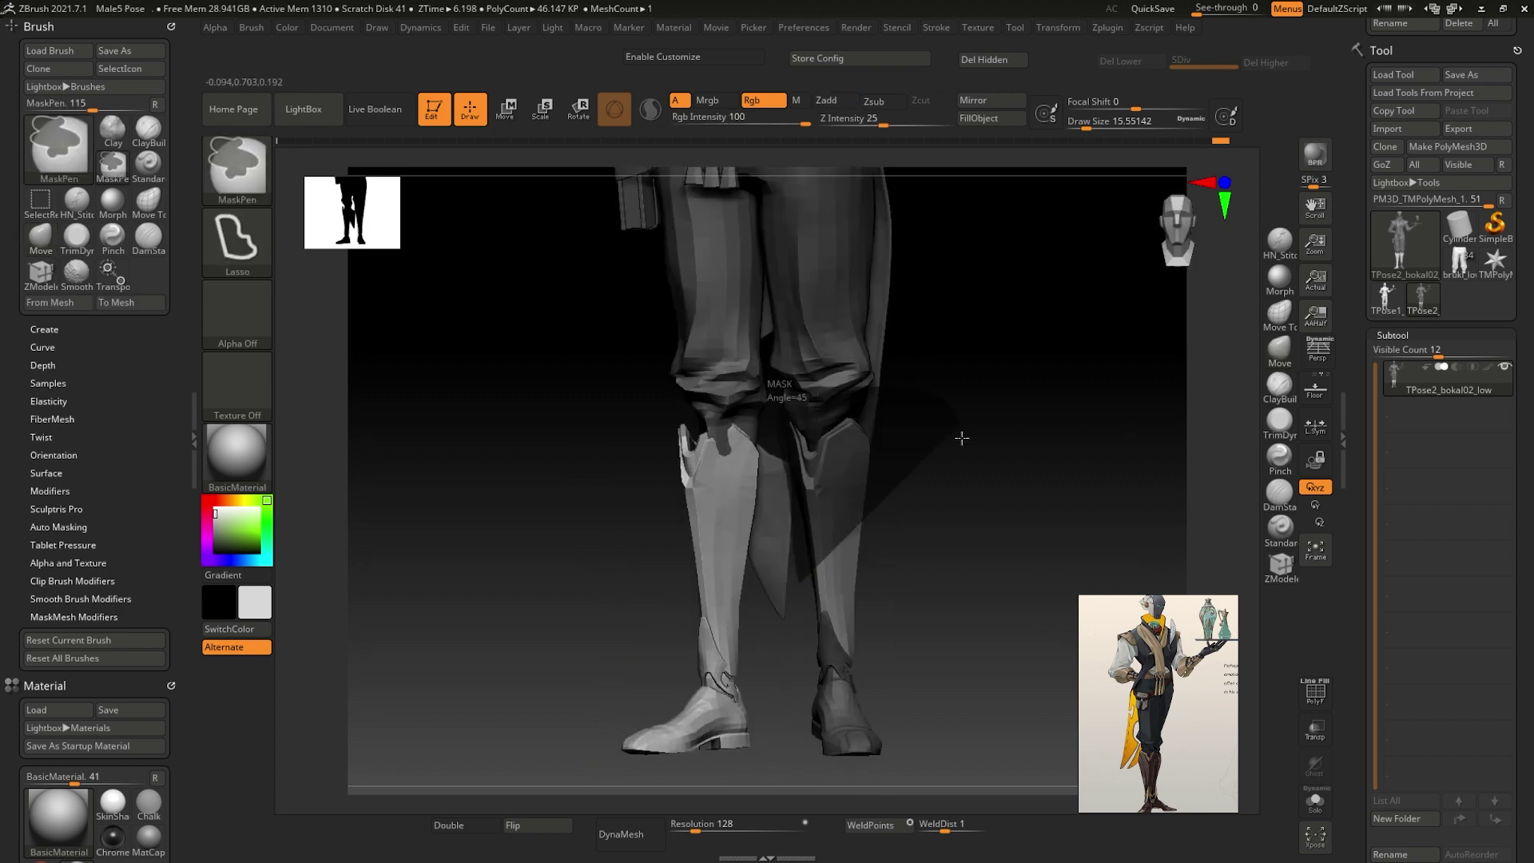
mouse_move(797, 429)
right_mouse_down()
mouse_move(919, 499)
mouse_move(918, 420)
right_mouse_up()
right_click(923, 500)
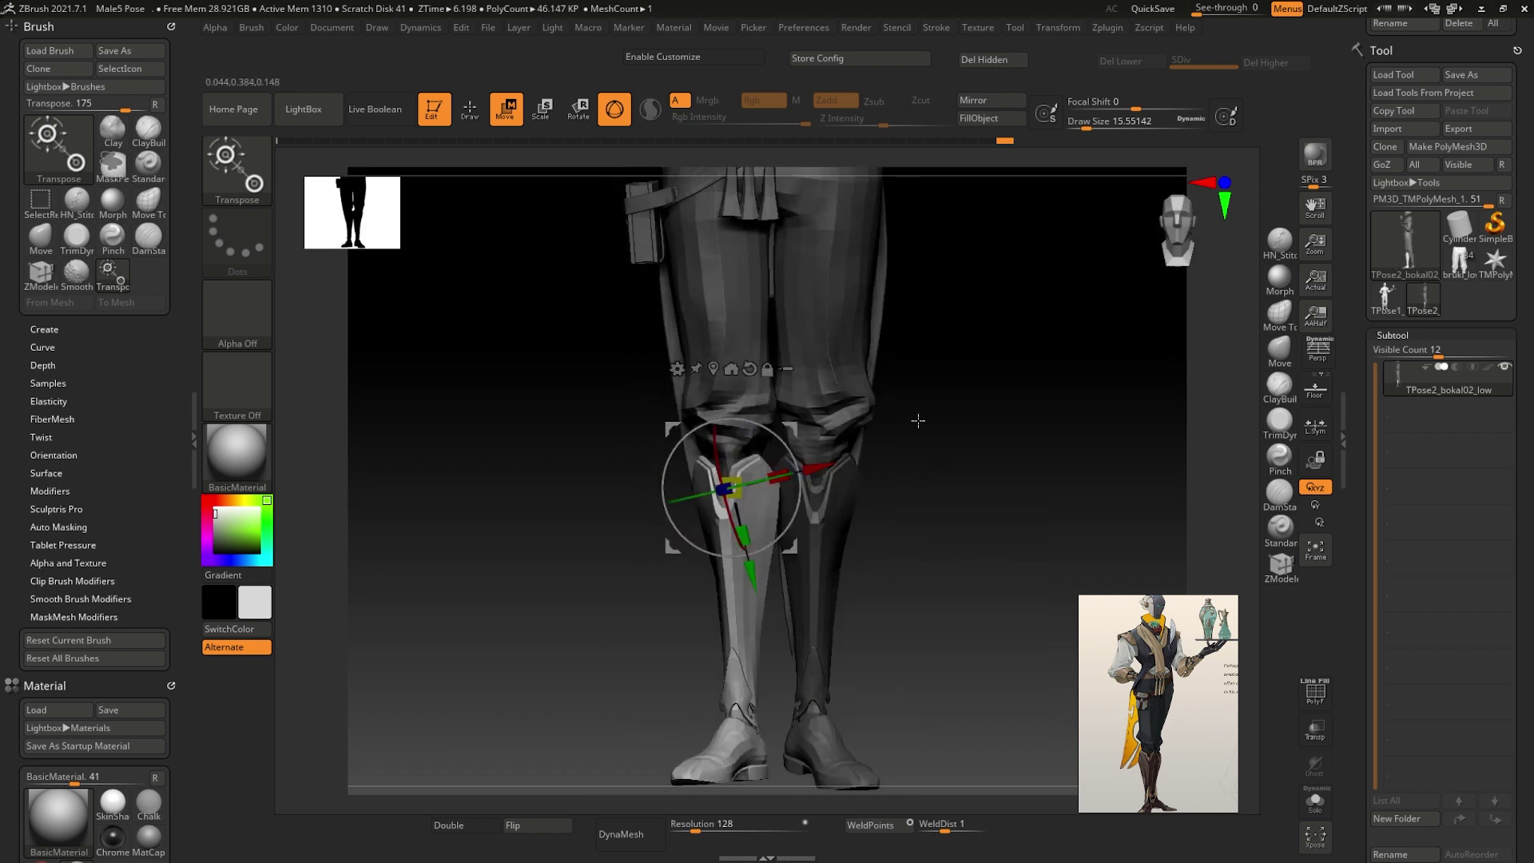
right_click_drag(894, 501, 924, 477)
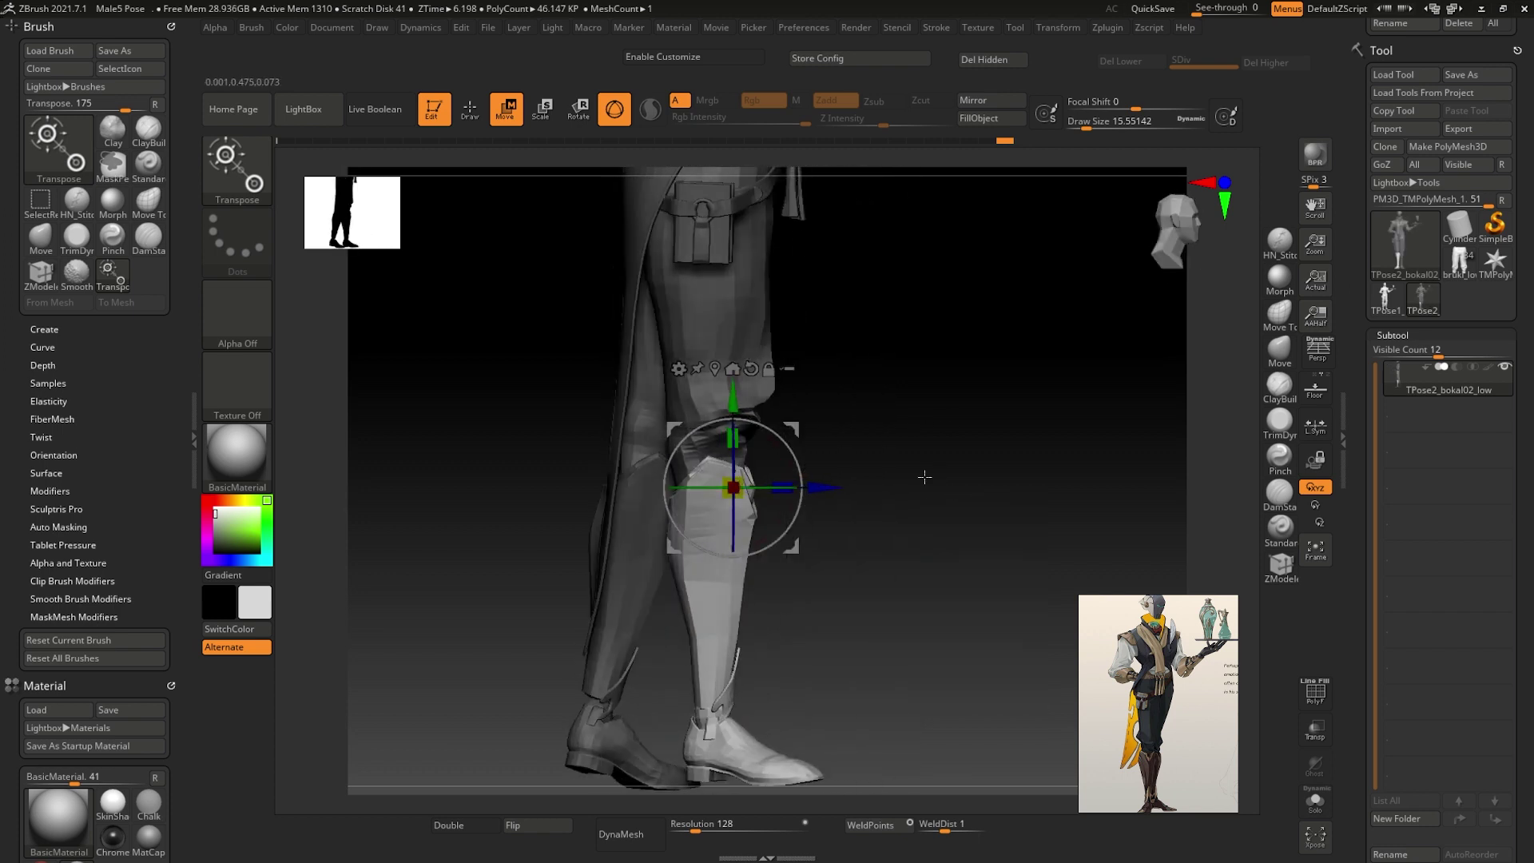
right_click_drag(809, 484, 831, 441)
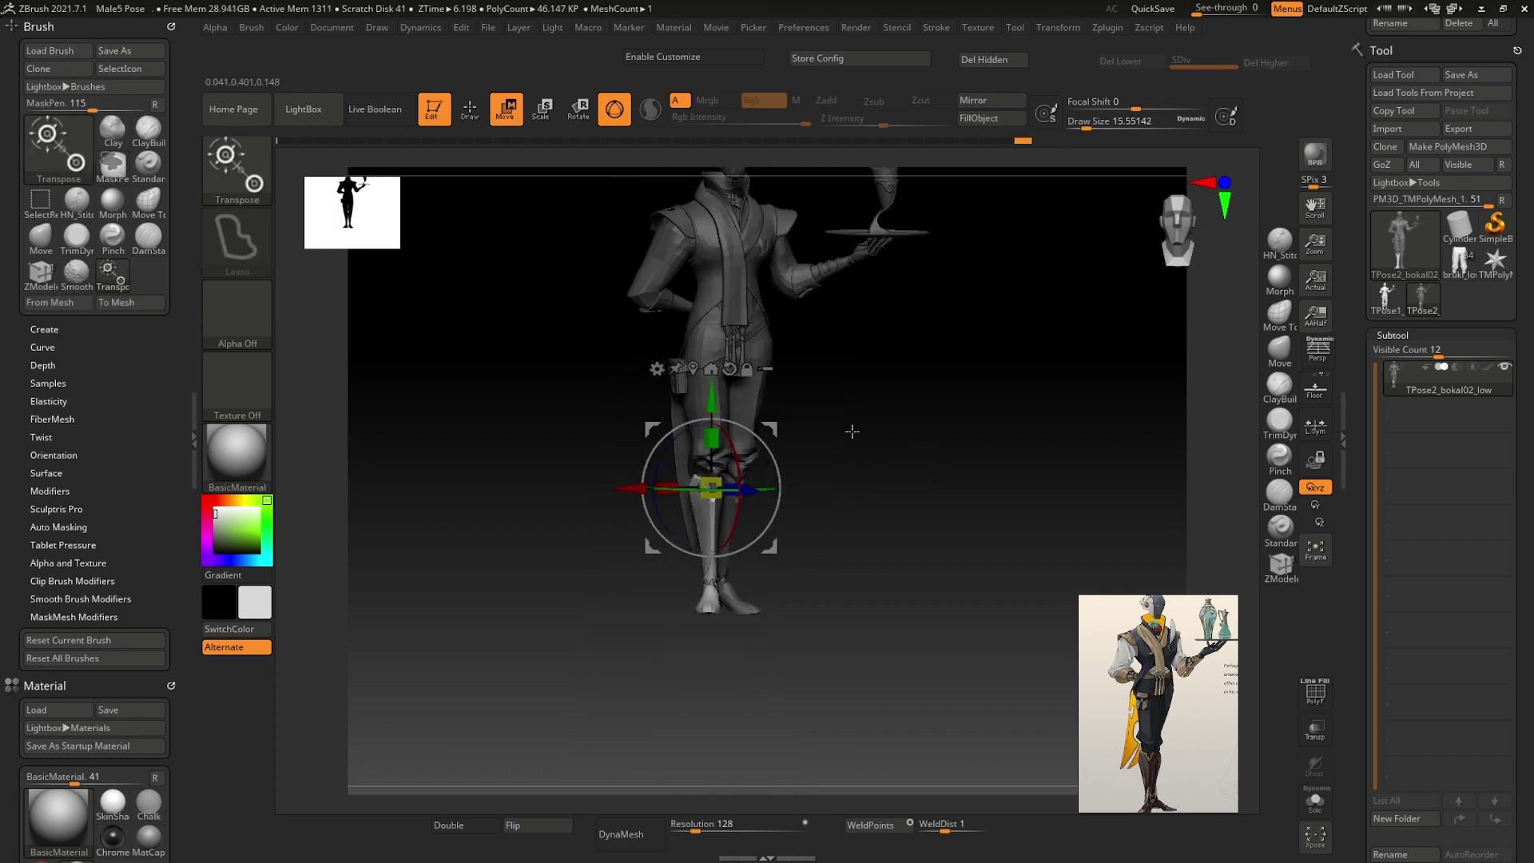
left_click_drag(762, 488, 770, 491)
mouse_move(718, 450)
right_mouse_down()
mouse_move(918, 320)
mouse_move(617, 380)
right_mouse_up()
key("space")
key("q")
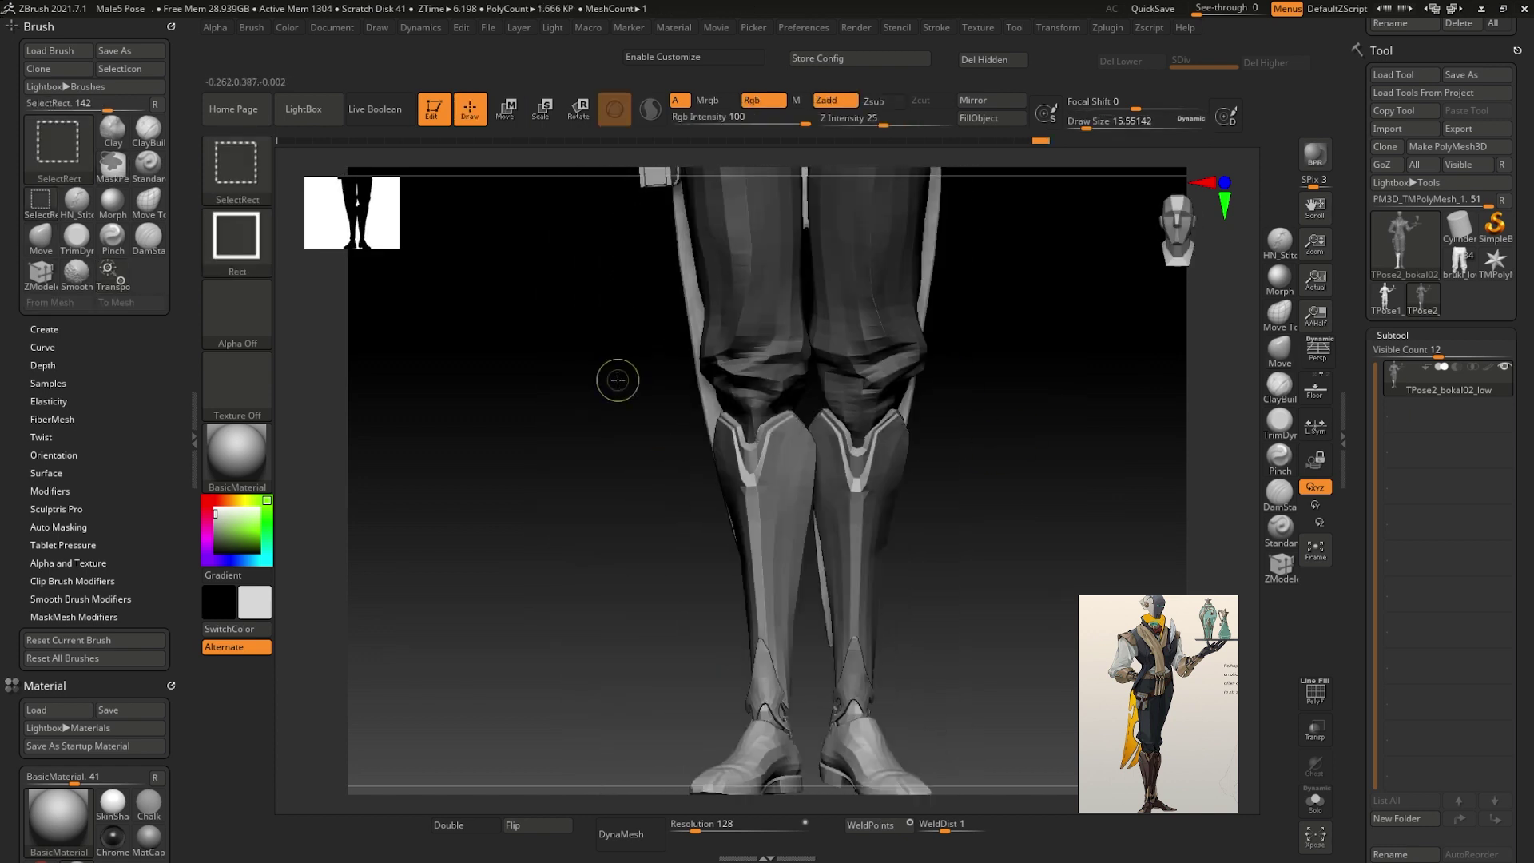
- Isolate the boots and adjust their placement with the Transpose gizmo
mouse_move(890, 409)
right_mouse_down()
mouse_move(788, 397)
mouse_move(771, 367)
mouse_move(981, 425)
mouse_move(564, 410)
mouse_move(879, 376)
mouse_move(668, 326)
mouse_move(1012, 364)
mouse_move(832, 450)
mouse_move(731, 642)
mouse_move(606, 659)
mouse_move(623, 479)
mouse_move(707, 356)
right_mouse_up()
left_click(619, 532, "ctrl+shift")
right_click_drag(735, 633, 724, 609)
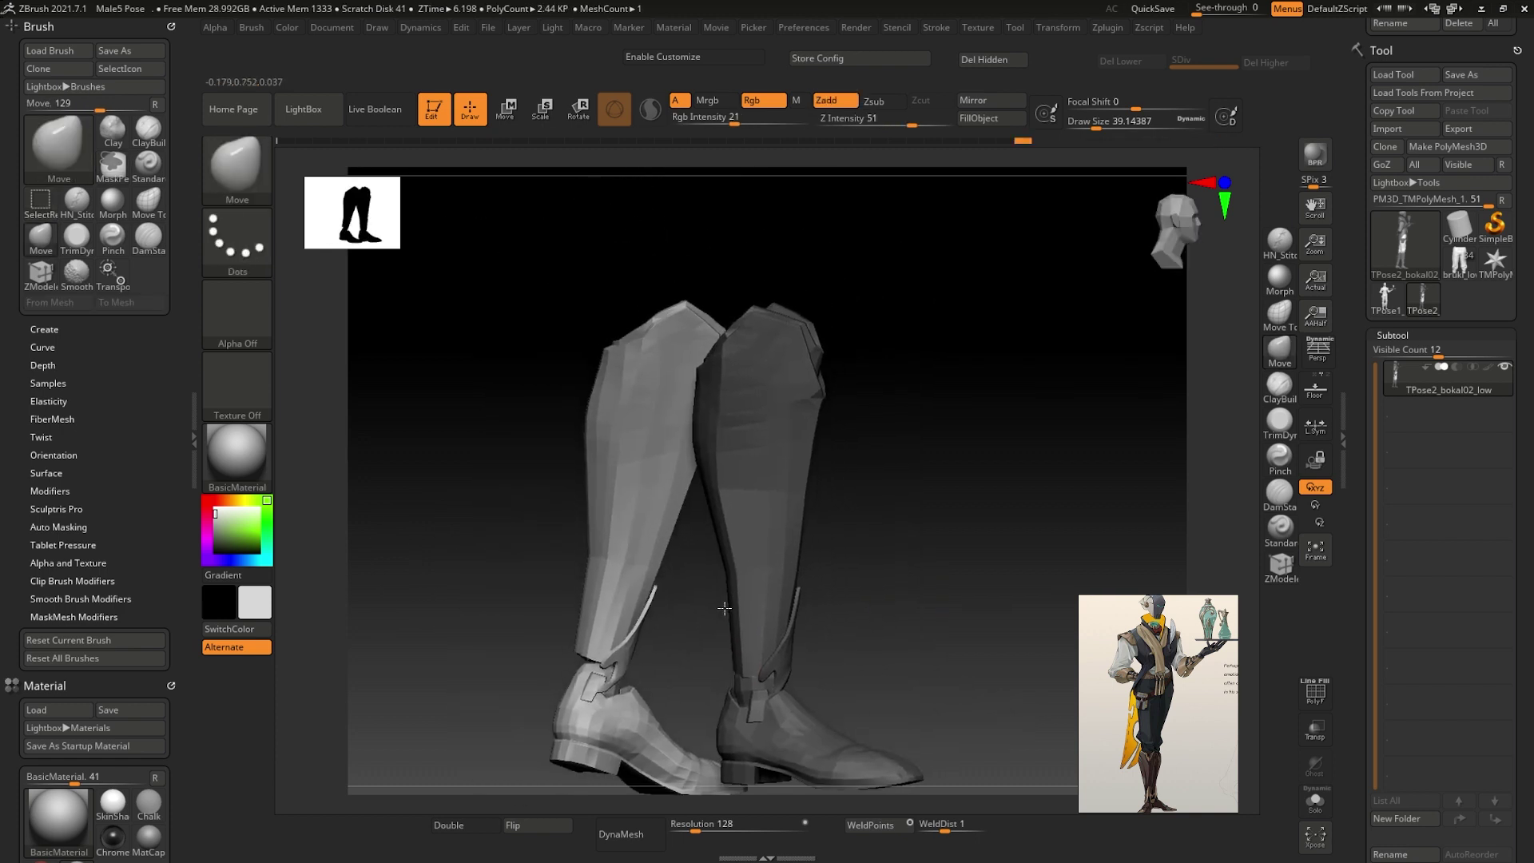
key("w")
right_click_drag(881, 496, 845, 476)
- Hide the boot shafts, leaving shoes and straps, and frame the ankle strap close up
left_click(786, 611, "ctrl+shift")
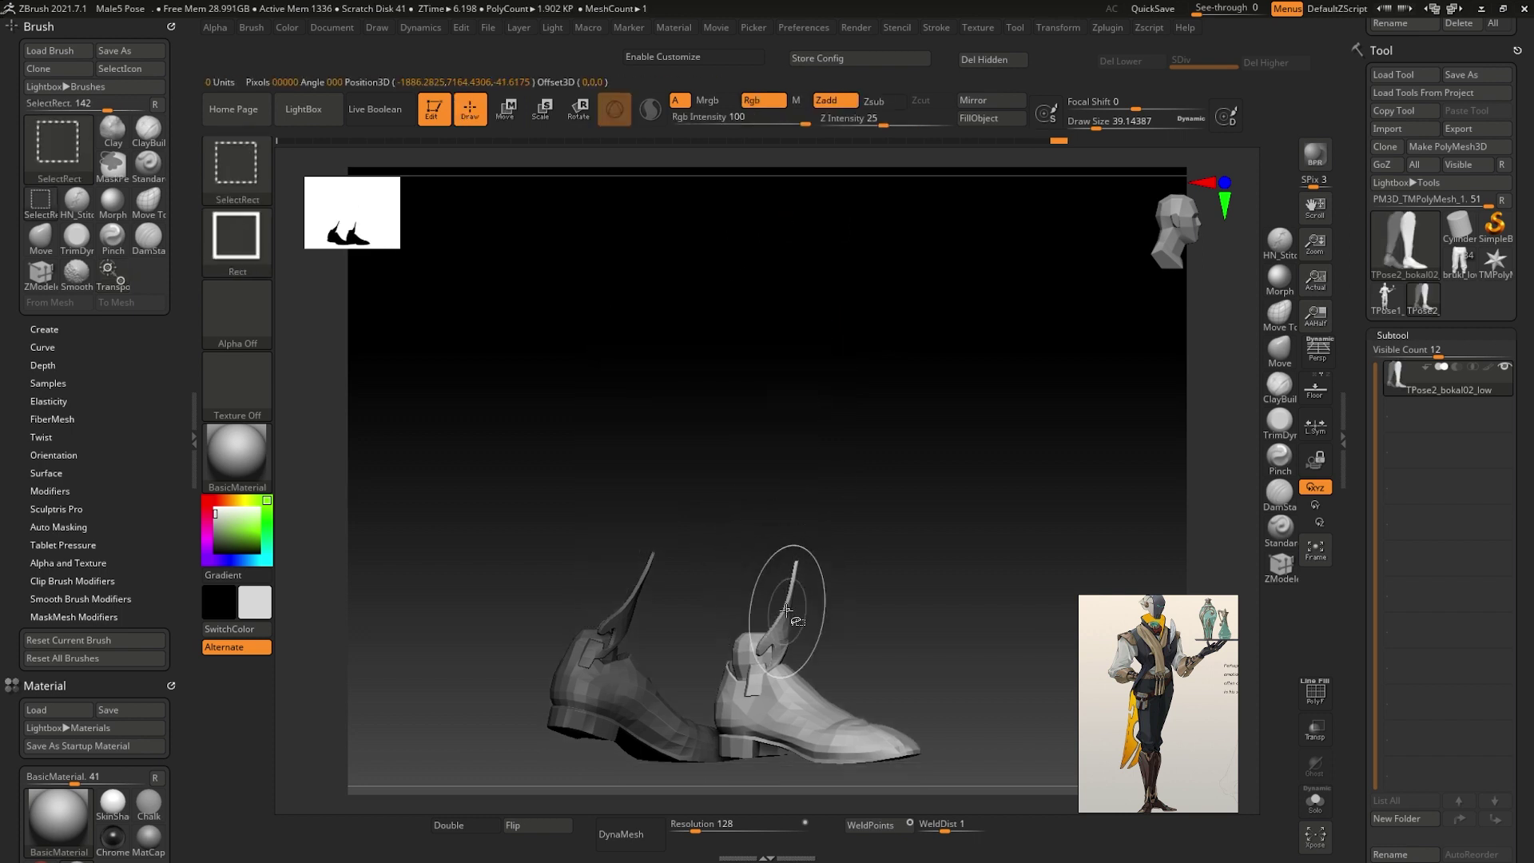
mouse_move(815, 602)
right_mouse_down("alt")
mouse_move(810, 662)
mouse_move(841, 620)
mouse_move(954, 671)
mouse_move(905, 466)
mouse_move(644, 463)
mouse_move(727, 467)
right_mouse_up("alt")
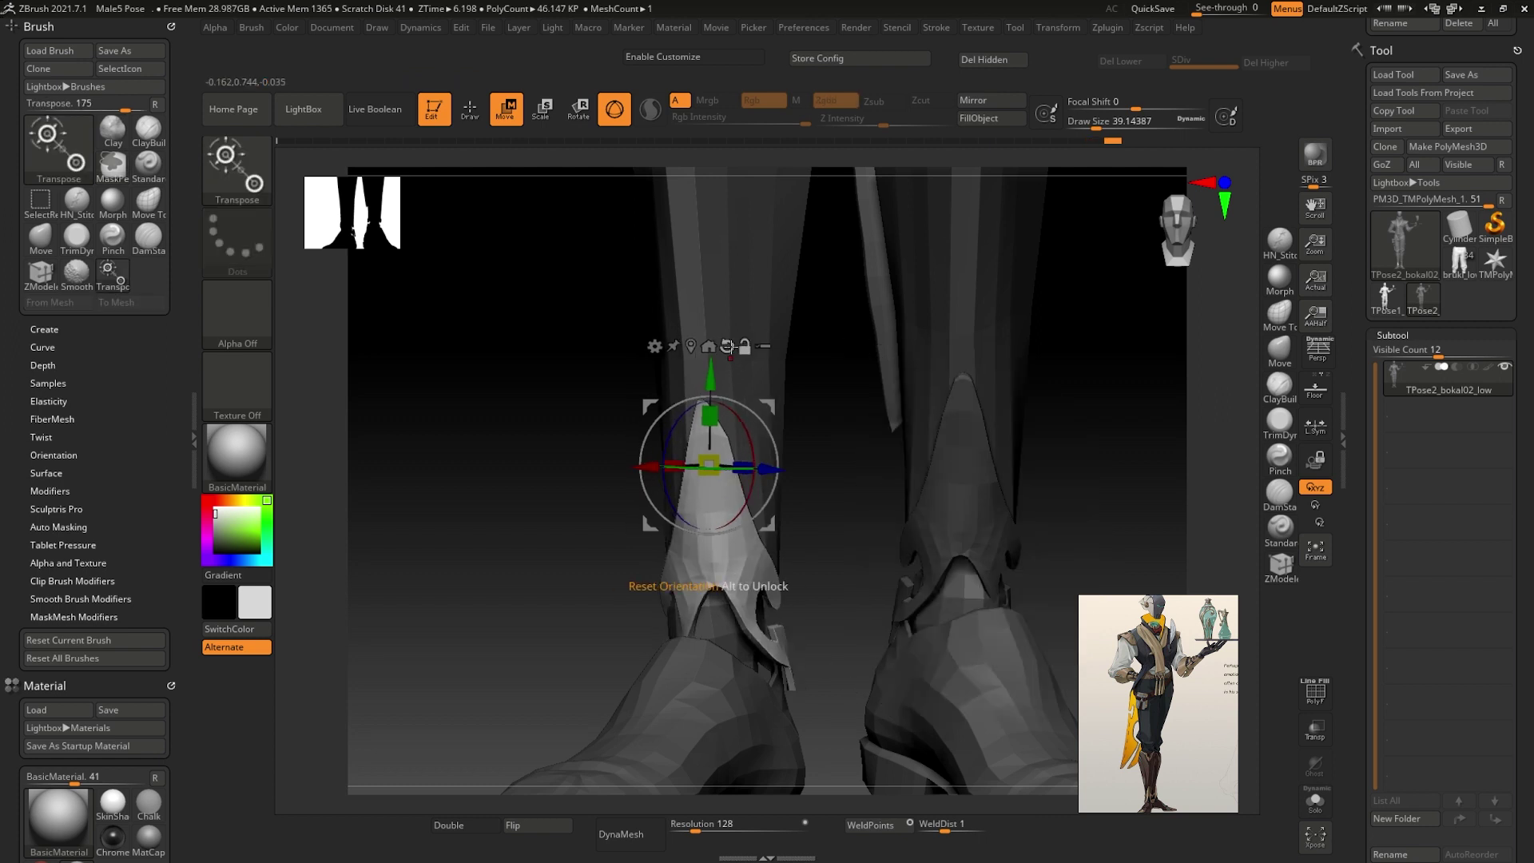
mouse_move(761, 550)
right_mouse_down()
mouse_move(776, 534)
mouse_move(729, 487)
right_mouse_up()
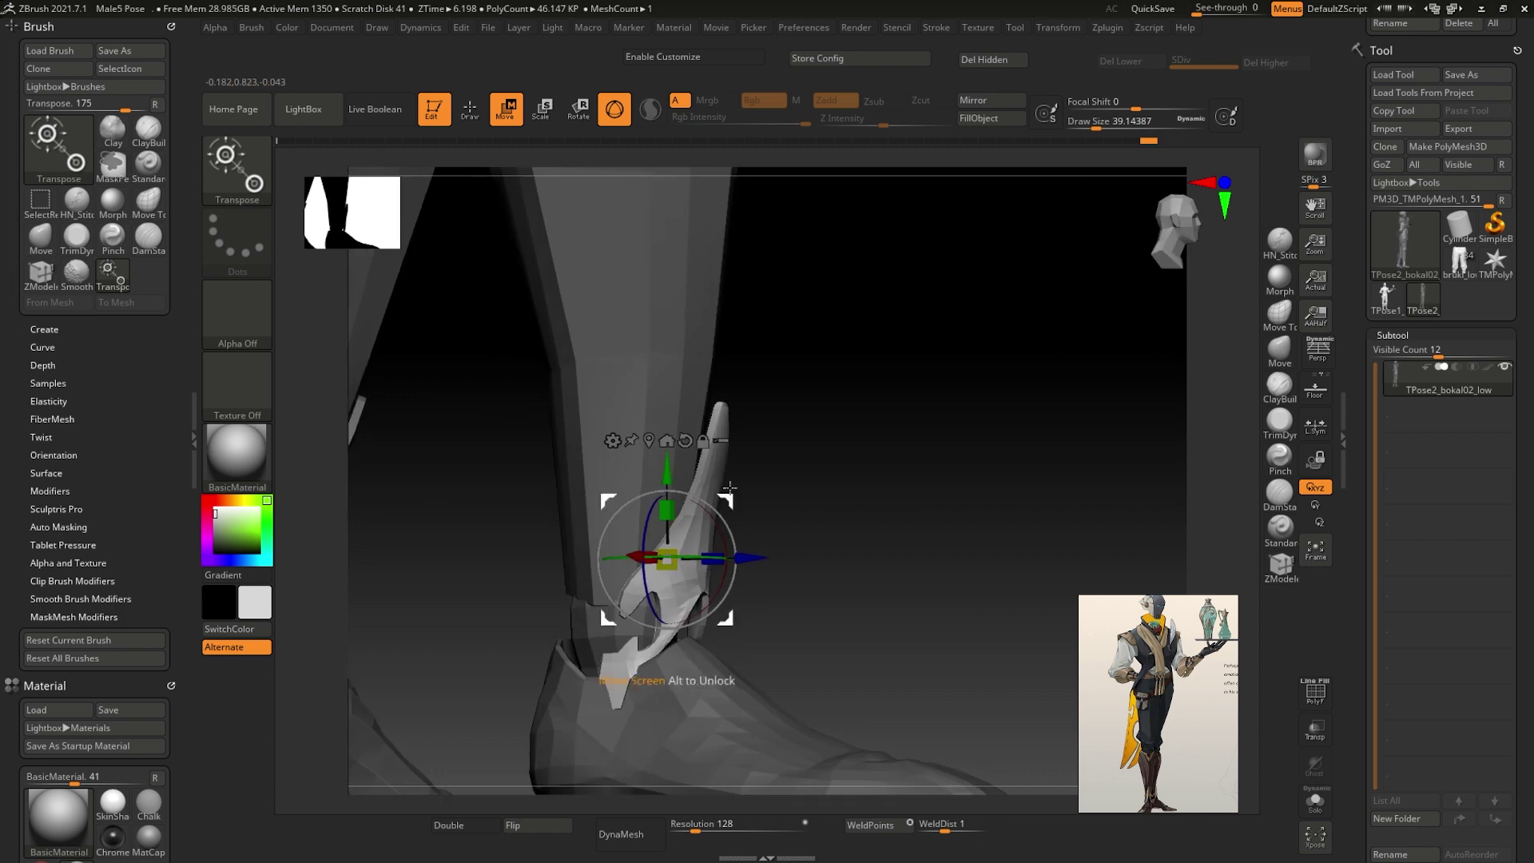
mouse_move(759, 540)
right_mouse_down()
mouse_move(600, 553)
mouse_move(755, 517)
mouse_move(785, 481)
mouse_move(744, 479)
right_mouse_up()
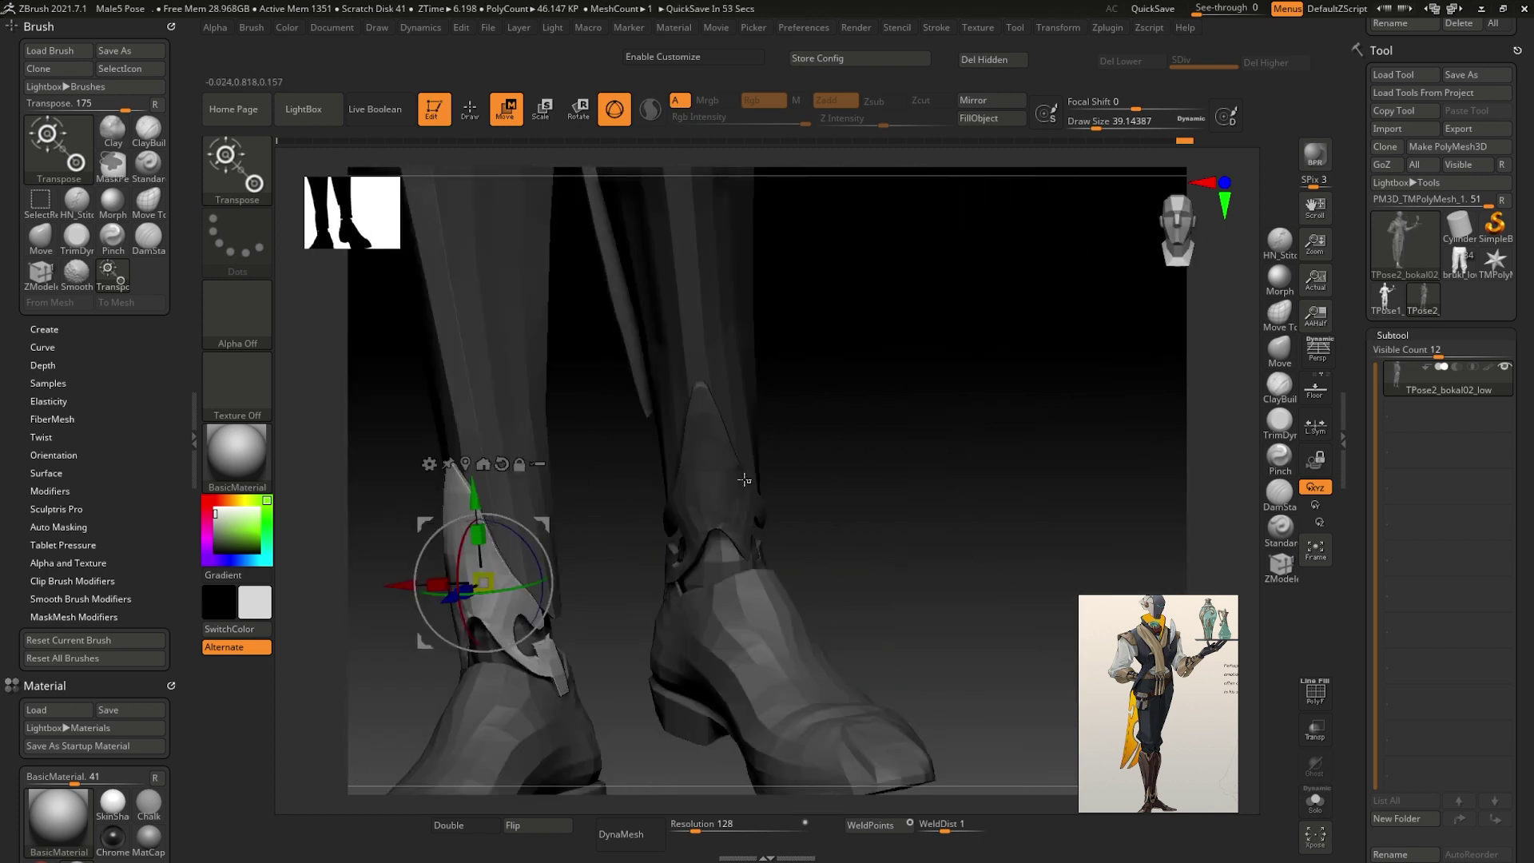
mouse_move(599, 515)
right_mouse_down()
mouse_move(719, 511)
mouse_move(752, 482)
mouse_move(764, 436)
mouse_move(829, 417)
mouse_move(744, 423)
mouse_move(788, 404)
mouse_move(775, 351)
mouse_move(797, 496)
right_mouse_up()
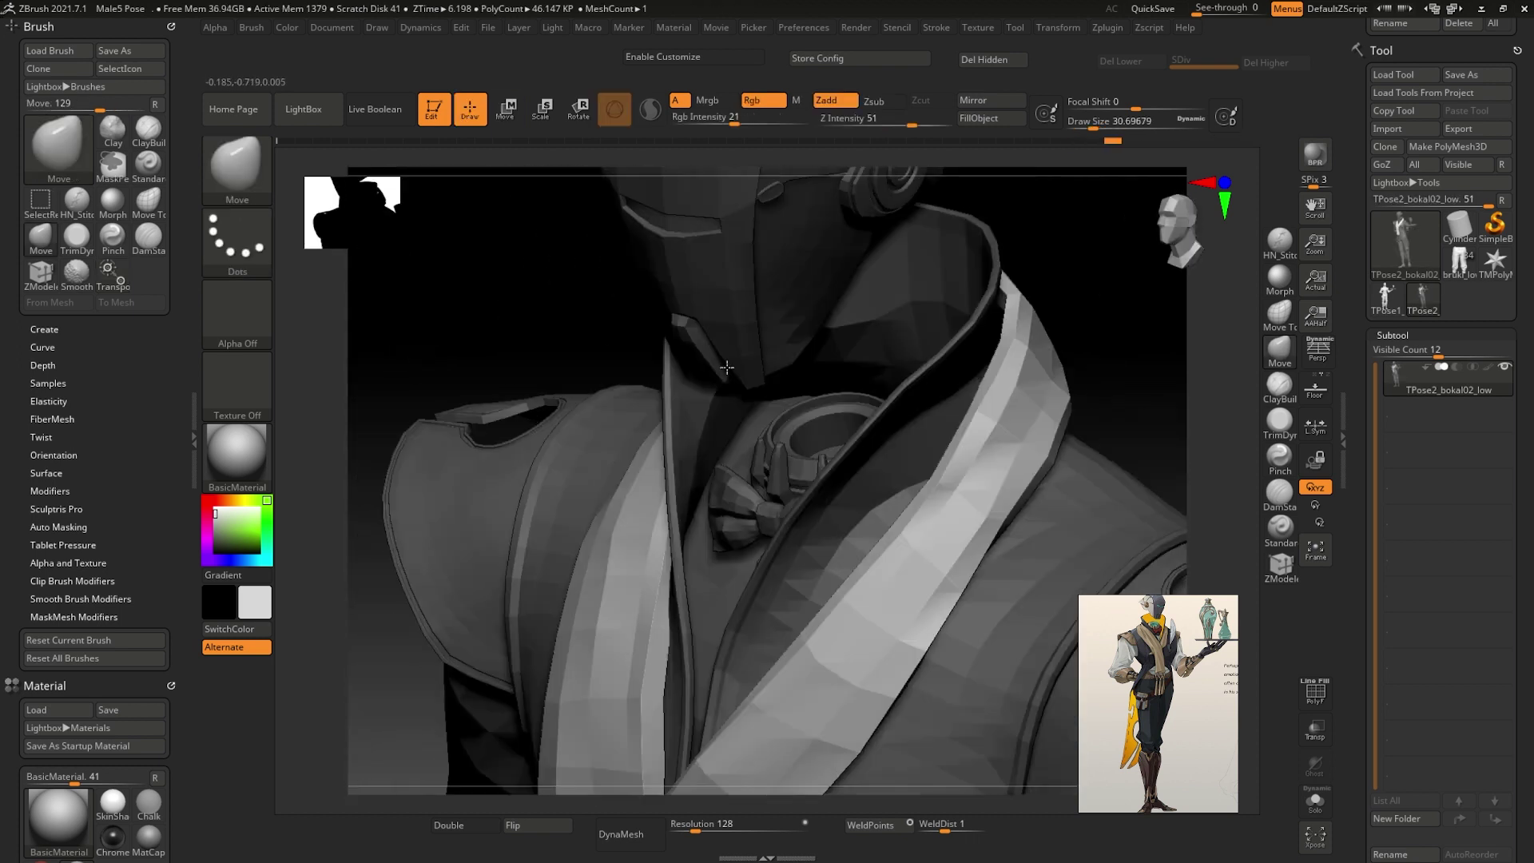
- Shrink the brush to size 25.05 and reshape the collar and lapels around the neck
right_click_drag(859, 437, 866, 394)
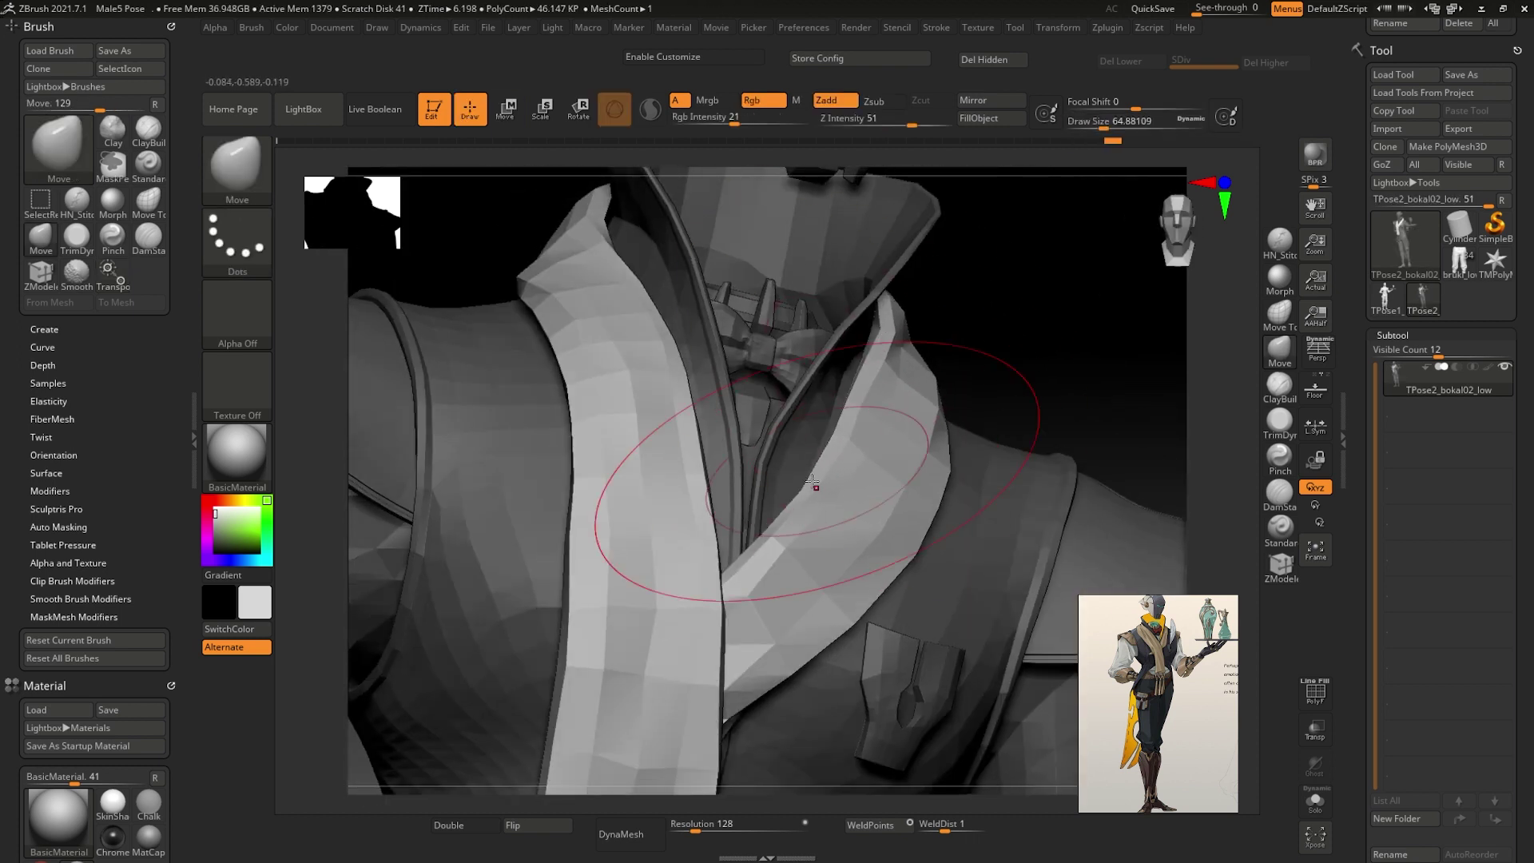
mouse_move(889, 334)
right_mouse_down()
mouse_move(966, 431)
mouse_move(942, 478)
mouse_move(863, 501)
mouse_move(867, 453)
mouse_move(840, 452)
mouse_move(883, 405)
right_mouse_up()
right_click(847, 453)
mouse_move(1021, 317)
right_mouse_down()
mouse_move(1002, 411)
mouse_move(821, 302)
mouse_move(879, 268)
mouse_move(524, 482)
mouse_move(845, 511)
mouse_move(759, 519)
right_mouse_up()
right_click_drag(732, 401, 811, 524)
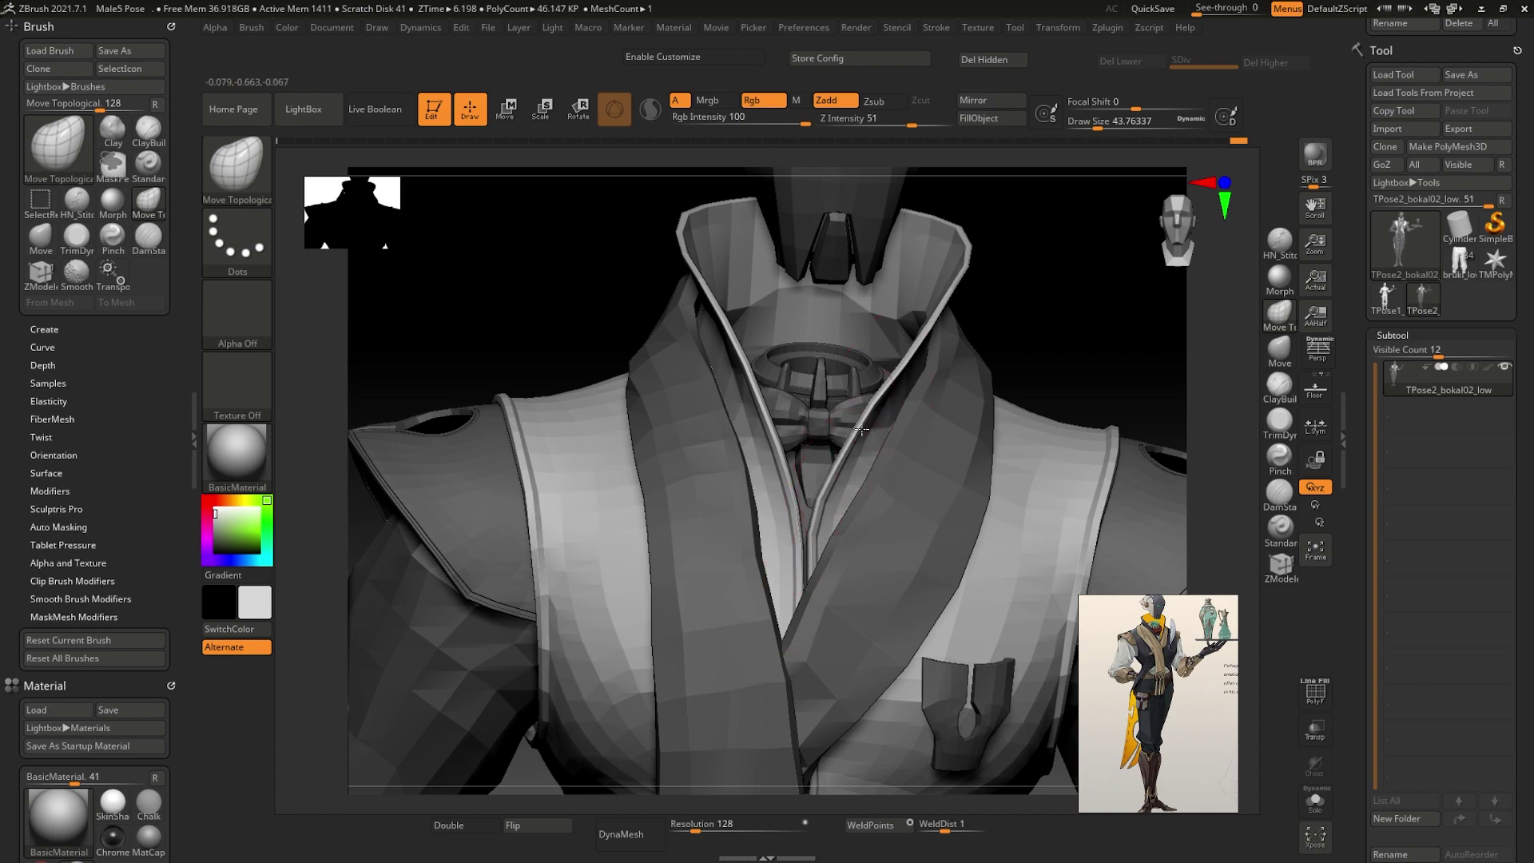